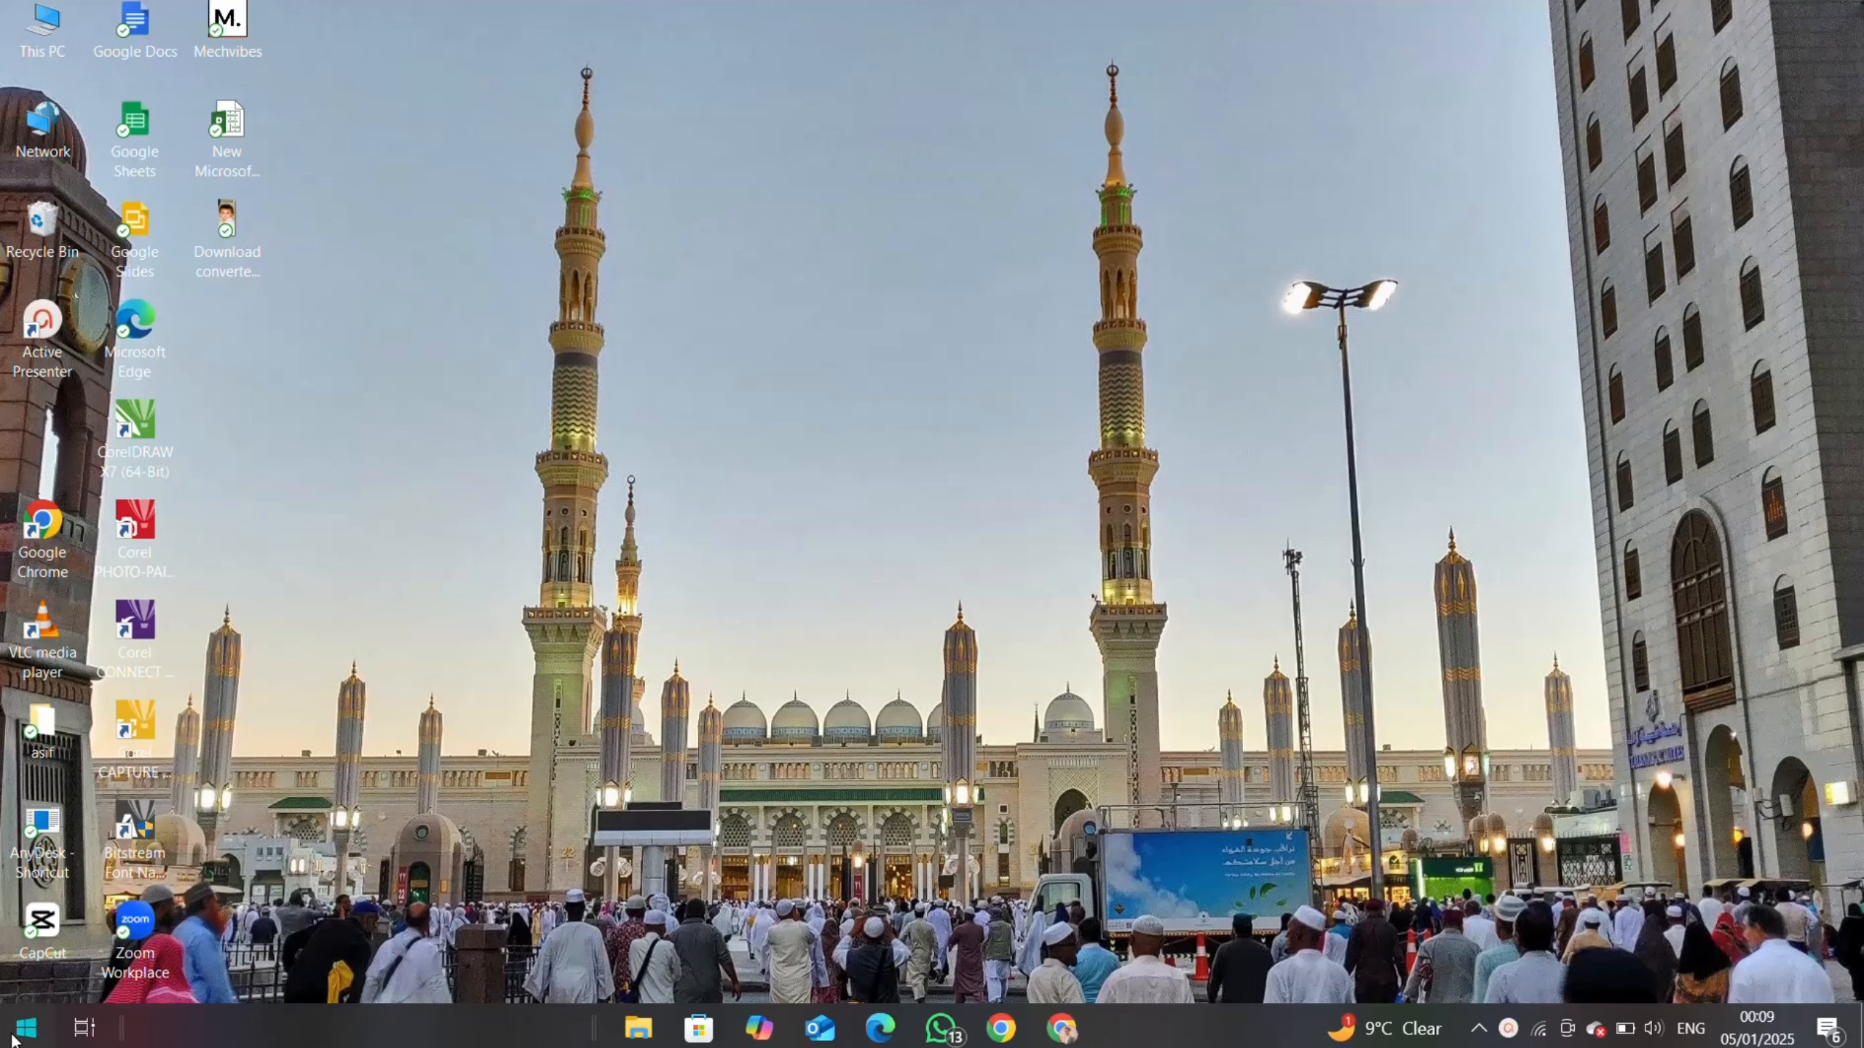
- Launch Excel and create a blank workbook
left_click(14, 1039)
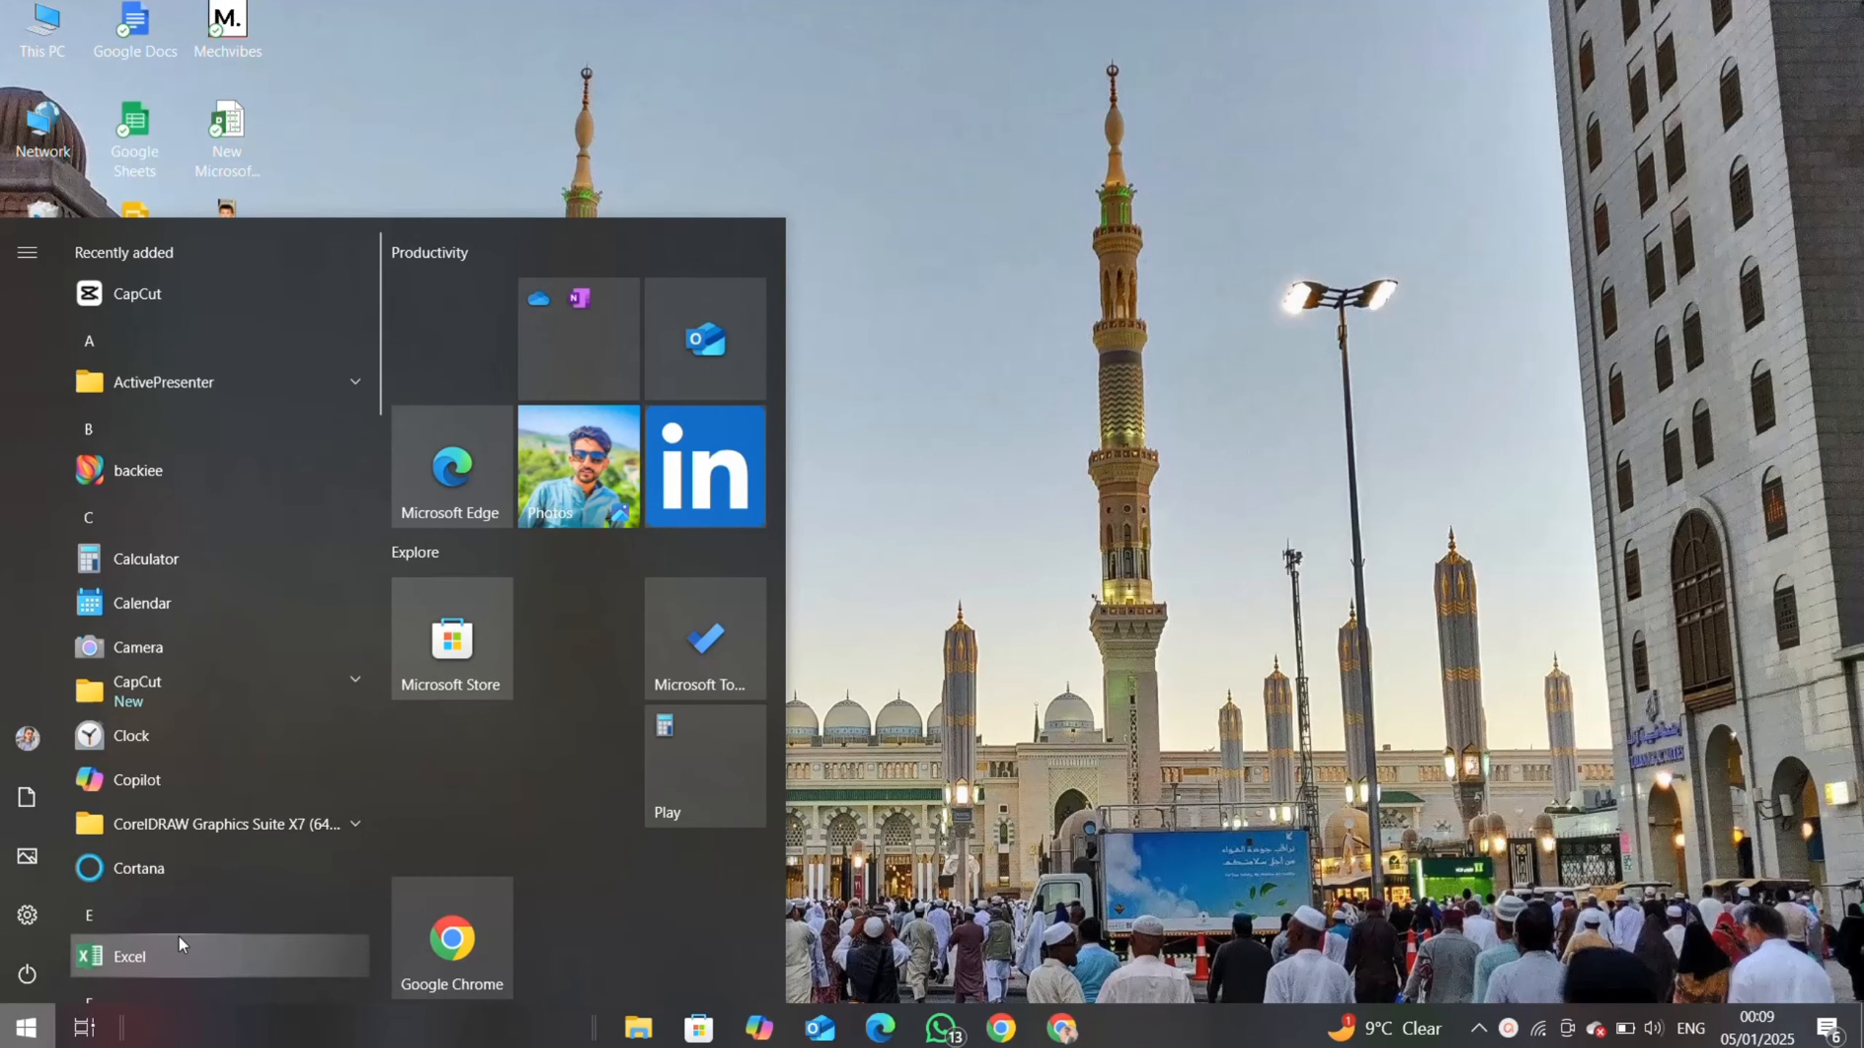
type("ex")
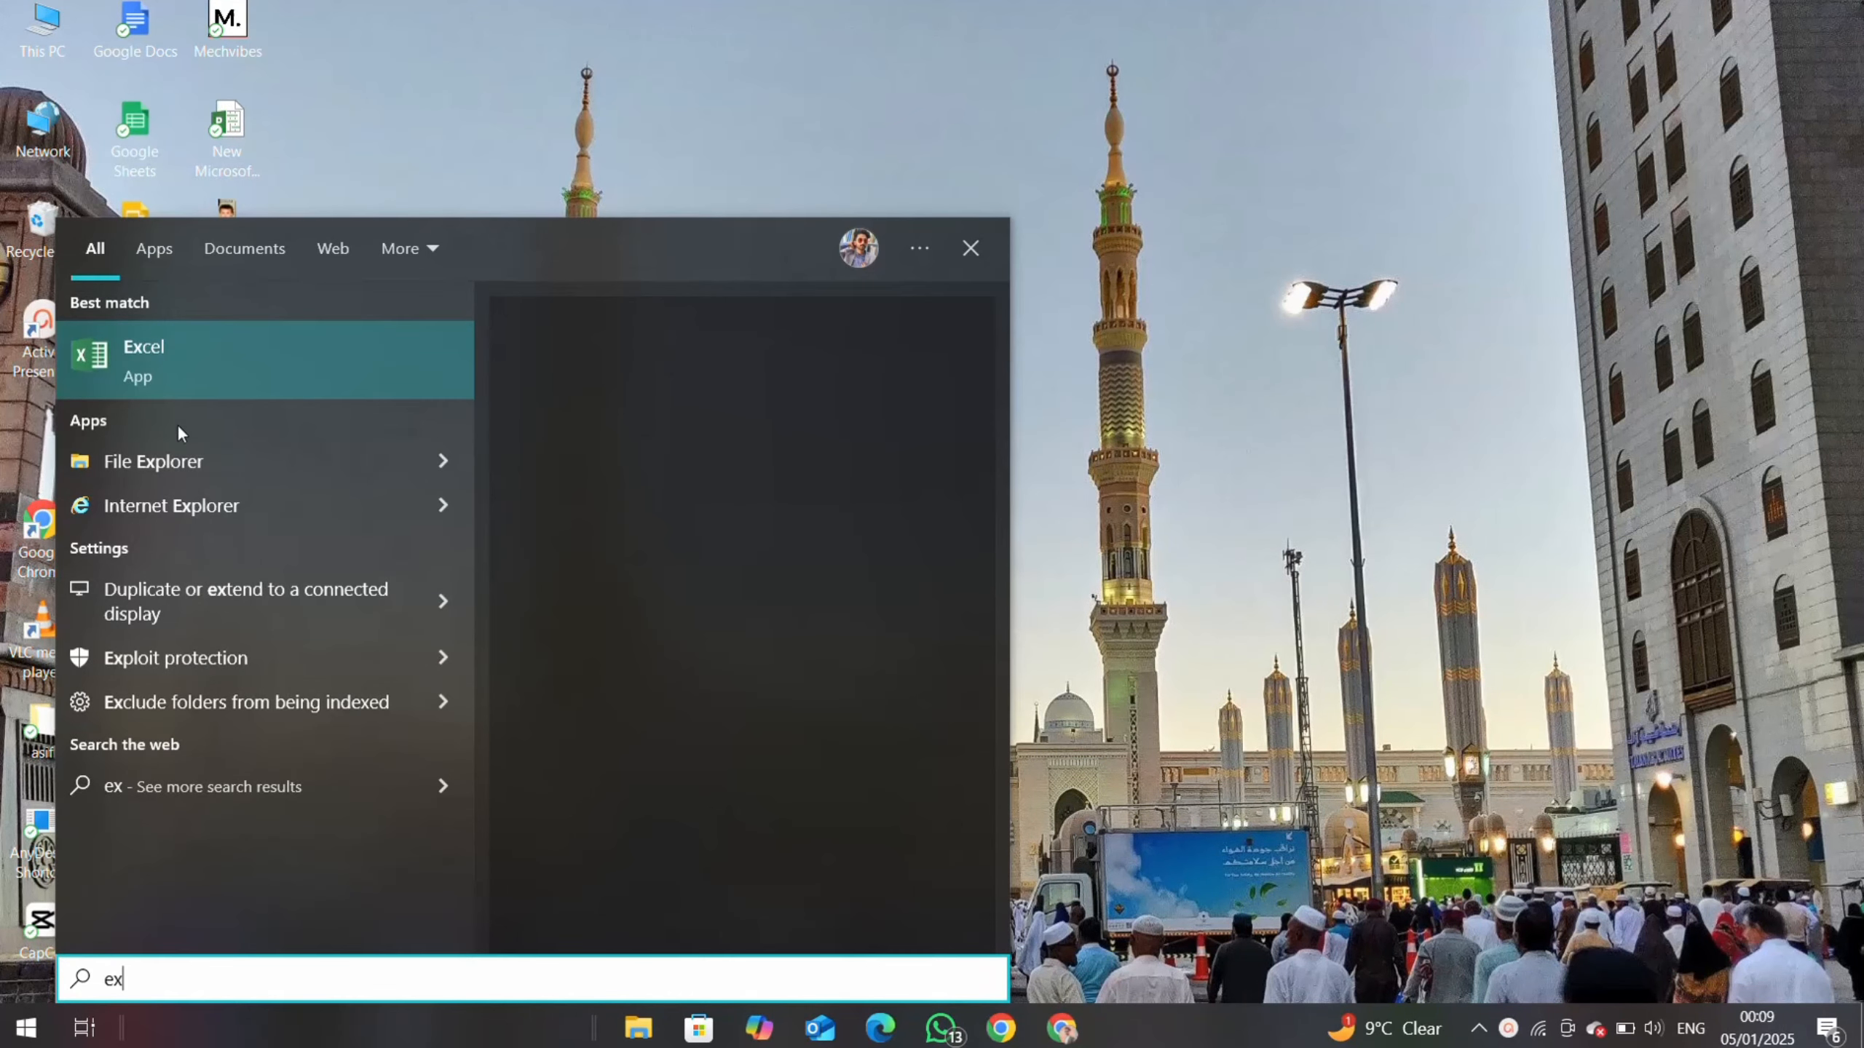
left_click(190, 386)
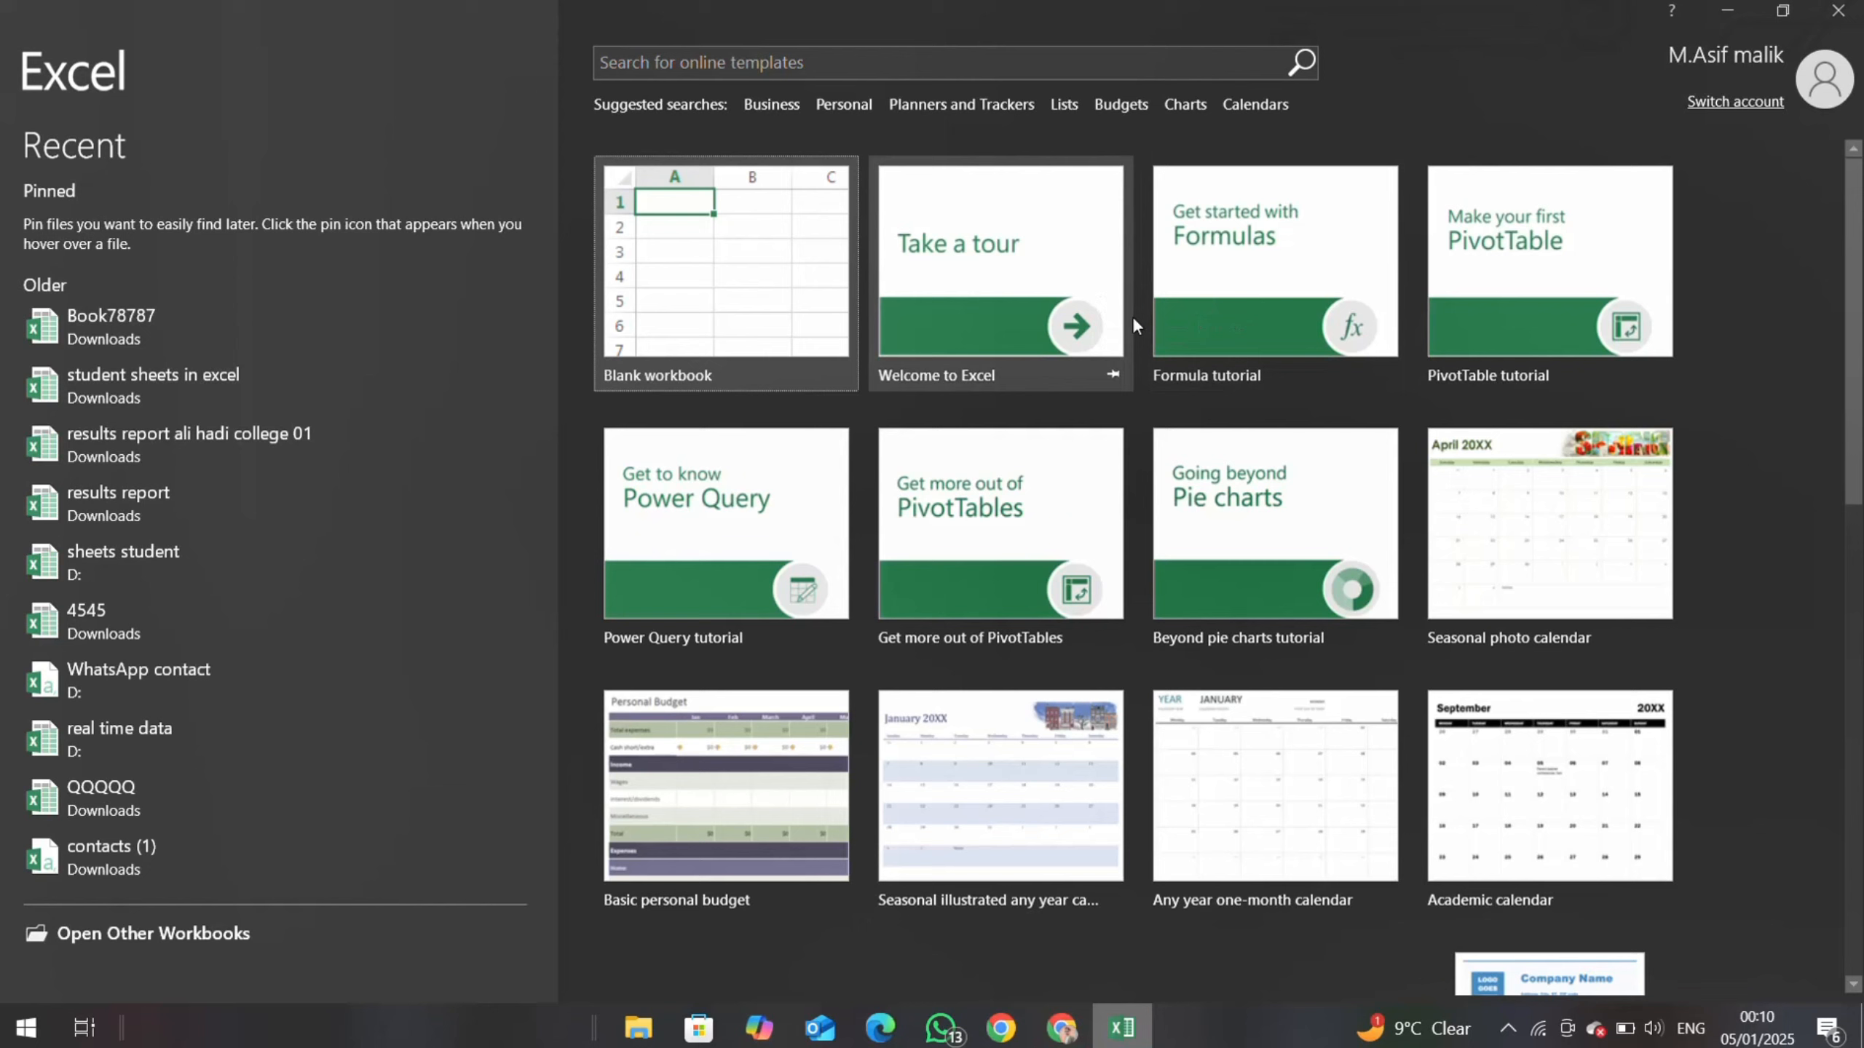
left_click(771, 277)
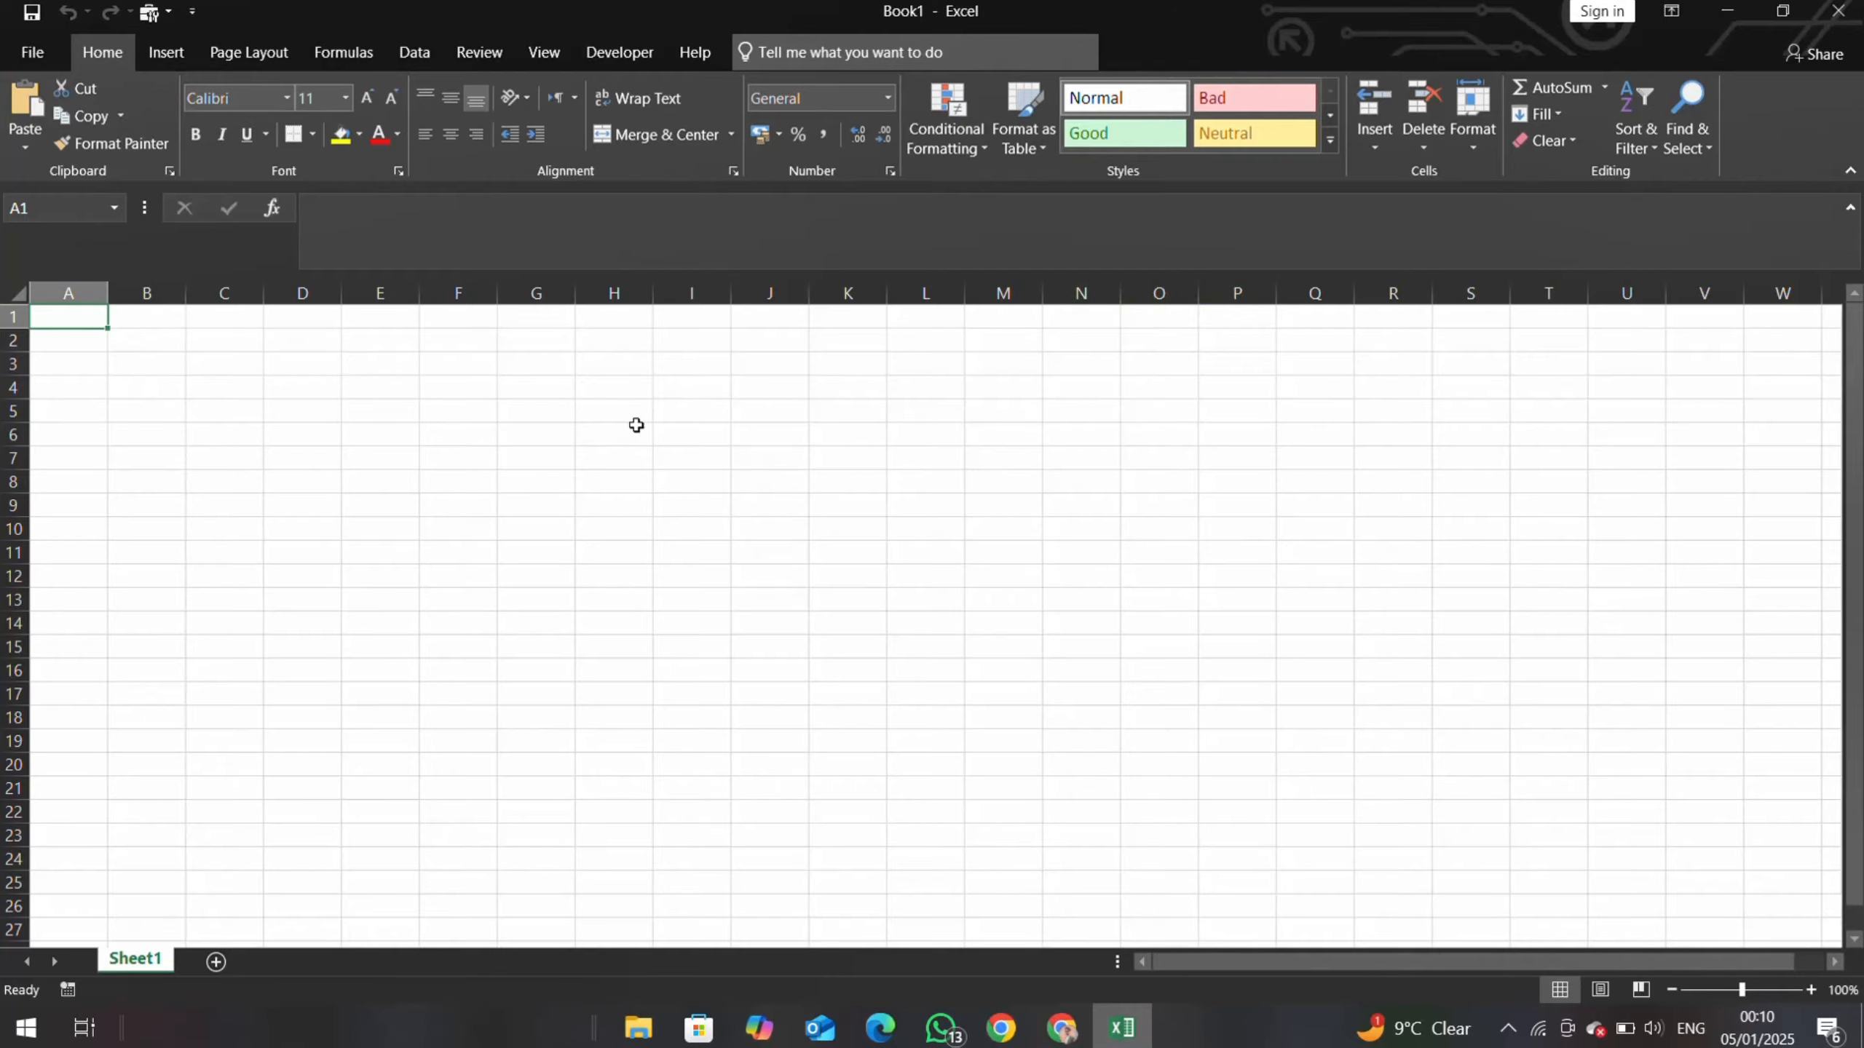
- Highlight sample cell ranges across several rows and down single columns to view how the grid runs
left_click(146, 385)
left_click_drag(147, 385, 1493, 443)
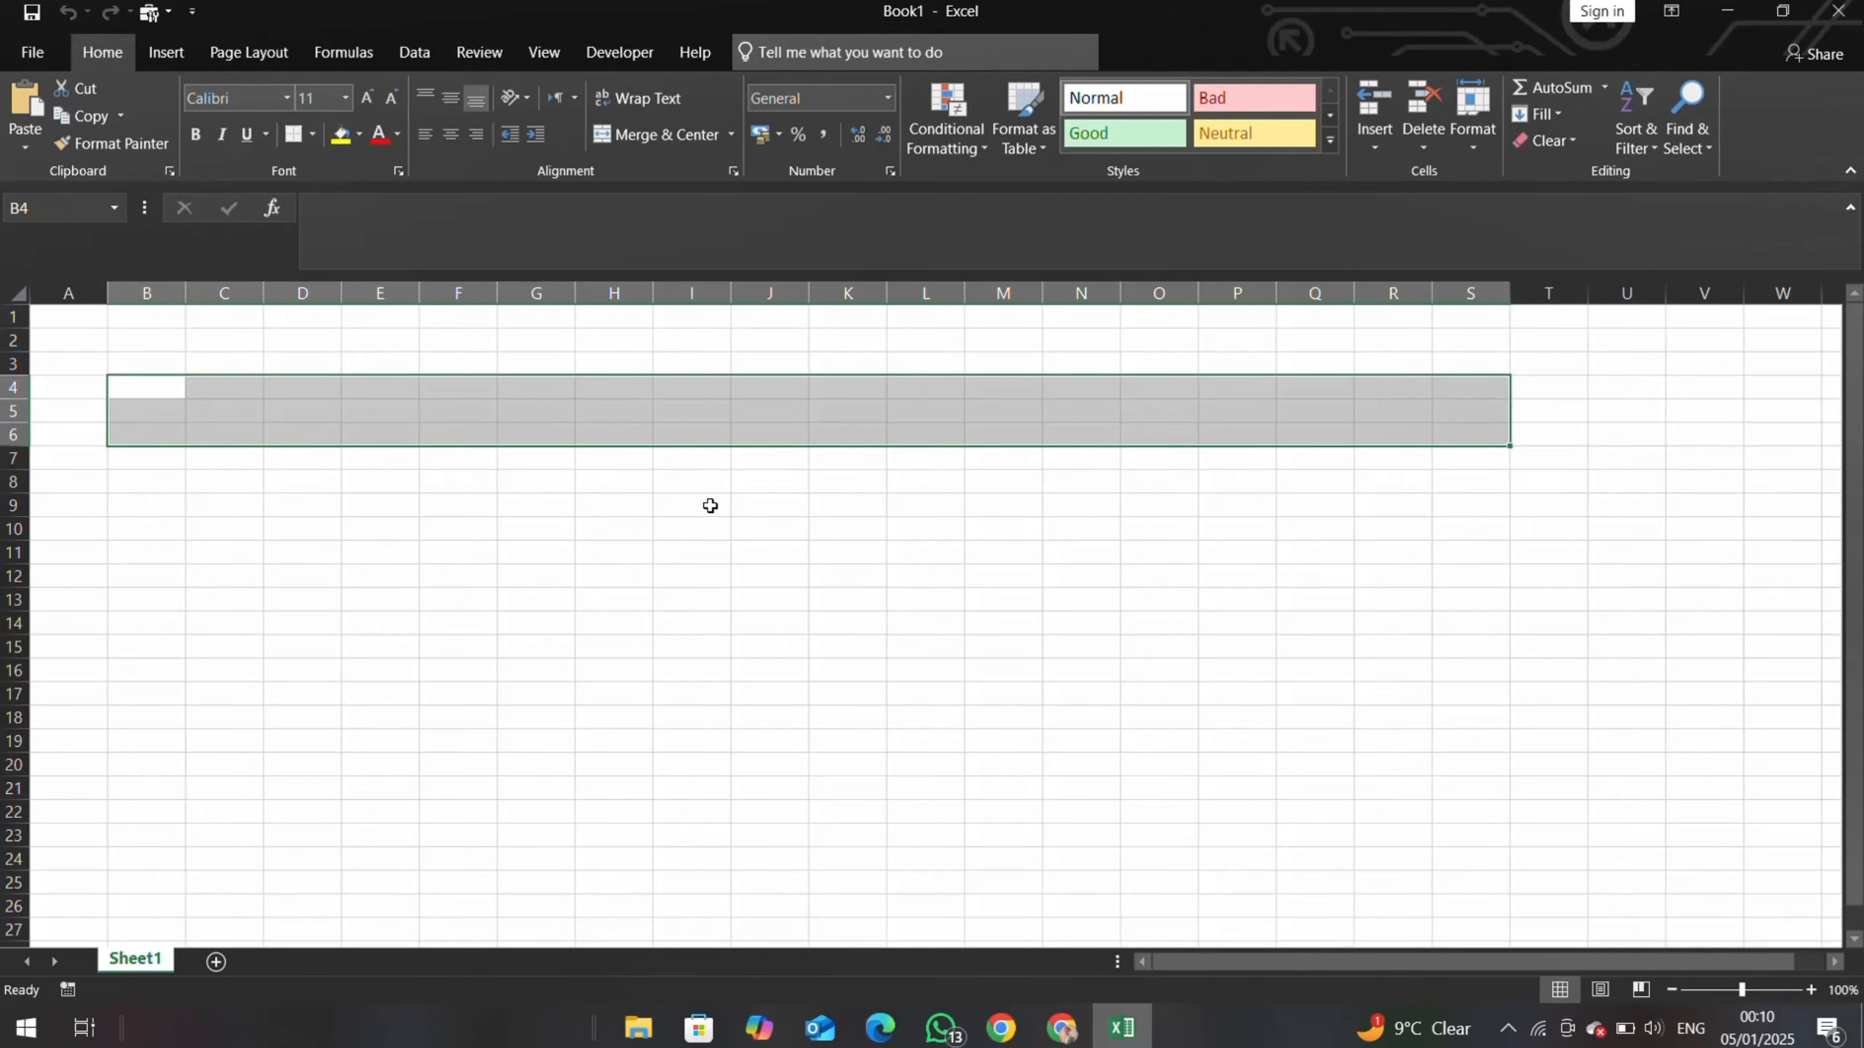
left_click(657, 474)
left_click_drag(509, 345, 516, 746)
double_click(457, 489)
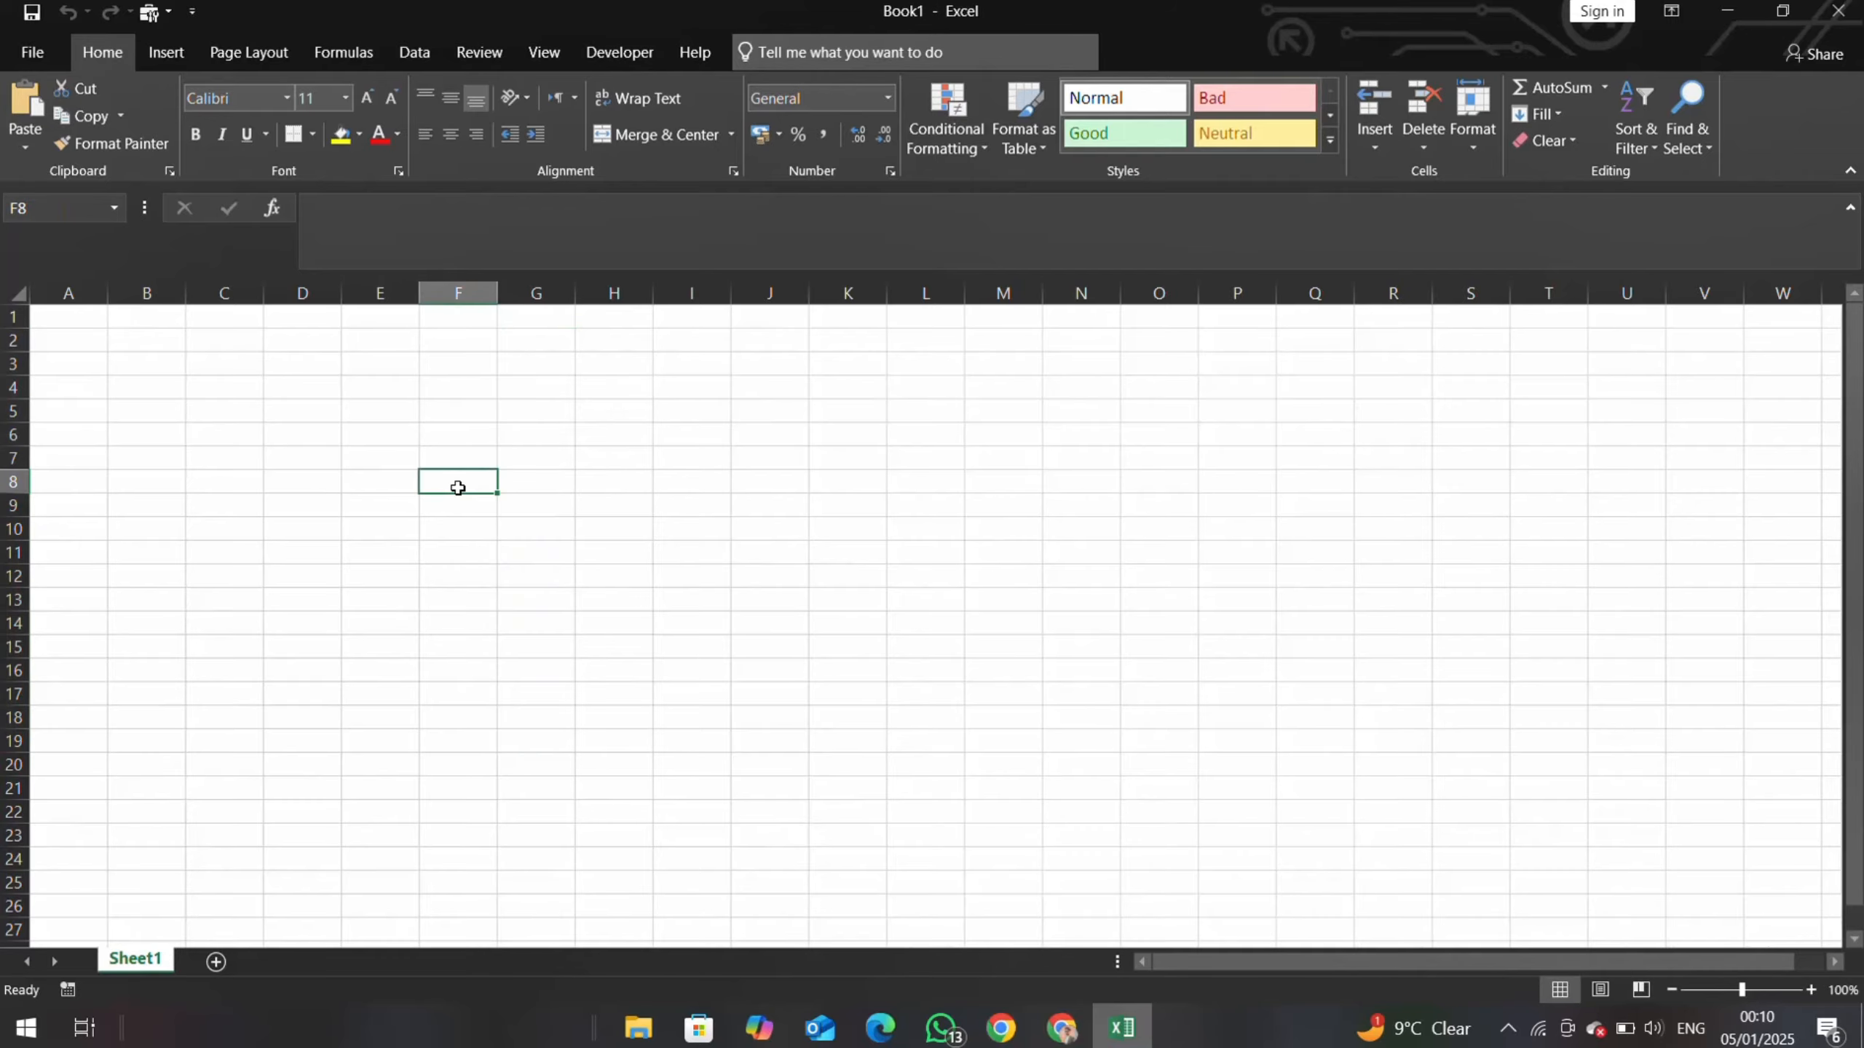
left_click_drag(594, 462, 1619, 497)
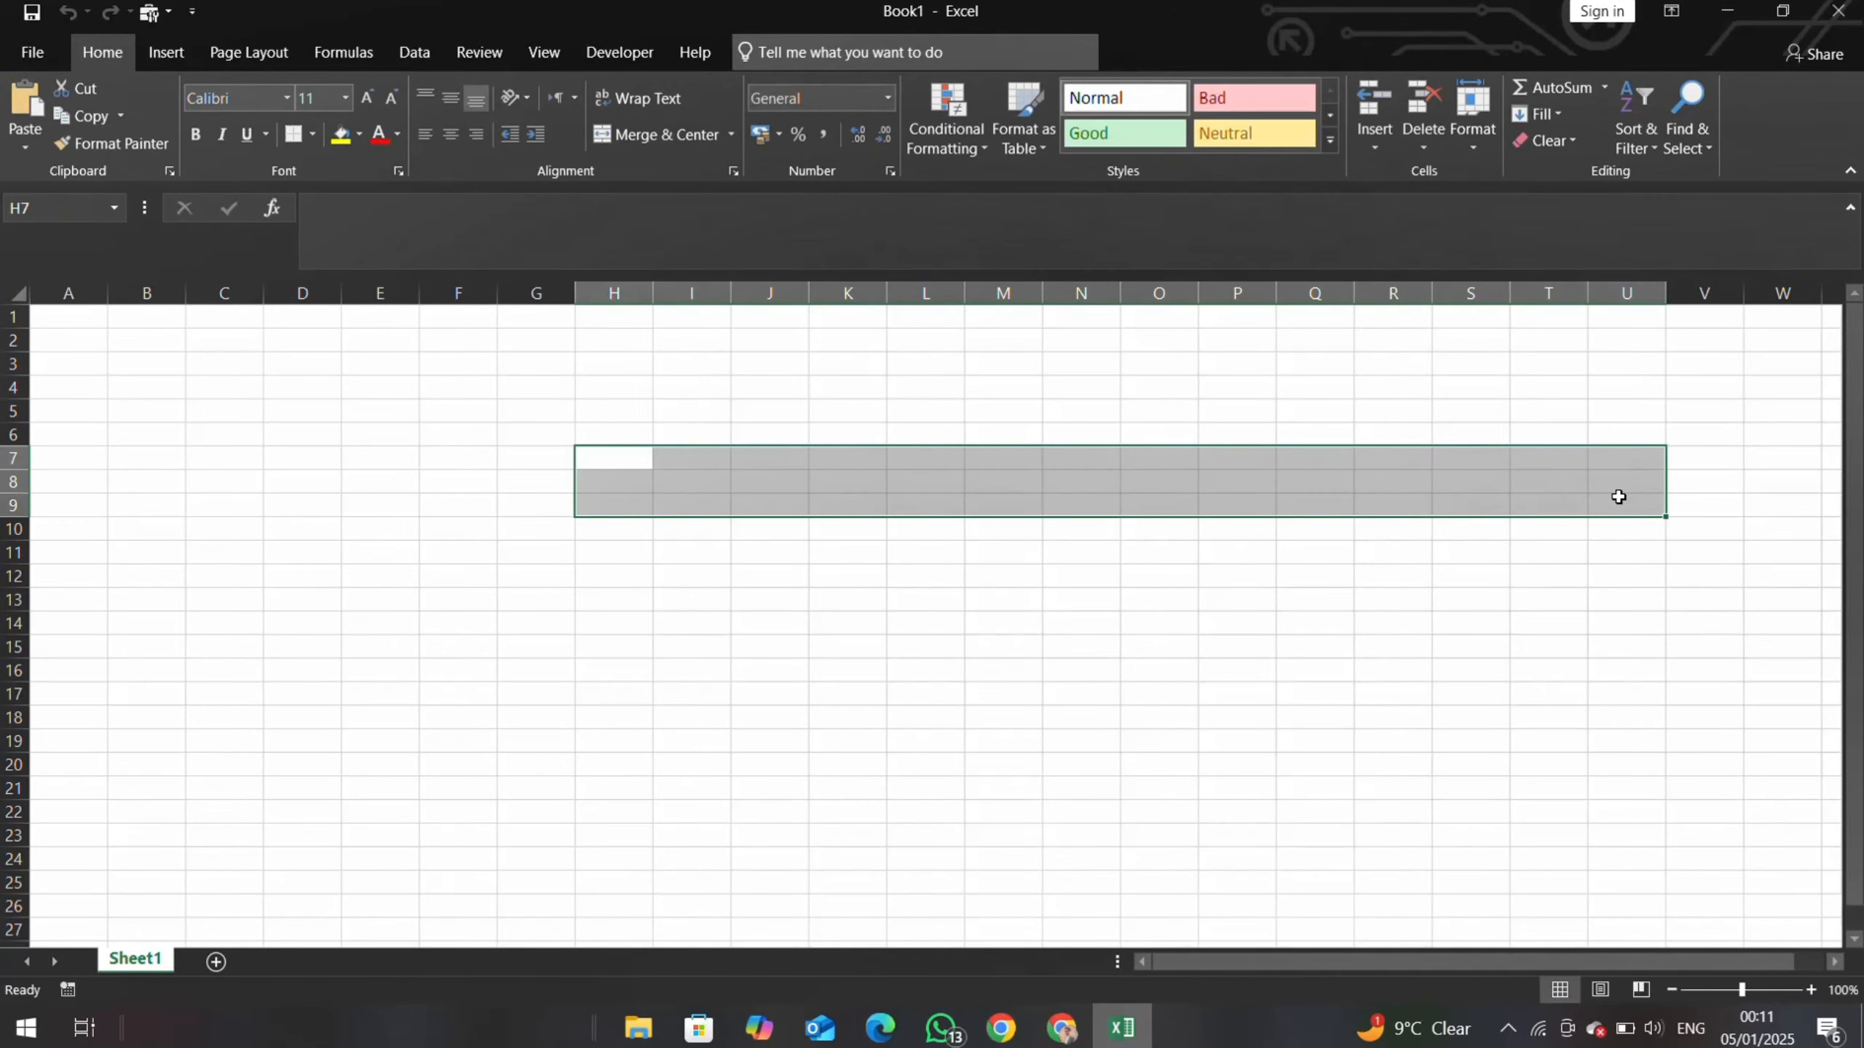
left_click(781, 718)
left_click(535, 384)
left_click_drag(534, 384, 542, 841)
left_click(906, 687)
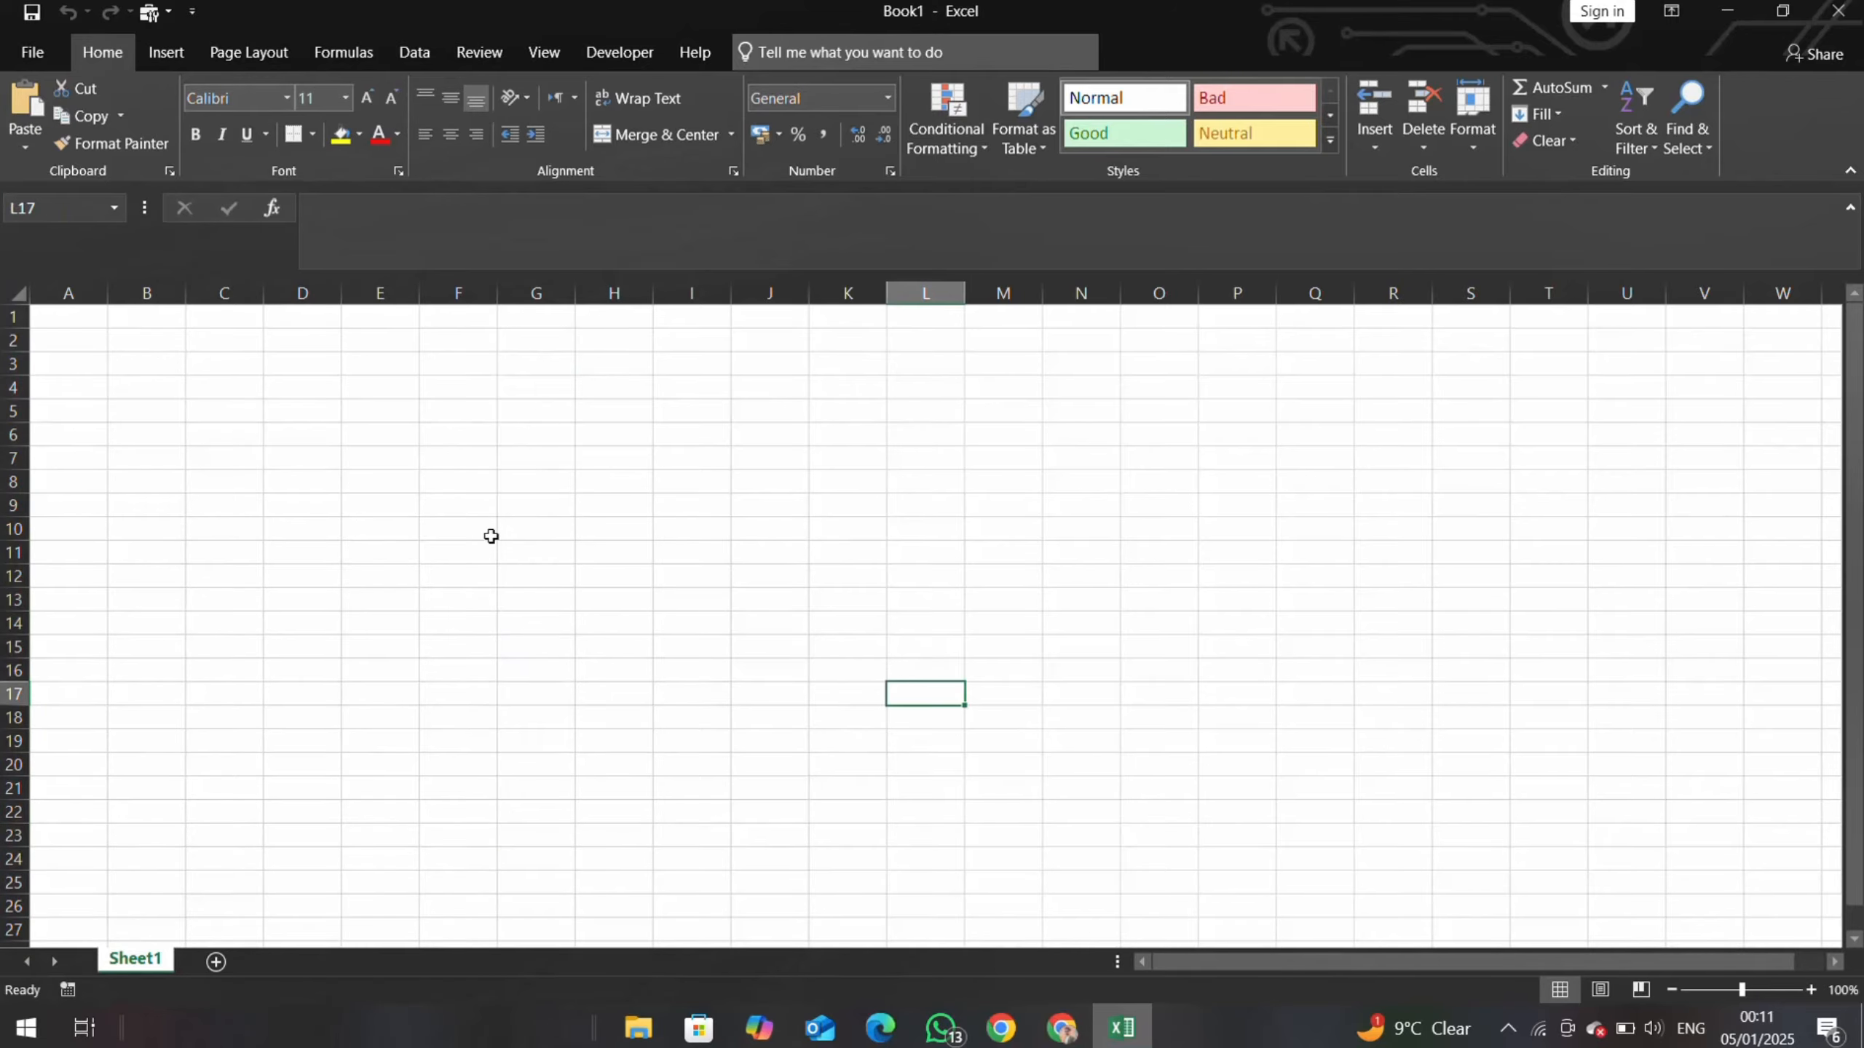
- Select the entire columns A, B, C, D and E one after another to examine the column headings
left_click(467, 389)
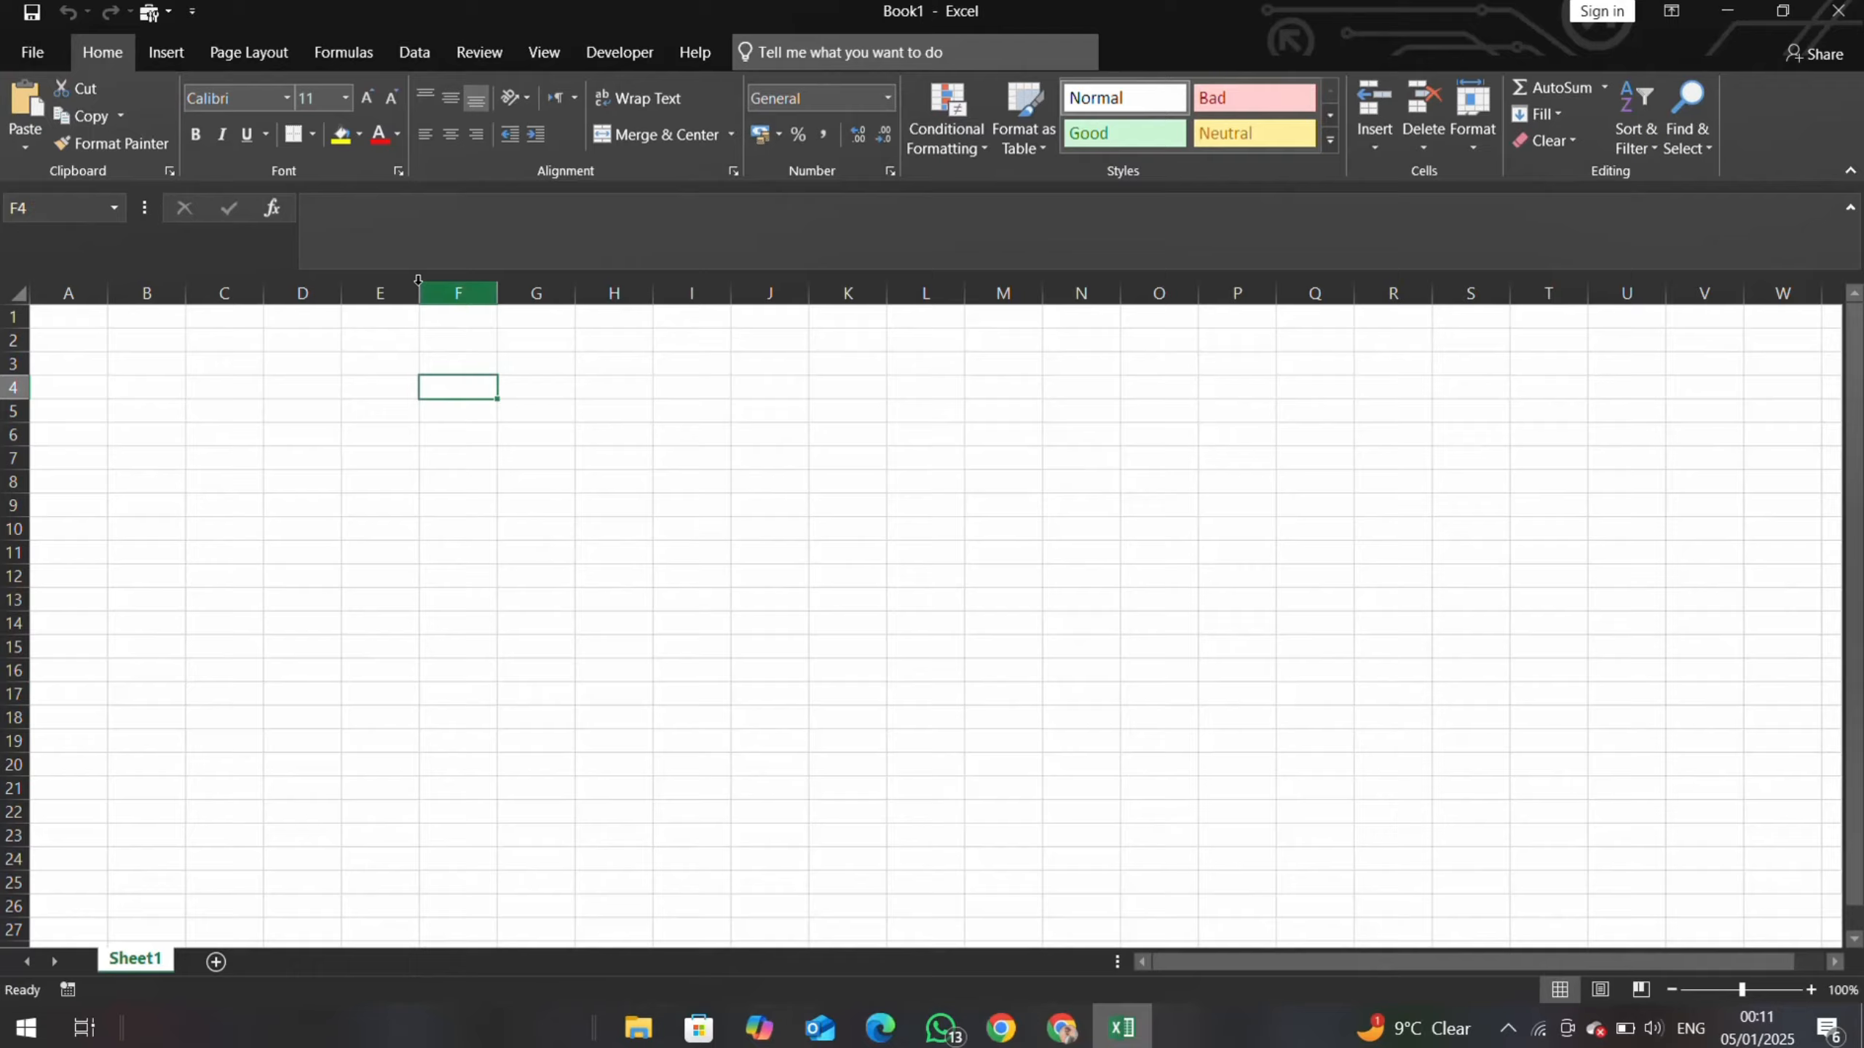
left_click(68, 293)
left_click(147, 292)
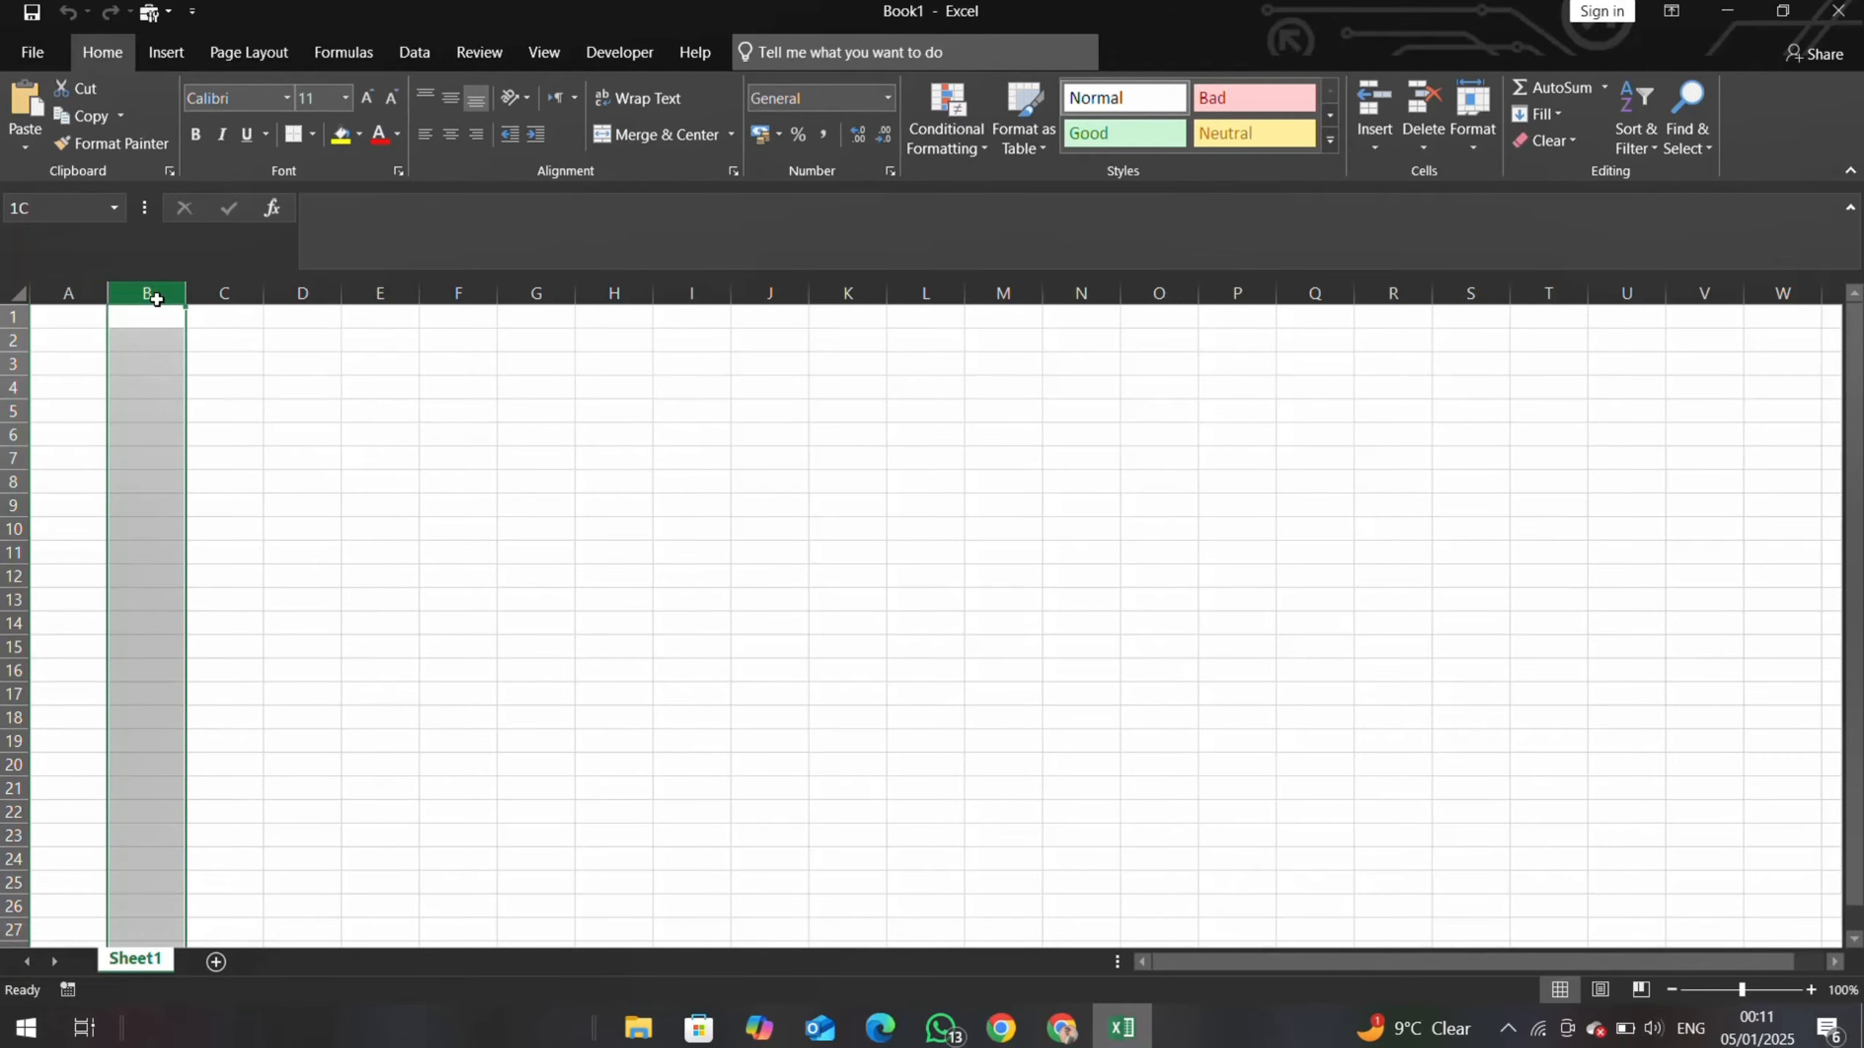
left_click(224, 293)
left_click(304, 292)
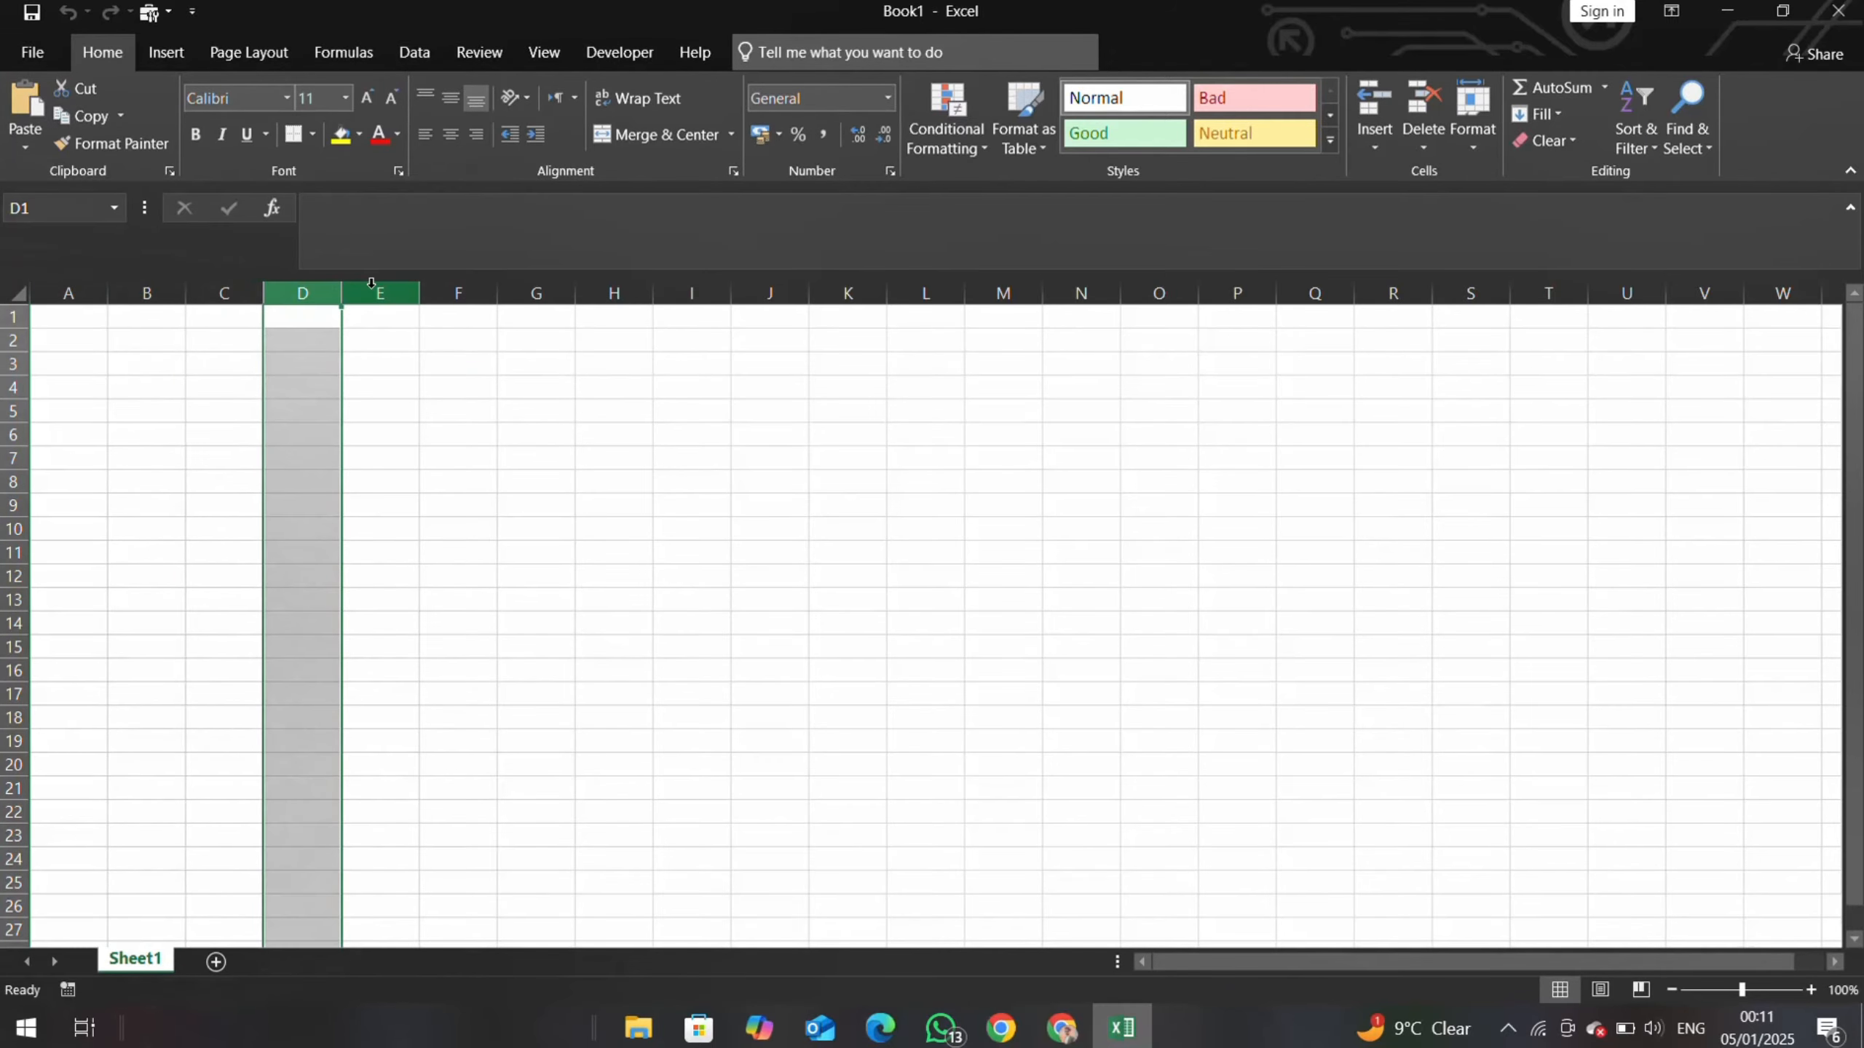
left_click(379, 293)
left_click(533, 375)
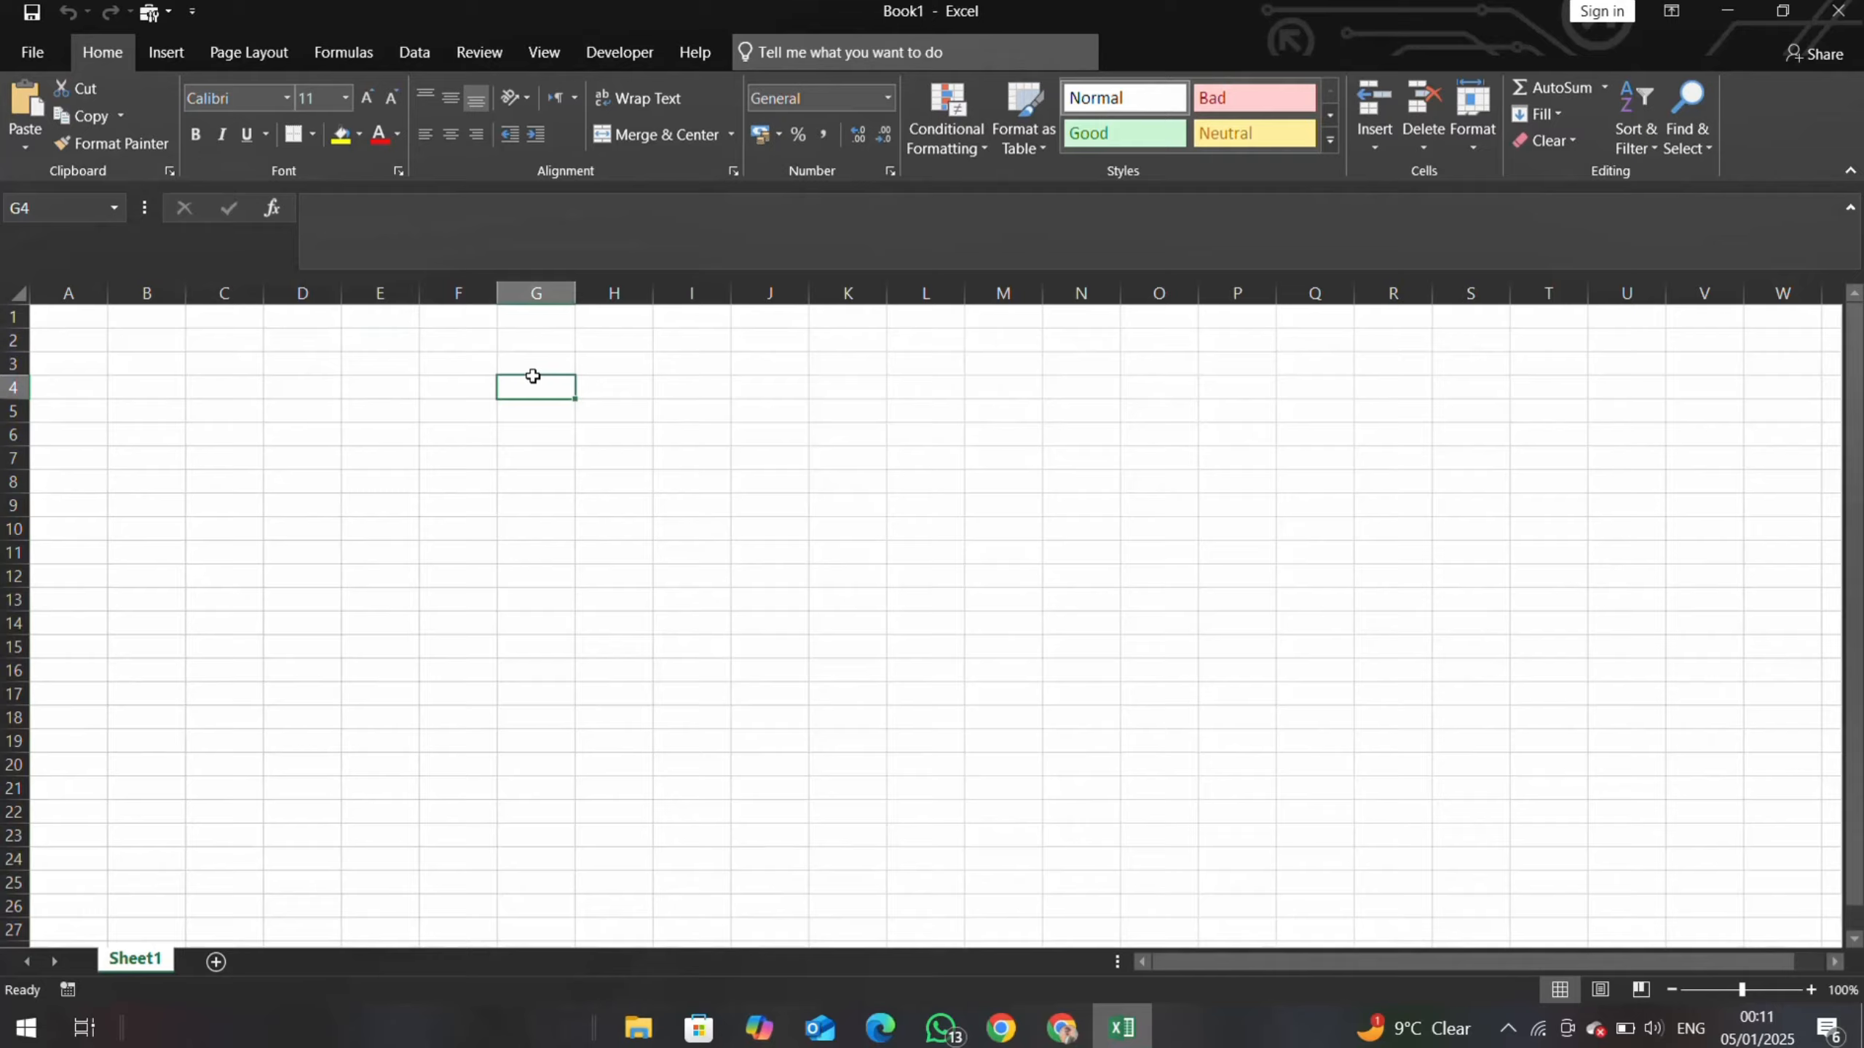
left_click(469, 364)
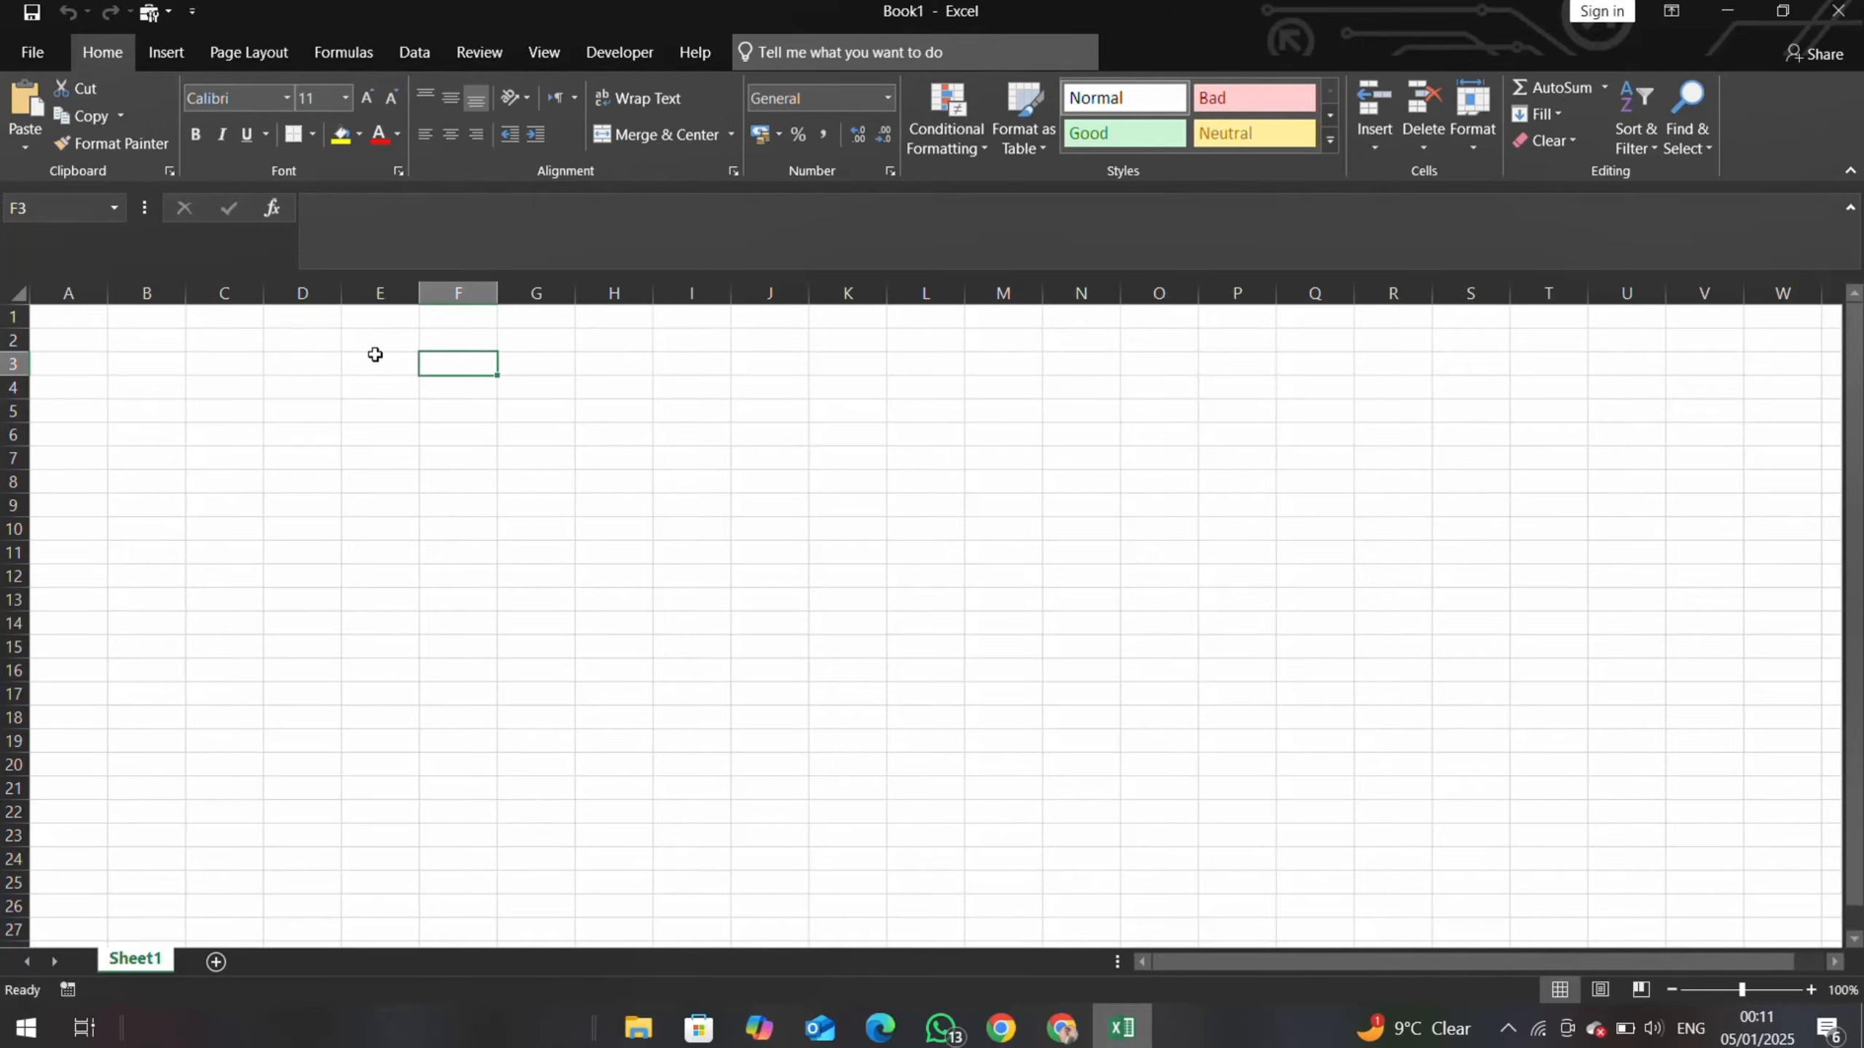
left_click(488, 391)
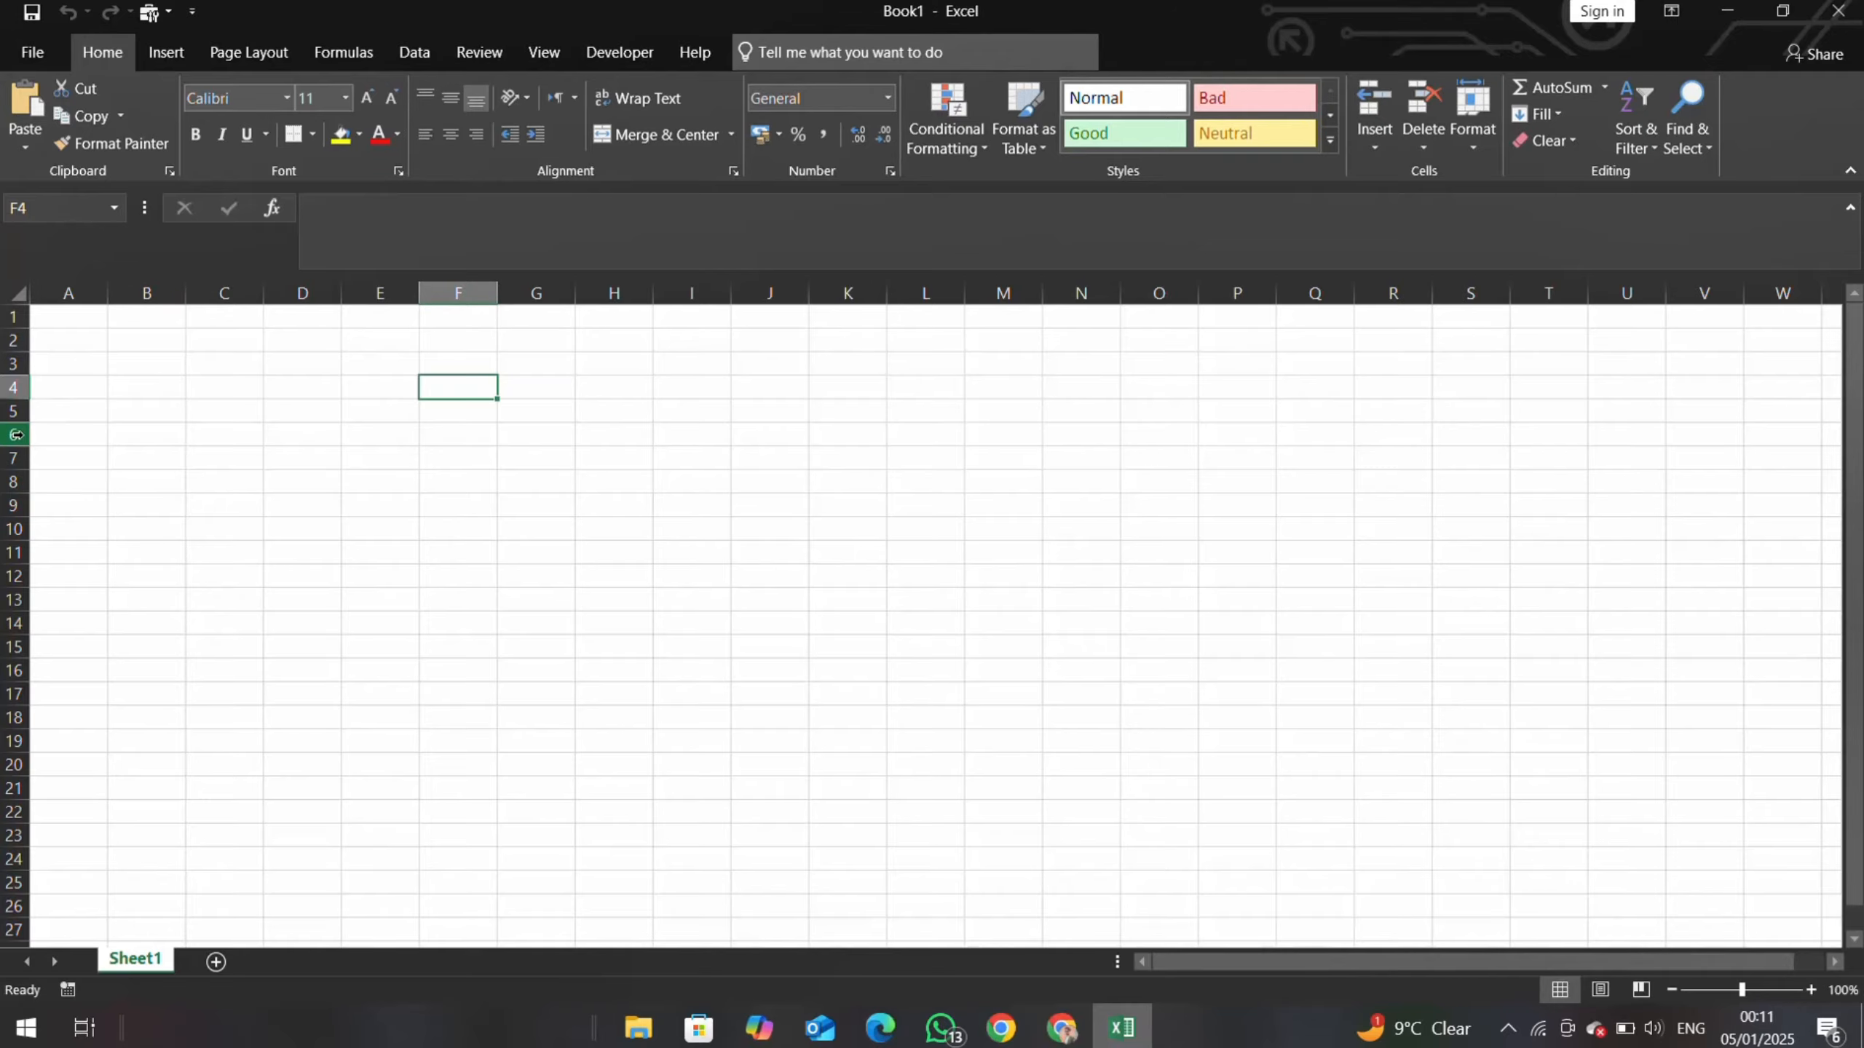
left_click(658, 405)
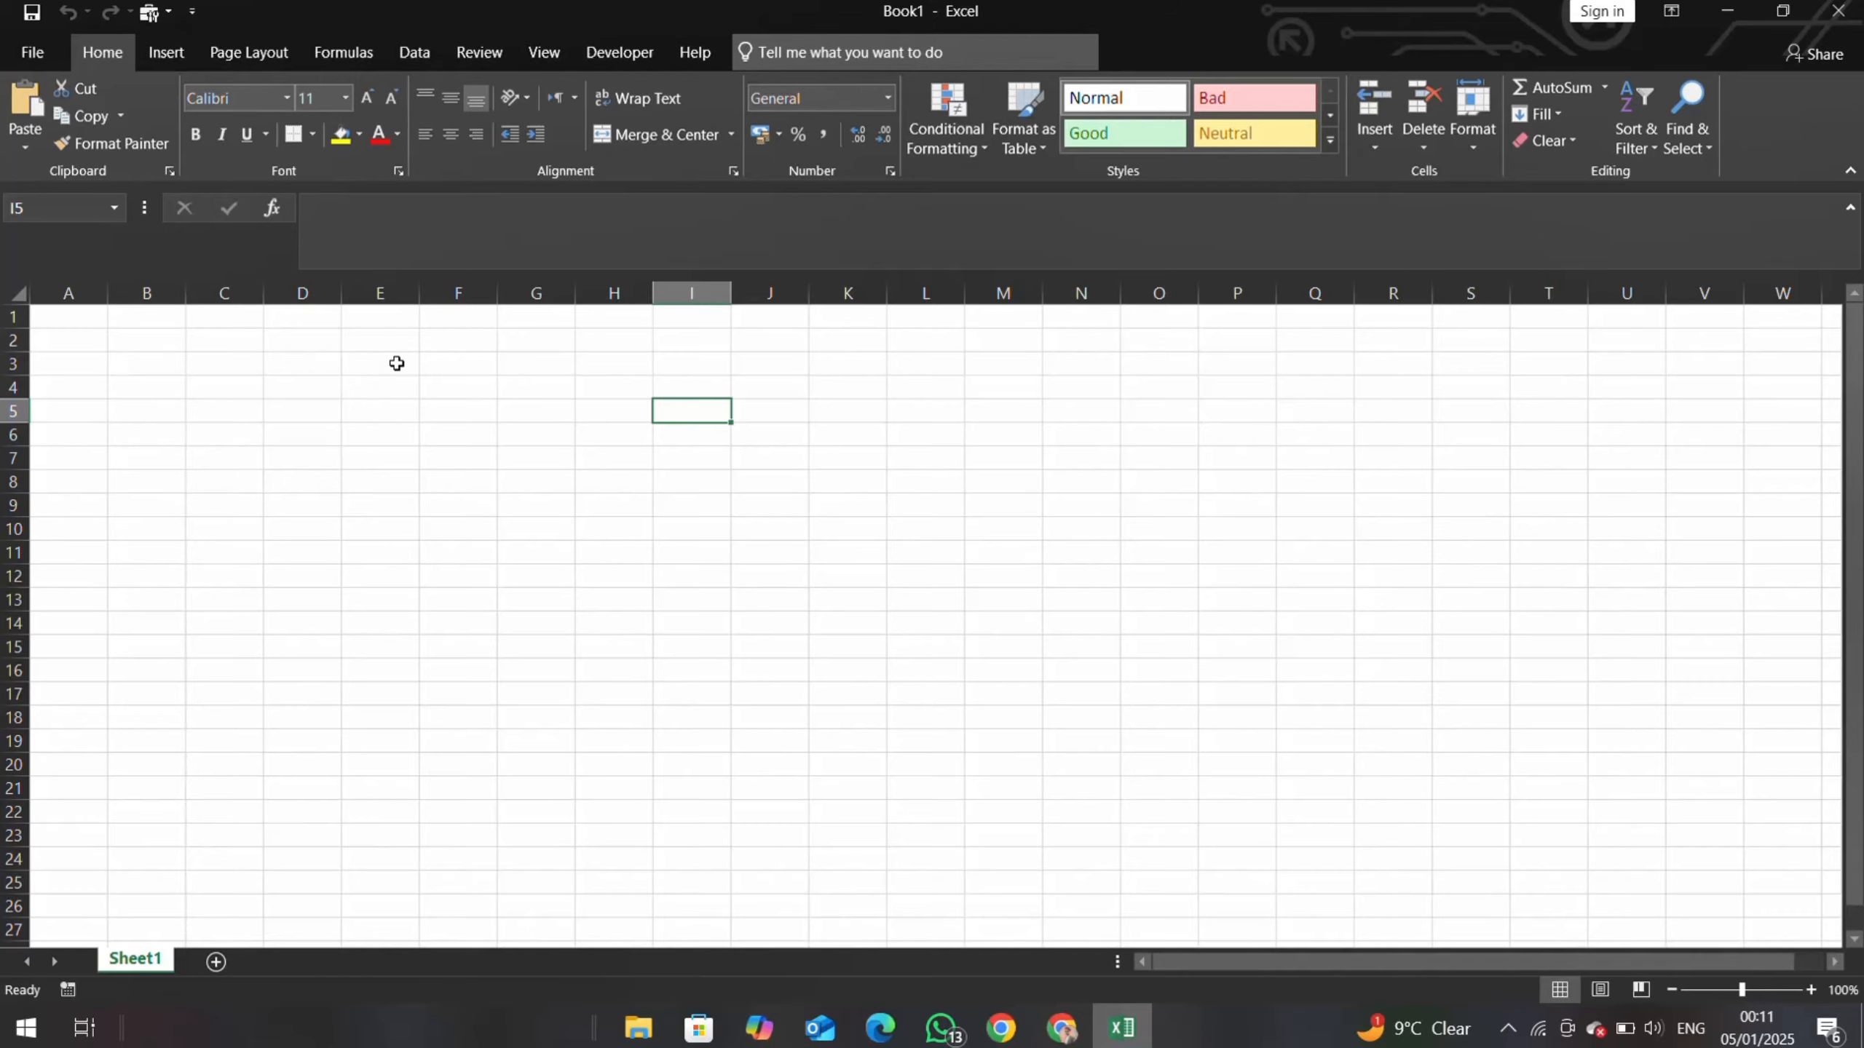
left_click(285, 101)
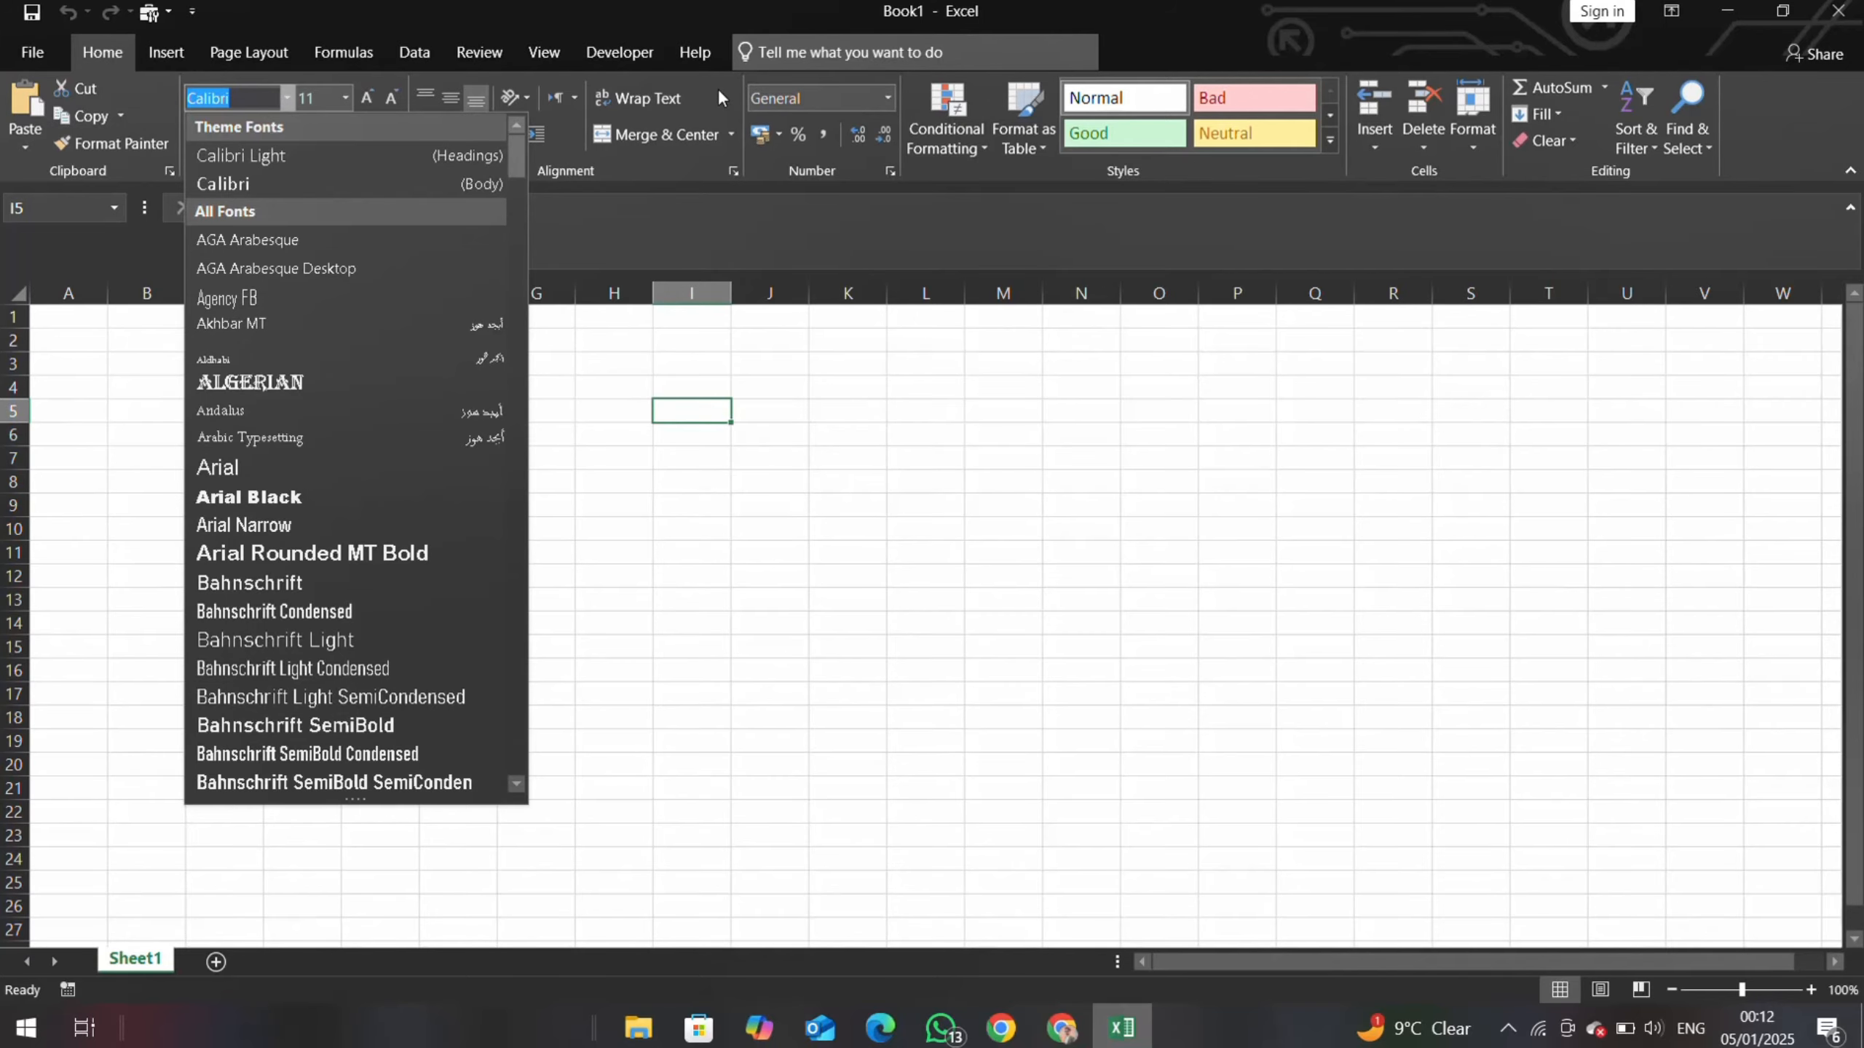
left_click(563, 357)
left_click(346, 402)
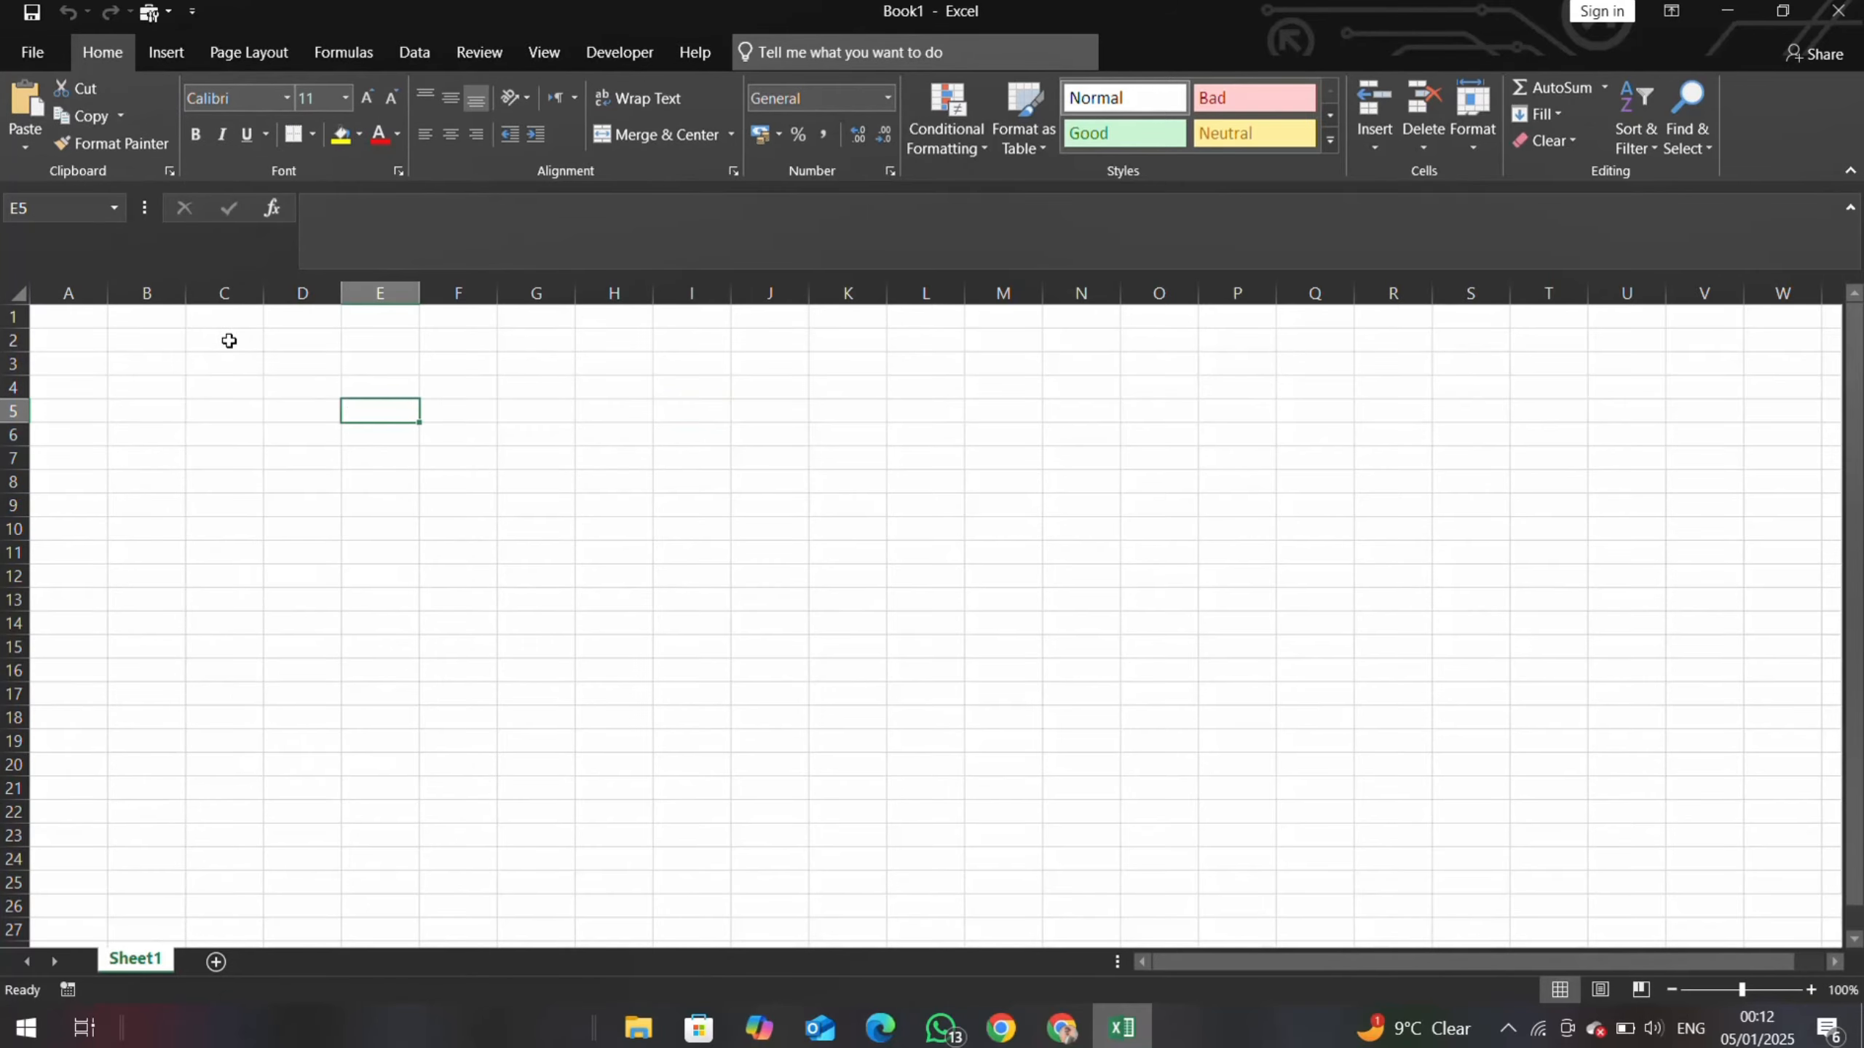
left_click_drag(228, 341, 337, 363)
left_click(366, 421)
- Enter "Technical teller" in cell D3 and widen column D to 16.44 to fit the text
left_click(309, 371)
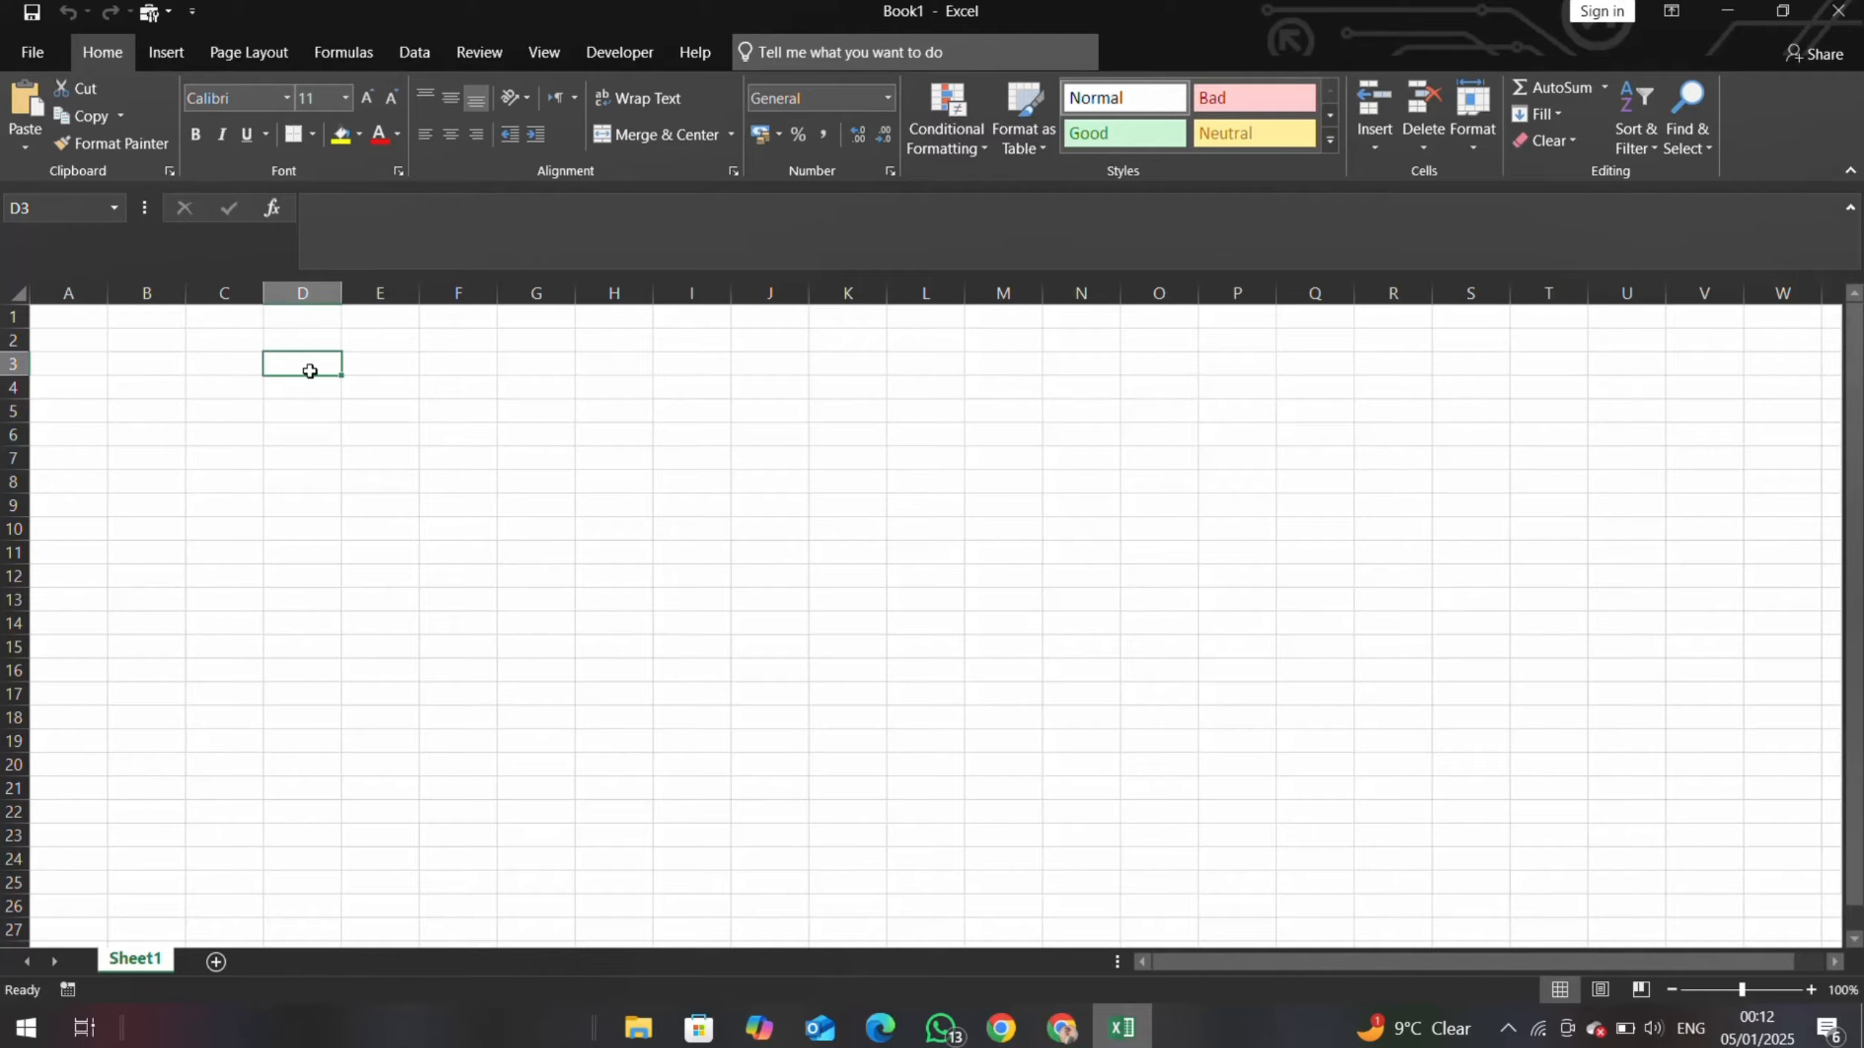
type("Te")
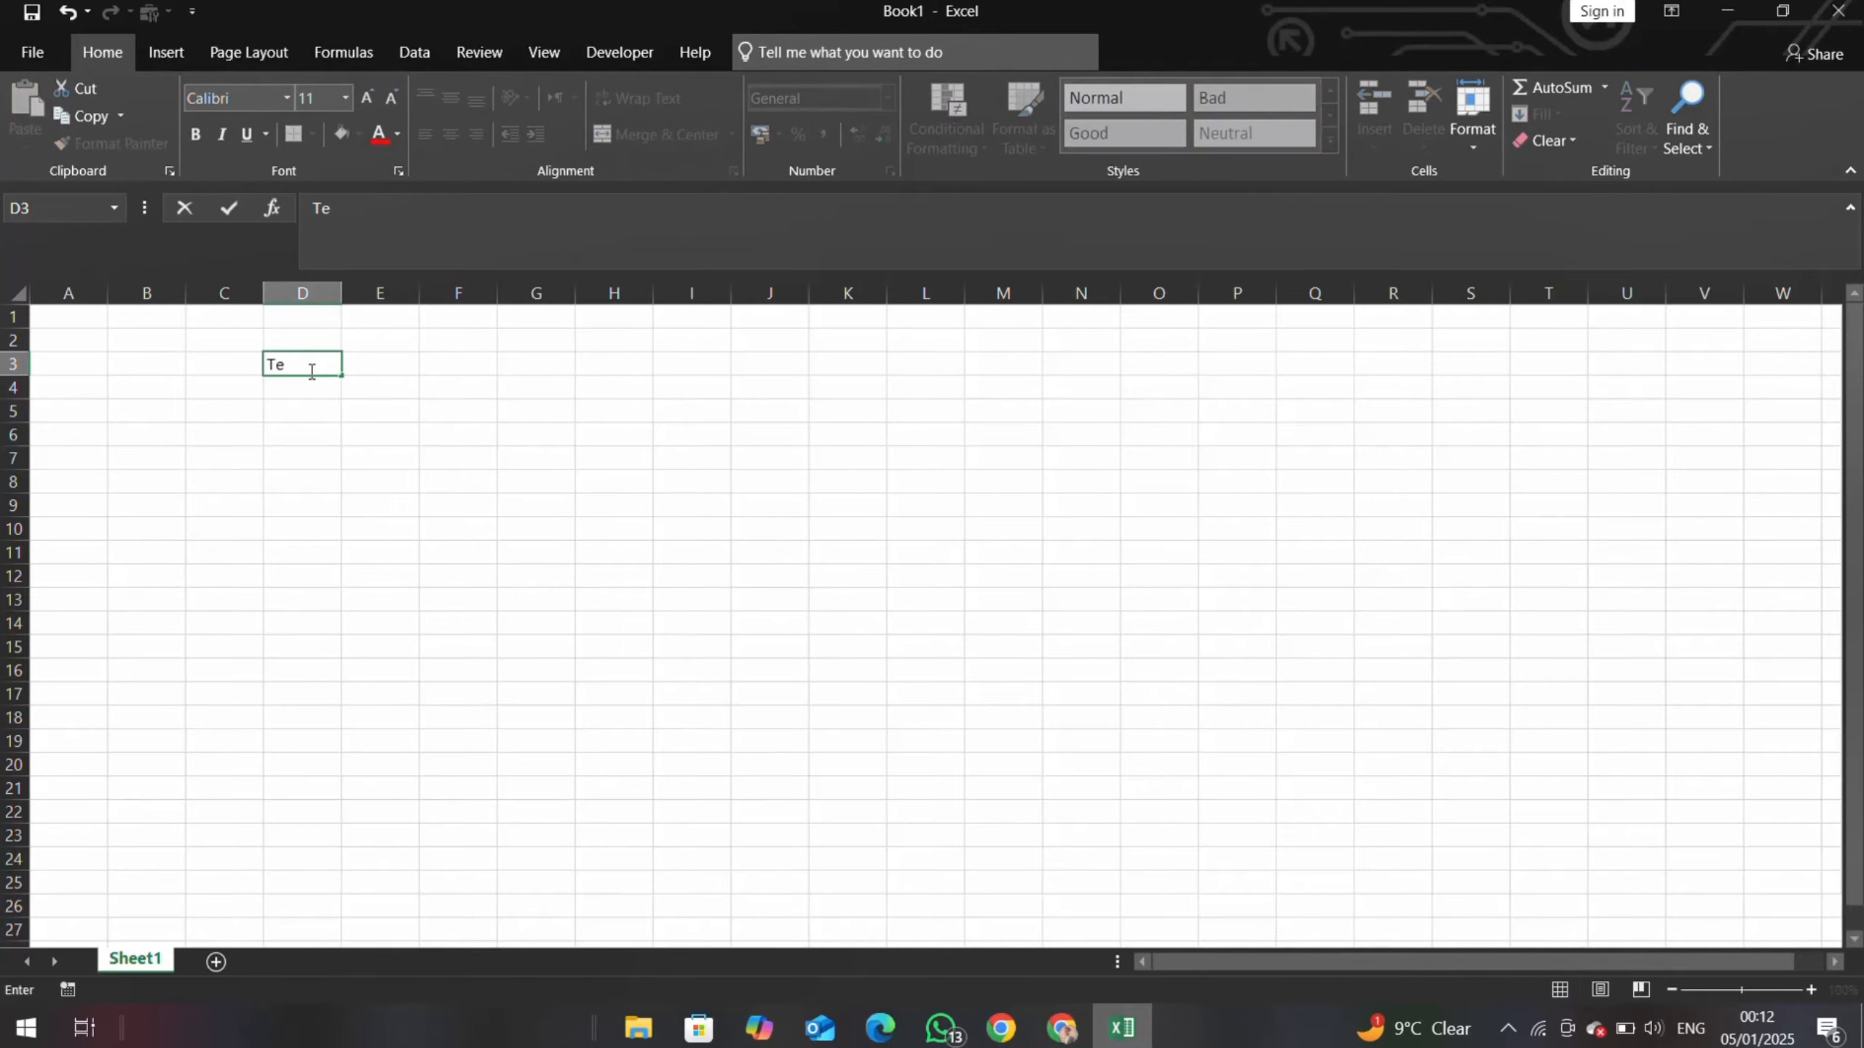
type("chnical teller")
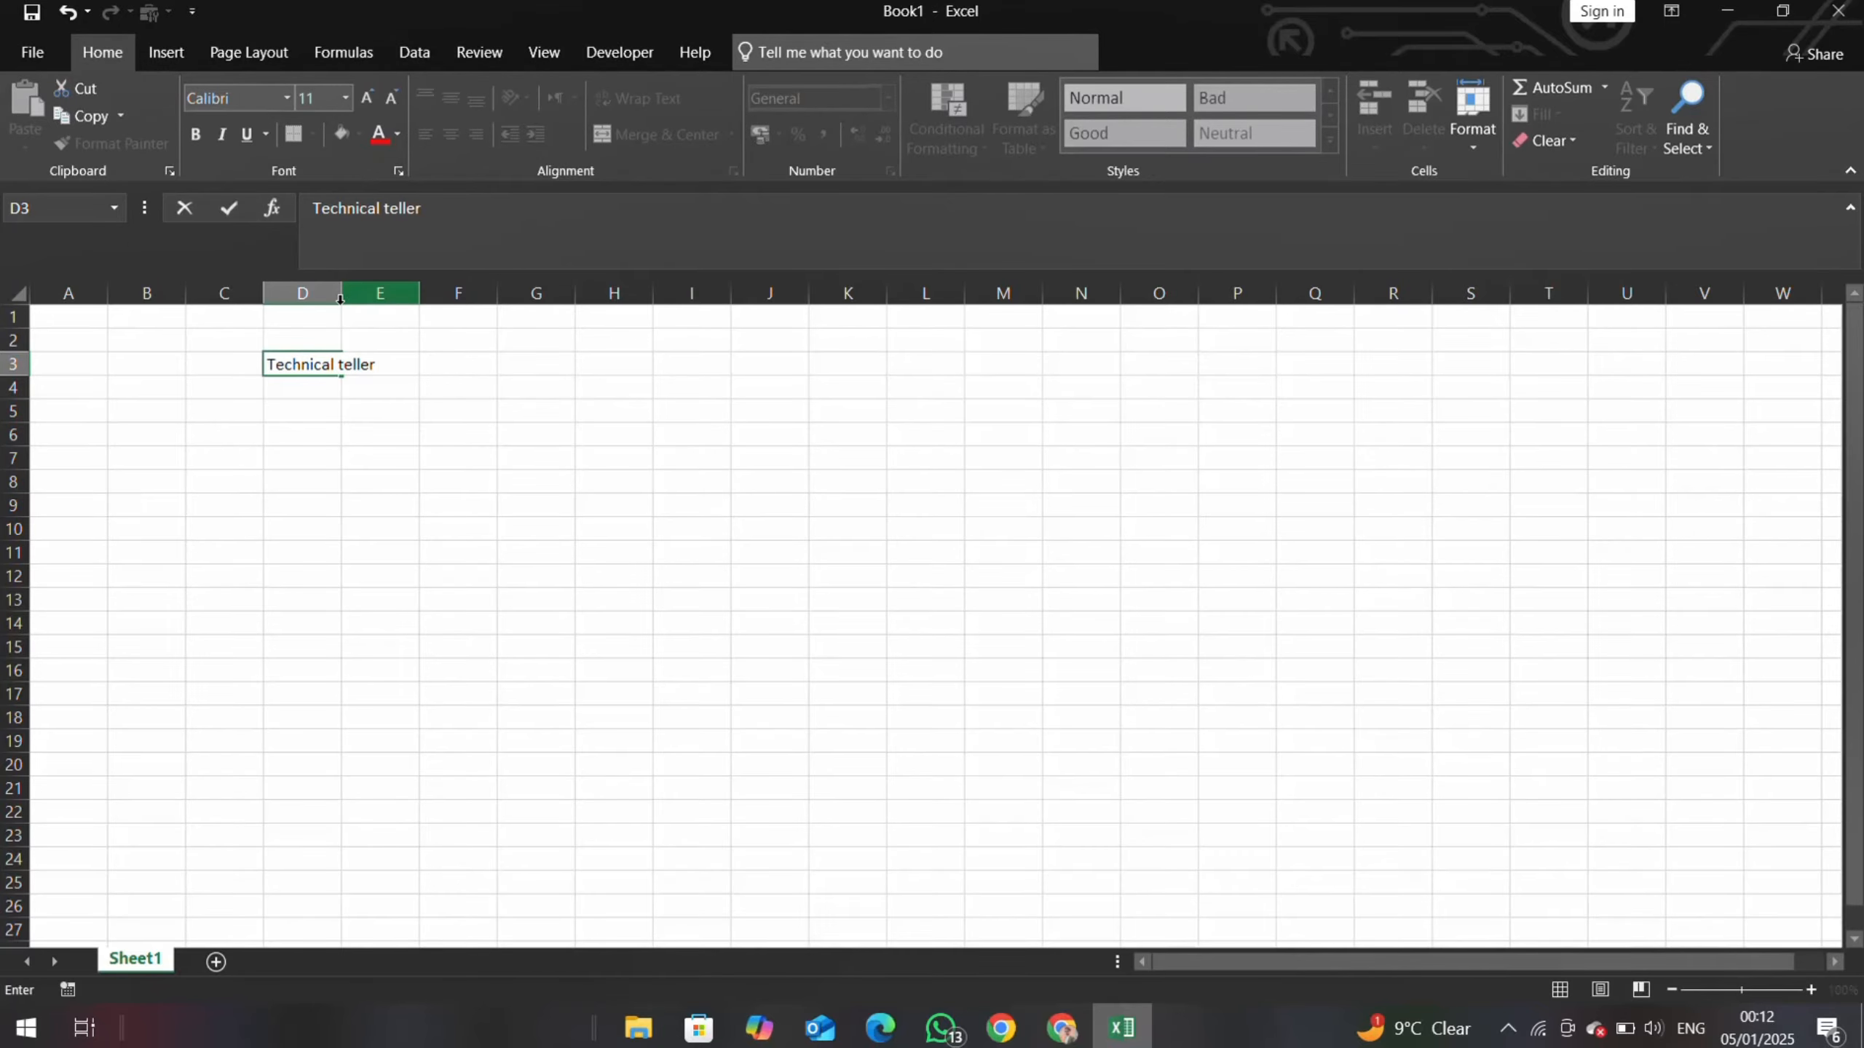
left_click(332, 507)
left_click(324, 432)
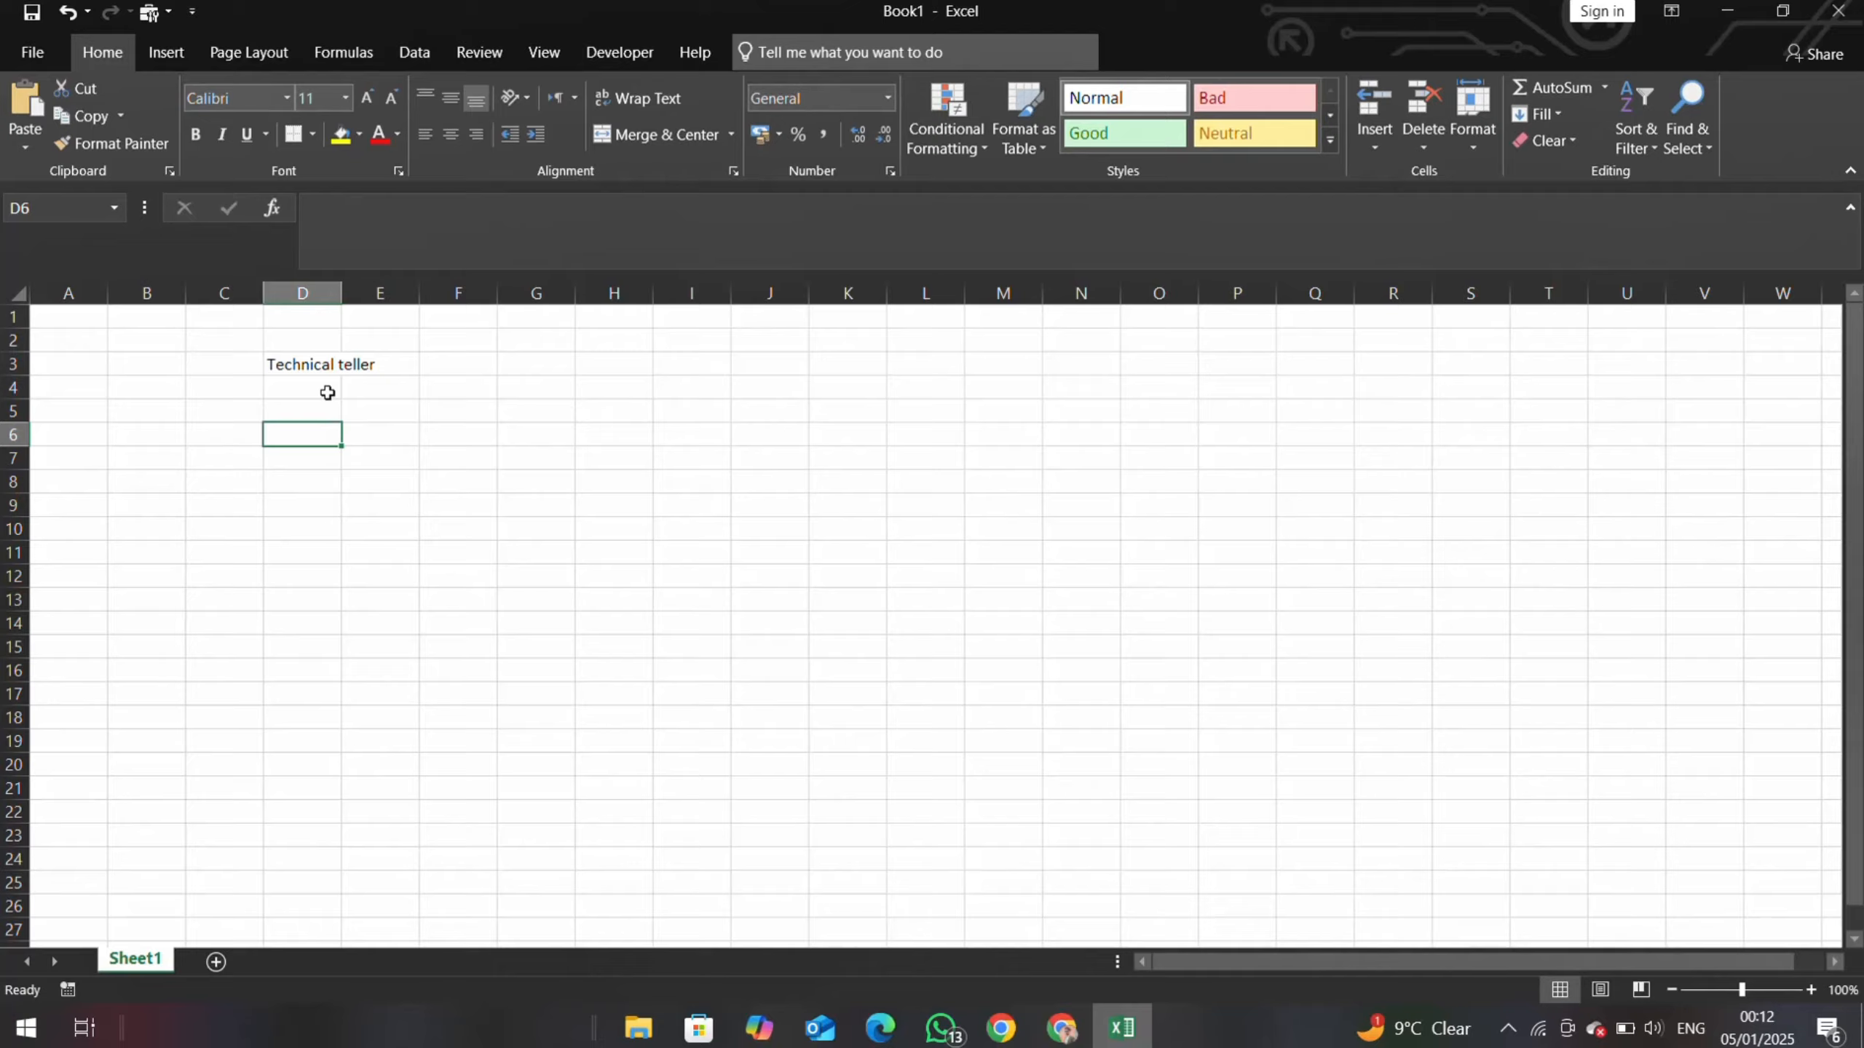
left_click_drag(340, 292, 413, 284)
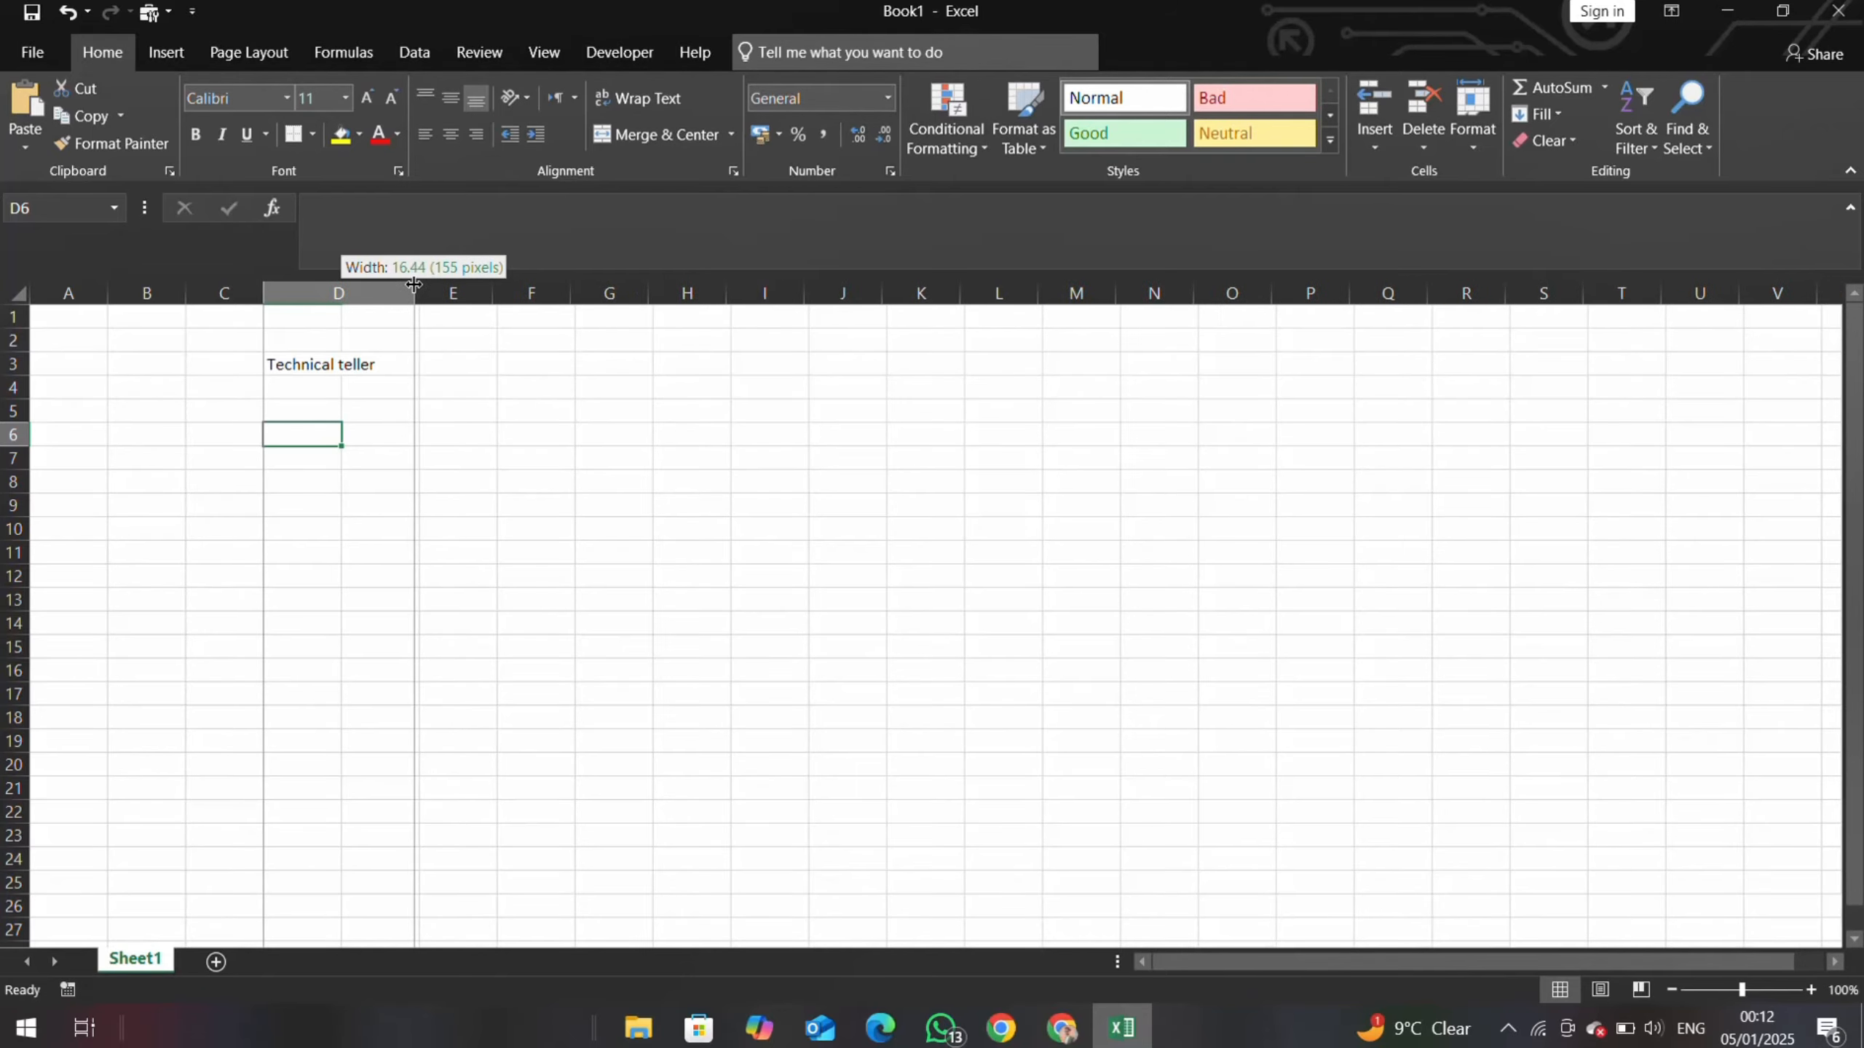
left_click_drag(414, 284, 413, 285)
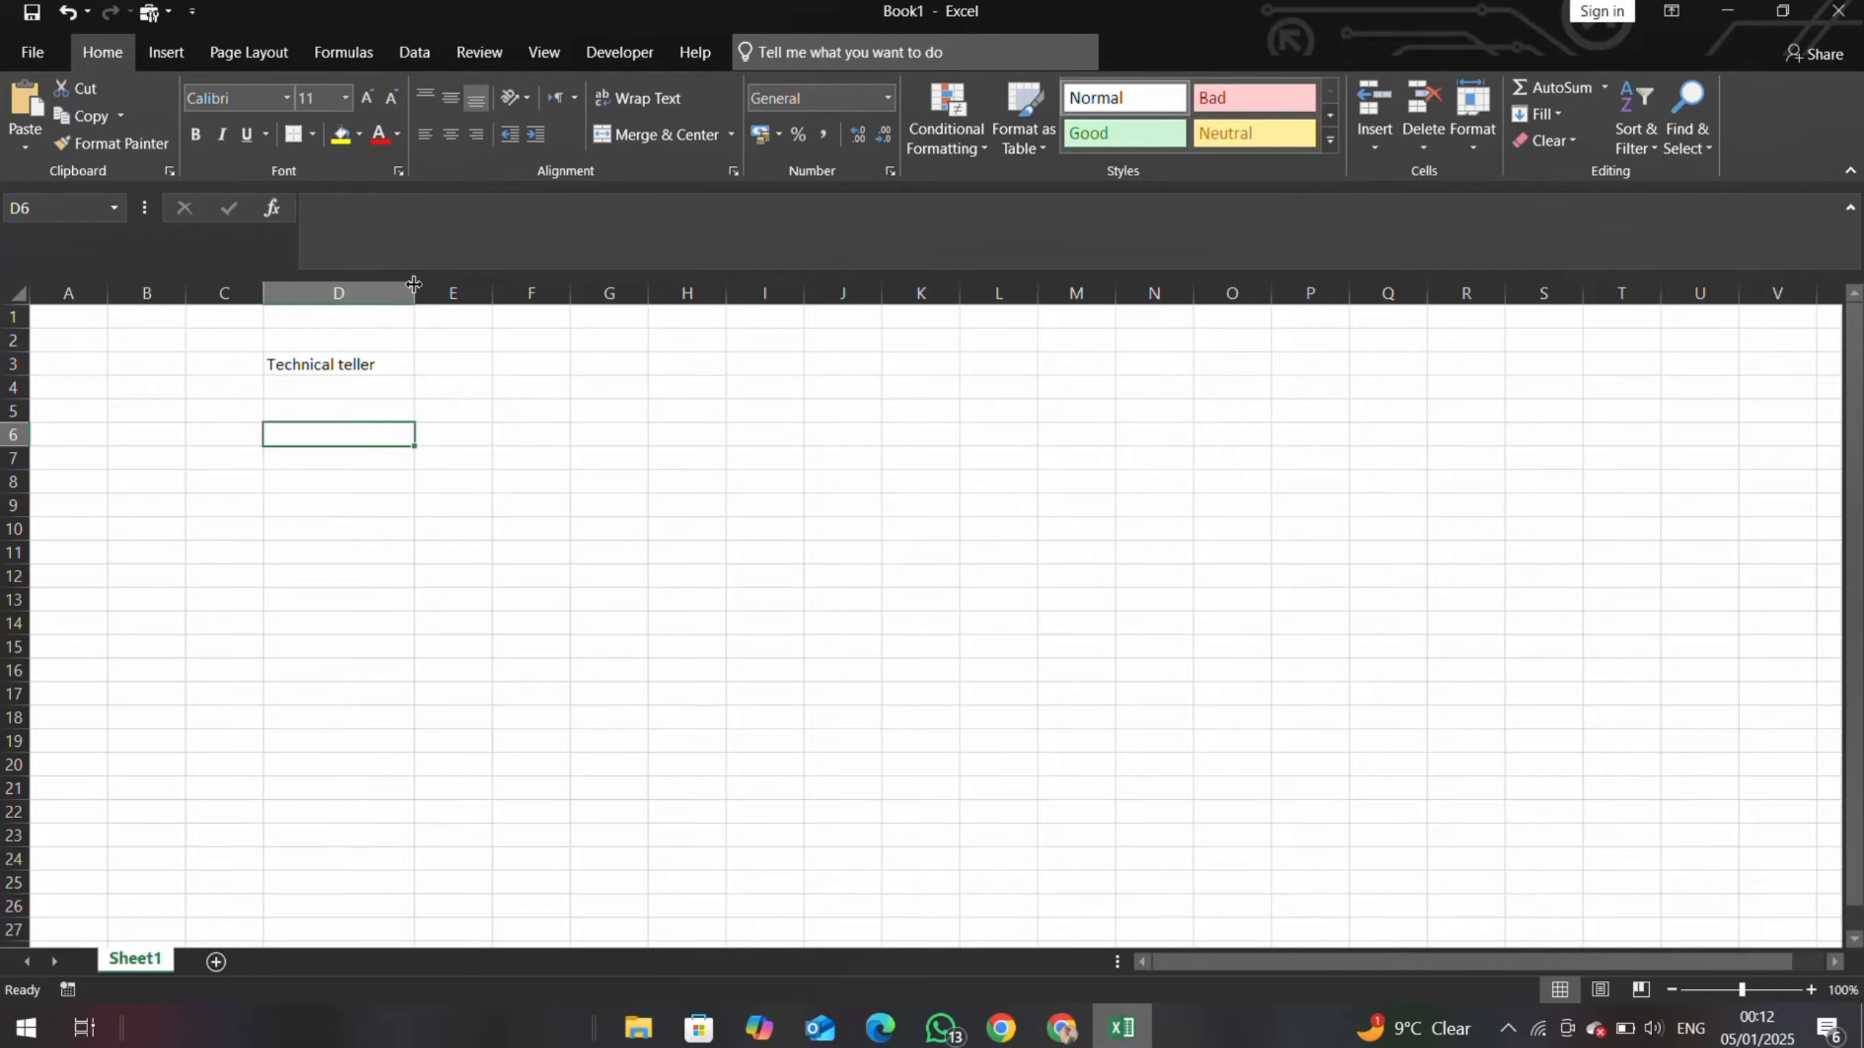
- Enlarge the whole "Technical teller" text in cell D3 to font size 24
double_click(357, 364)
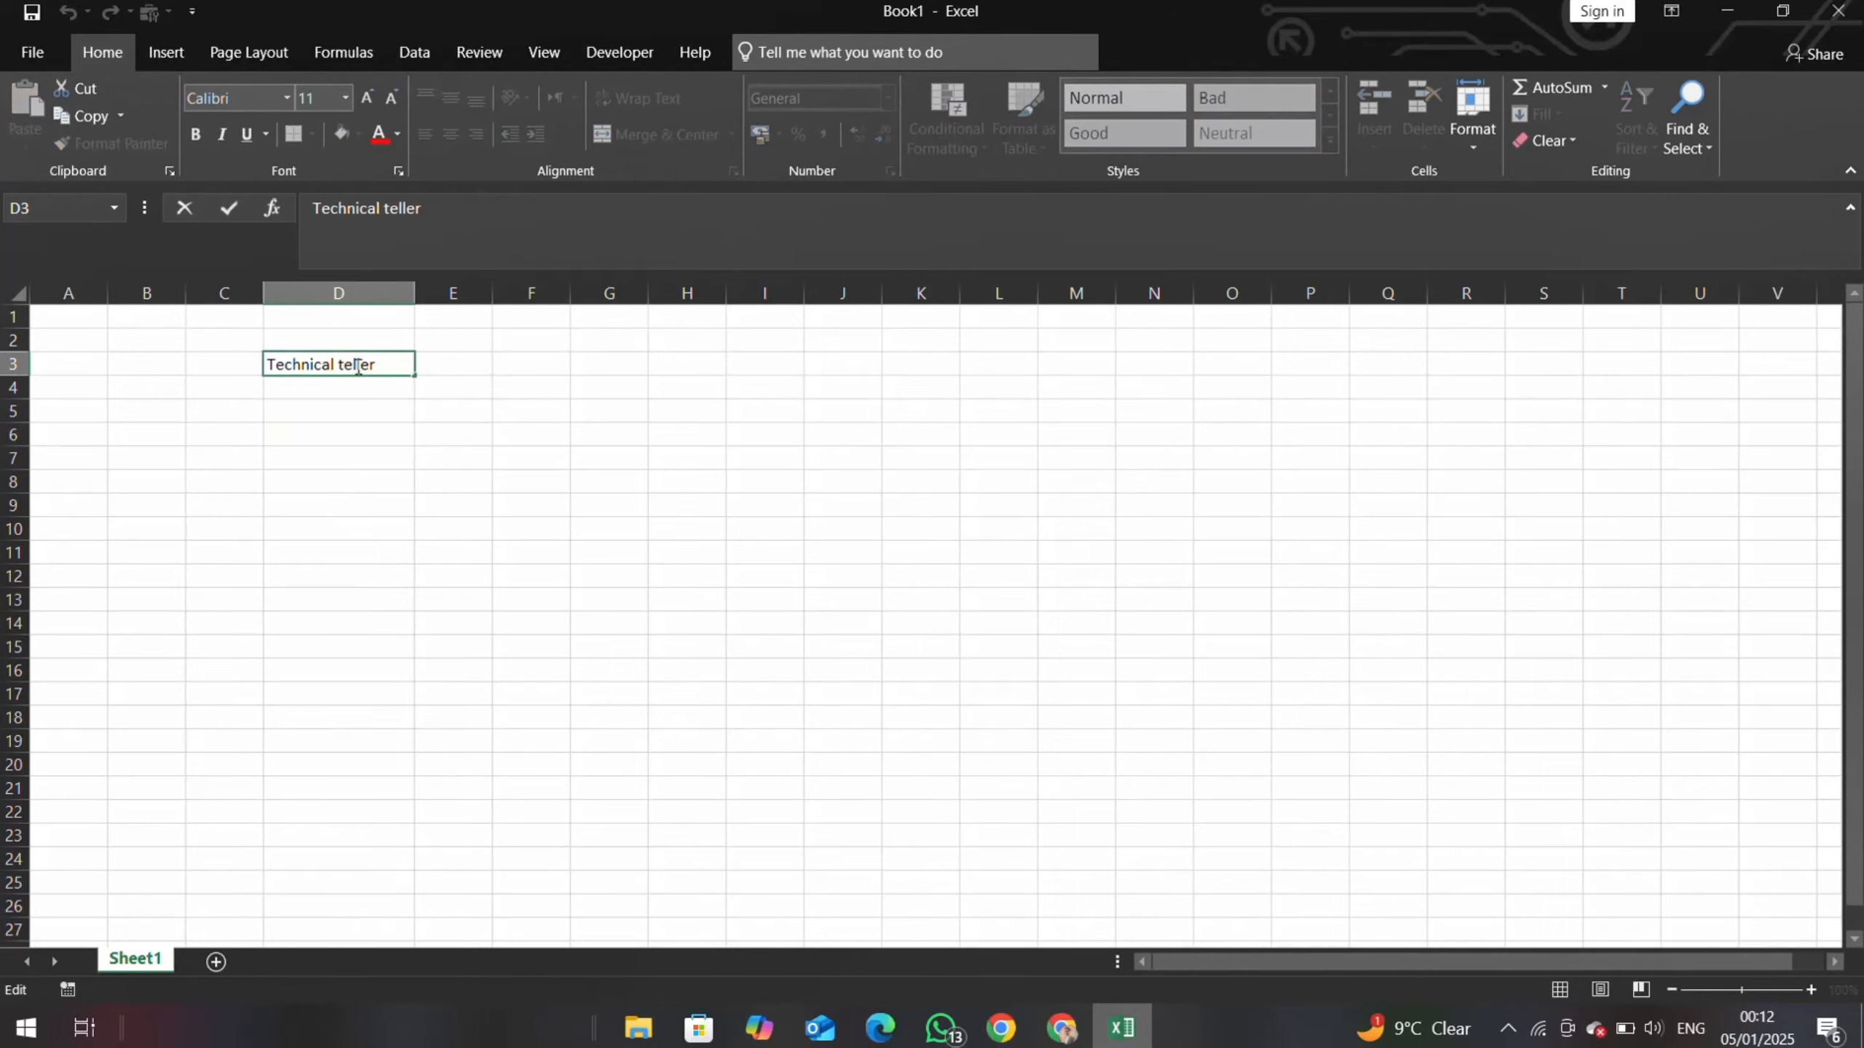
triple_click(357, 364)
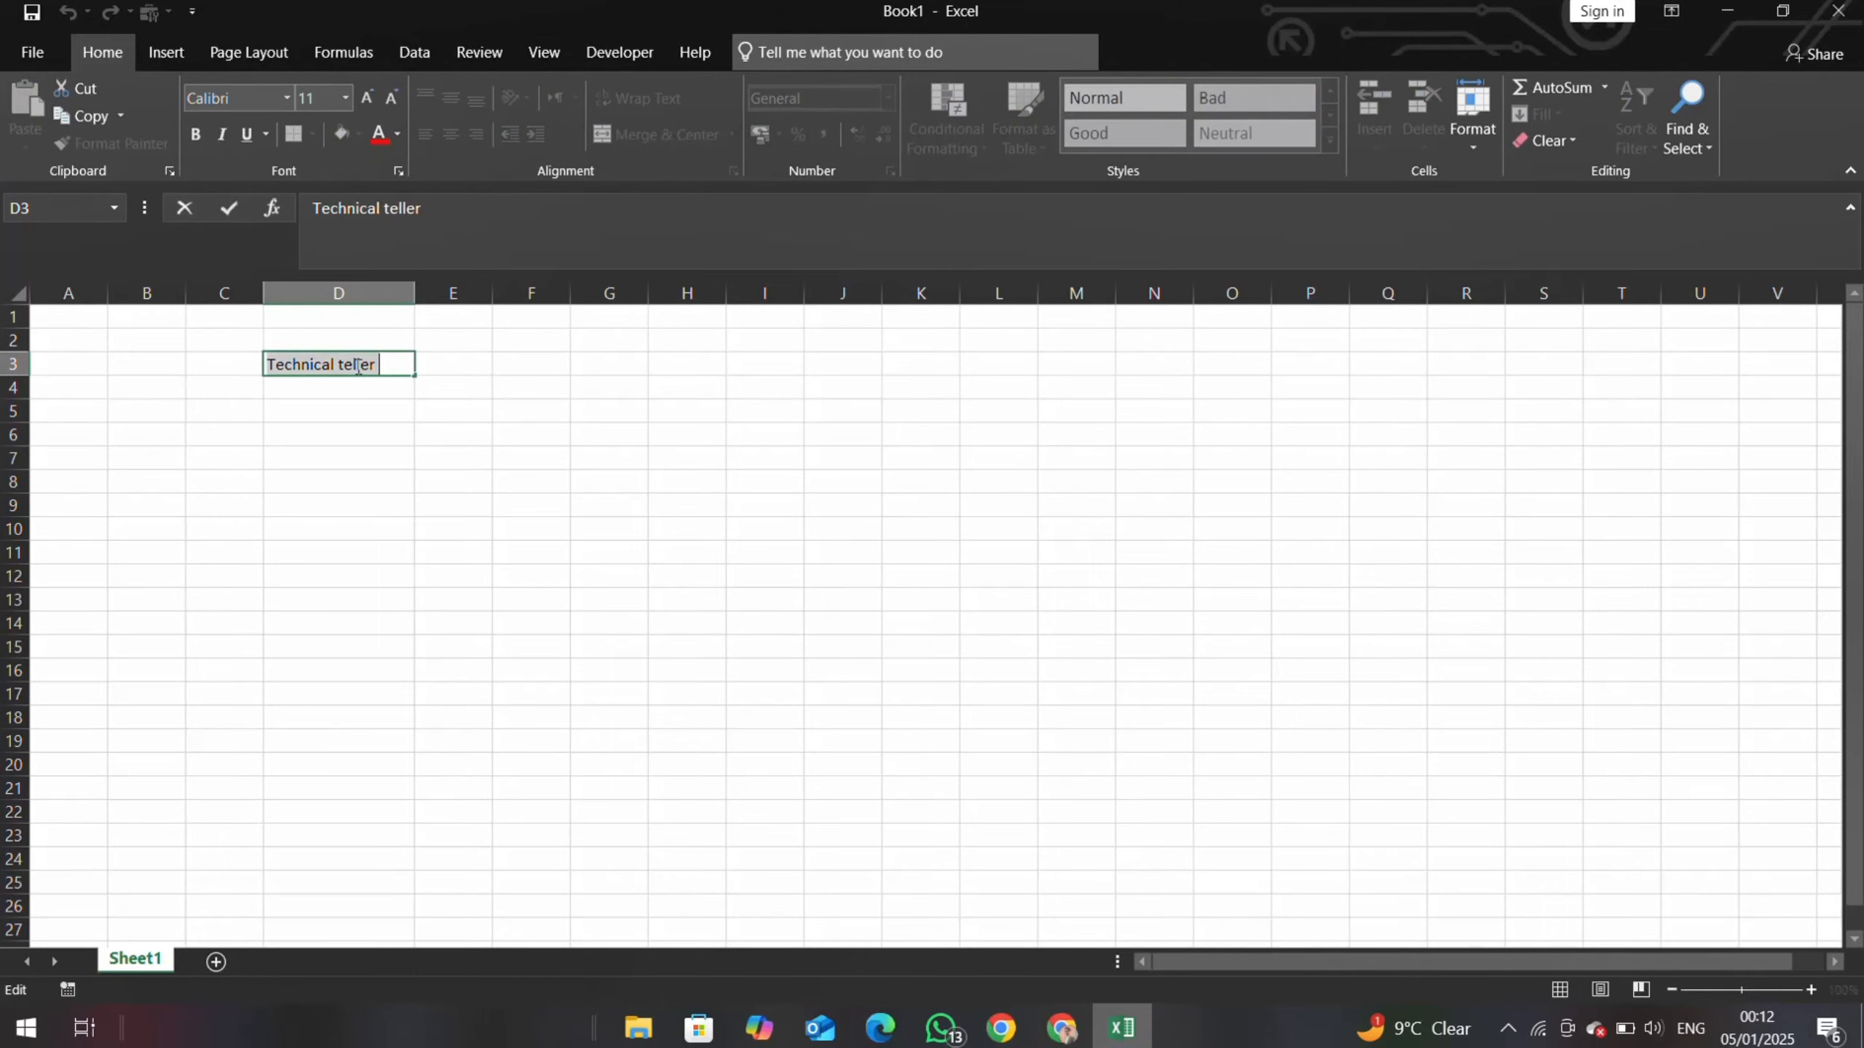
left_click(373, 99)
left_click(373, 99)
left_click(374, 99)
left_click(374, 99)
left_click(373, 99)
left_click(374, 99)
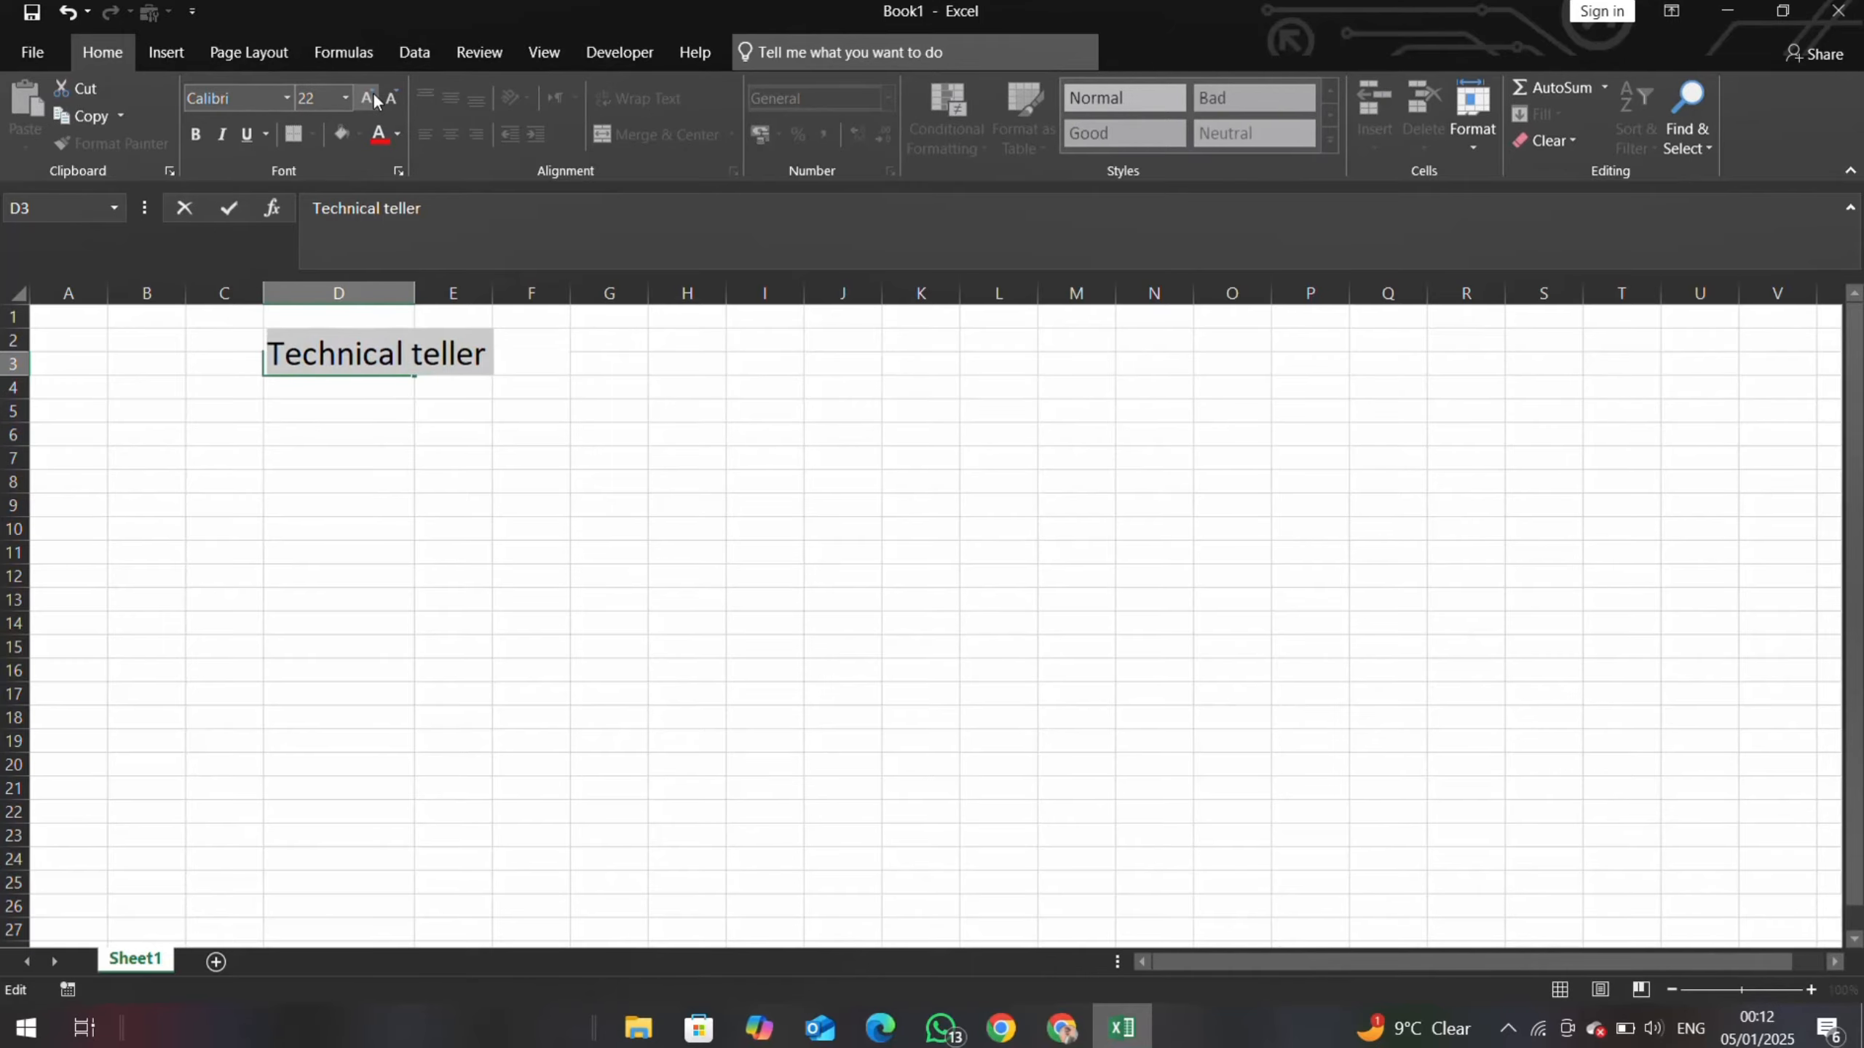
left_click(374, 99)
left_click(612, 457)
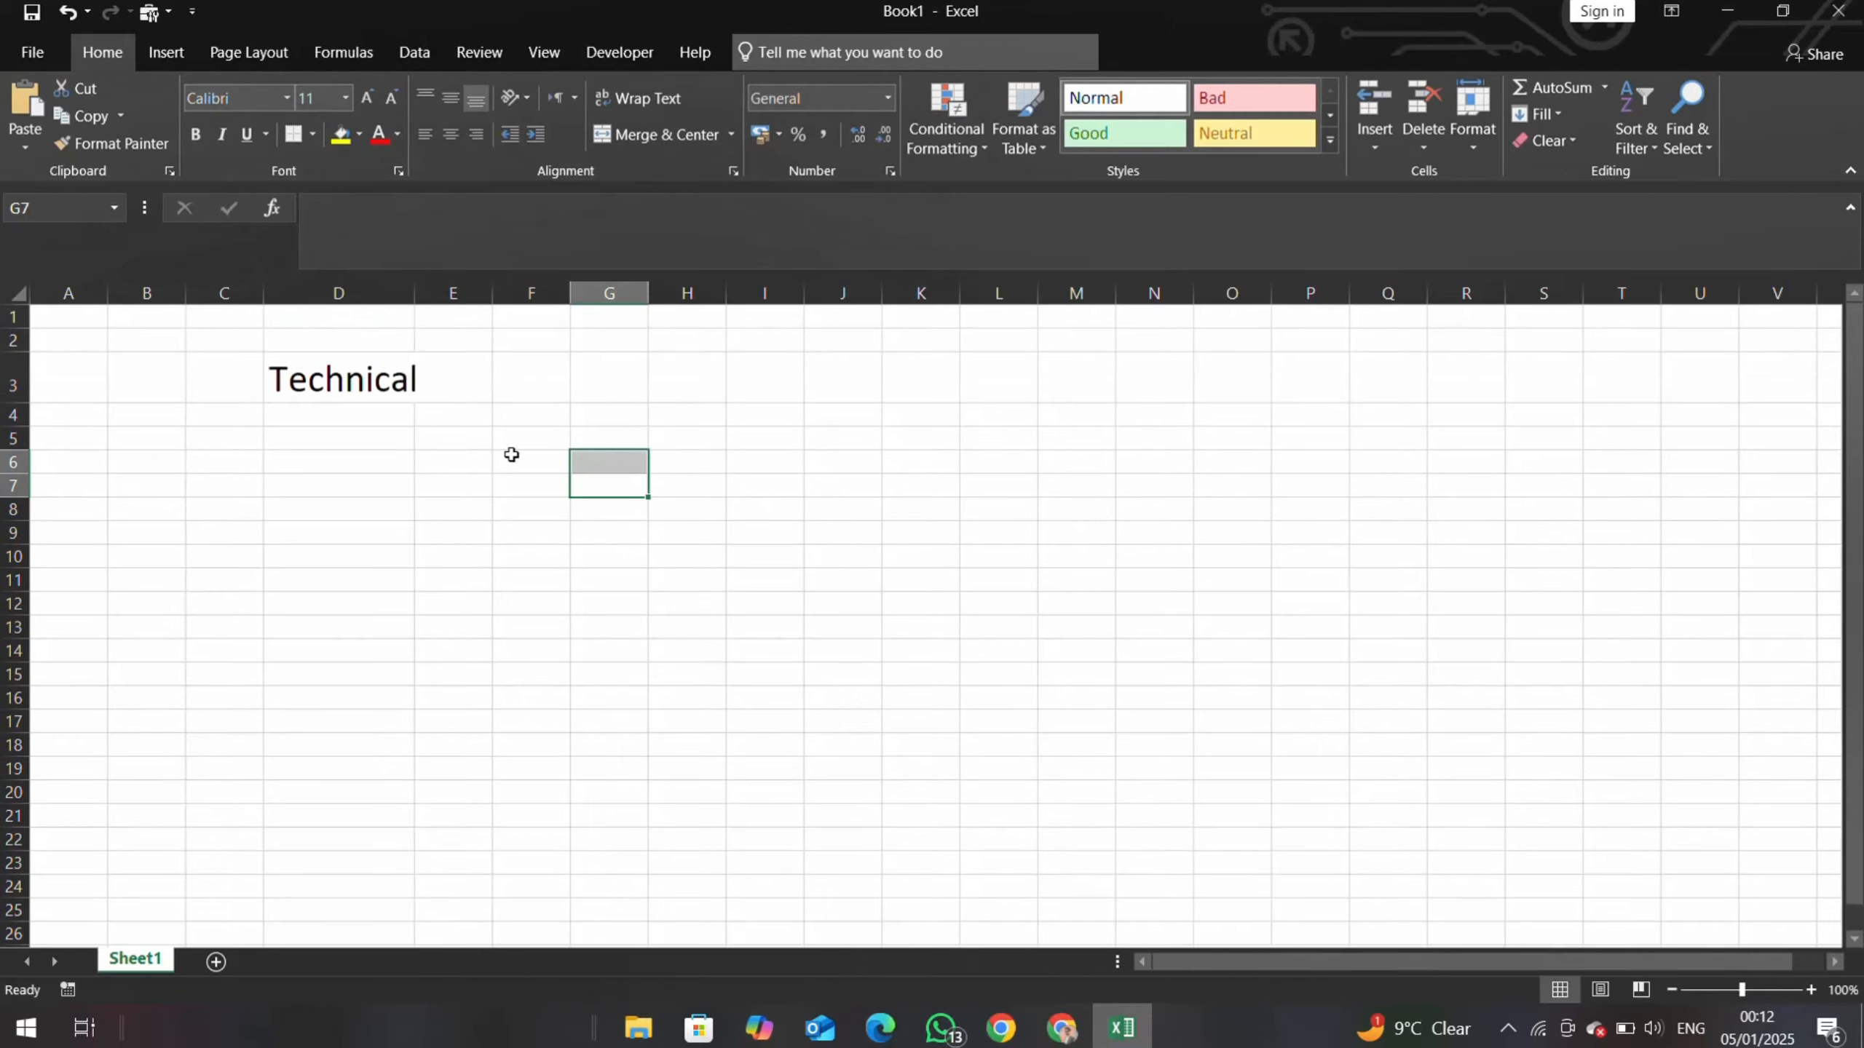
left_click(433, 458)
- Widen column D further until the enlarged text in cell D3 fits on one line
left_click(374, 366)
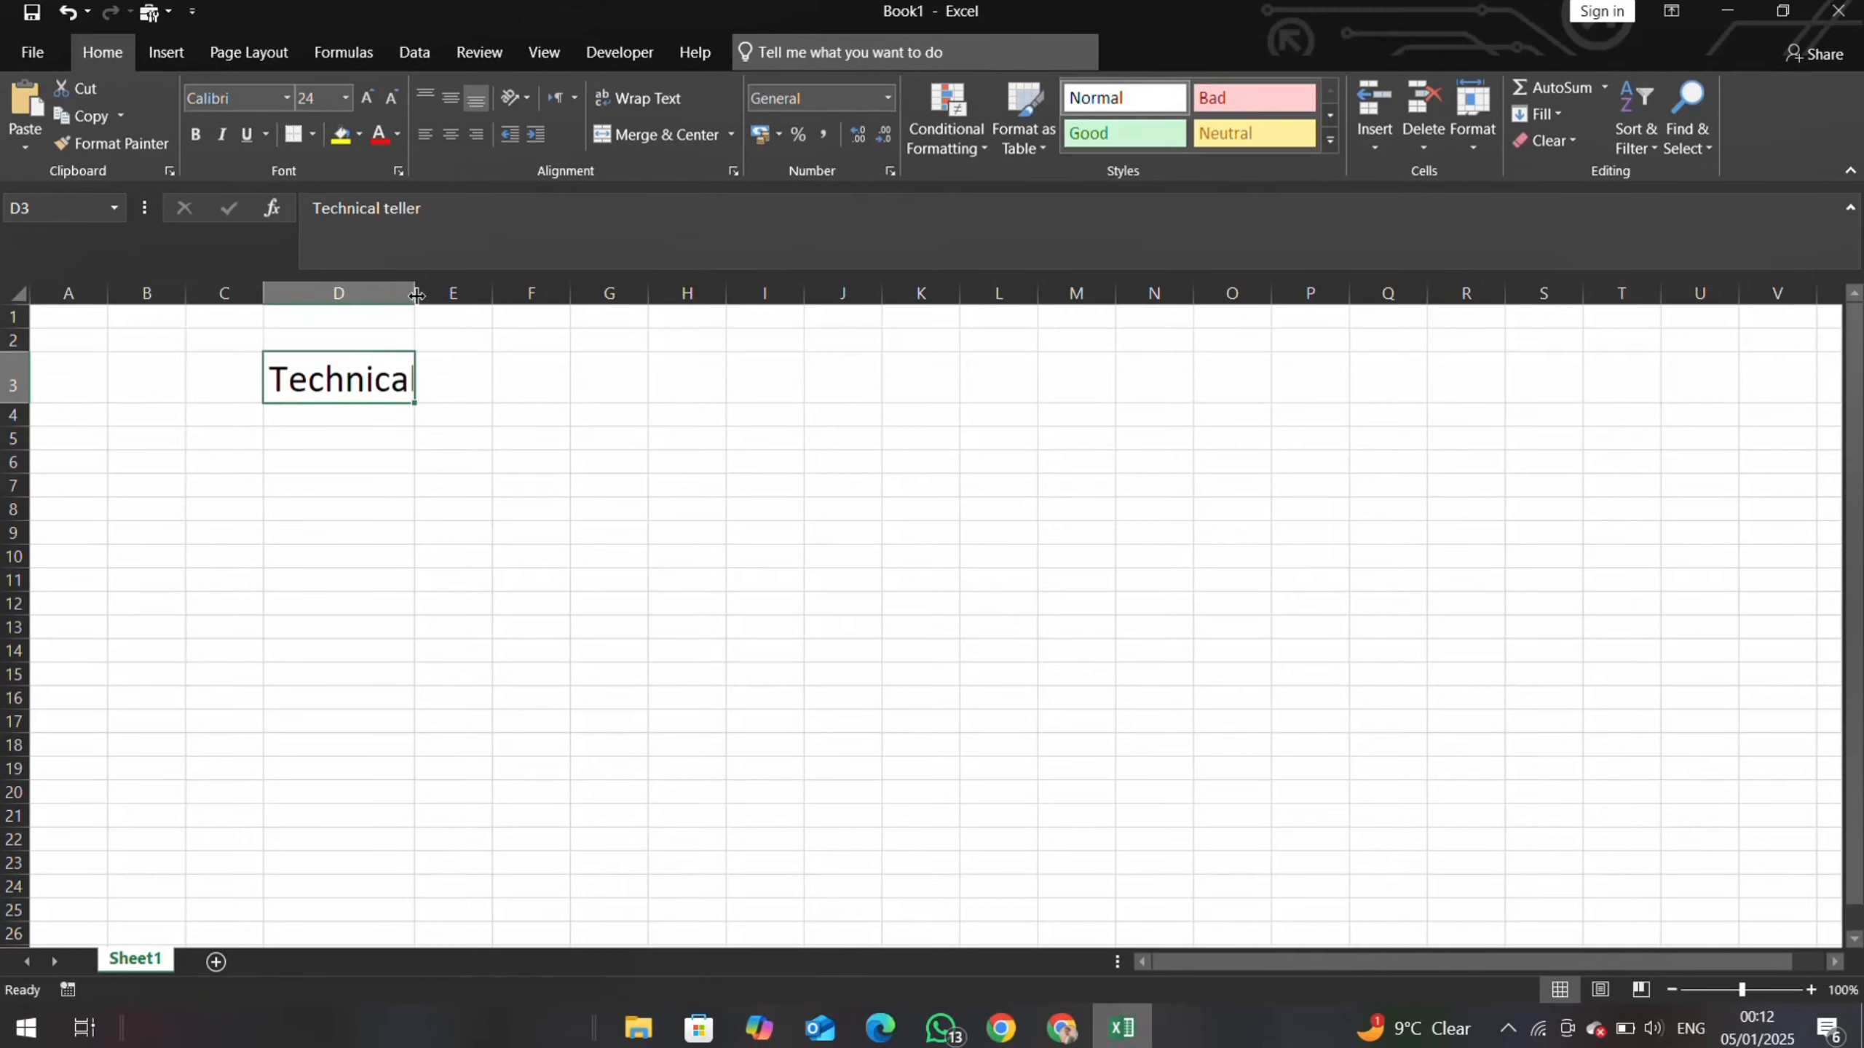
left_click_drag(415, 294, 607, 331)
left_click(393, 565)
left_click(511, 437)
left_click(445, 372)
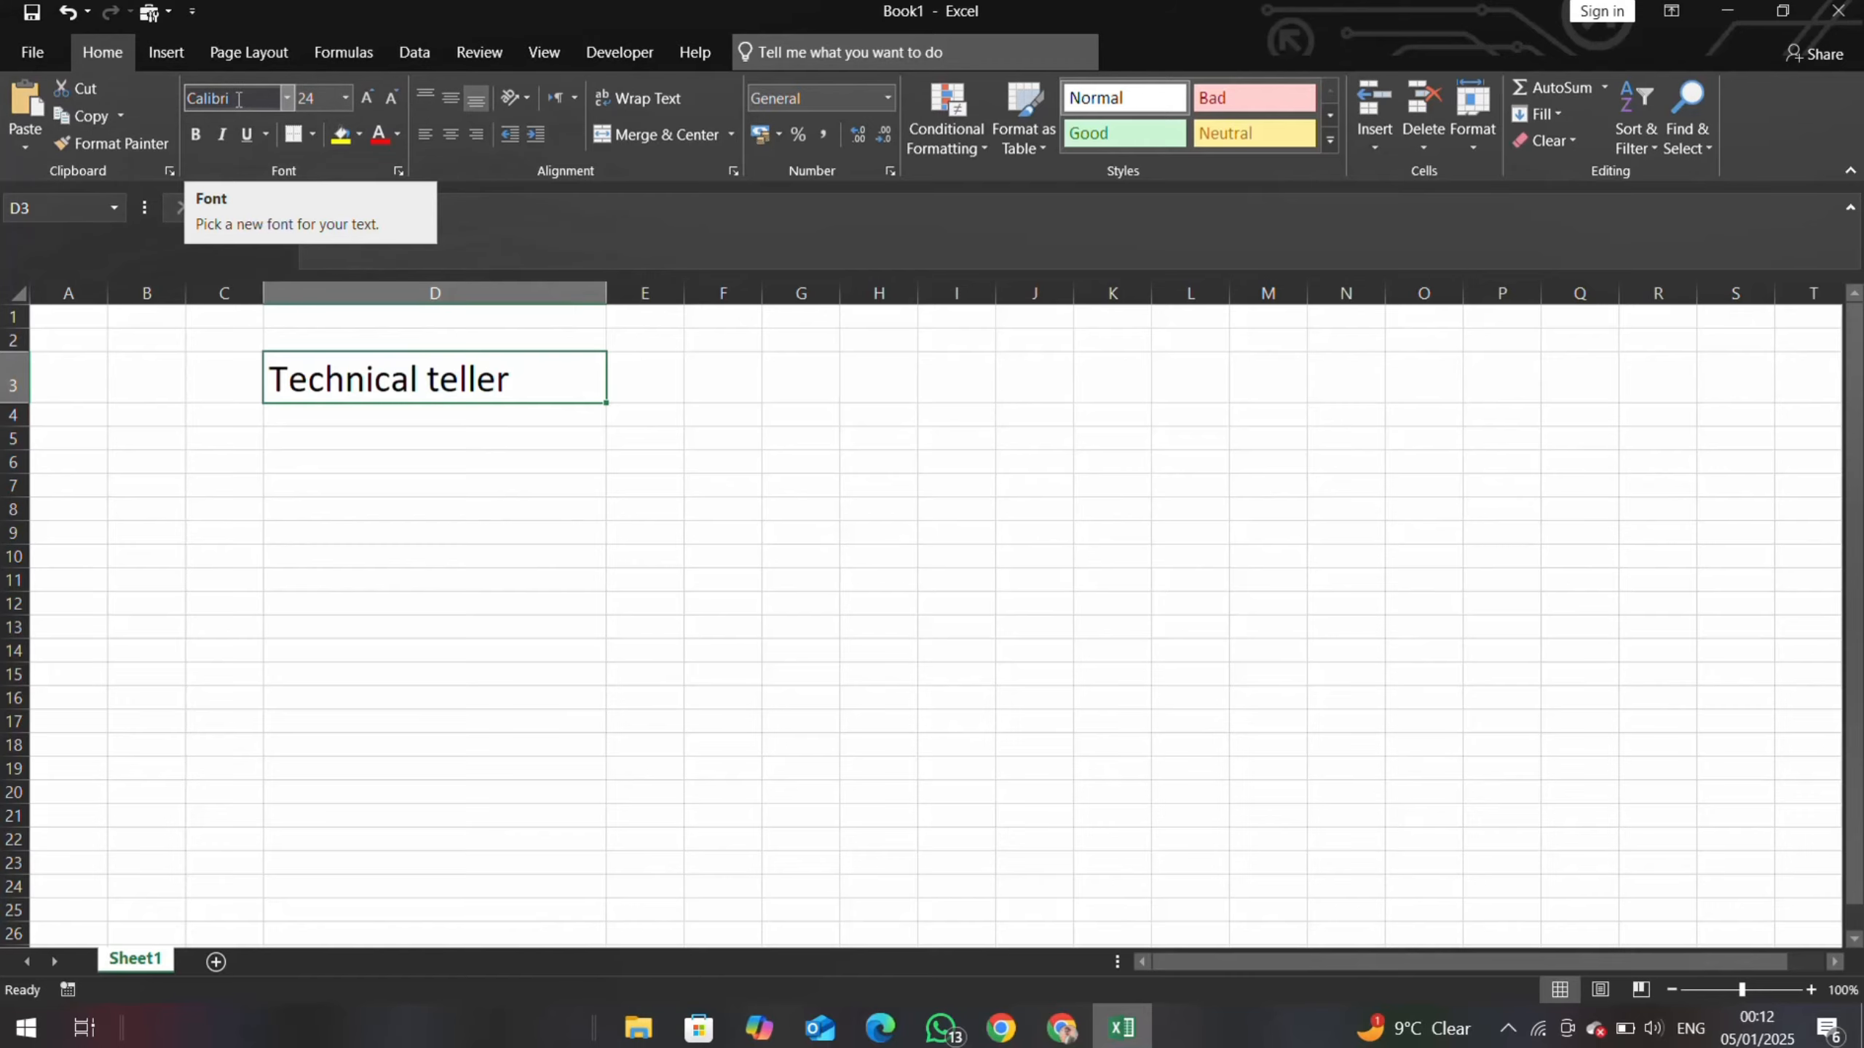
left_click(289, 99)
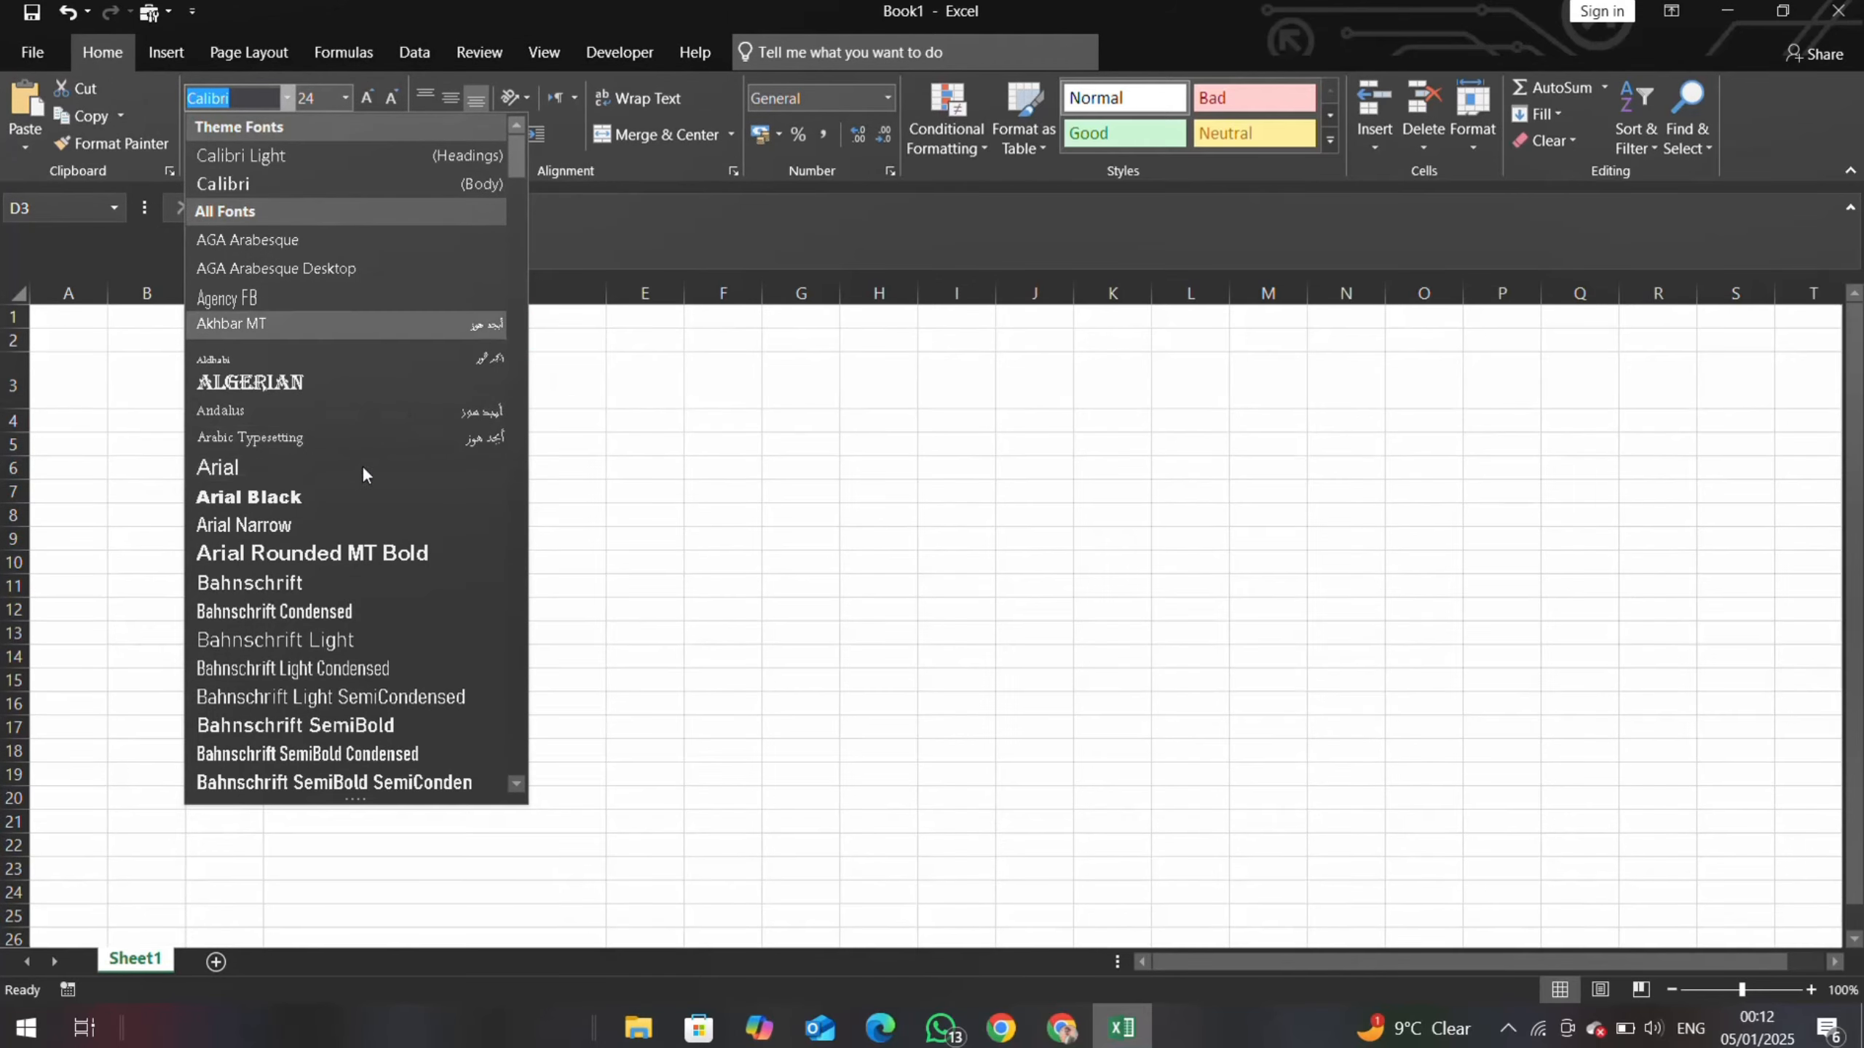
left_click(556, 547)
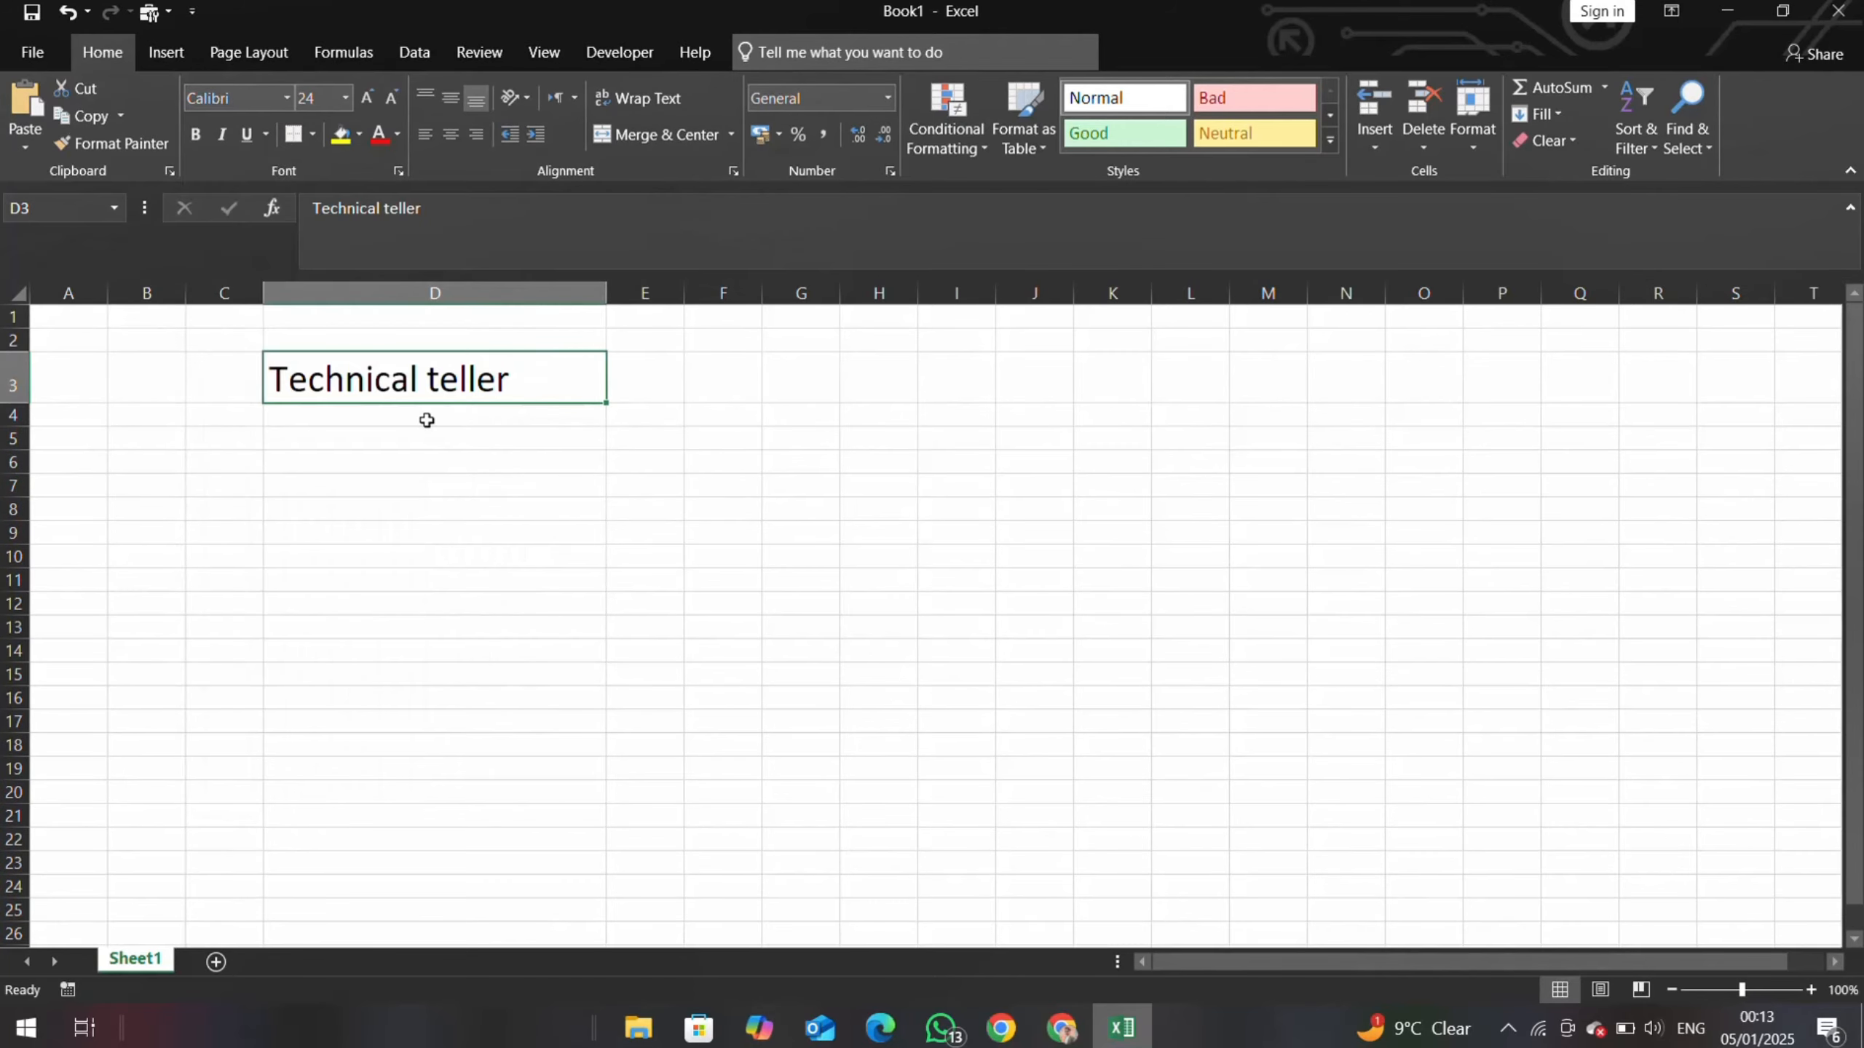
- Change the typeface of the whole "Technical teller" text in cell D3 to Times New Roman
double_click(418, 387)
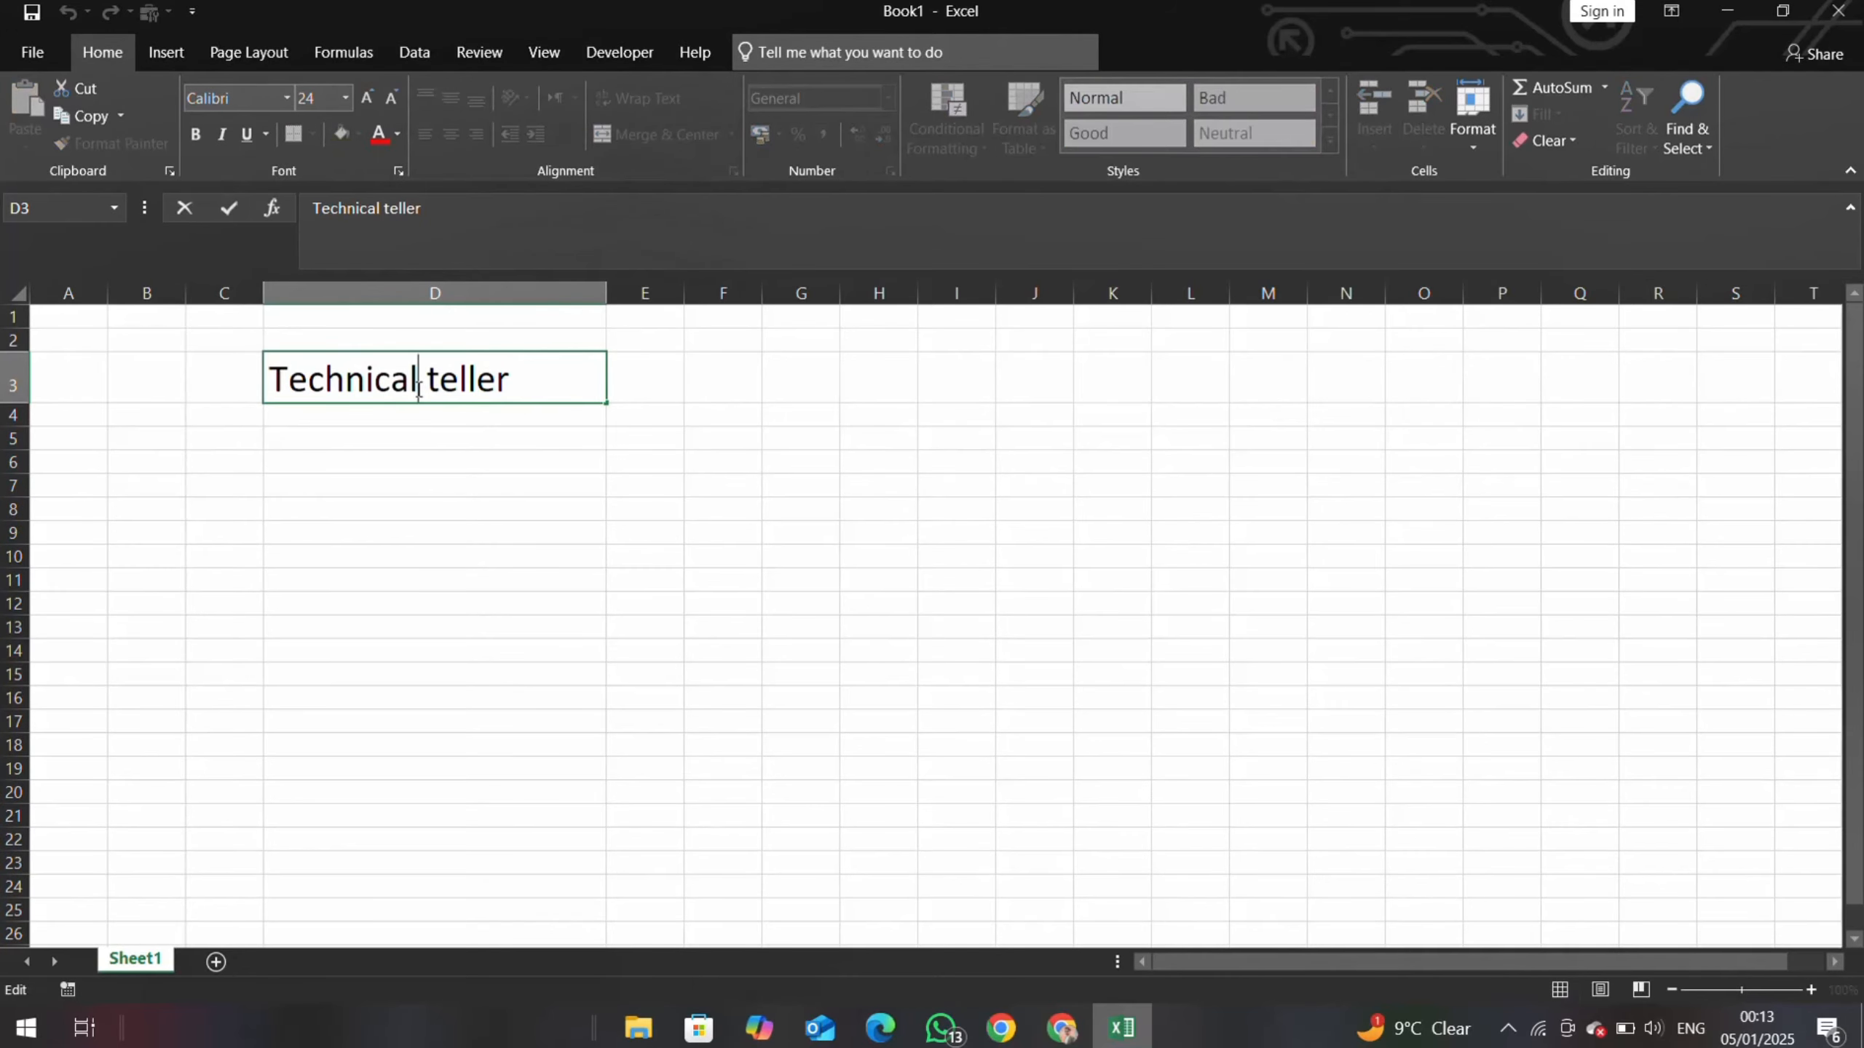
key("ctrl+a")
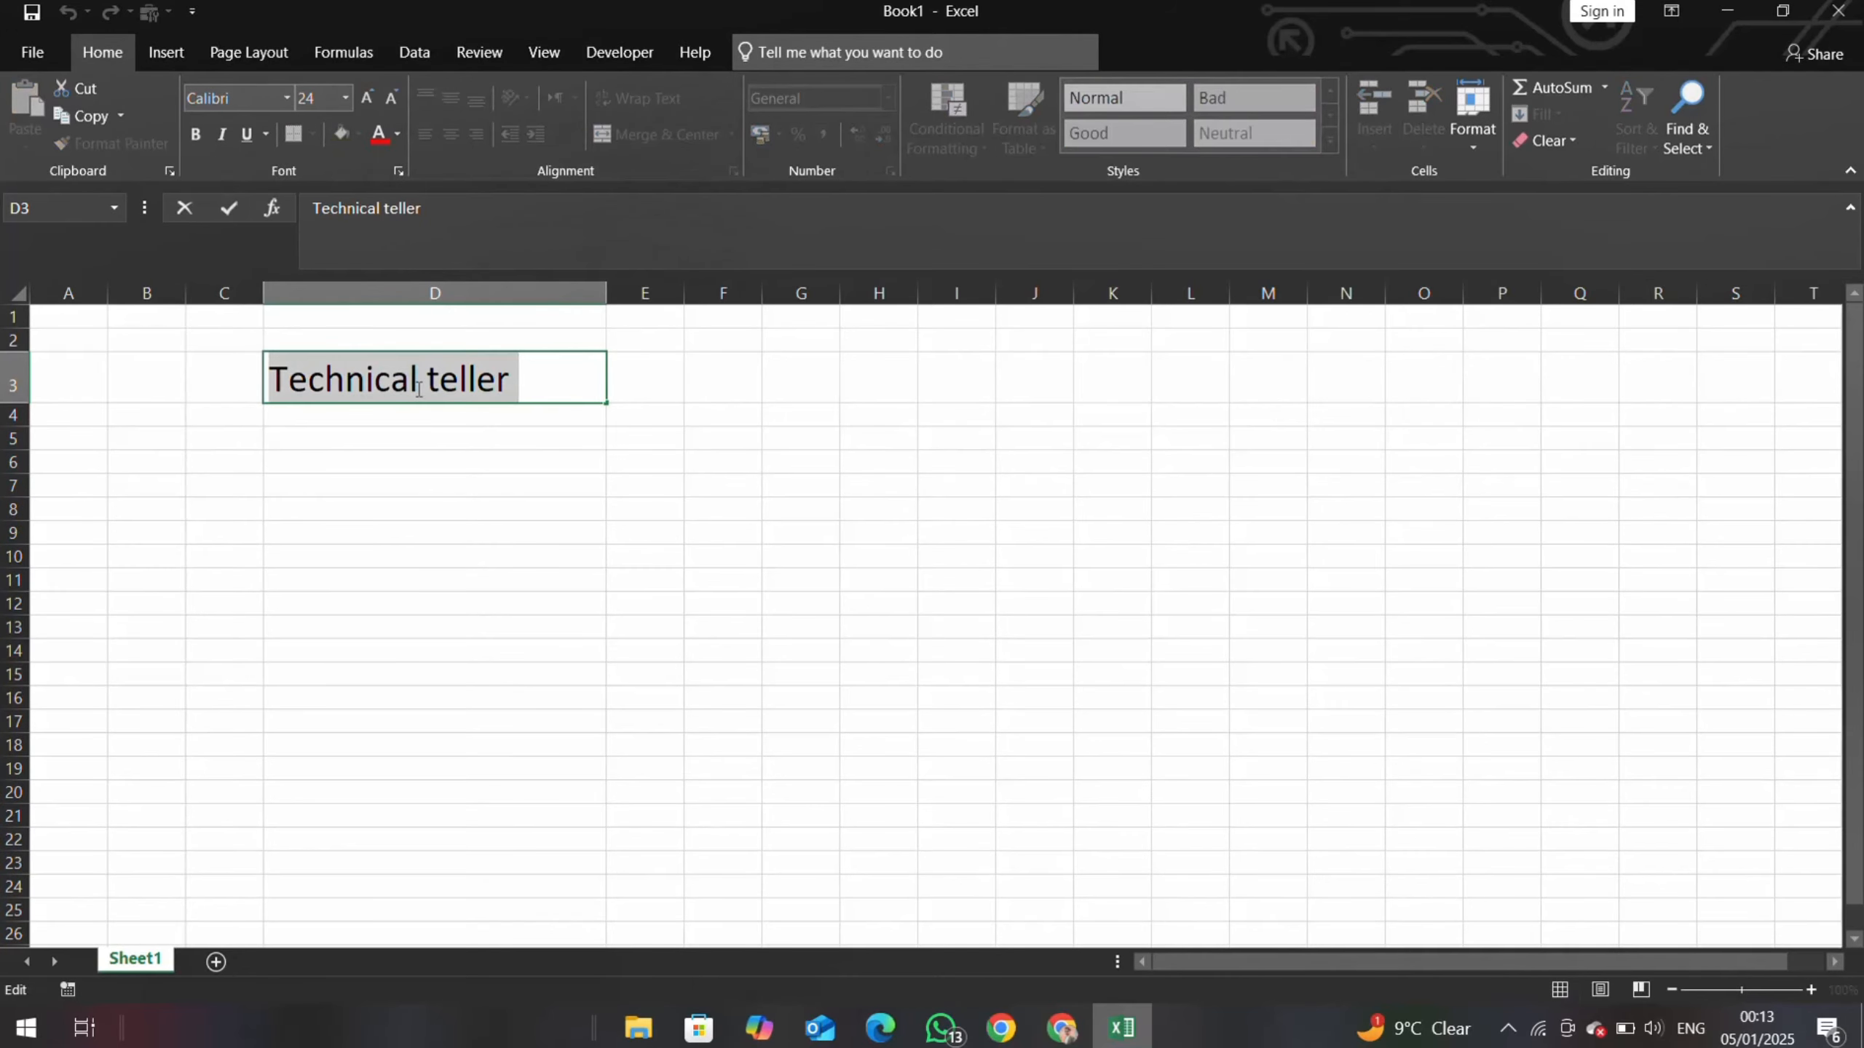
left_click(287, 97)
scroll(286, 358, "down", 3)
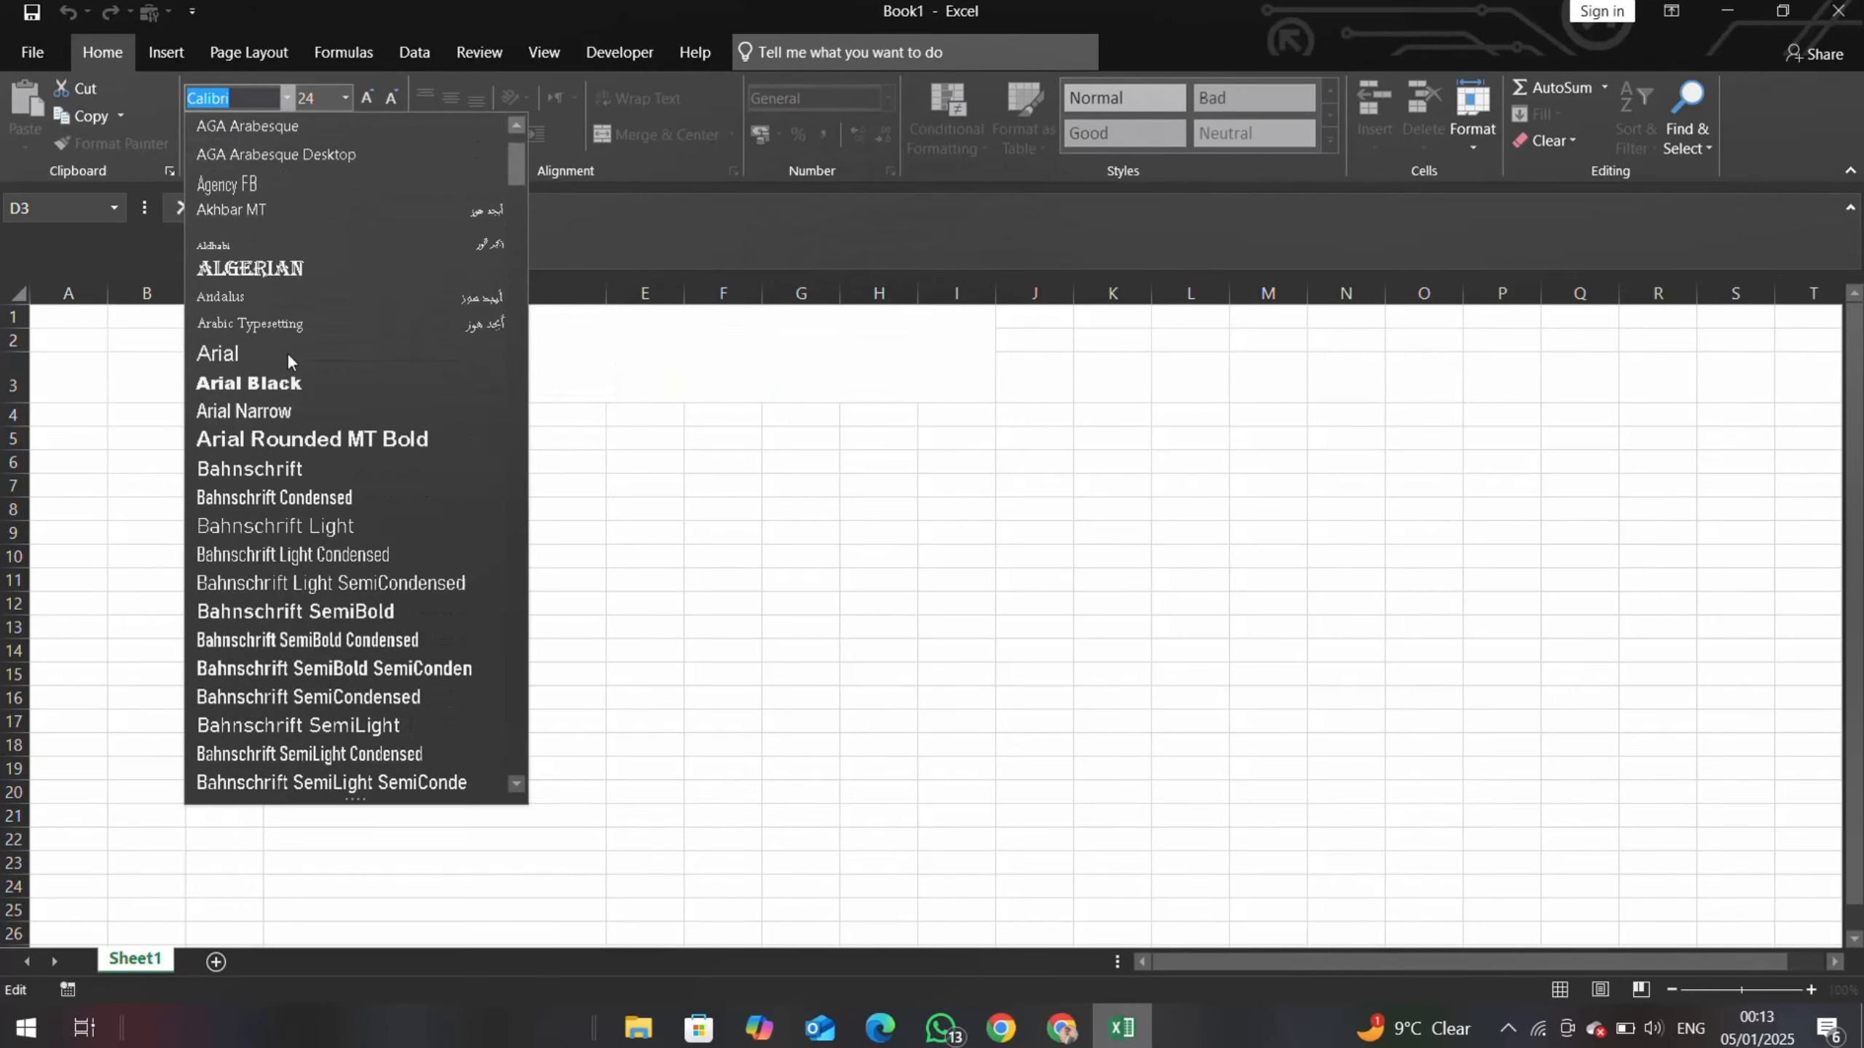
scroll(289, 354, "up", 2)
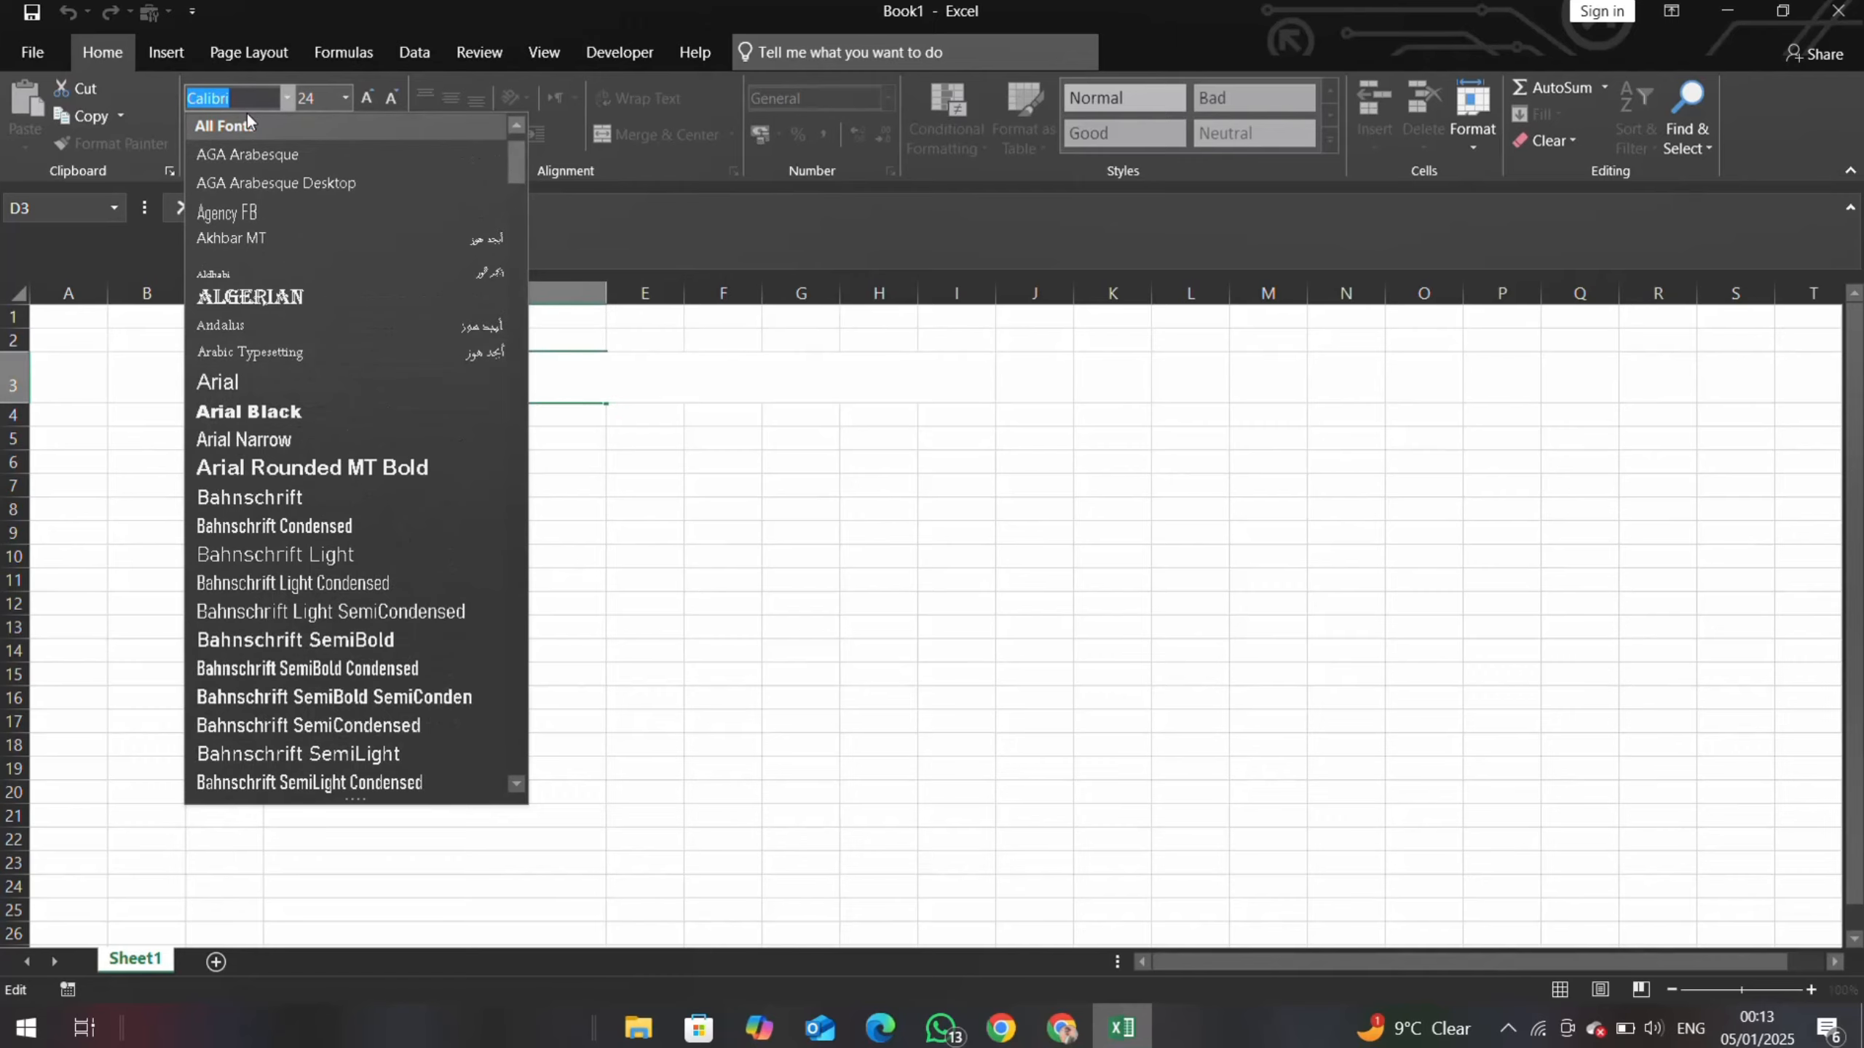
type("Times New Ro")
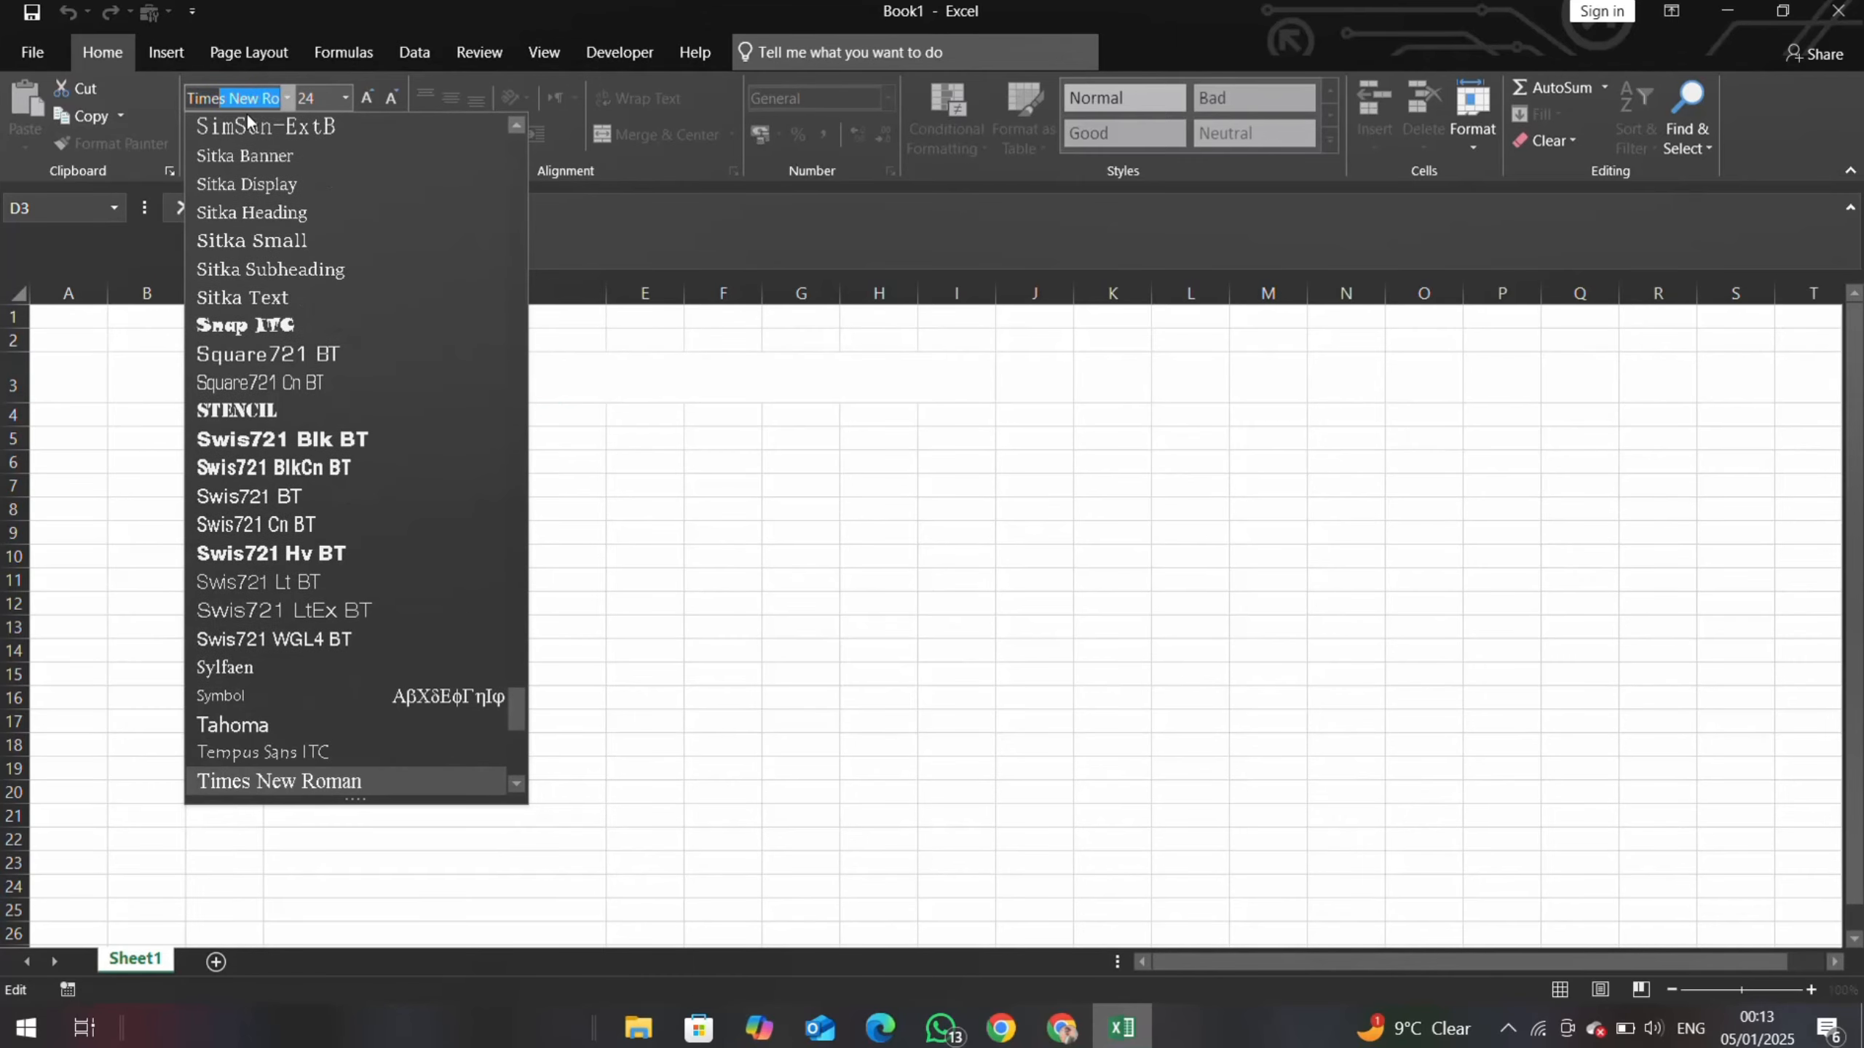
key("Return")
left_click(408, 545)
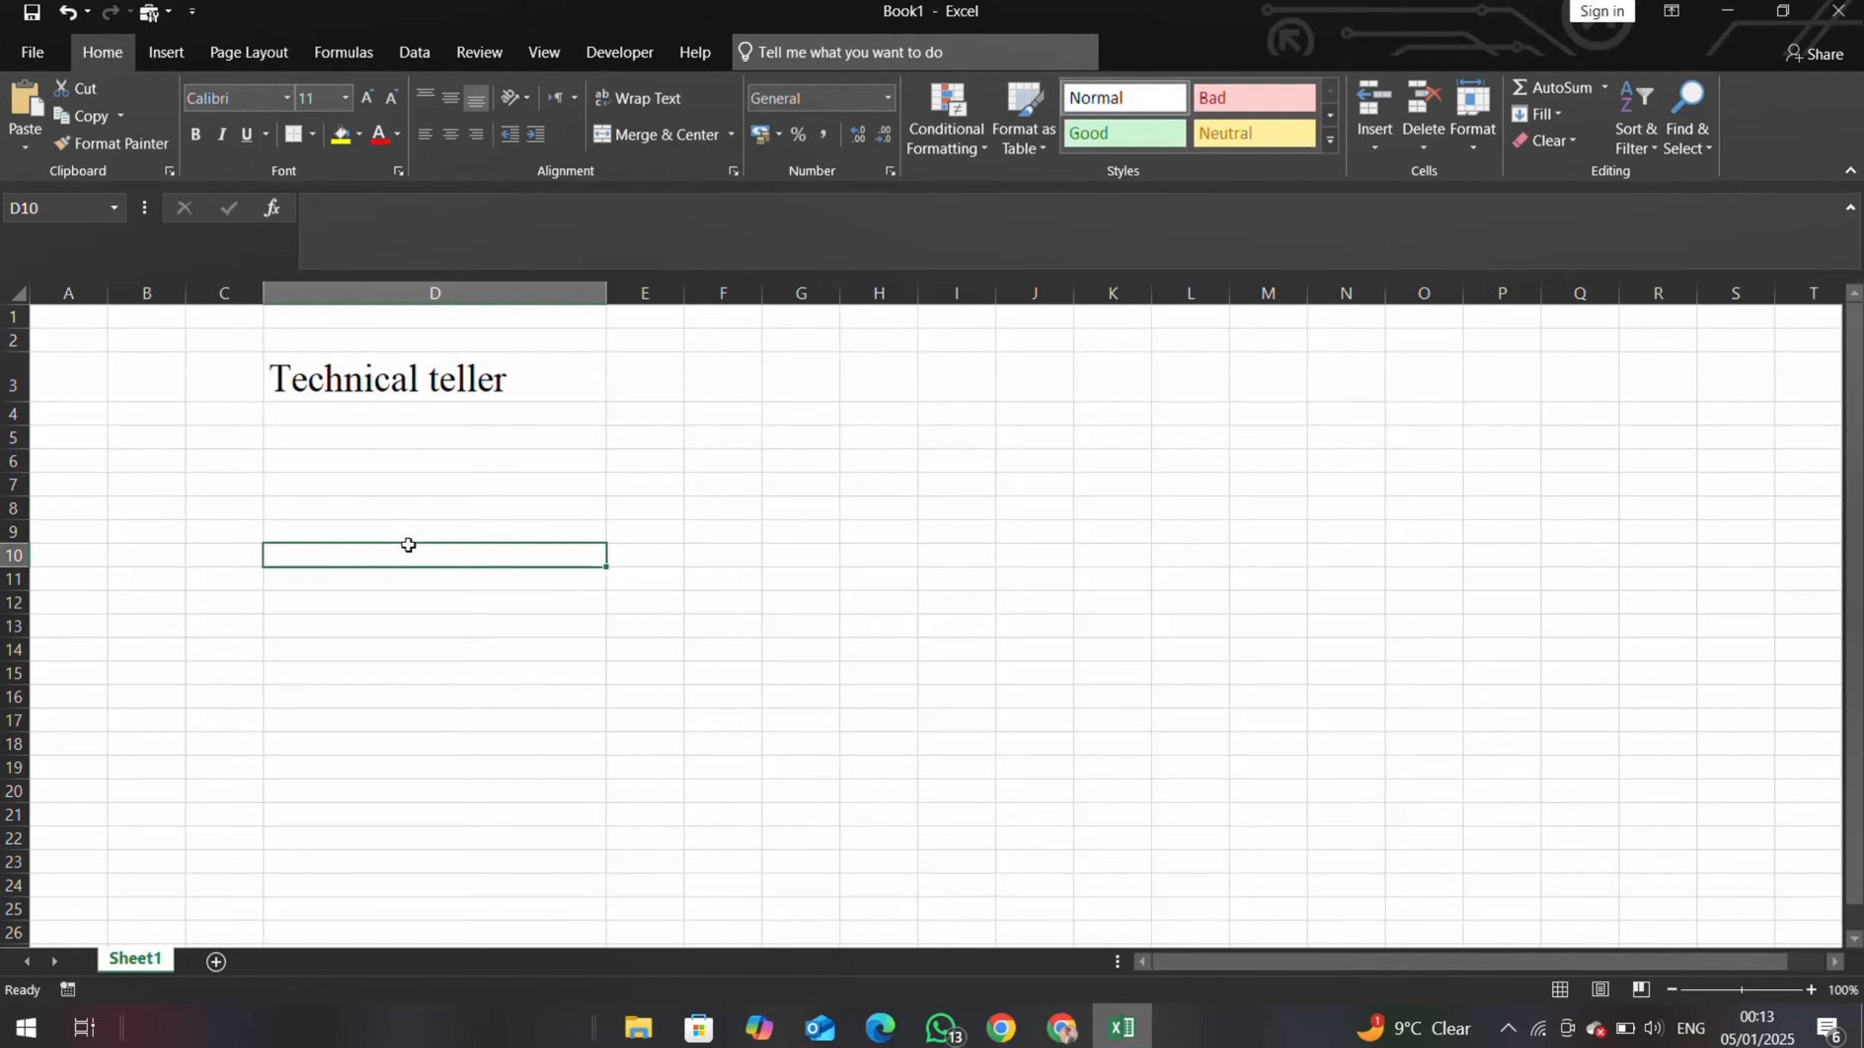
left_click(408, 378)
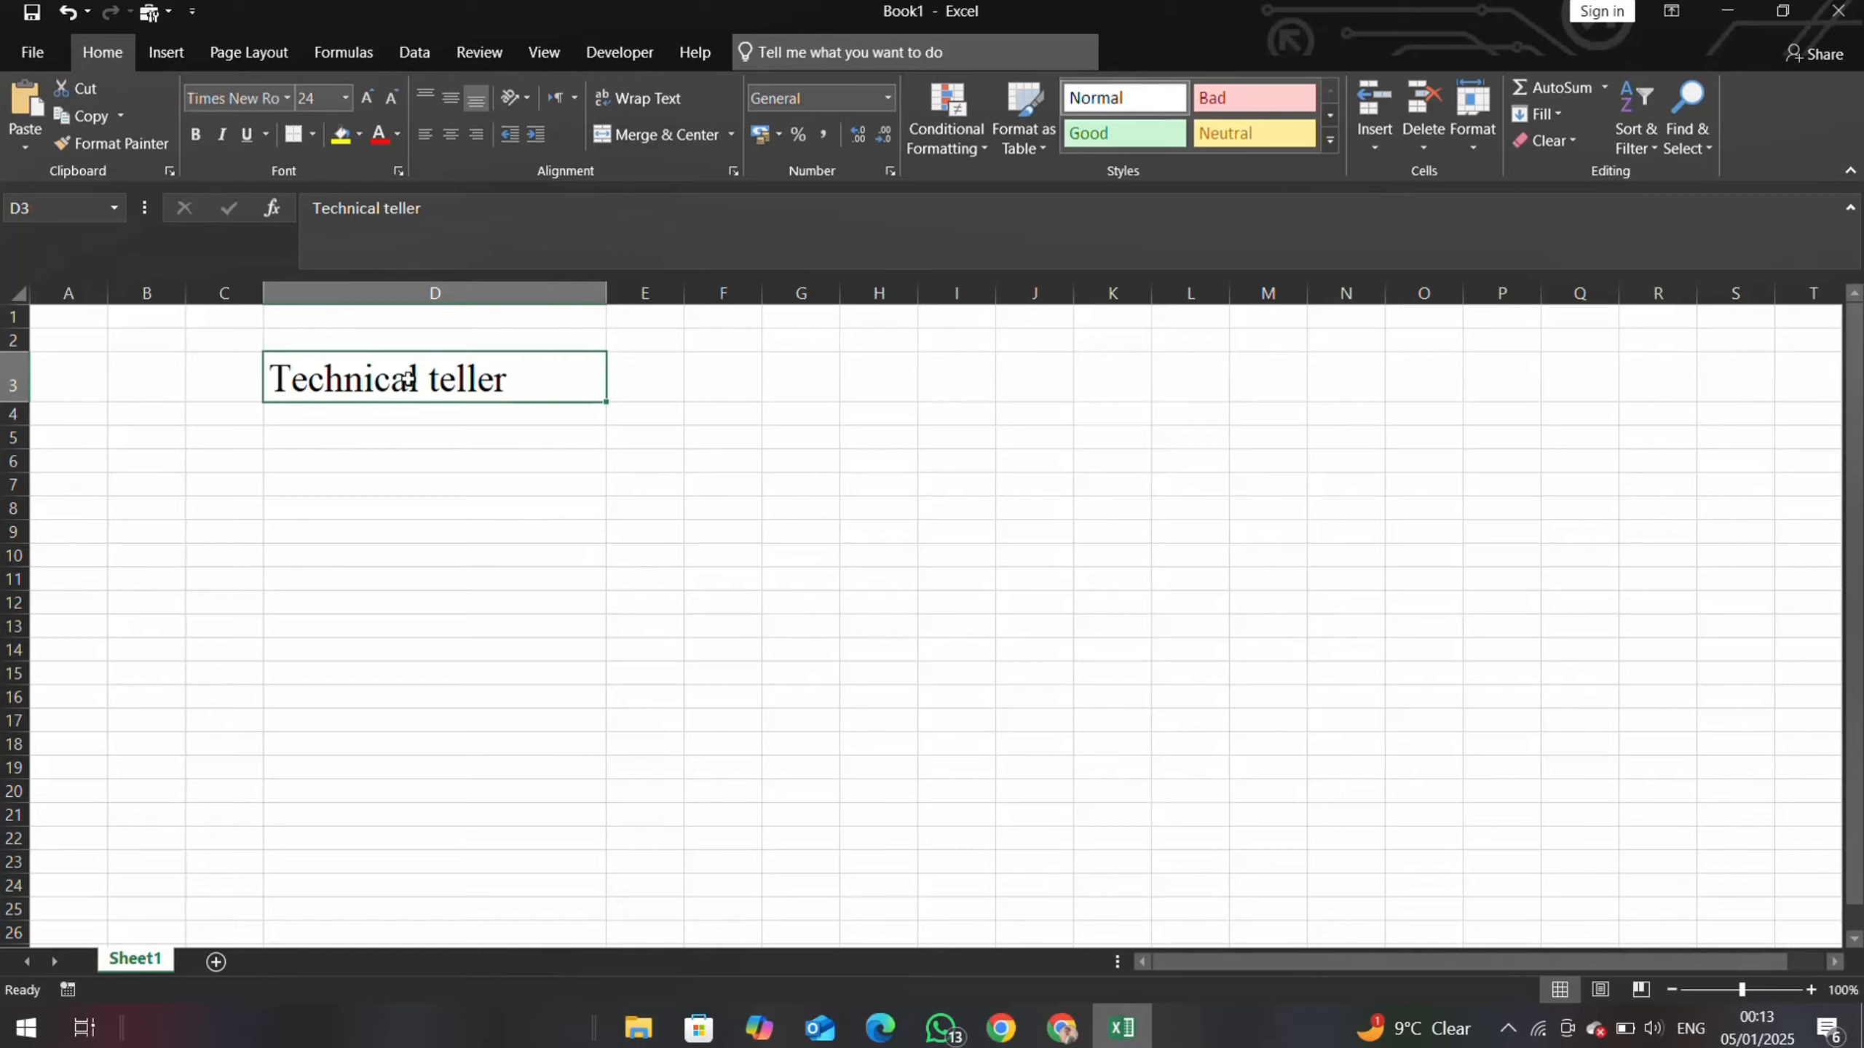
left_click(486, 482)
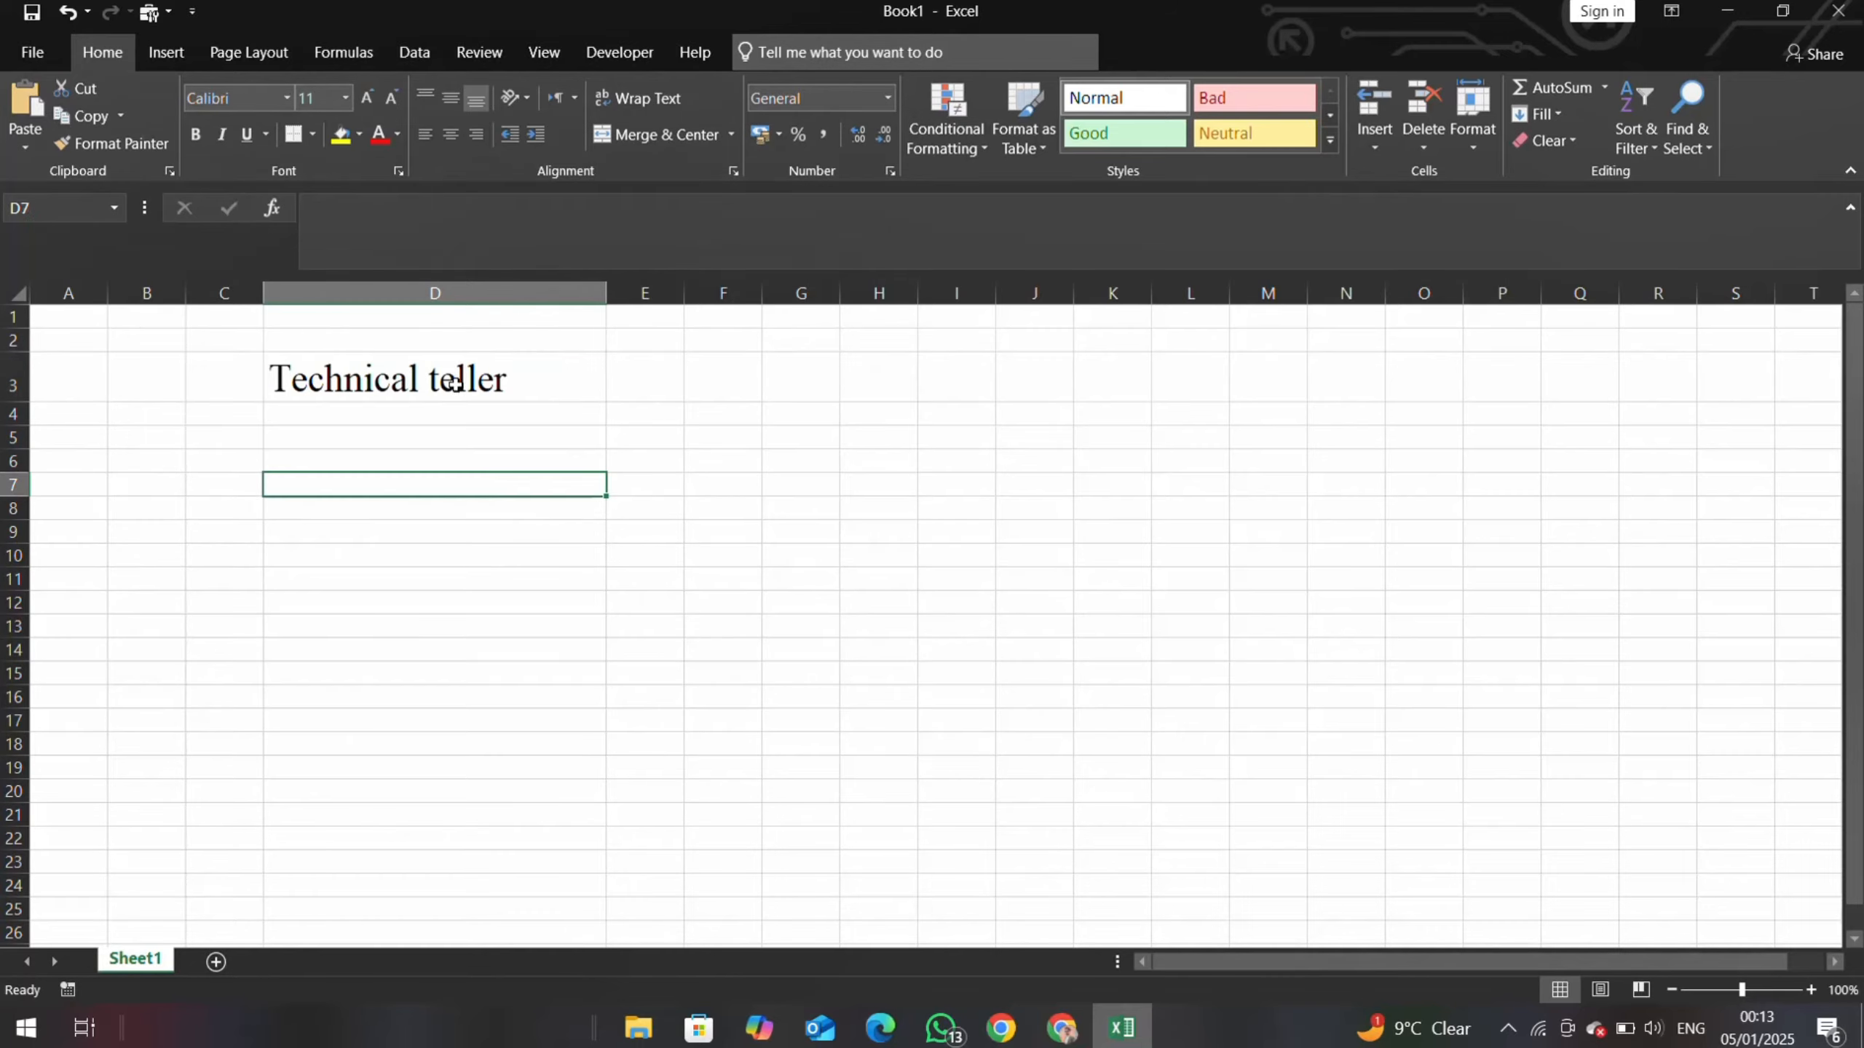
left_click(455, 382)
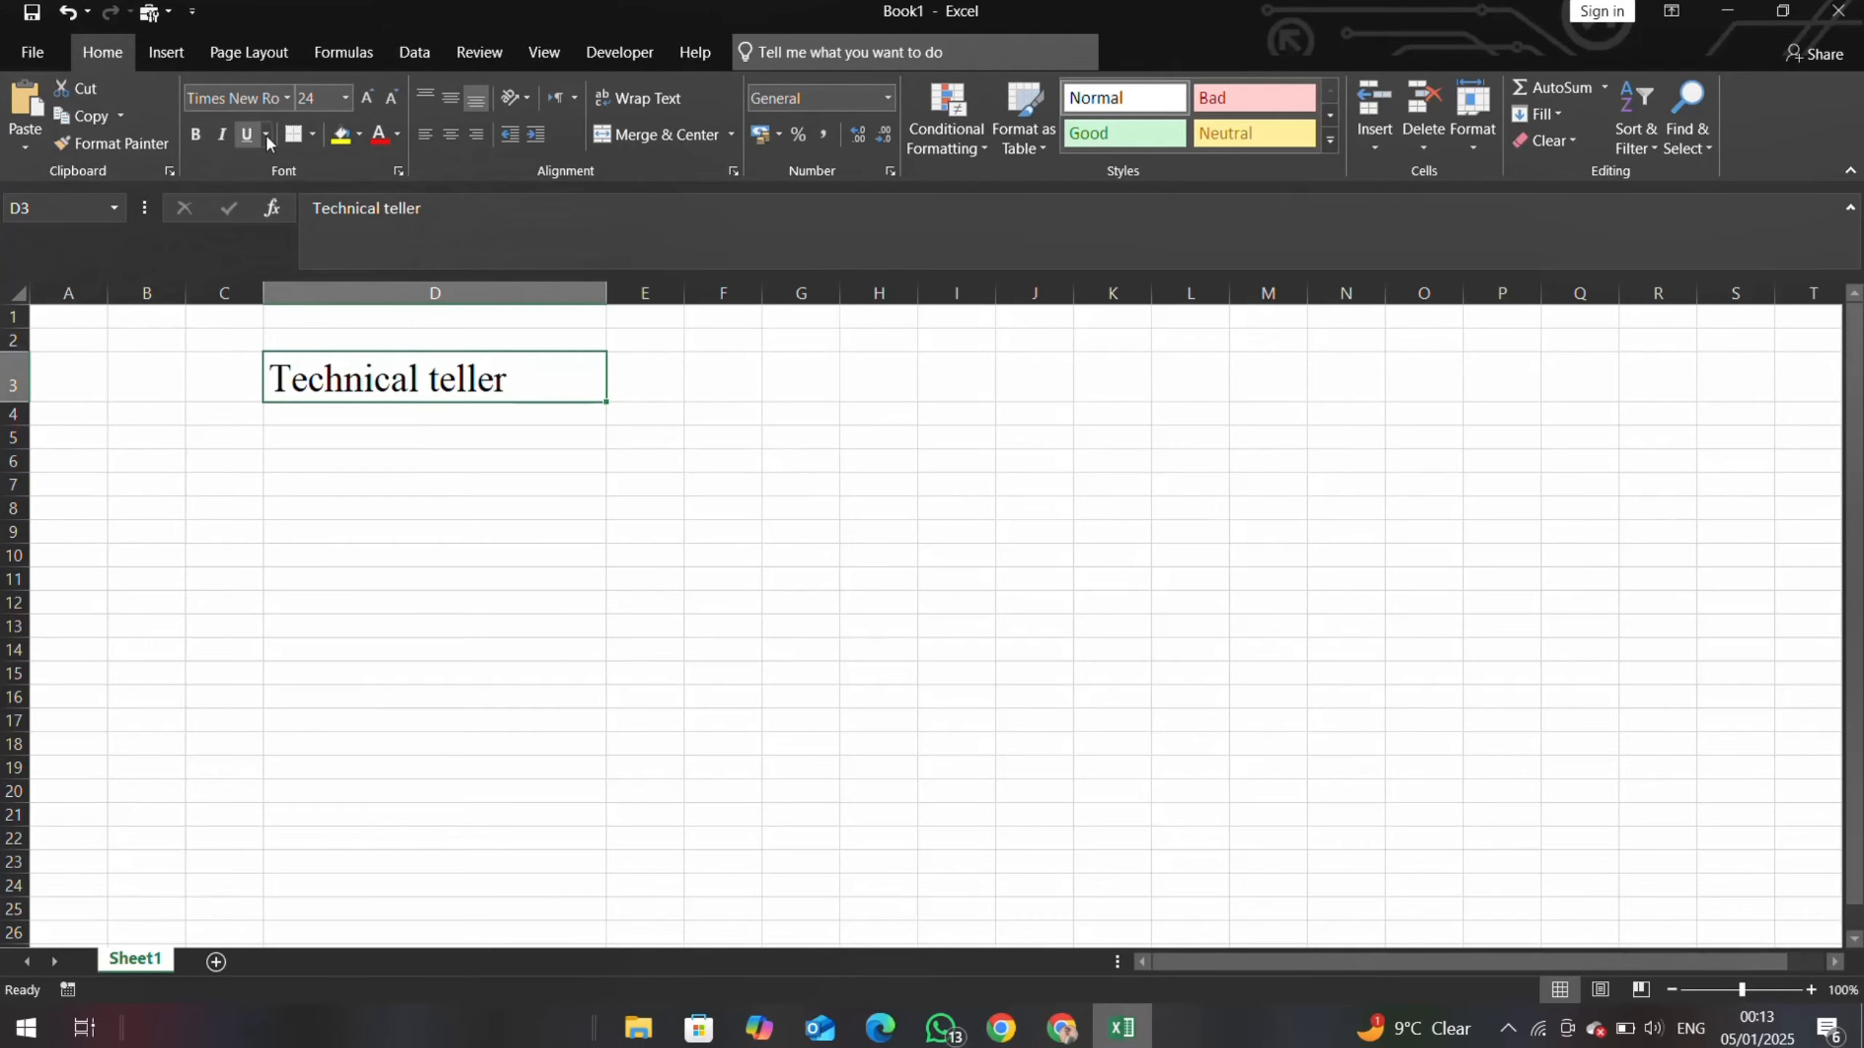
left_click(311, 135)
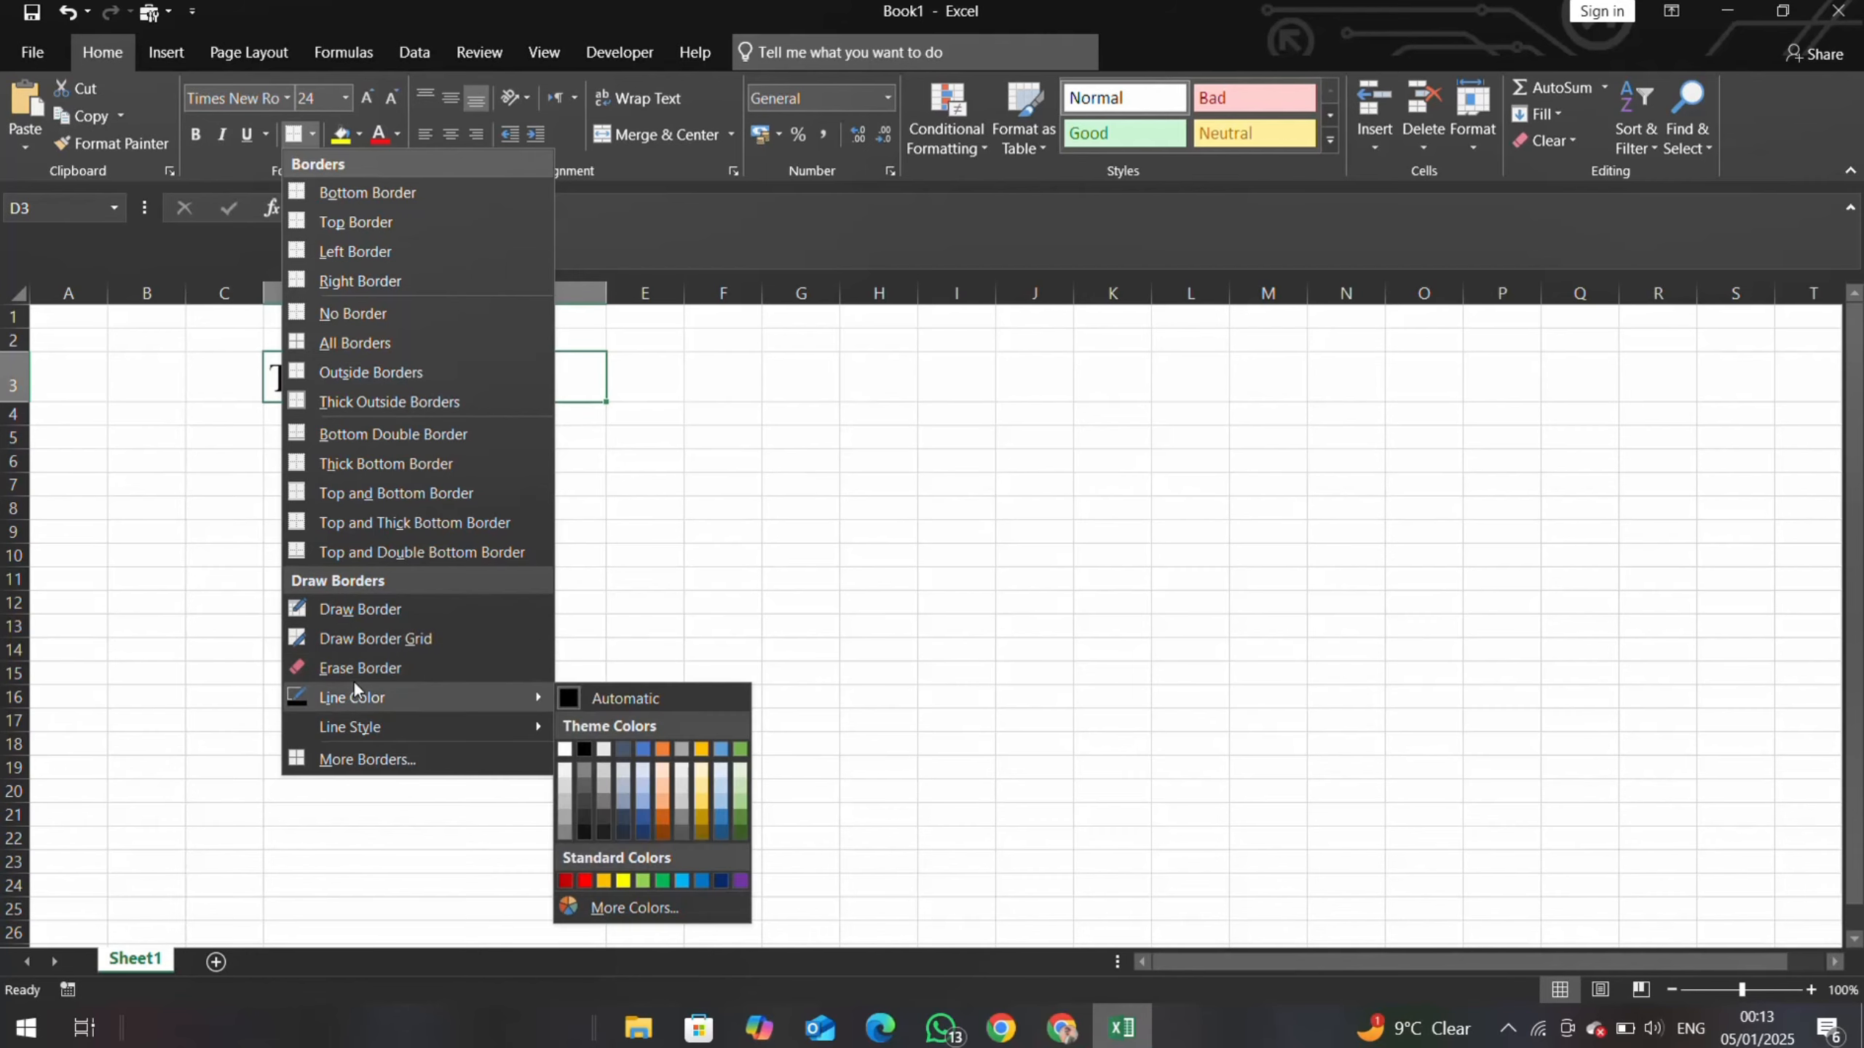
mouse_move(353, 700)
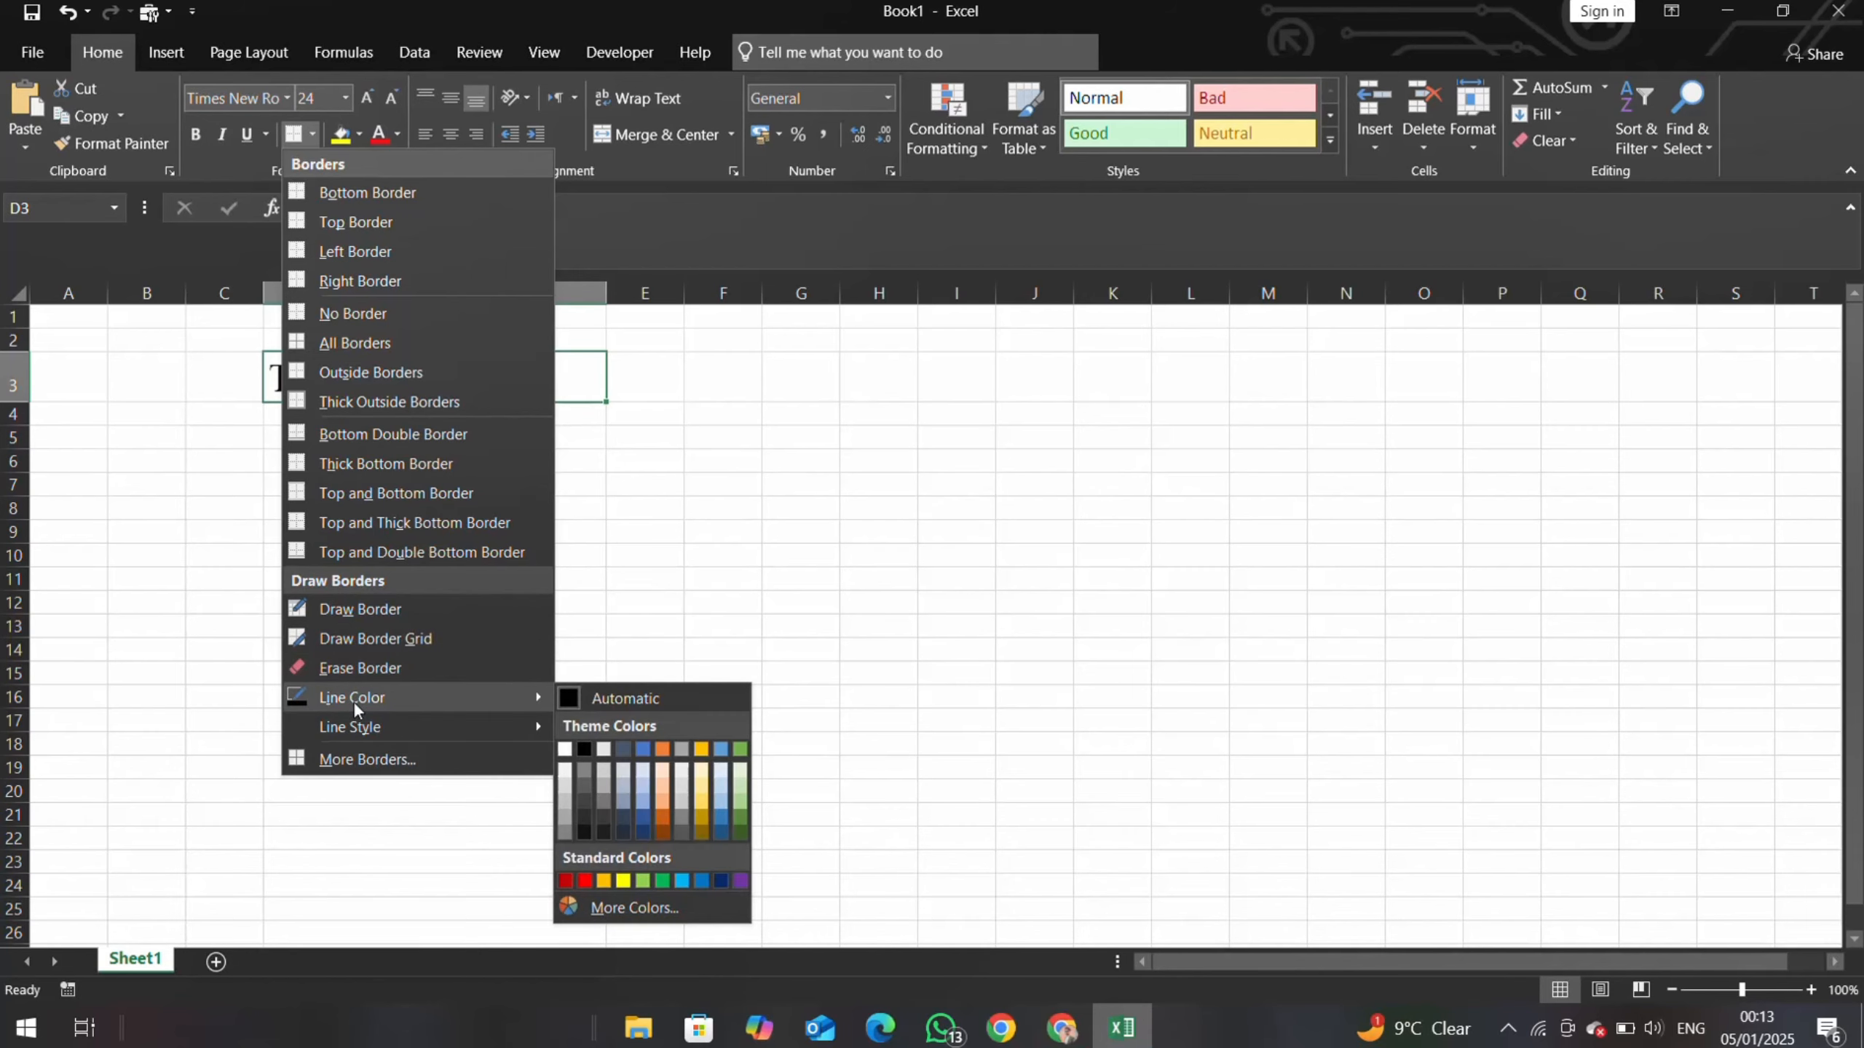
left_click(355, 758)
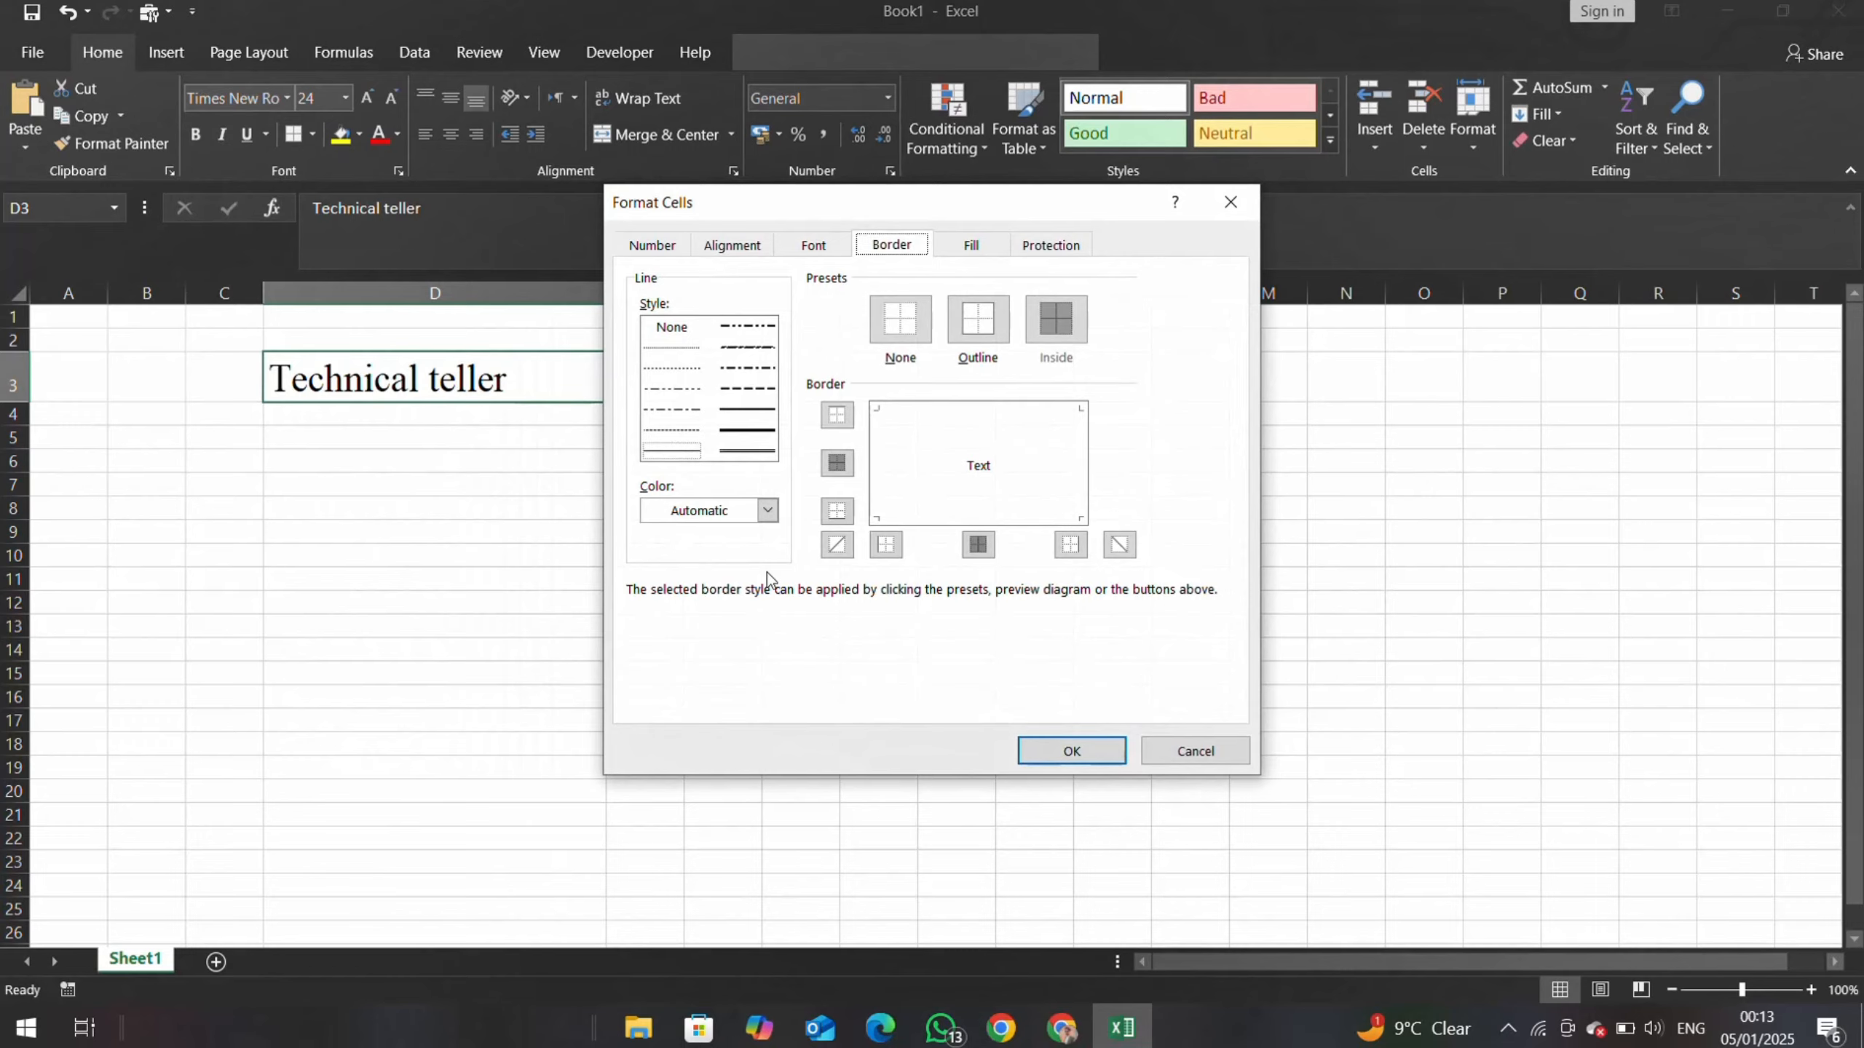
left_click(767, 369)
left_click(757, 394)
left_click(1186, 752)
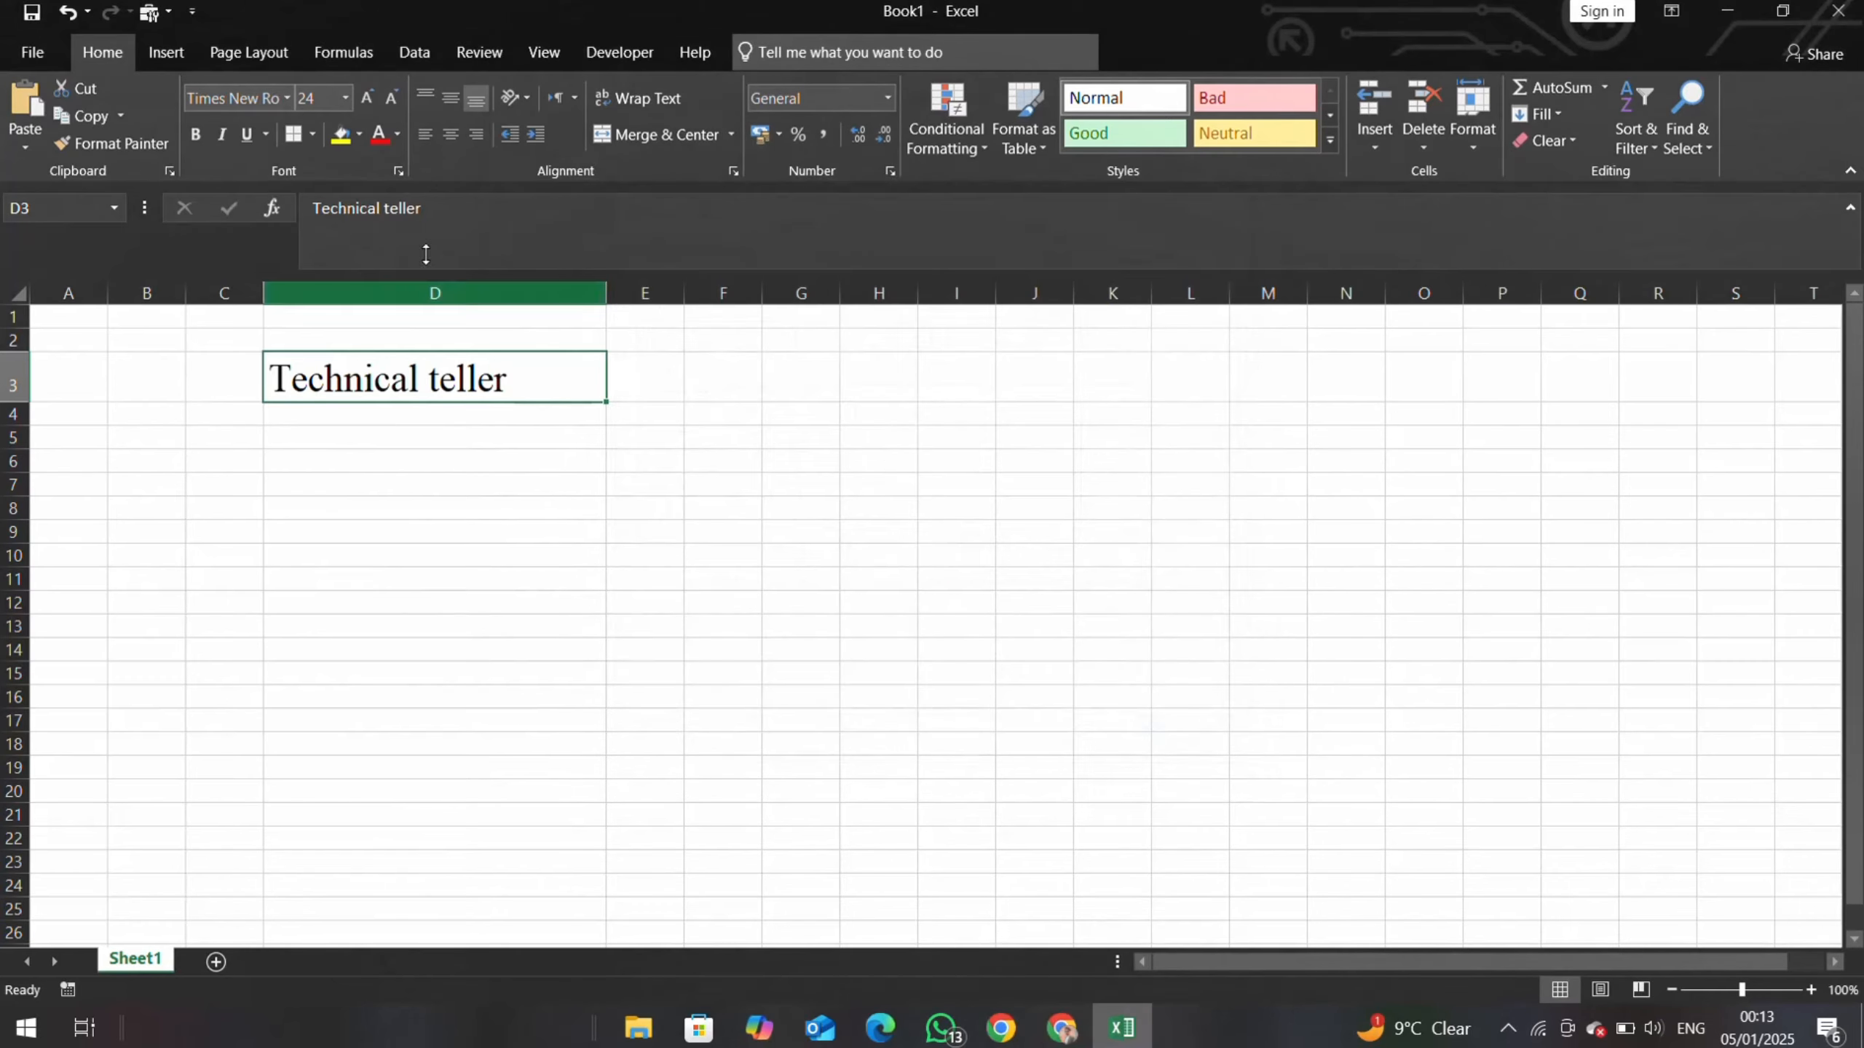
- Try to give cell D3 a solid-line border through the Format Cells border settings
left_click(292, 136)
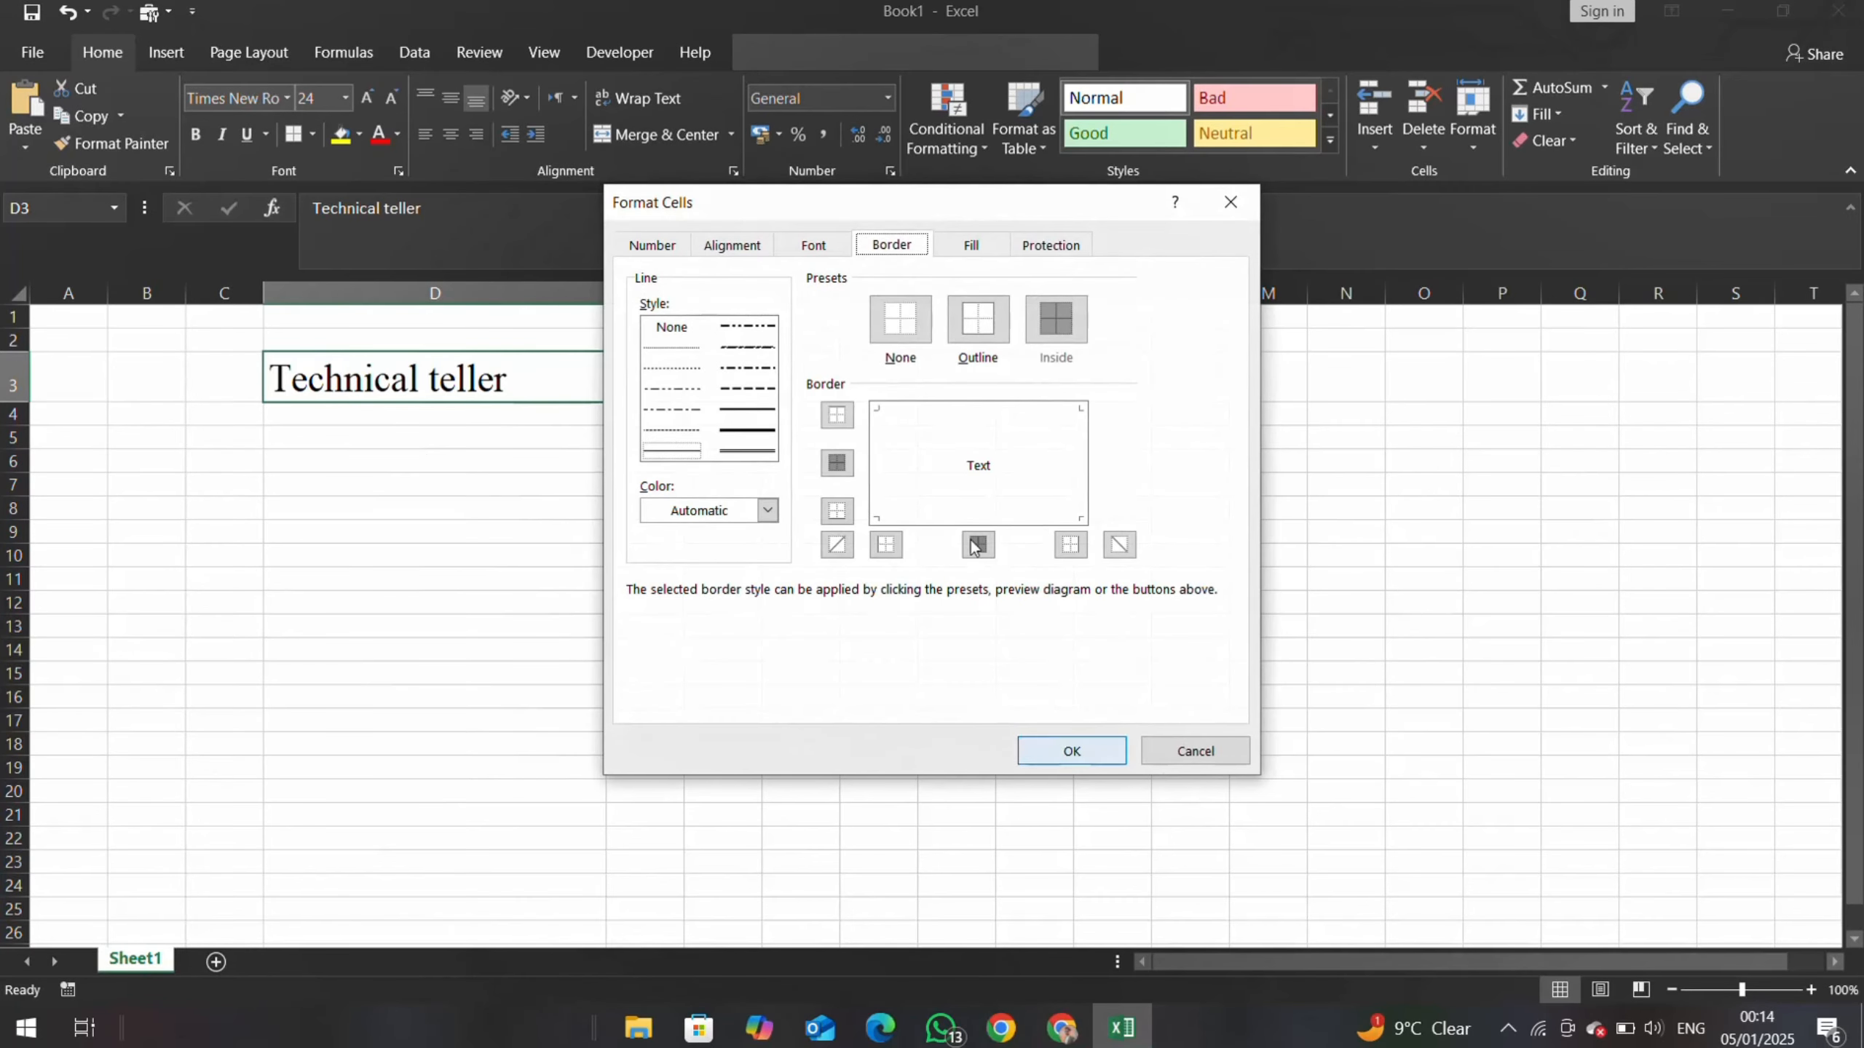
left_click(747, 419)
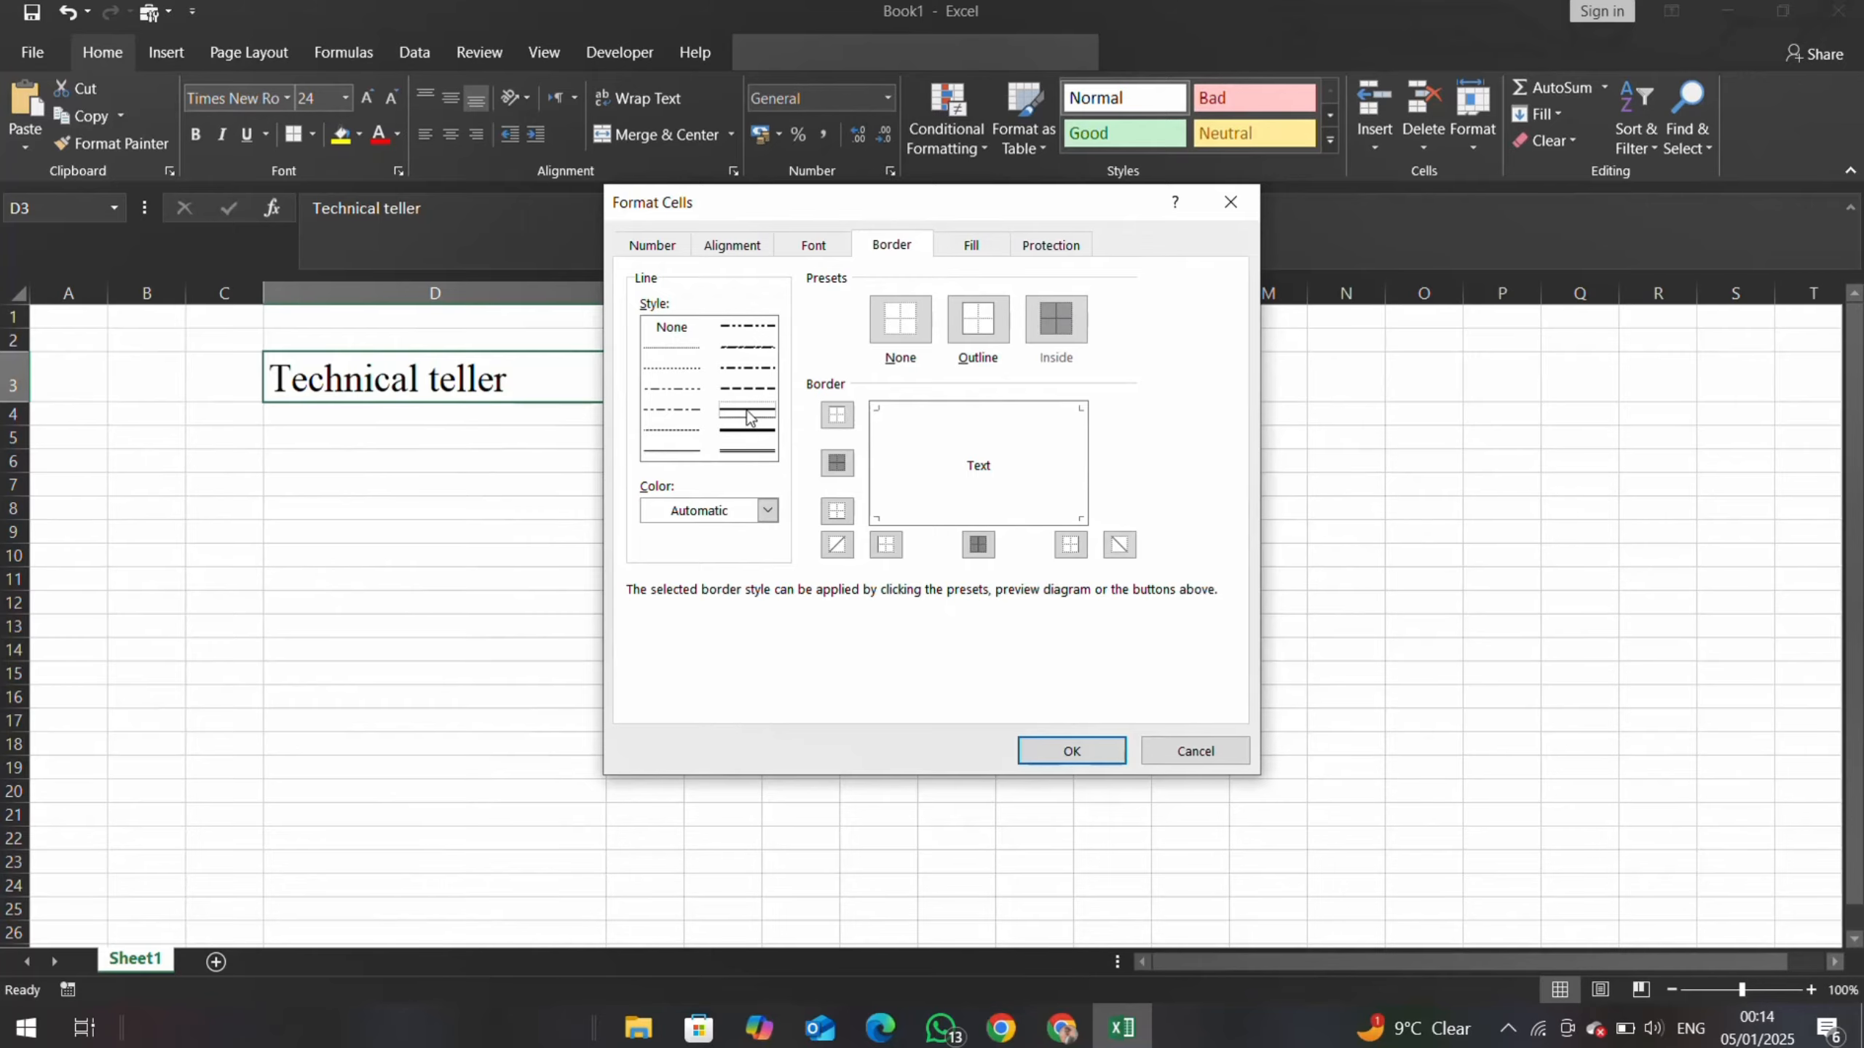
left_click(1090, 760)
left_click(456, 432)
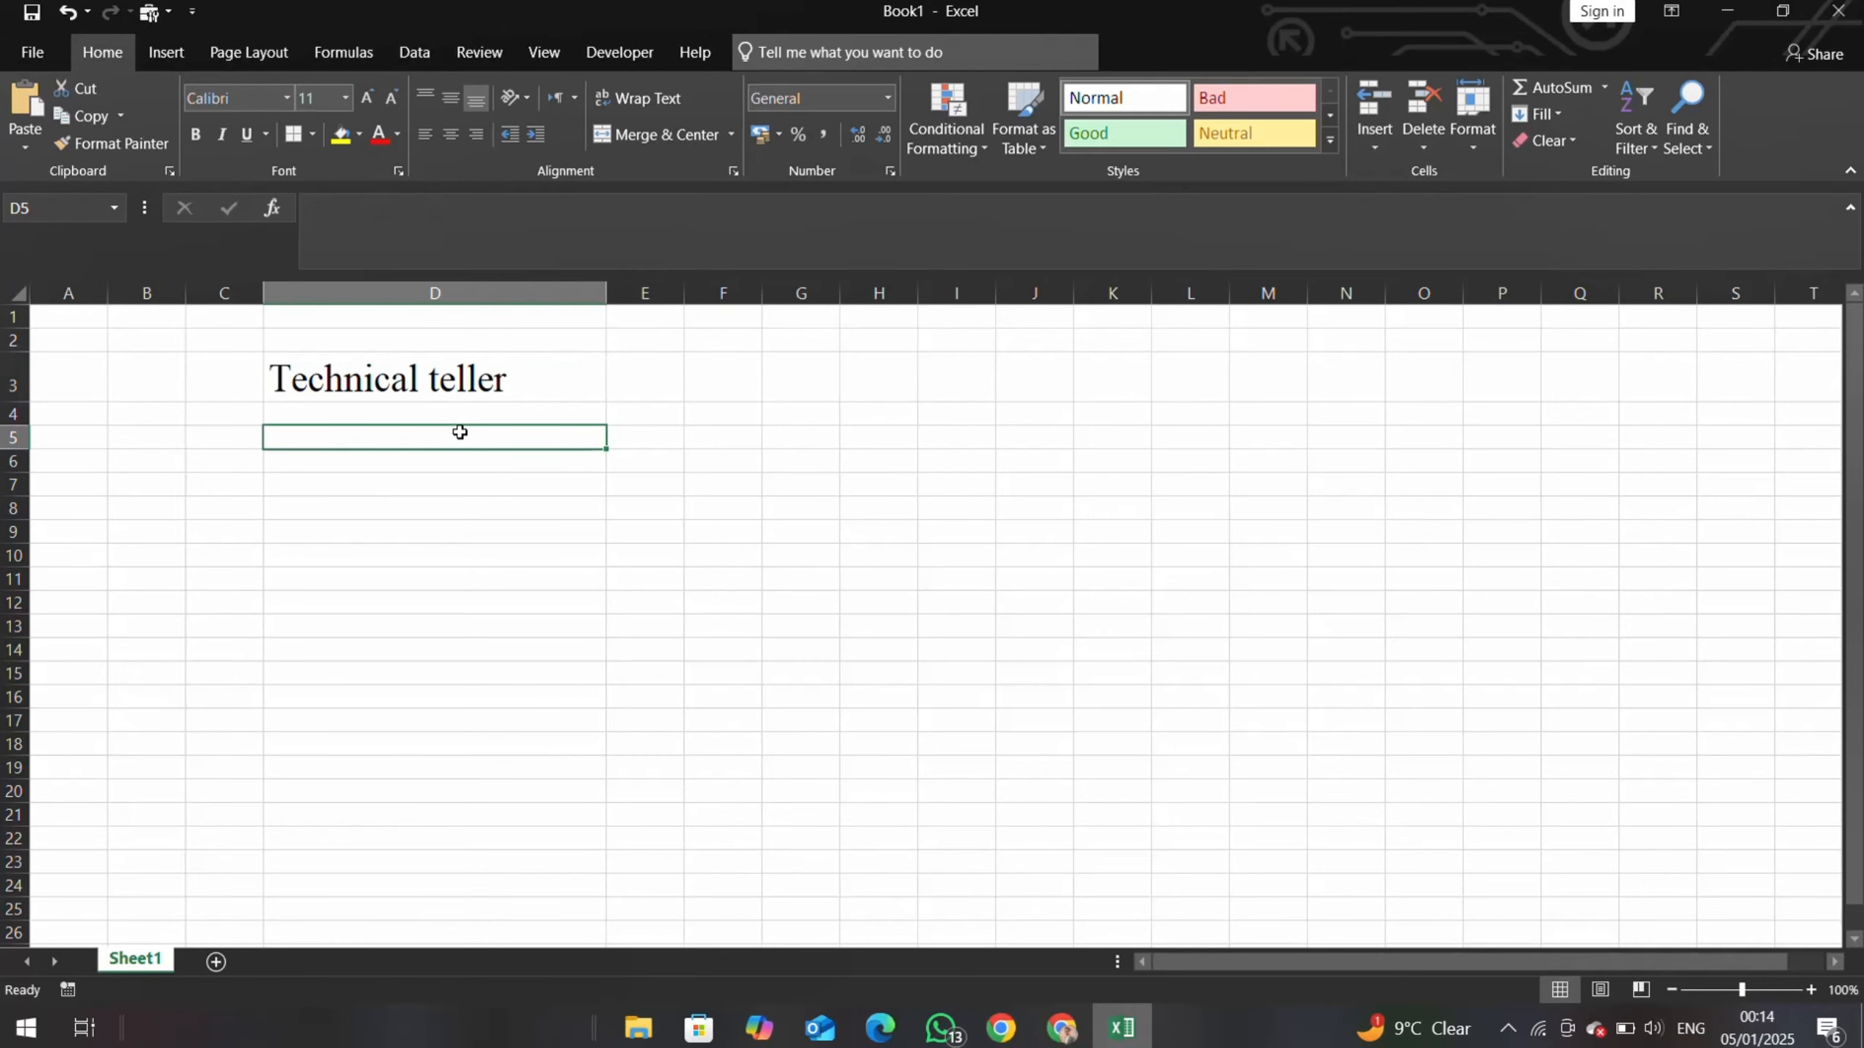
left_click(439, 387)
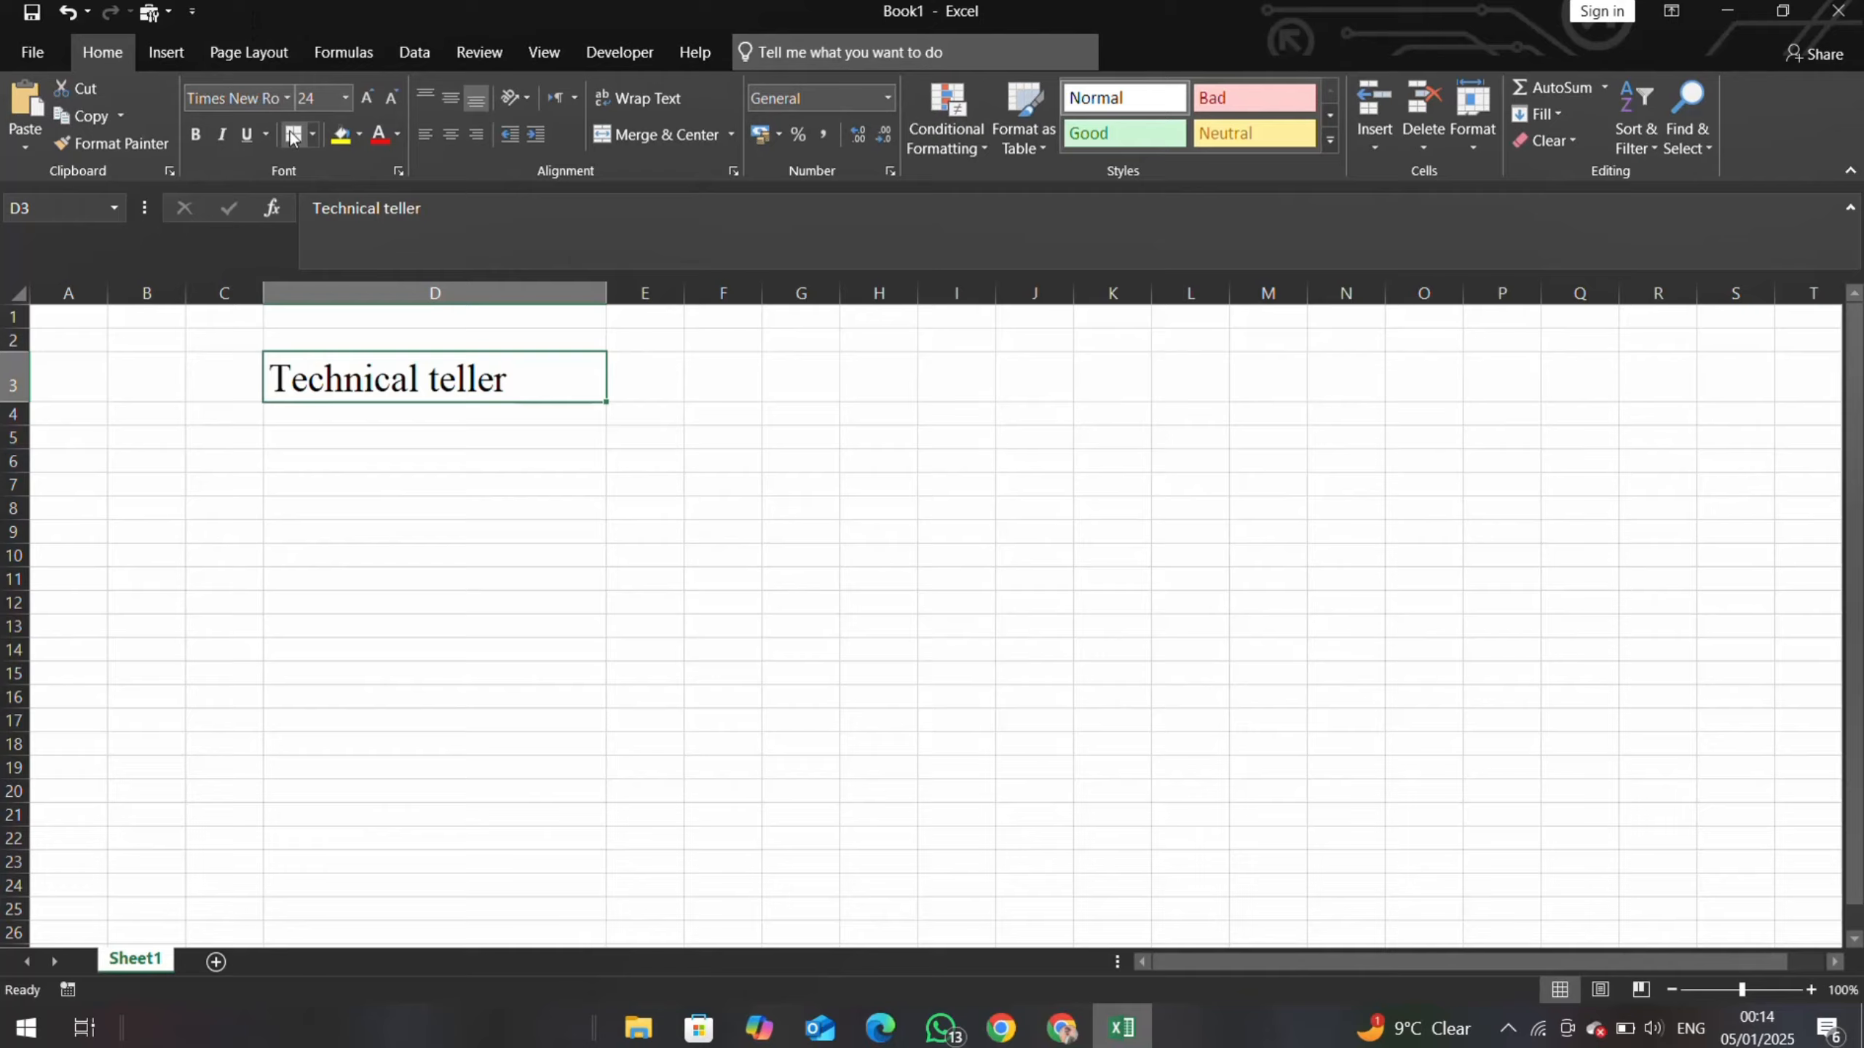
key("ctrl+1")
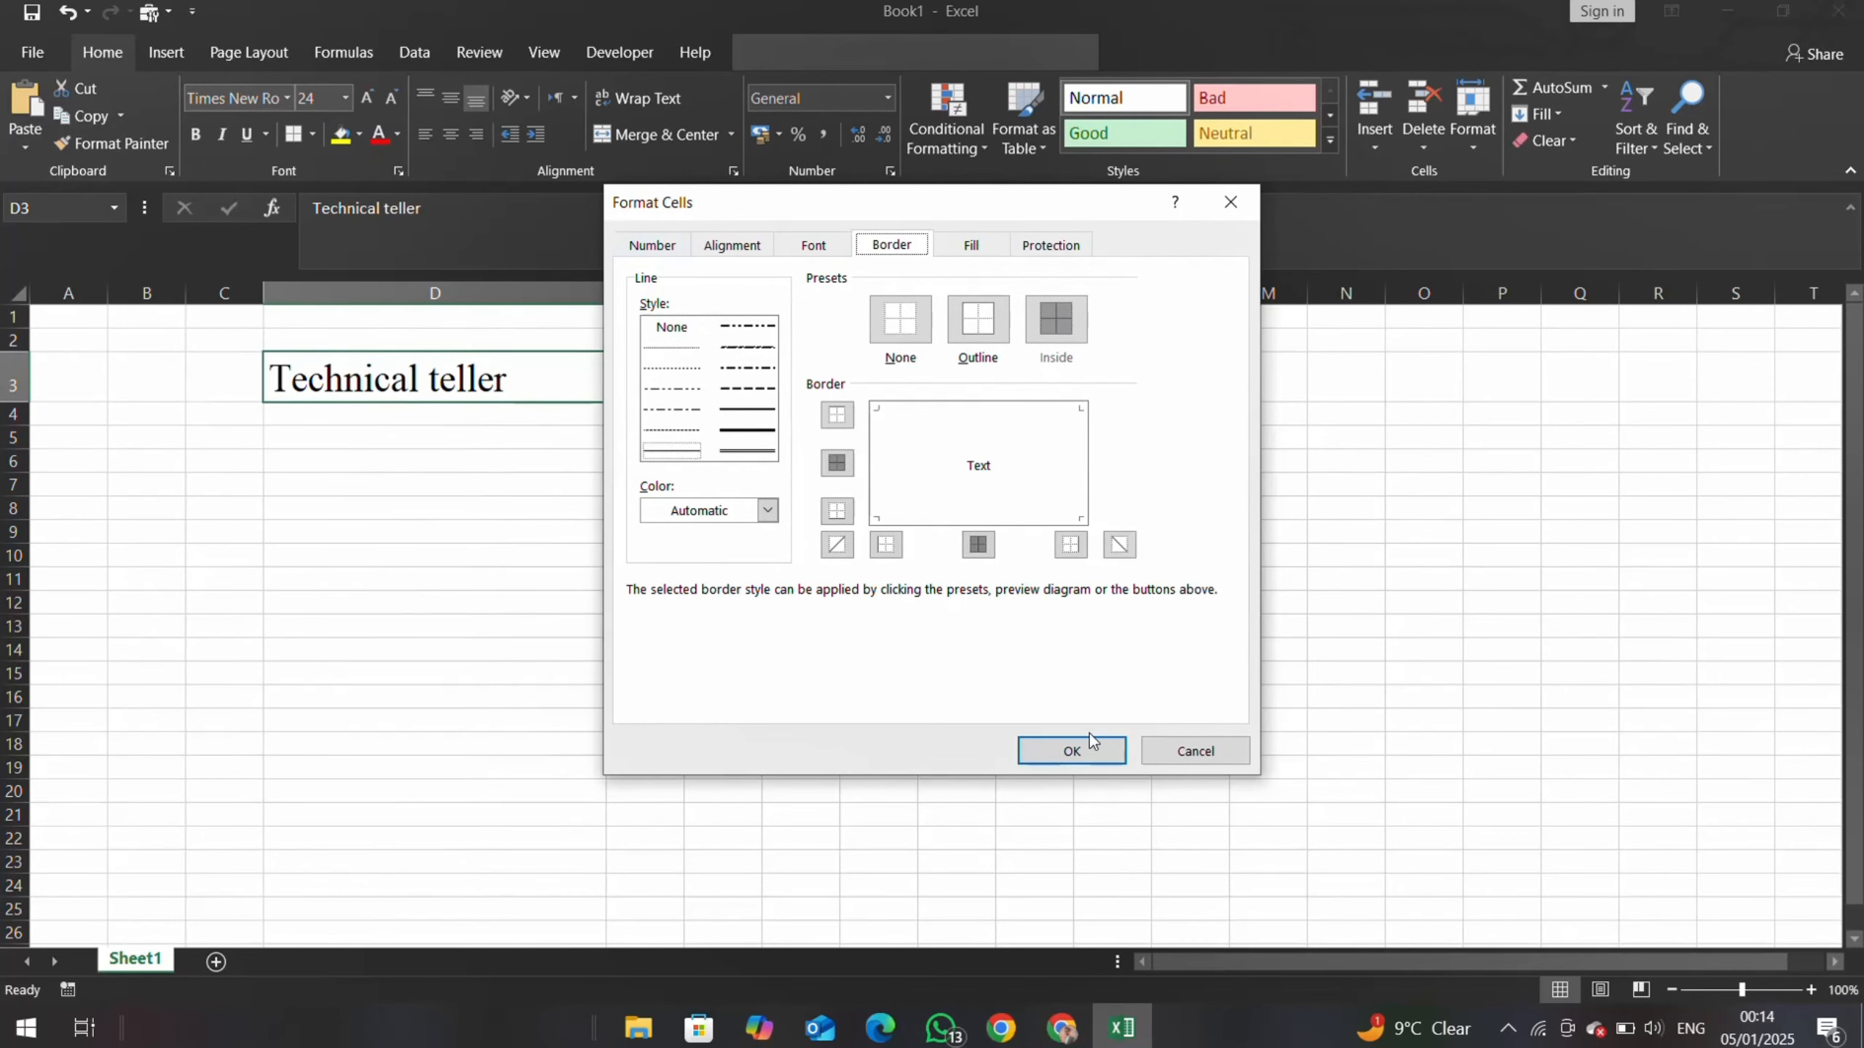
left_click(1079, 750)
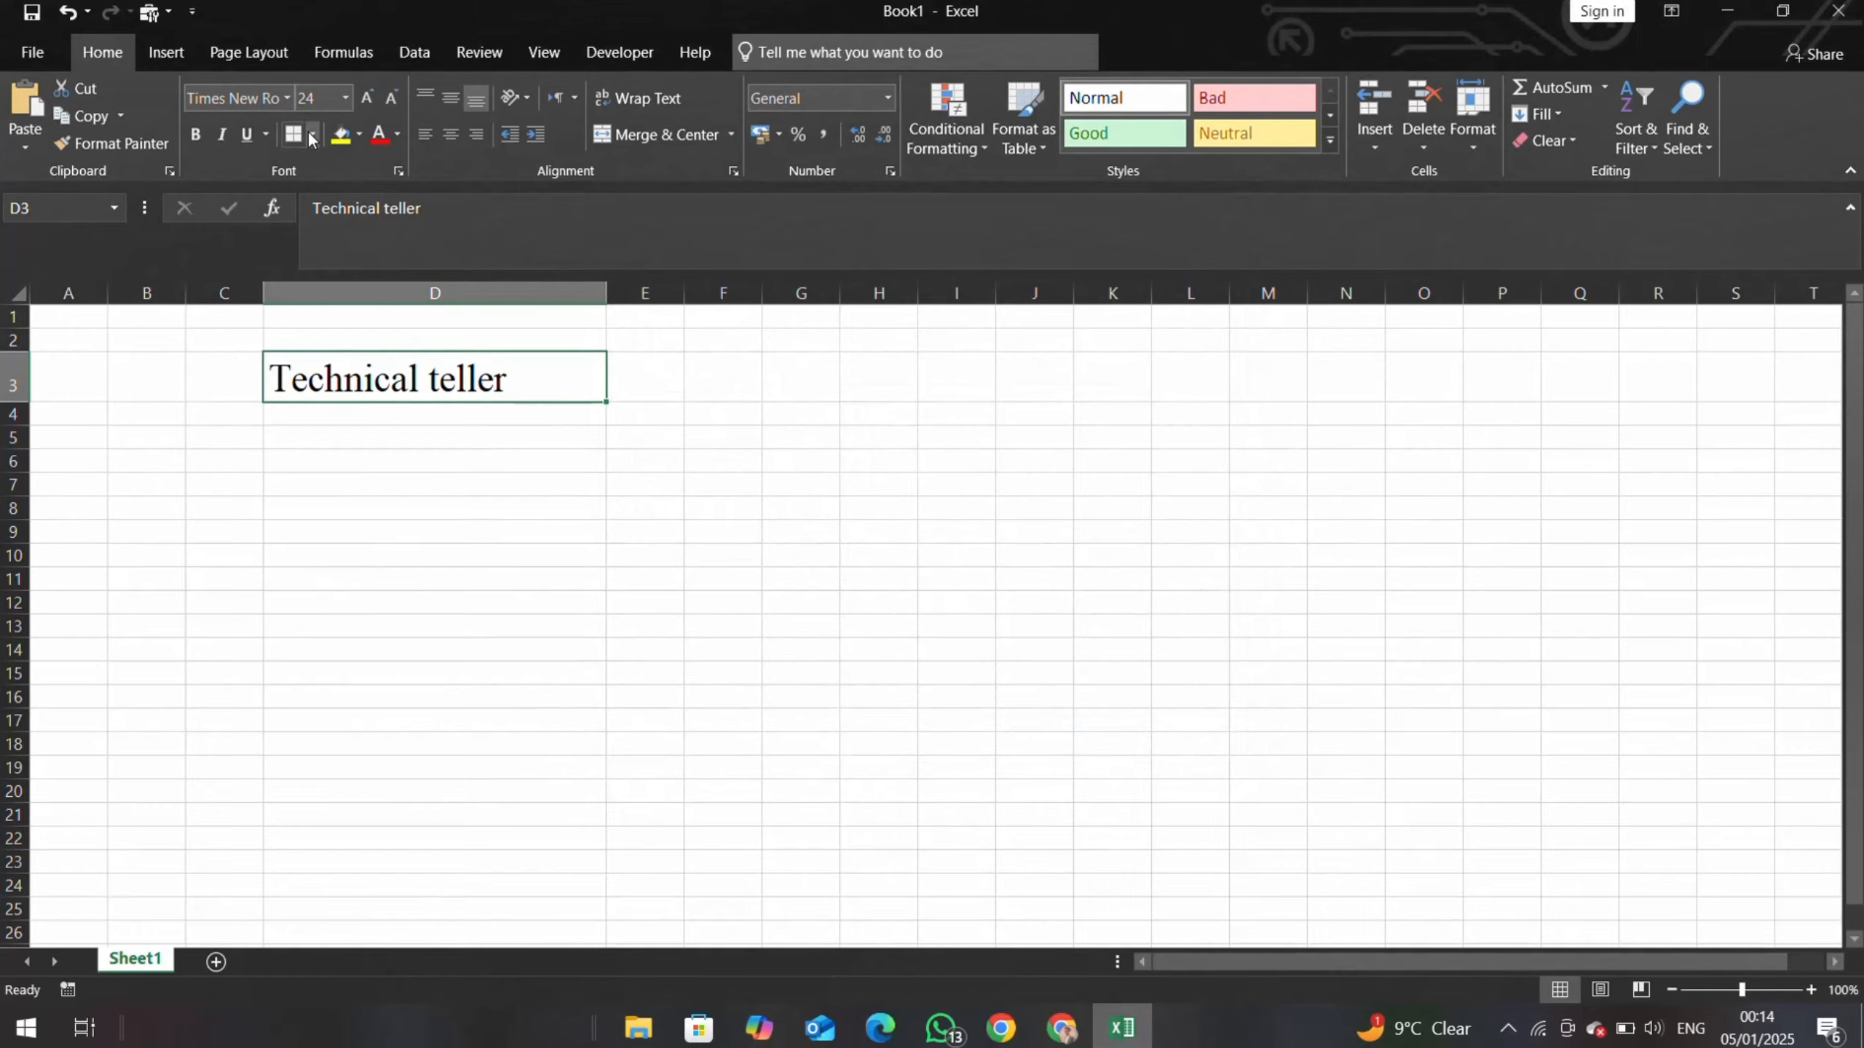
- Apply All Borders to the "Technical teller" cell D3 and deselect it to check the outline
left_click(311, 136)
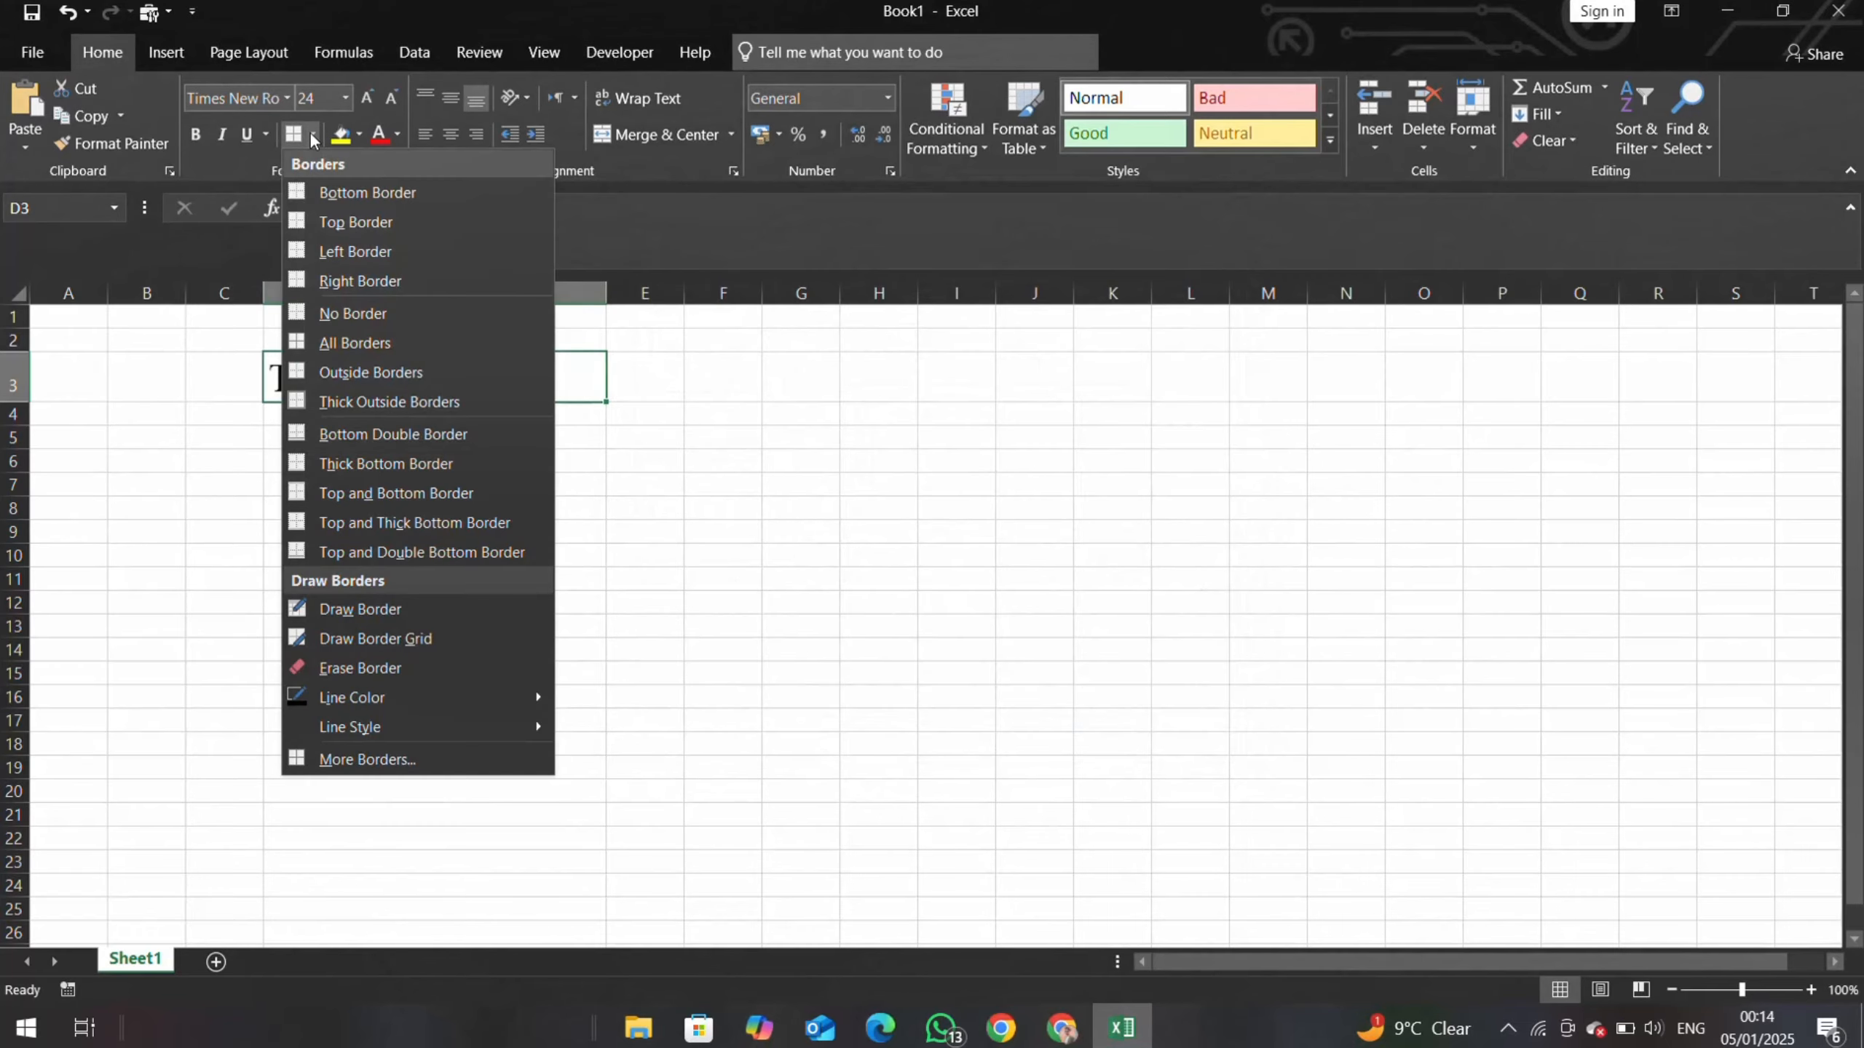
left_click(370, 341)
left_click(504, 421)
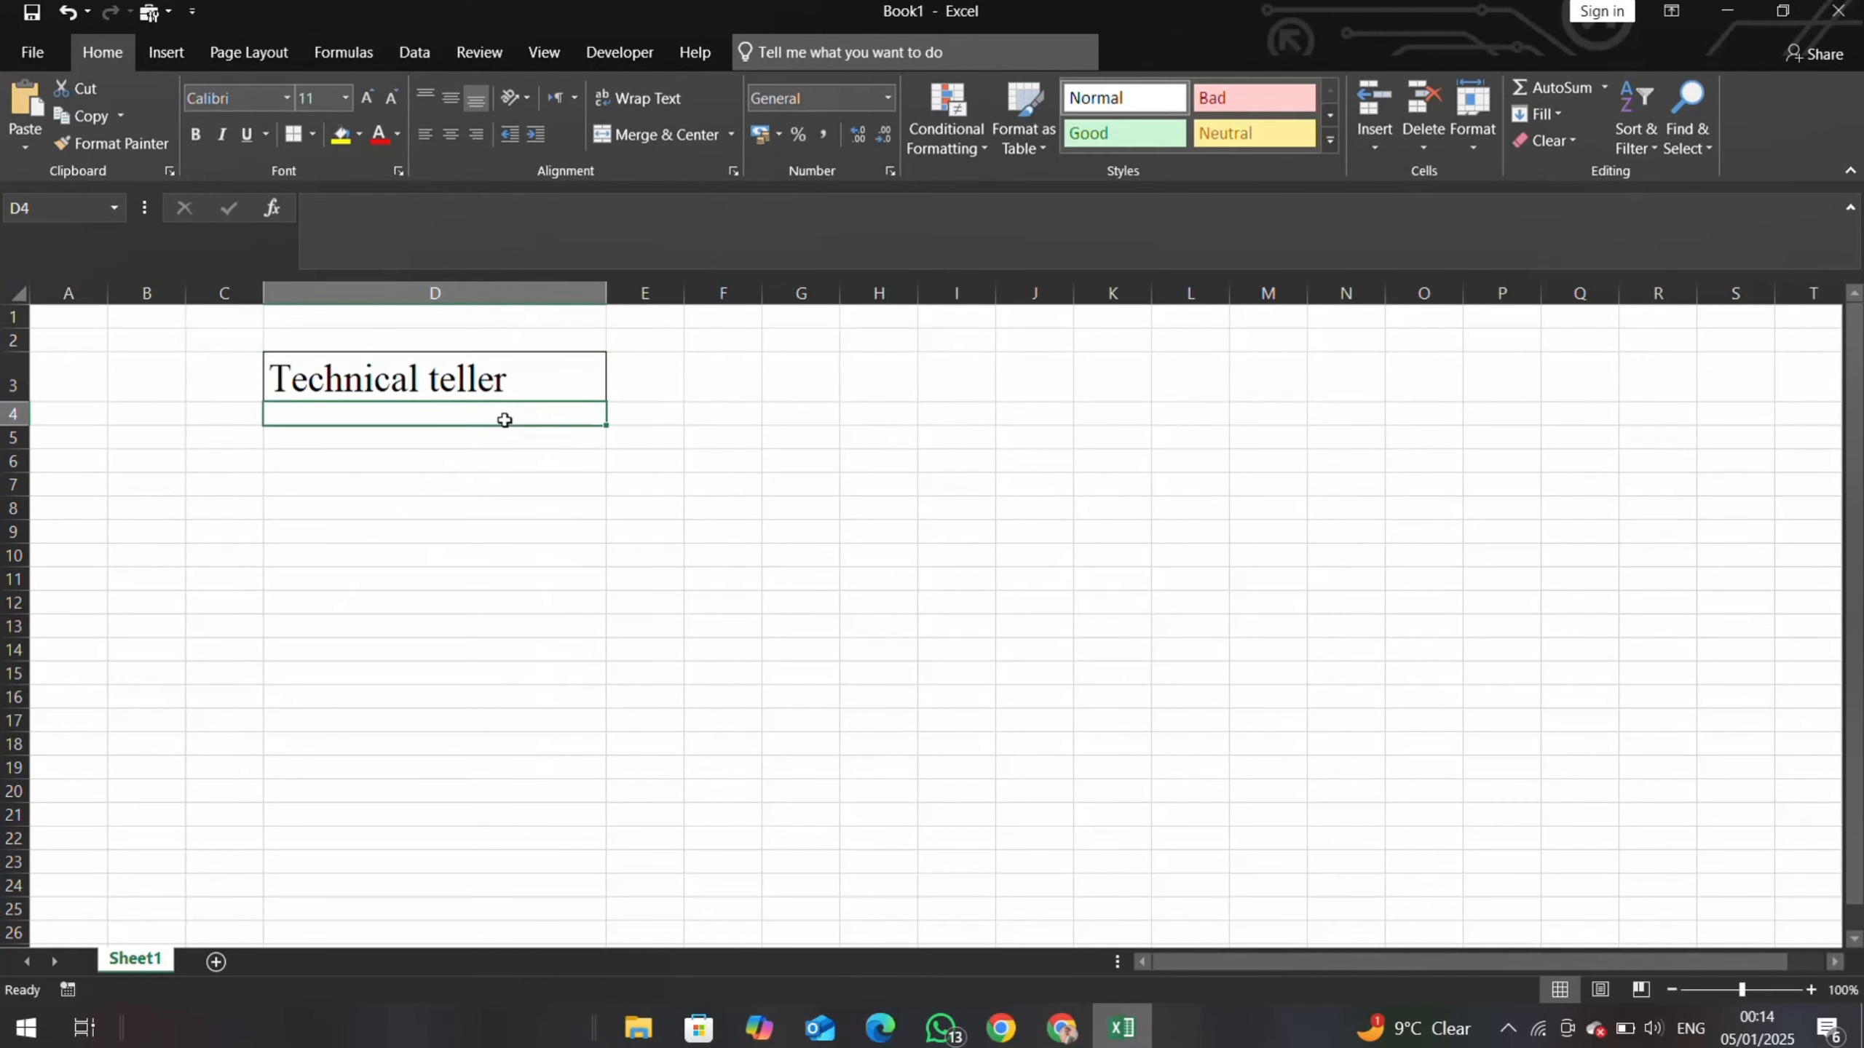
left_click(478, 575)
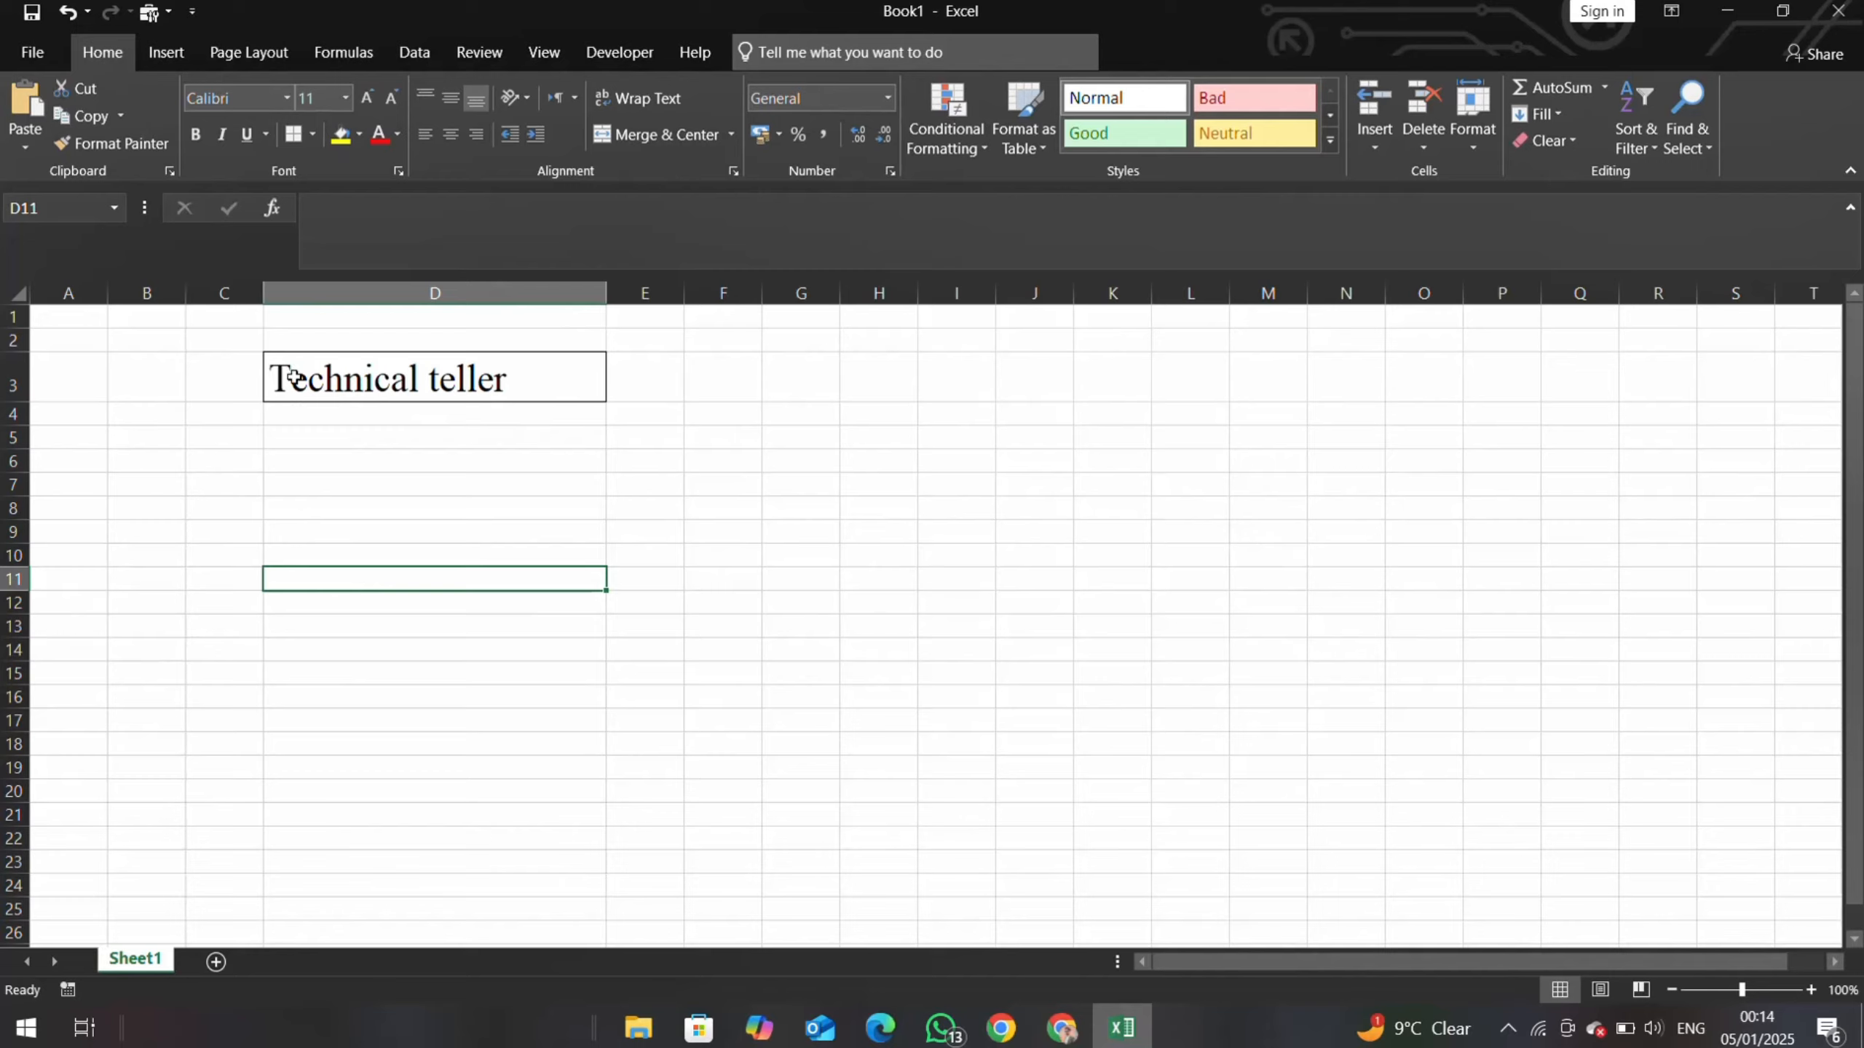
left_click(328, 417)
- Try a yellow fill on the empty cell D10 and undo it
left_click(369, 552)
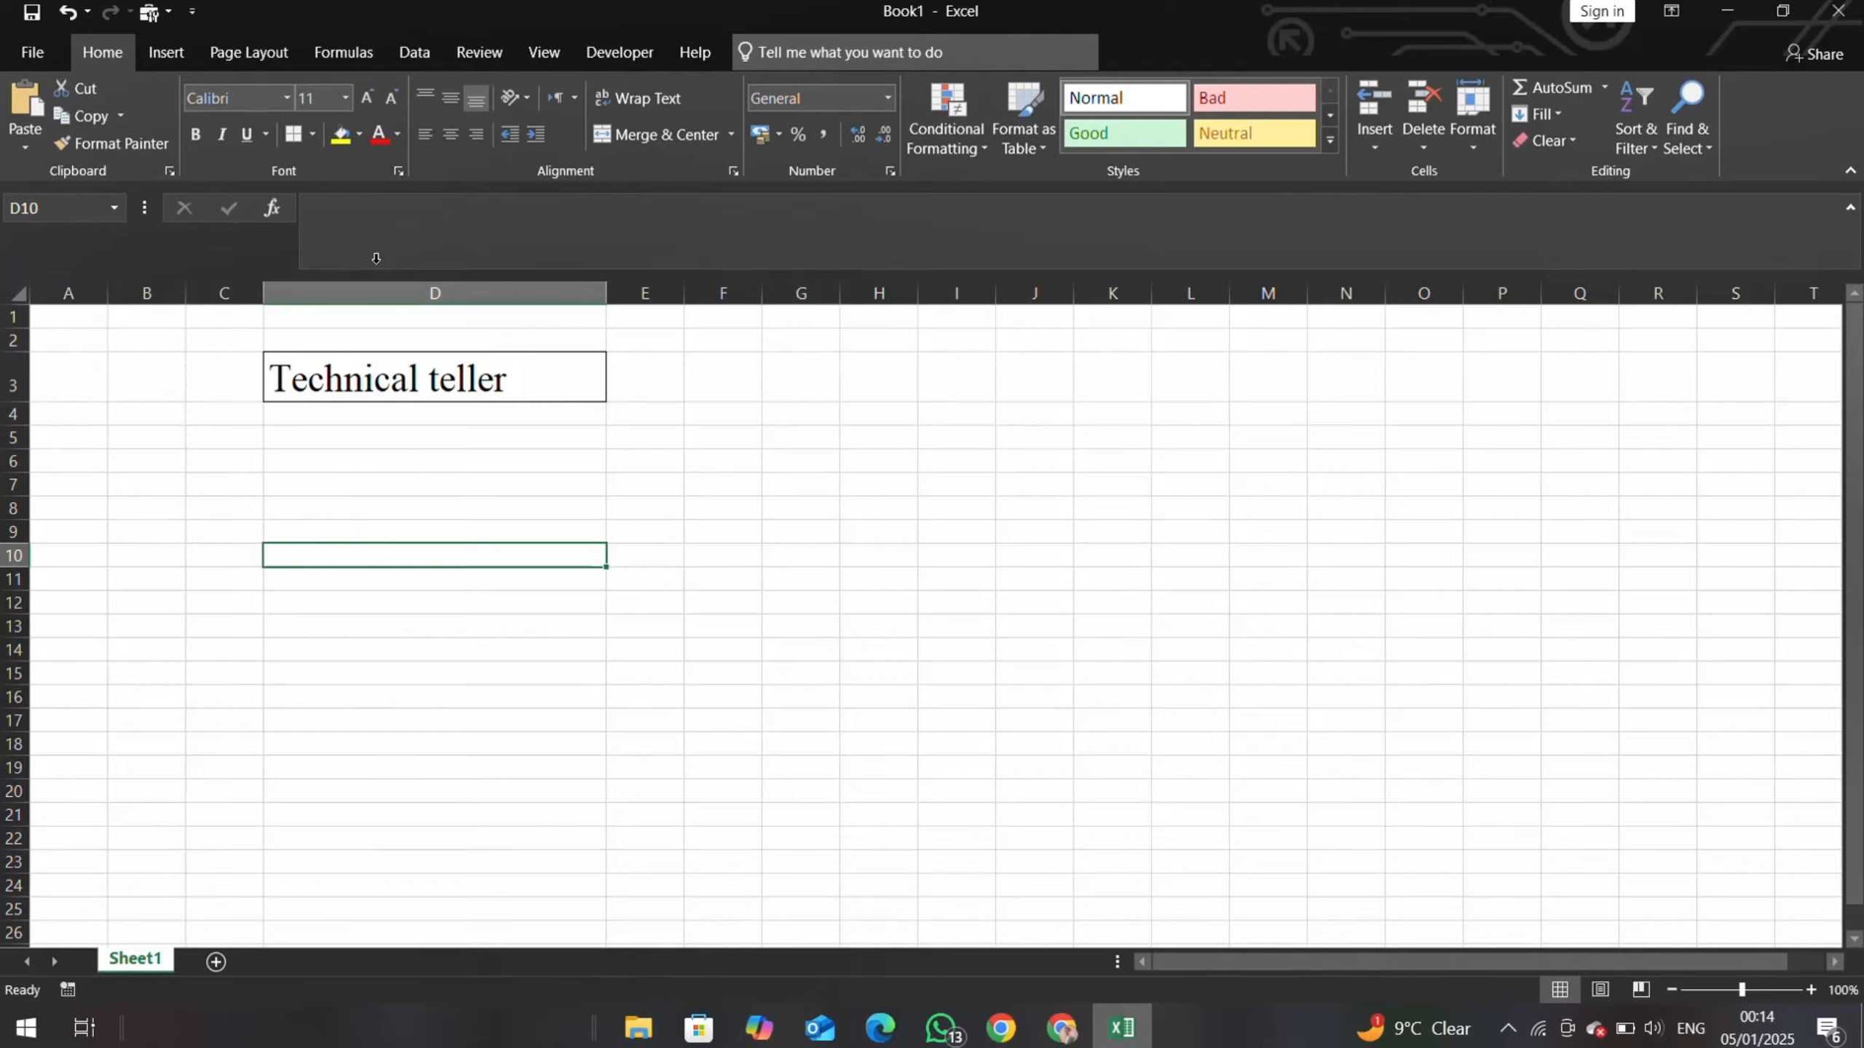
left_click(339, 134)
left_click(365, 373)
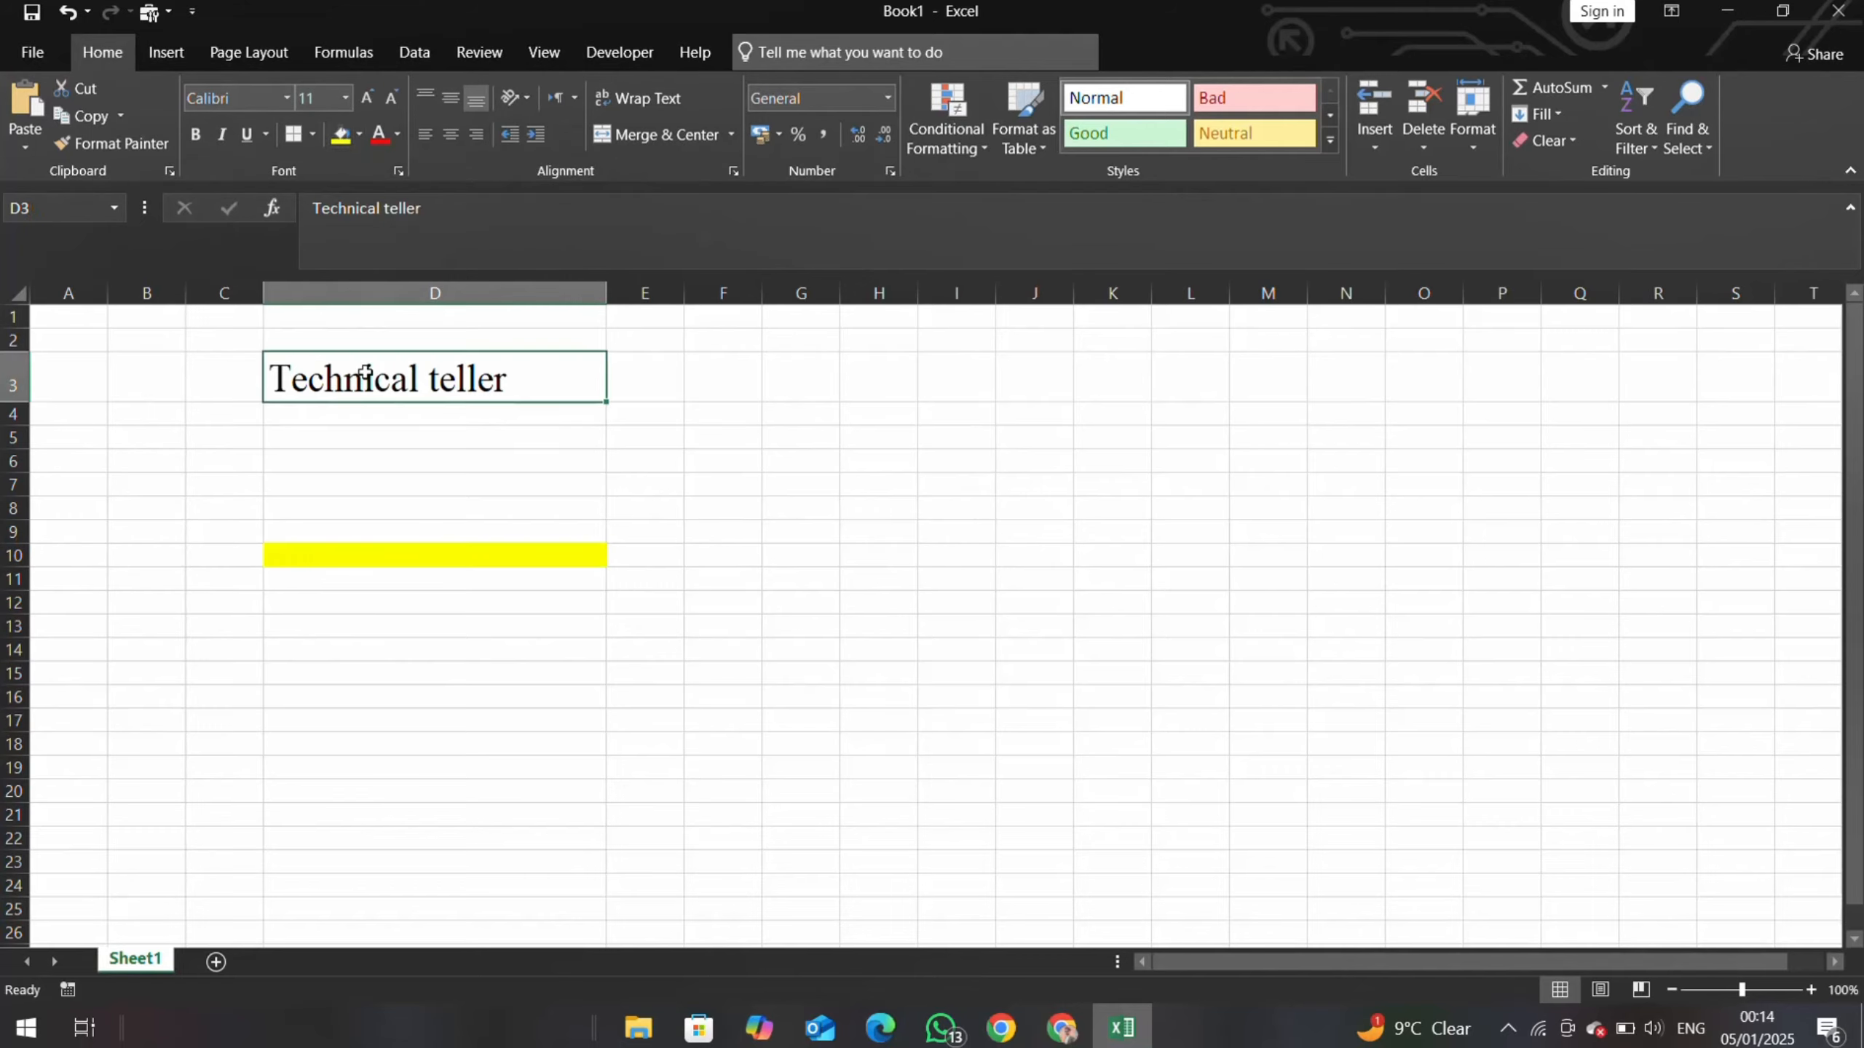
key("ctrl+z")
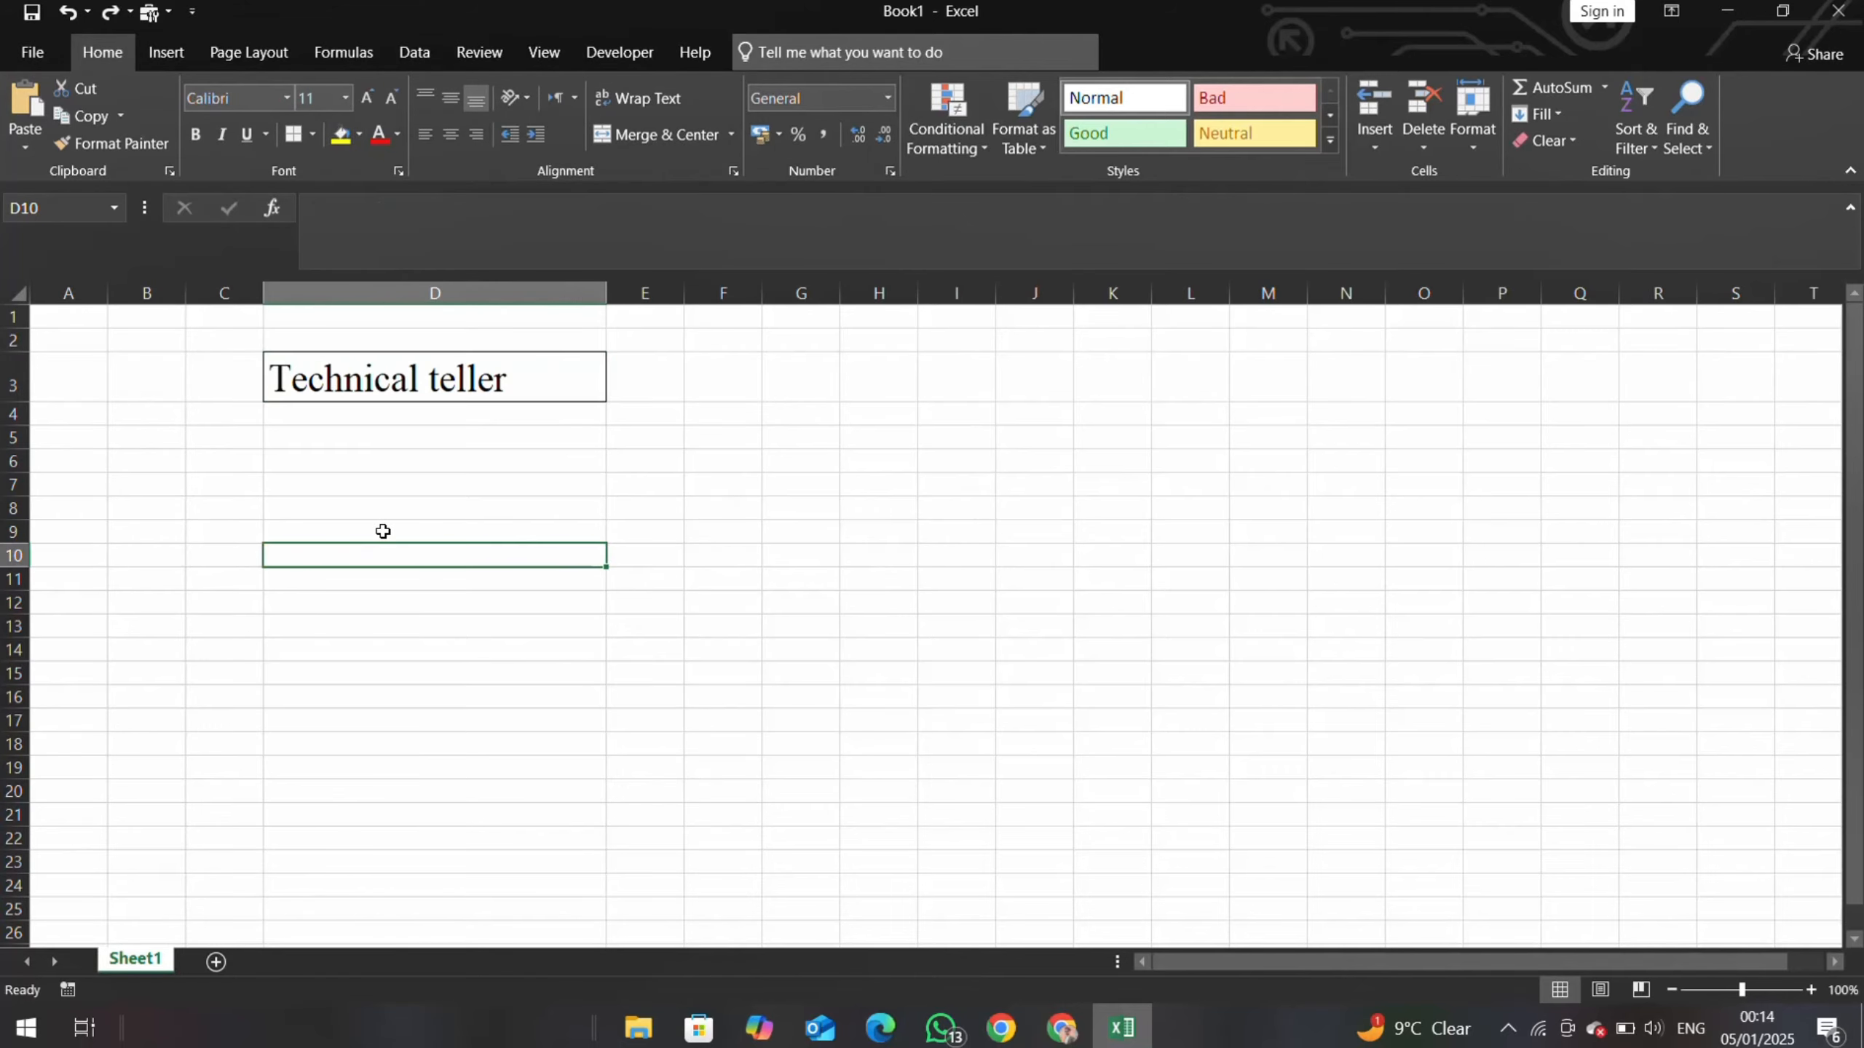
- Fill the "Technical teller" cell D3 with yellow and preview other fill colours without applying them
left_click(367, 381)
double_click(366, 381)
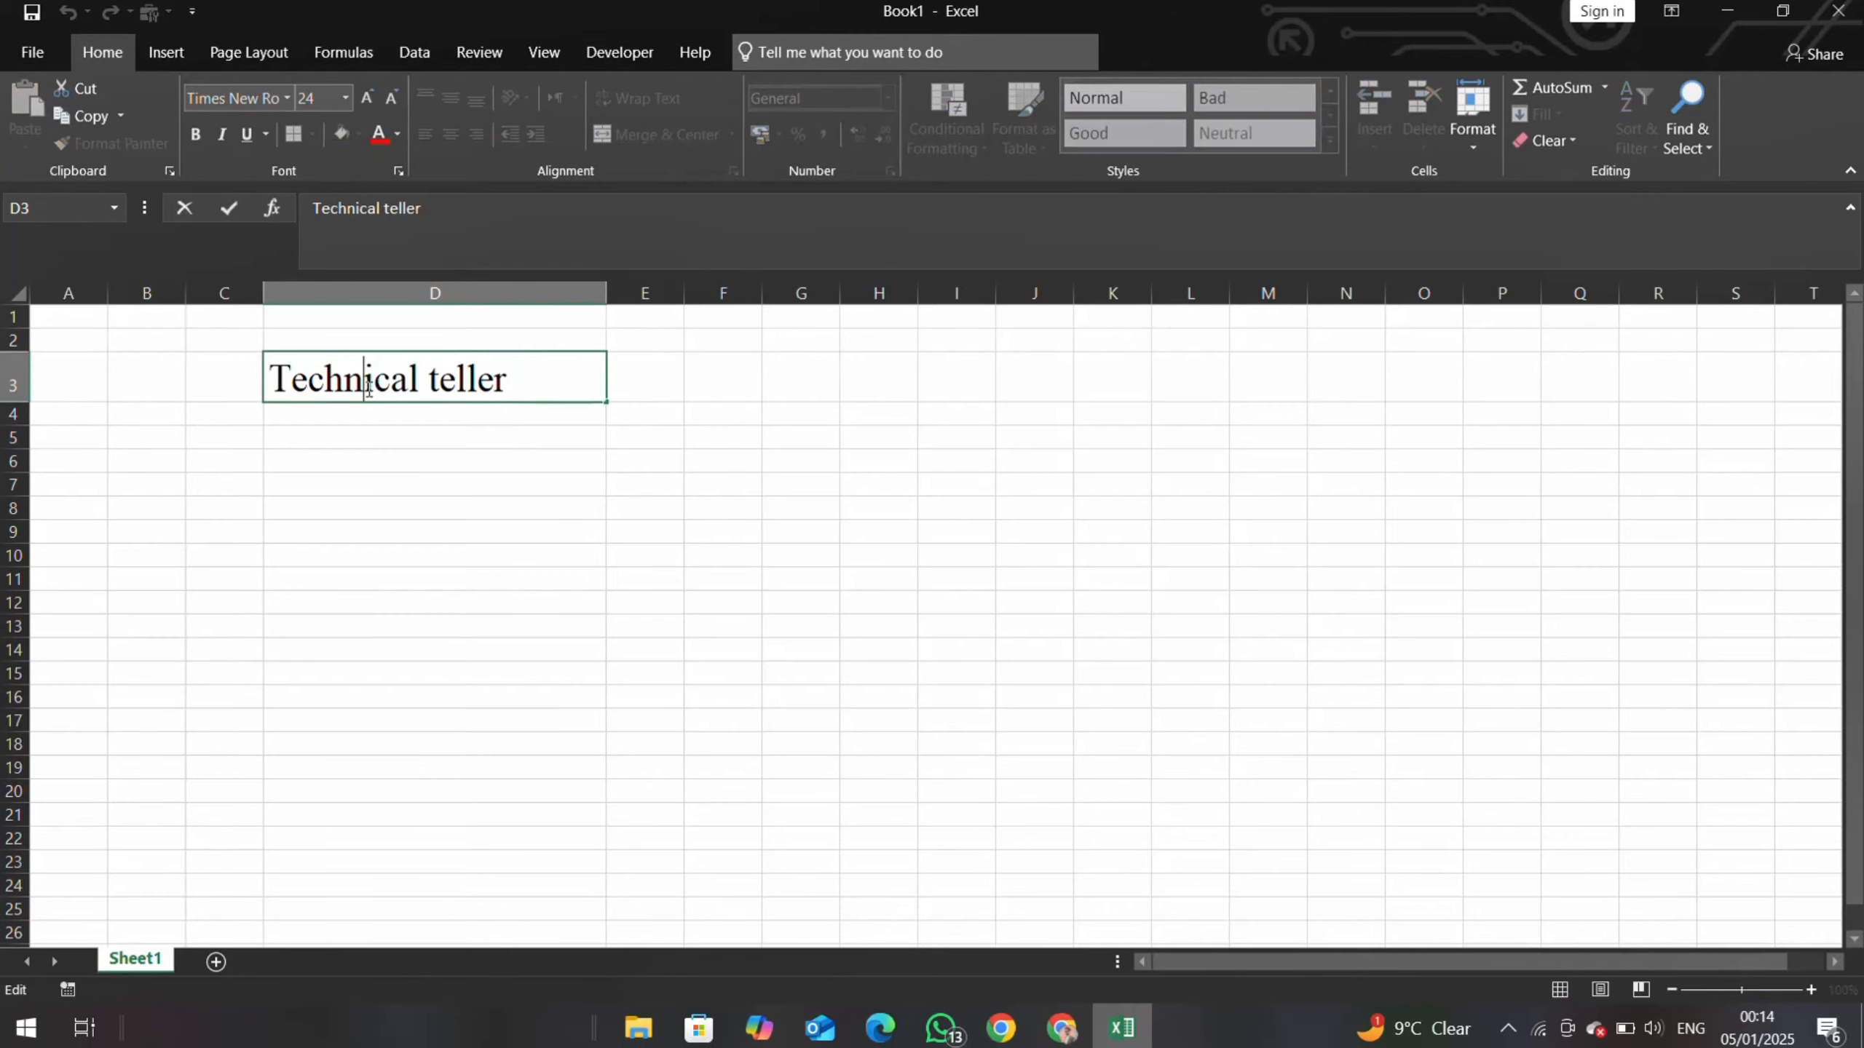
left_click(466, 537)
left_click(421, 373)
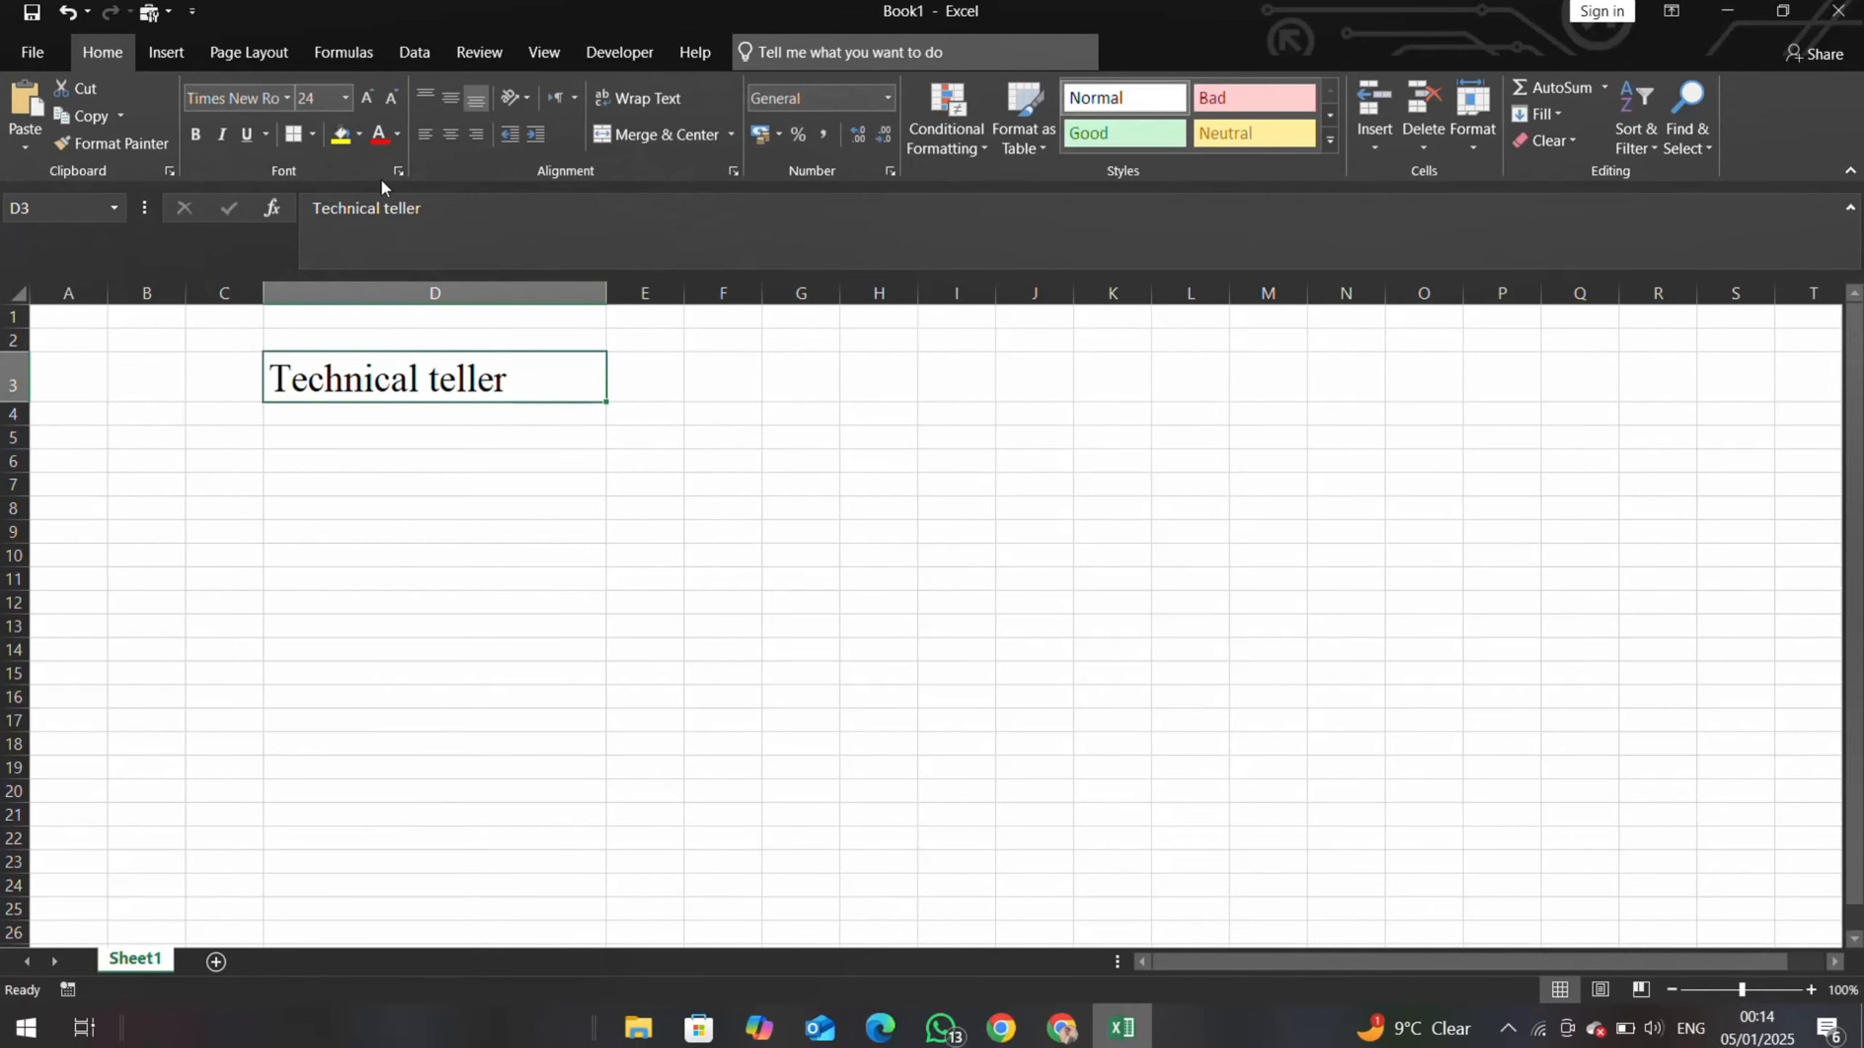
left_click(342, 135)
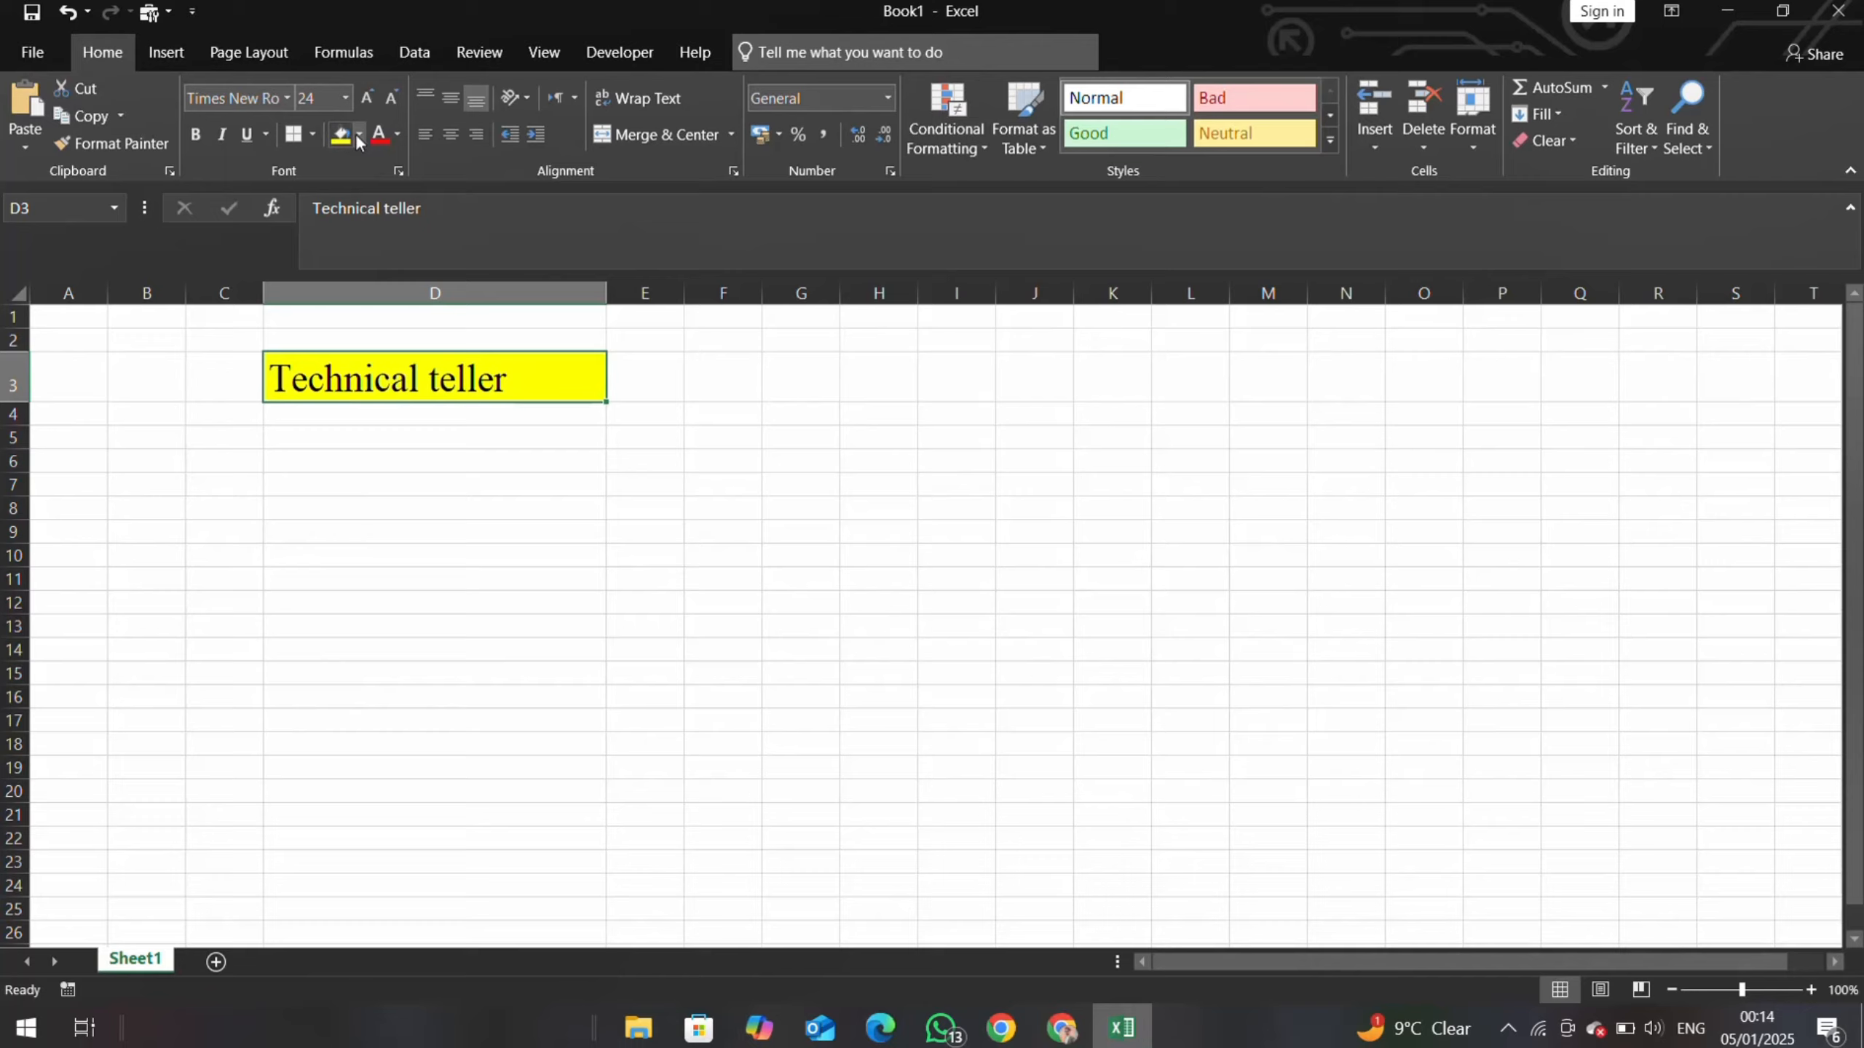
left_click(359, 135)
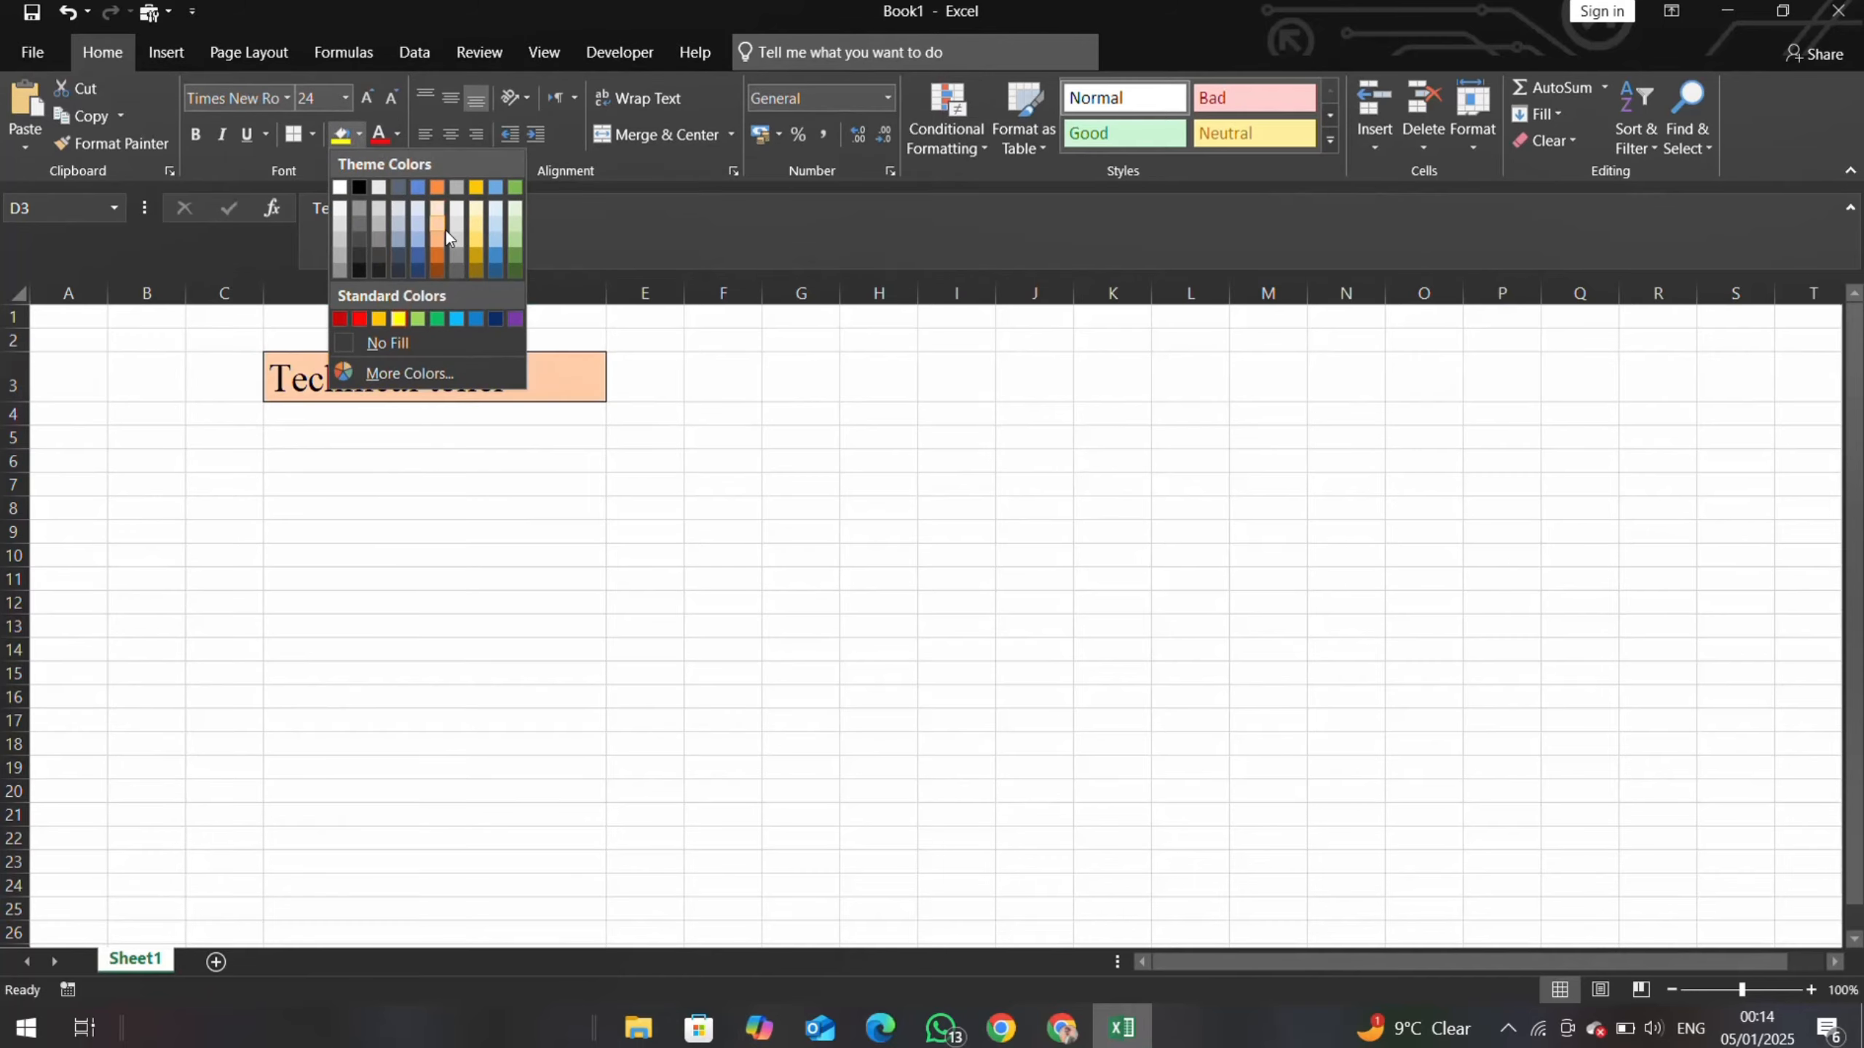
left_click(249, 339)
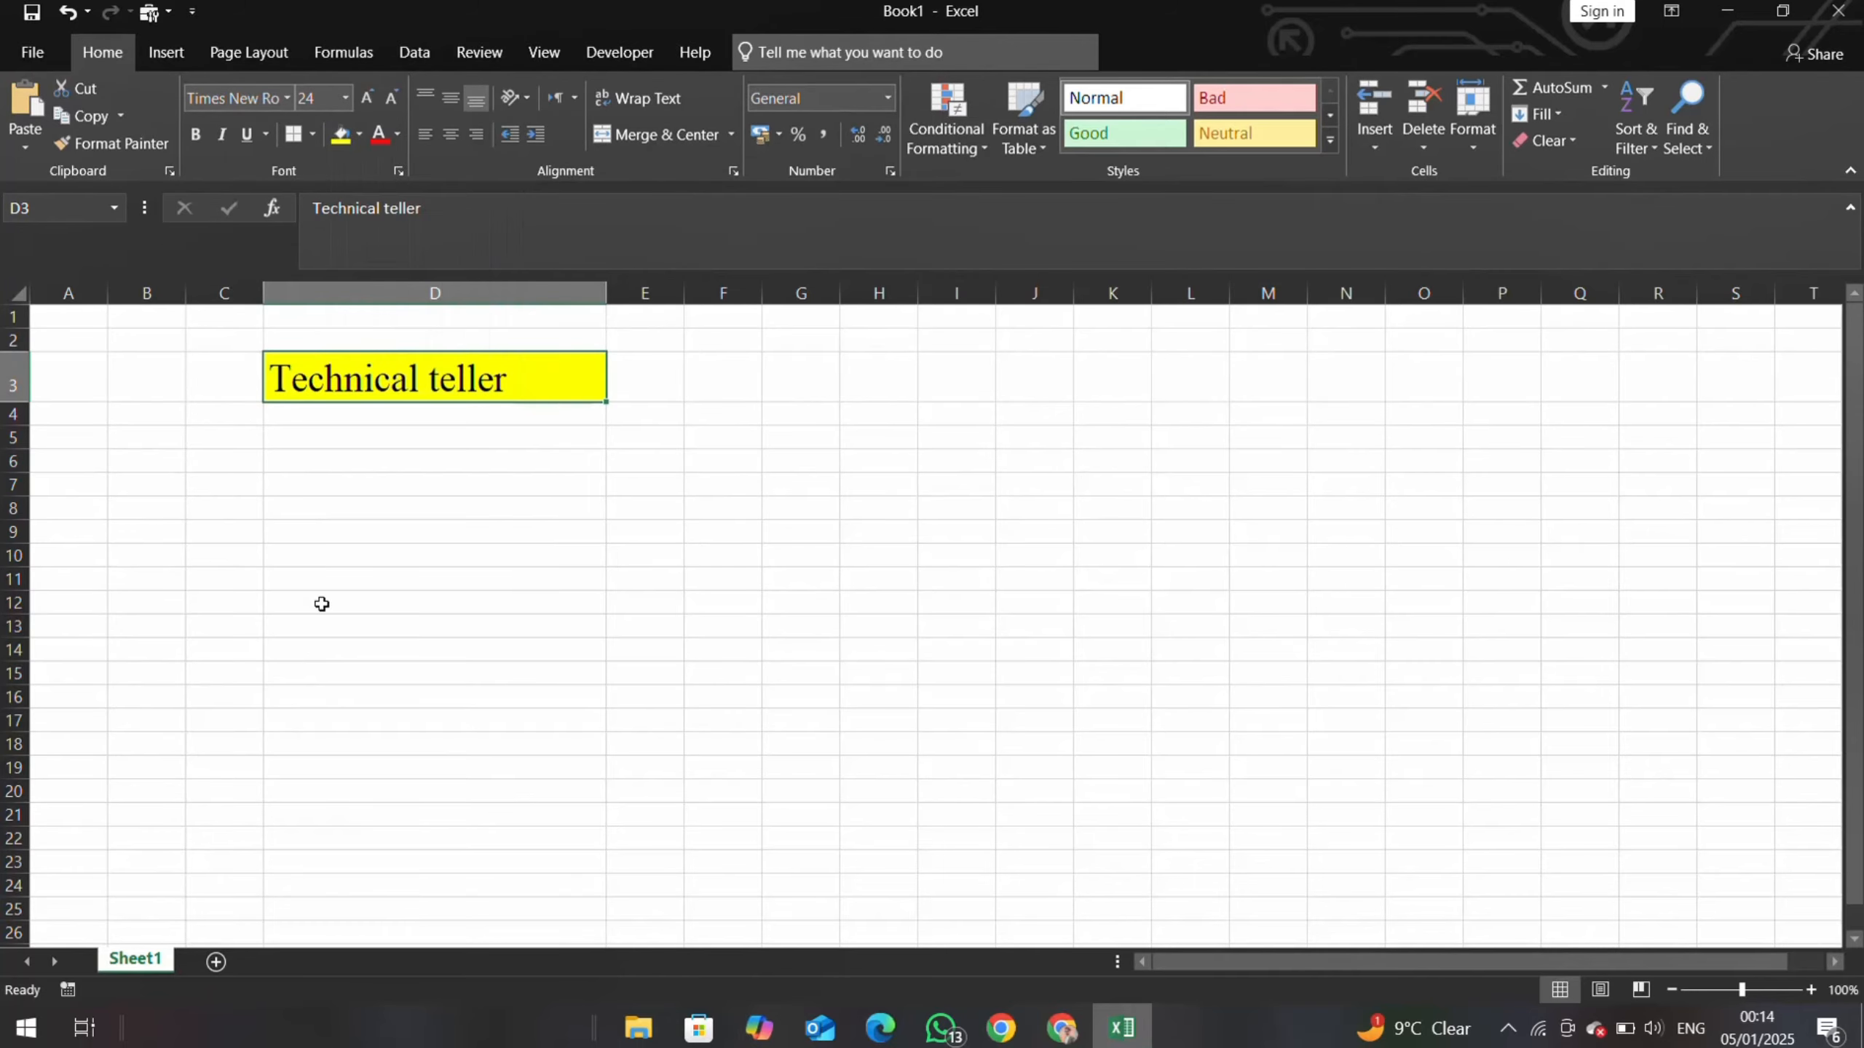
- Demonstrate the yellow fill on the empty cell D12 and undo it
left_click(321, 603)
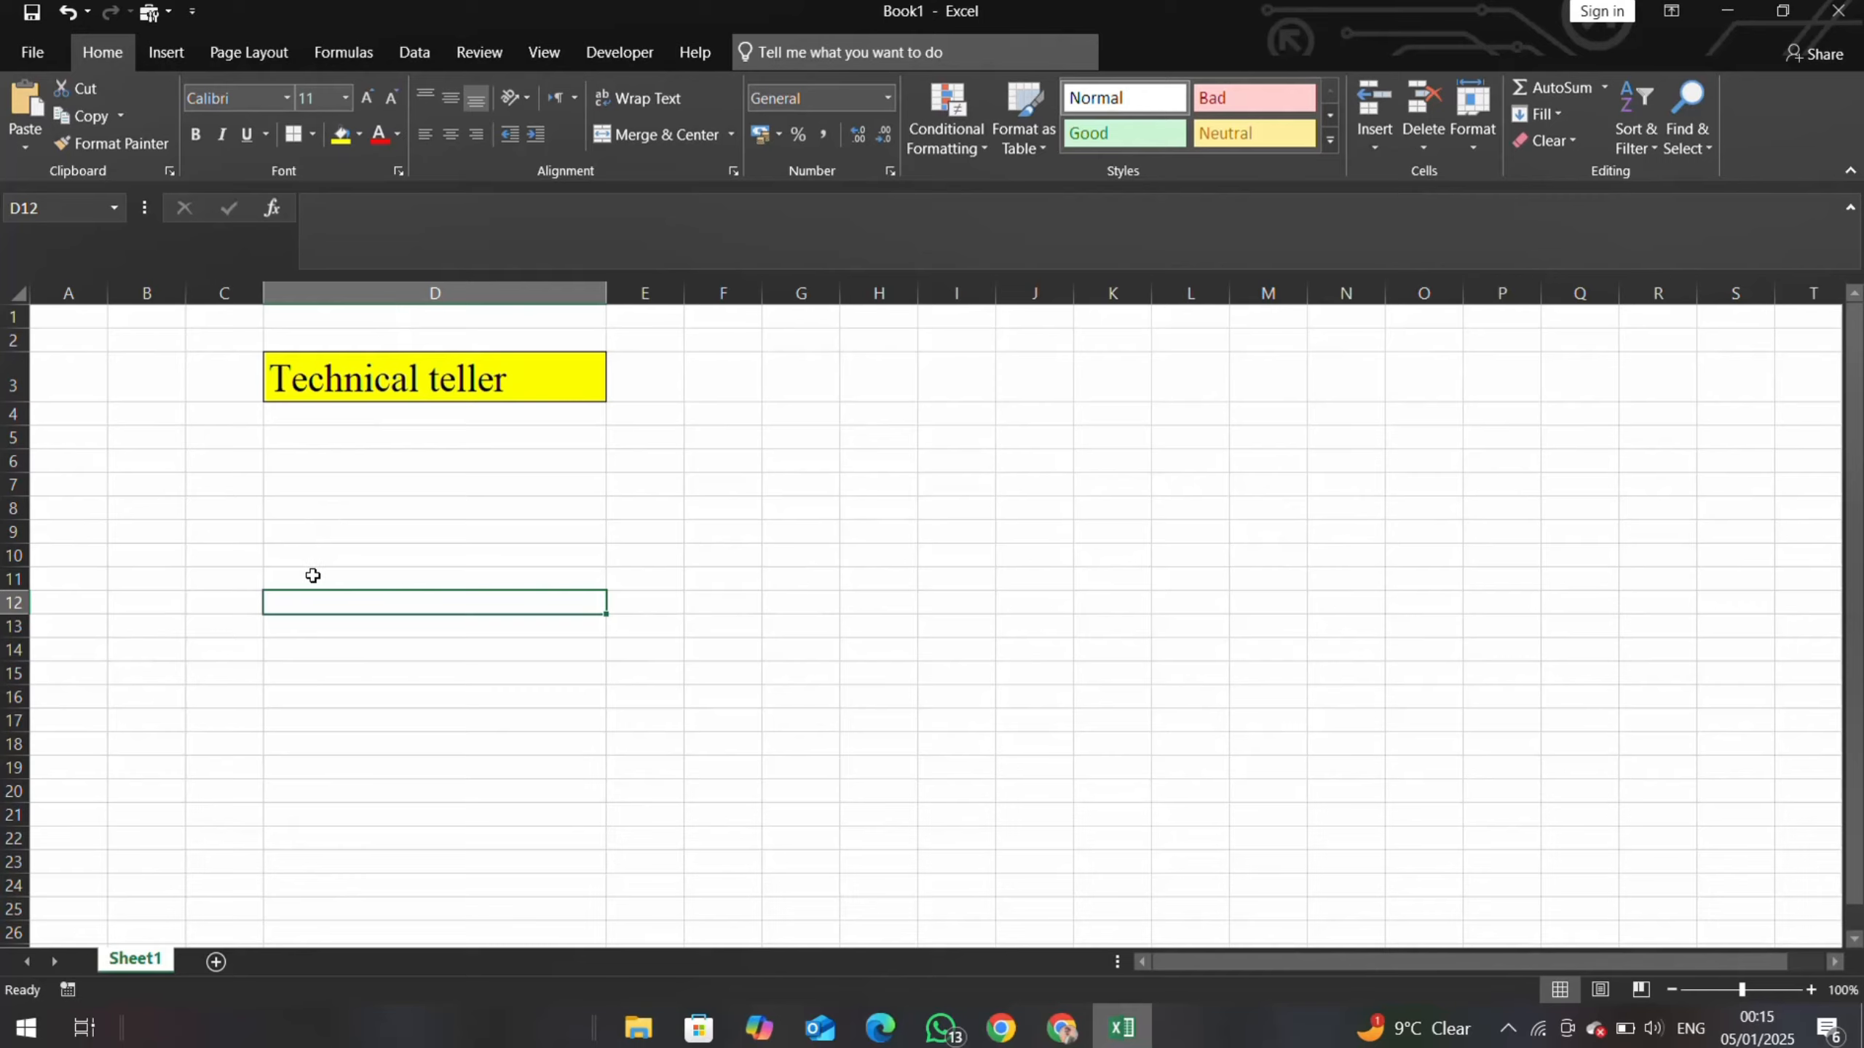
left_click(343, 140)
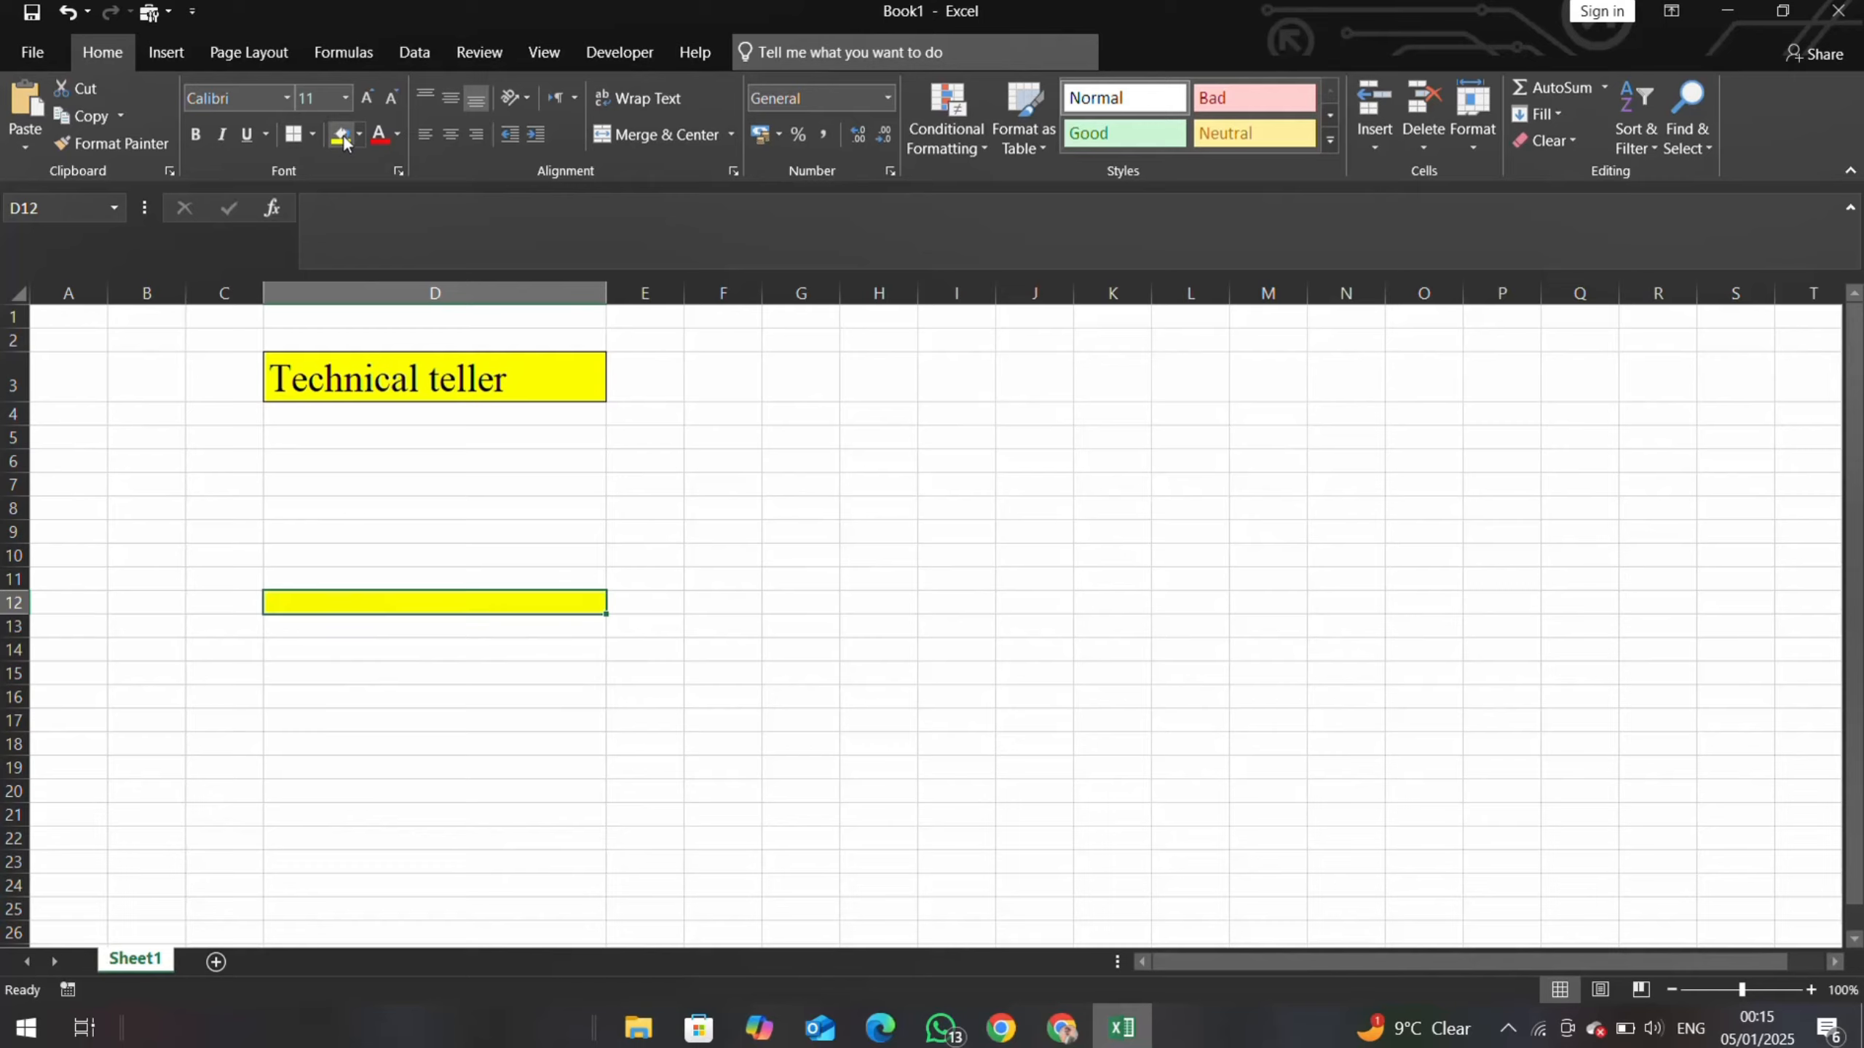
left_click(411, 459)
key("ctrl+z")
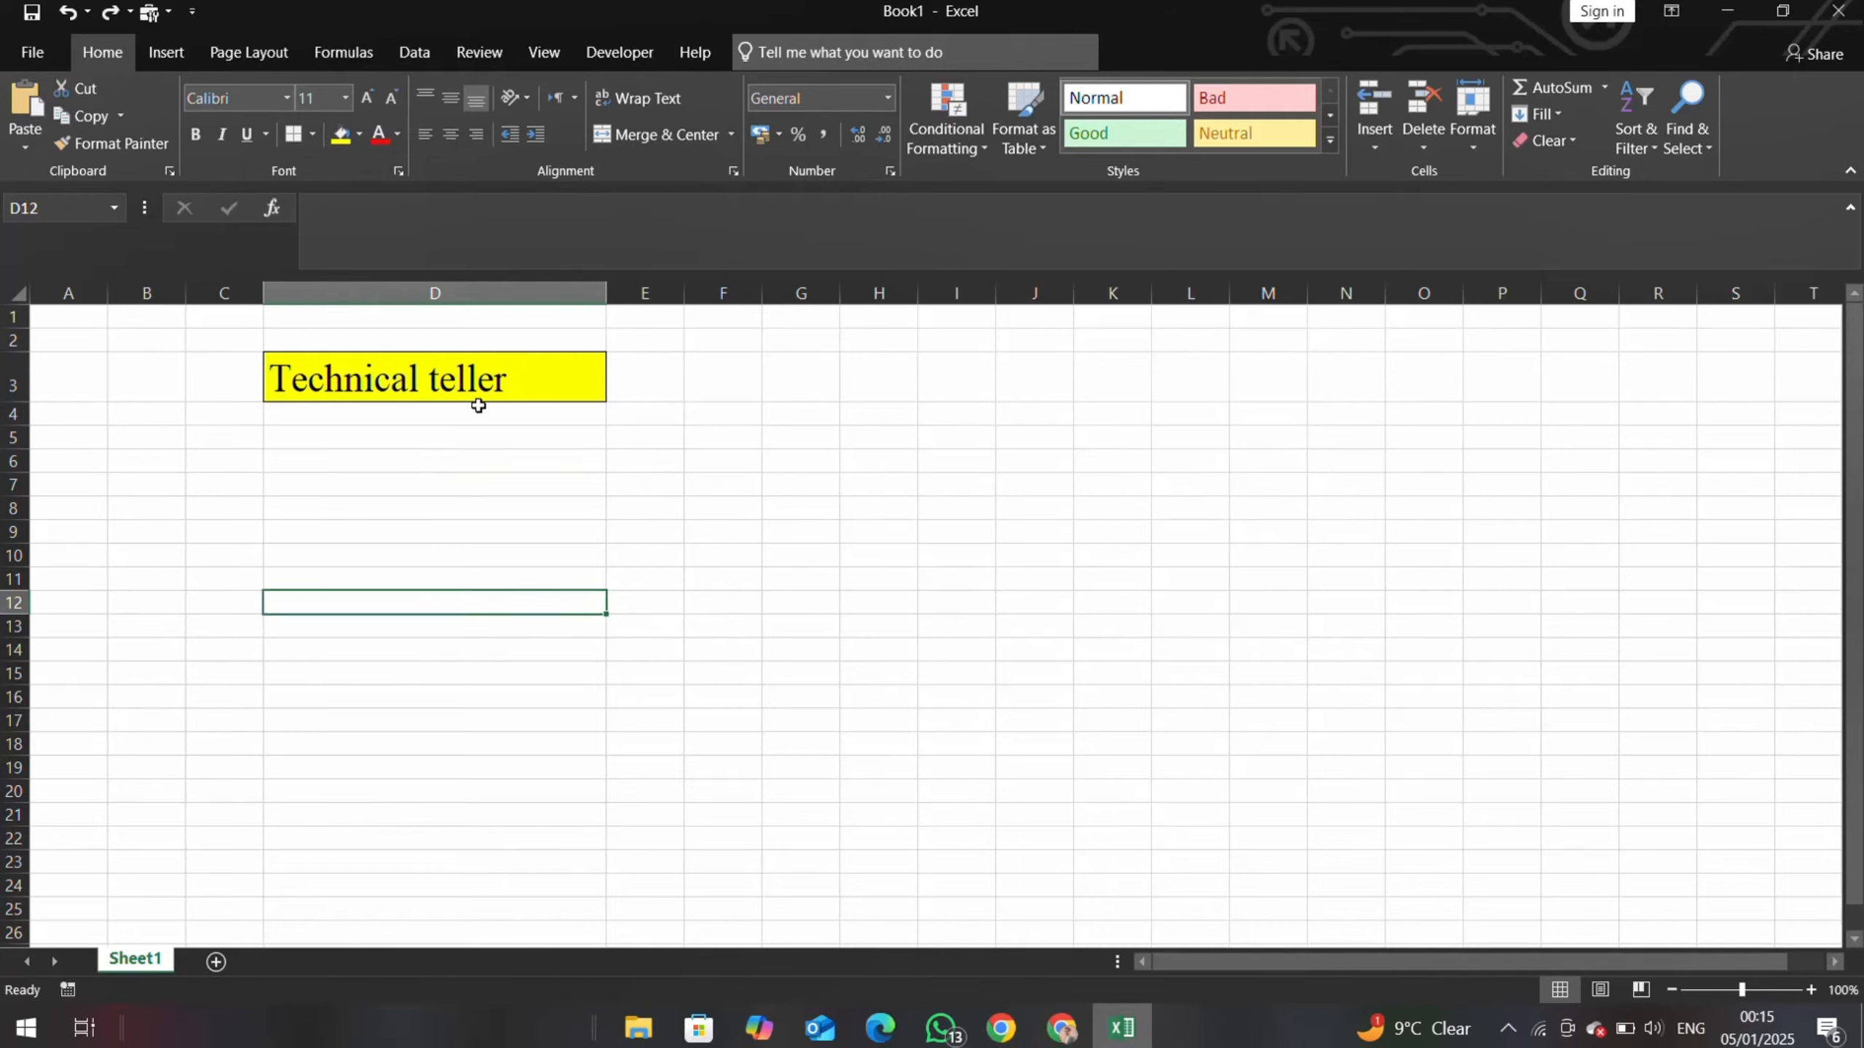
- Change the fill of the "Technical teller" cell D3 to a light grey theme colour and deselect it
left_click(472, 373)
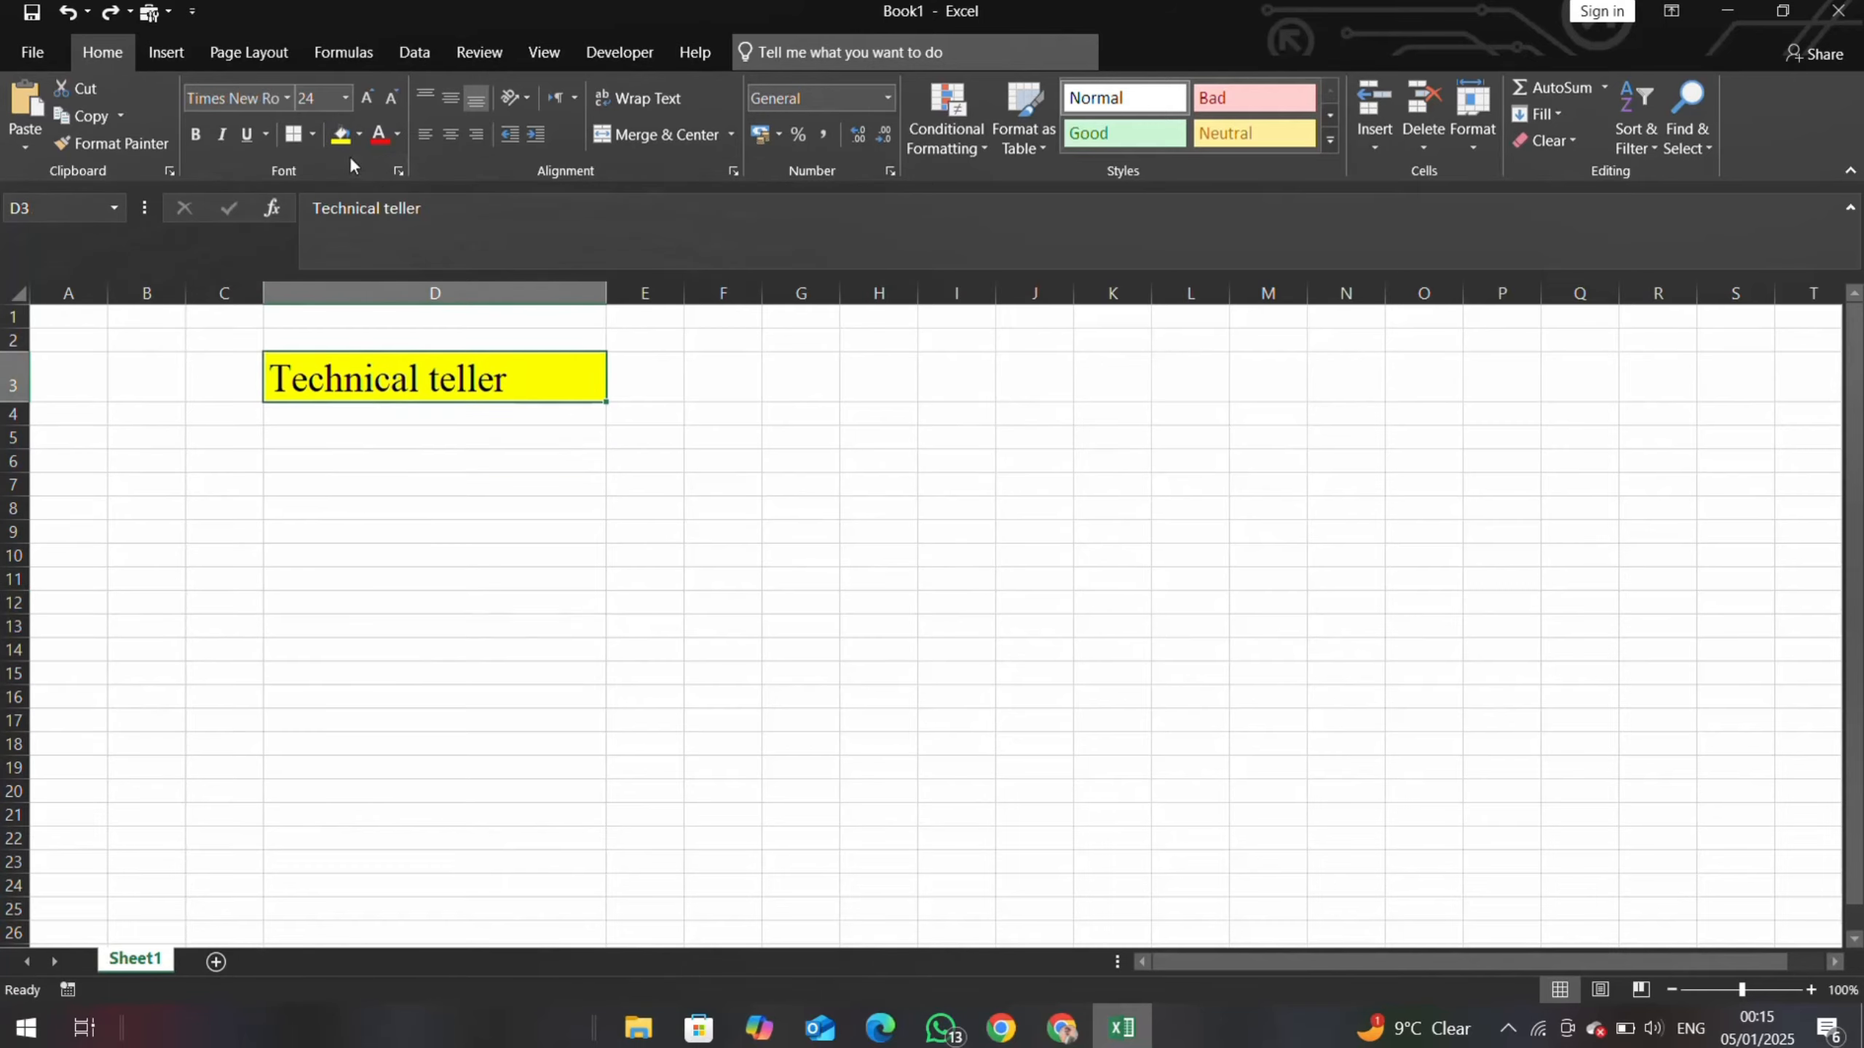
left_click(359, 135)
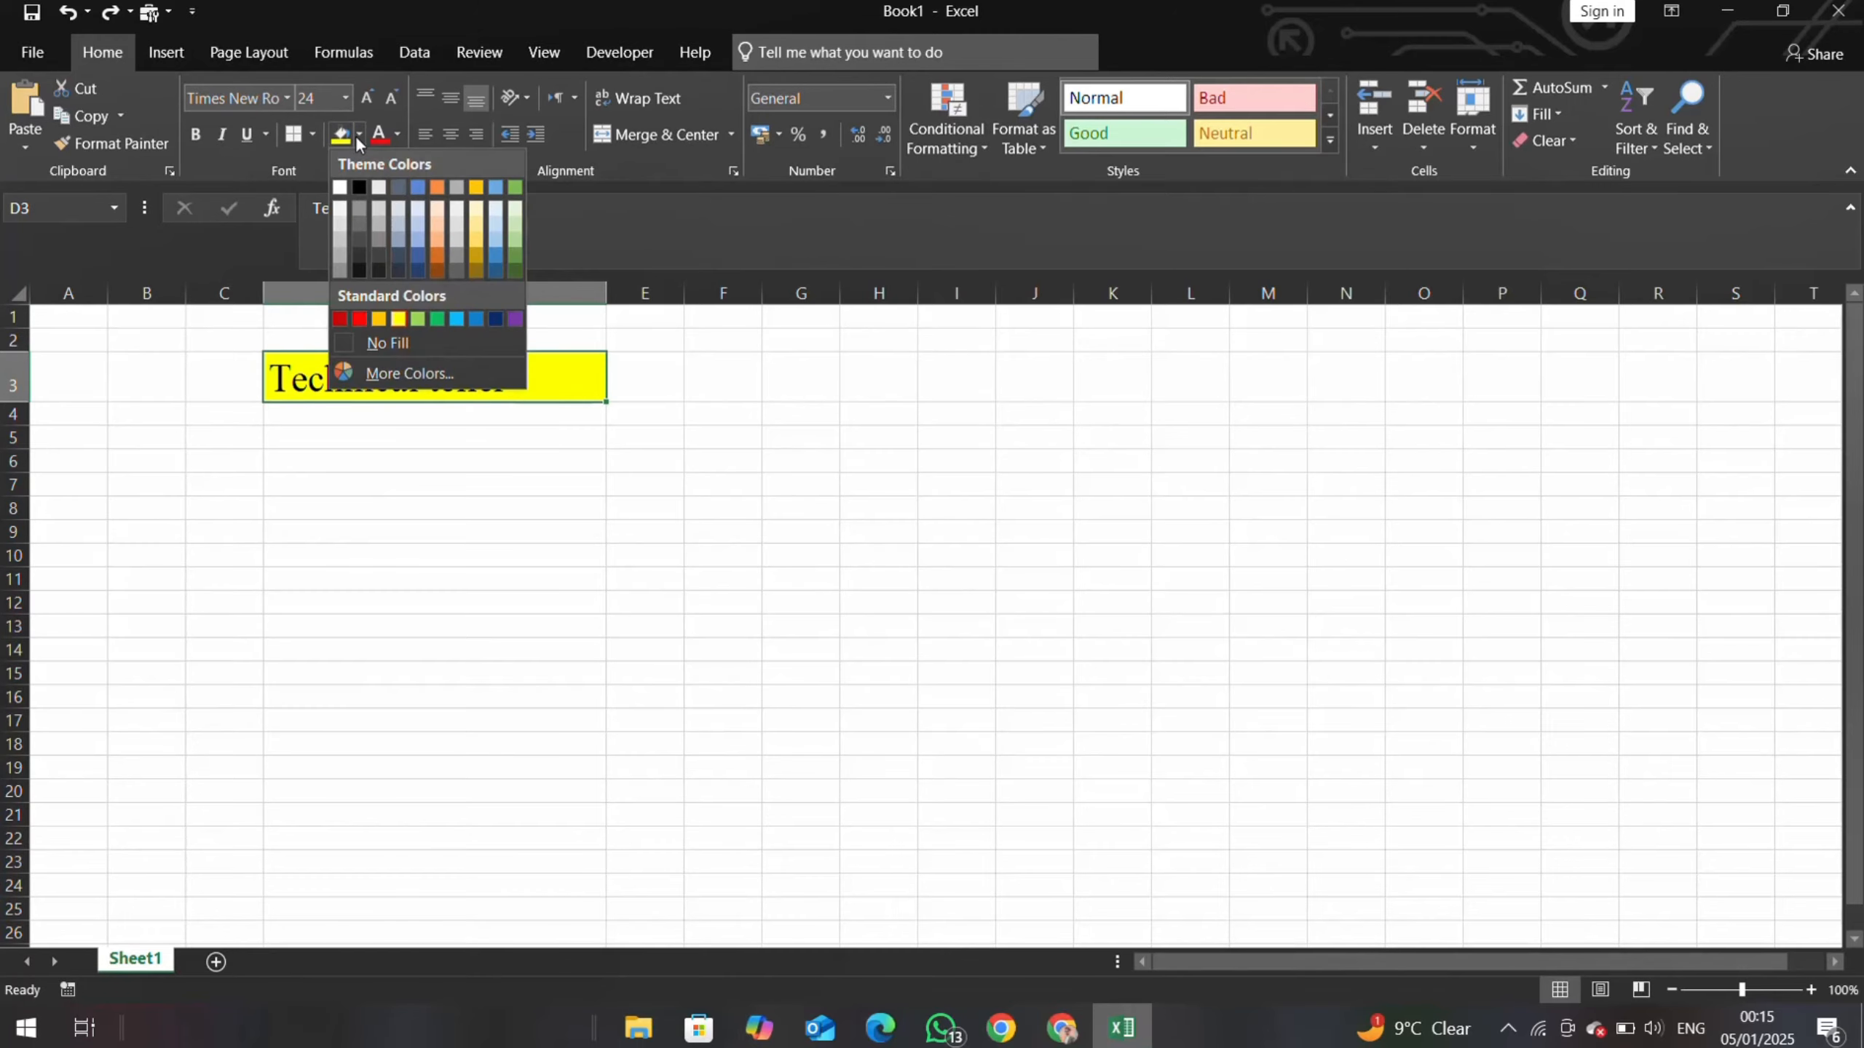
left_click(339, 242)
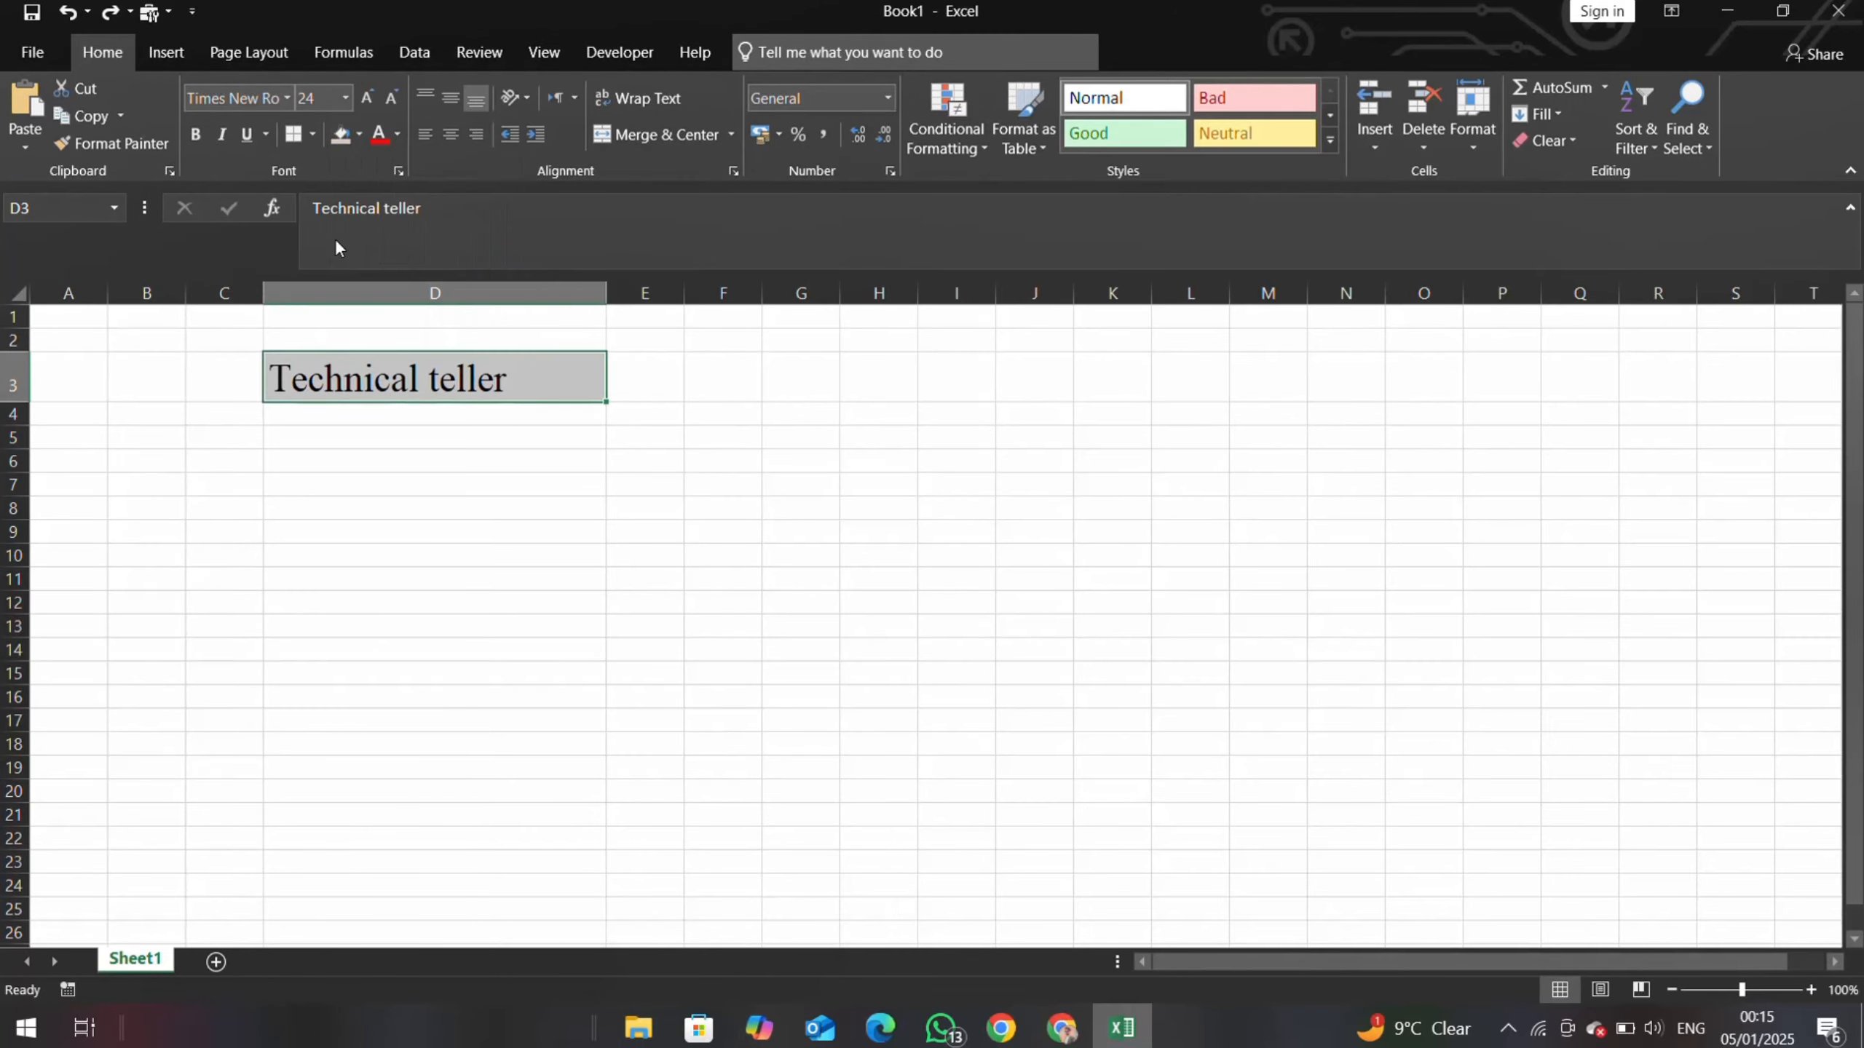
left_click(397, 503)
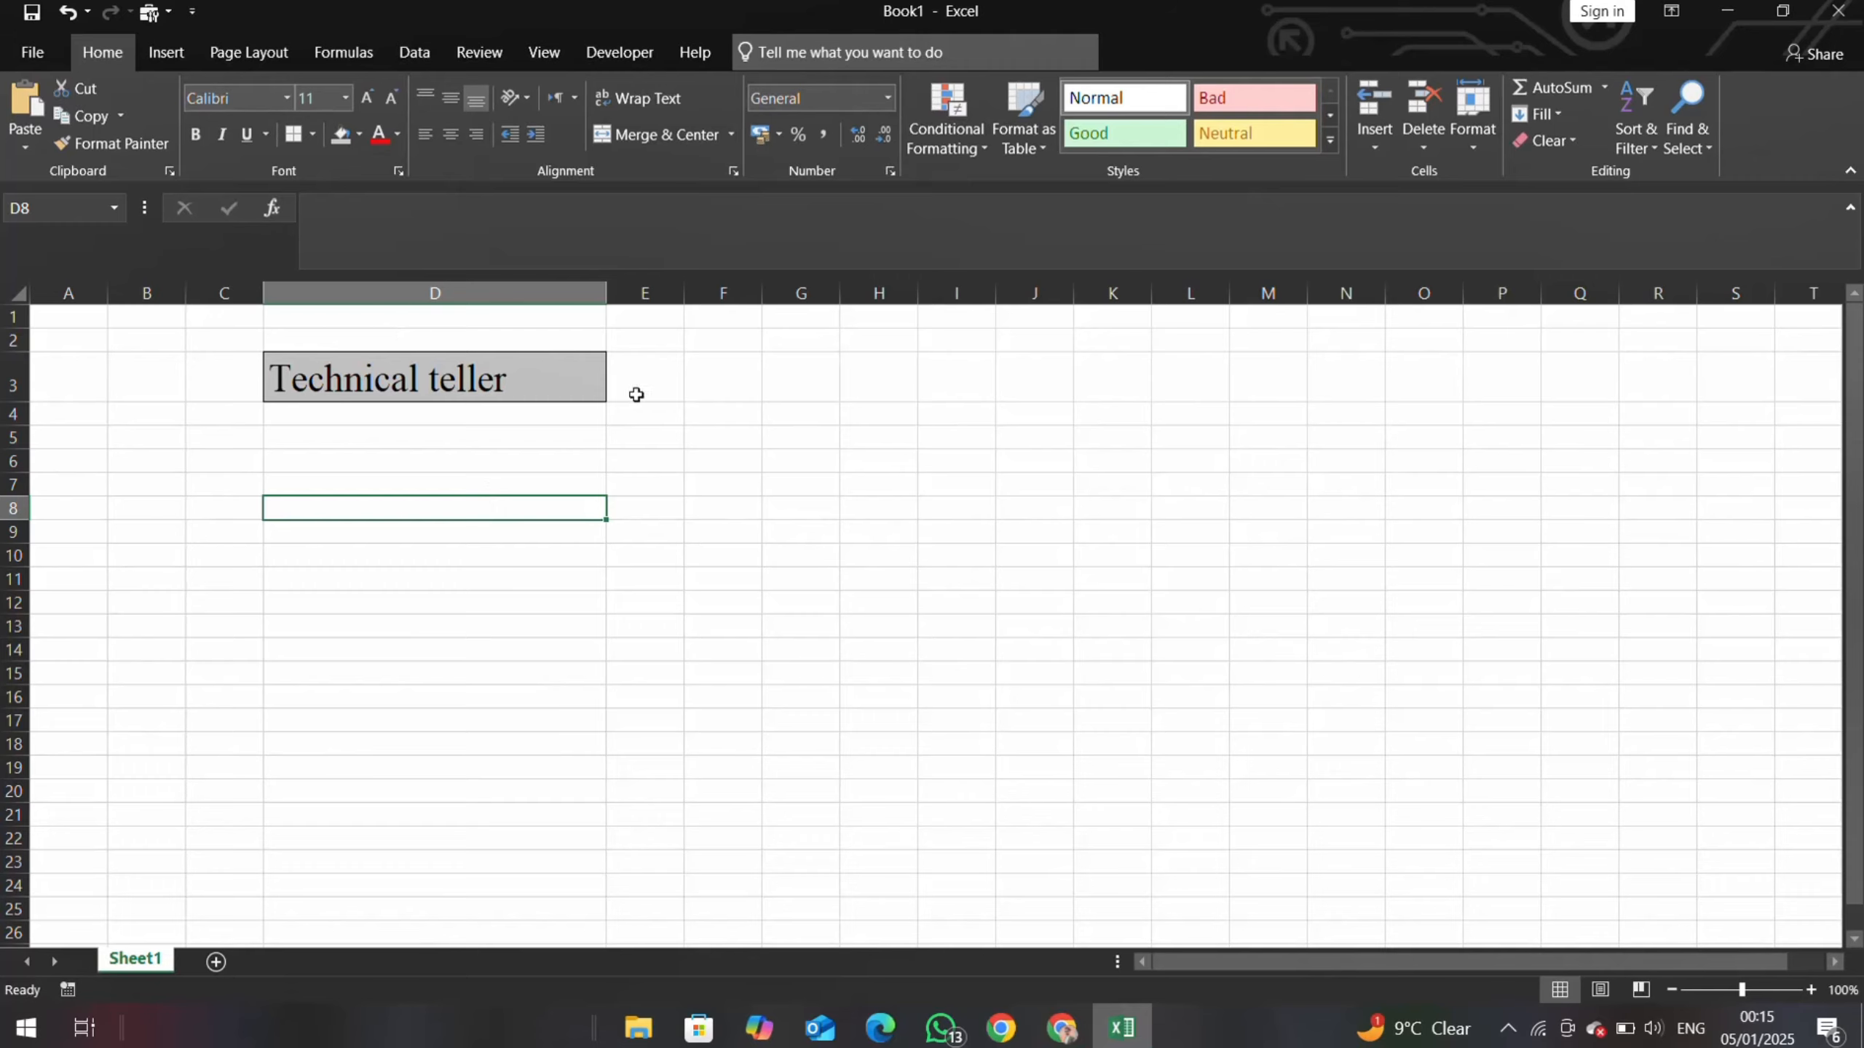
- Widen column D and increase the height of row 3 to enlarge the "Technical teller" cell
left_click_drag(607, 302, 767, 324)
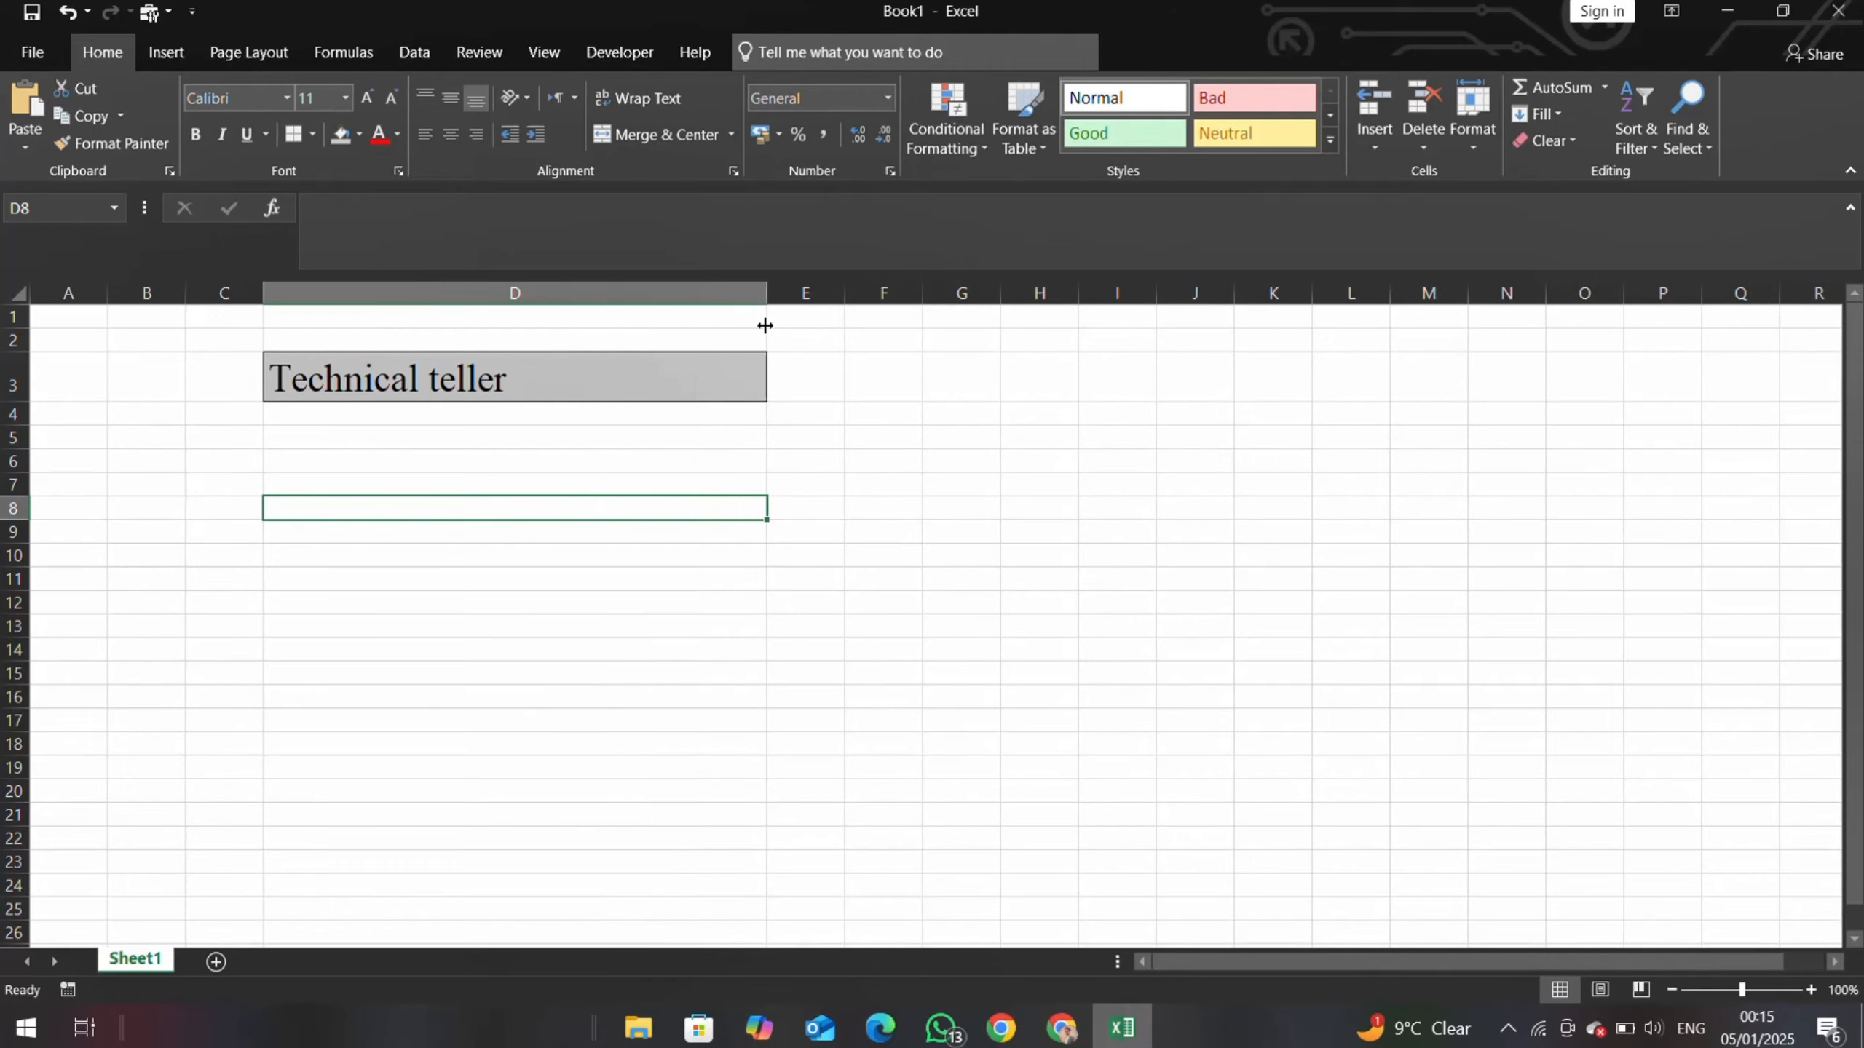
left_click(489, 379)
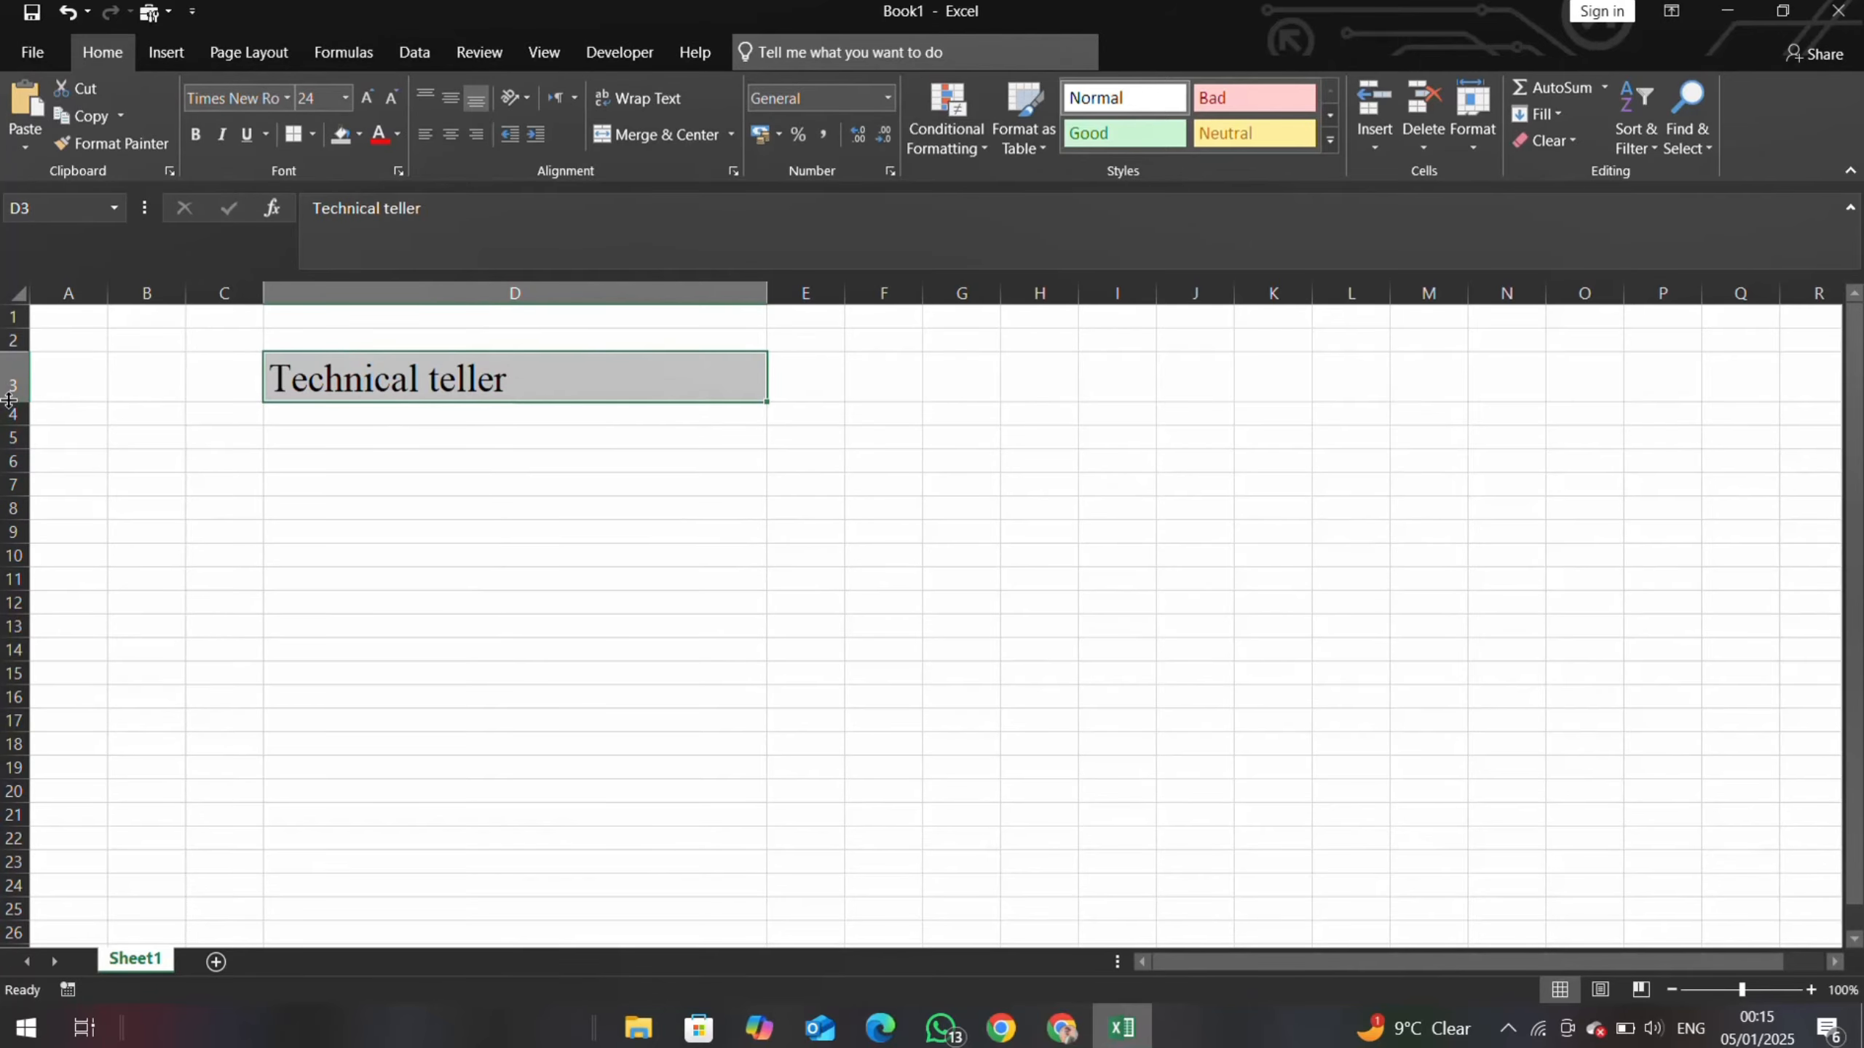
left_click_drag(8, 401, 9, 467)
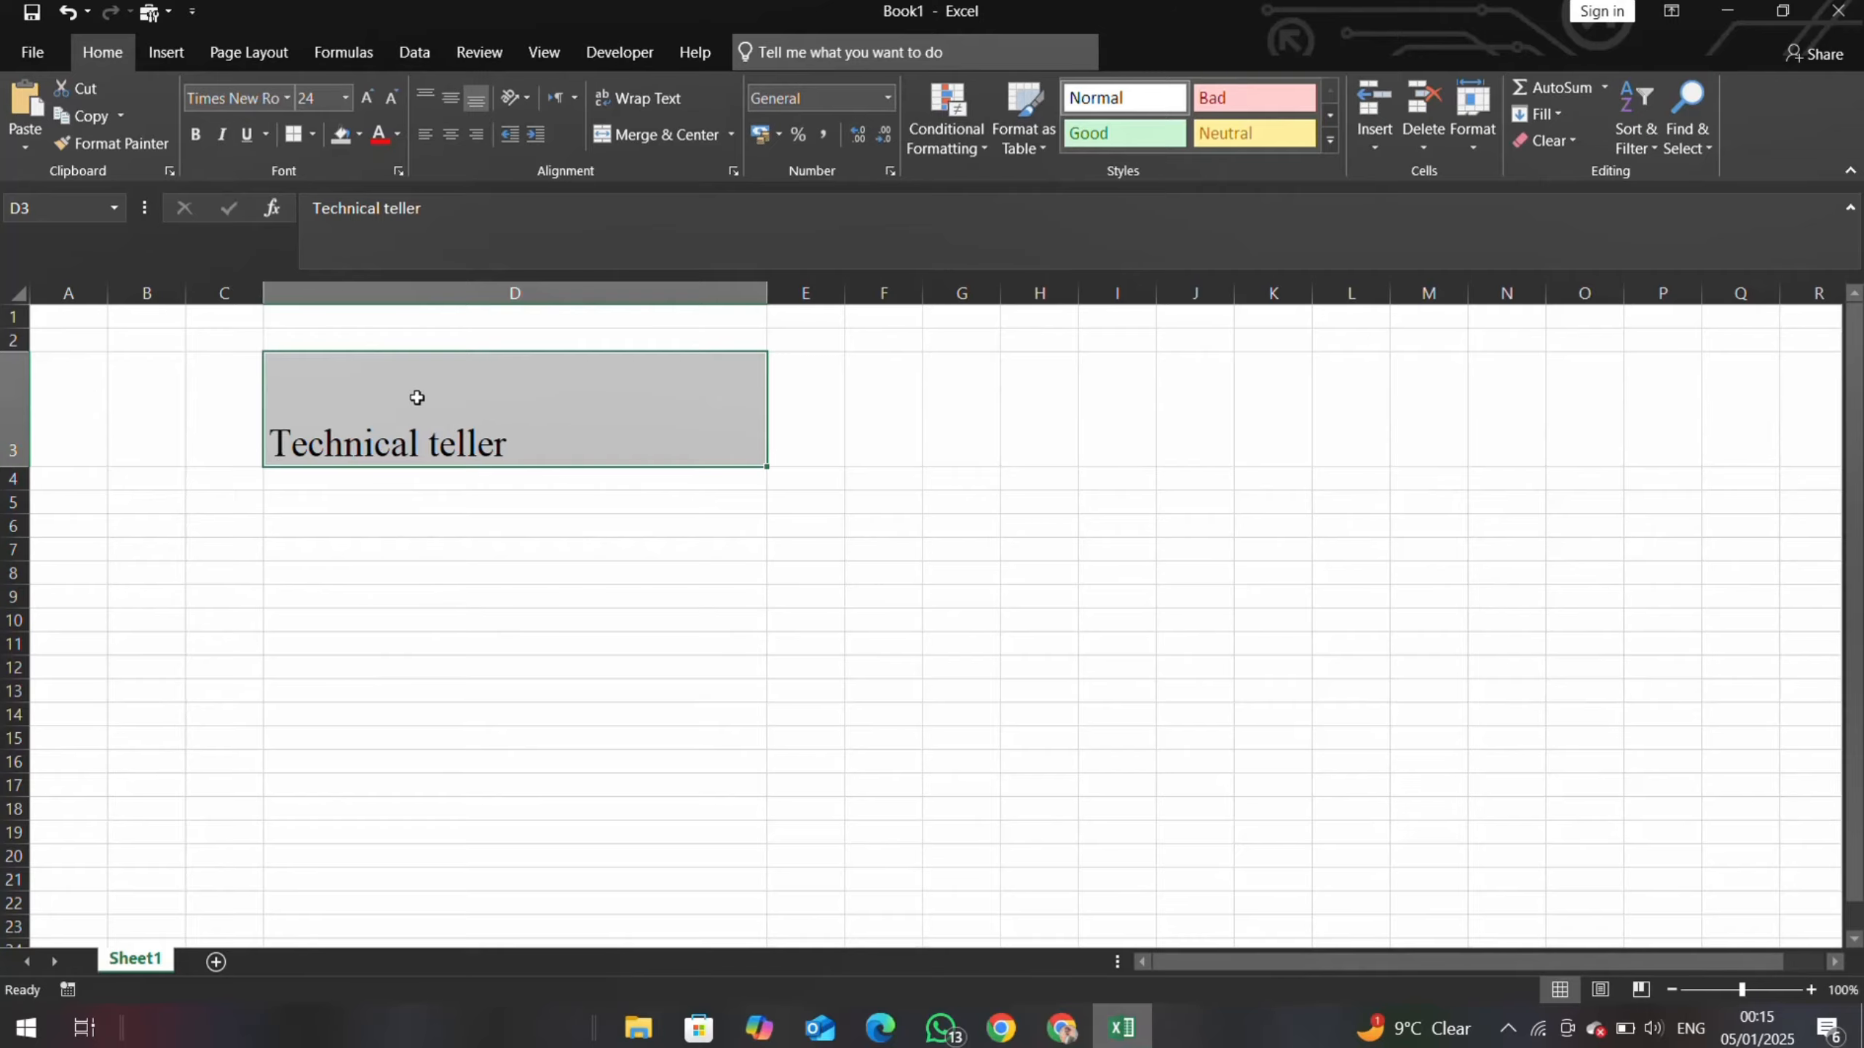
- Middle-align and horizontally centre the "Technical teller" text in cell D3, and deselect the cell
left_click(443, 104)
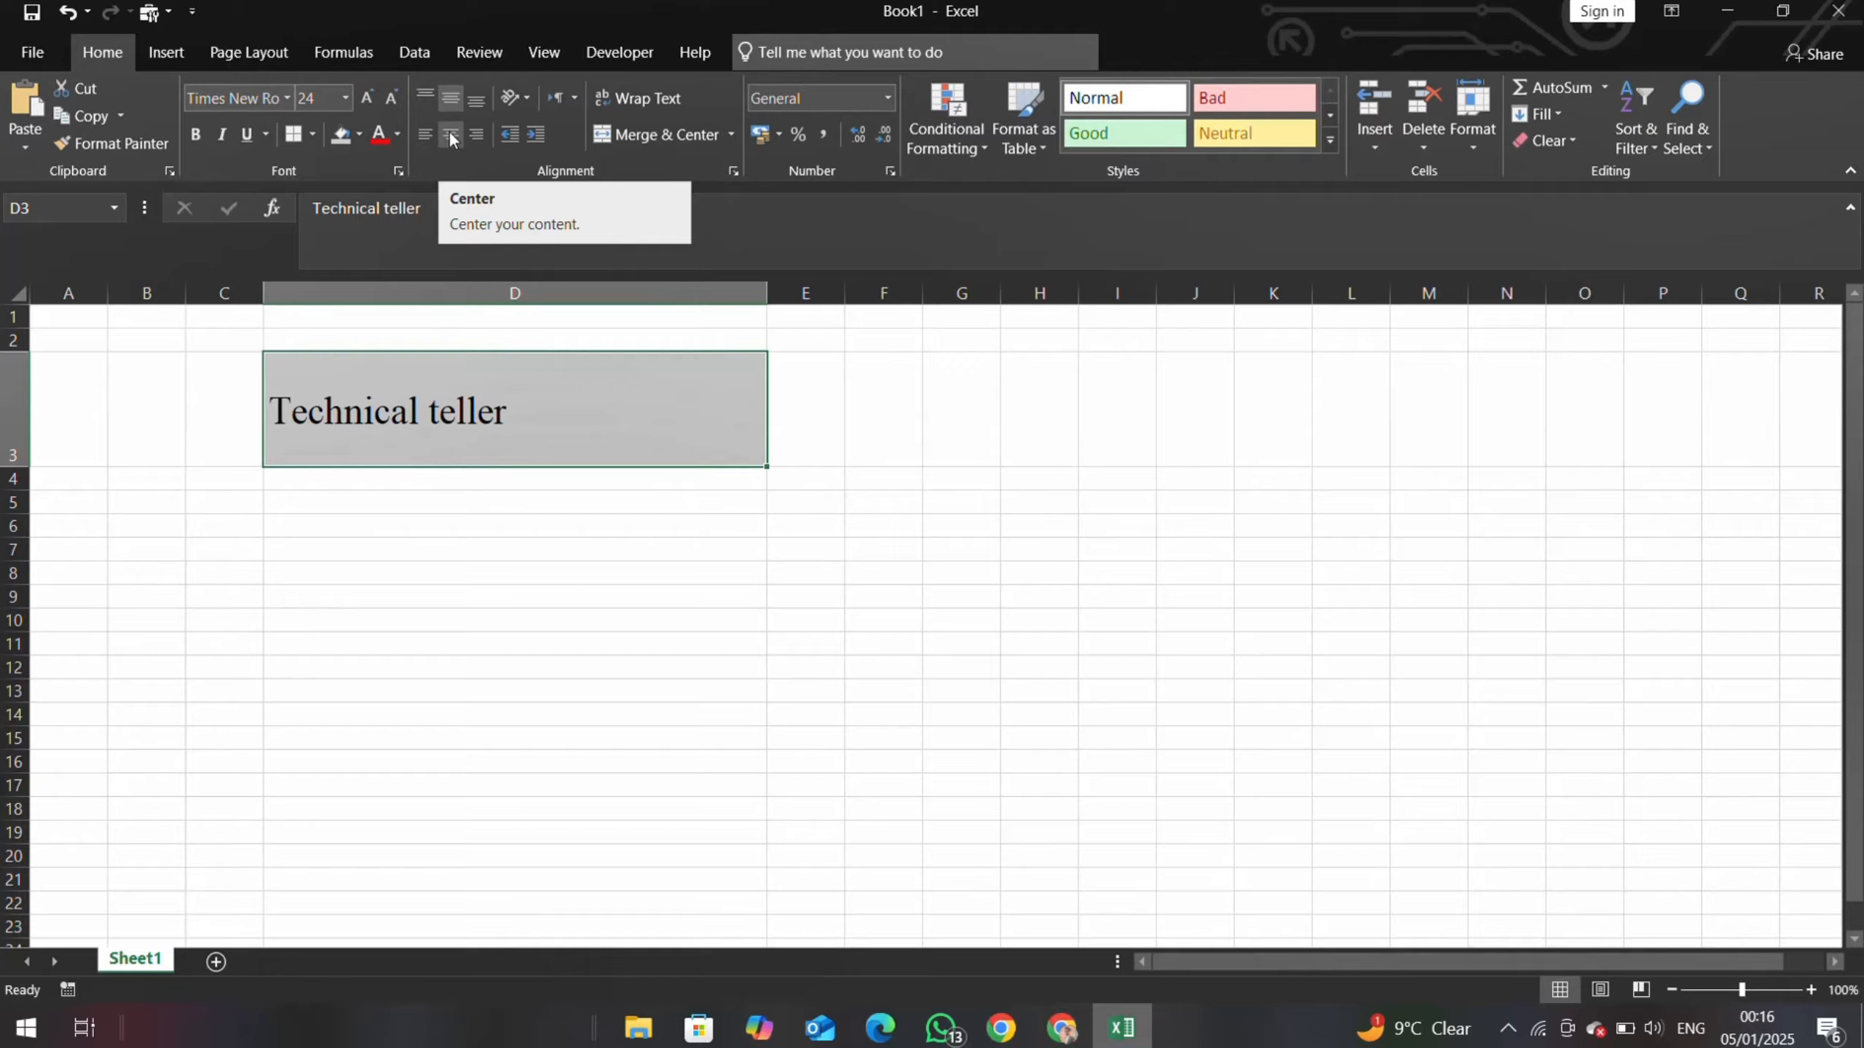
left_click(450, 134)
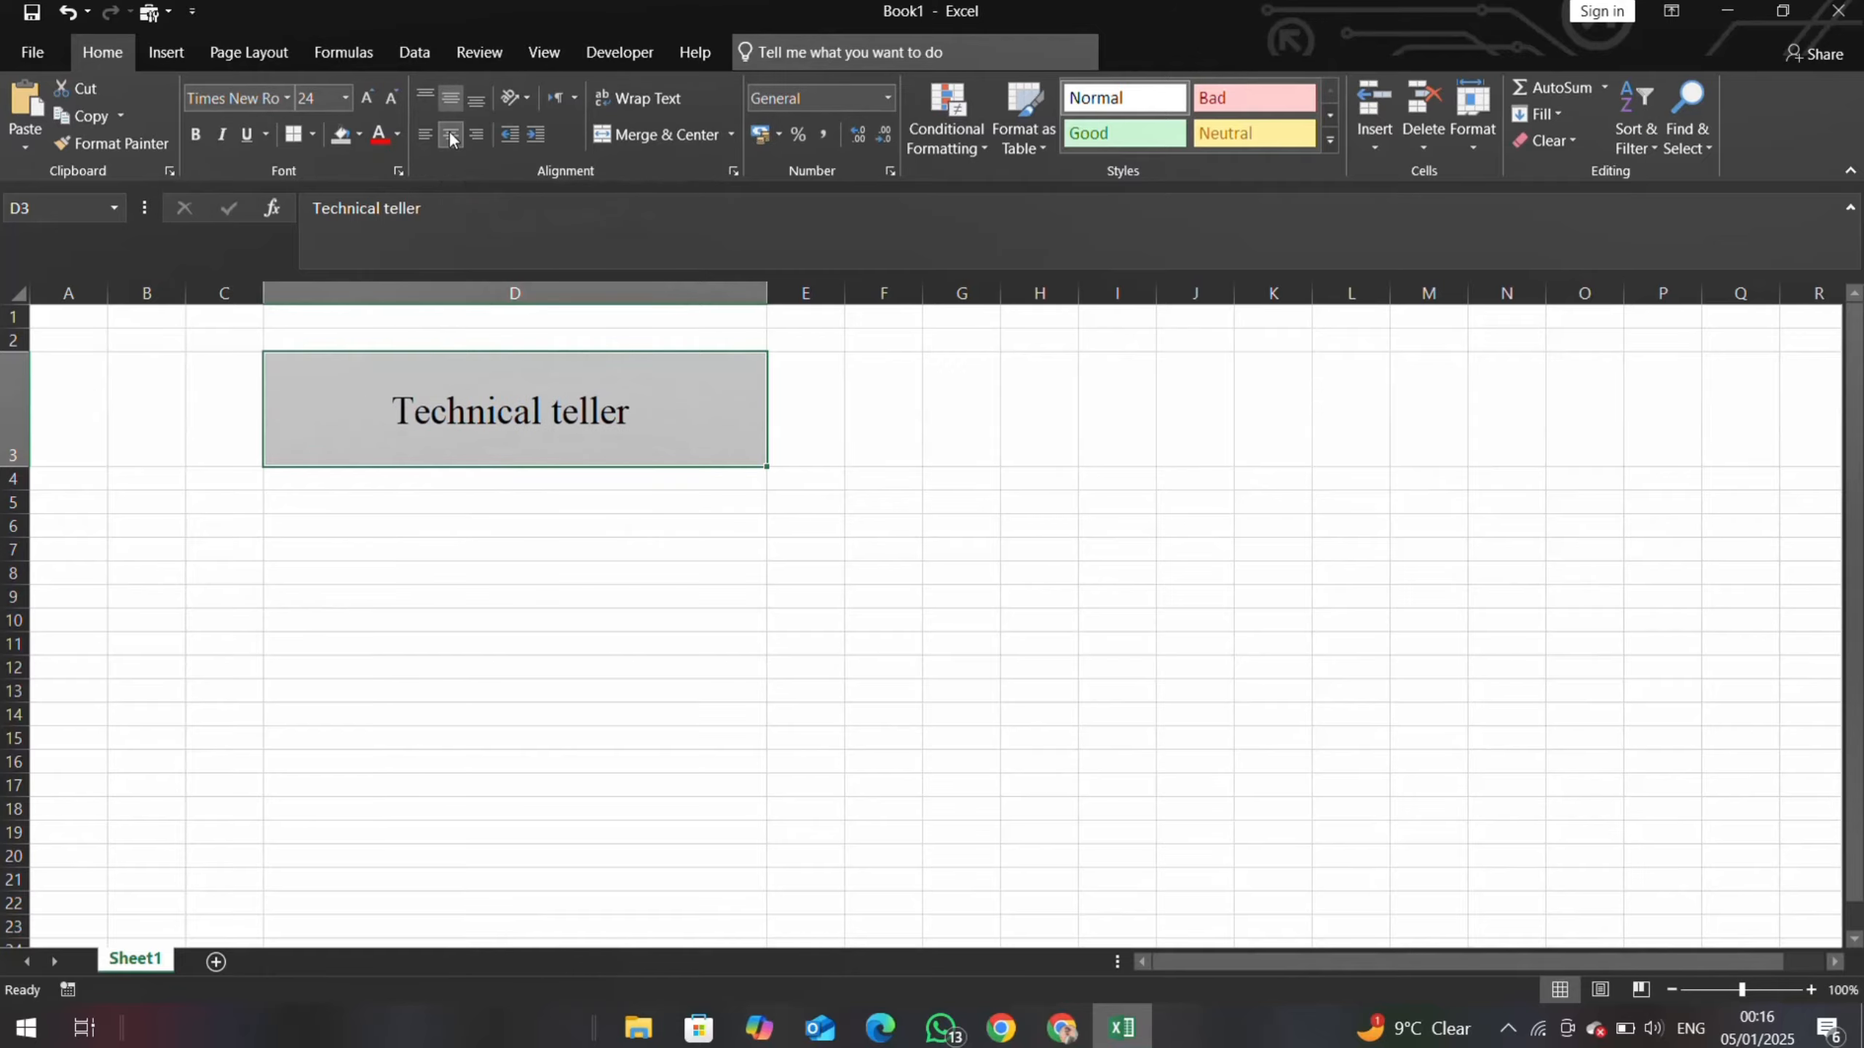
left_click(543, 541)
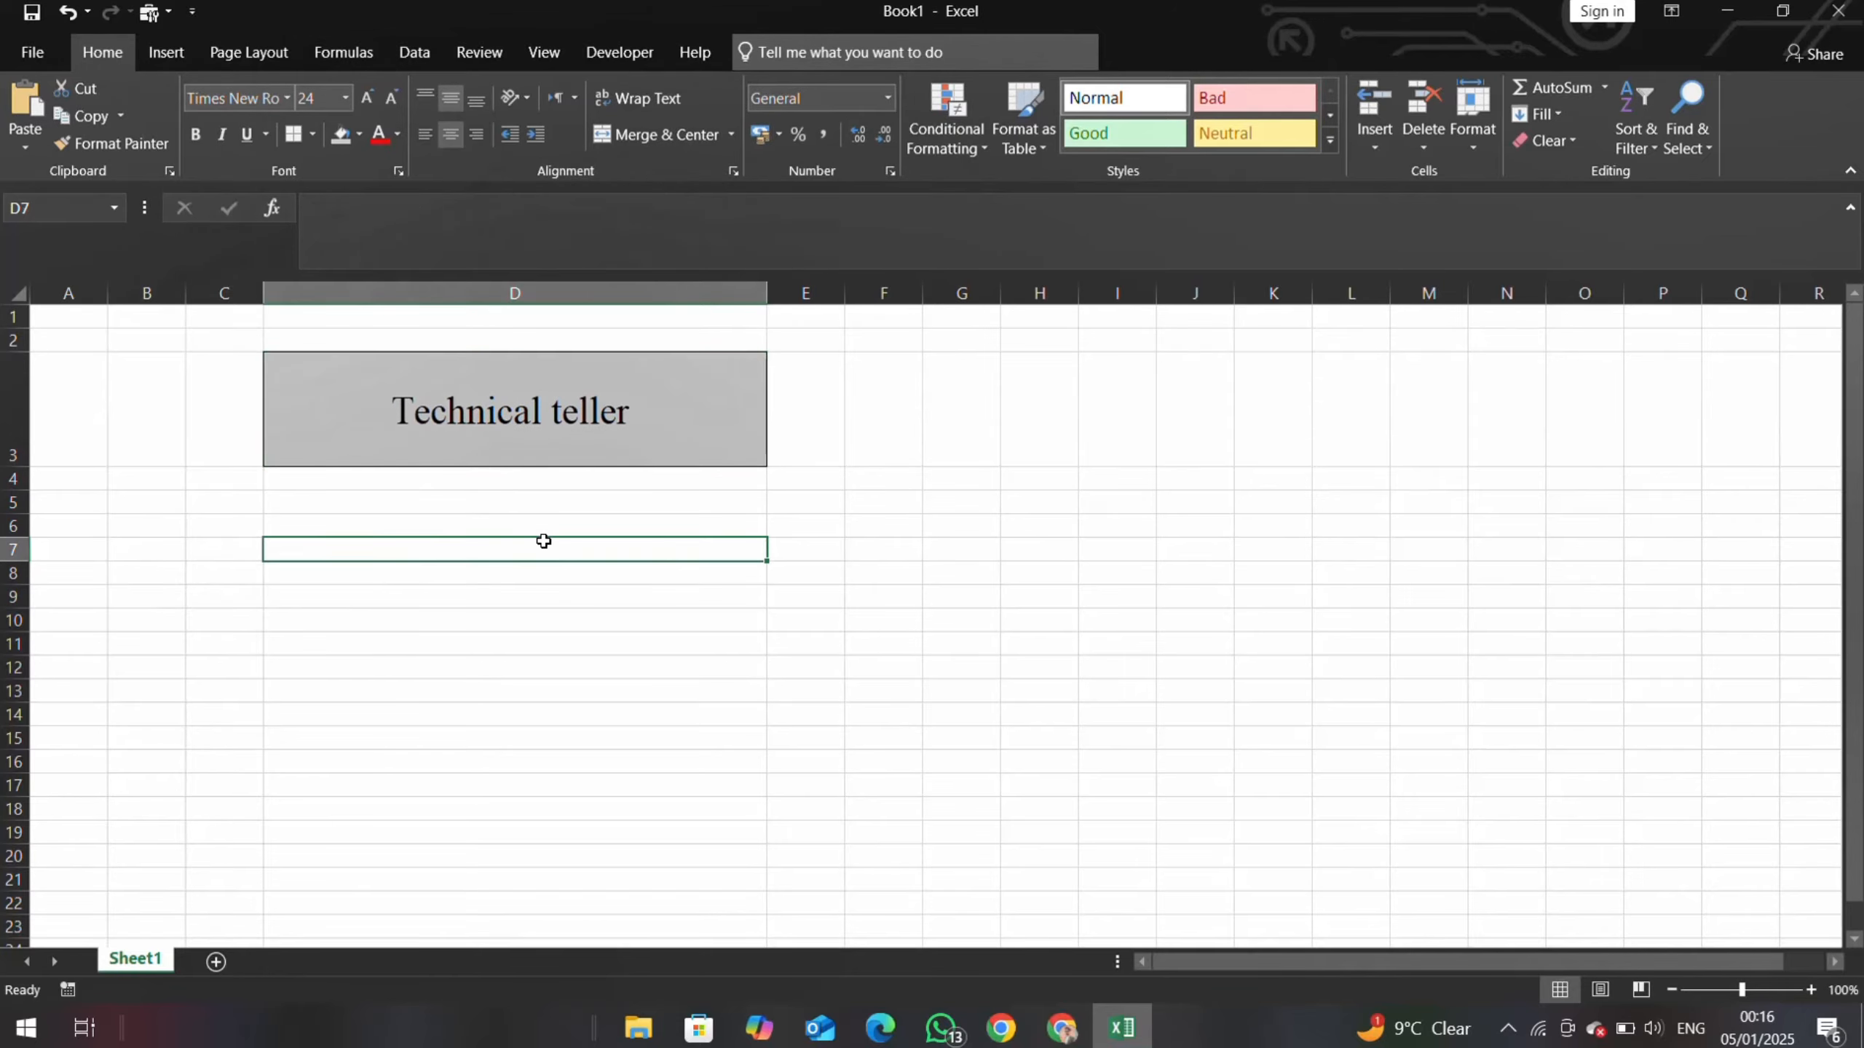
- Set the text direction of the empty cell D4 to Left-to-Right and switch it to Right-to-Left
left_click(477, 478)
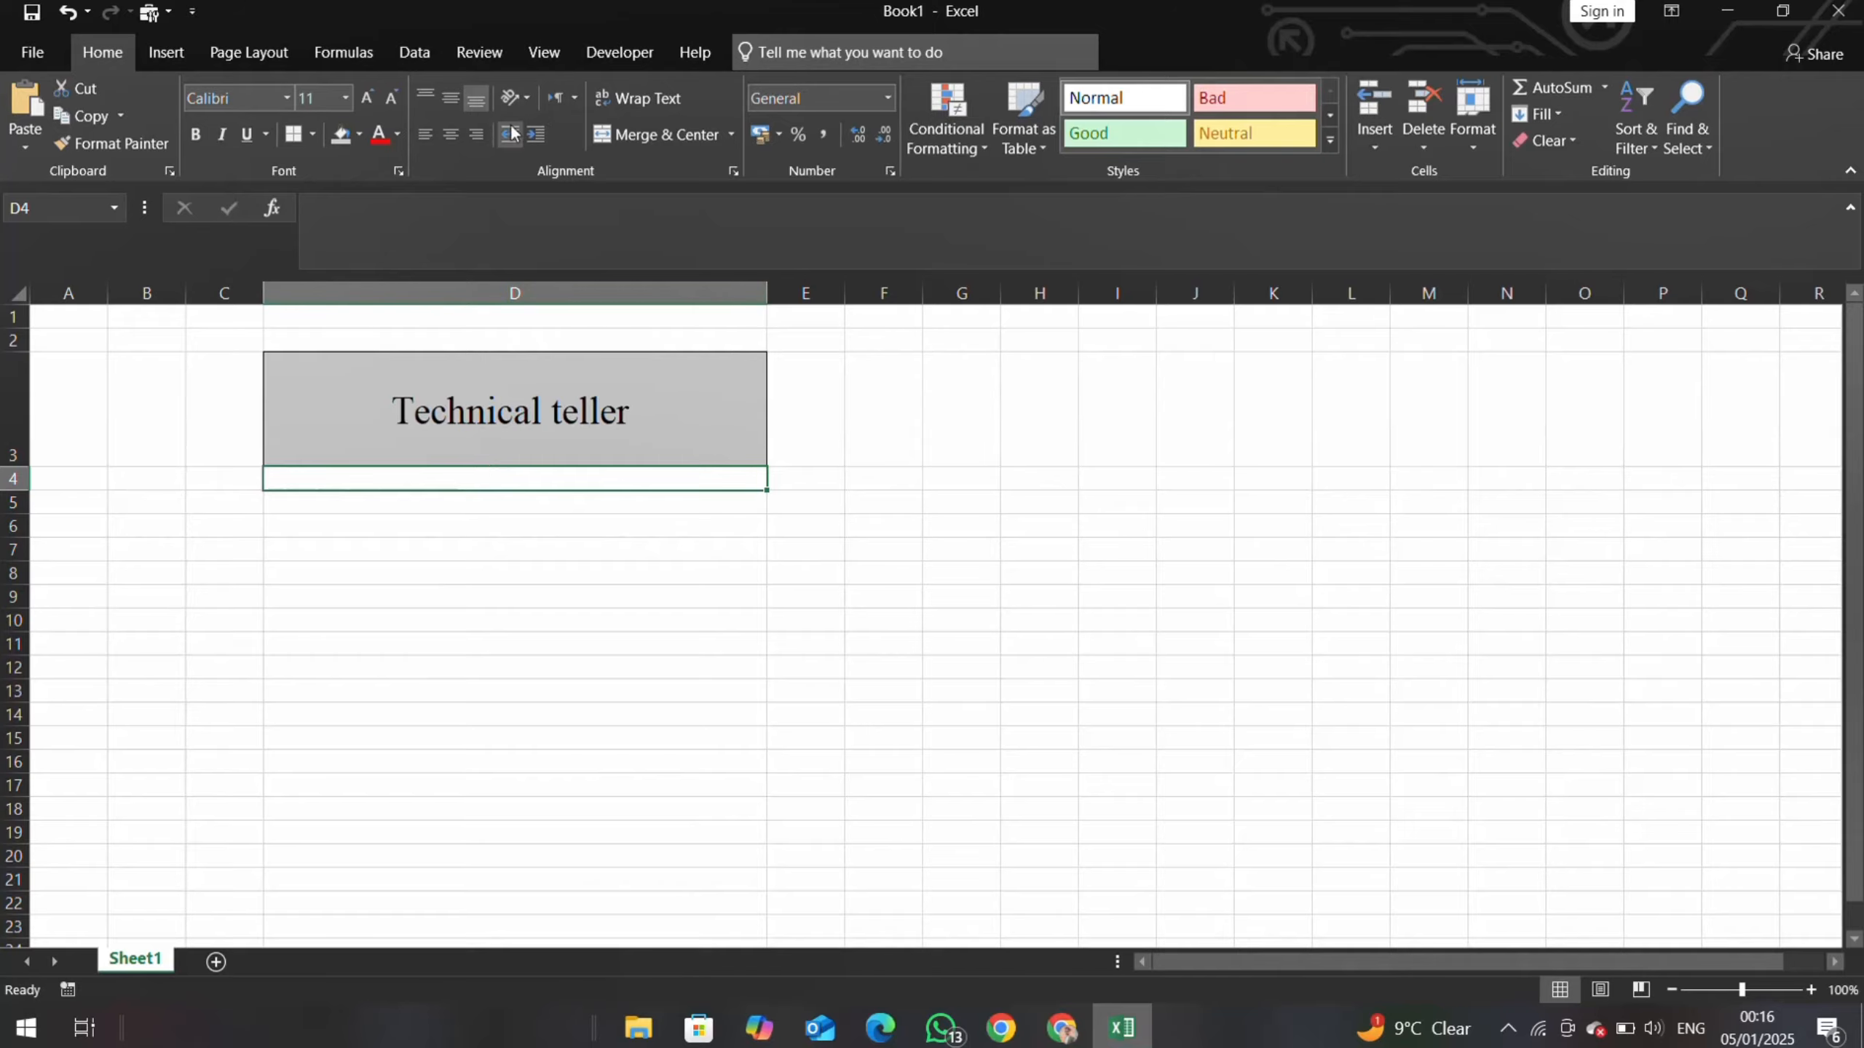
left_click(576, 101)
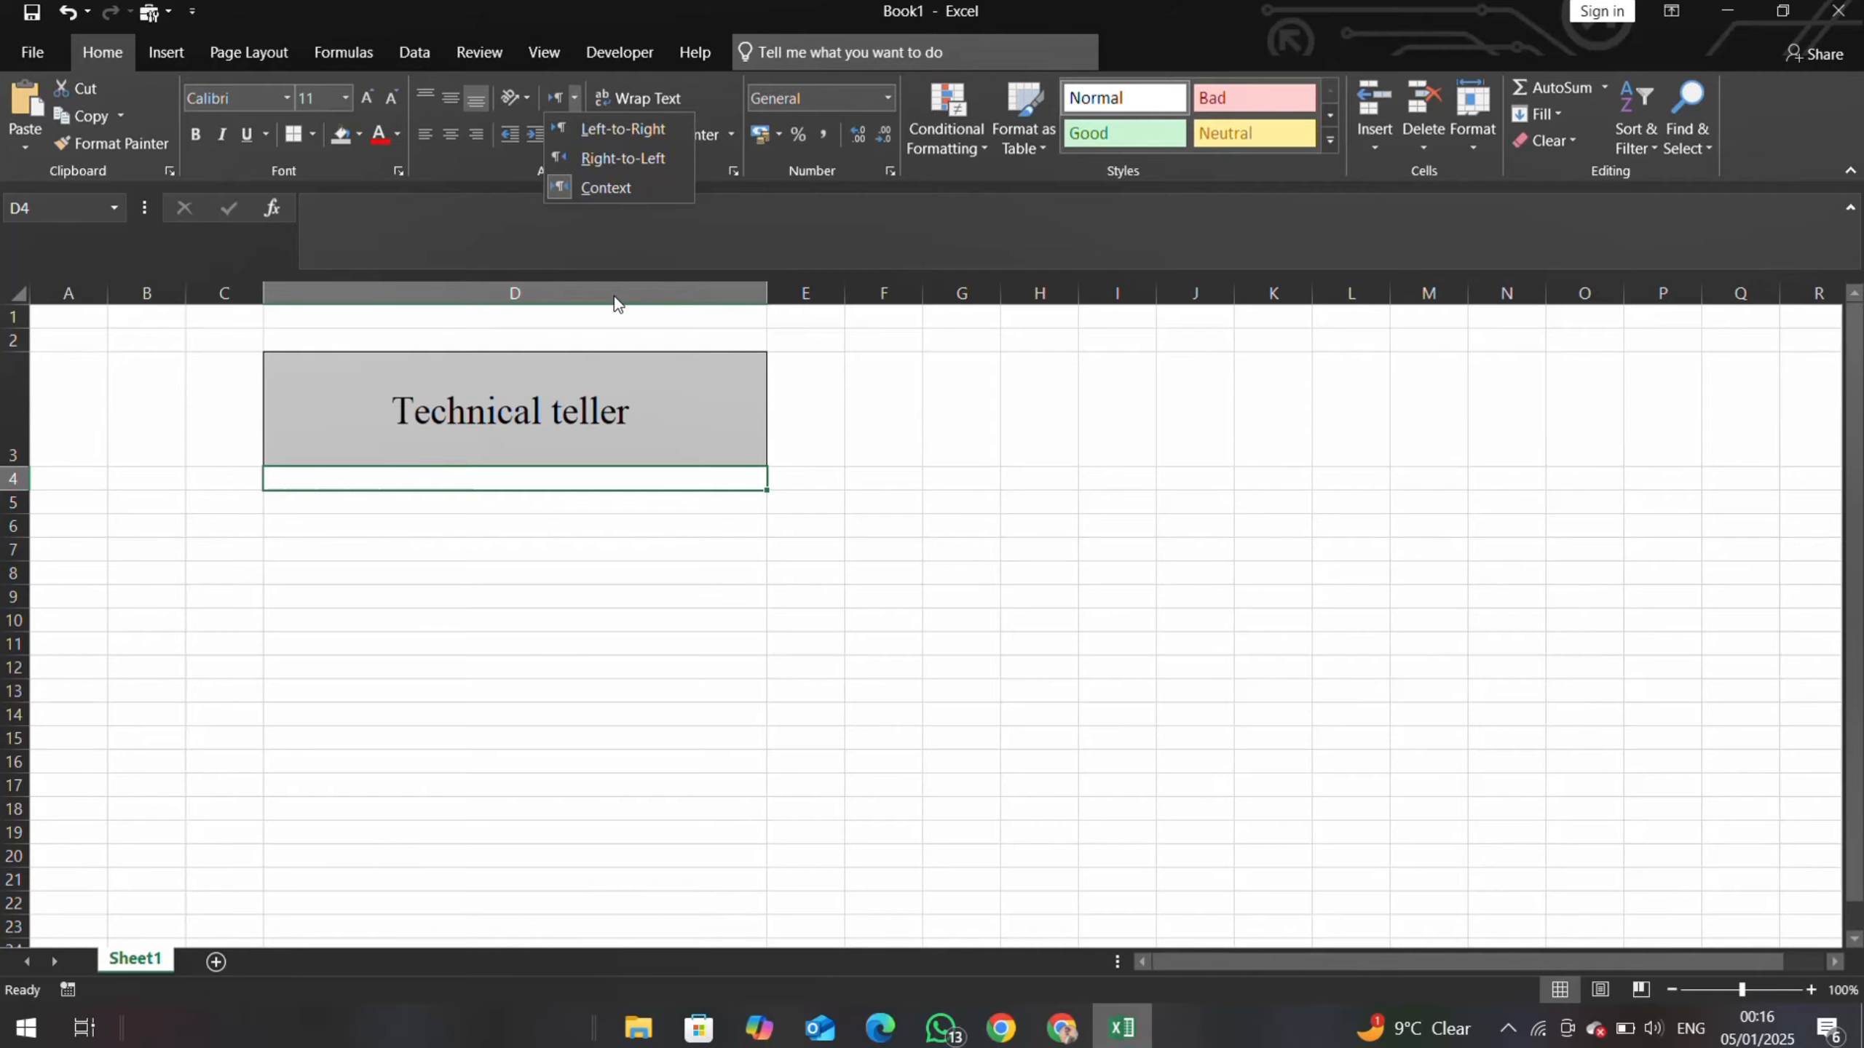
left_click(629, 131)
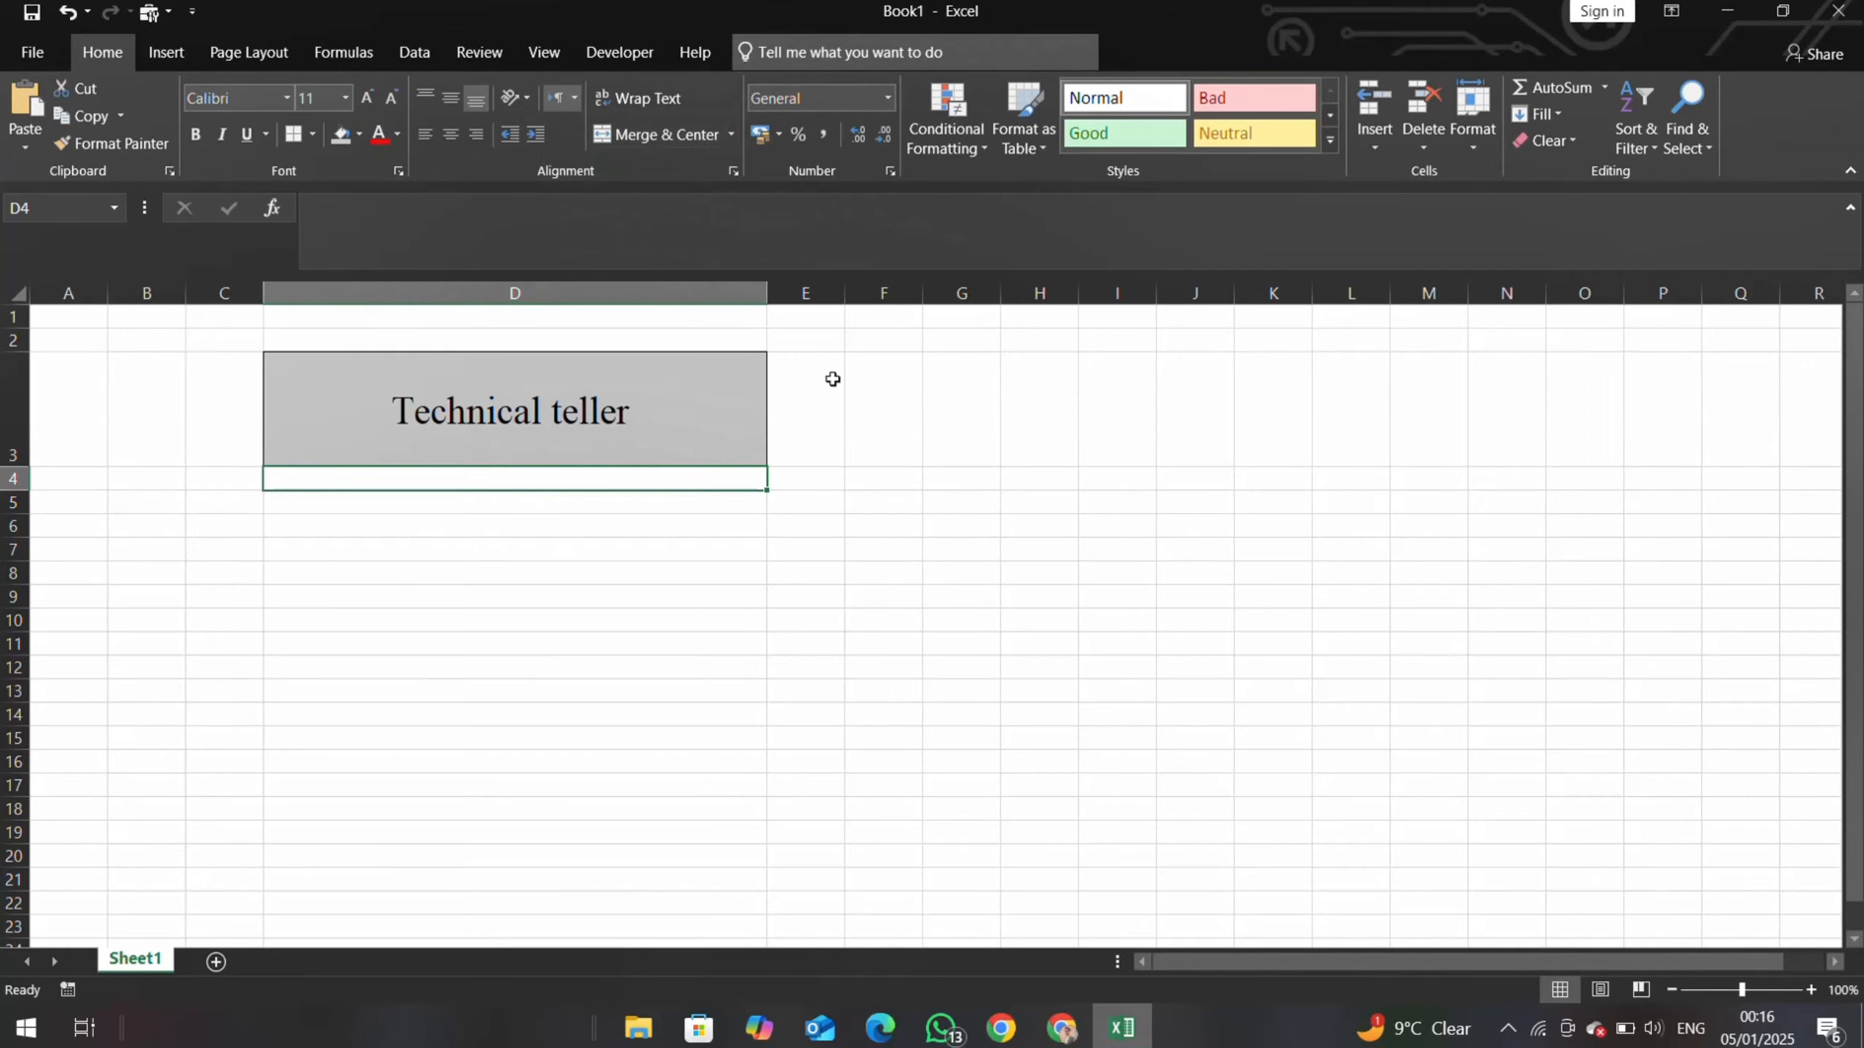
left_click(576, 99)
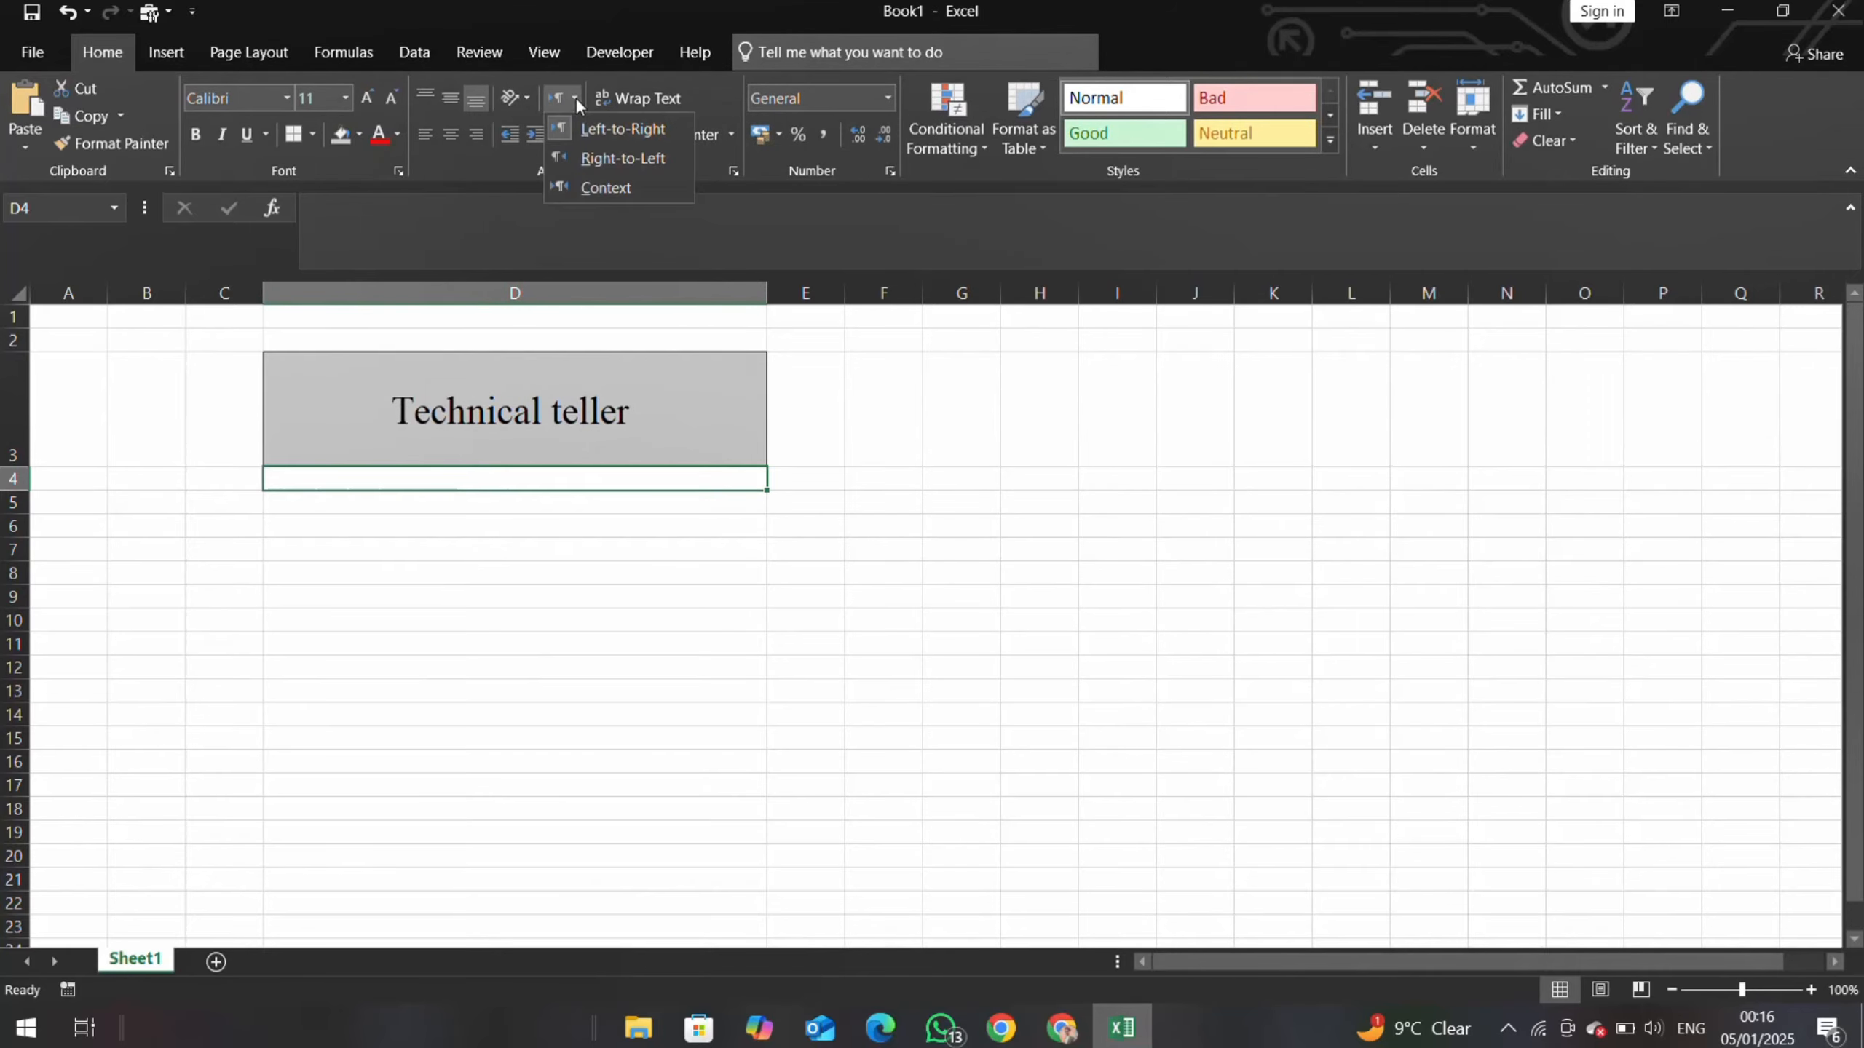
left_click(579, 155)
- Try entering the sample text "cxcxcx" in cell H3 and discard the entry
left_click(1016, 458)
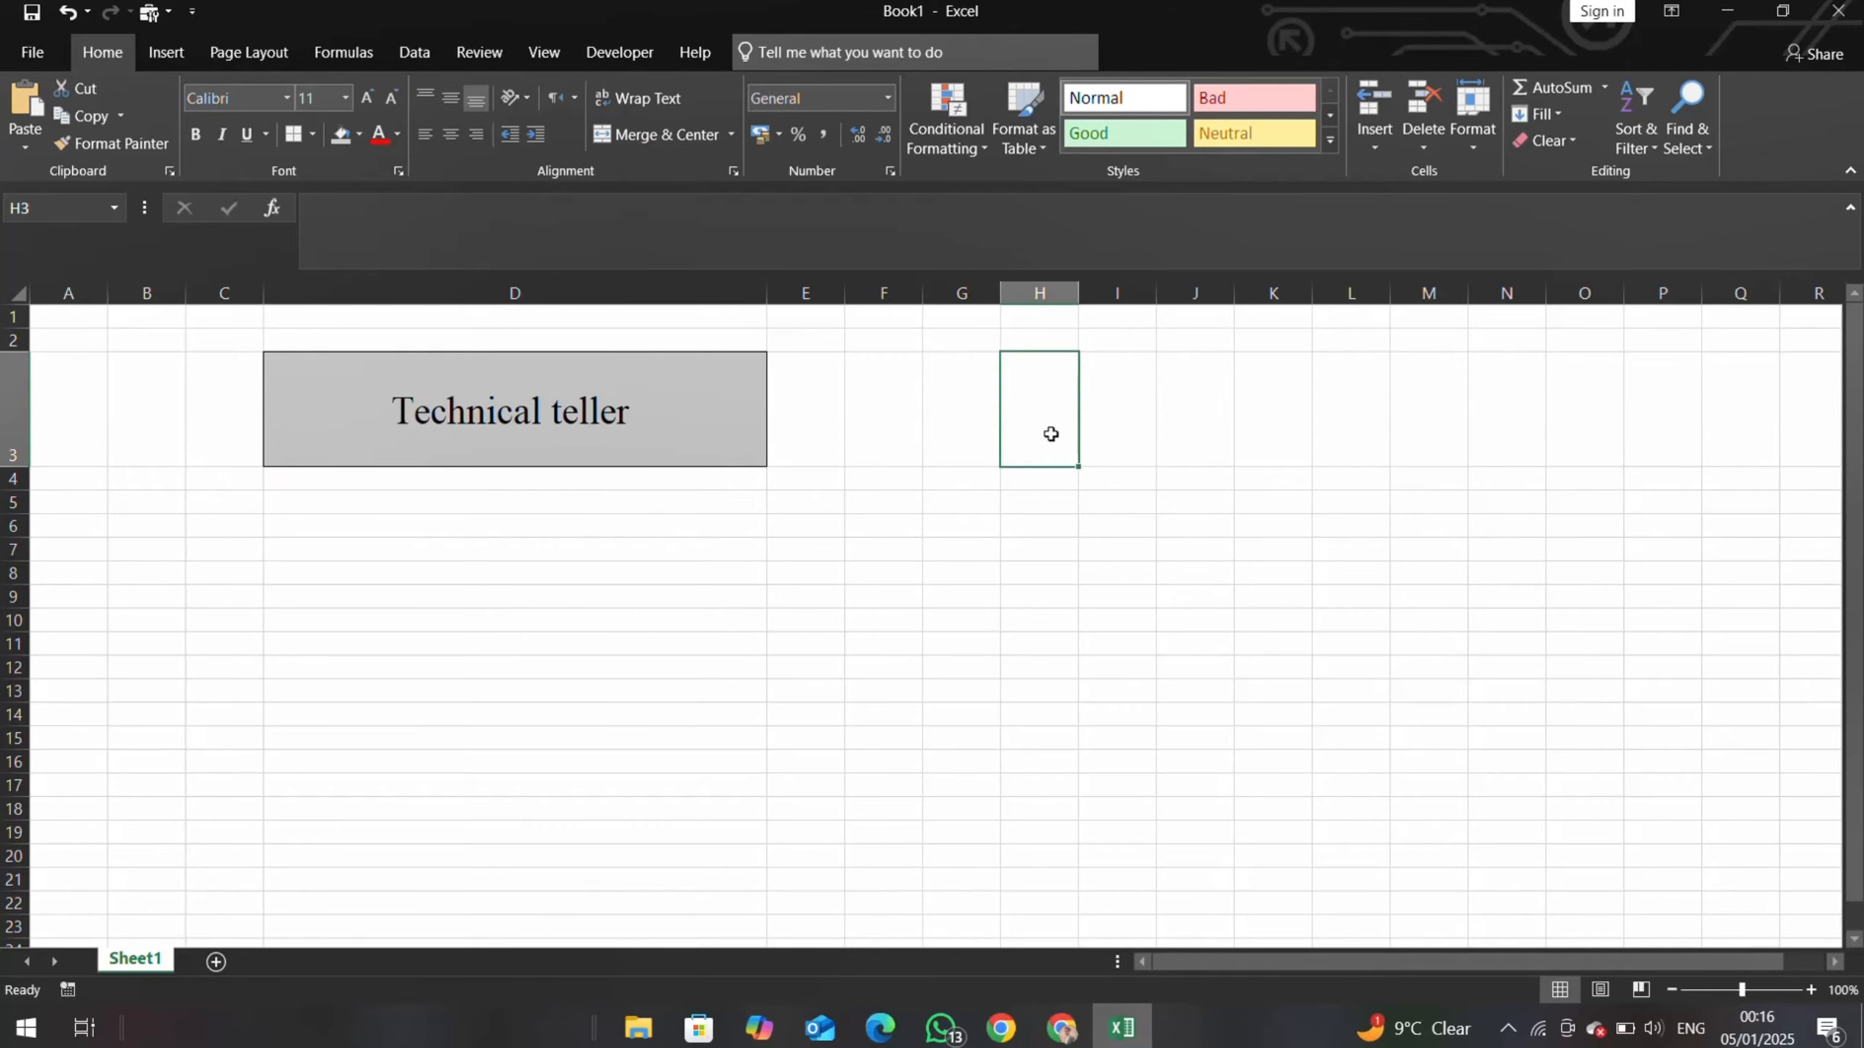
type("cxcxcx")
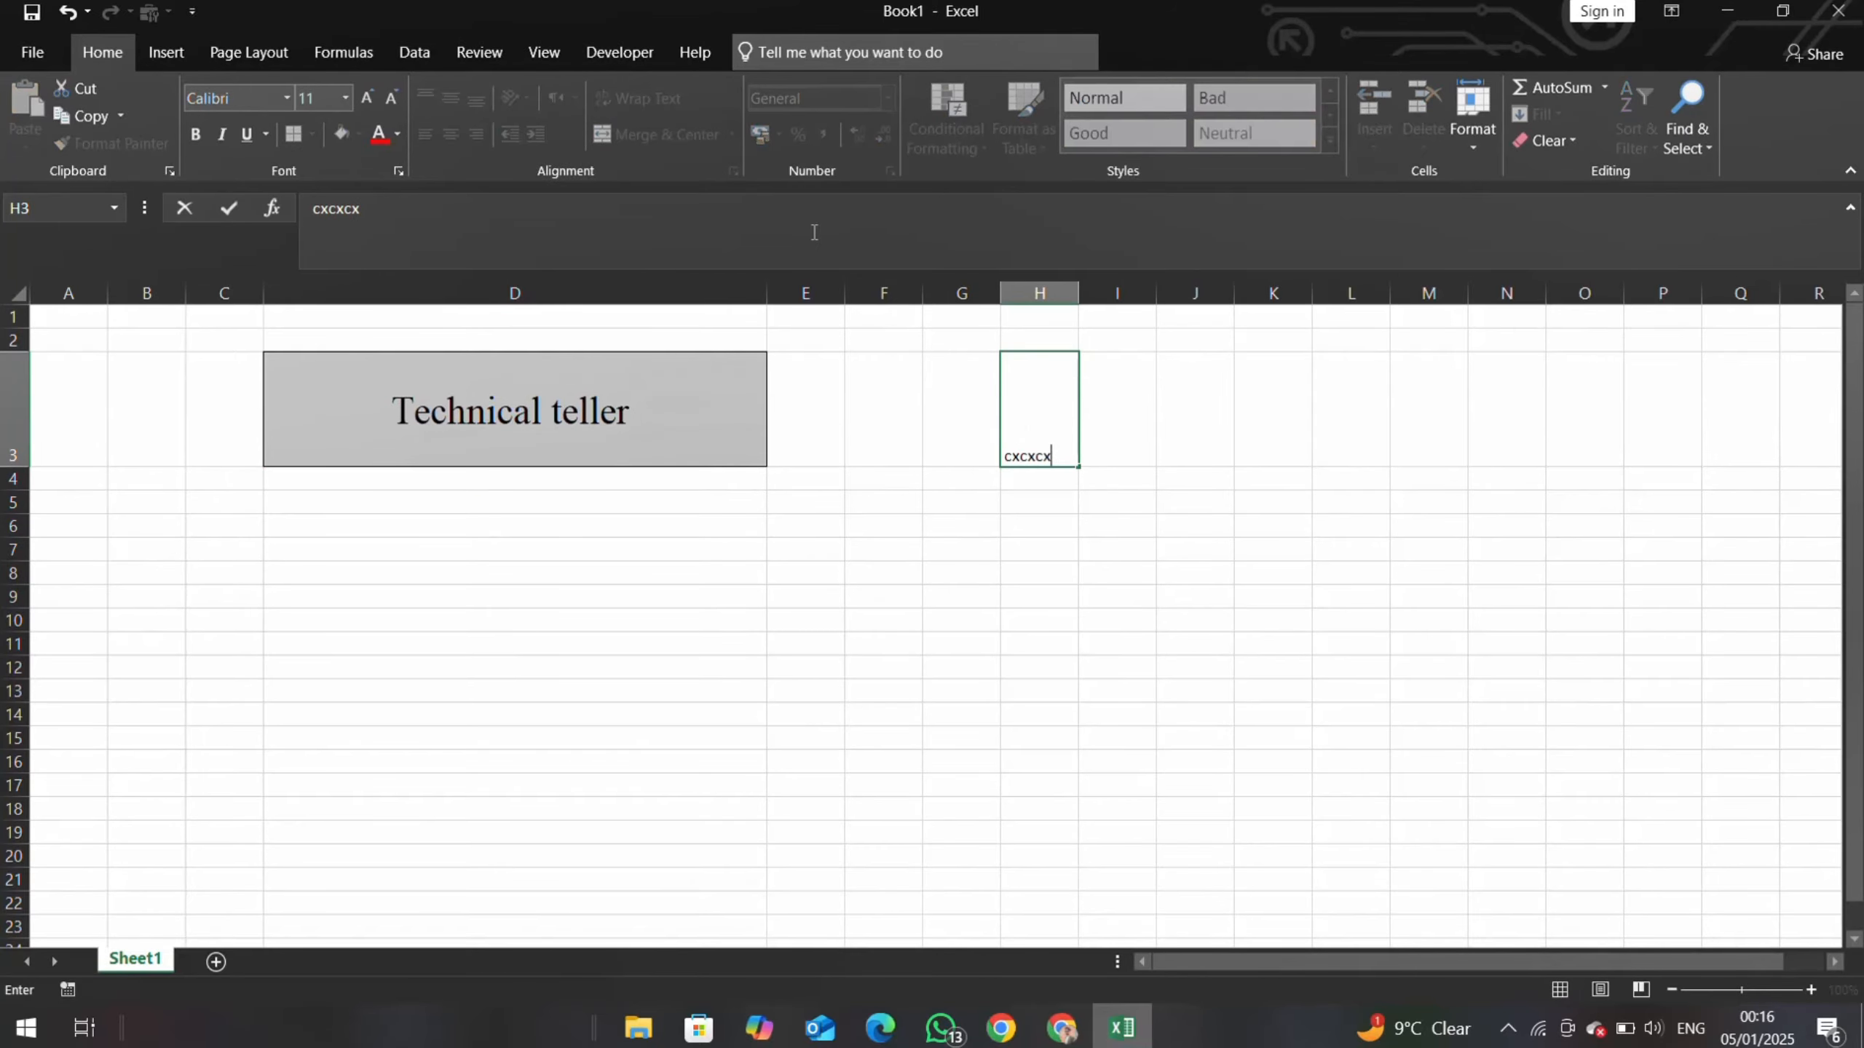
key("Escape")
left_click(477, 607)
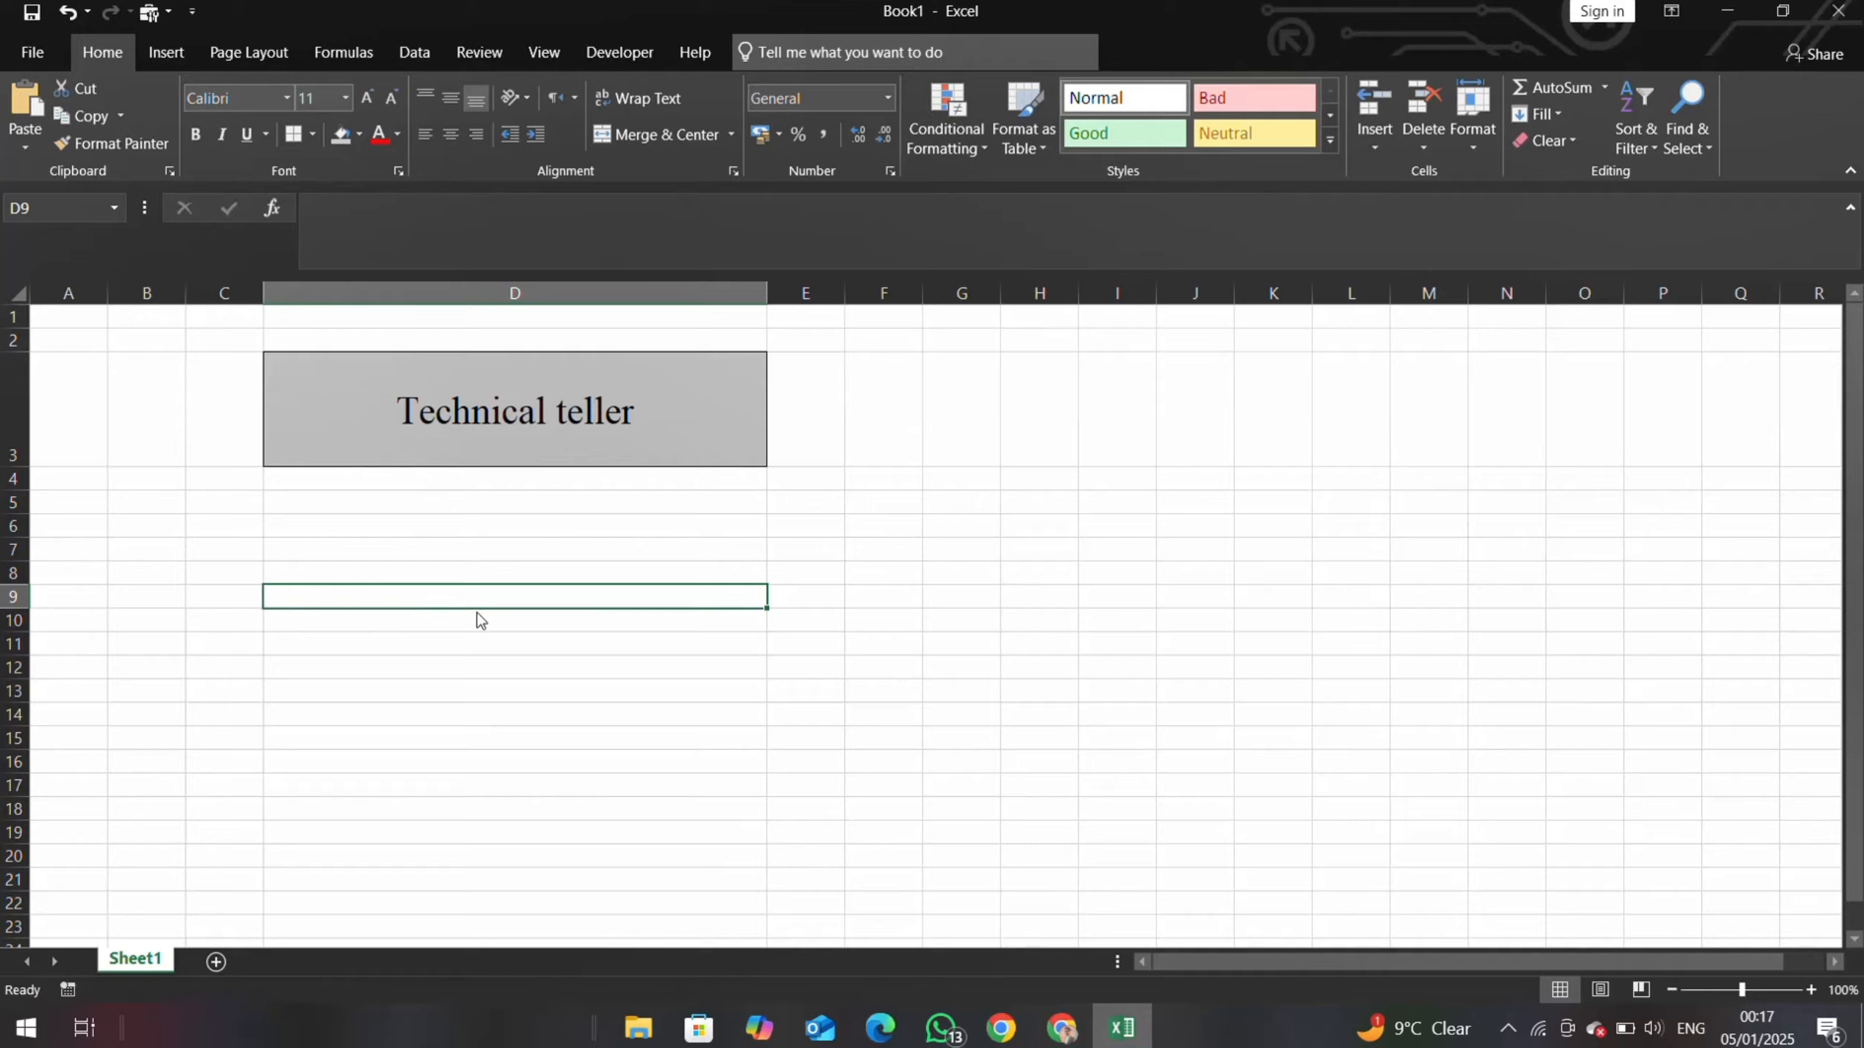
left_click(520, 101)
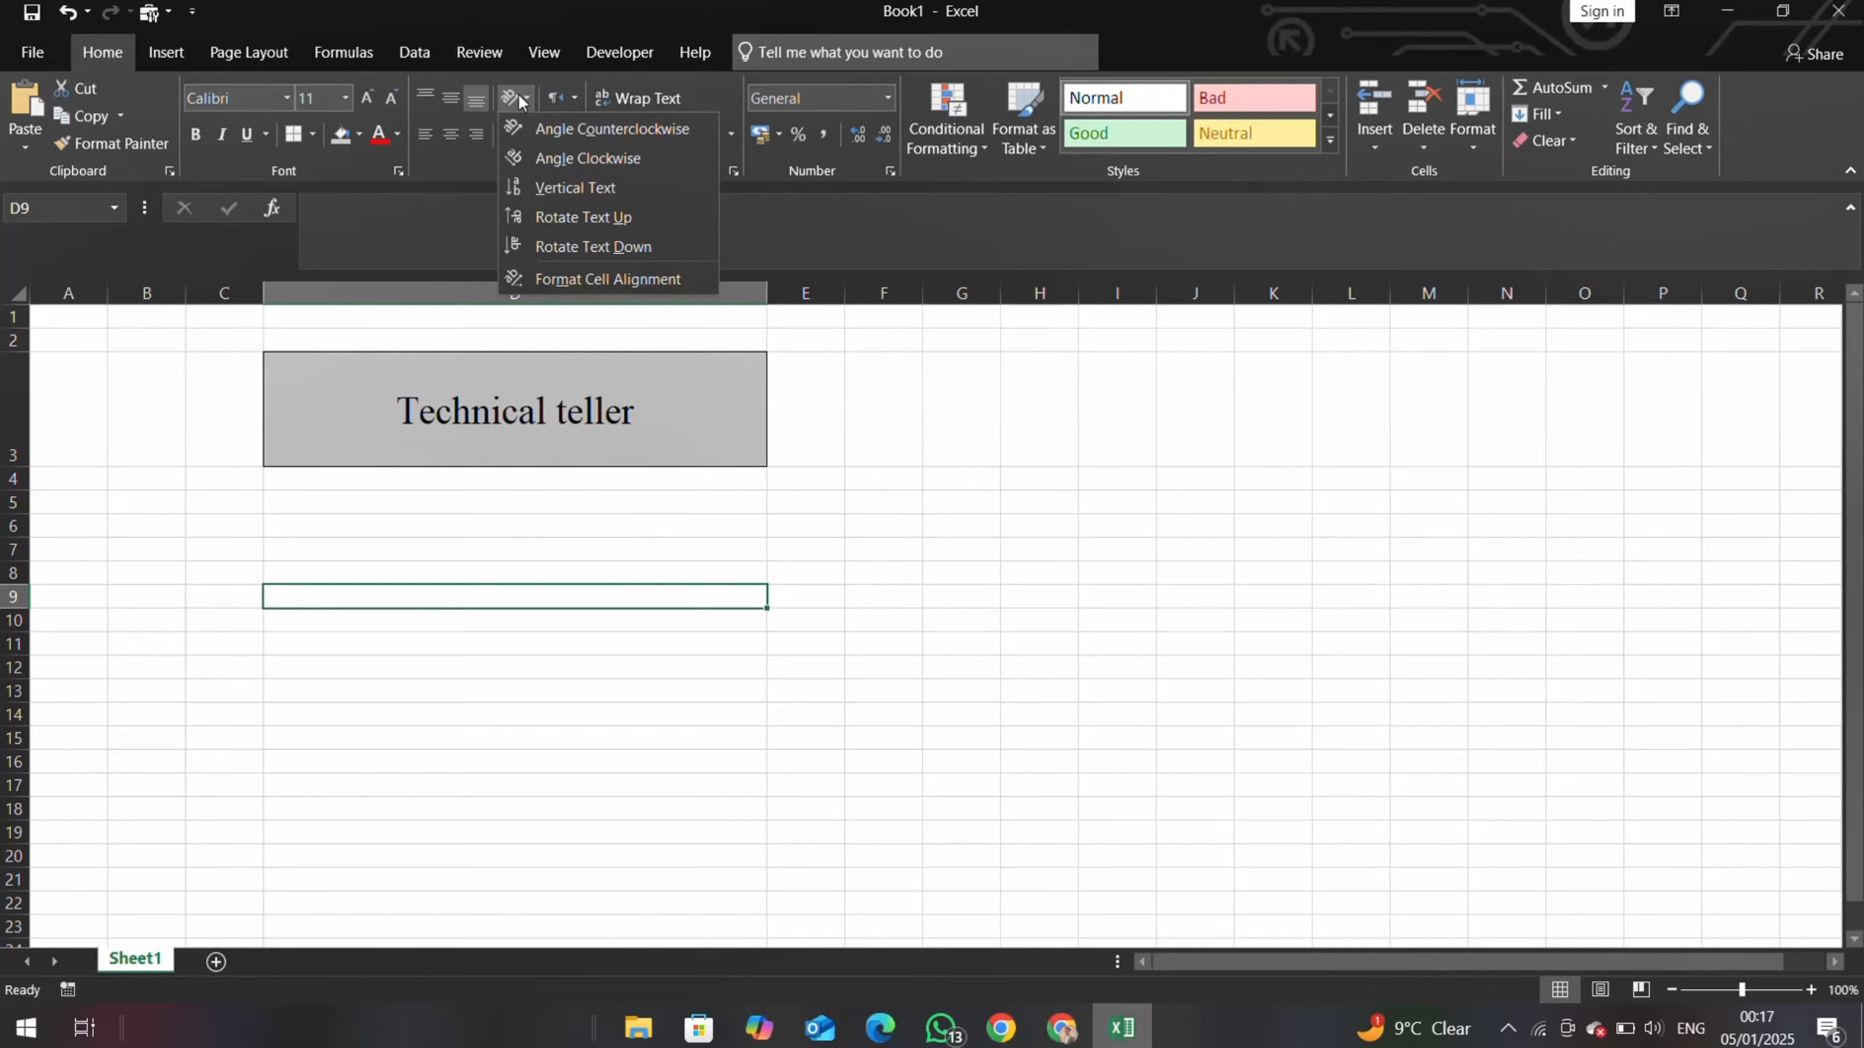
left_click(538, 128)
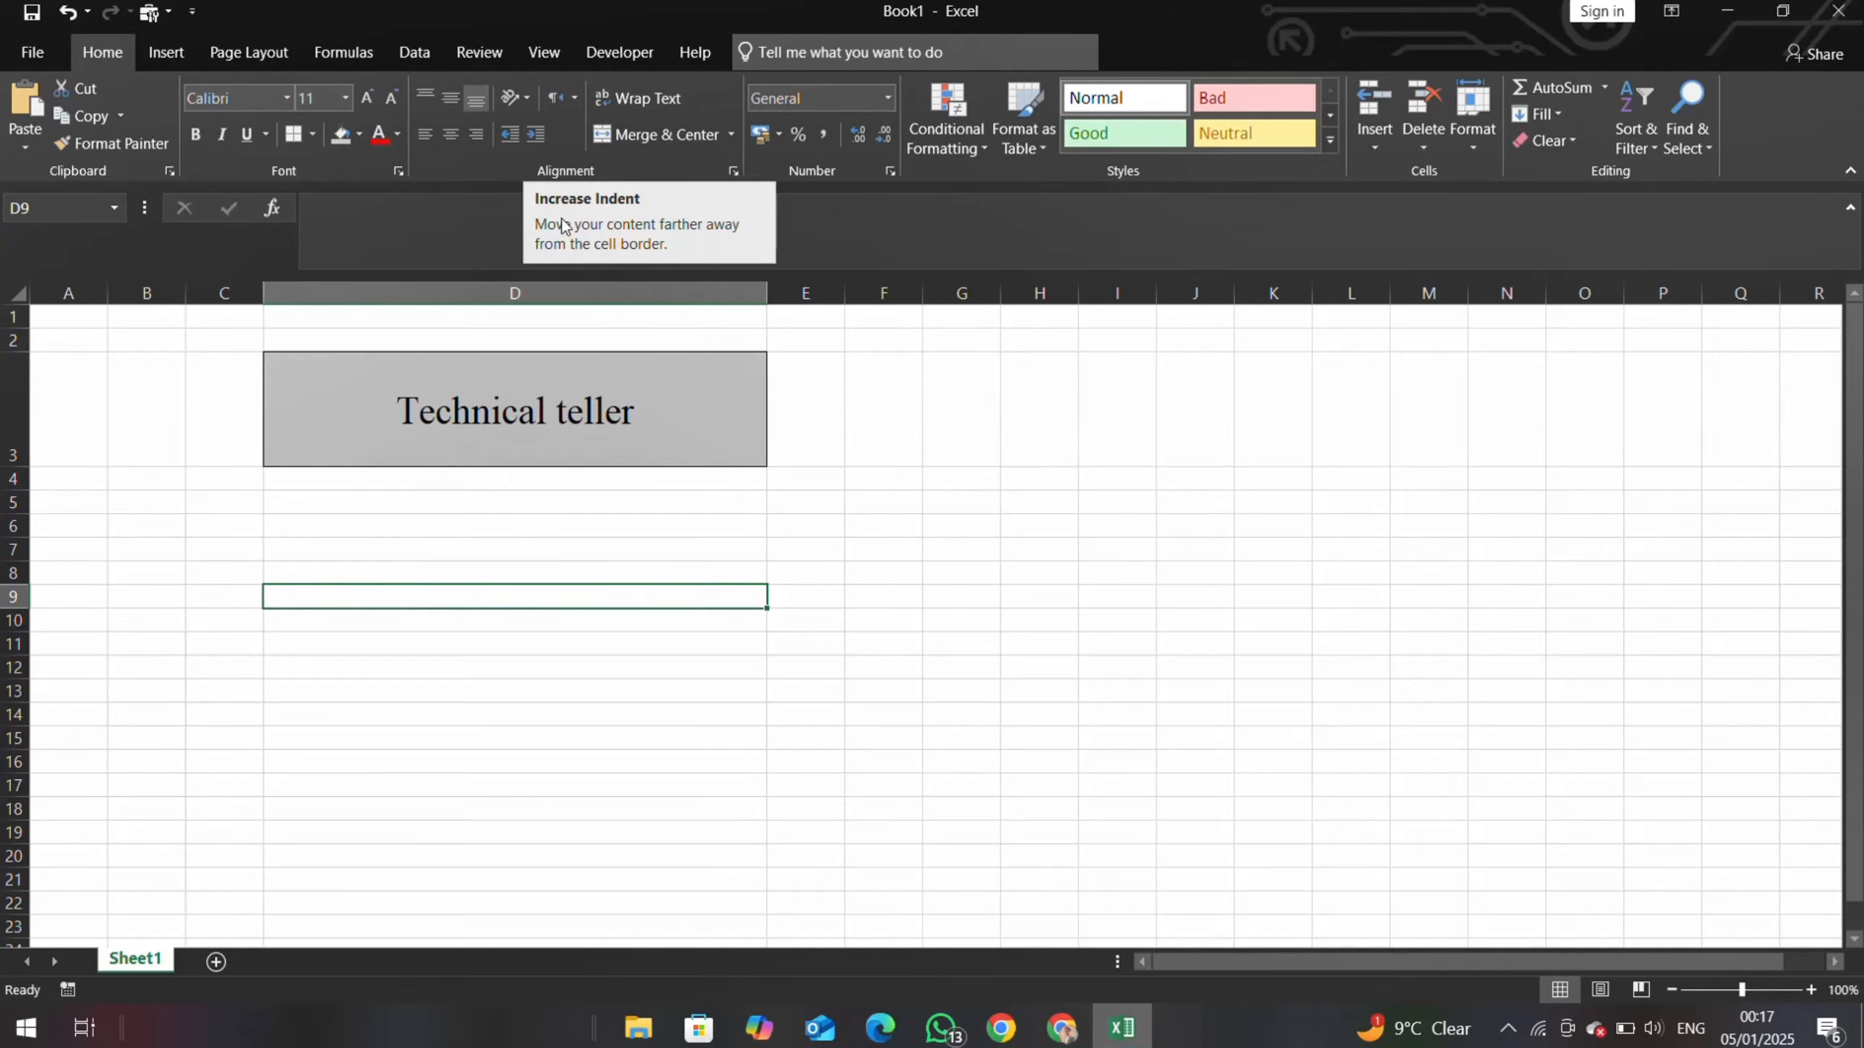
double_click(501, 416)
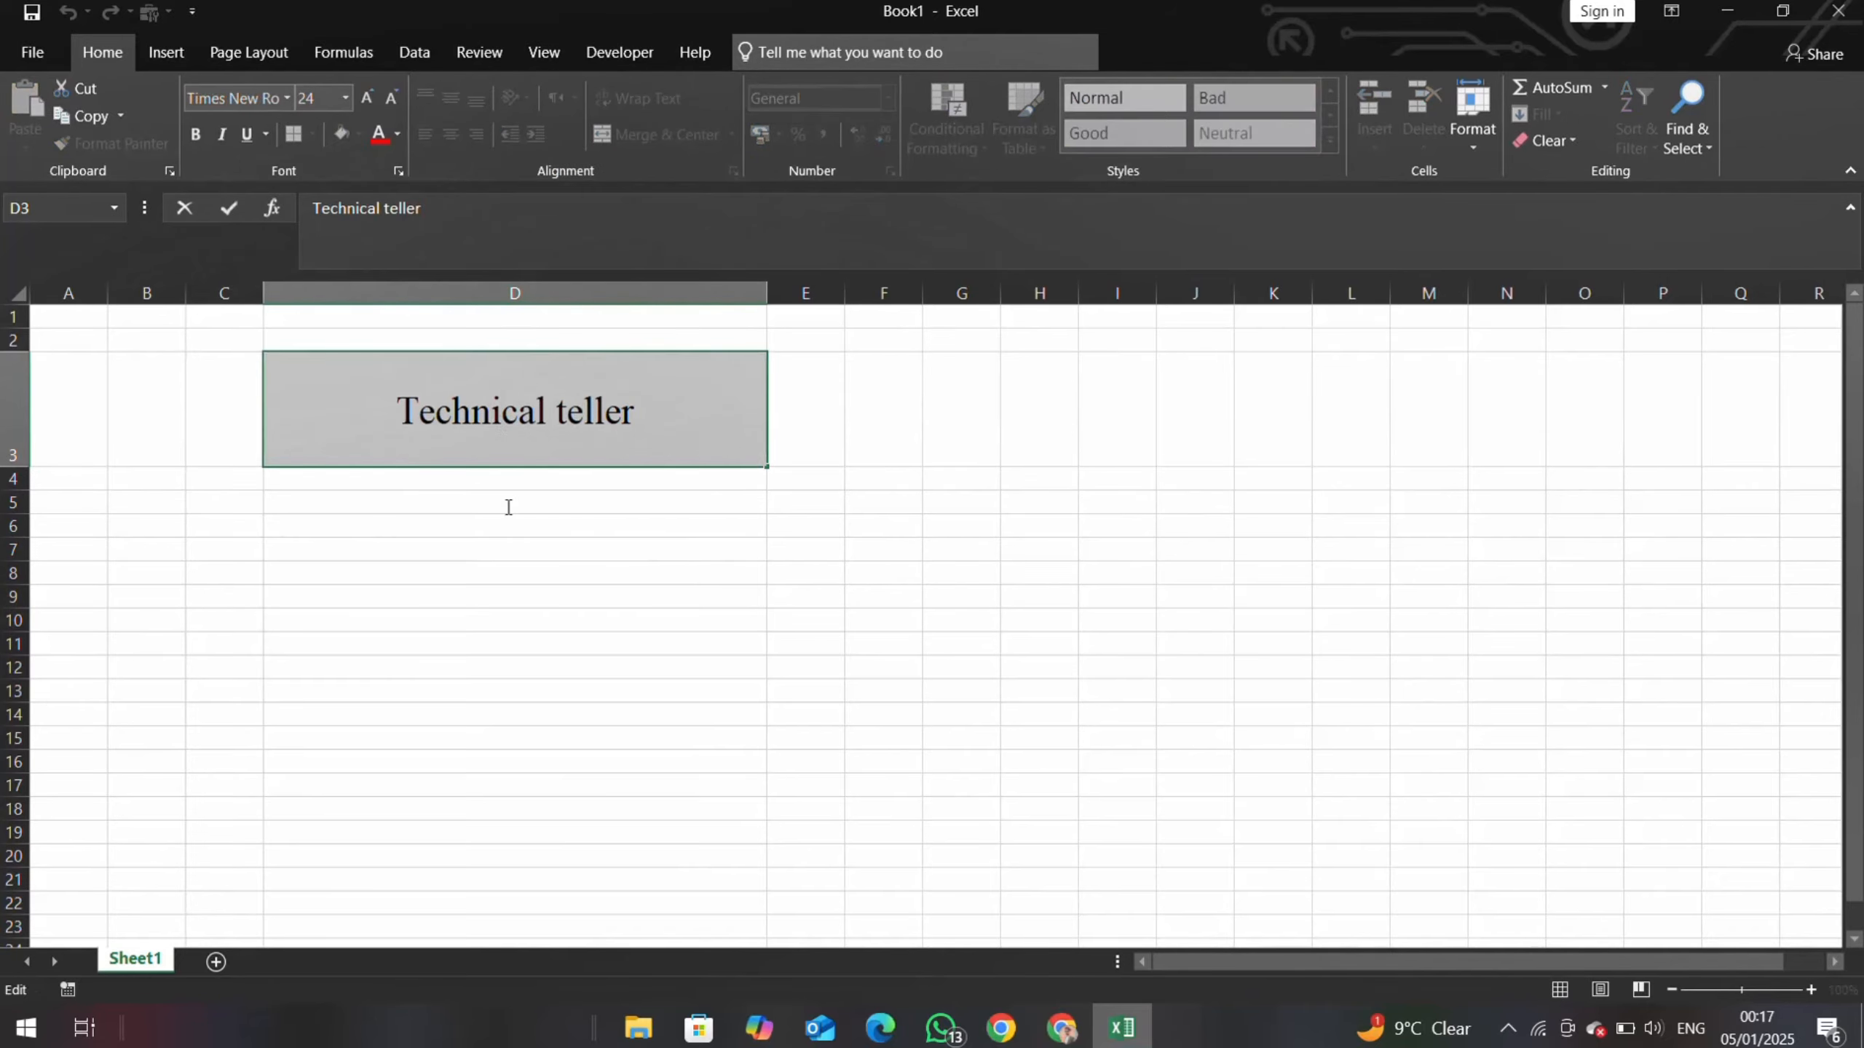
left_click(509, 556)
- Try the Angle Clockwise orientation on cell D3, enlarging row 3 and column D to fit the slanted text
left_click(484, 406)
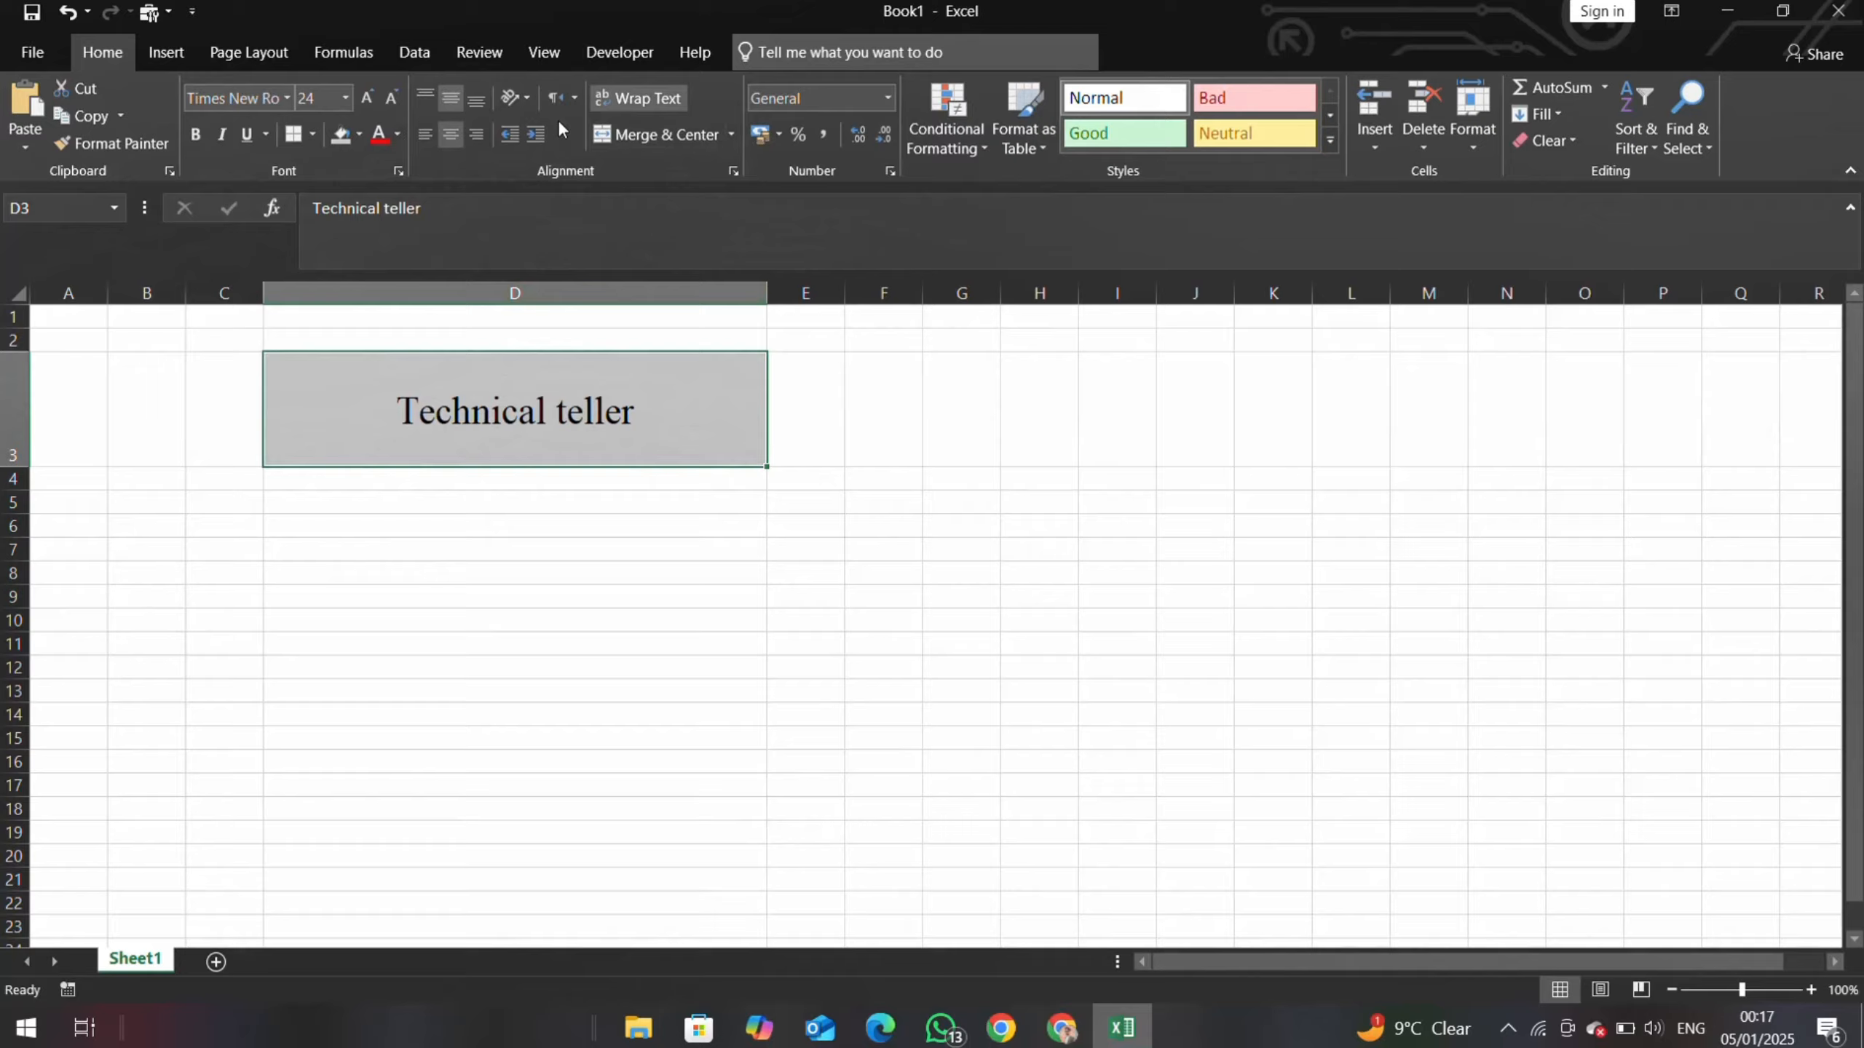
left_click(523, 102)
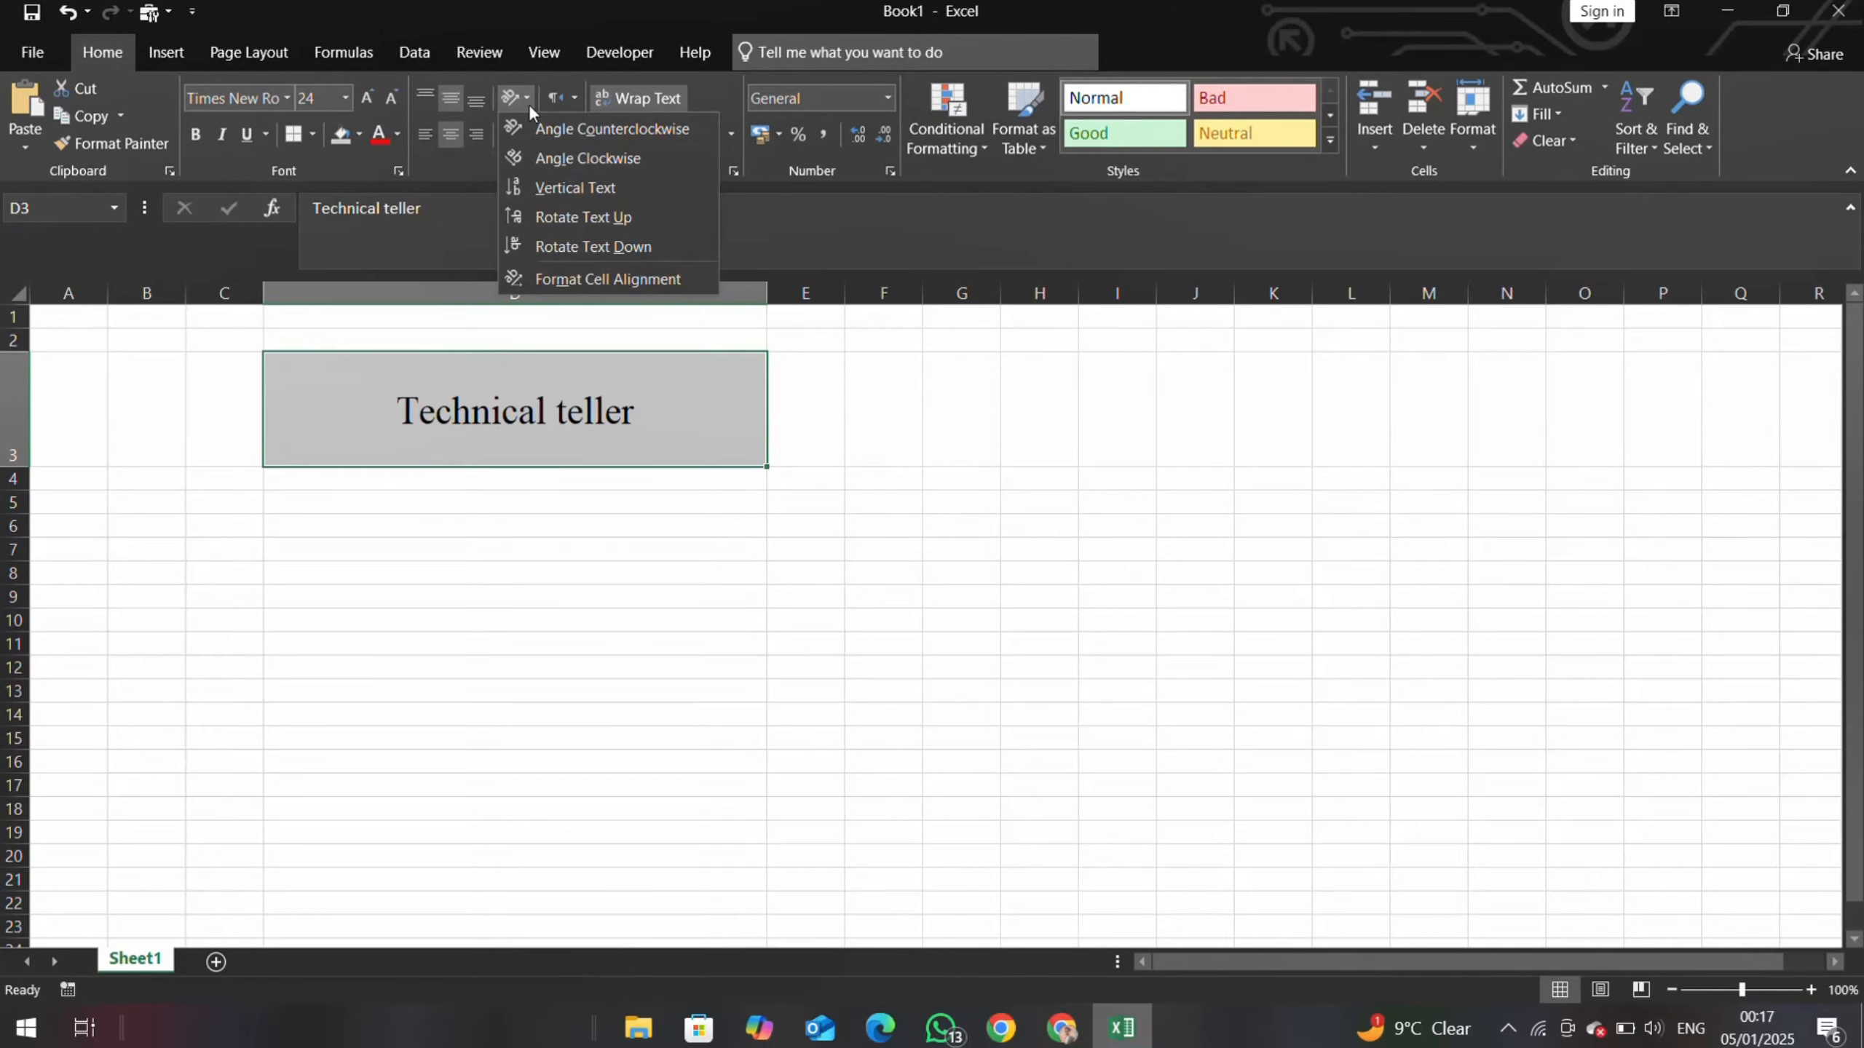
left_click(539, 160)
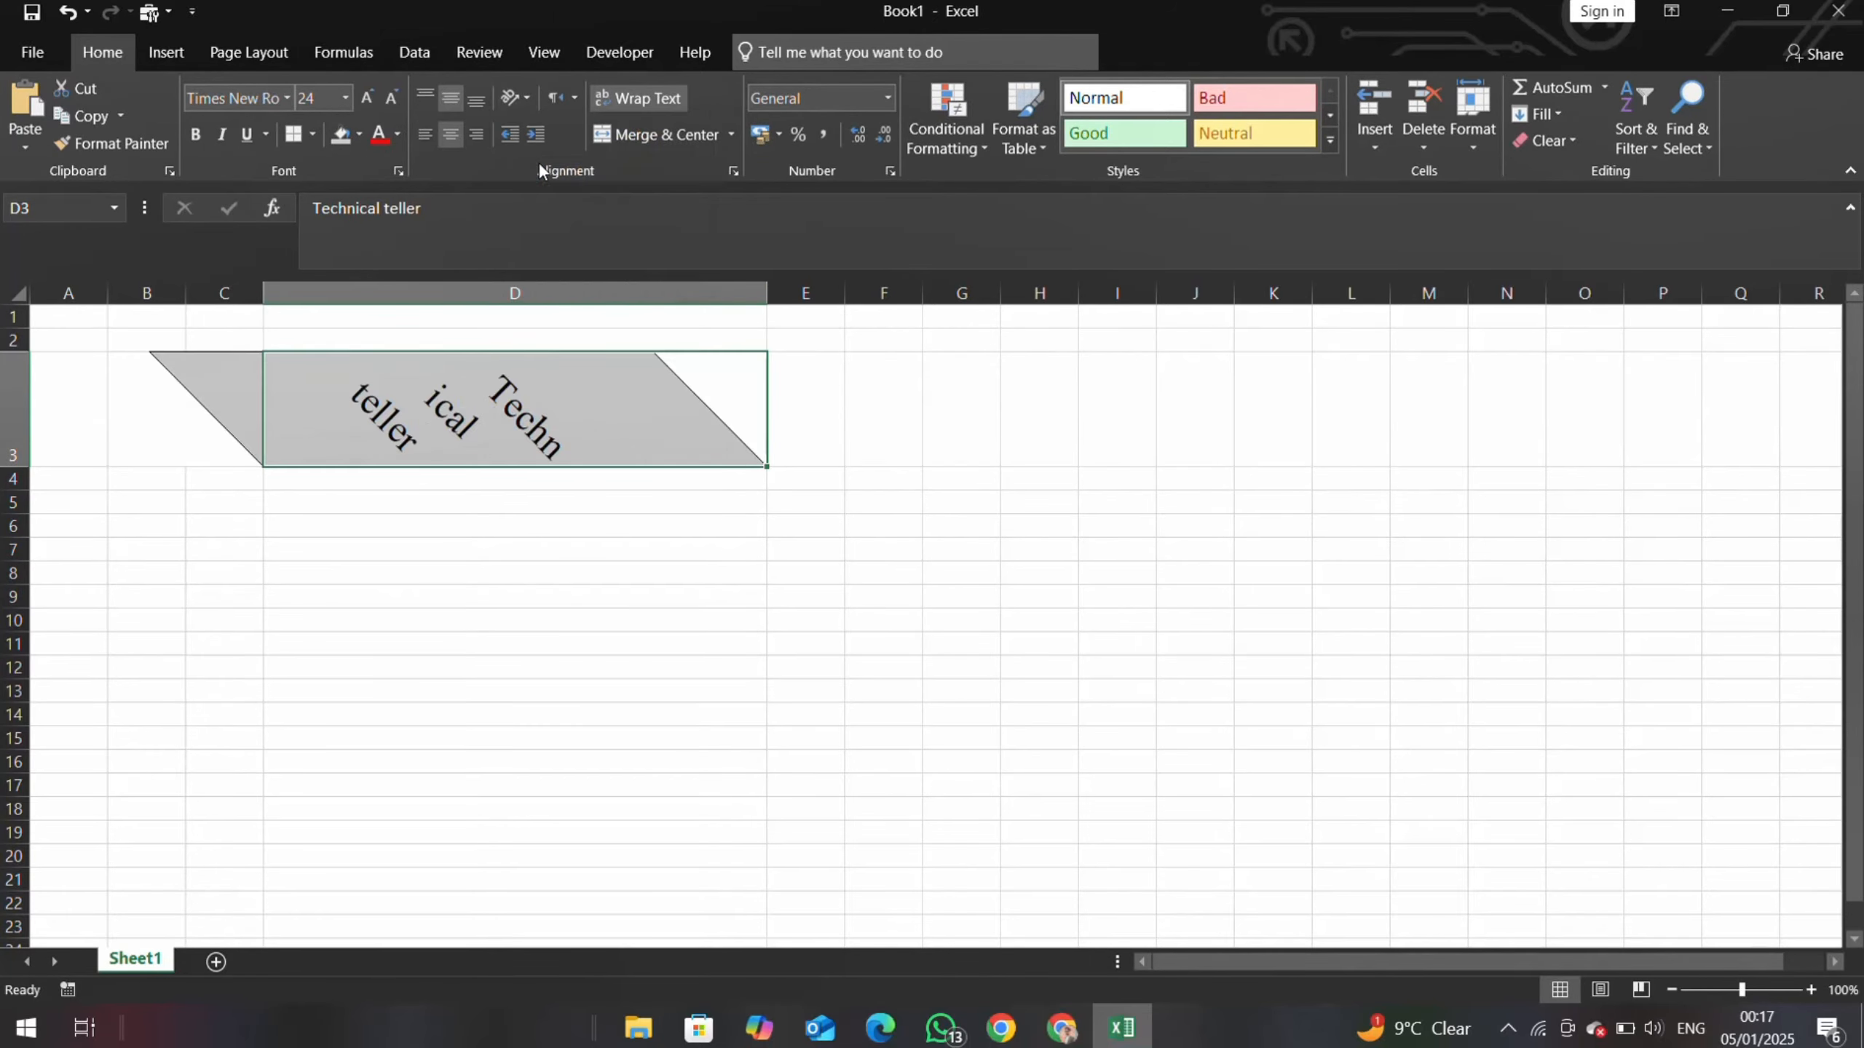
left_click(557, 533)
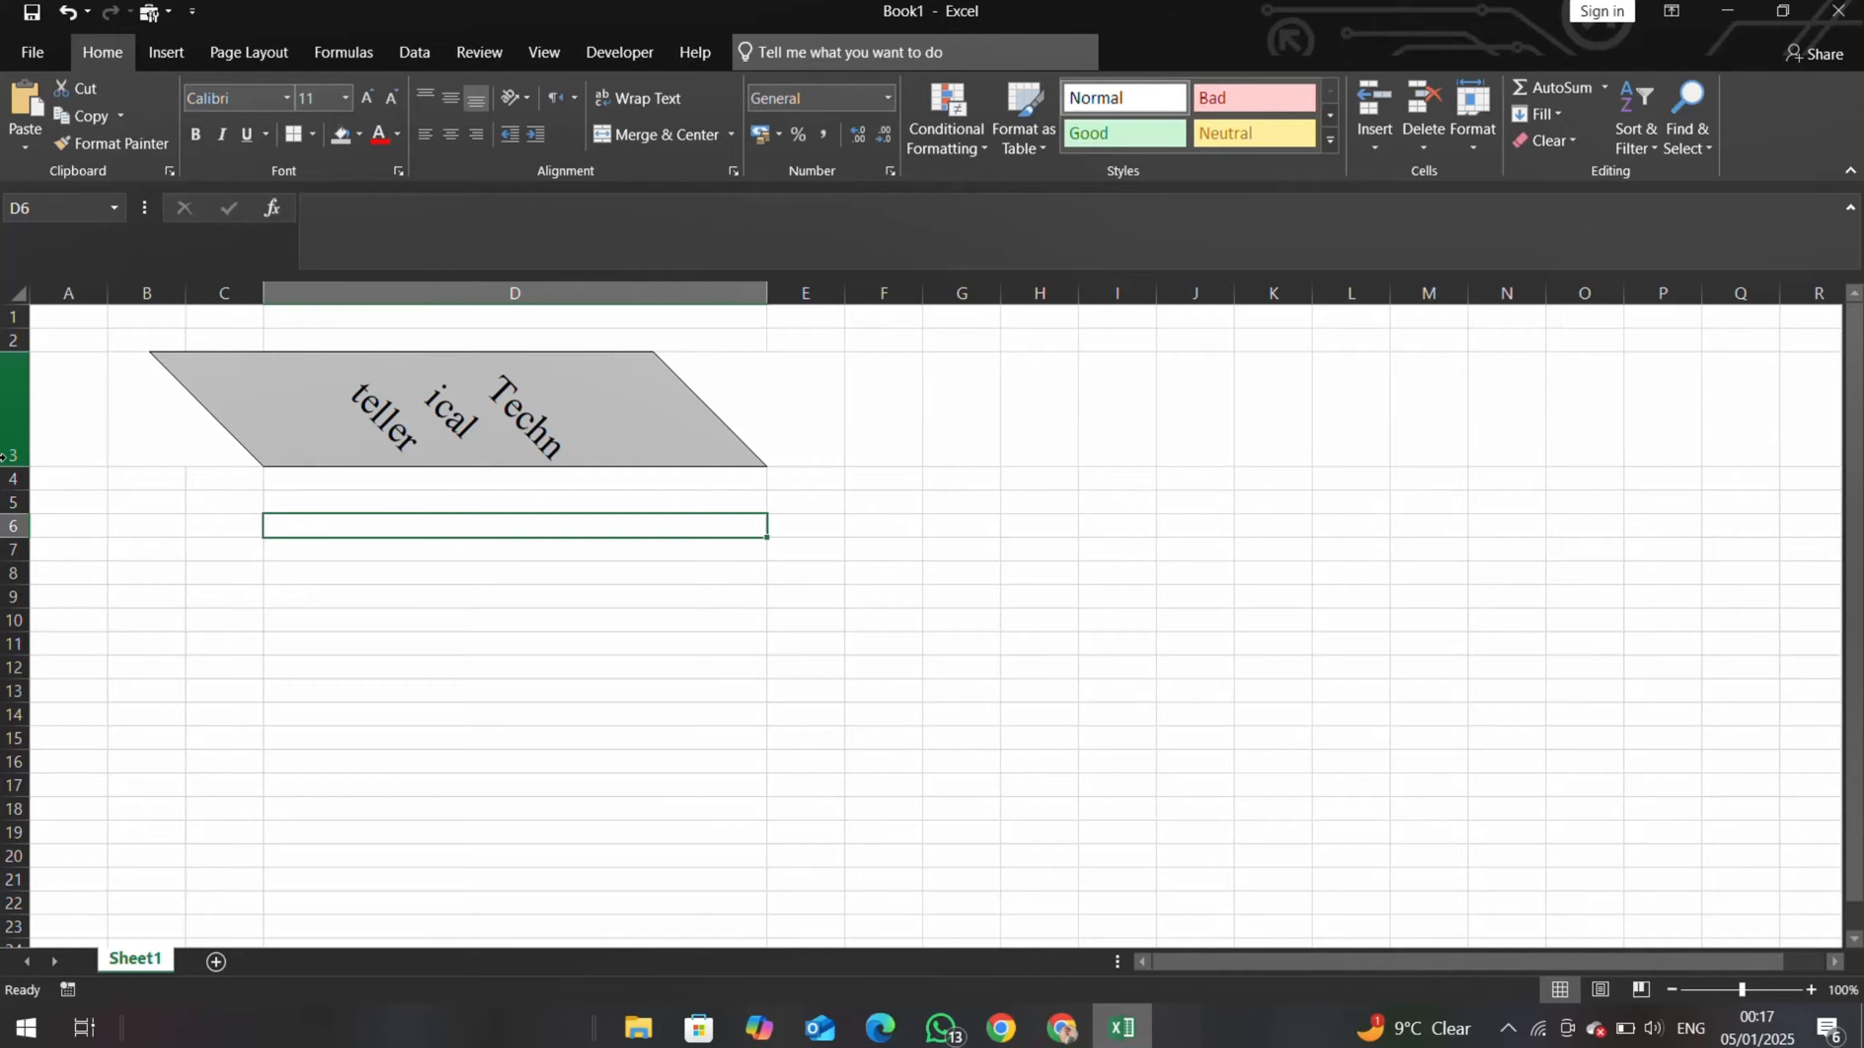
left_click_drag(23, 465, 49, 602)
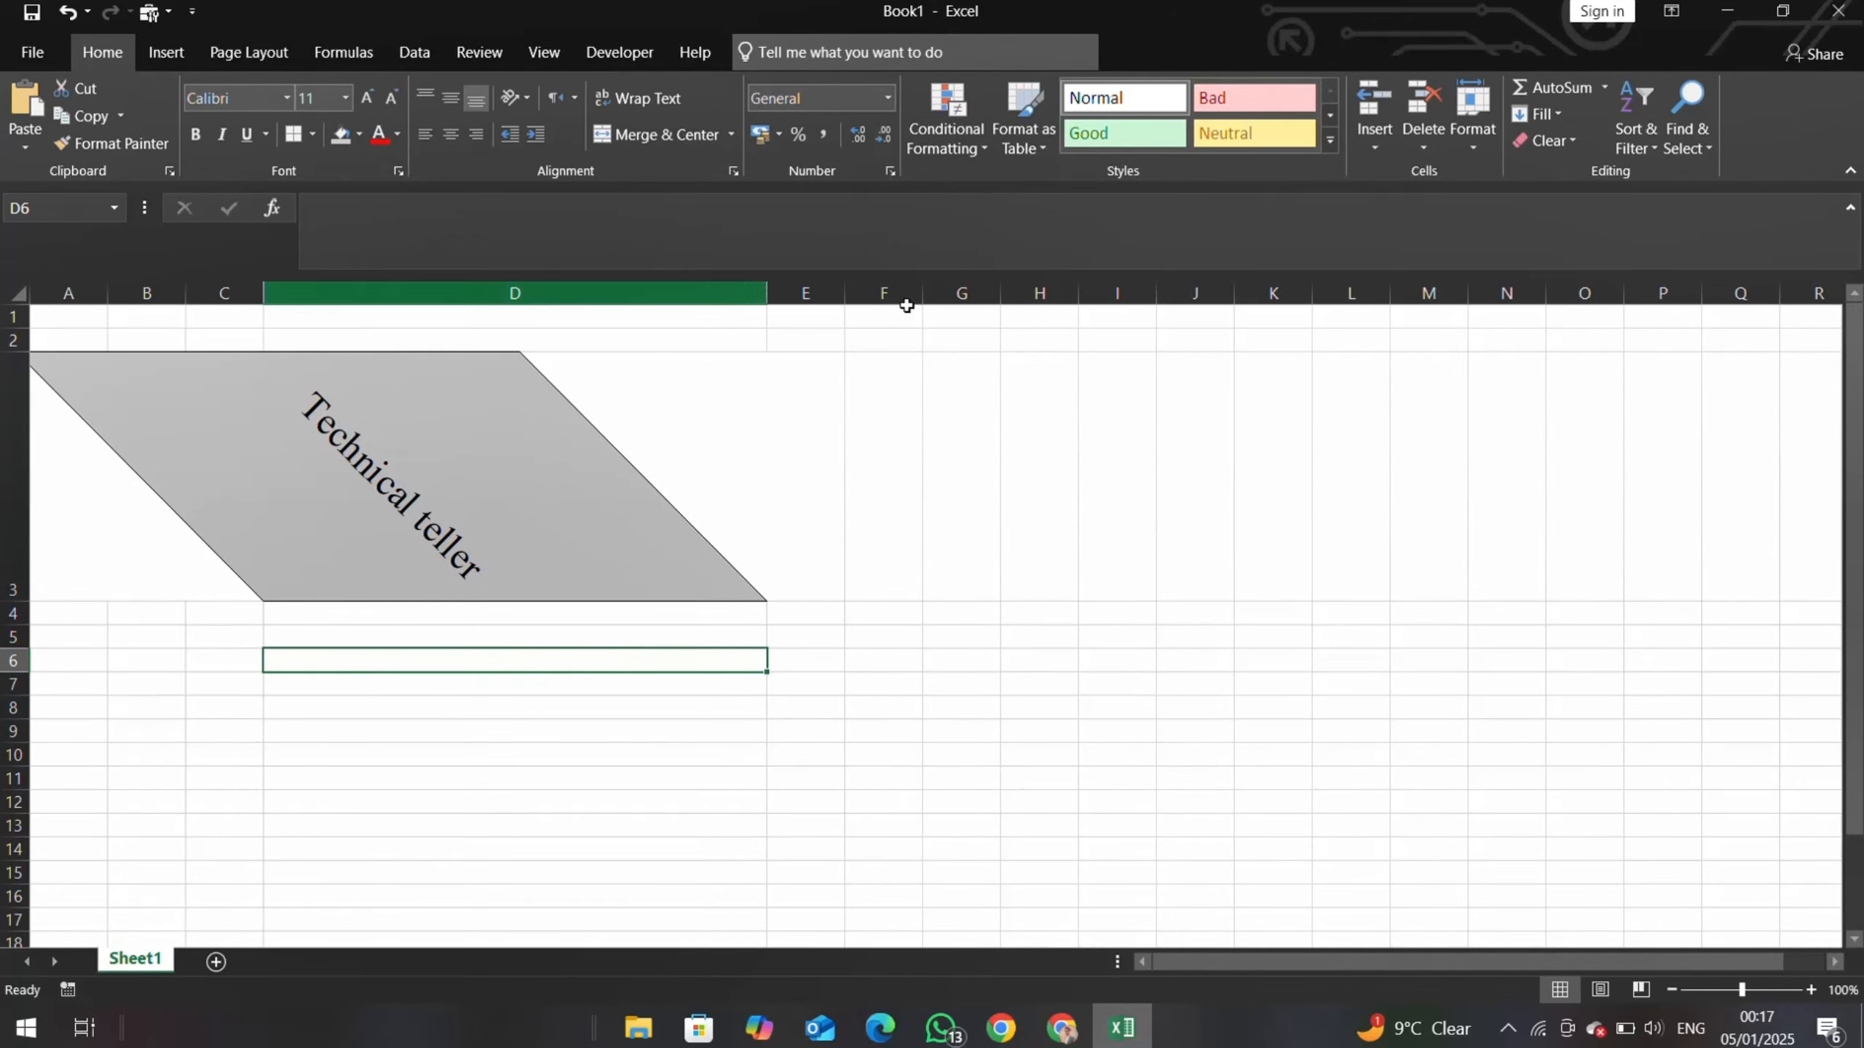
left_click_drag(759, 292, 911, 326)
- Try the Vertical Text, Rotate Text Up and Rotate Text Down orientations in turn on cell D3
left_click(603, 512)
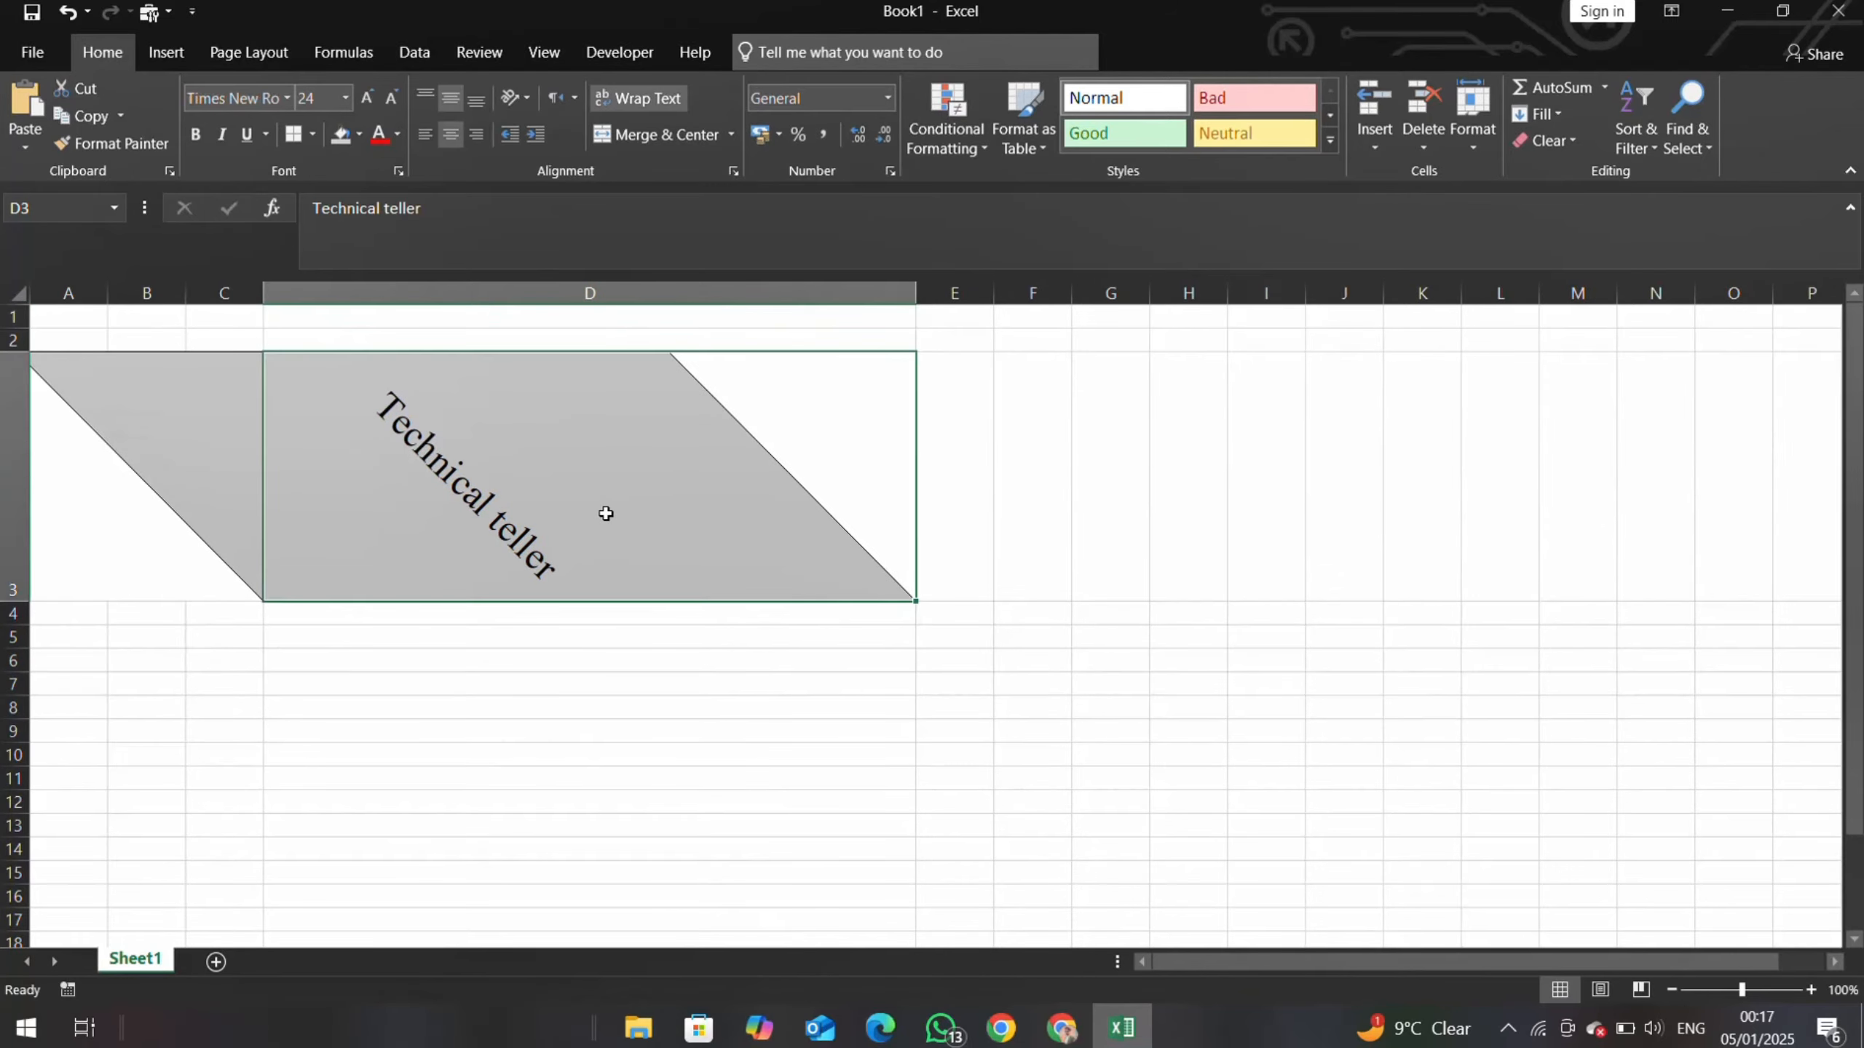
left_click(527, 99)
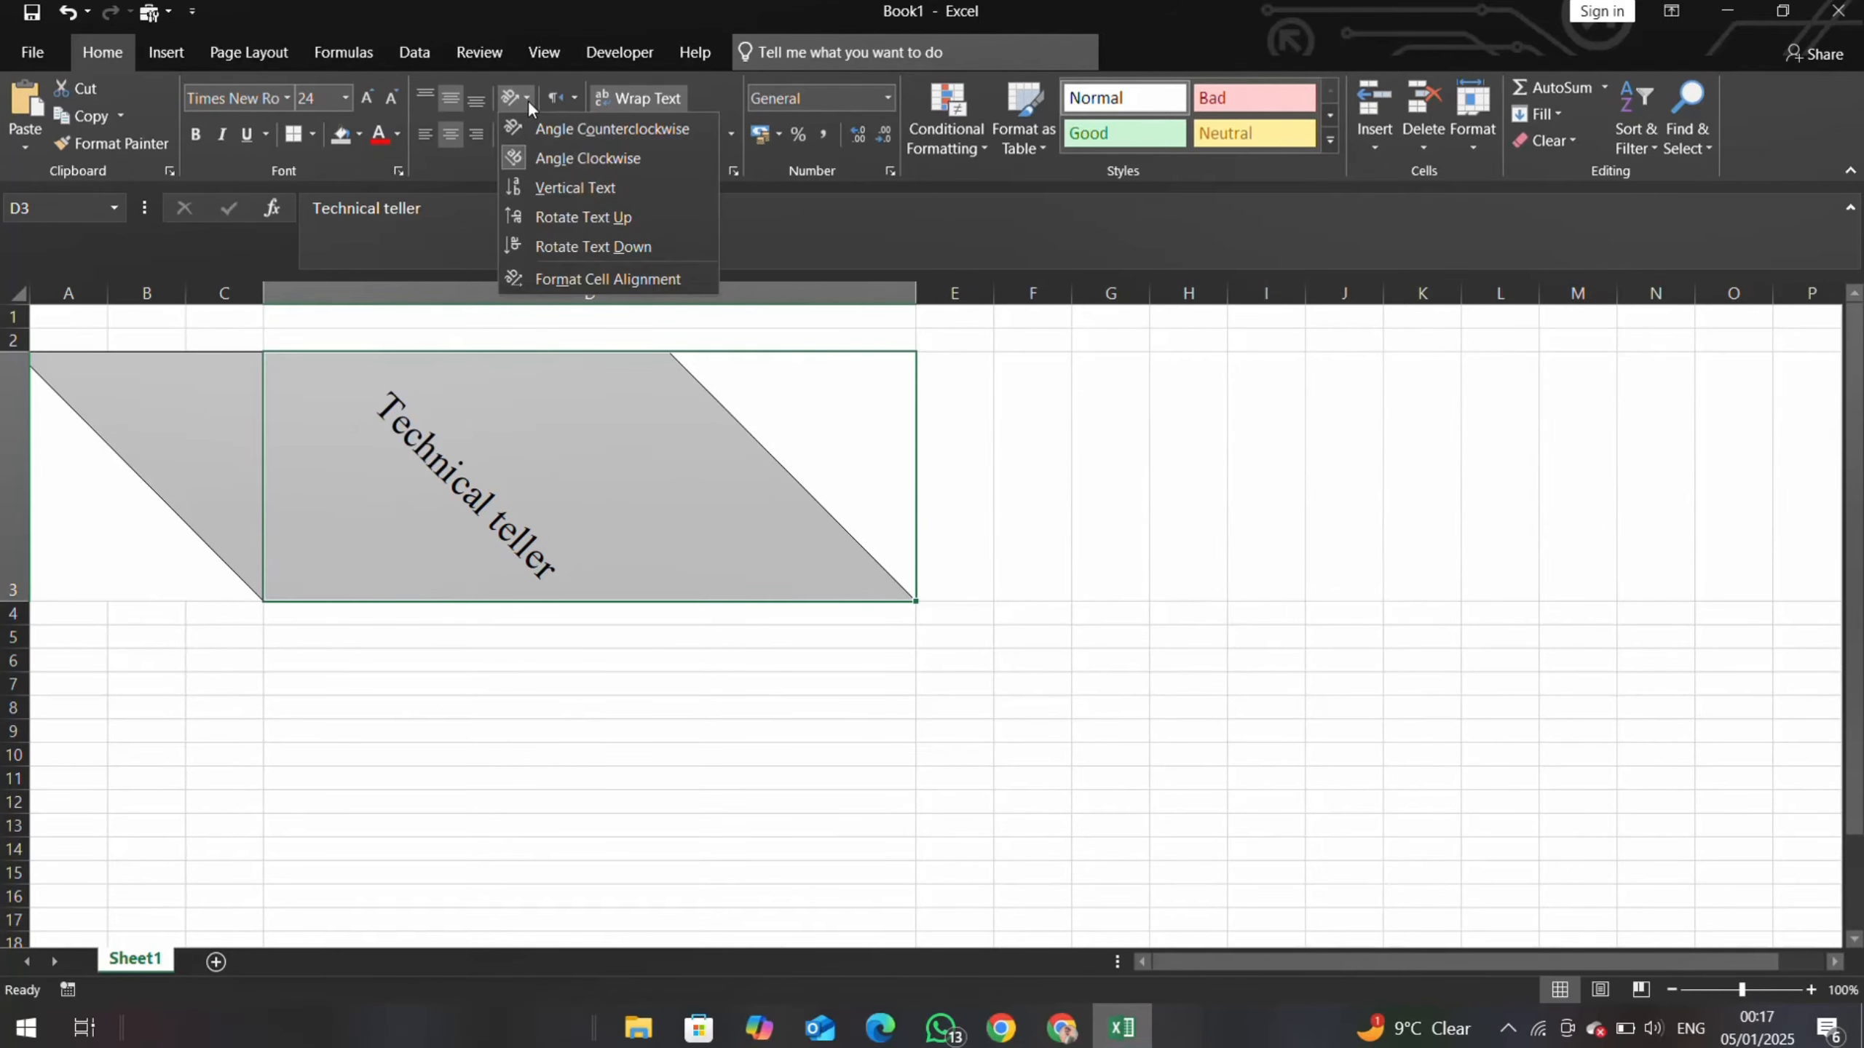
left_click(569, 189)
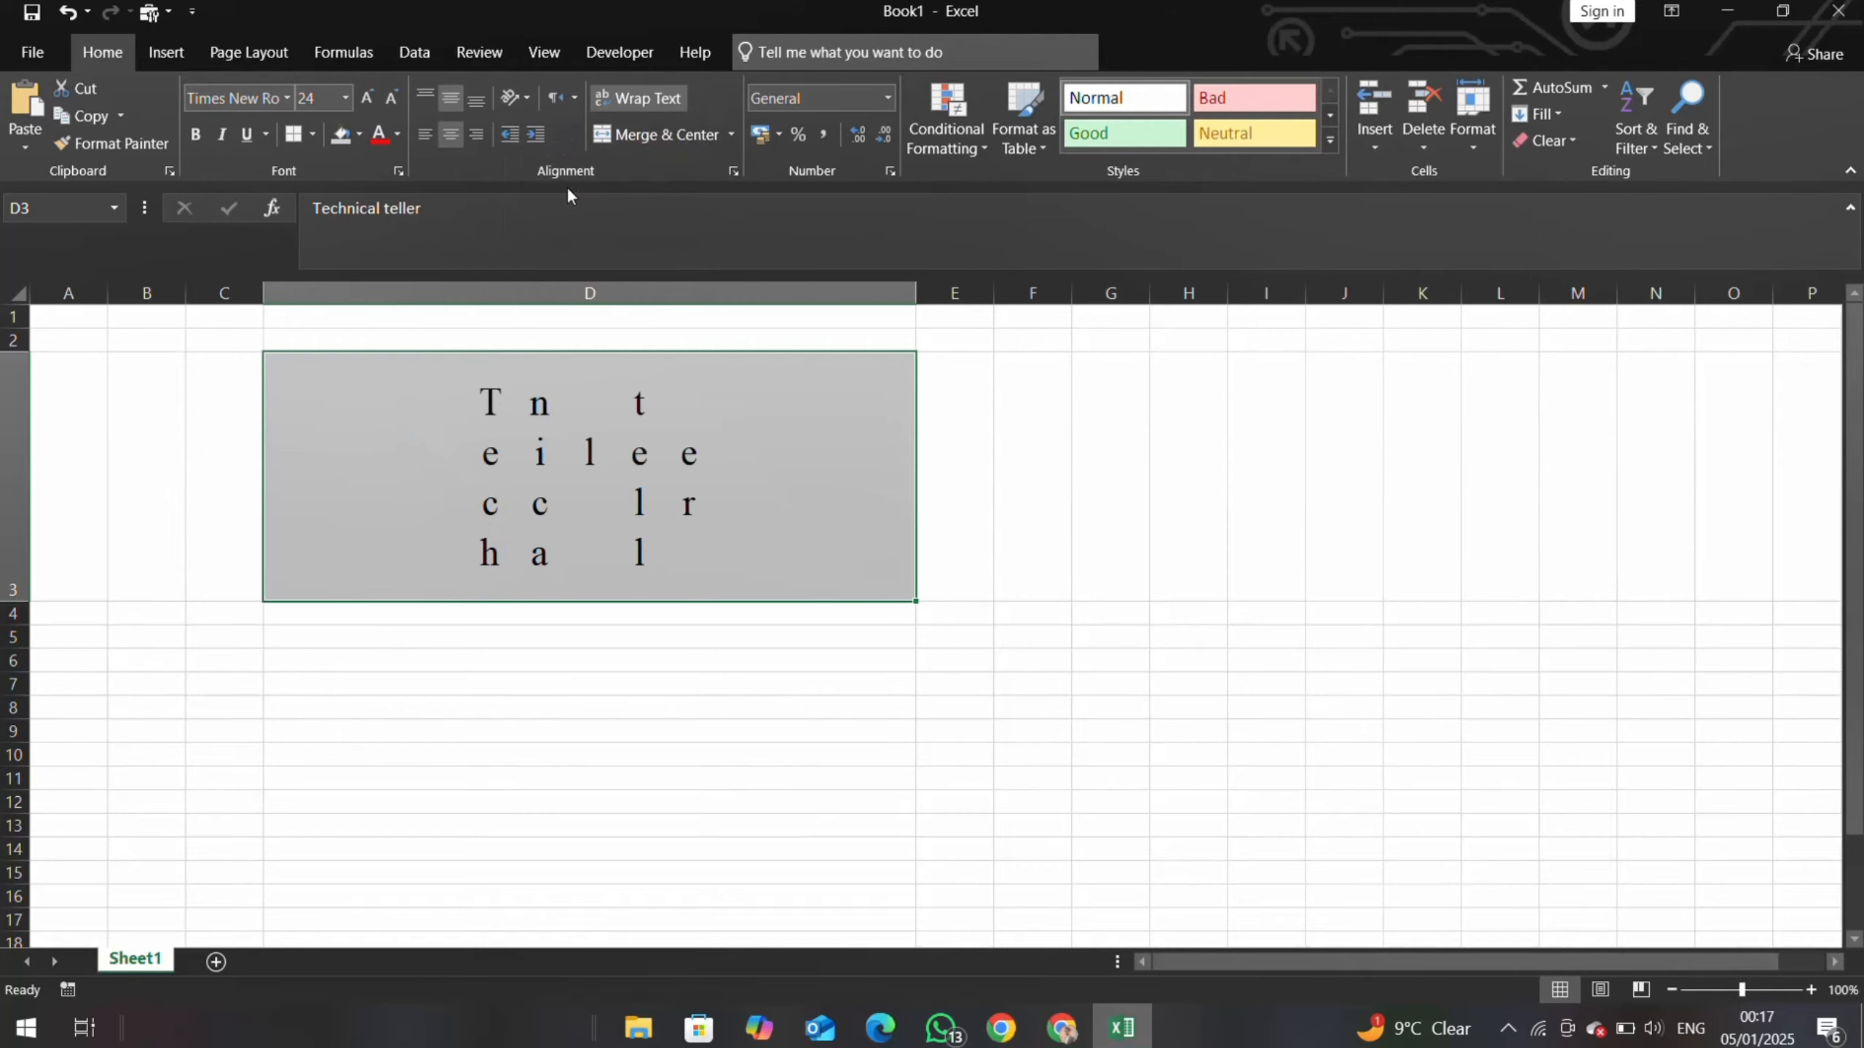
left_click(525, 97)
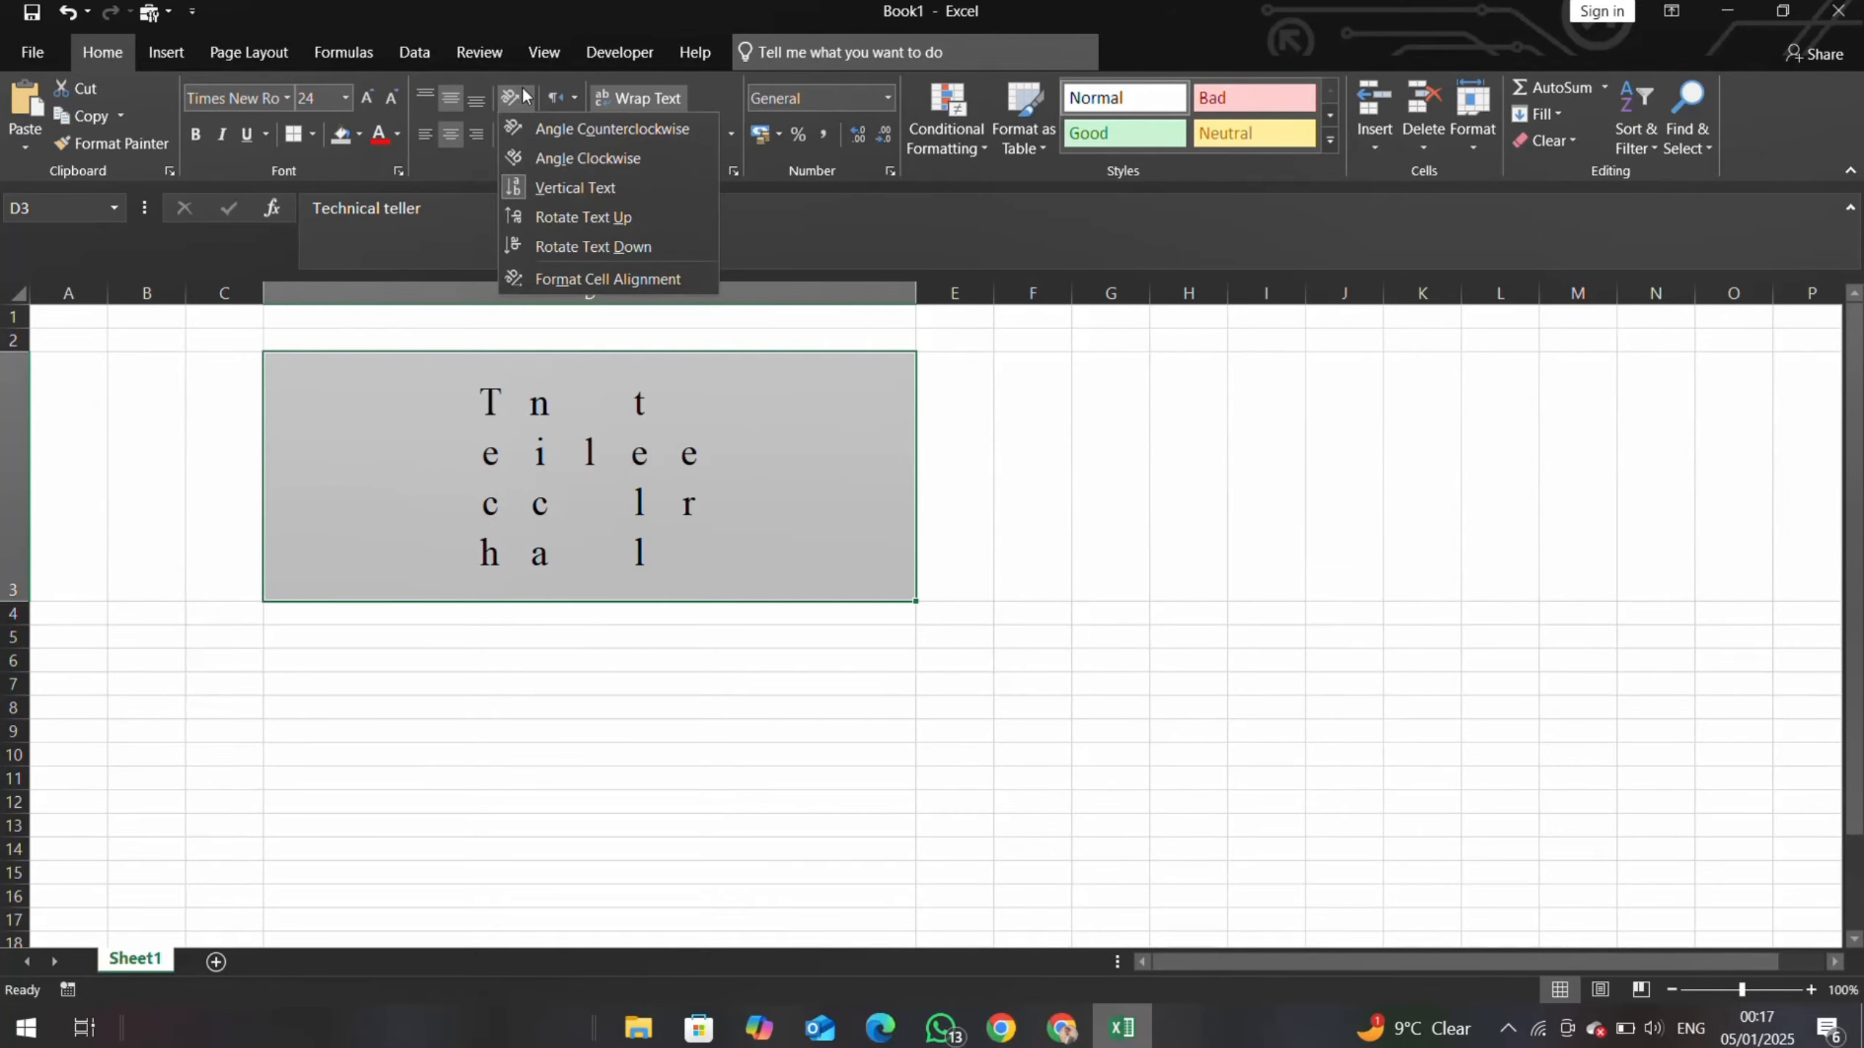
left_click(570, 218)
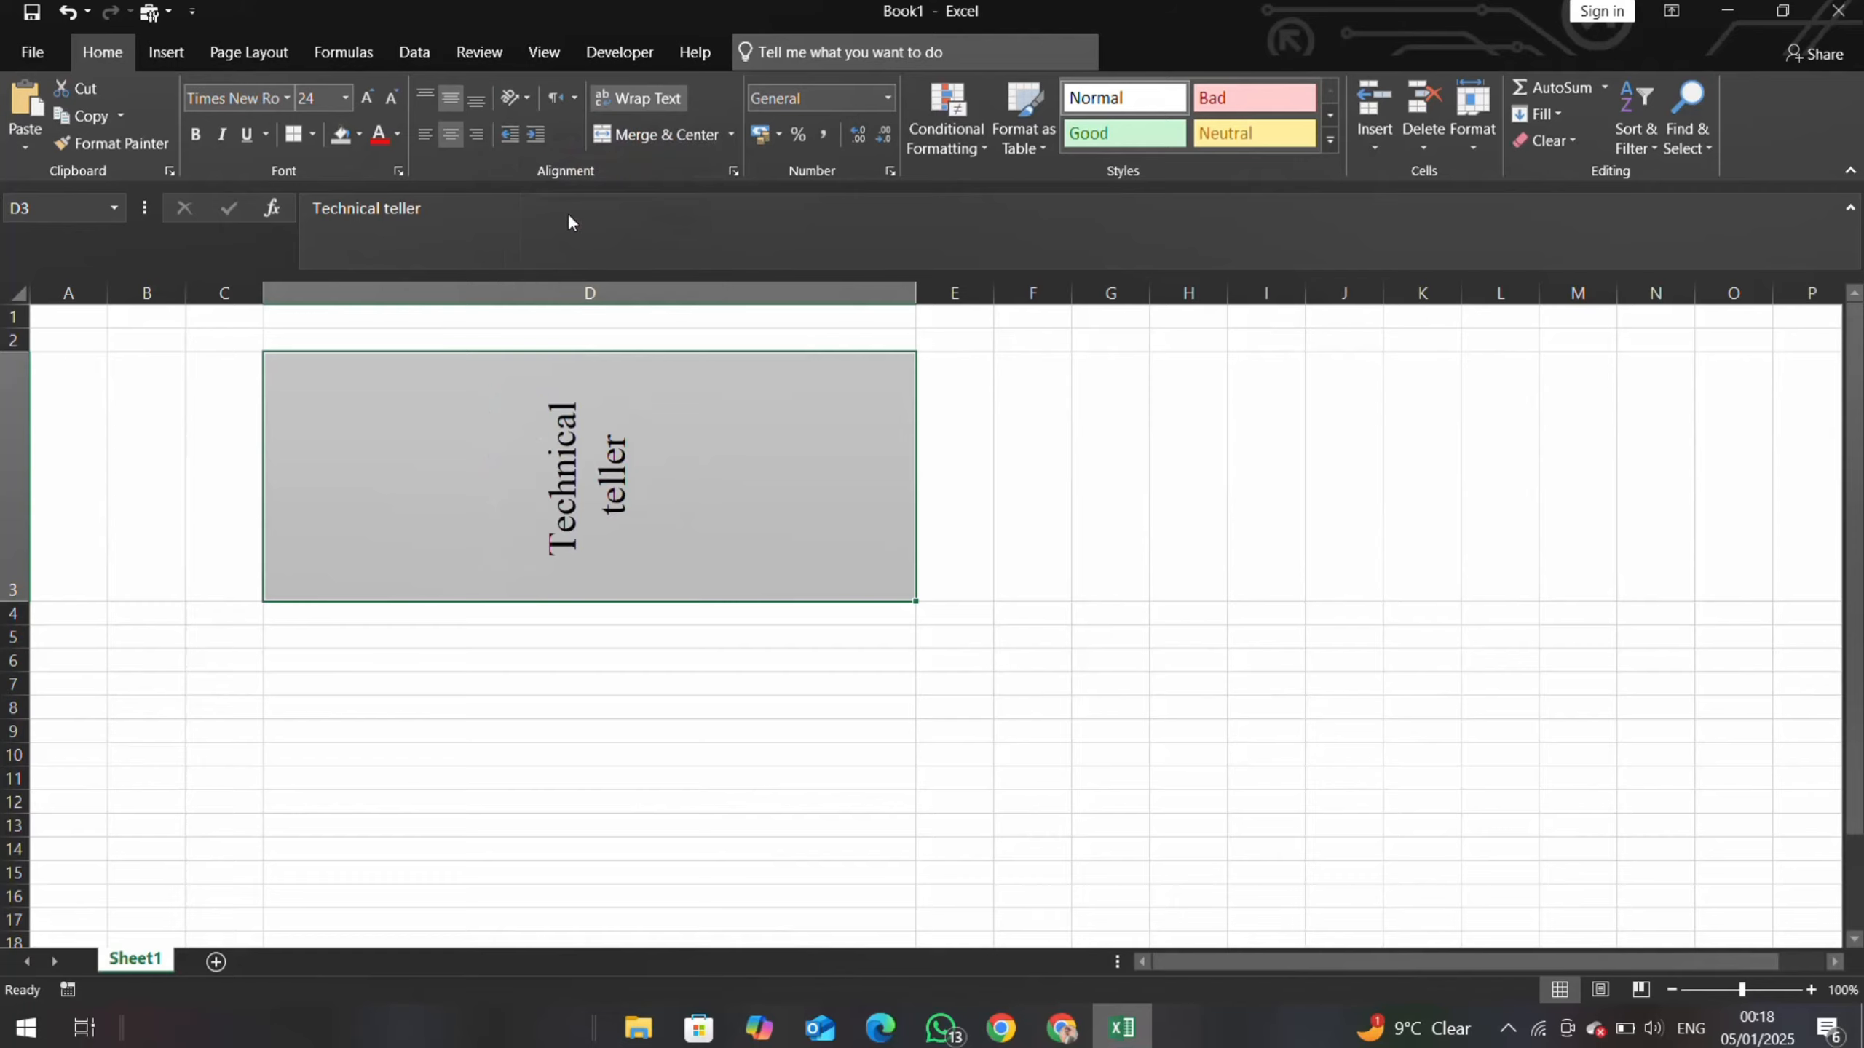
left_click(530, 101)
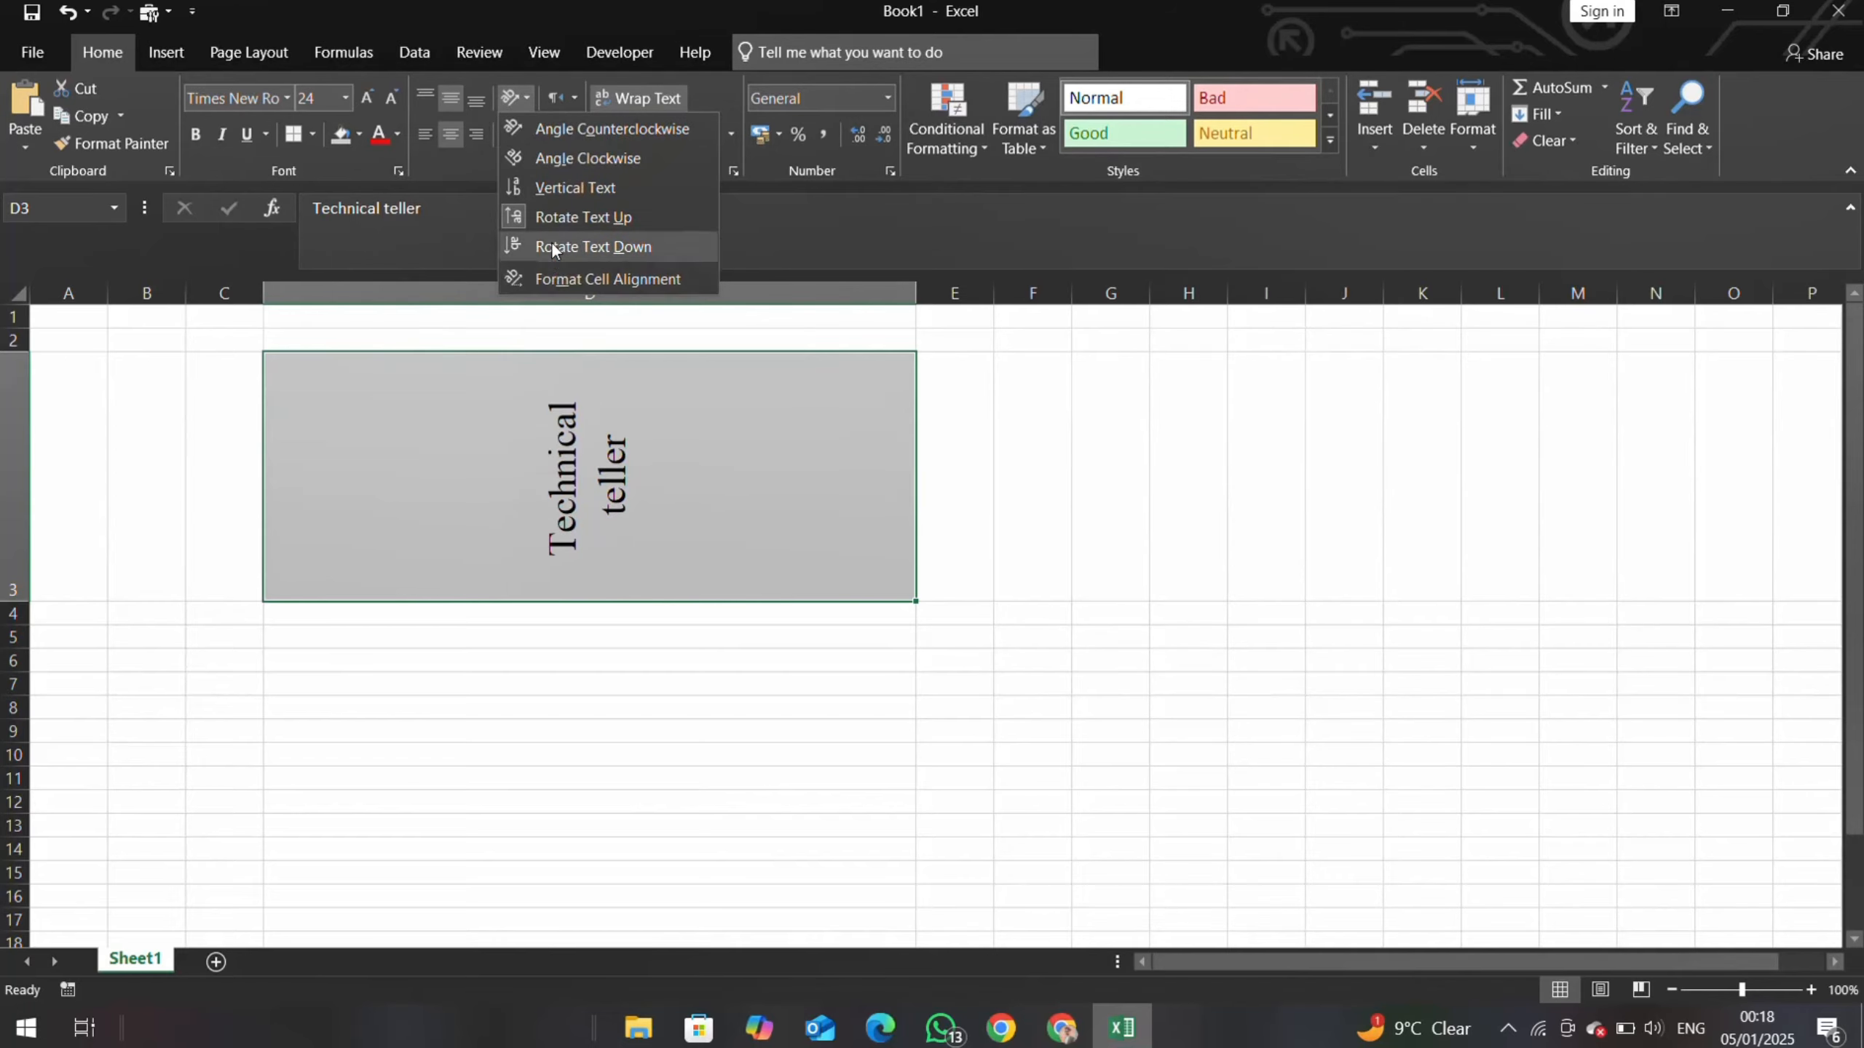
left_click(552, 249)
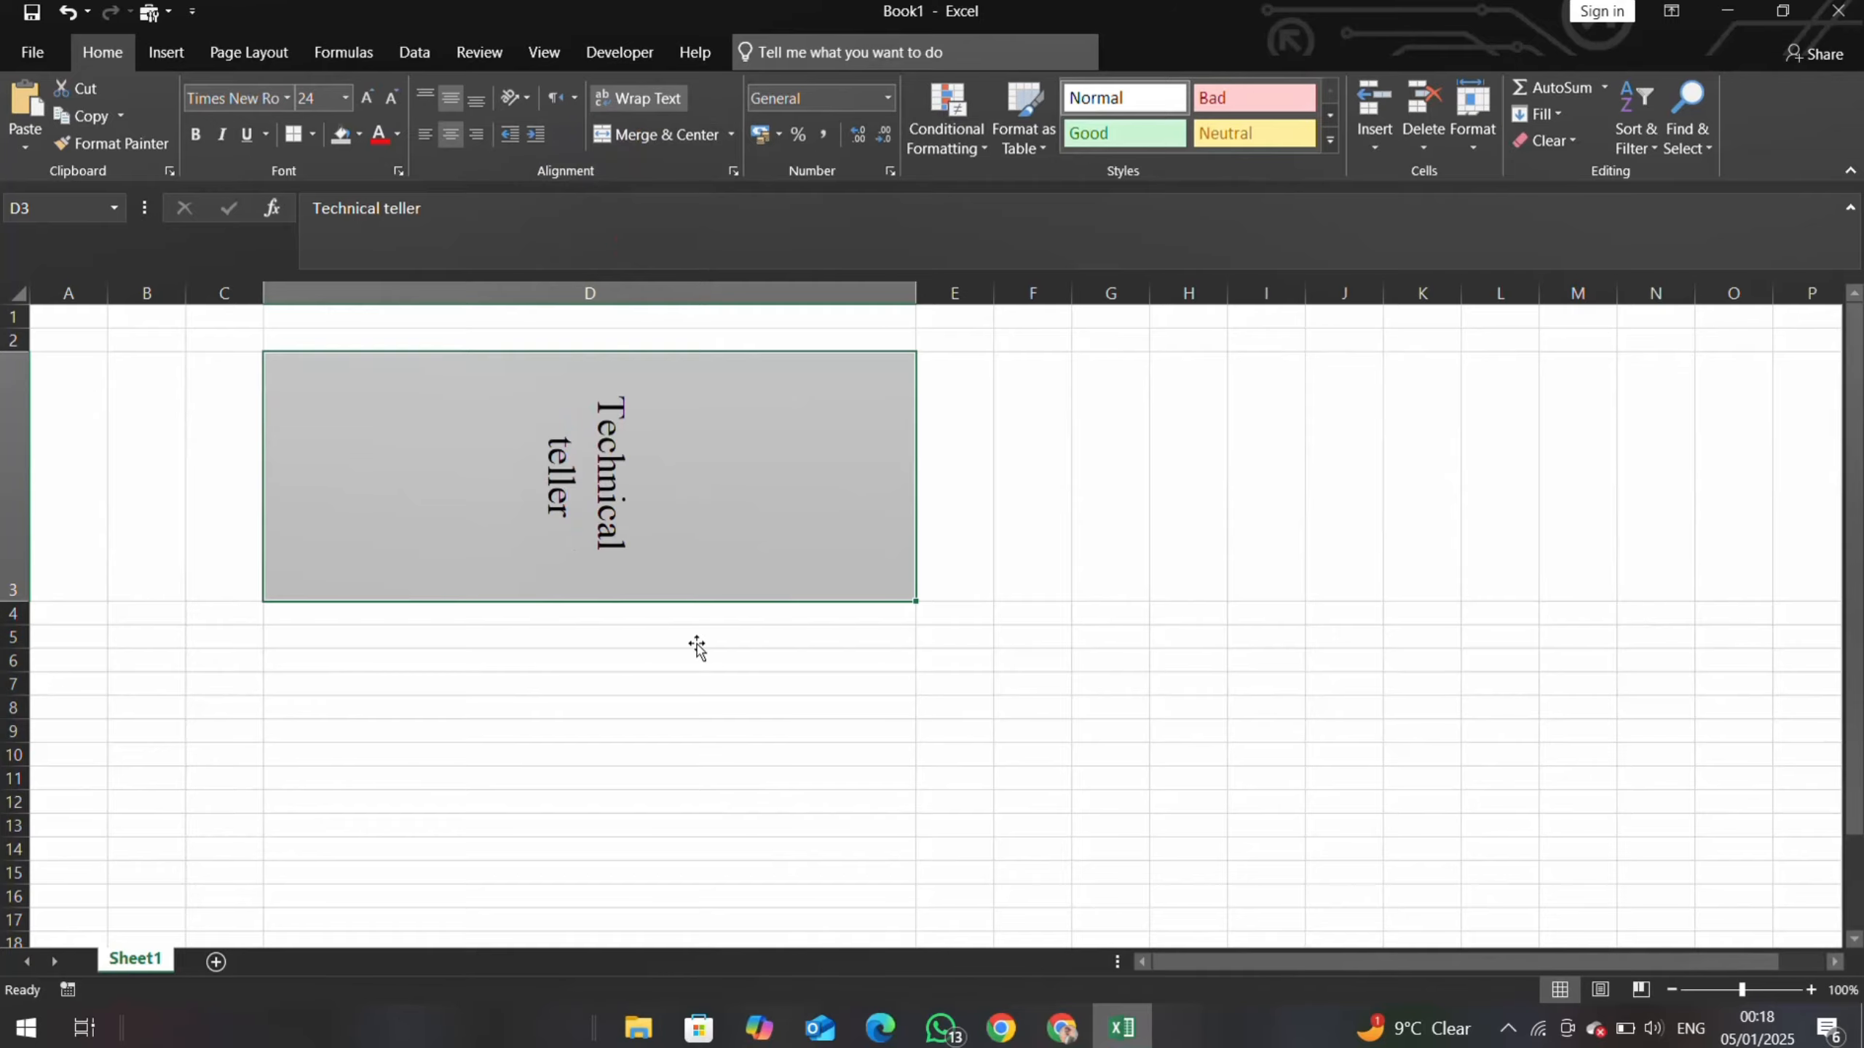
left_click(696, 912)
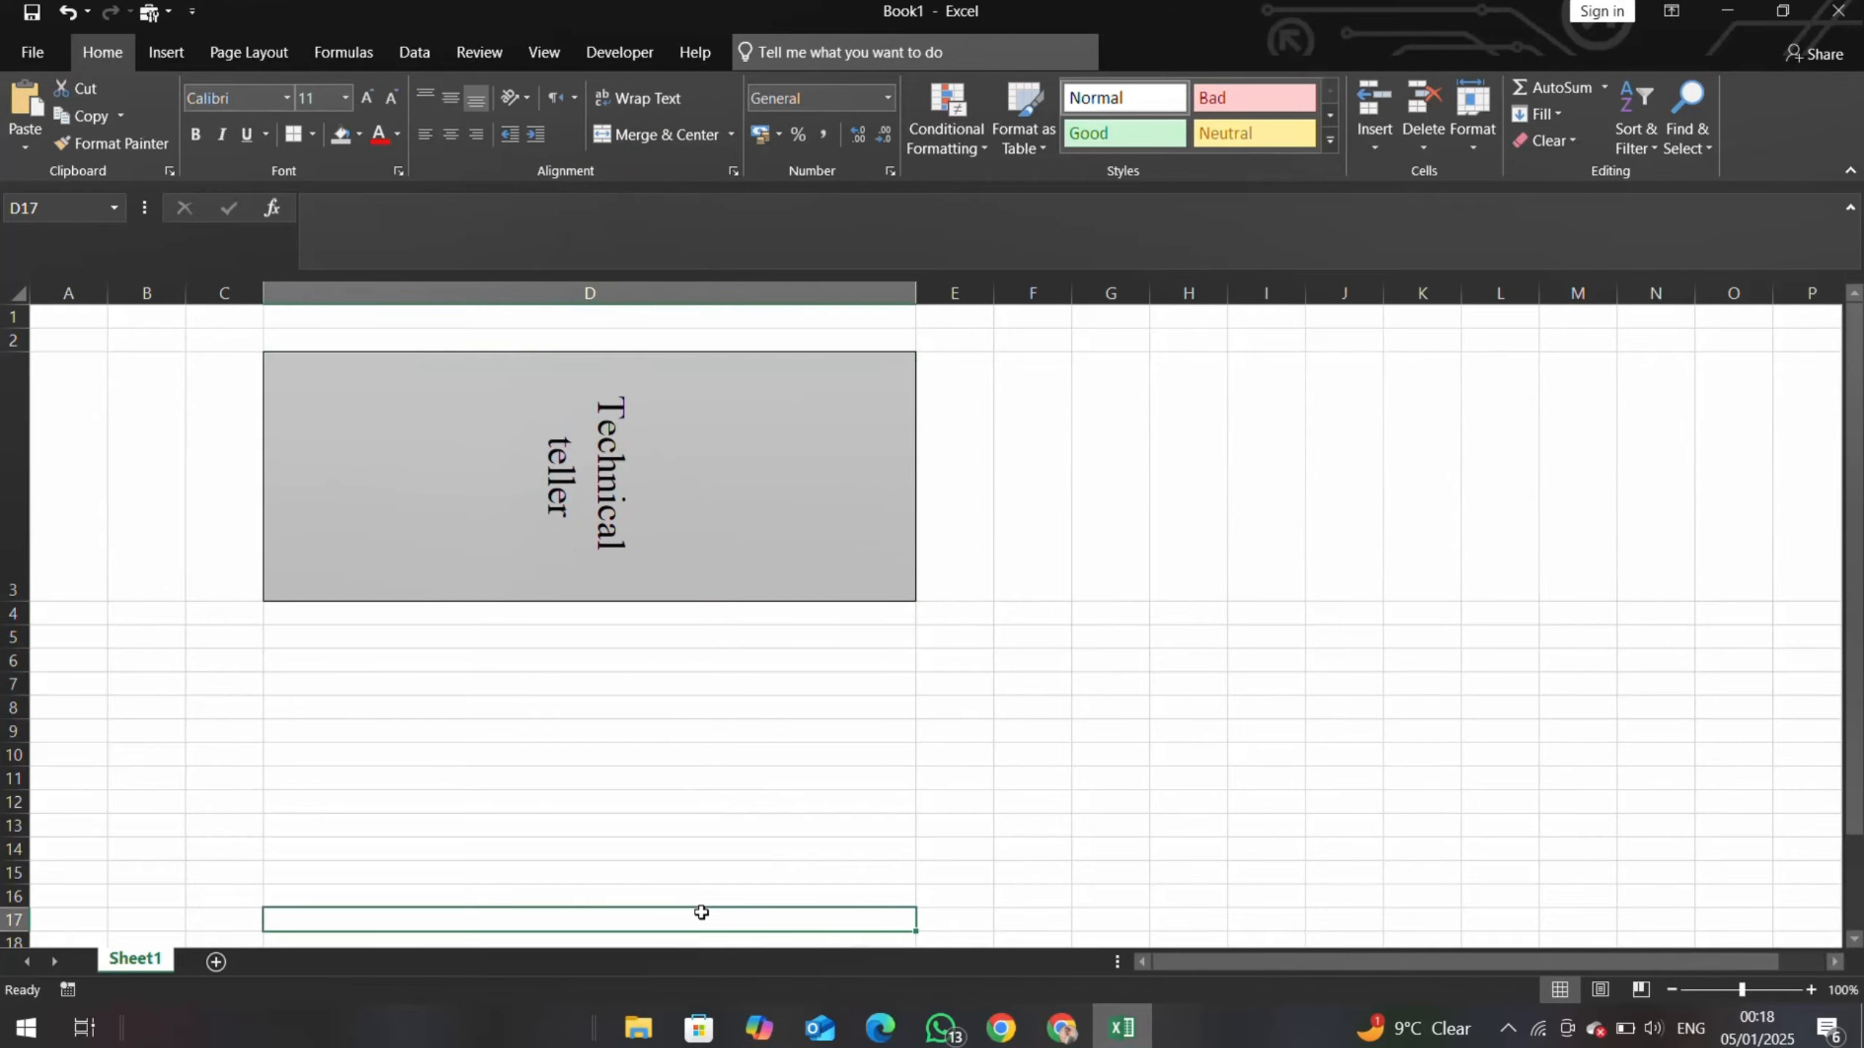
- Undo the orientation changes to cell D3 and the enlargement of row 3 and column D
left_click(614, 509)
key("ctrl+z")
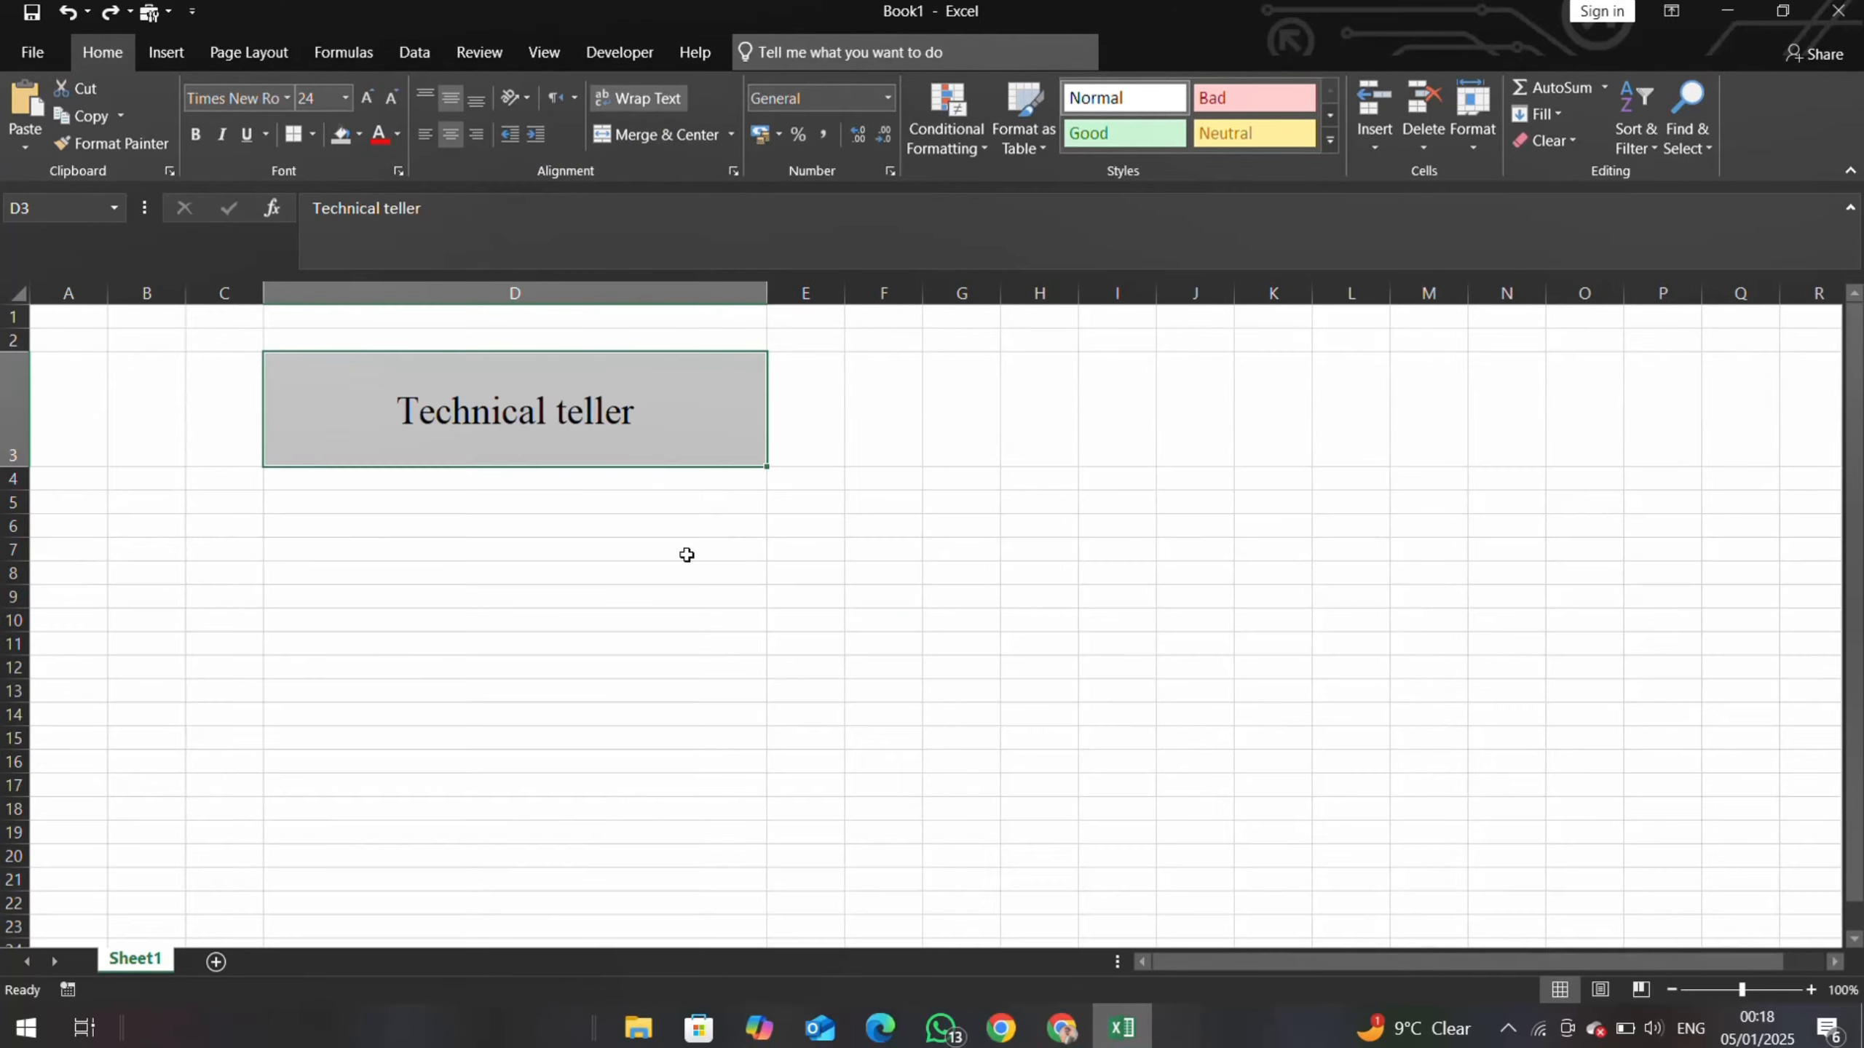
left_click(685, 553)
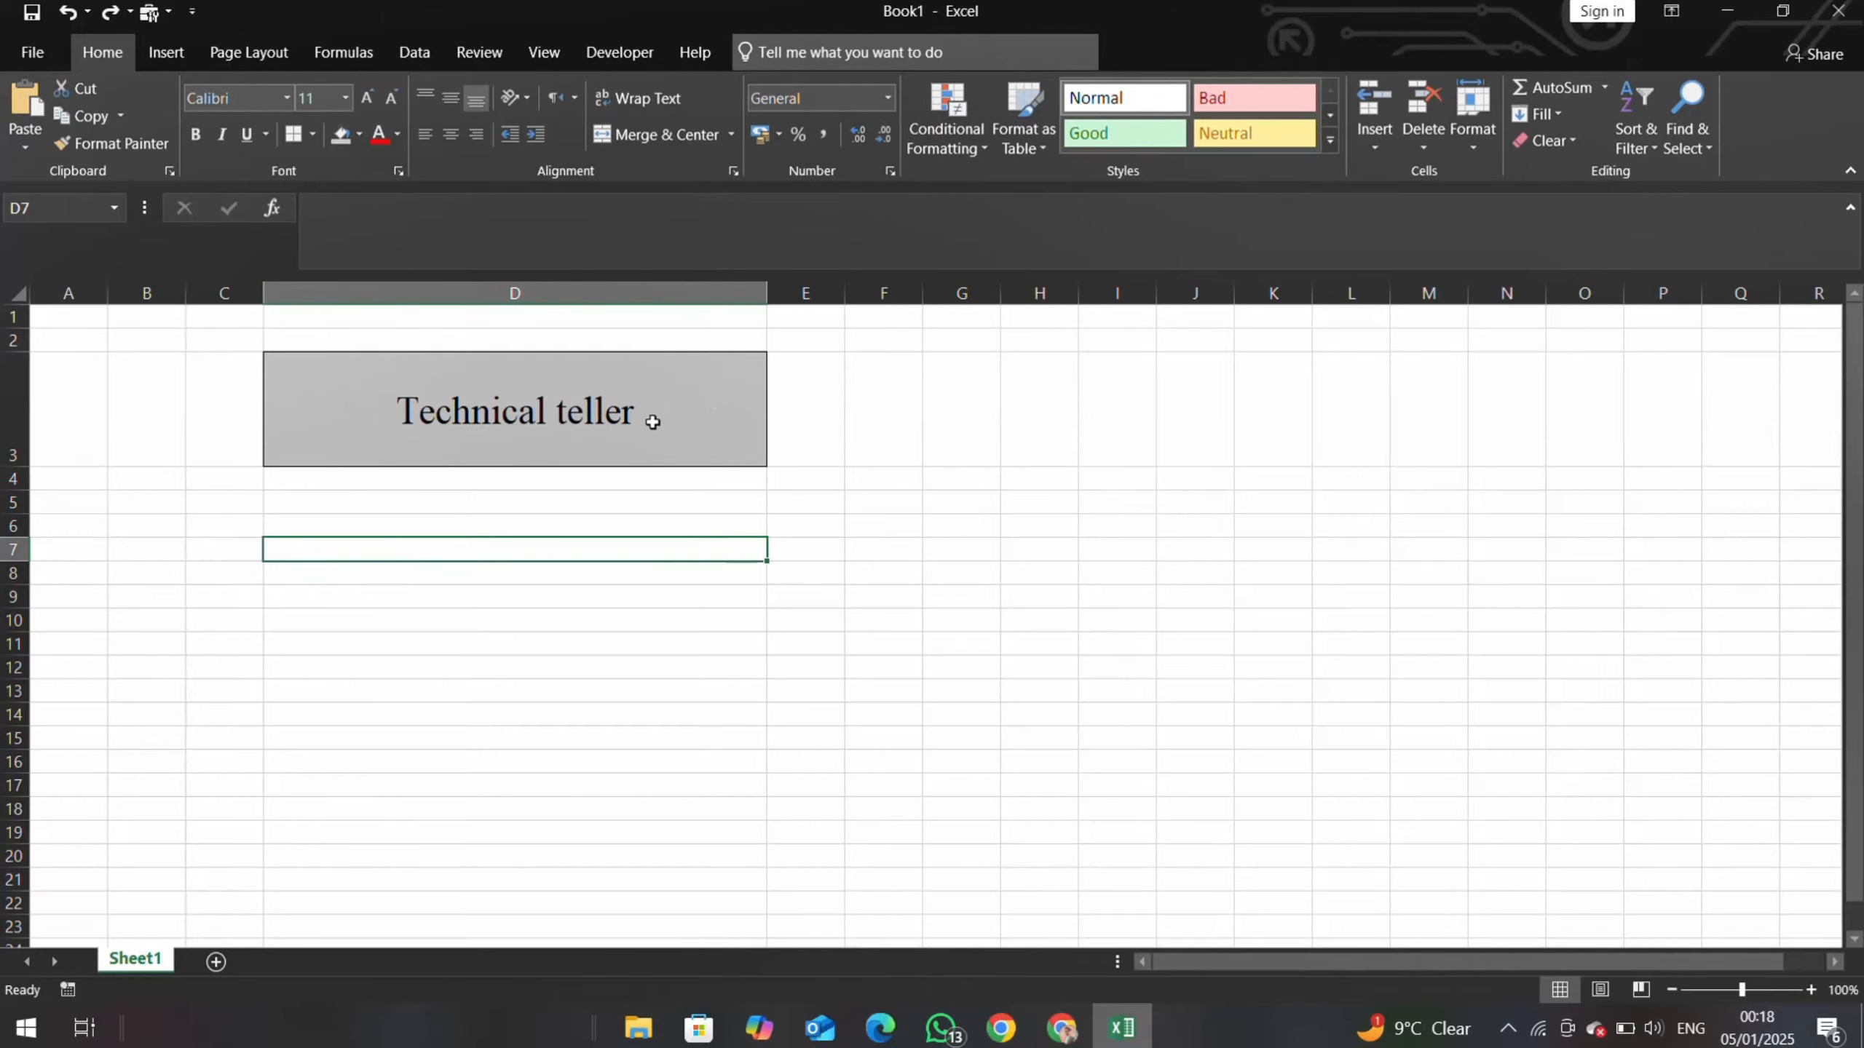
- Merge and center the range C5:O12 into a single title cell
left_click(670, 620)
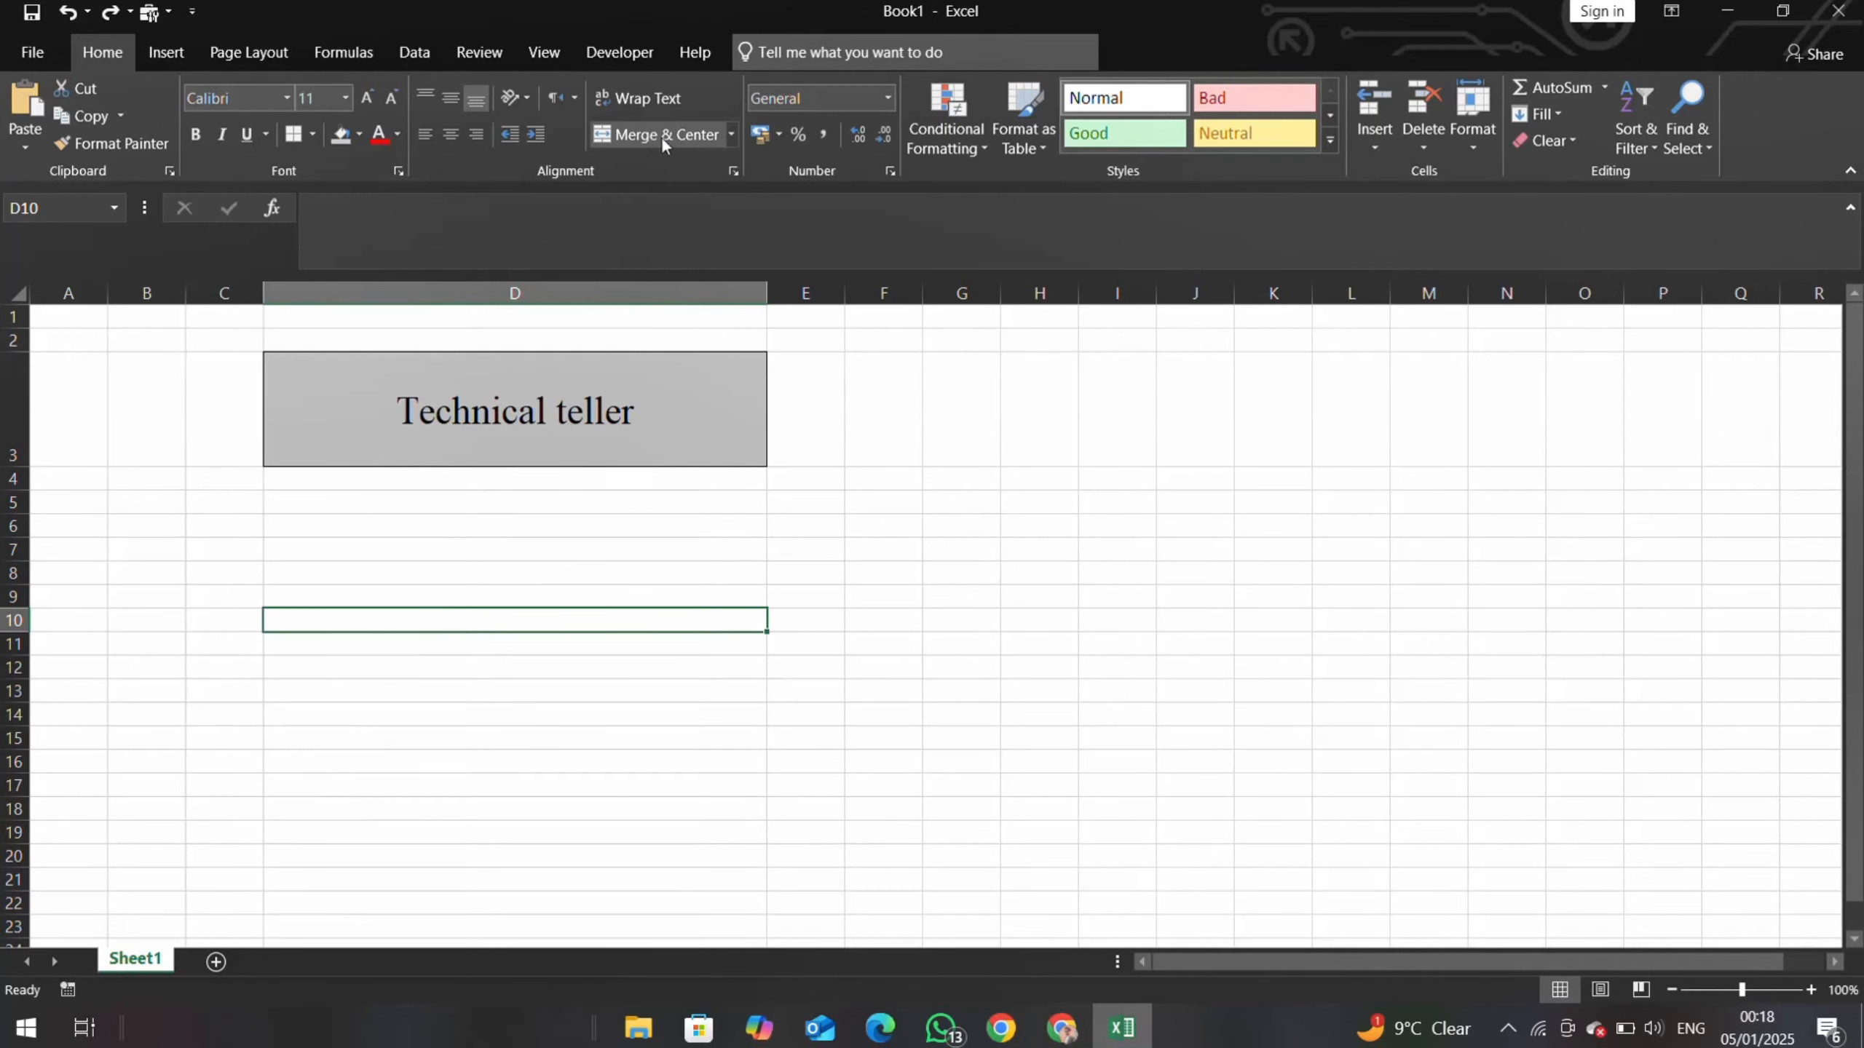
scroll(573, 538, "down", 1)
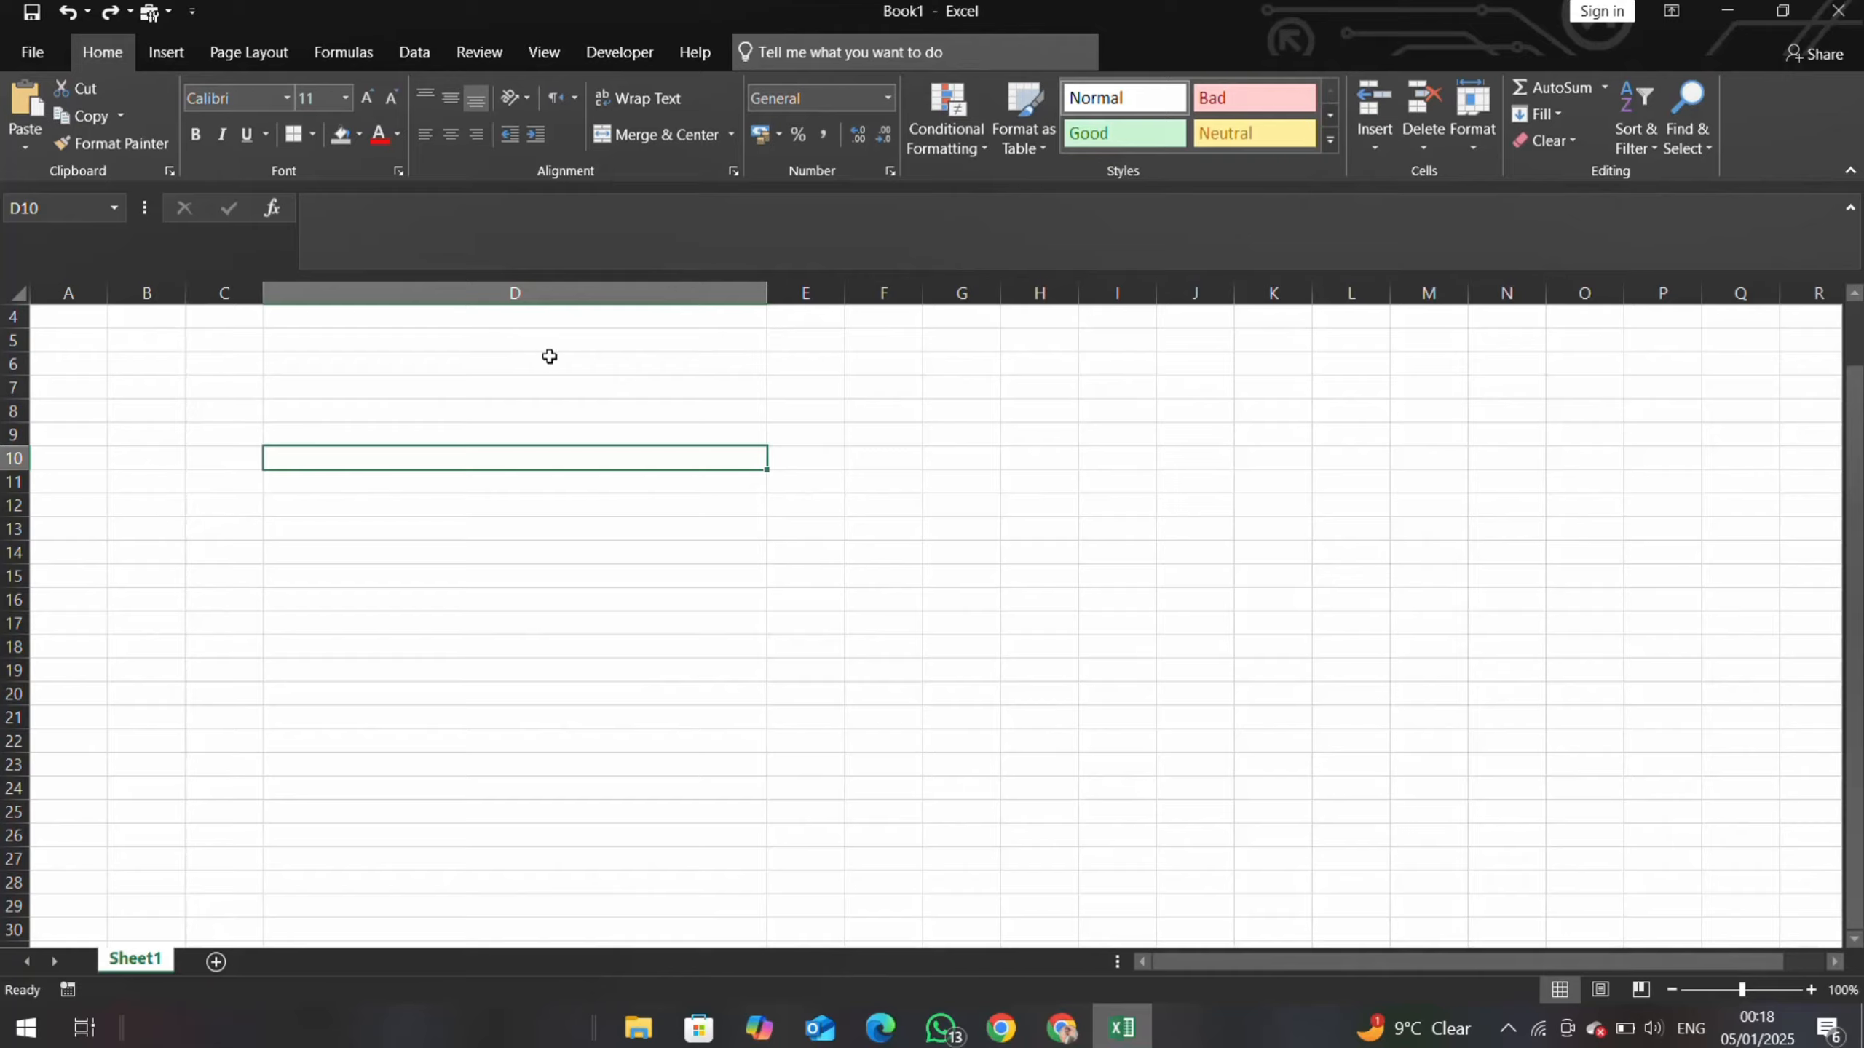
left_click(203, 341)
left_click_drag(203, 342, 1579, 502)
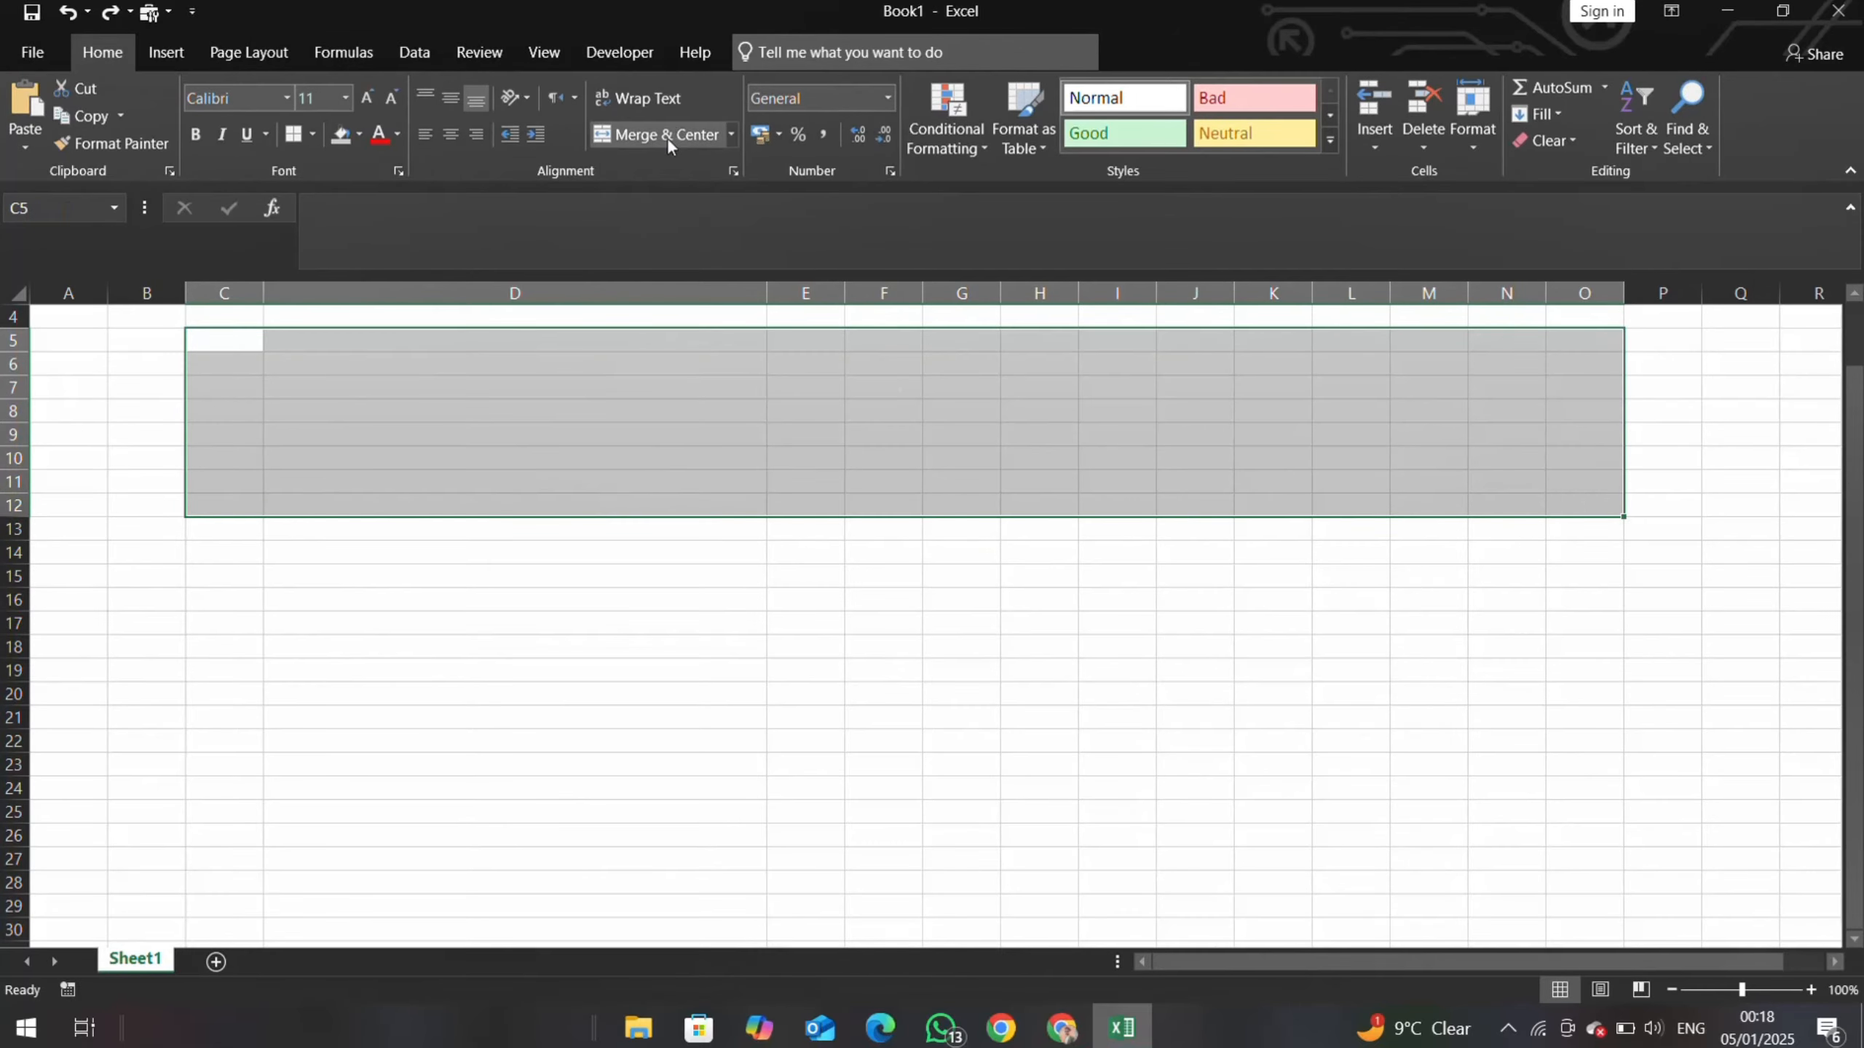
left_click(667, 136)
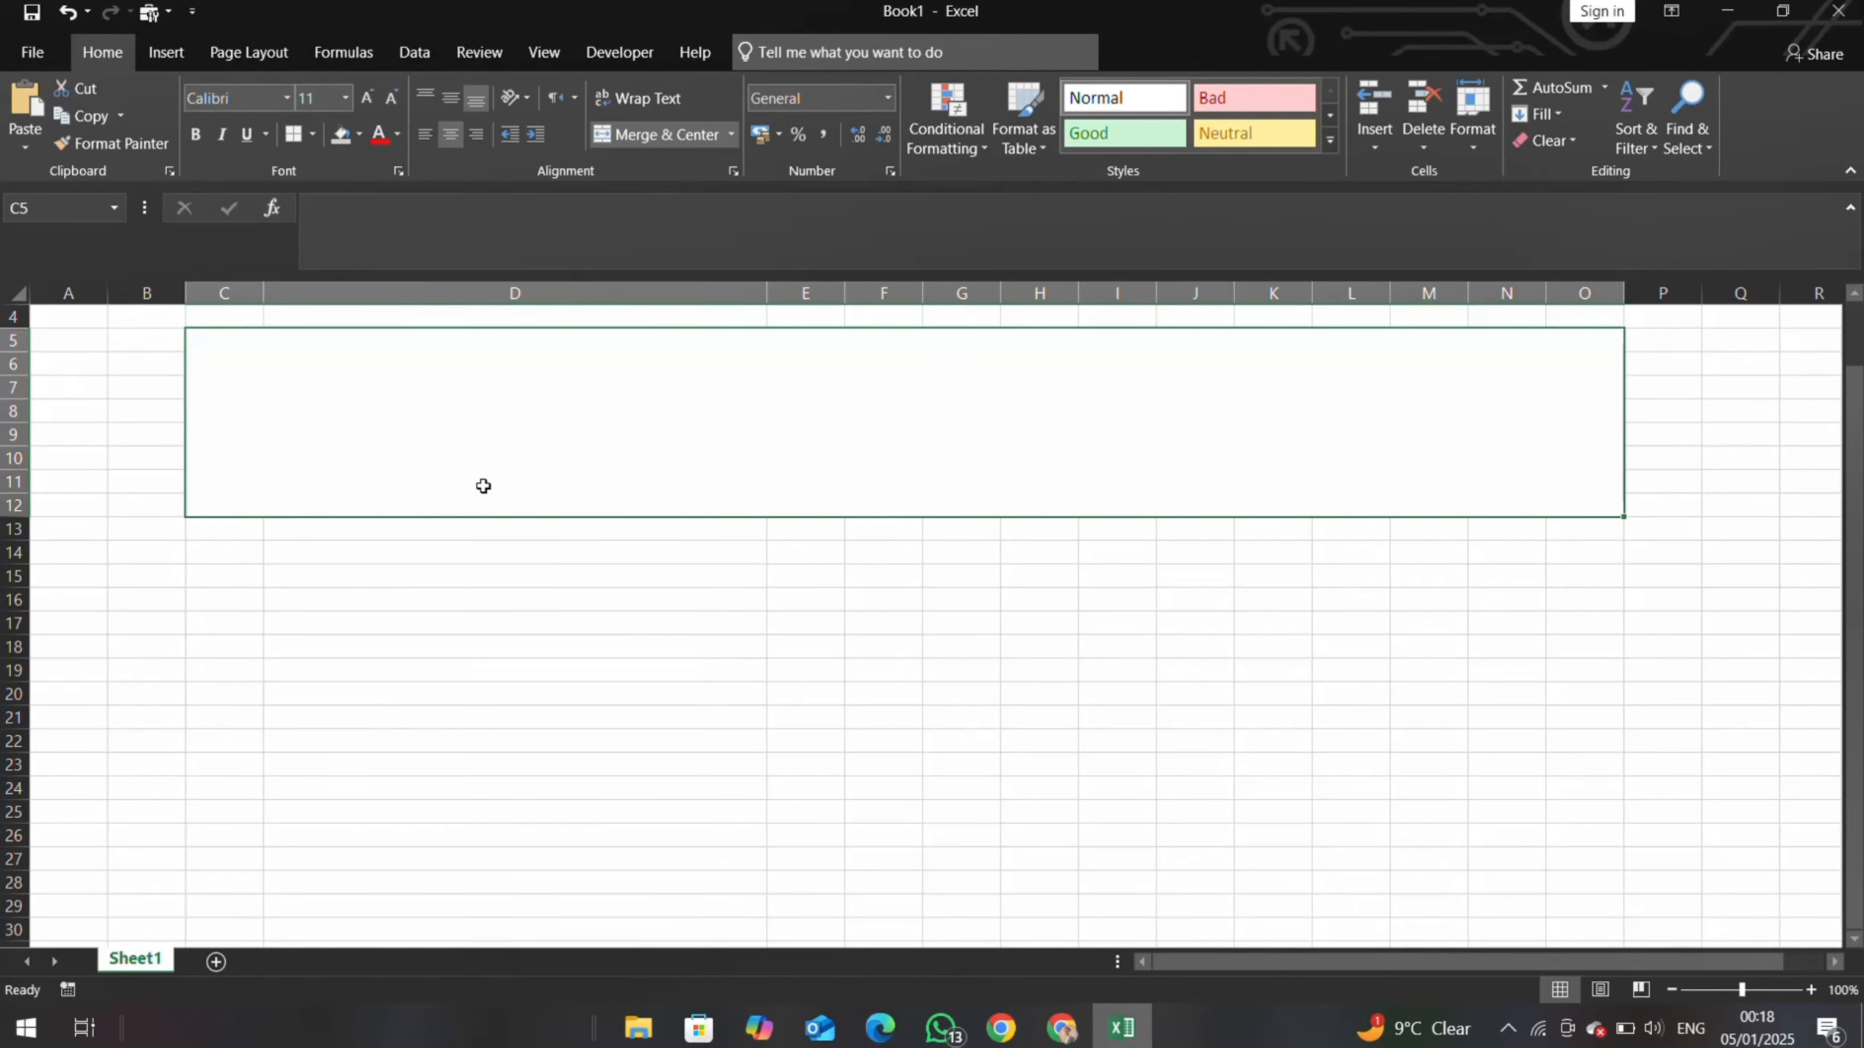
- Enter the title text "Learn excel BY Techincal teller" in the merged cell C5
type("L")
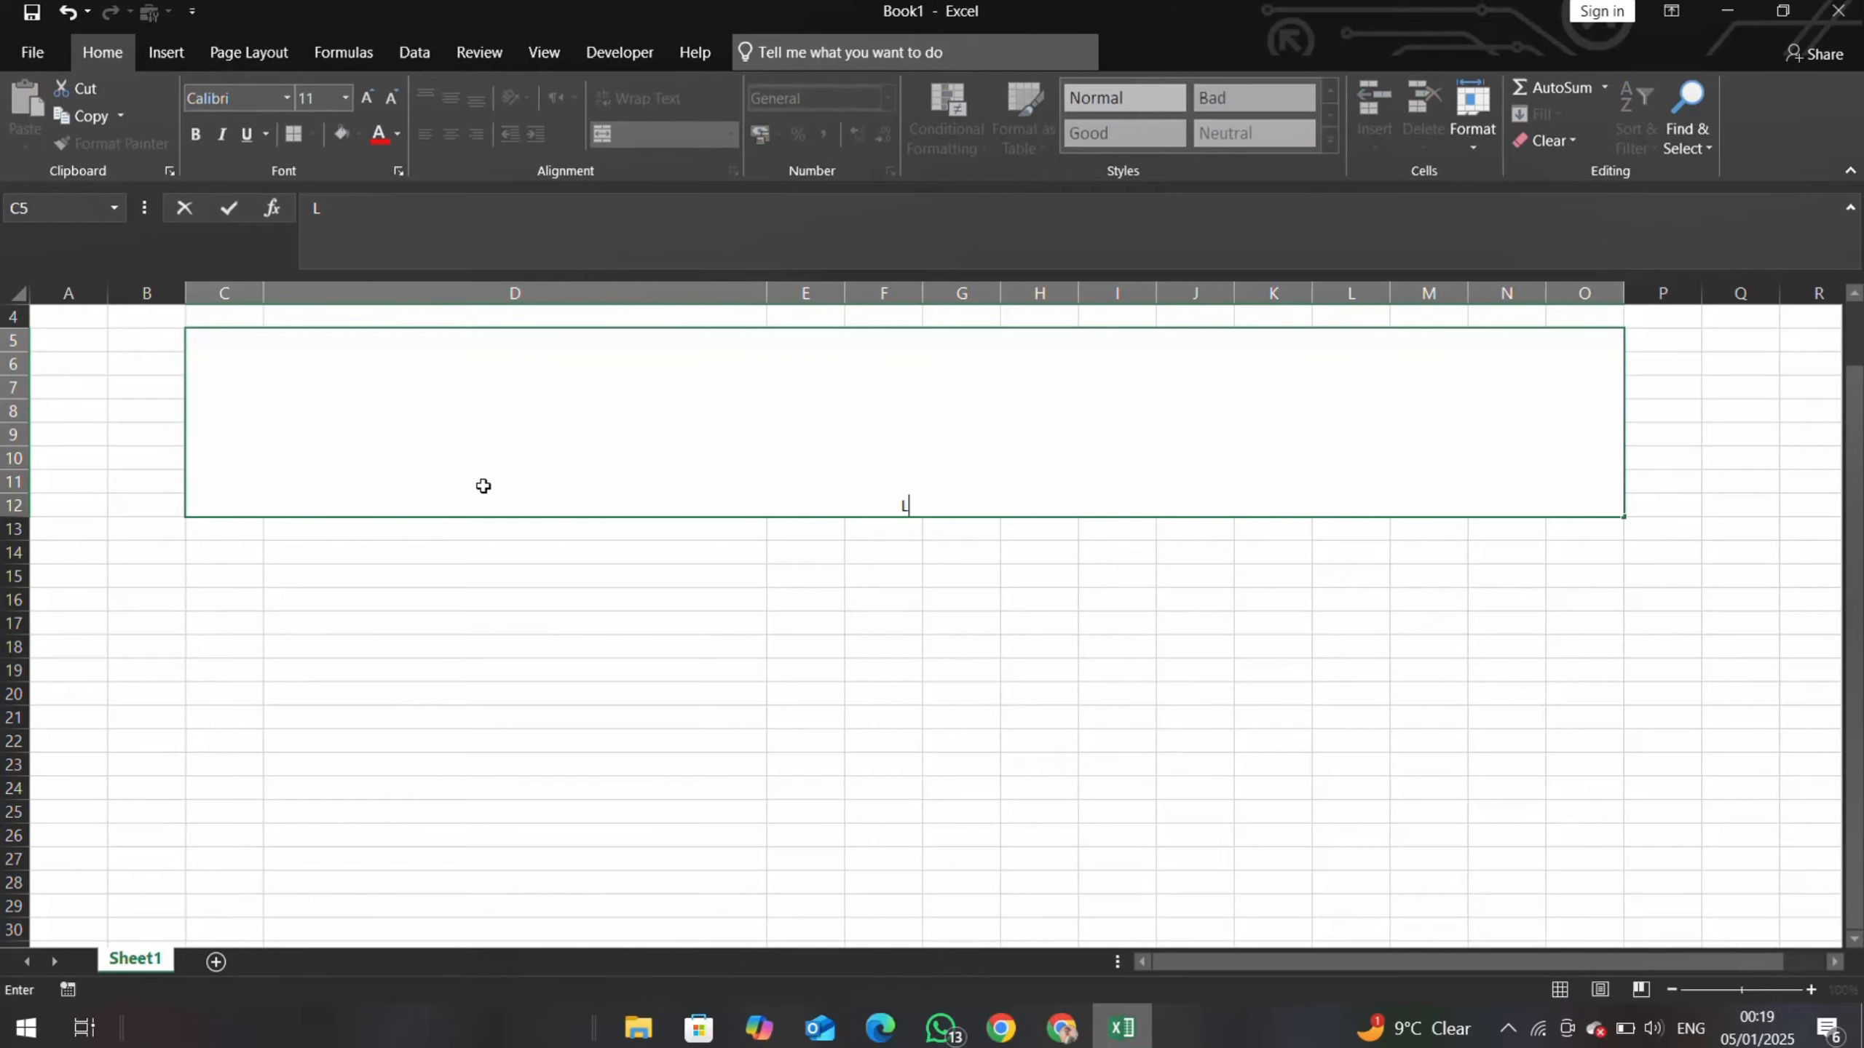
type("earn excel BY T")
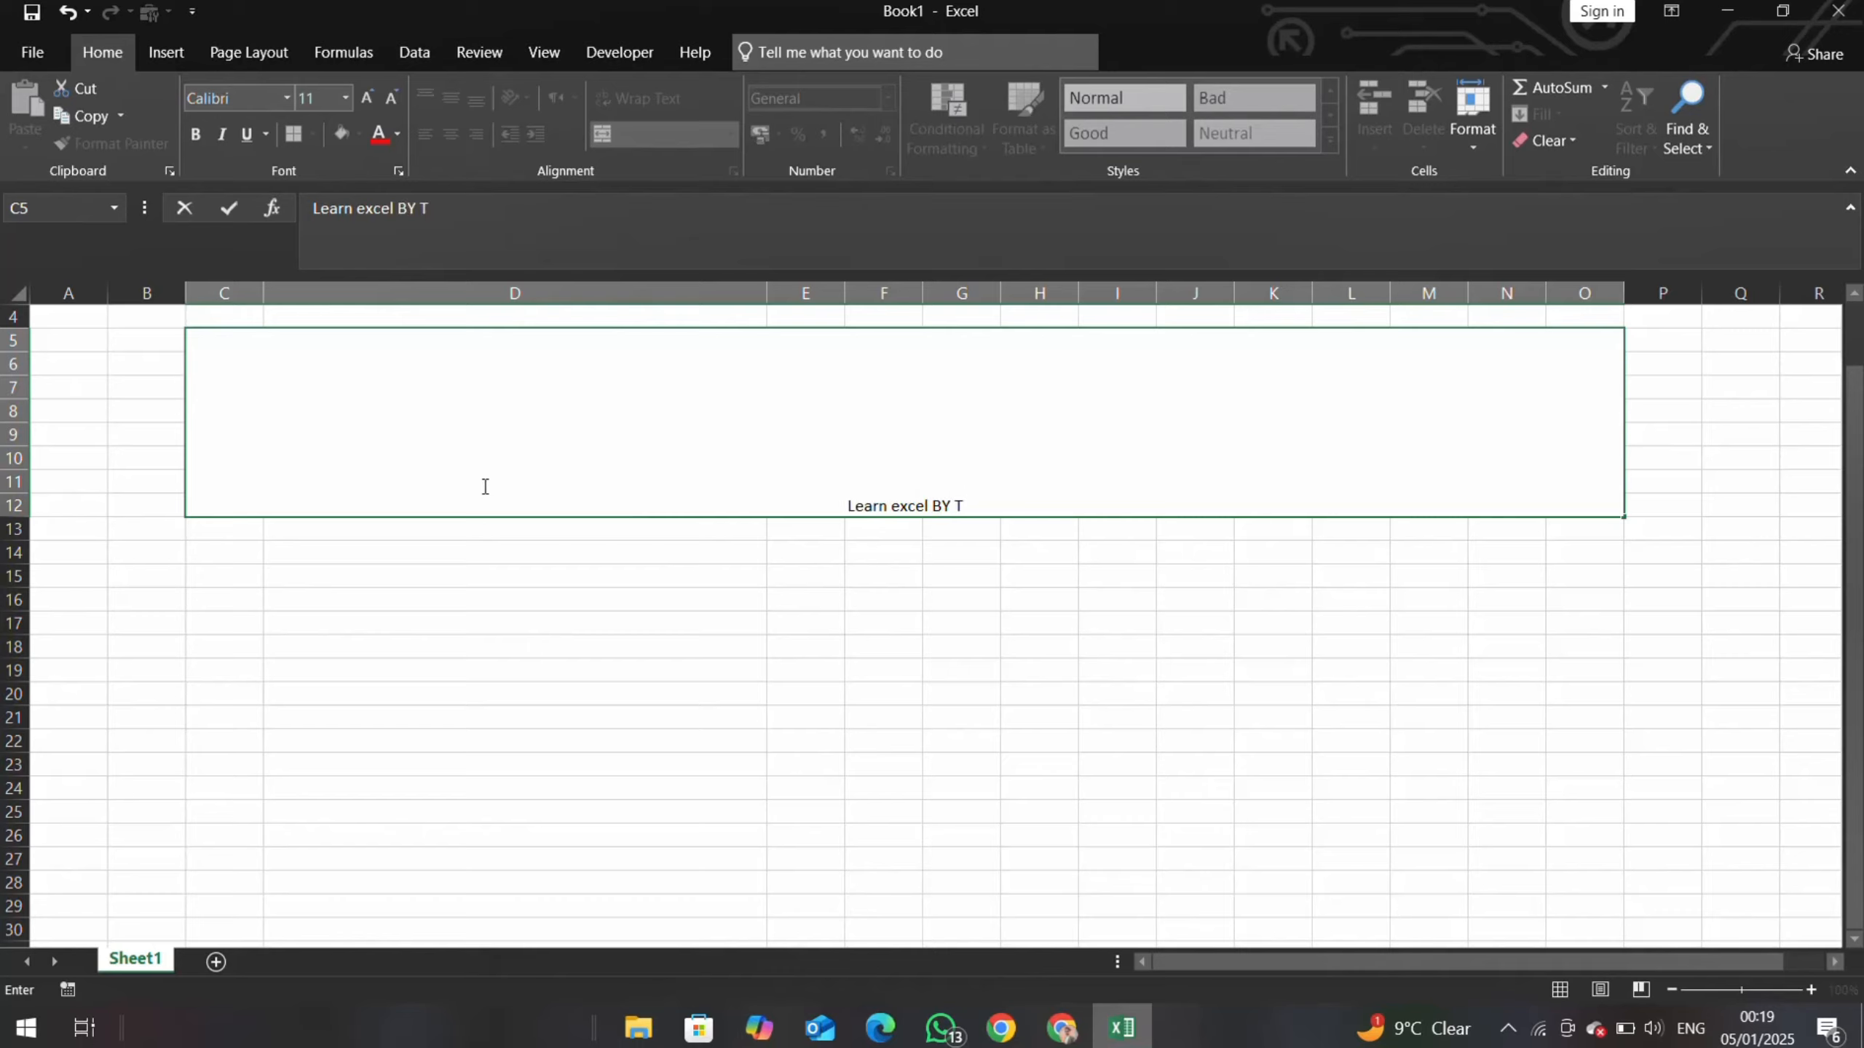
type("echincal ")
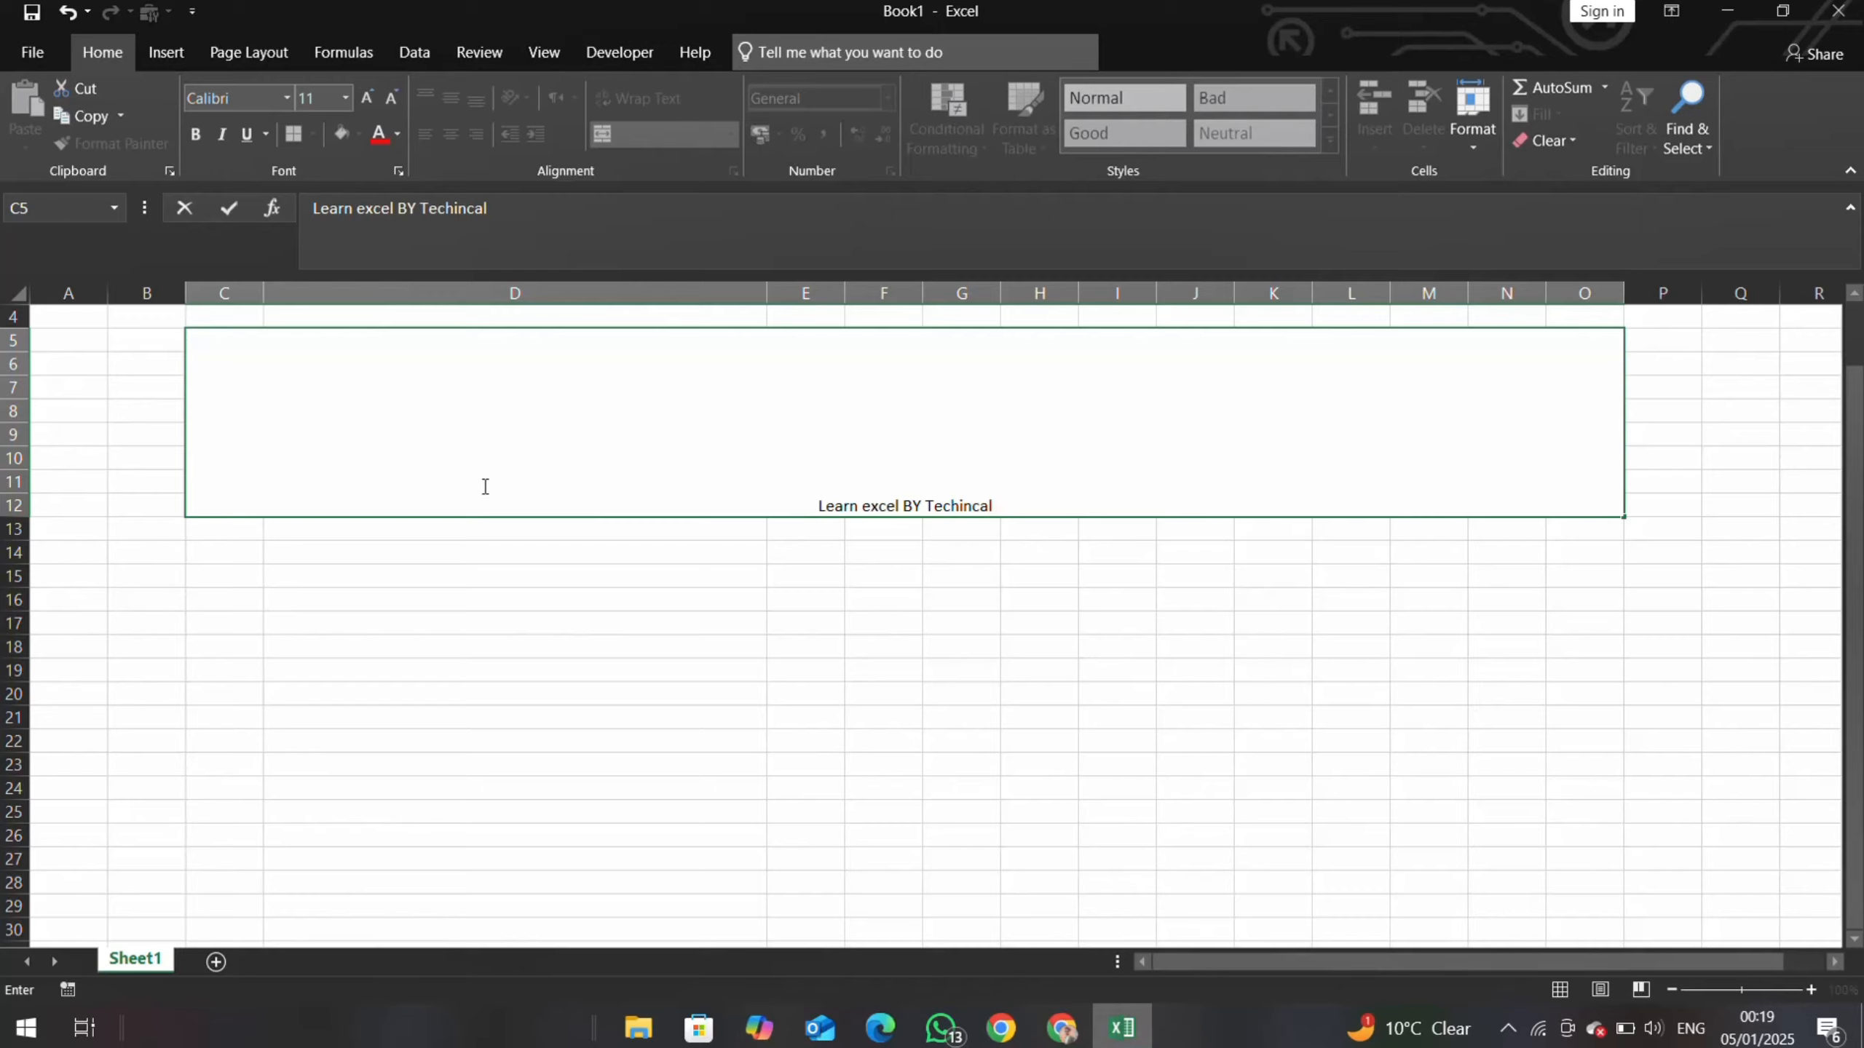
type("teller")
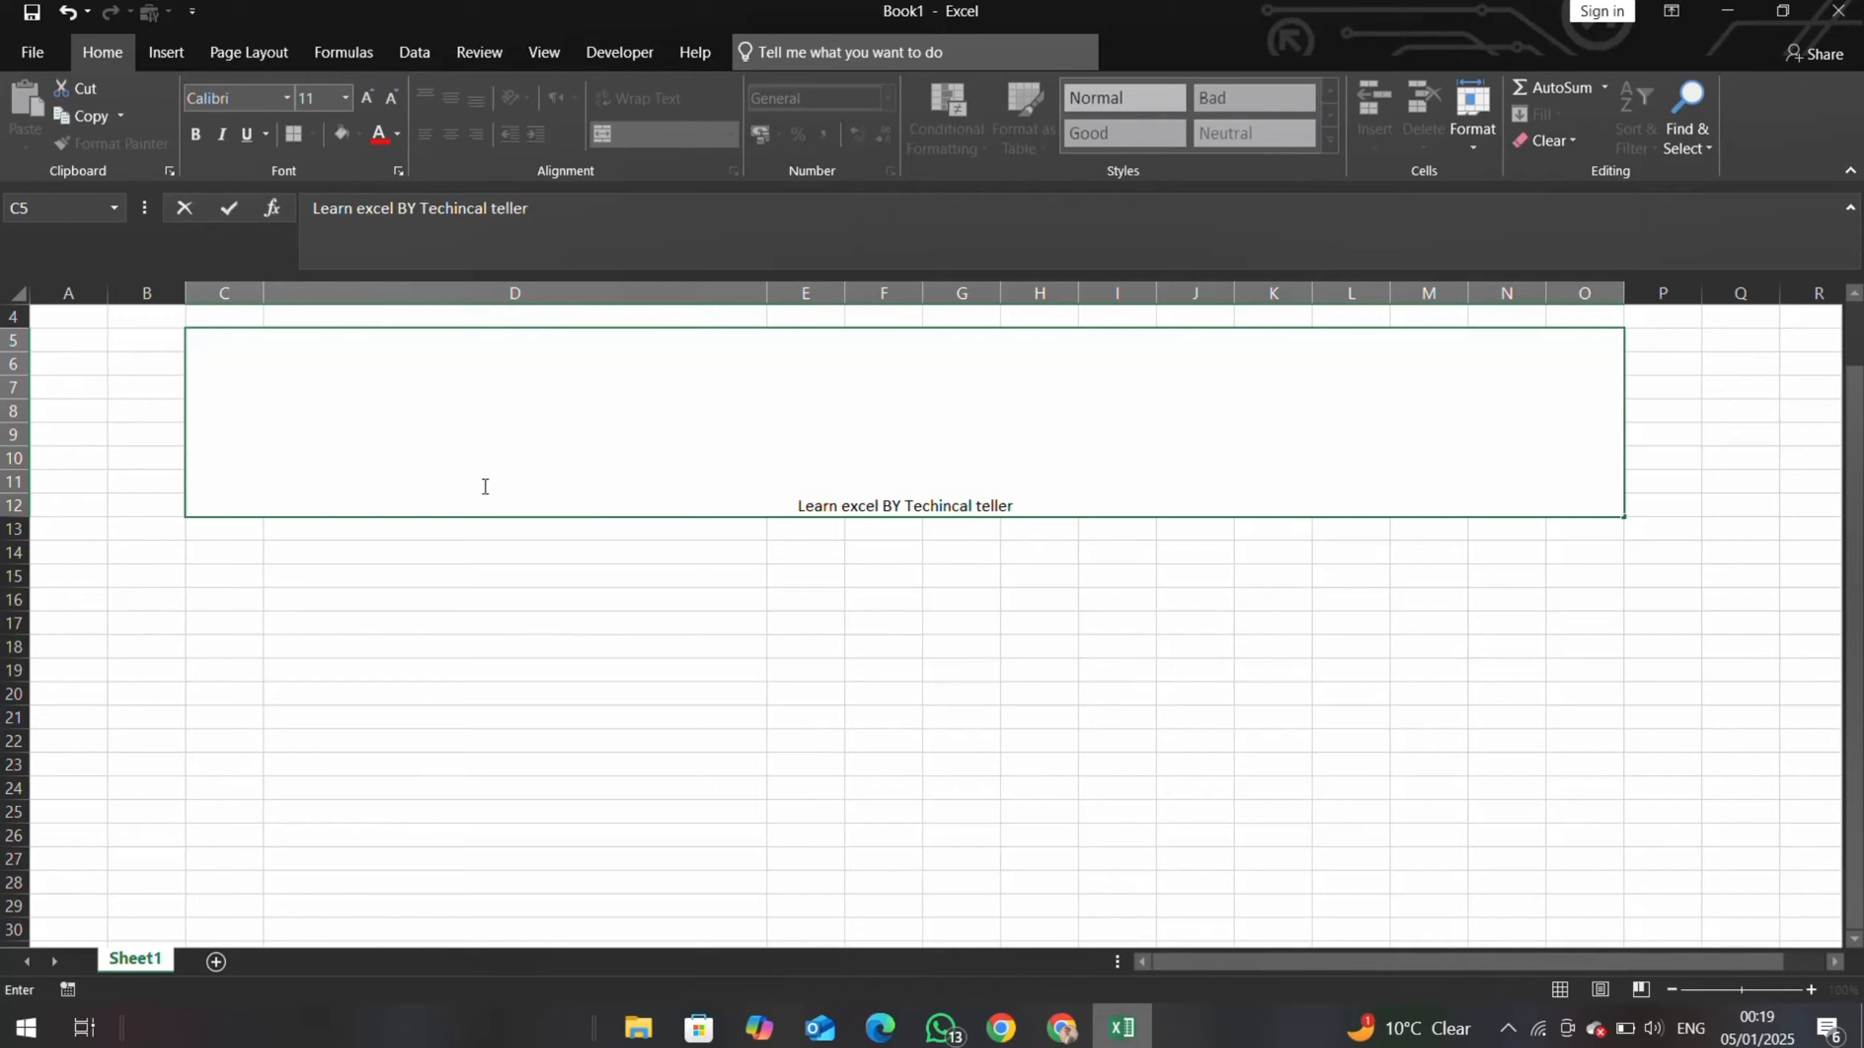
- Enlarge the title text in the merged cell to size 20 and on to size 40, and middle-align it vertically
key("shift+Home")
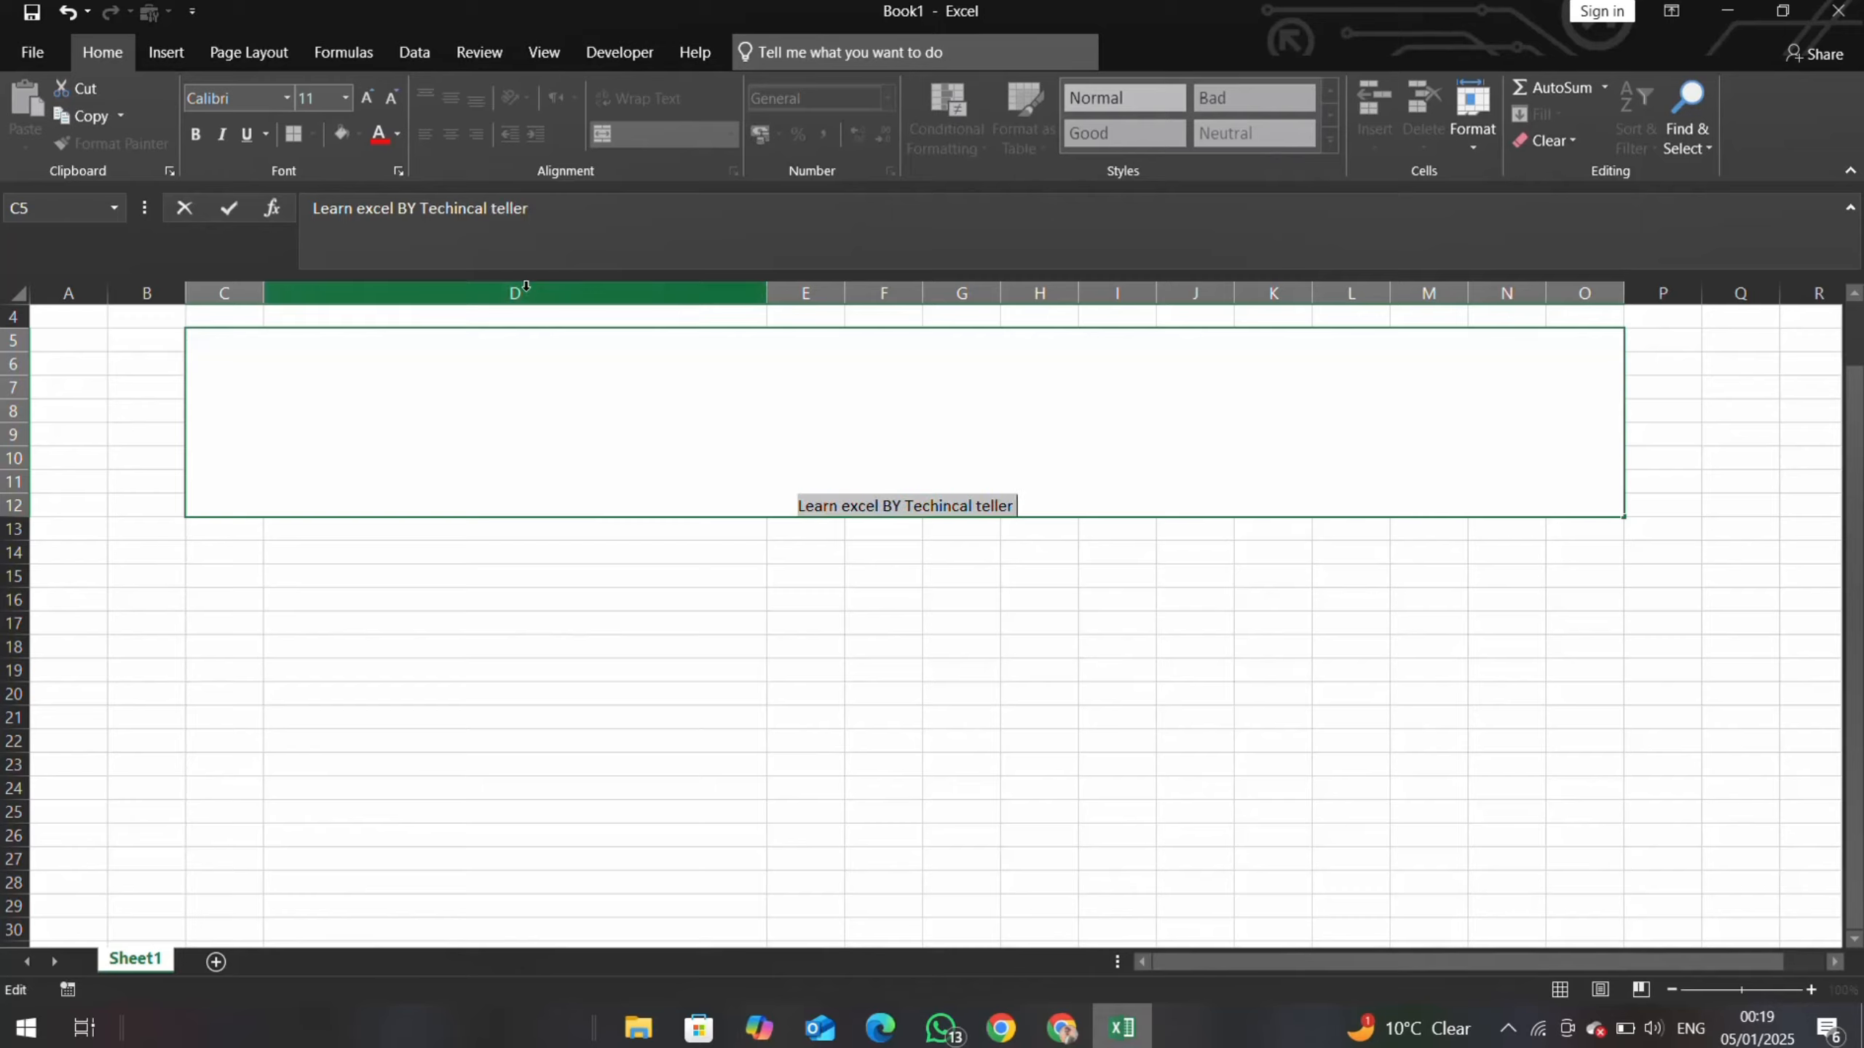
left_click(322, 96)
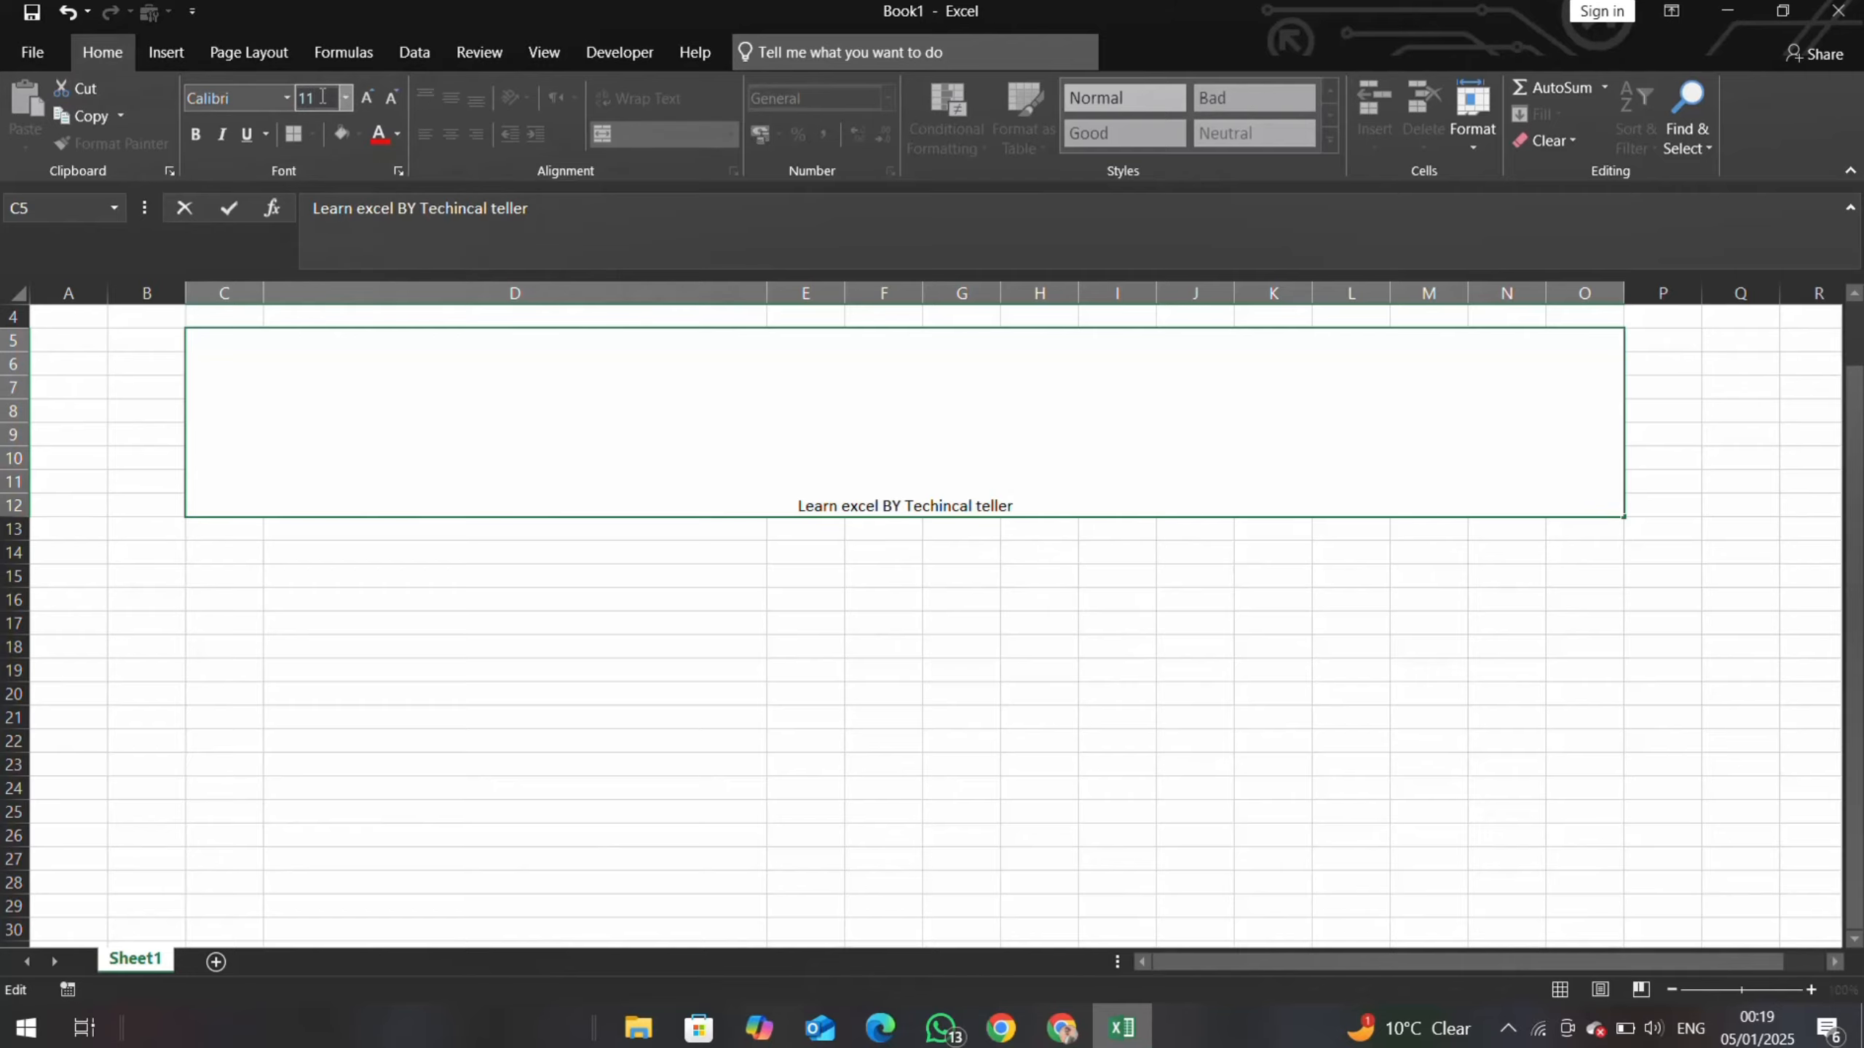
double_click(315, 97)
type("20")
key("Return")
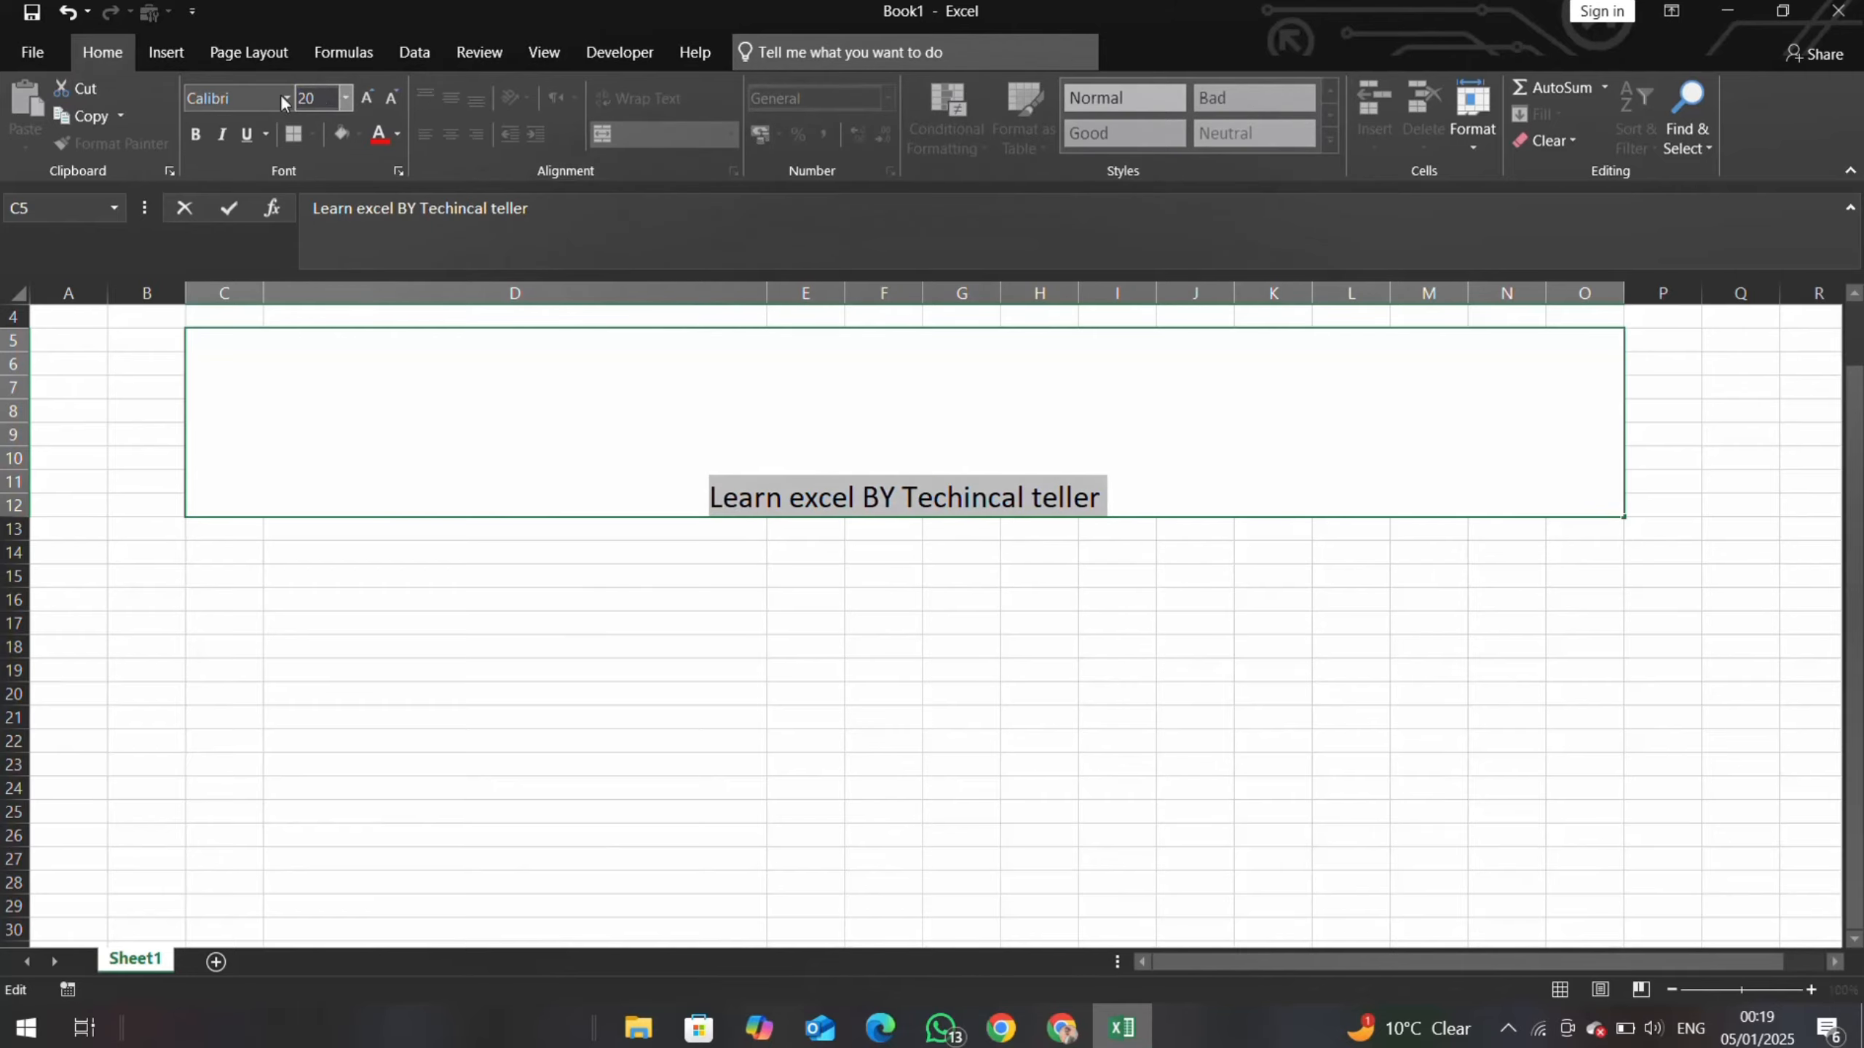
left_click(317, 97)
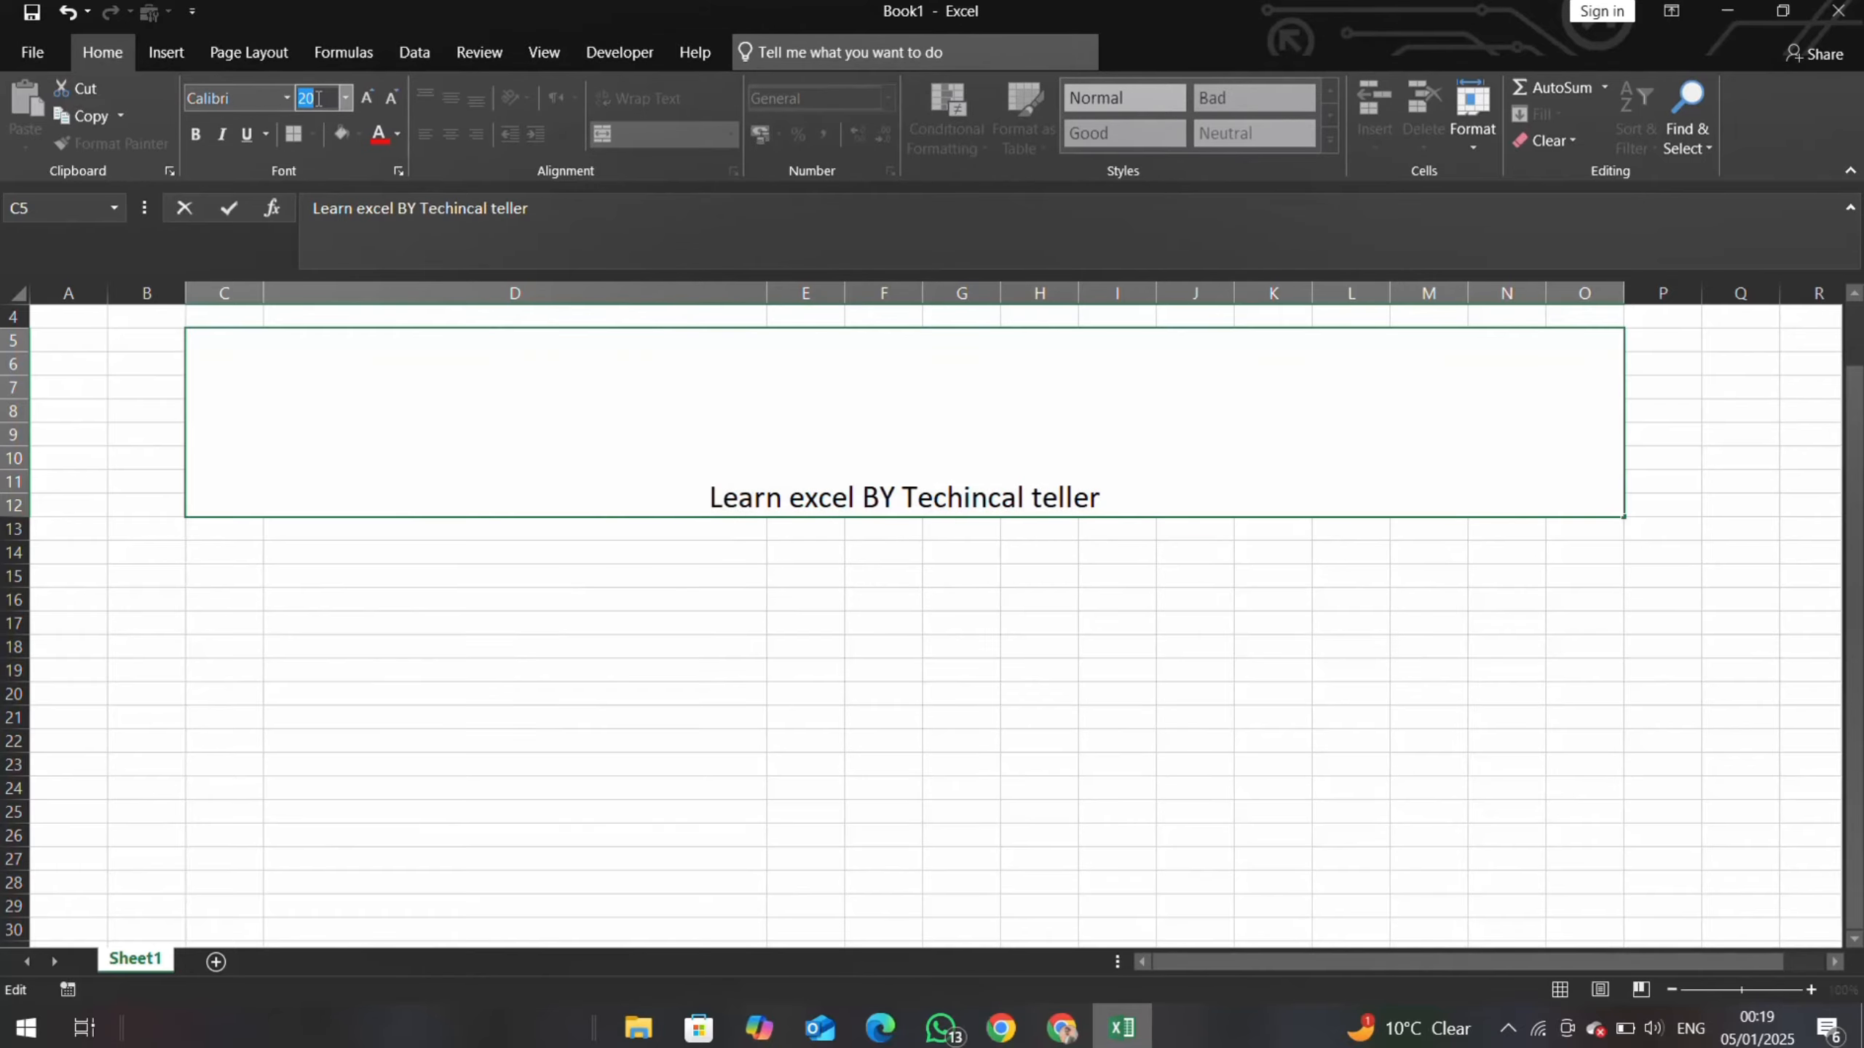
type("40")
key("Return")
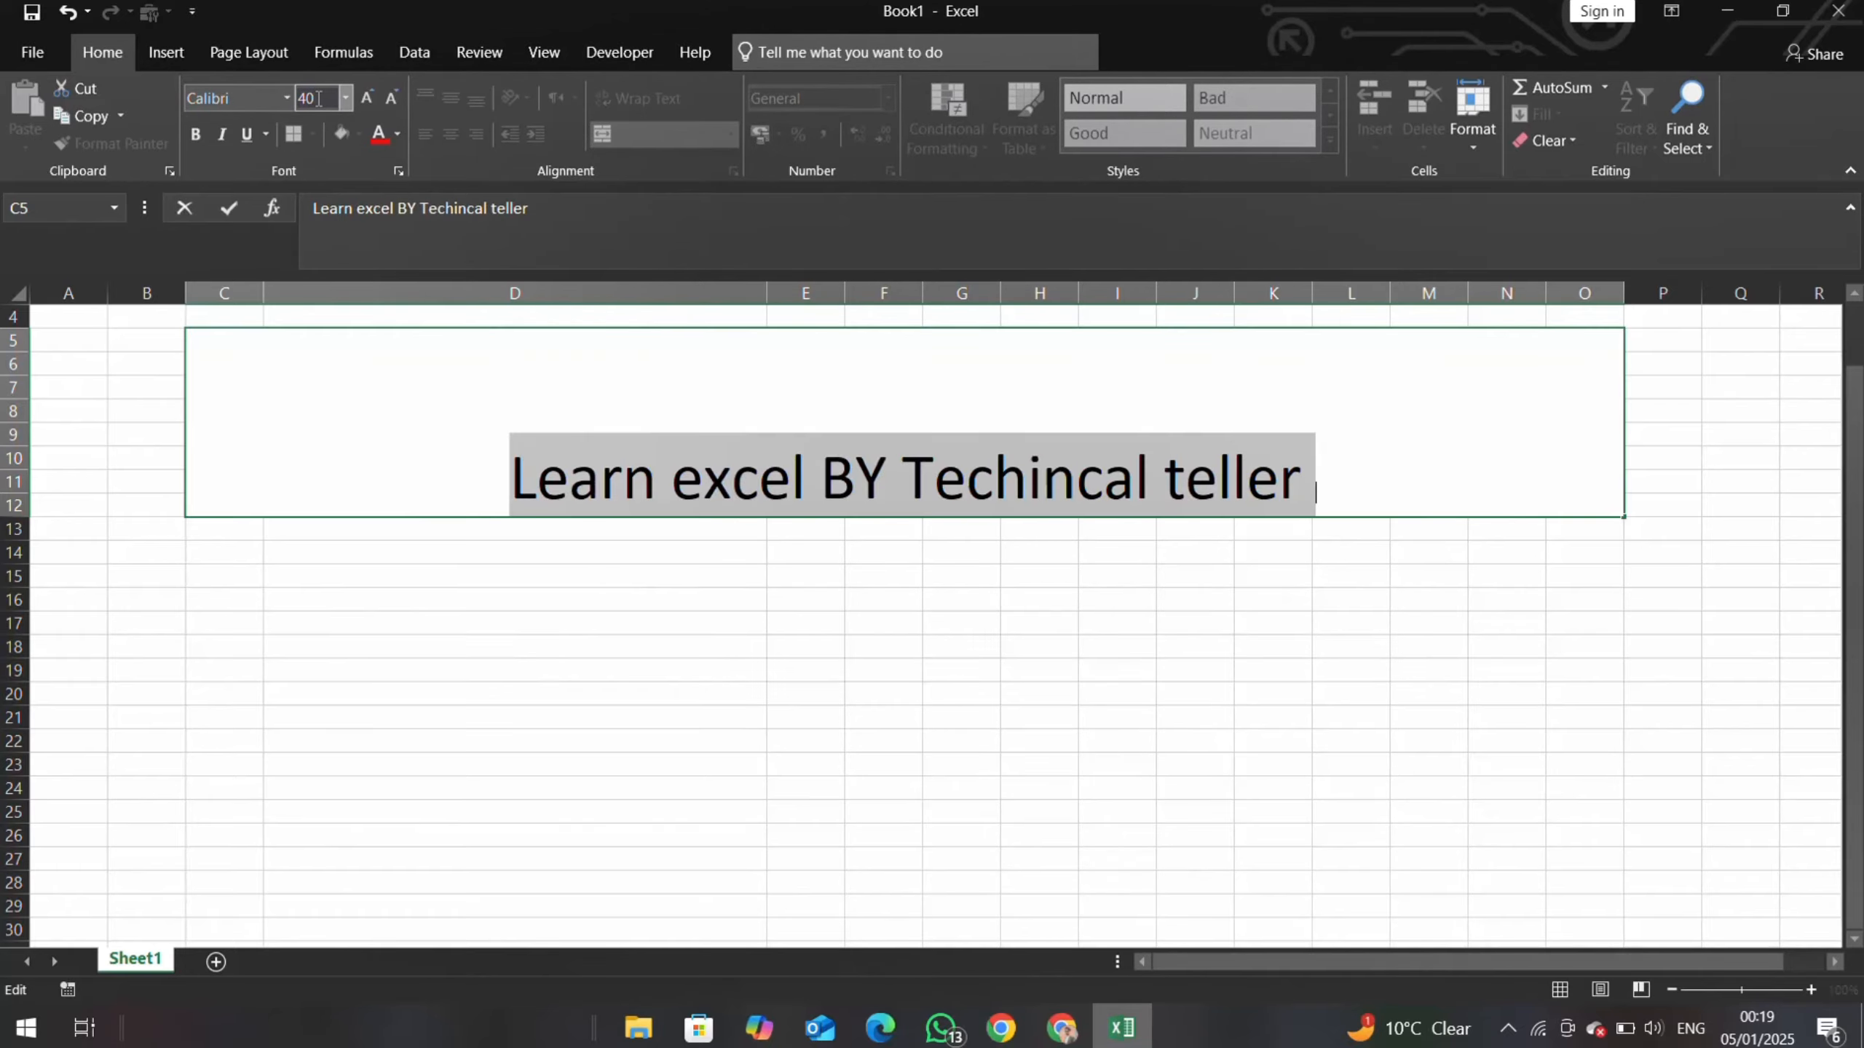
left_click(411, 567)
left_click(656, 458)
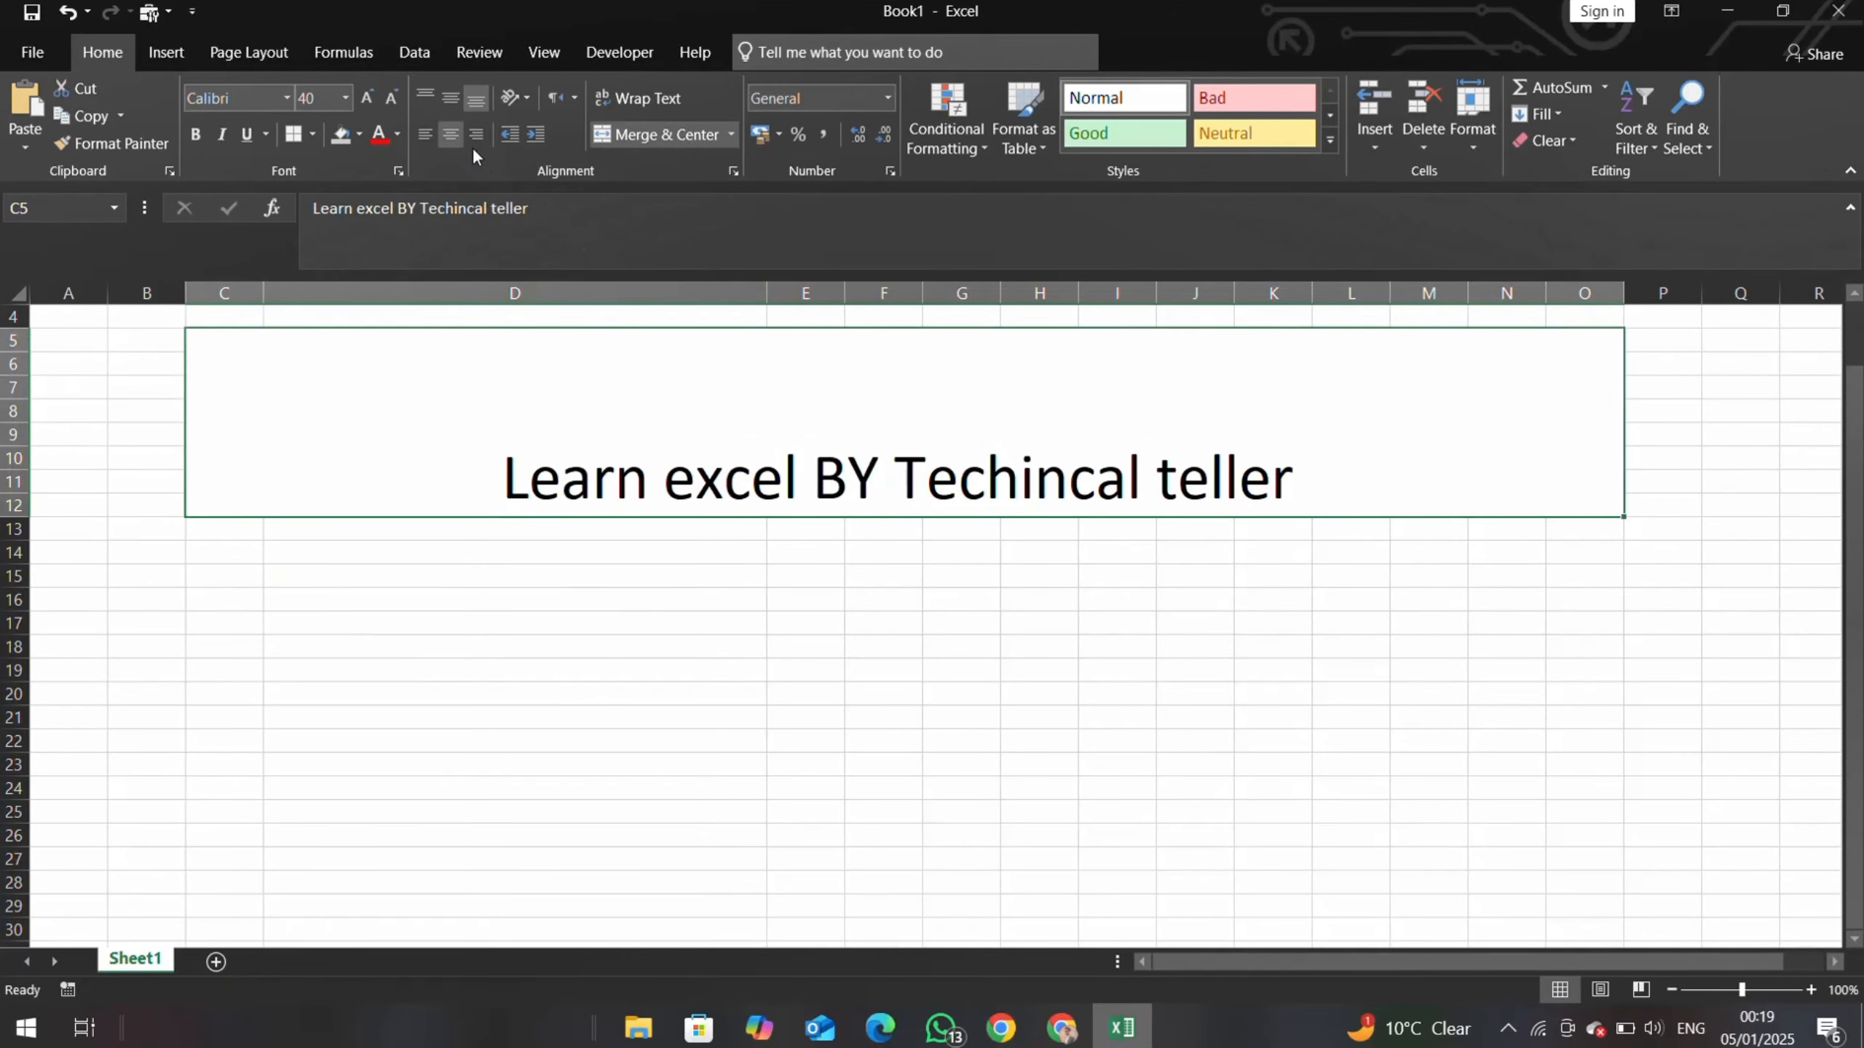
left_click(449, 102)
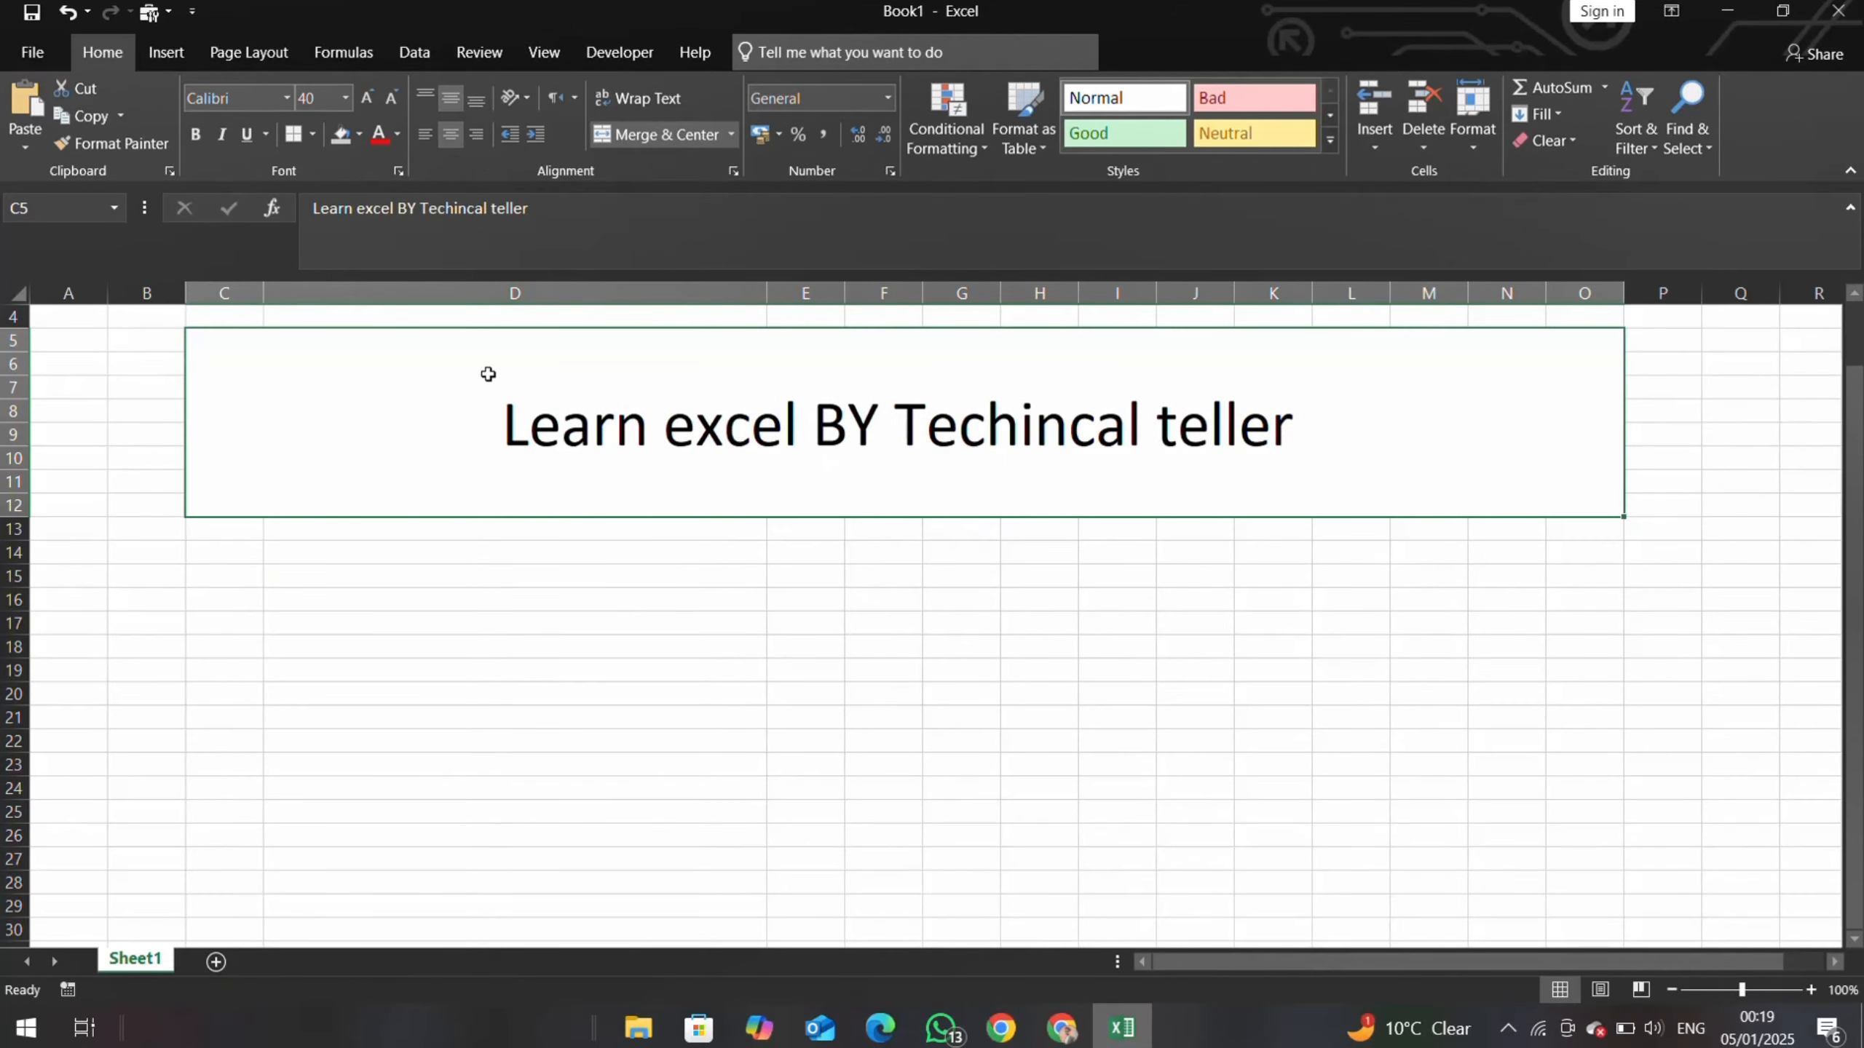
- Fill the merged title cell with gray and apply All Borders to it
left_click(338, 137)
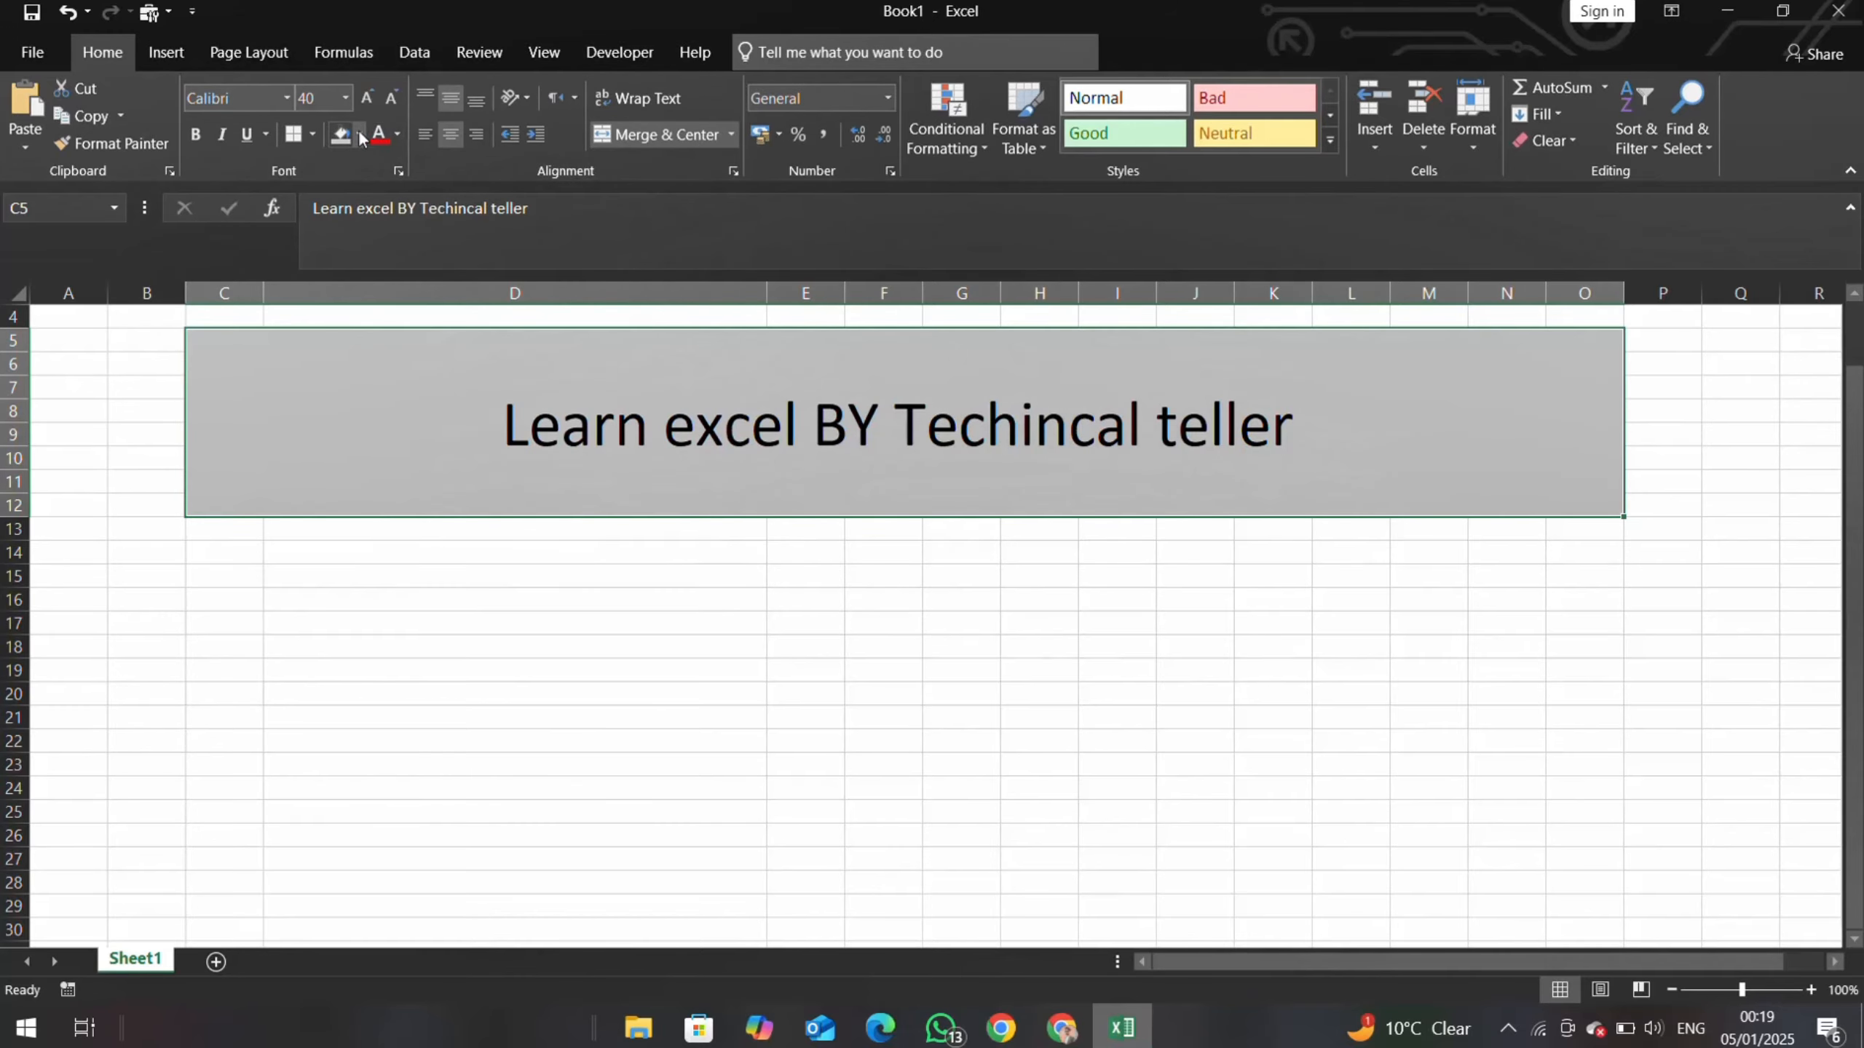
left_click(312, 136)
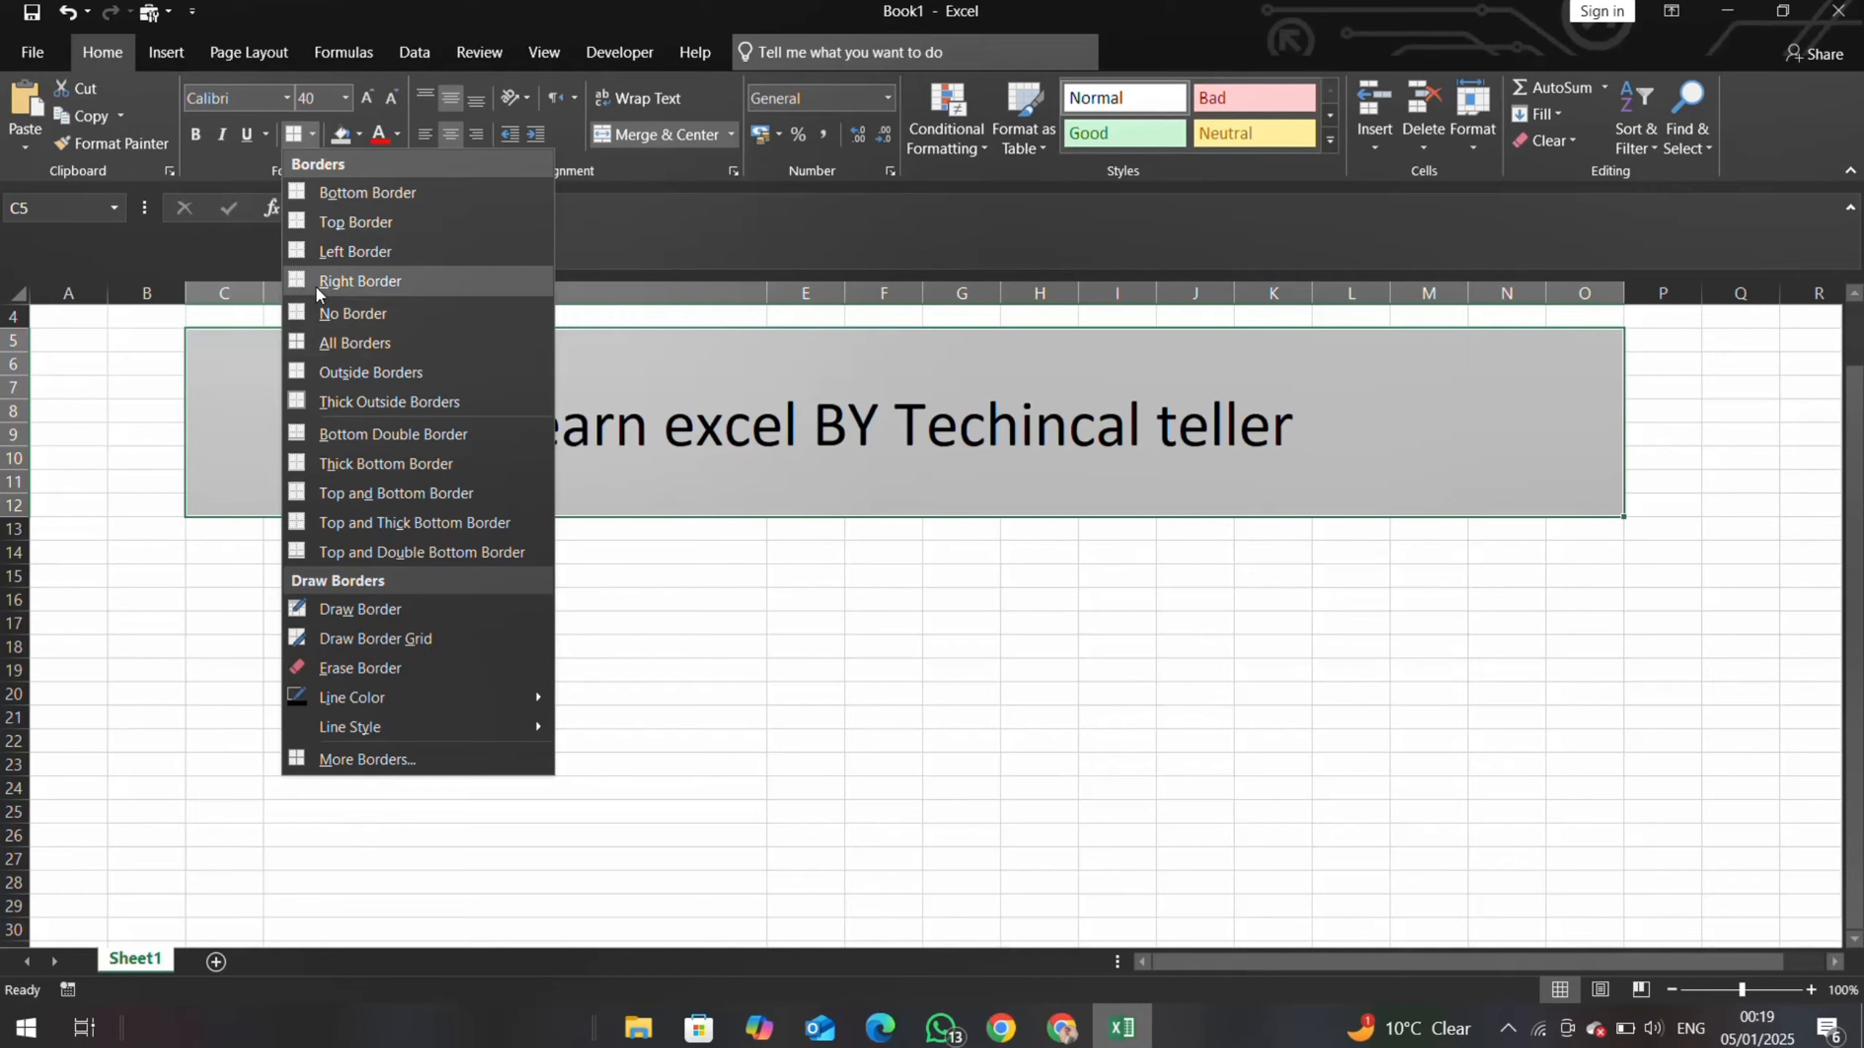
left_click(316, 343)
left_click(538, 722)
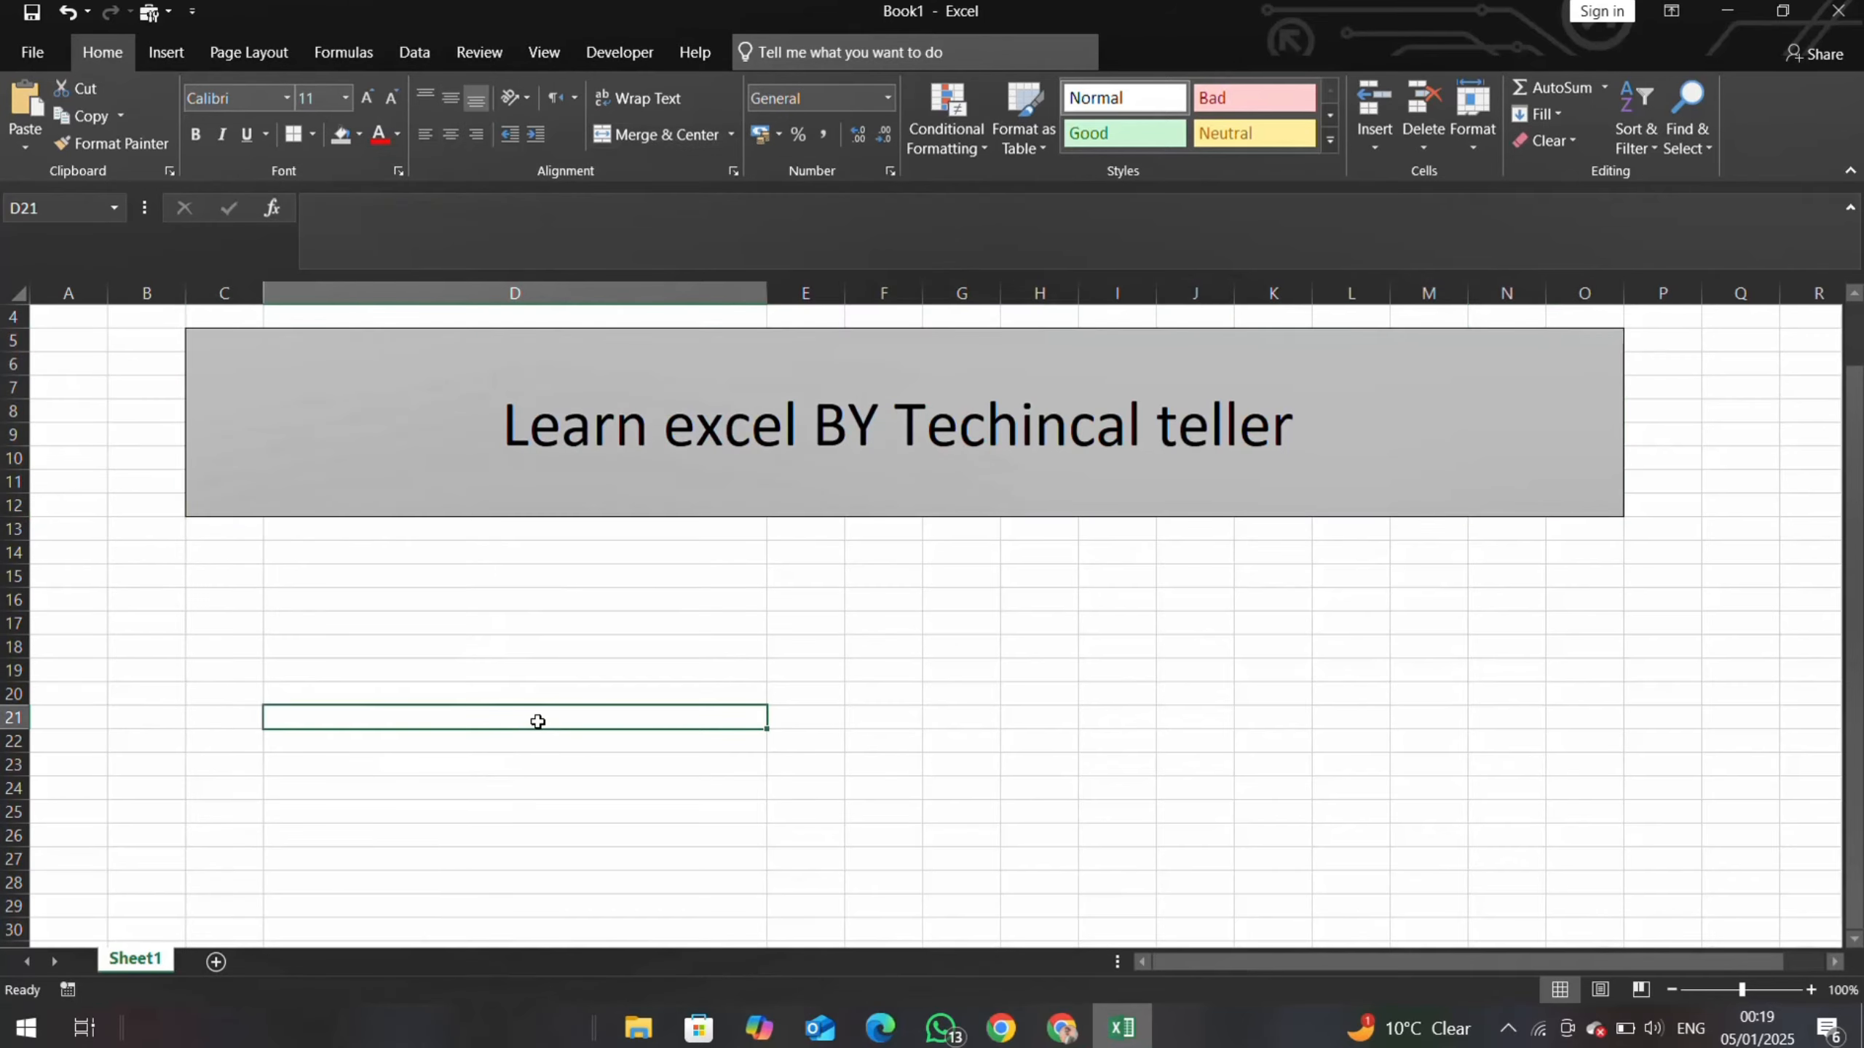
- Change the merged title cell's fill to standard yellow and narrow column D to about a third of its width
left_click(517, 468)
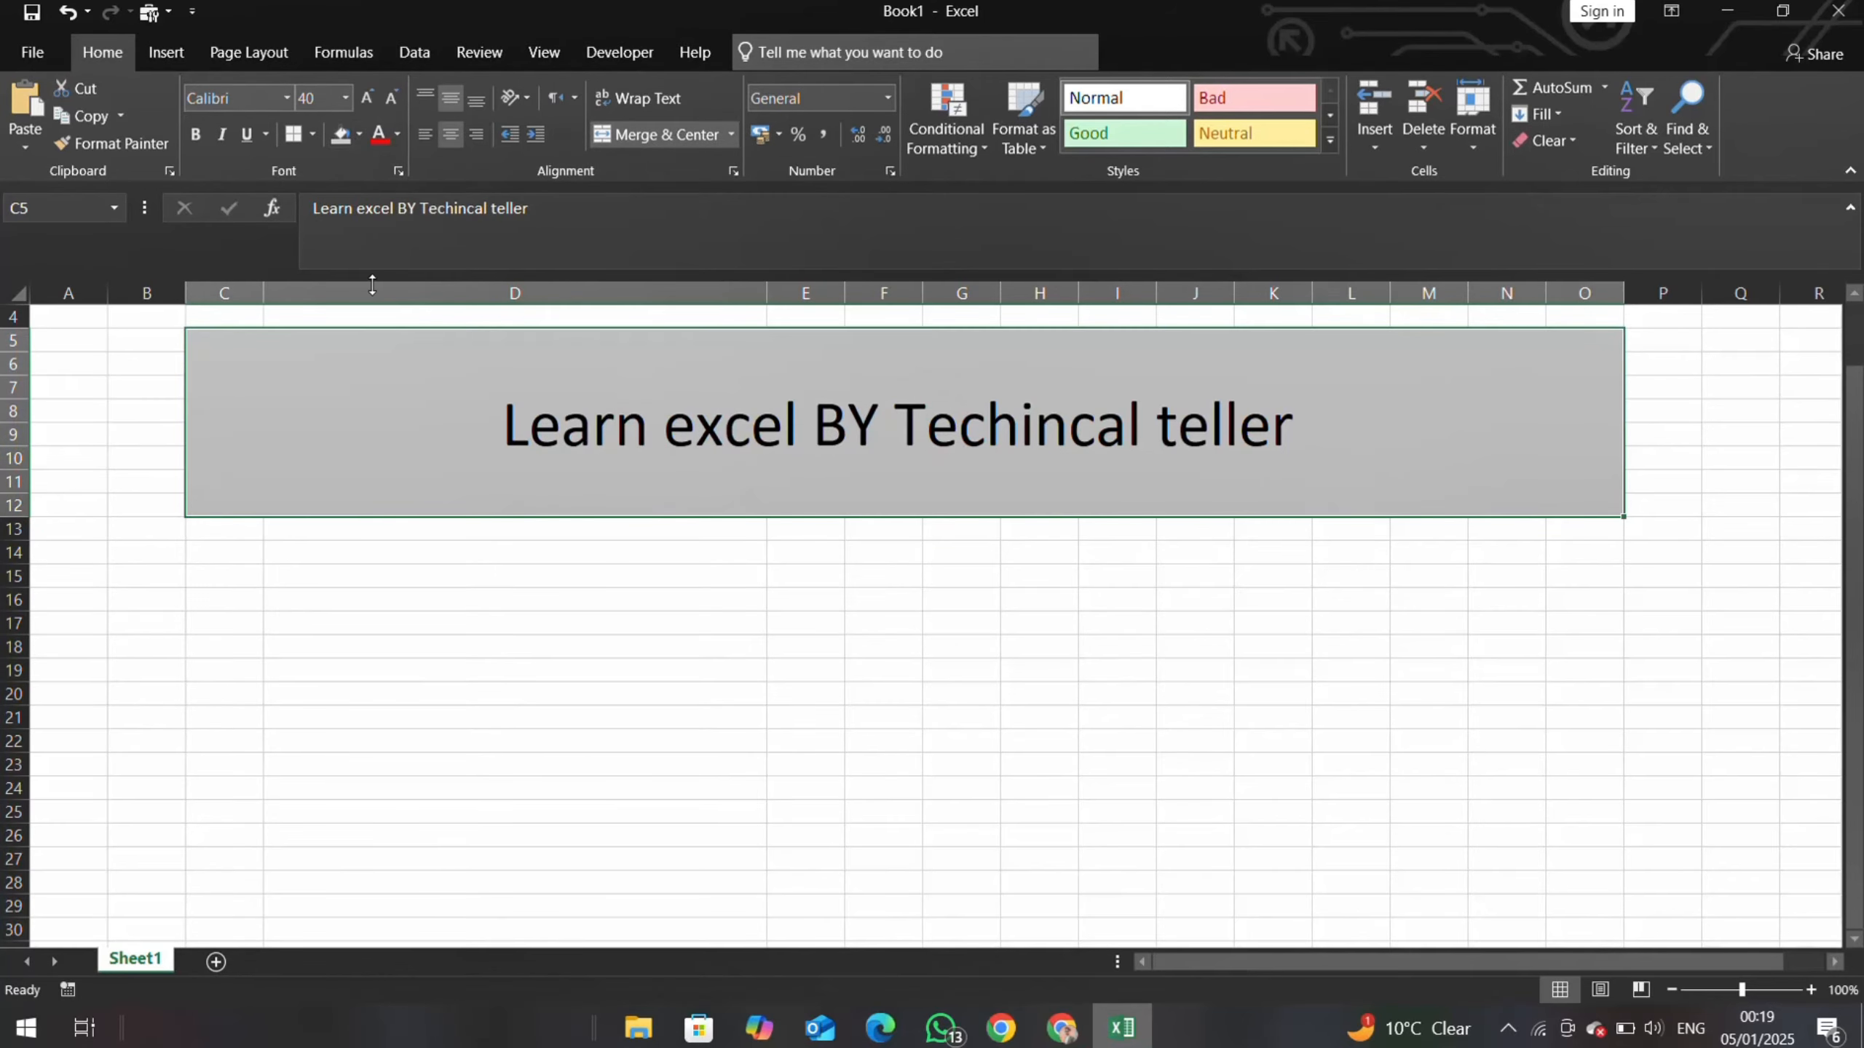
left_click(359, 135)
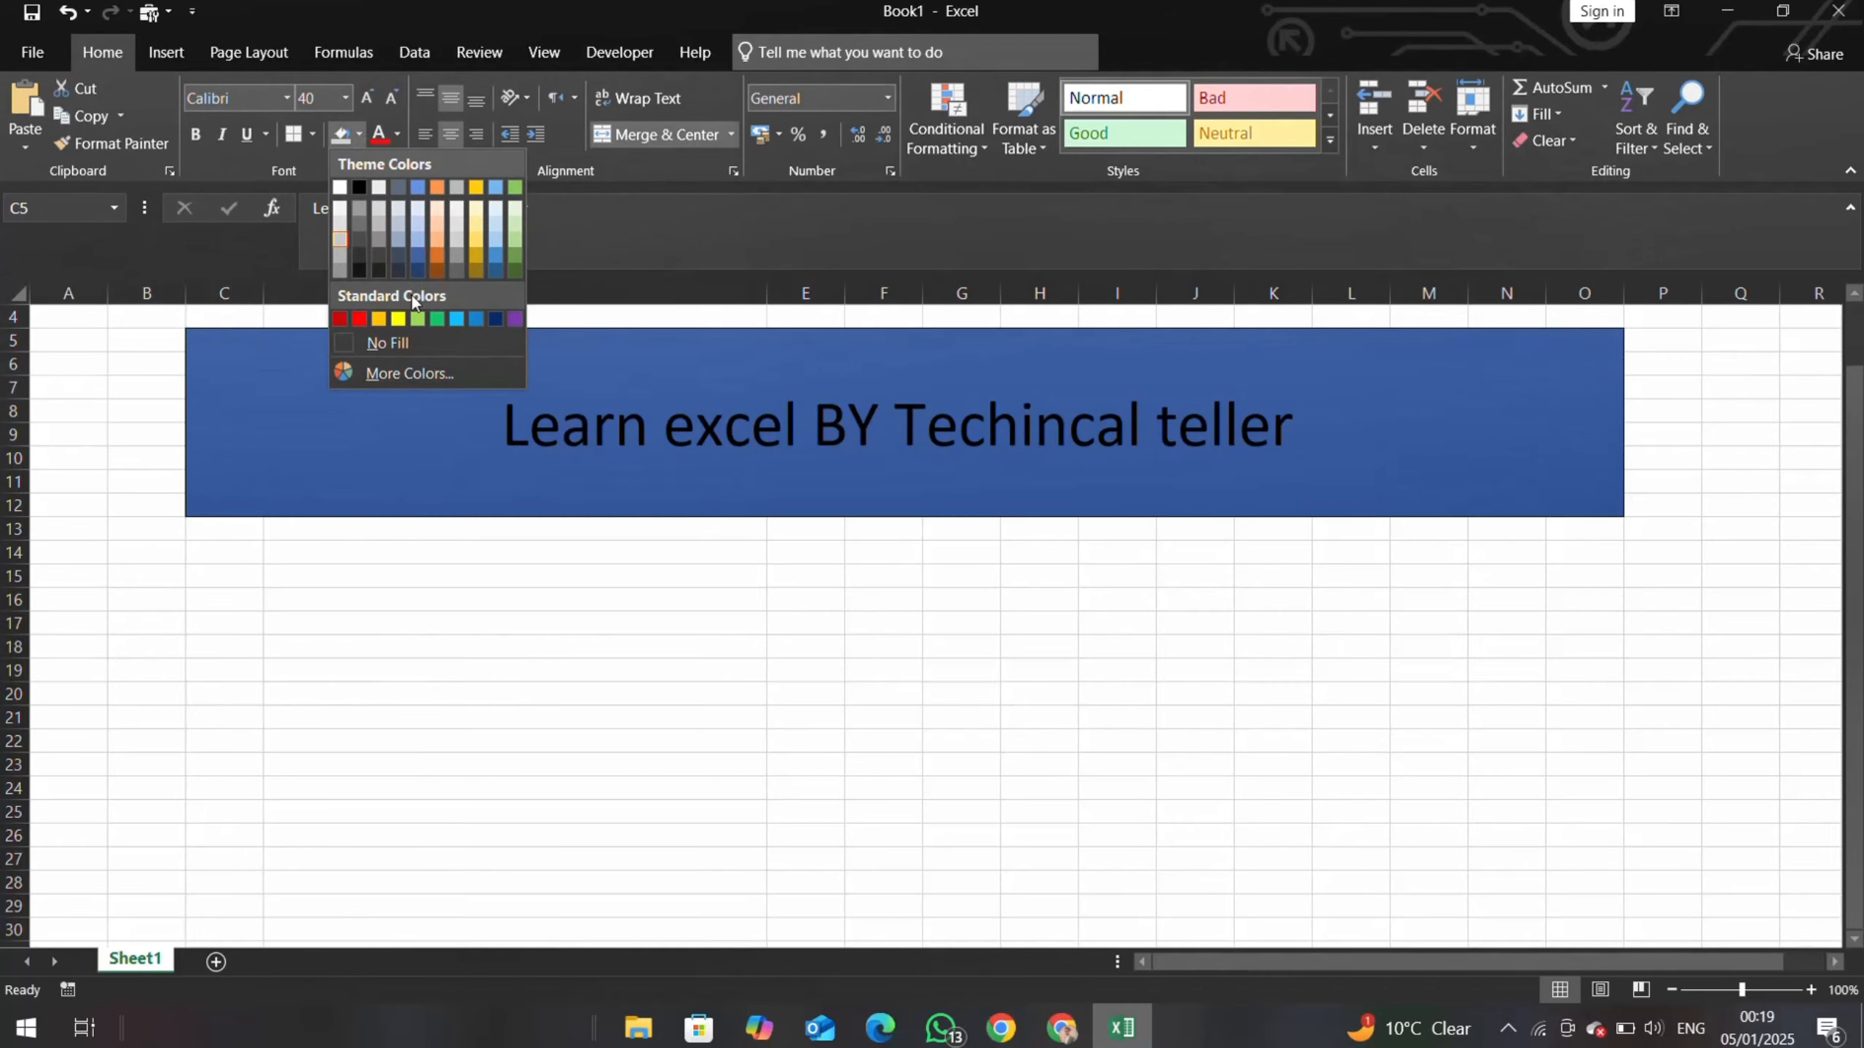
left_click(397, 318)
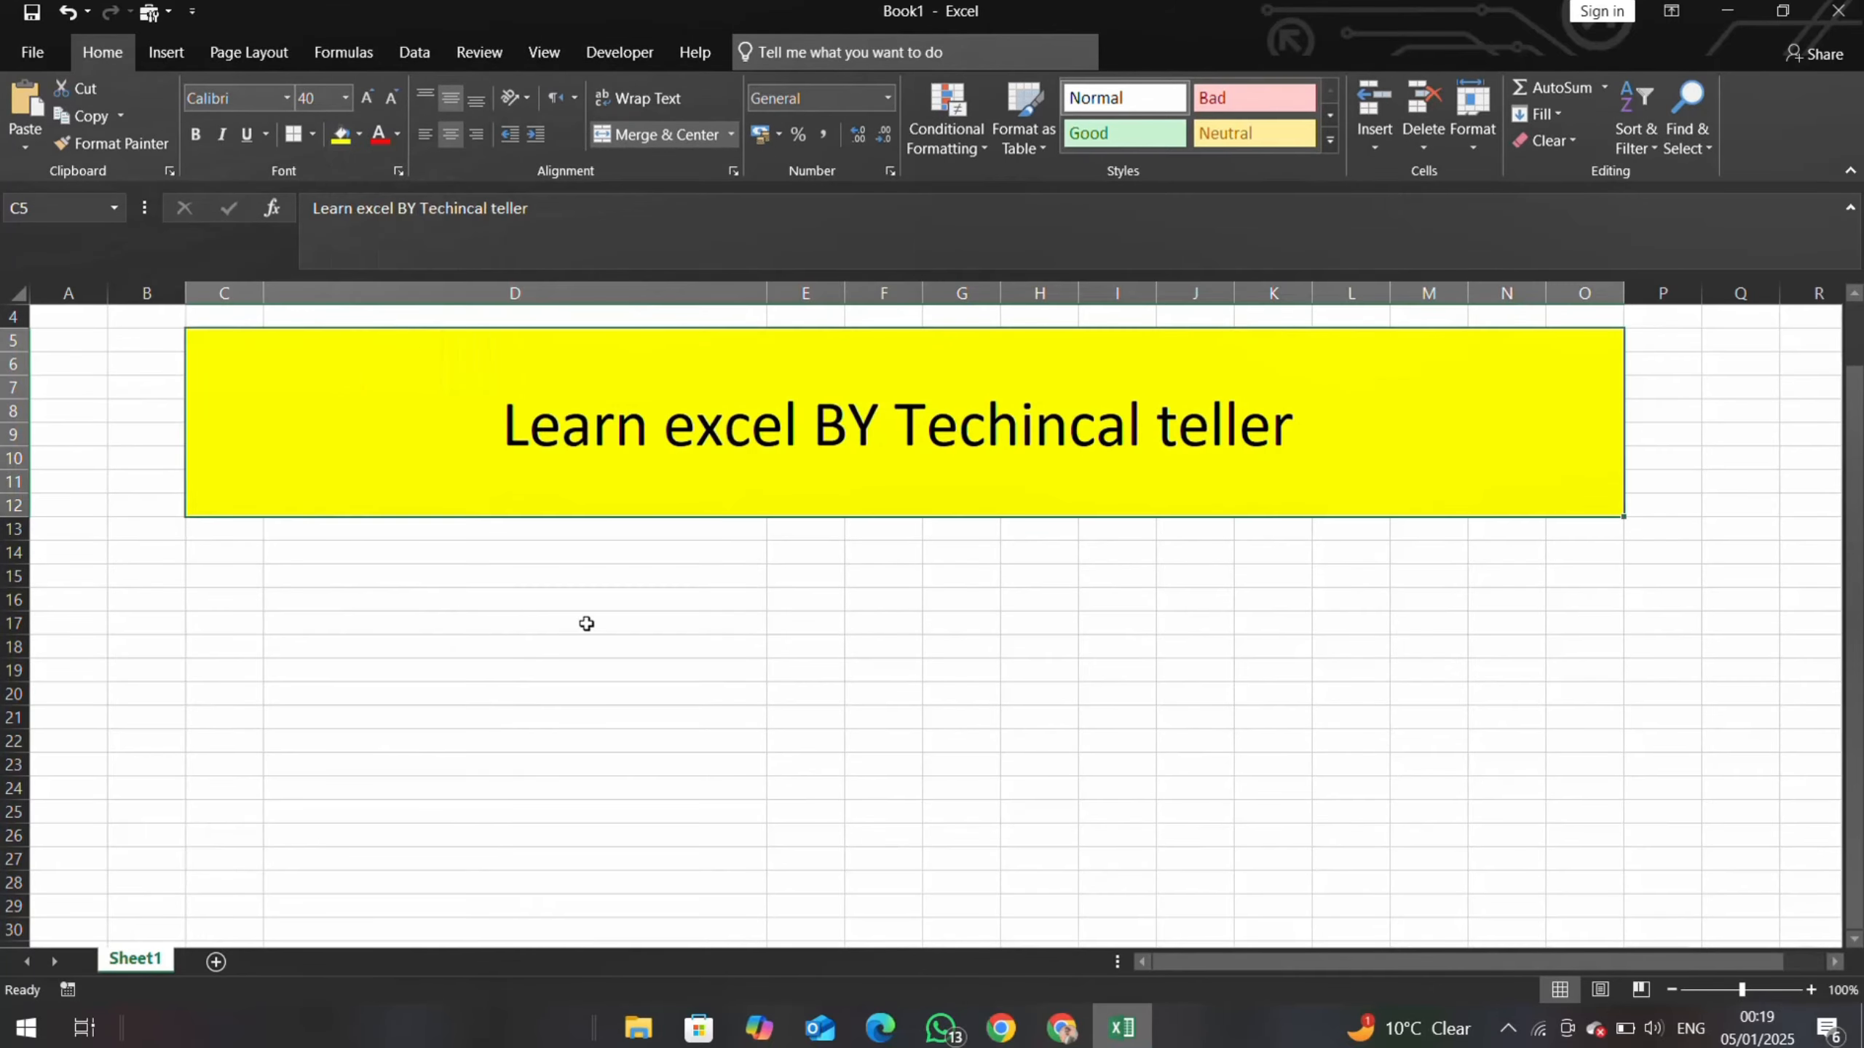
left_click(609, 690)
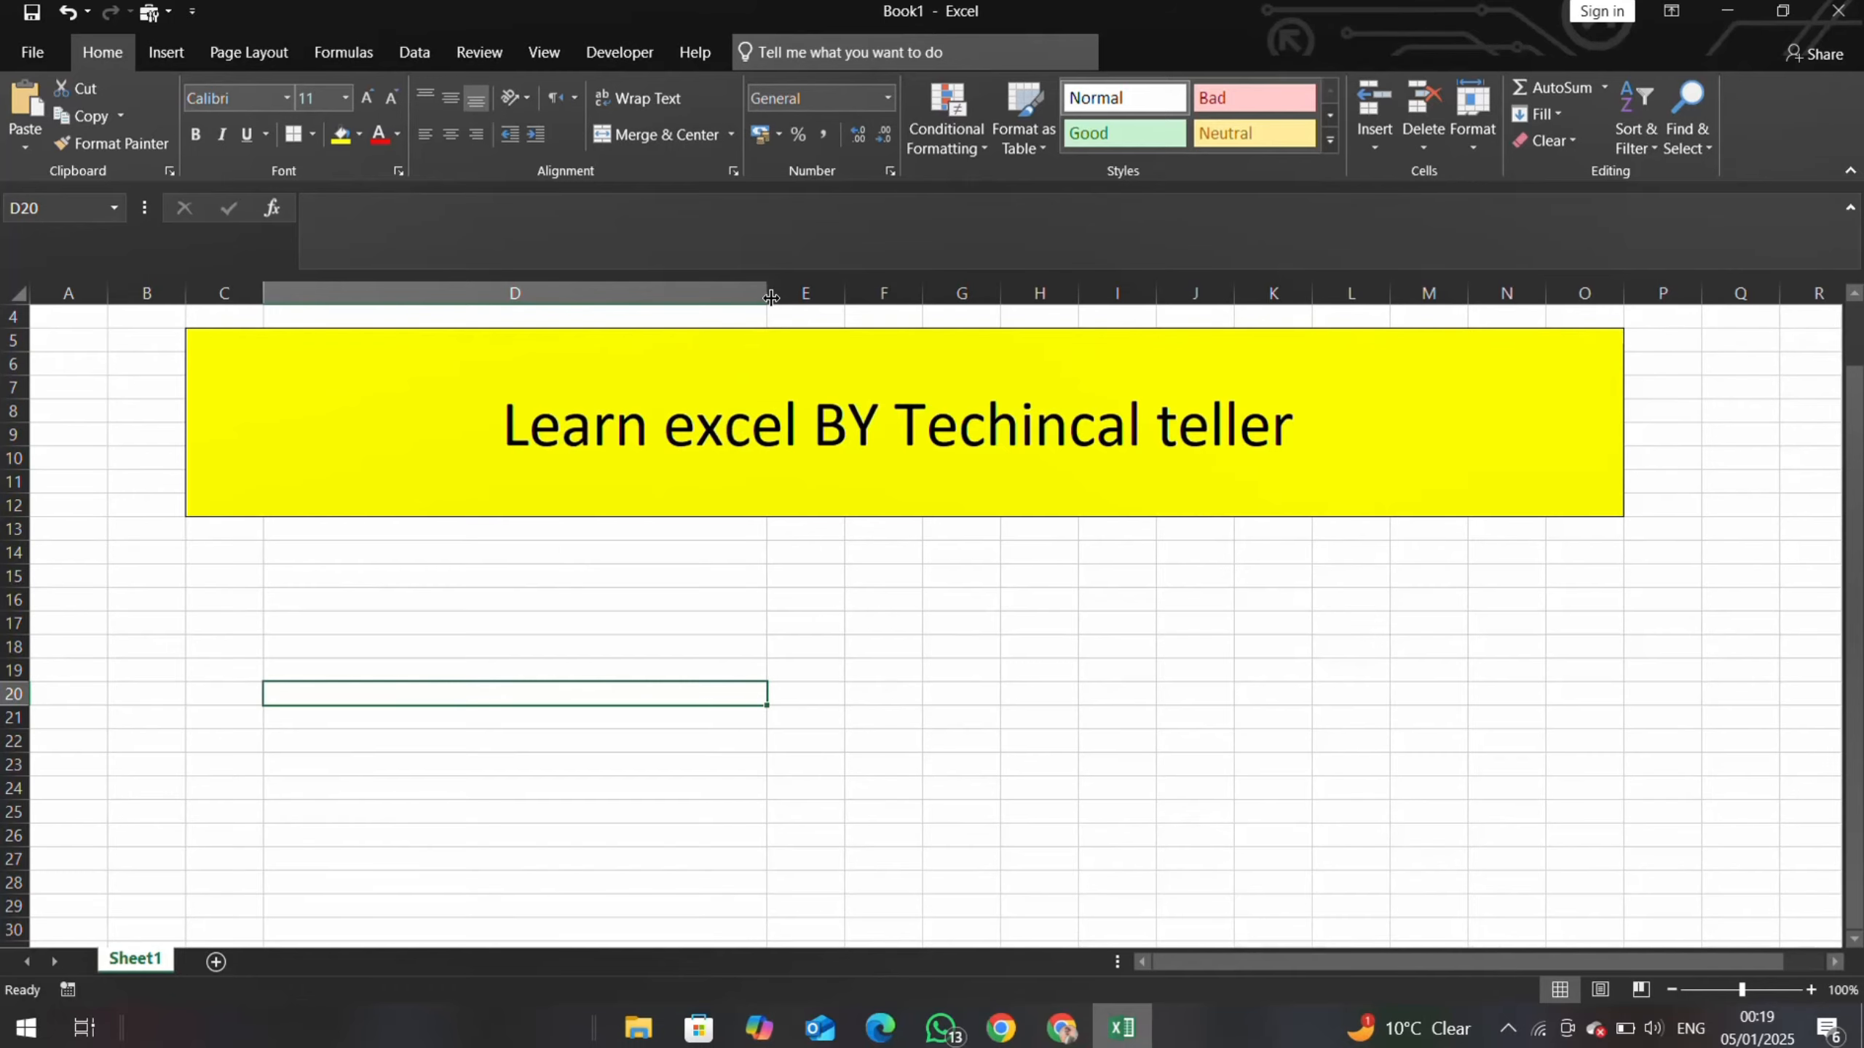
left_click_drag(766, 294, 442, 311)
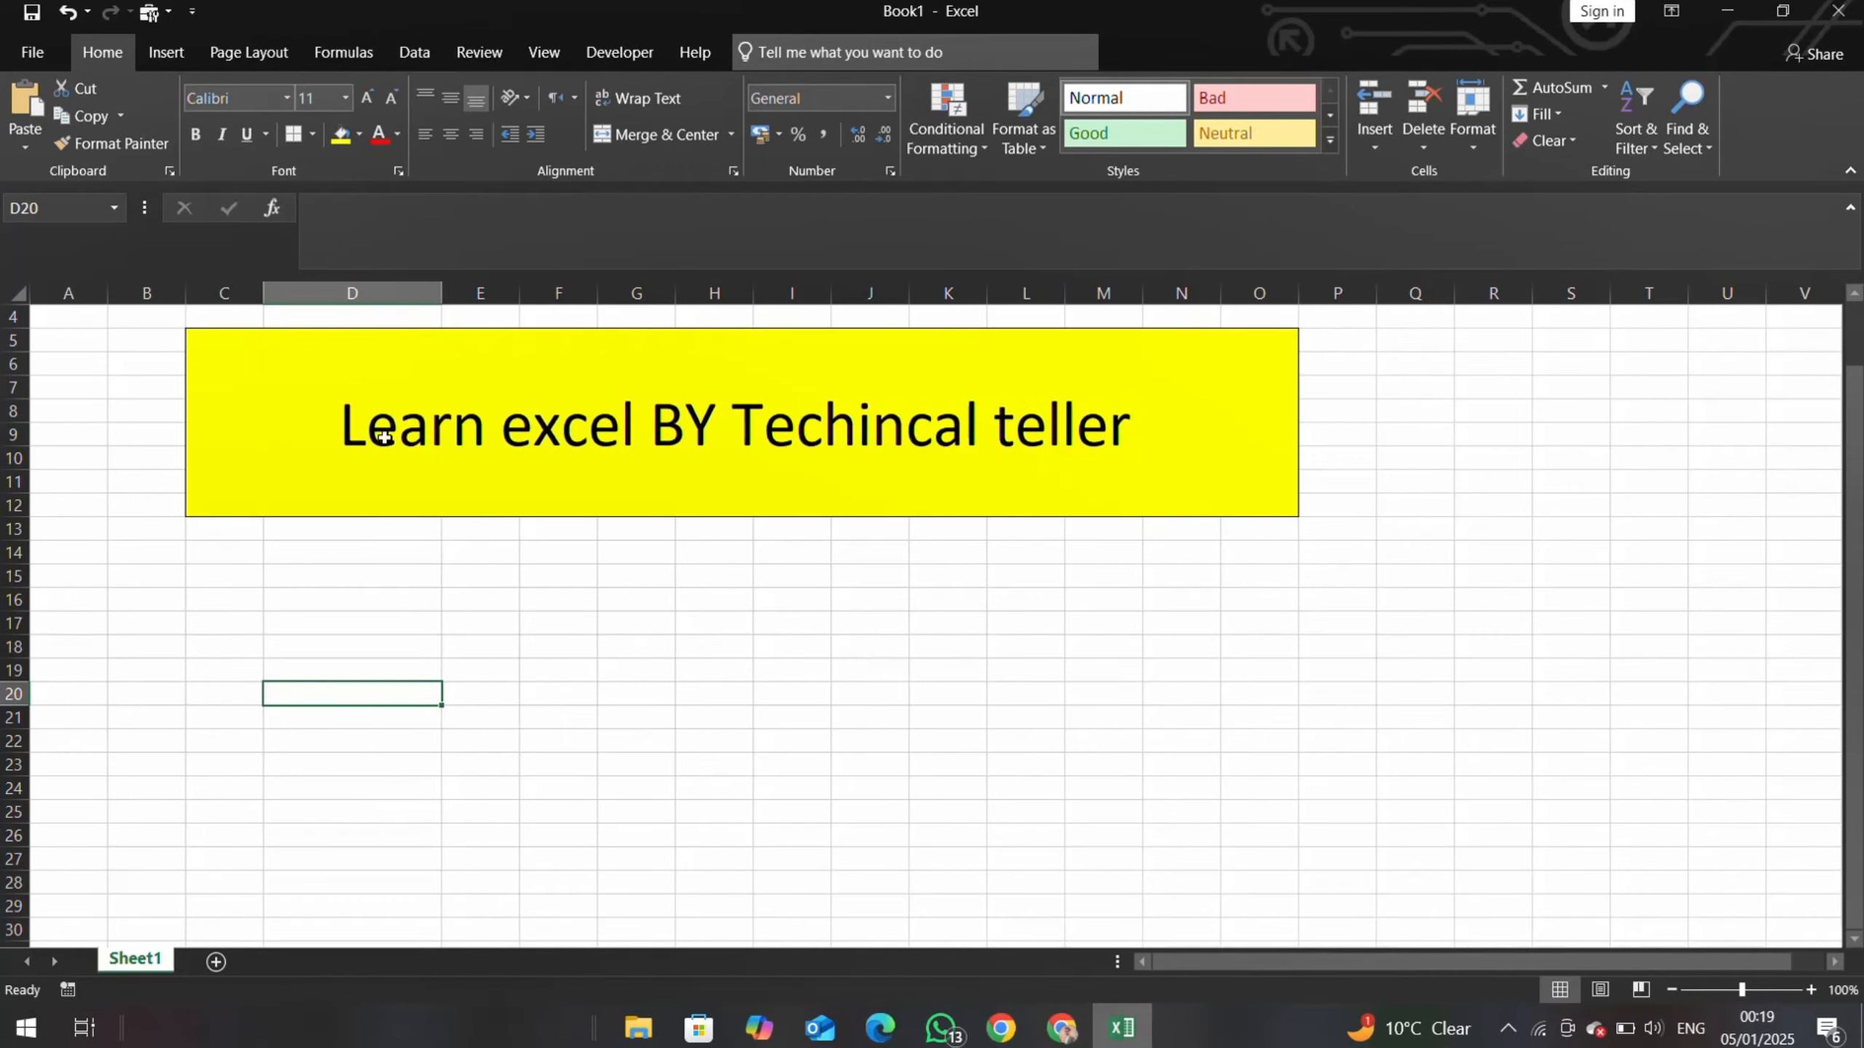
- Enter the heading "S.no" in D13 and three sample first names in cells E13, F13 and G13
left_click(345, 525)
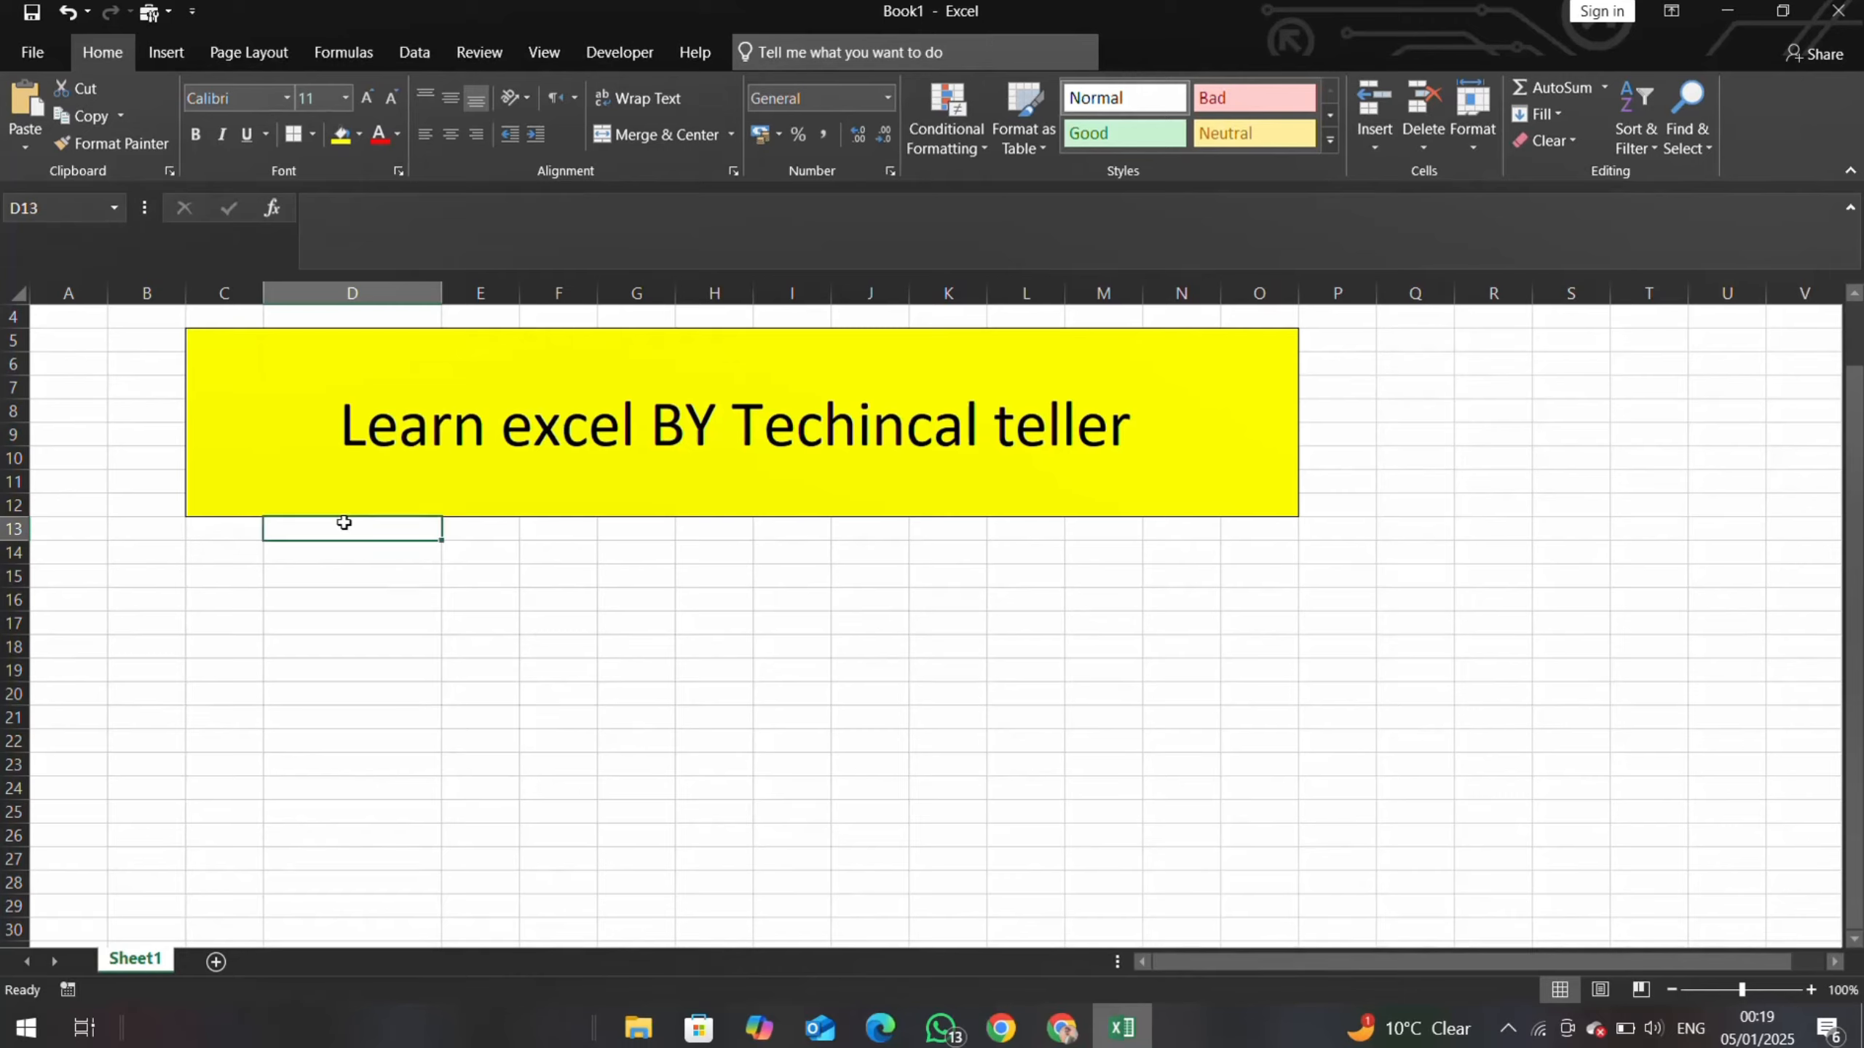
type("S.no")
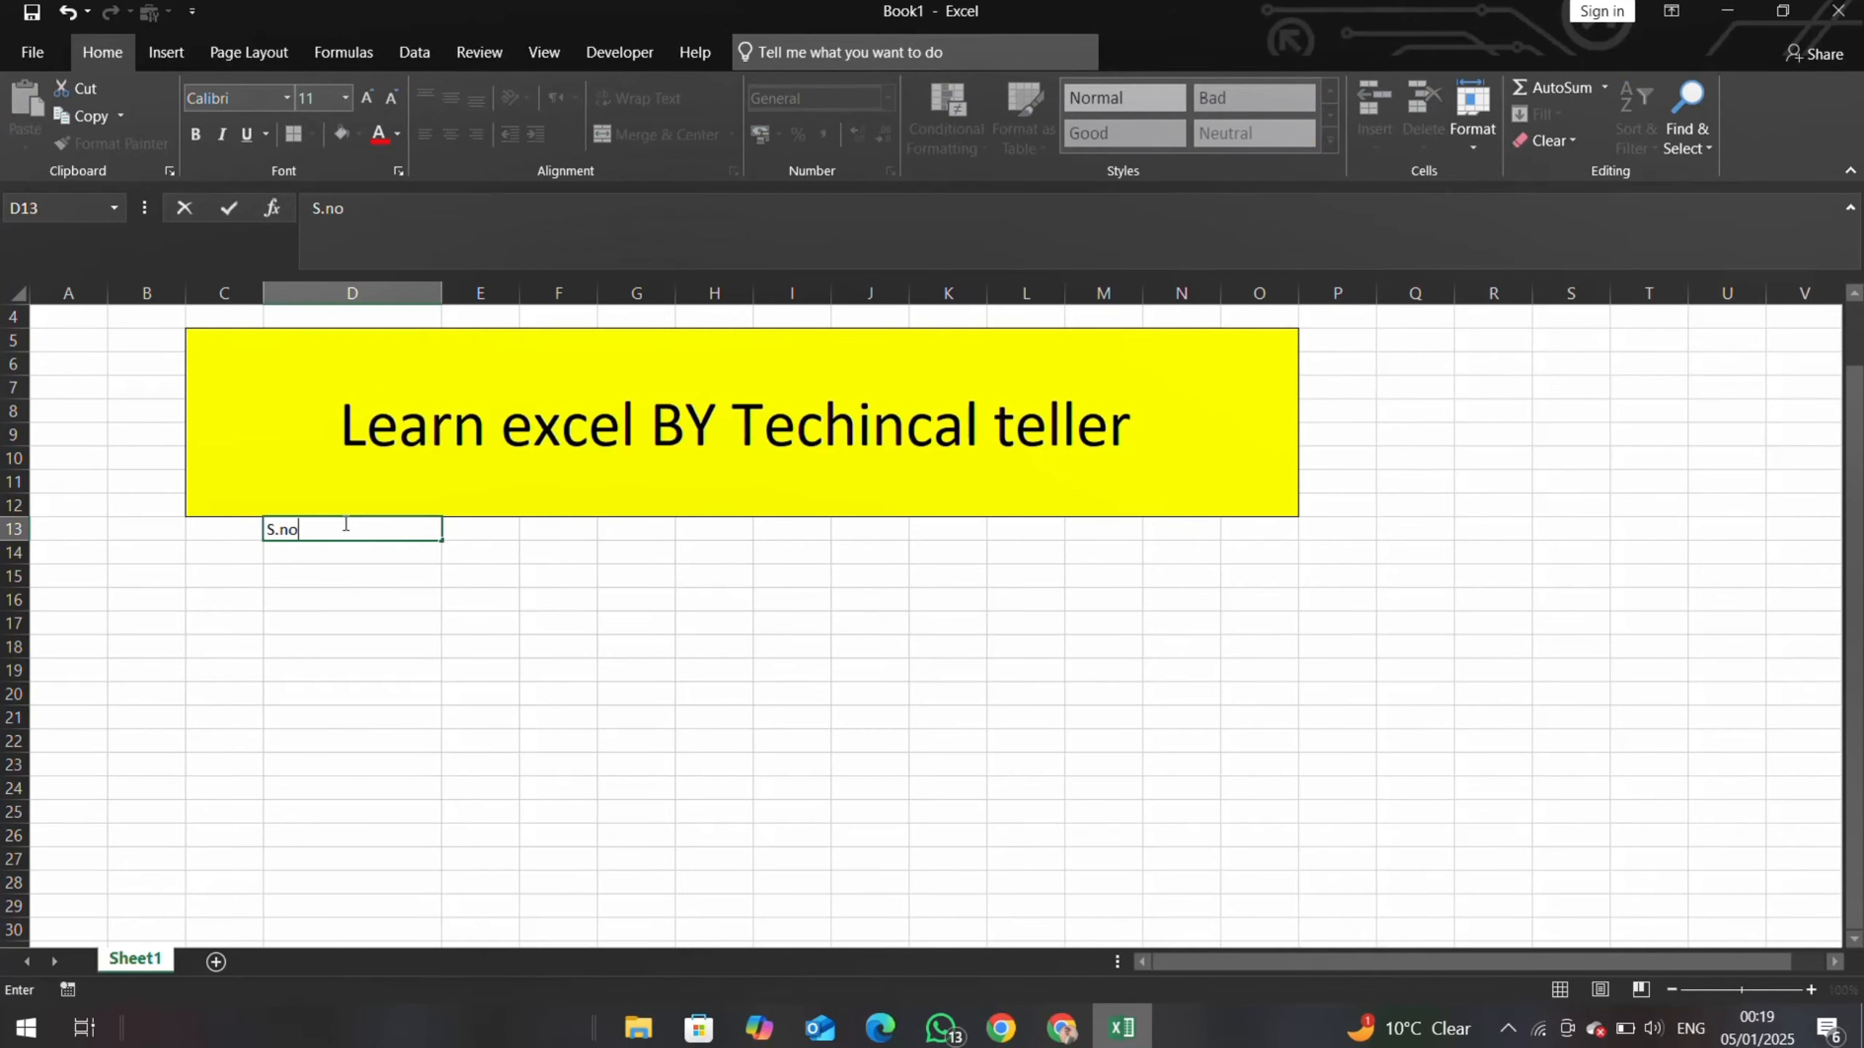
key("Tab")
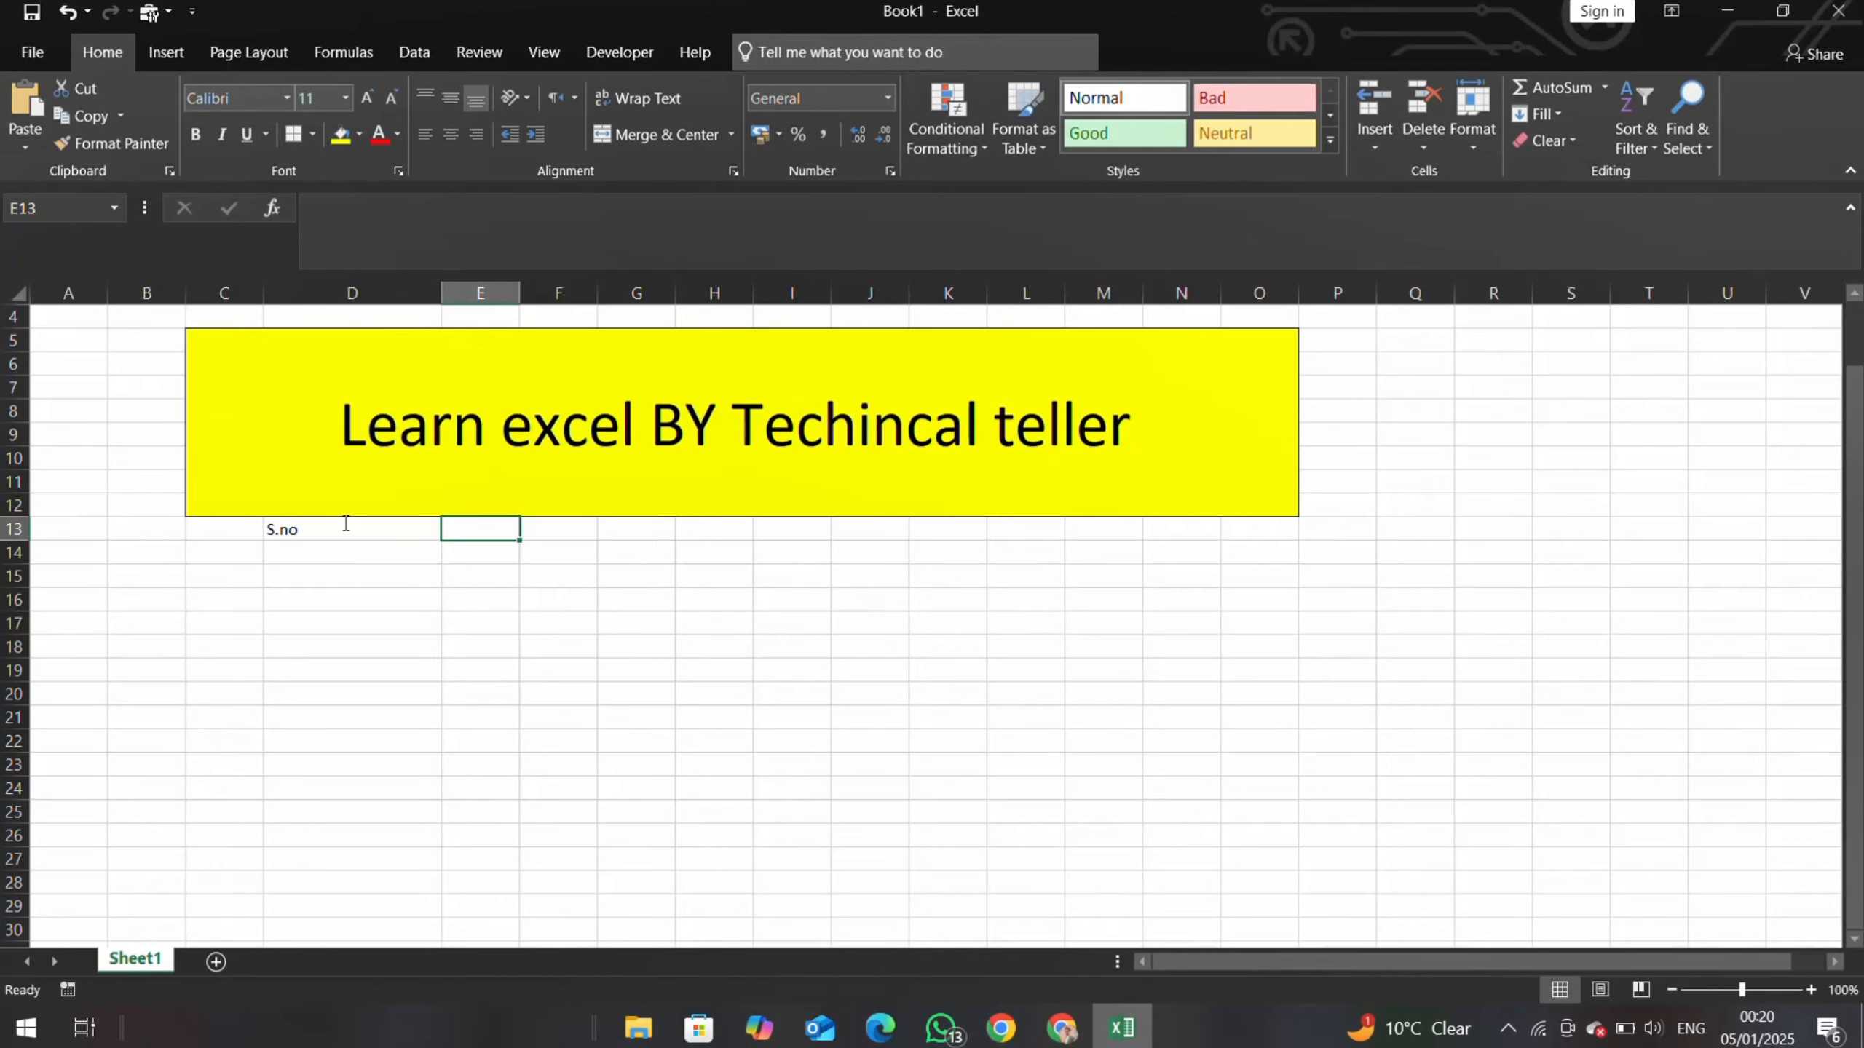
type("Asad")
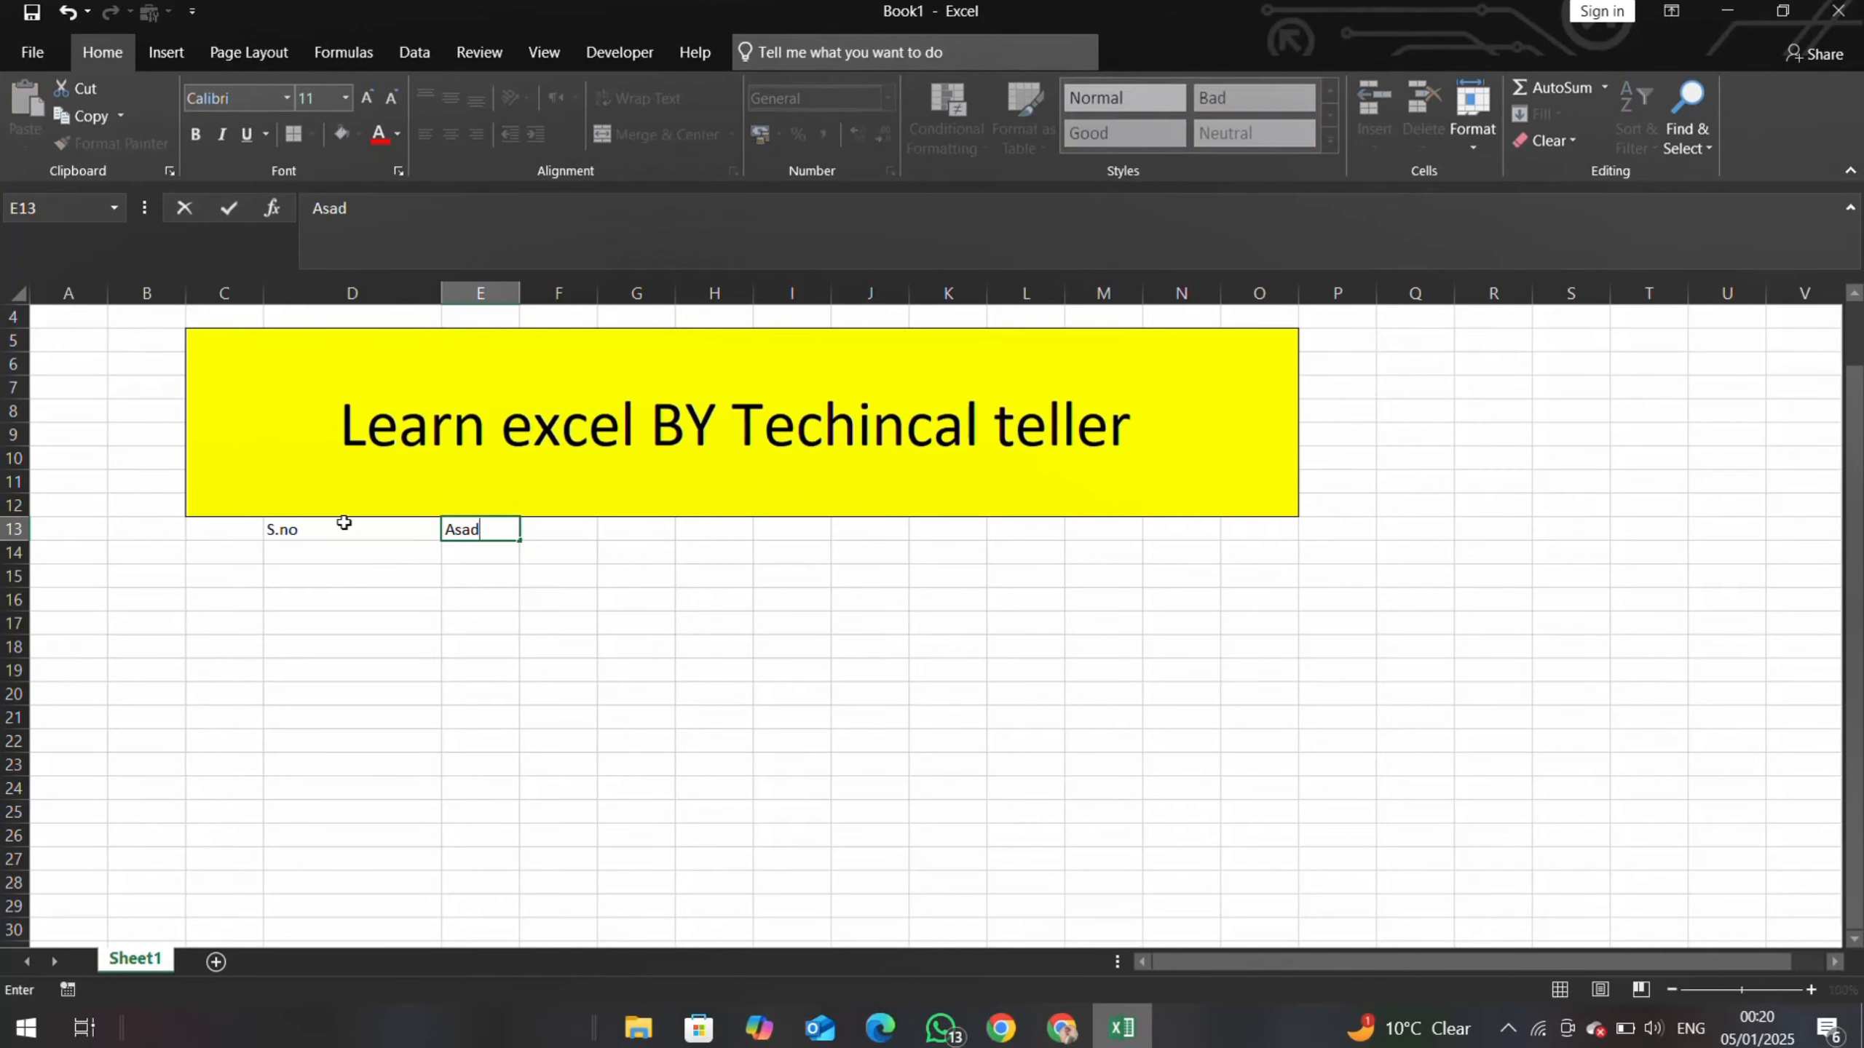
key("Tab")
type("Ali")
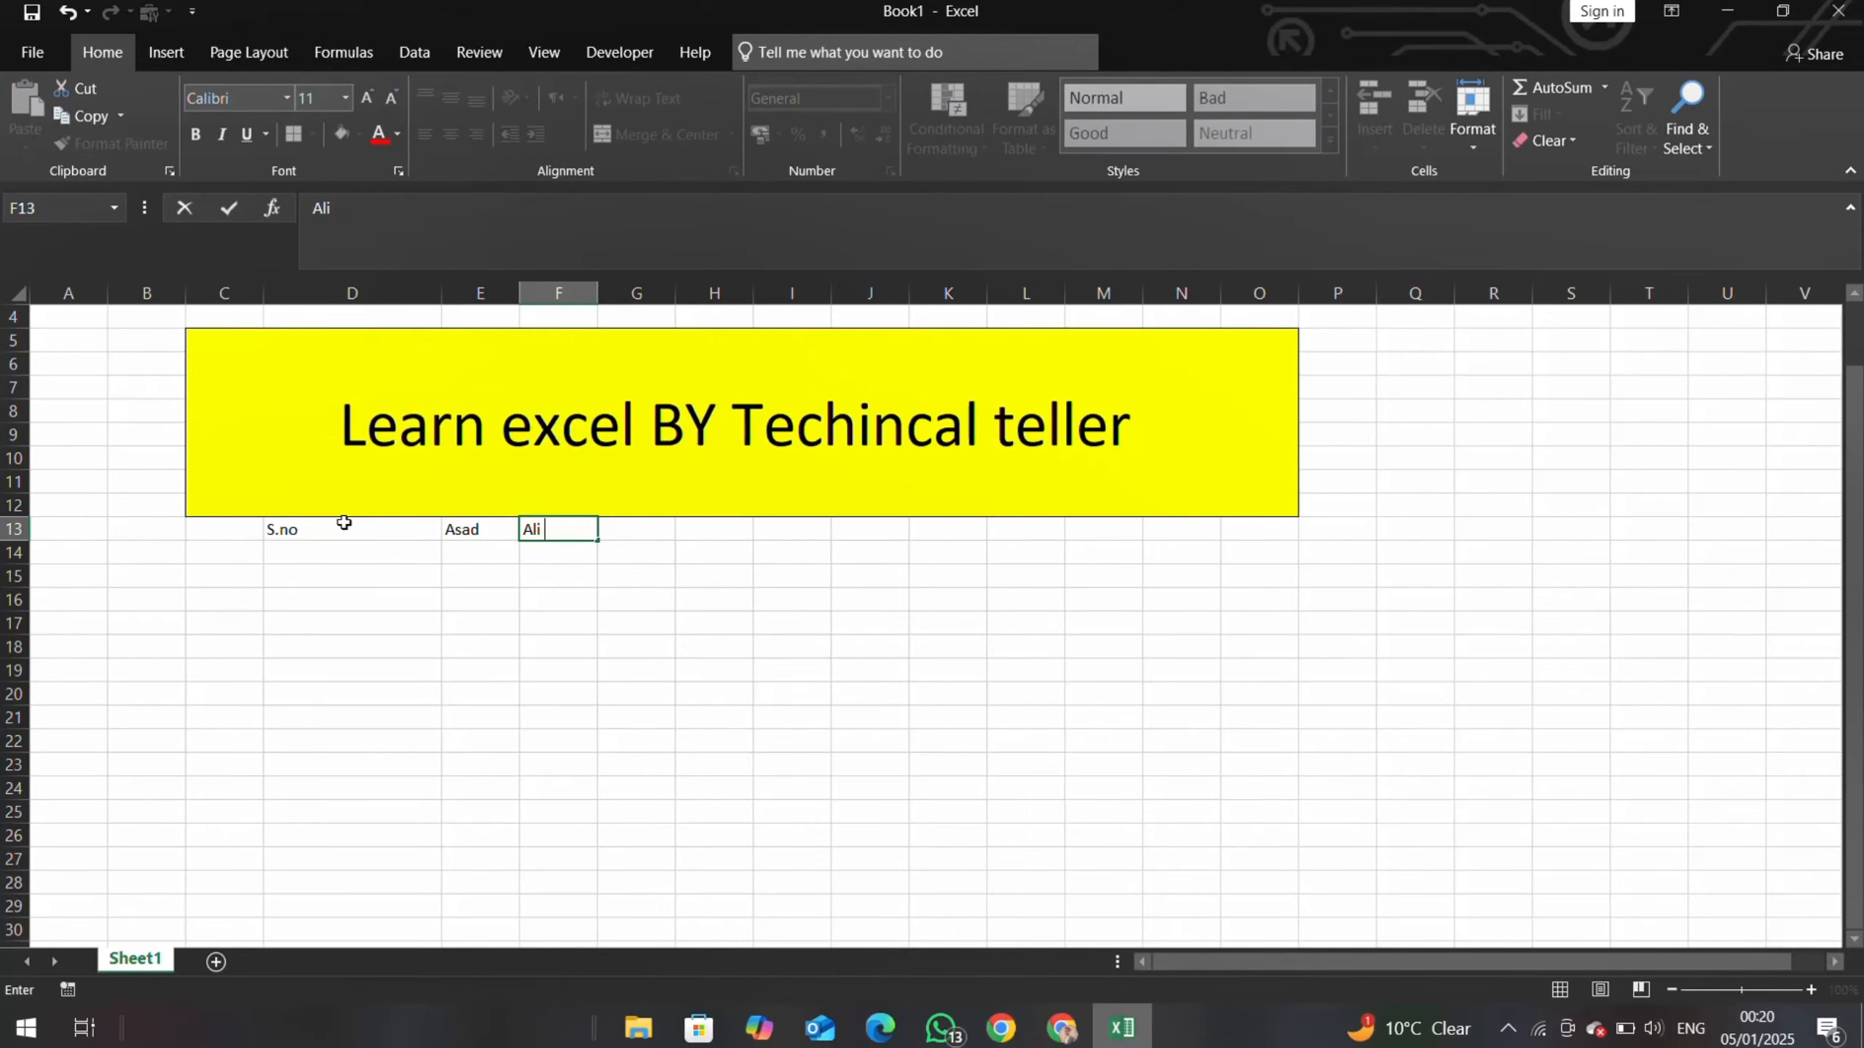
key("Tab")
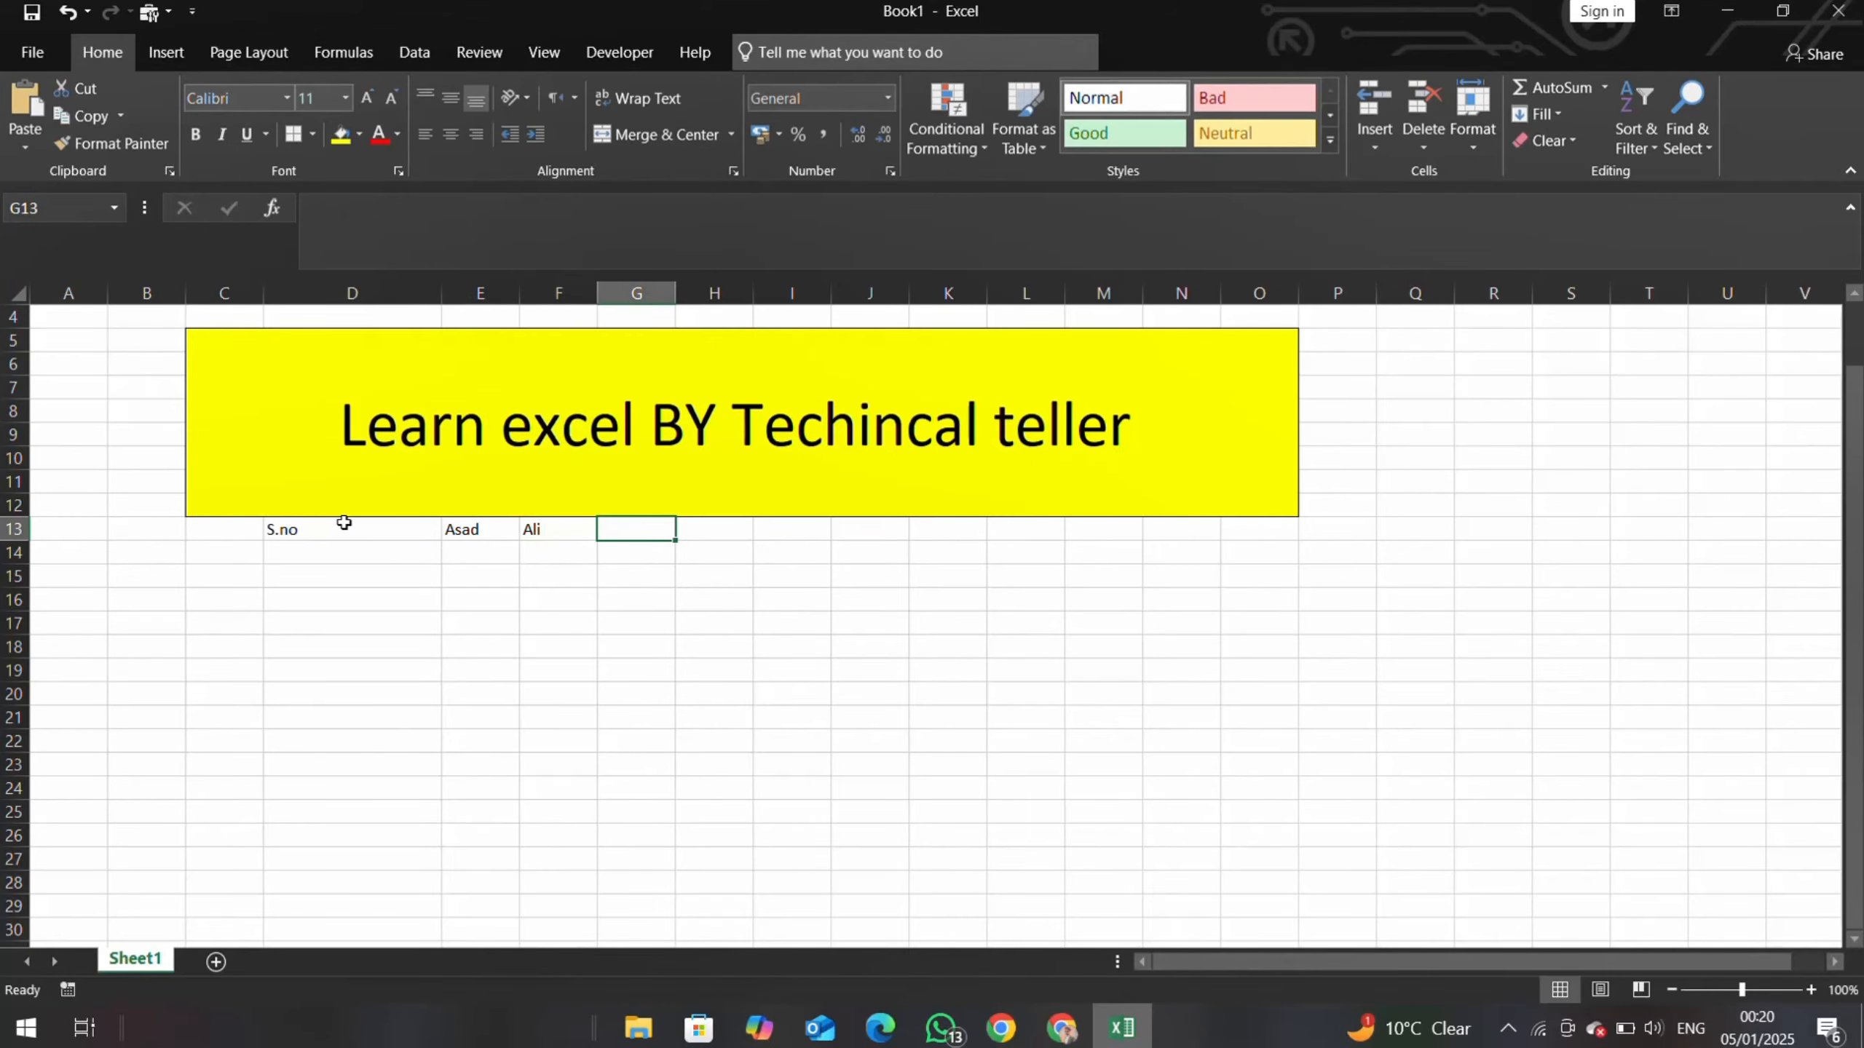
type("RAfiq")
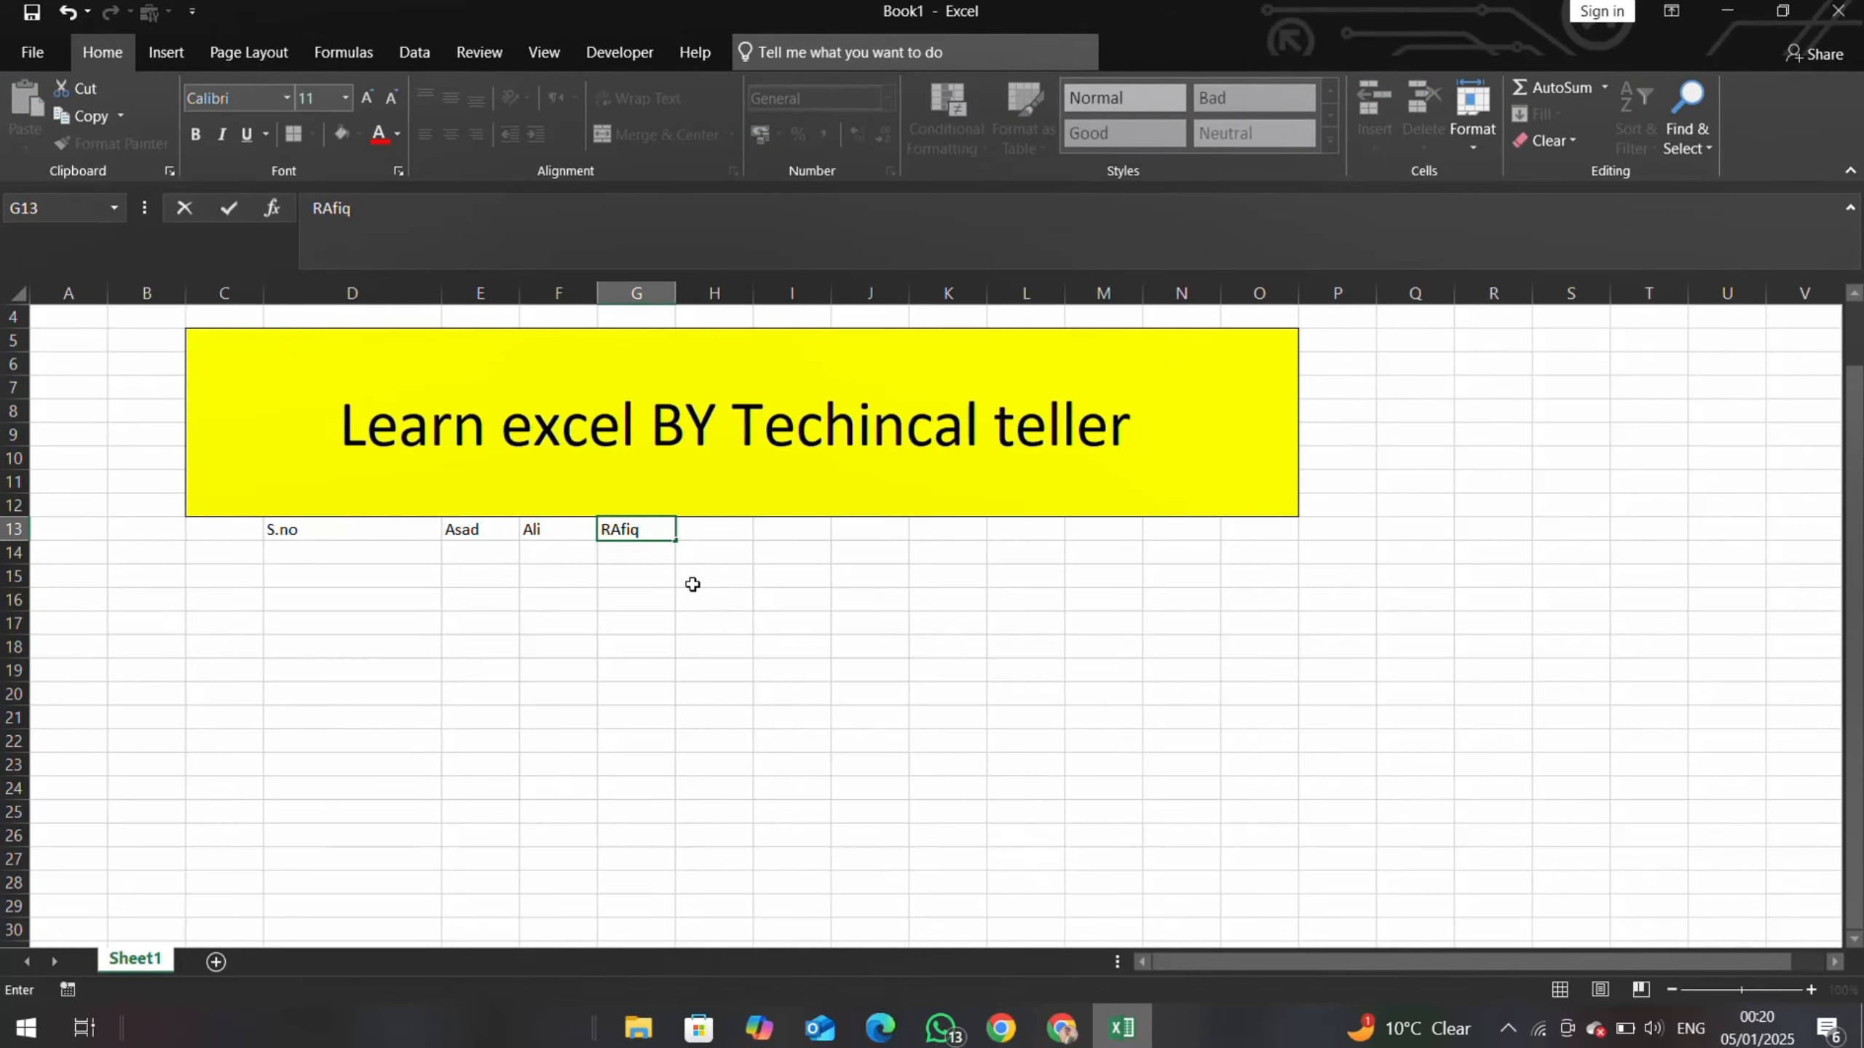
left_click(618, 581)
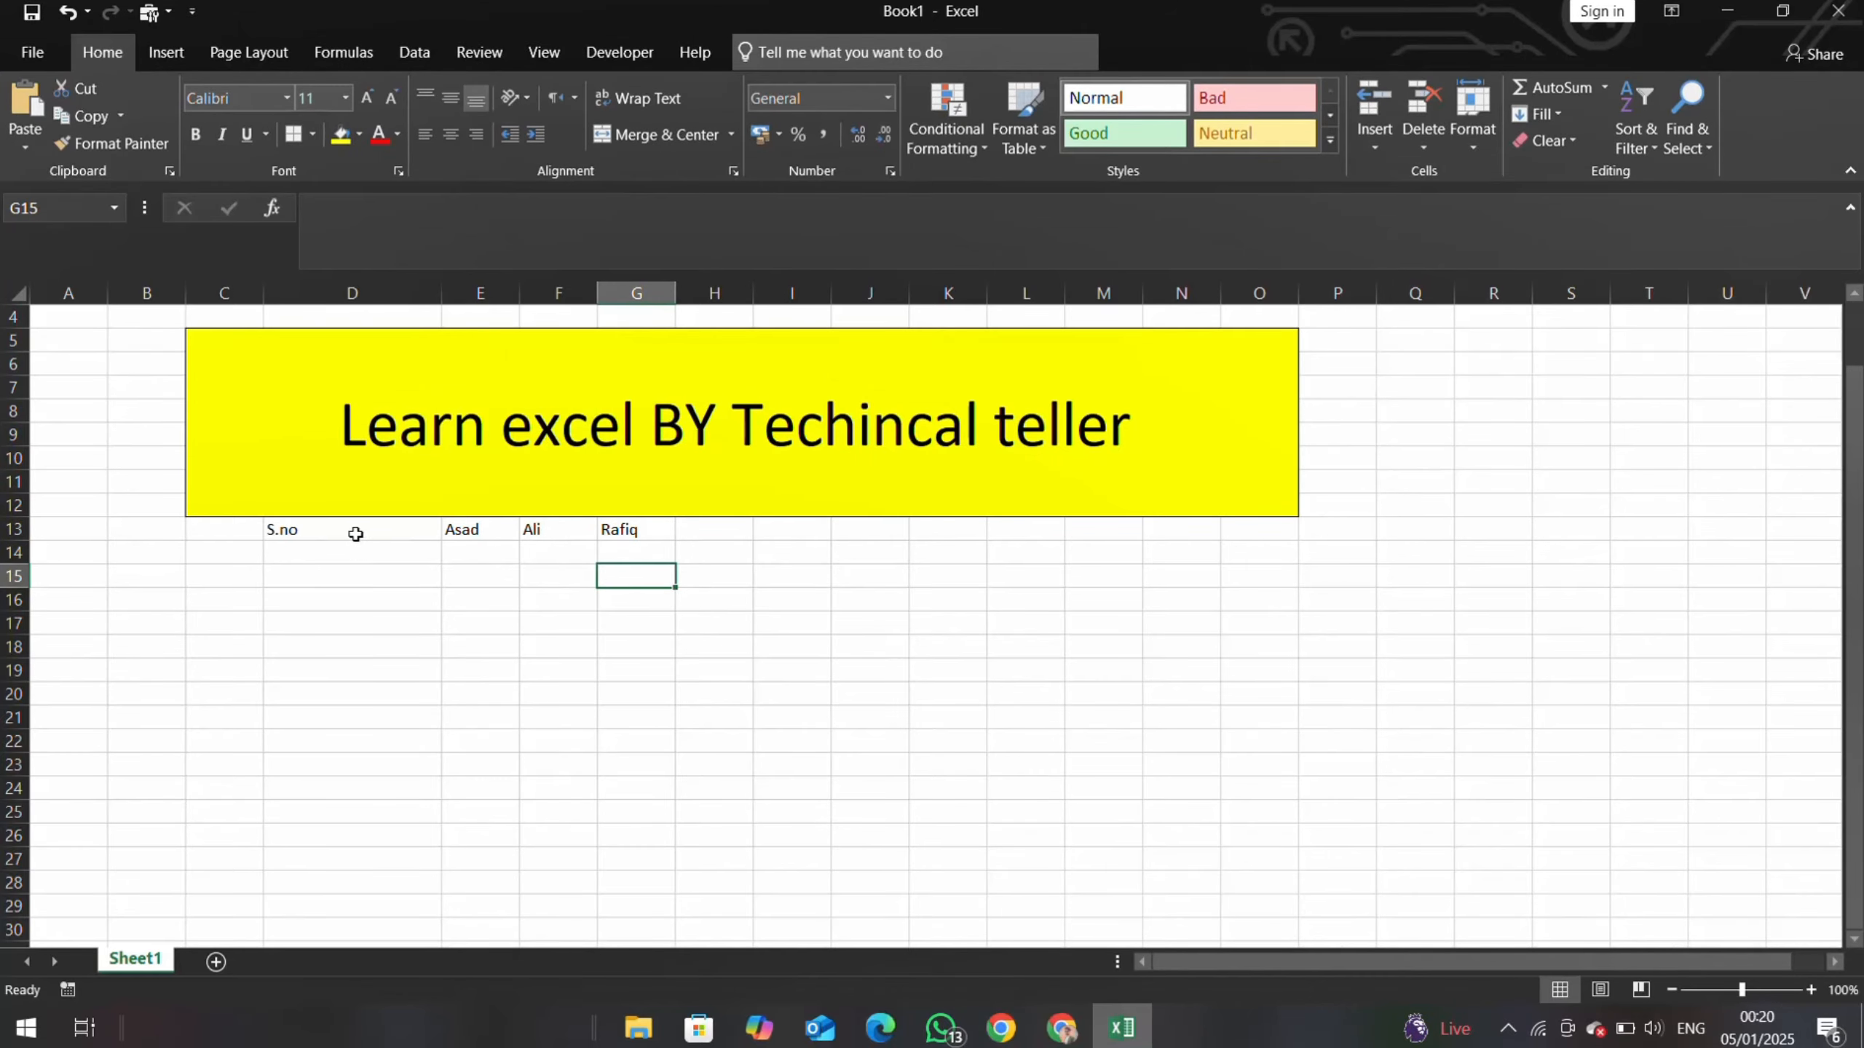
- Narrow column D a little more and enter the serial numbers 1, 2 and 3 in cells D14 to D16
left_click_drag(441, 294, 383, 294)
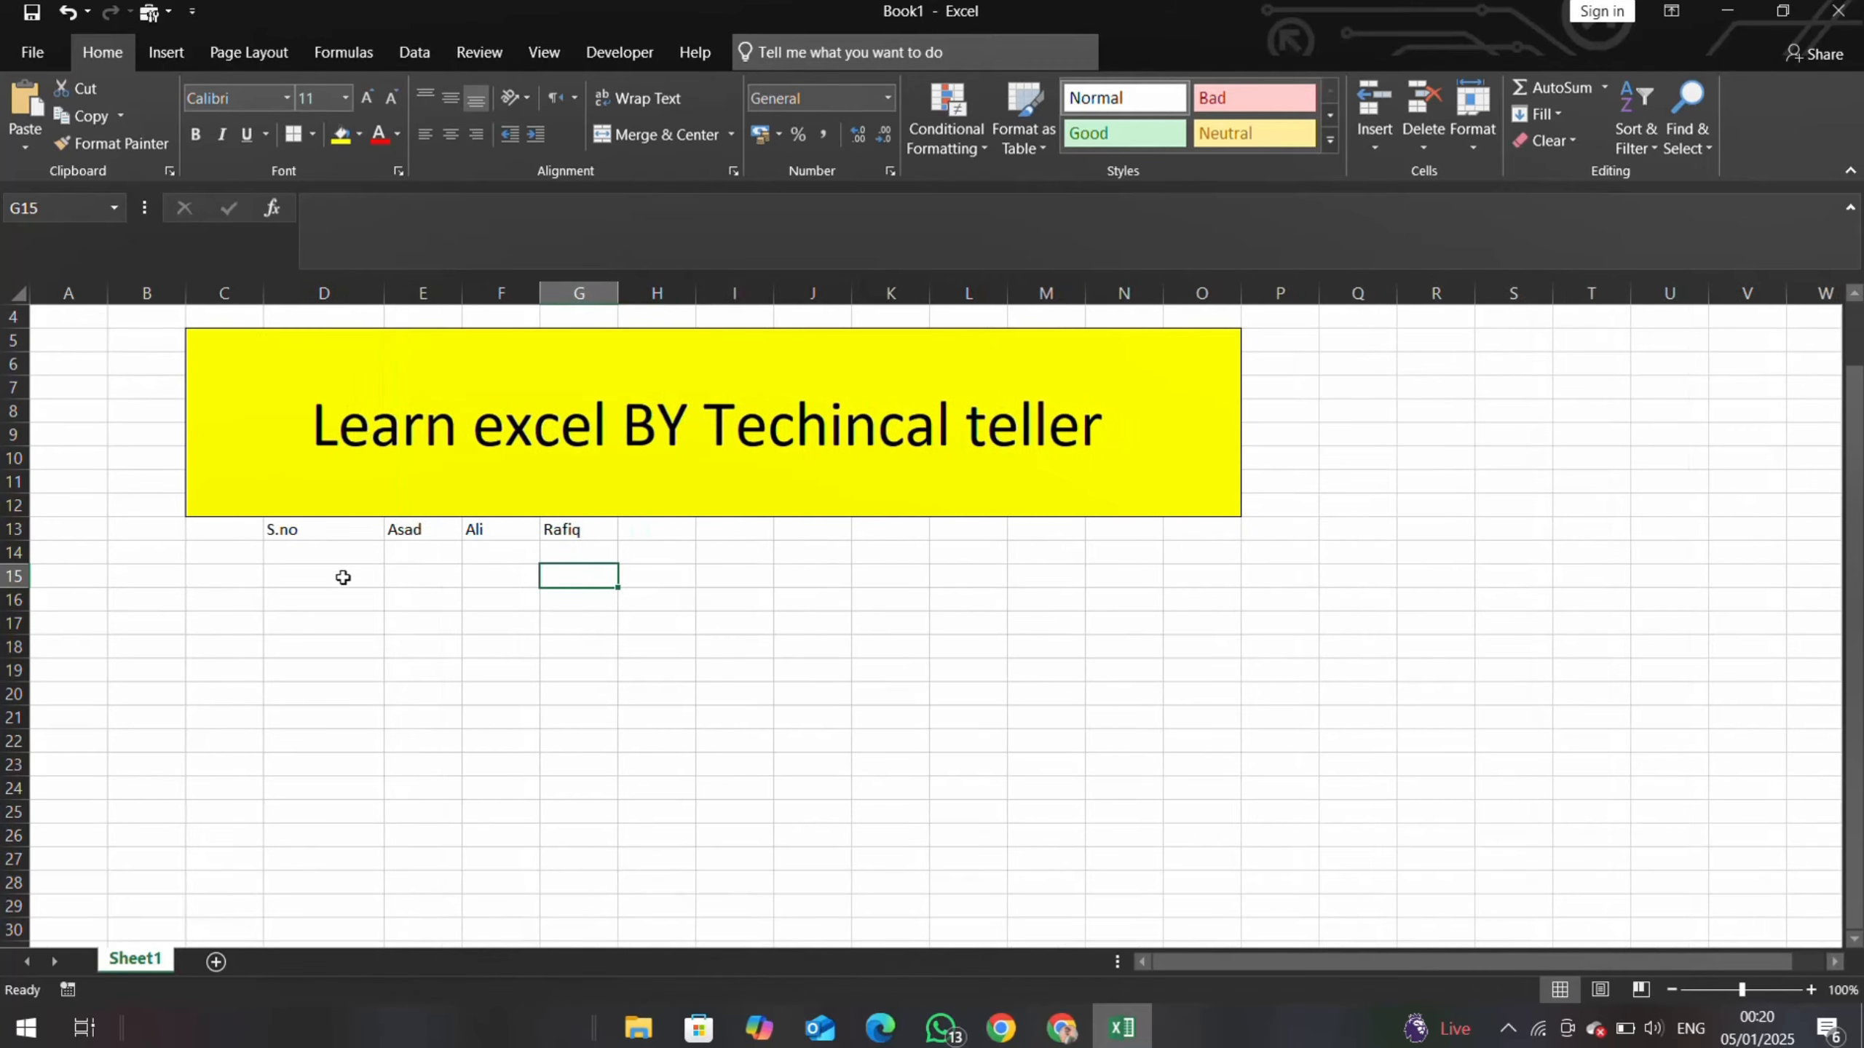
left_click(339, 558)
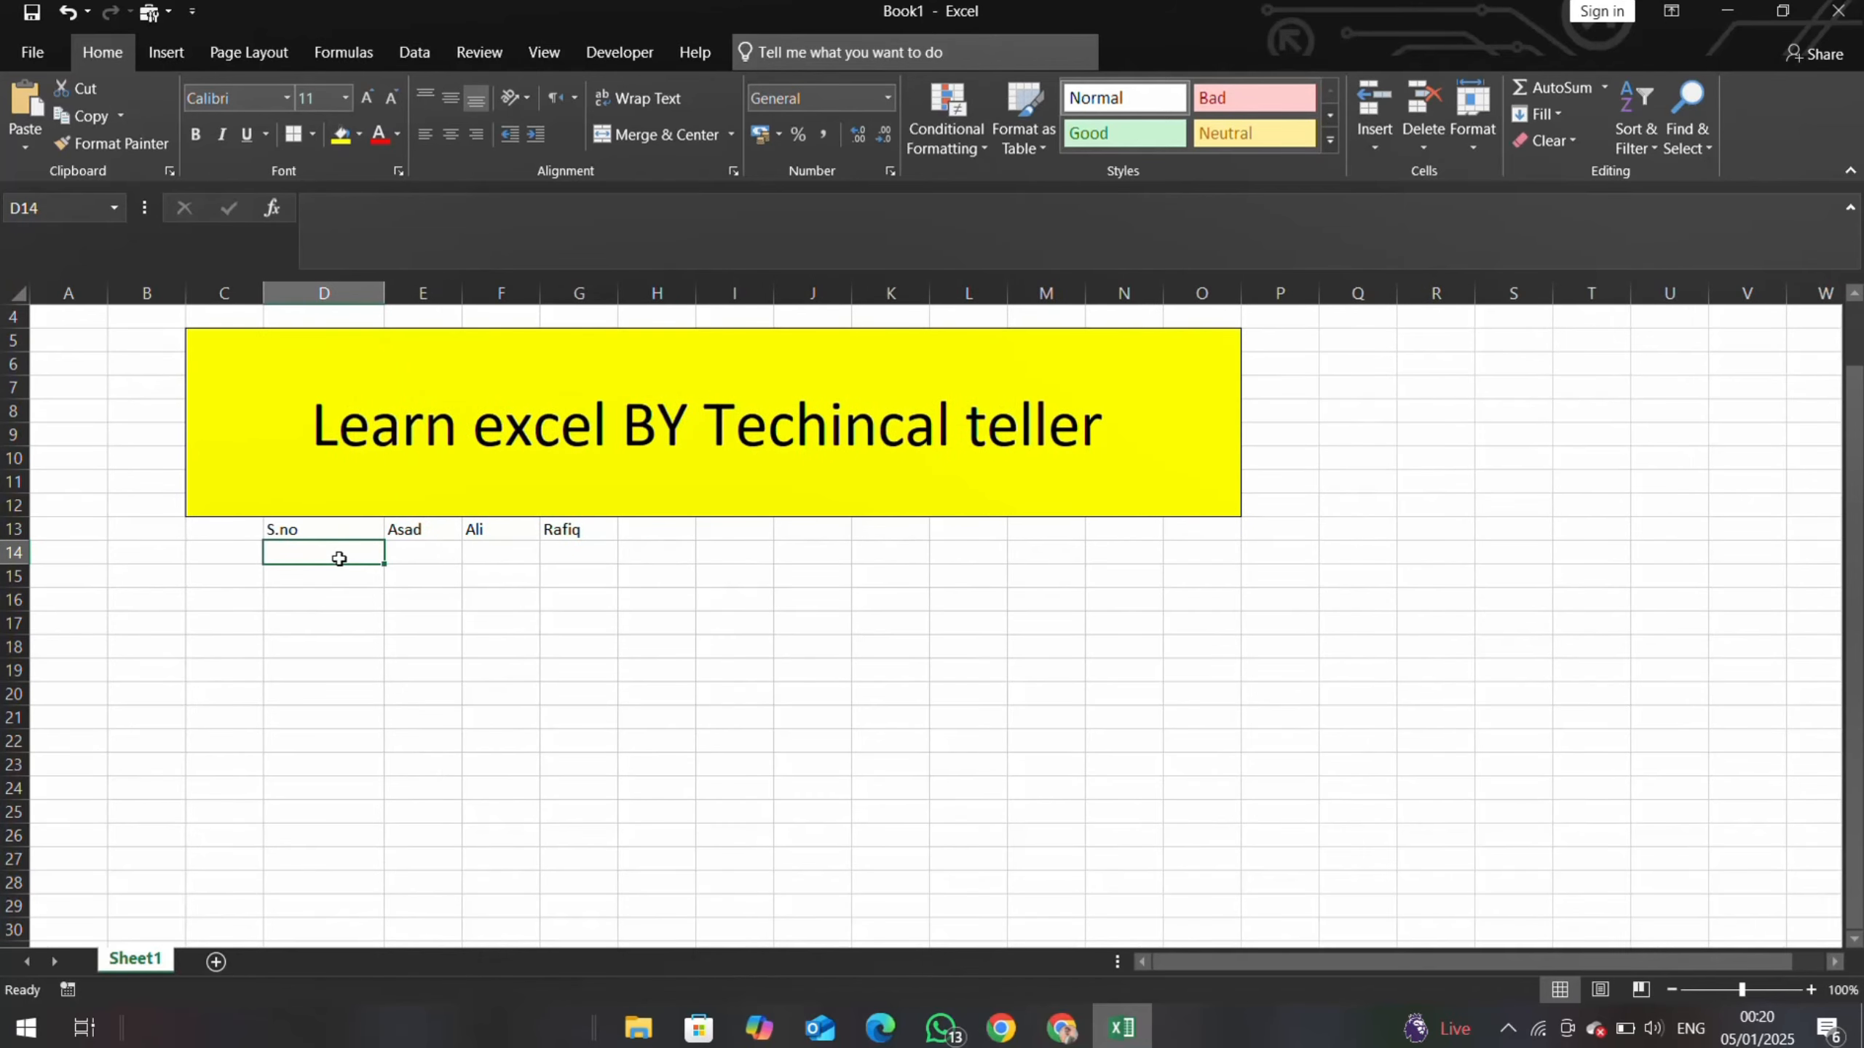
type("1")
key("Return")
type("2")
key("Return")
type("3")
key("Return")
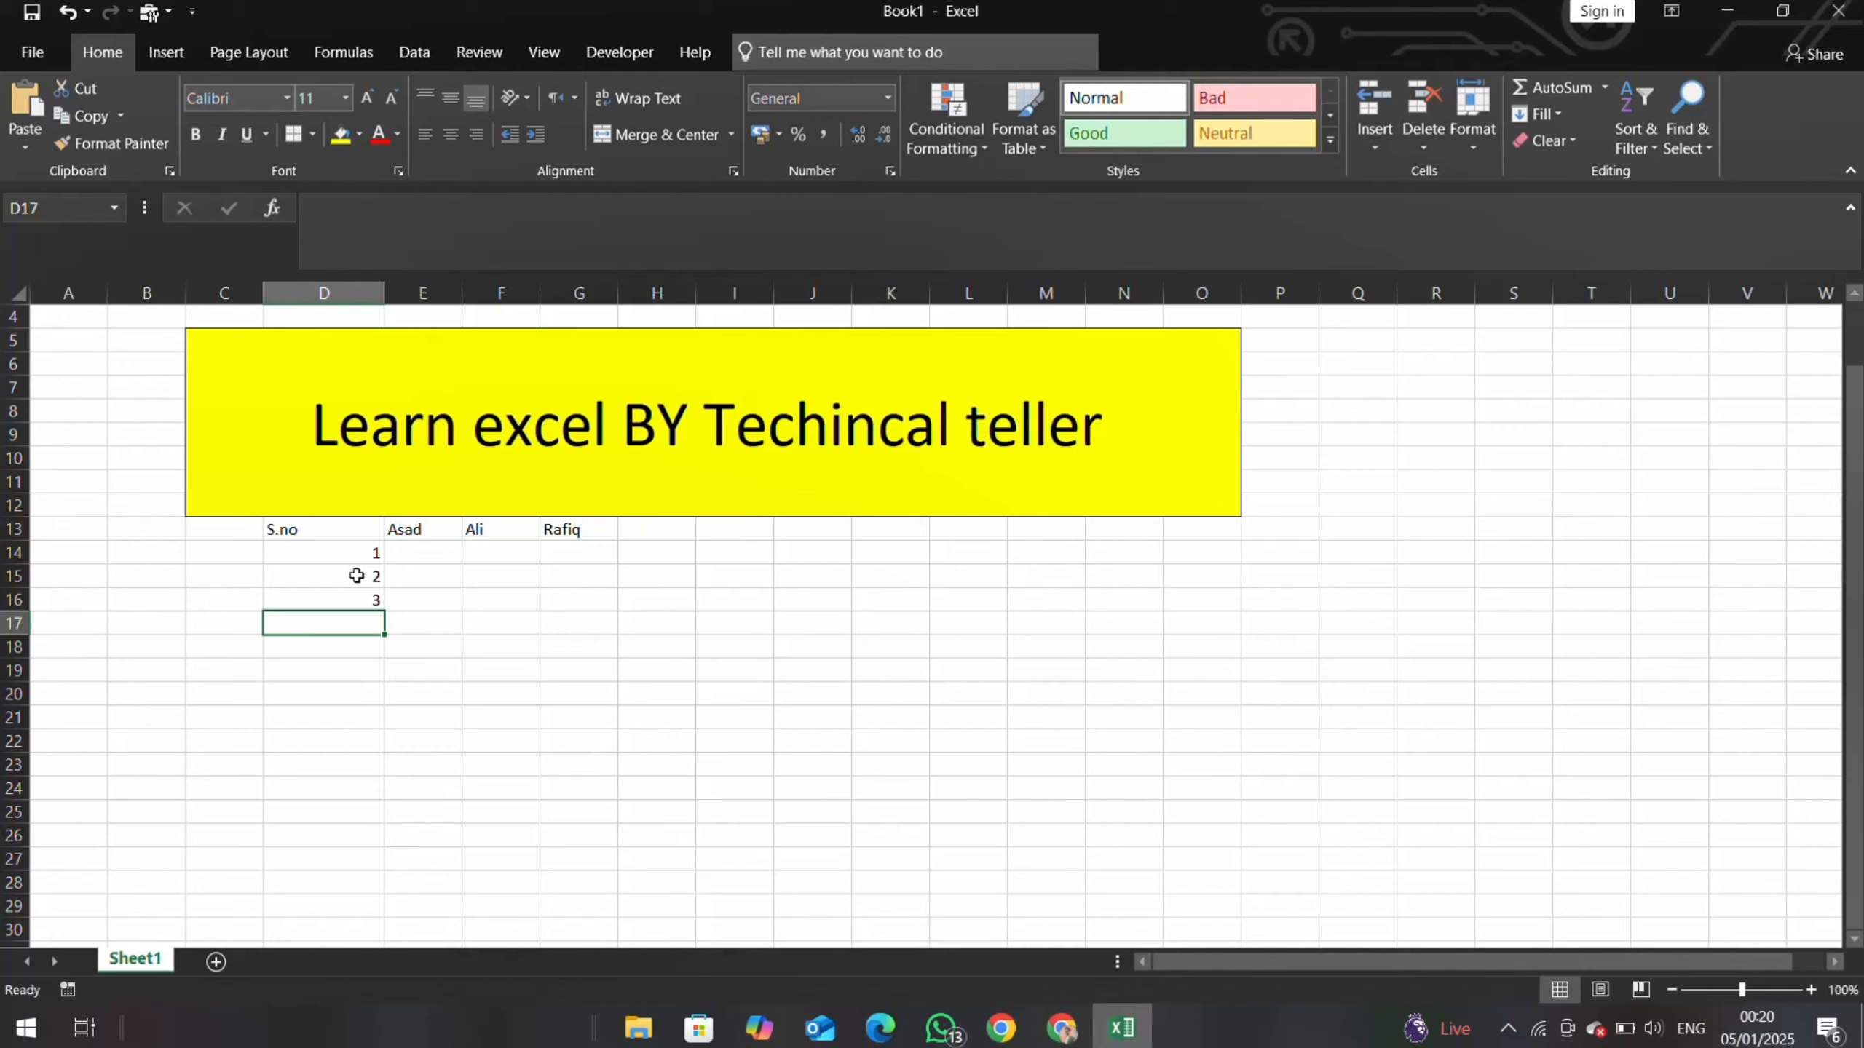
- Fill the serial number series from D15:D16 down to D44 and undo the fill
left_click_drag(357, 576, 358, 590)
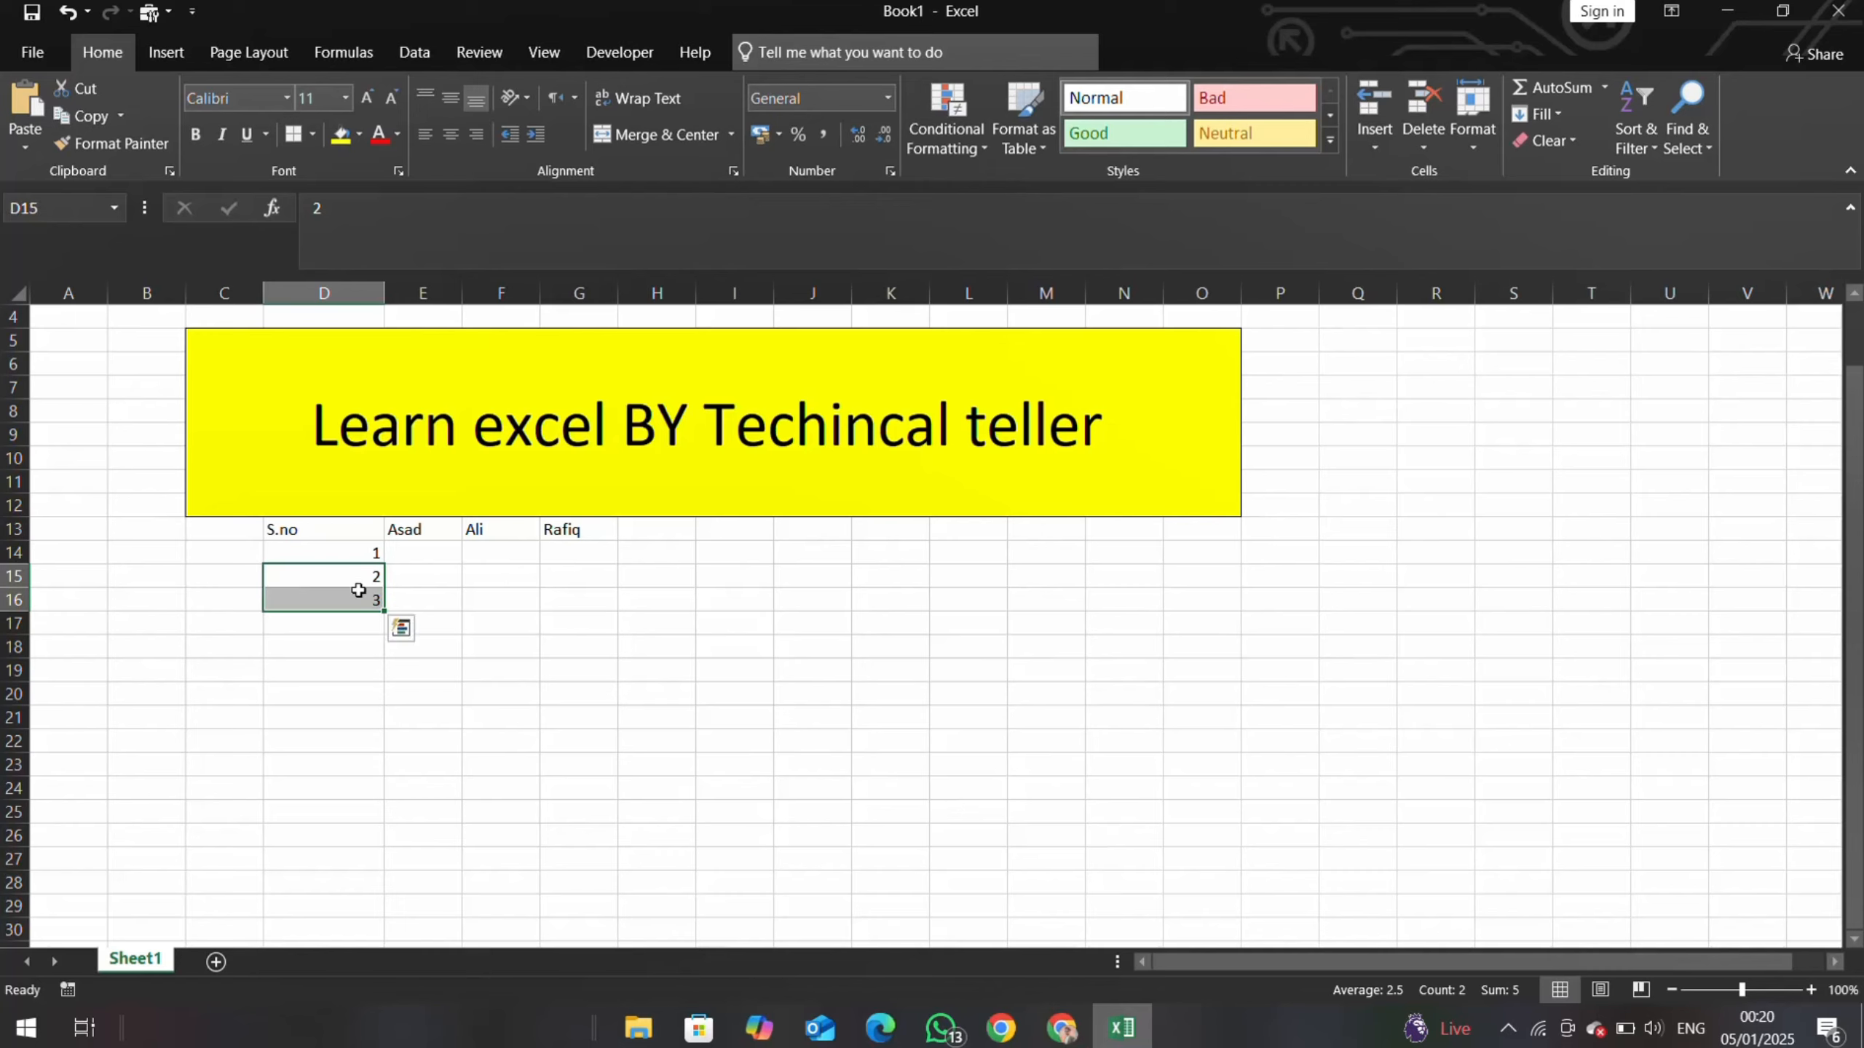
left_click(282, 652)
left_click_drag(348, 568, 346, 598)
left_click_drag(381, 611, 381, 611)
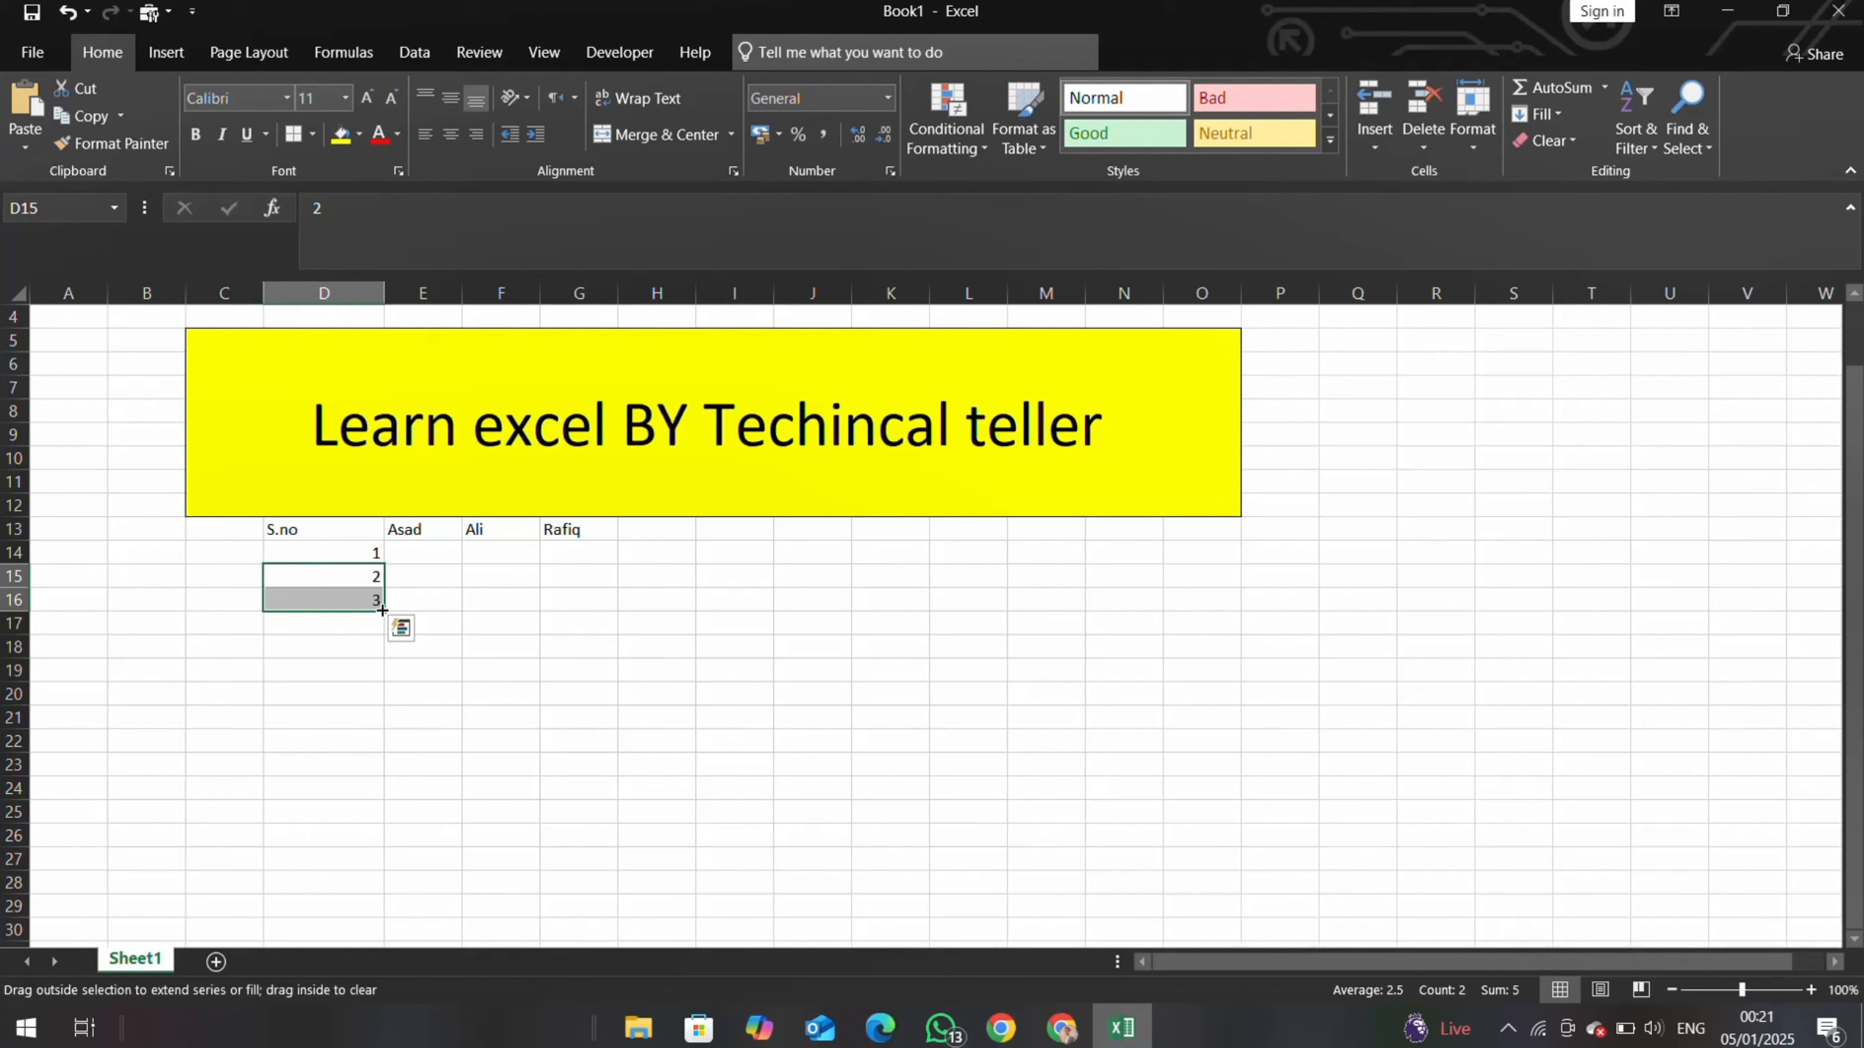
left_click_drag(382, 611, 355, 638)
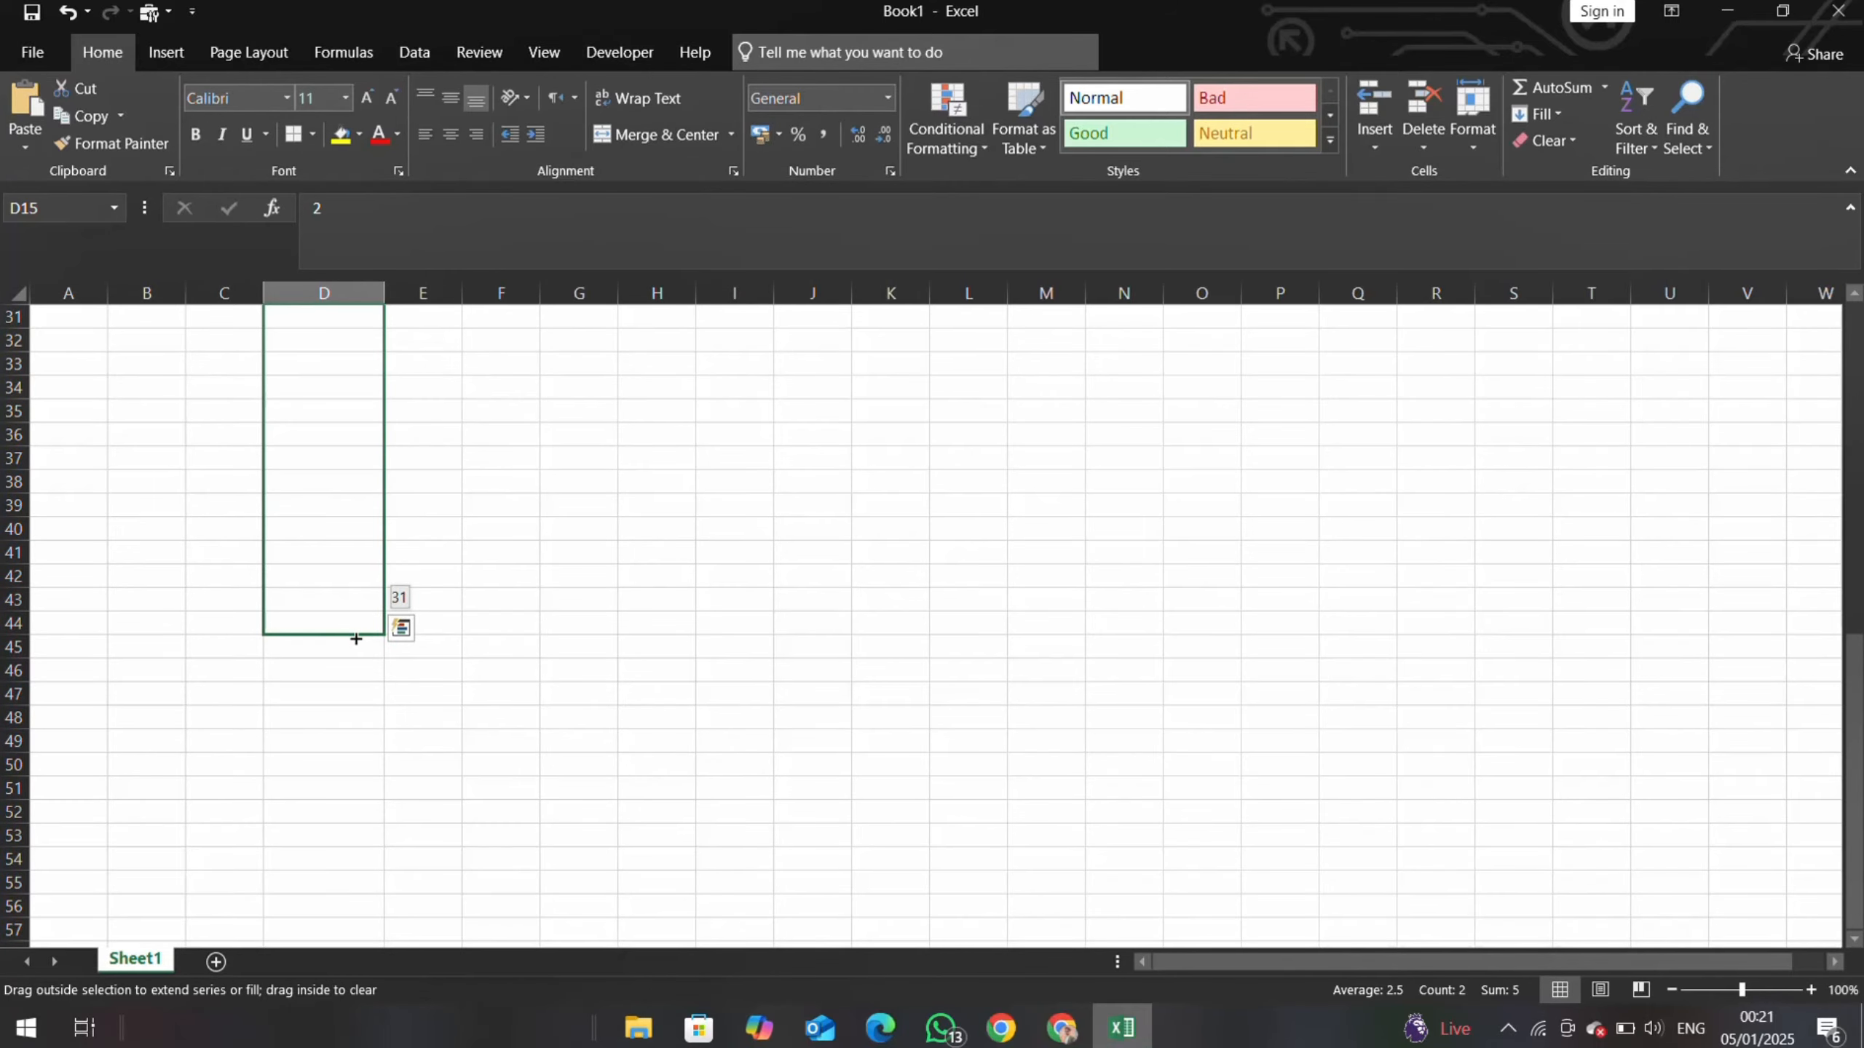
left_click_drag(355, 638, 355, 638)
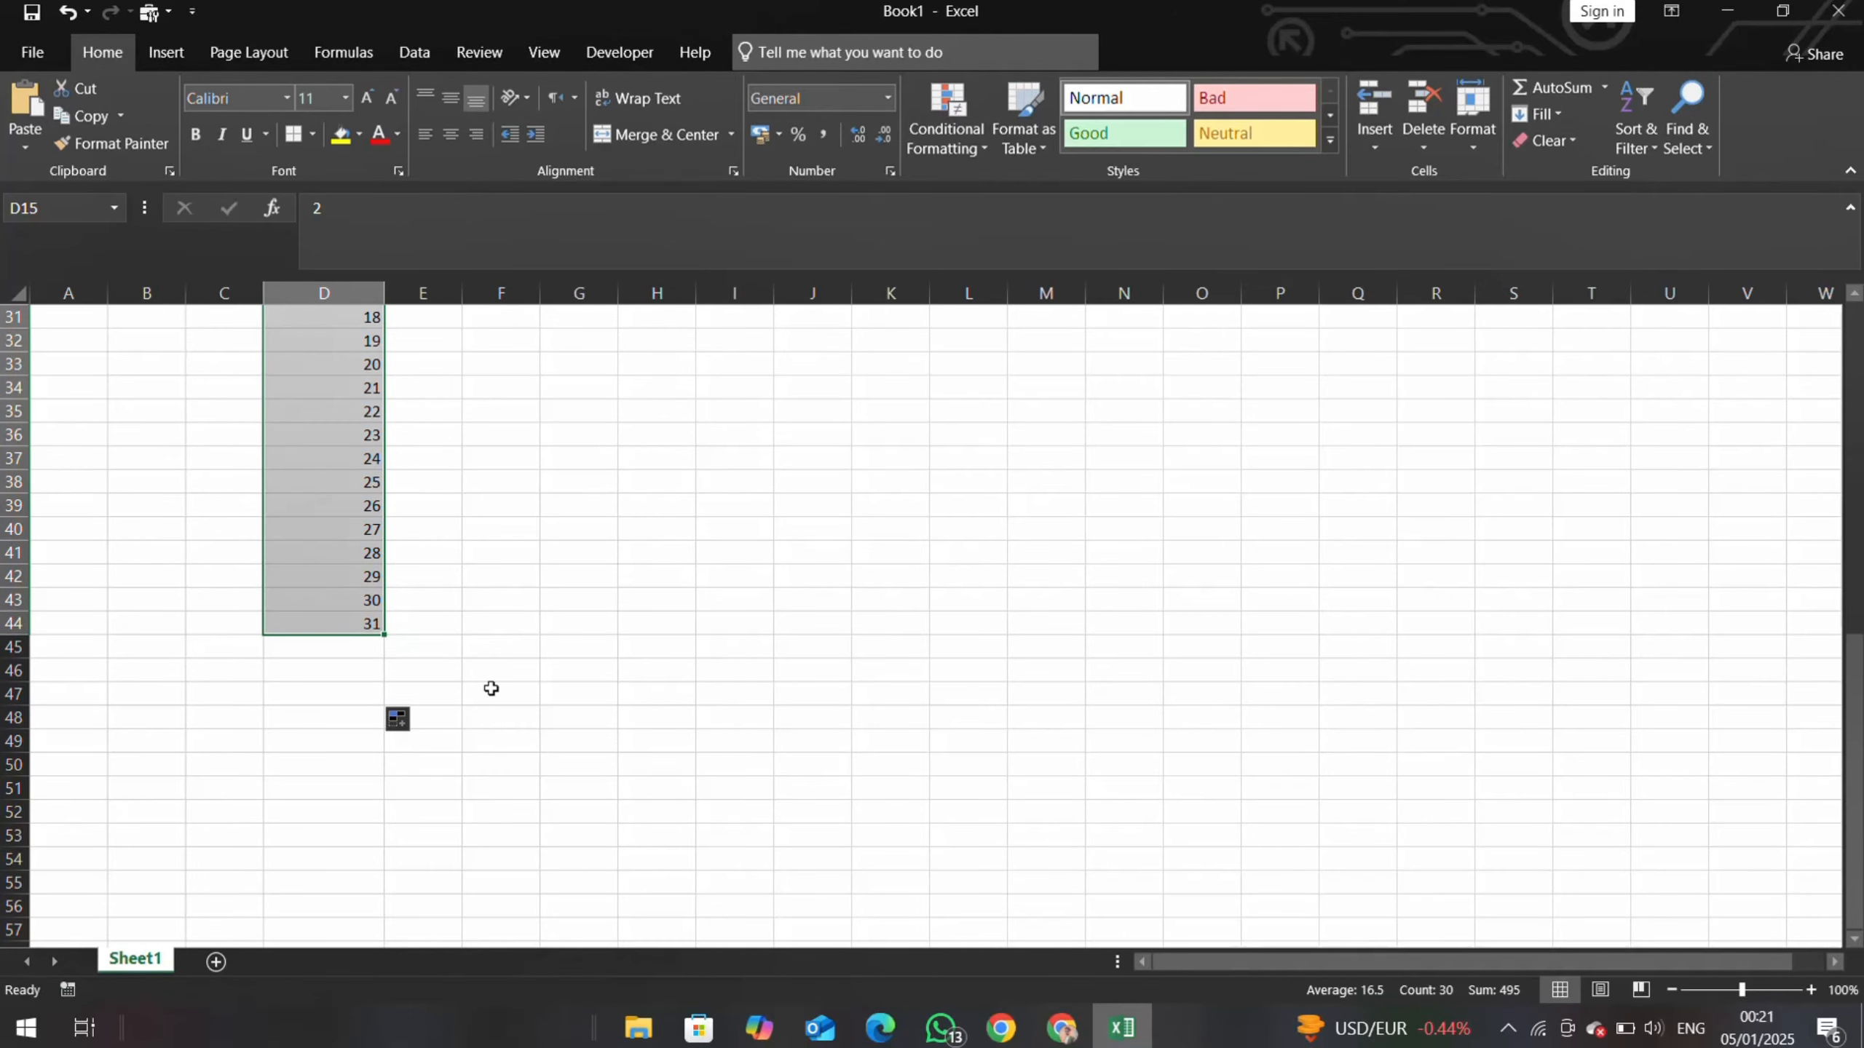
scroll(490, 688, "up", 10)
scroll(490, 689, "down", 1)
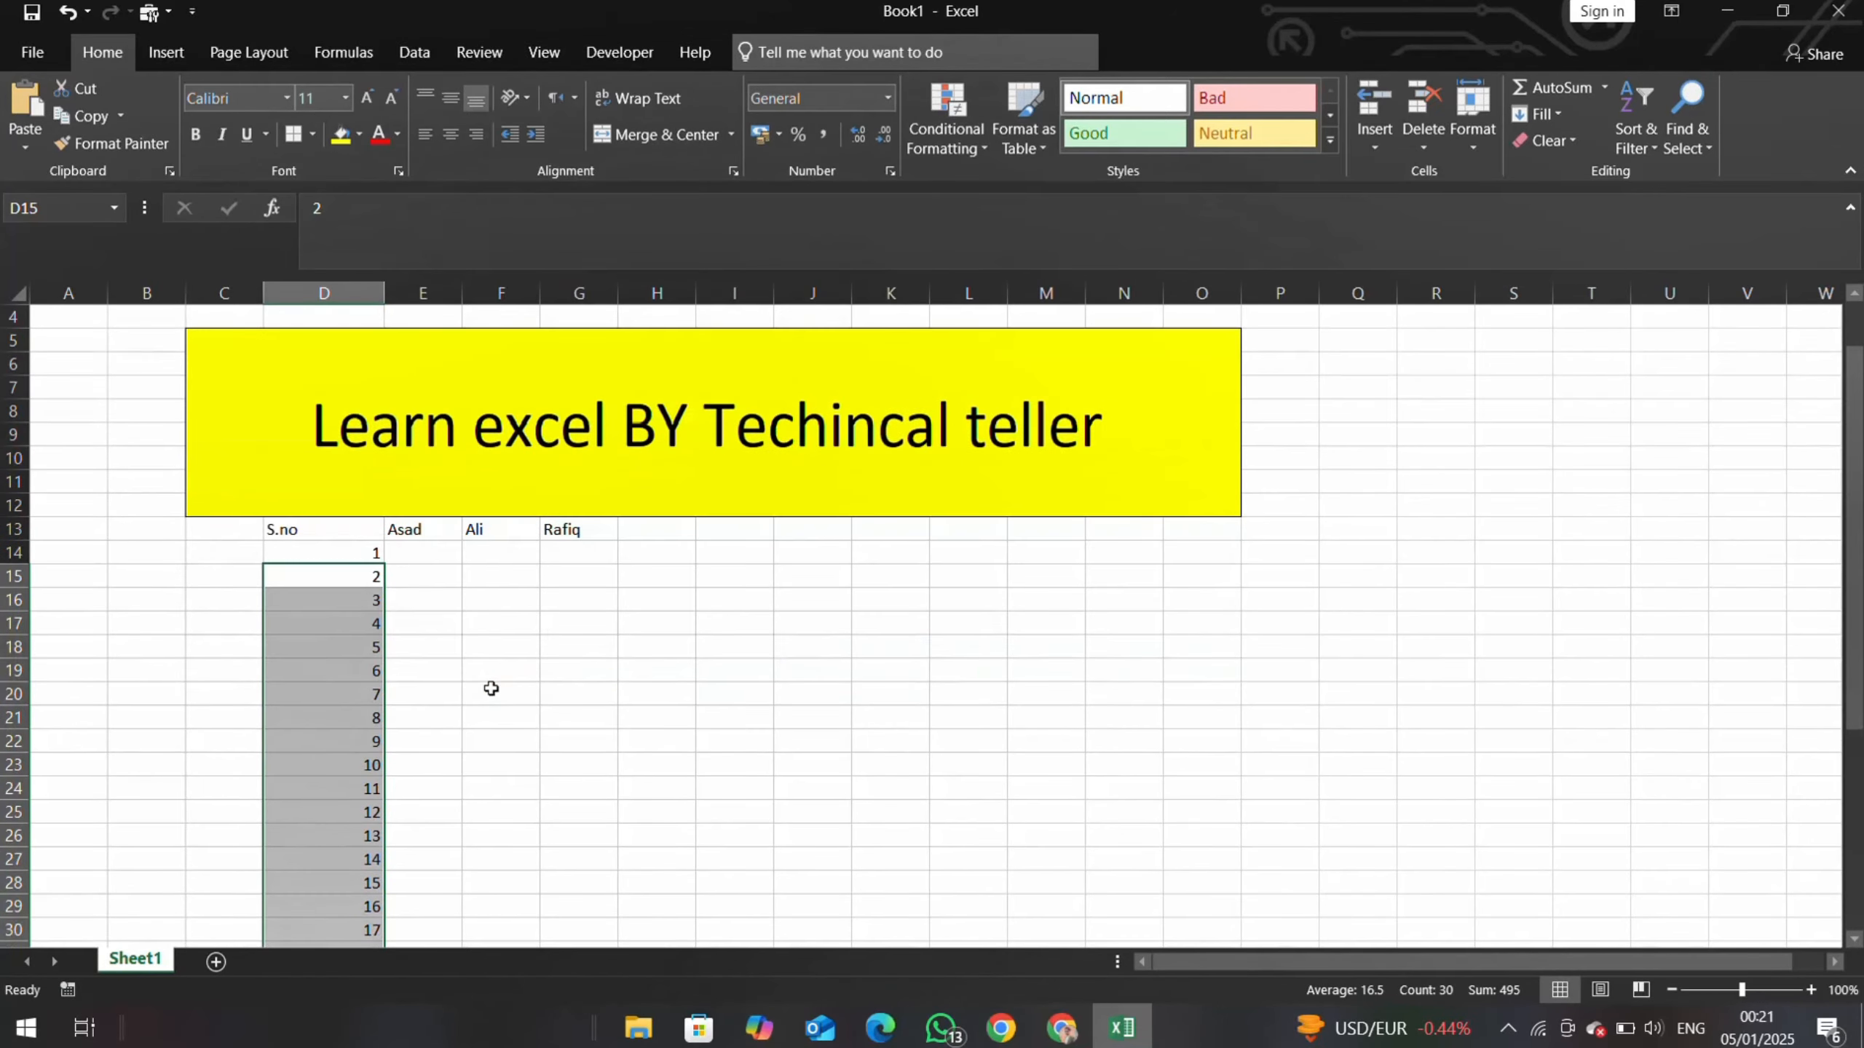
key("ctrl+z")
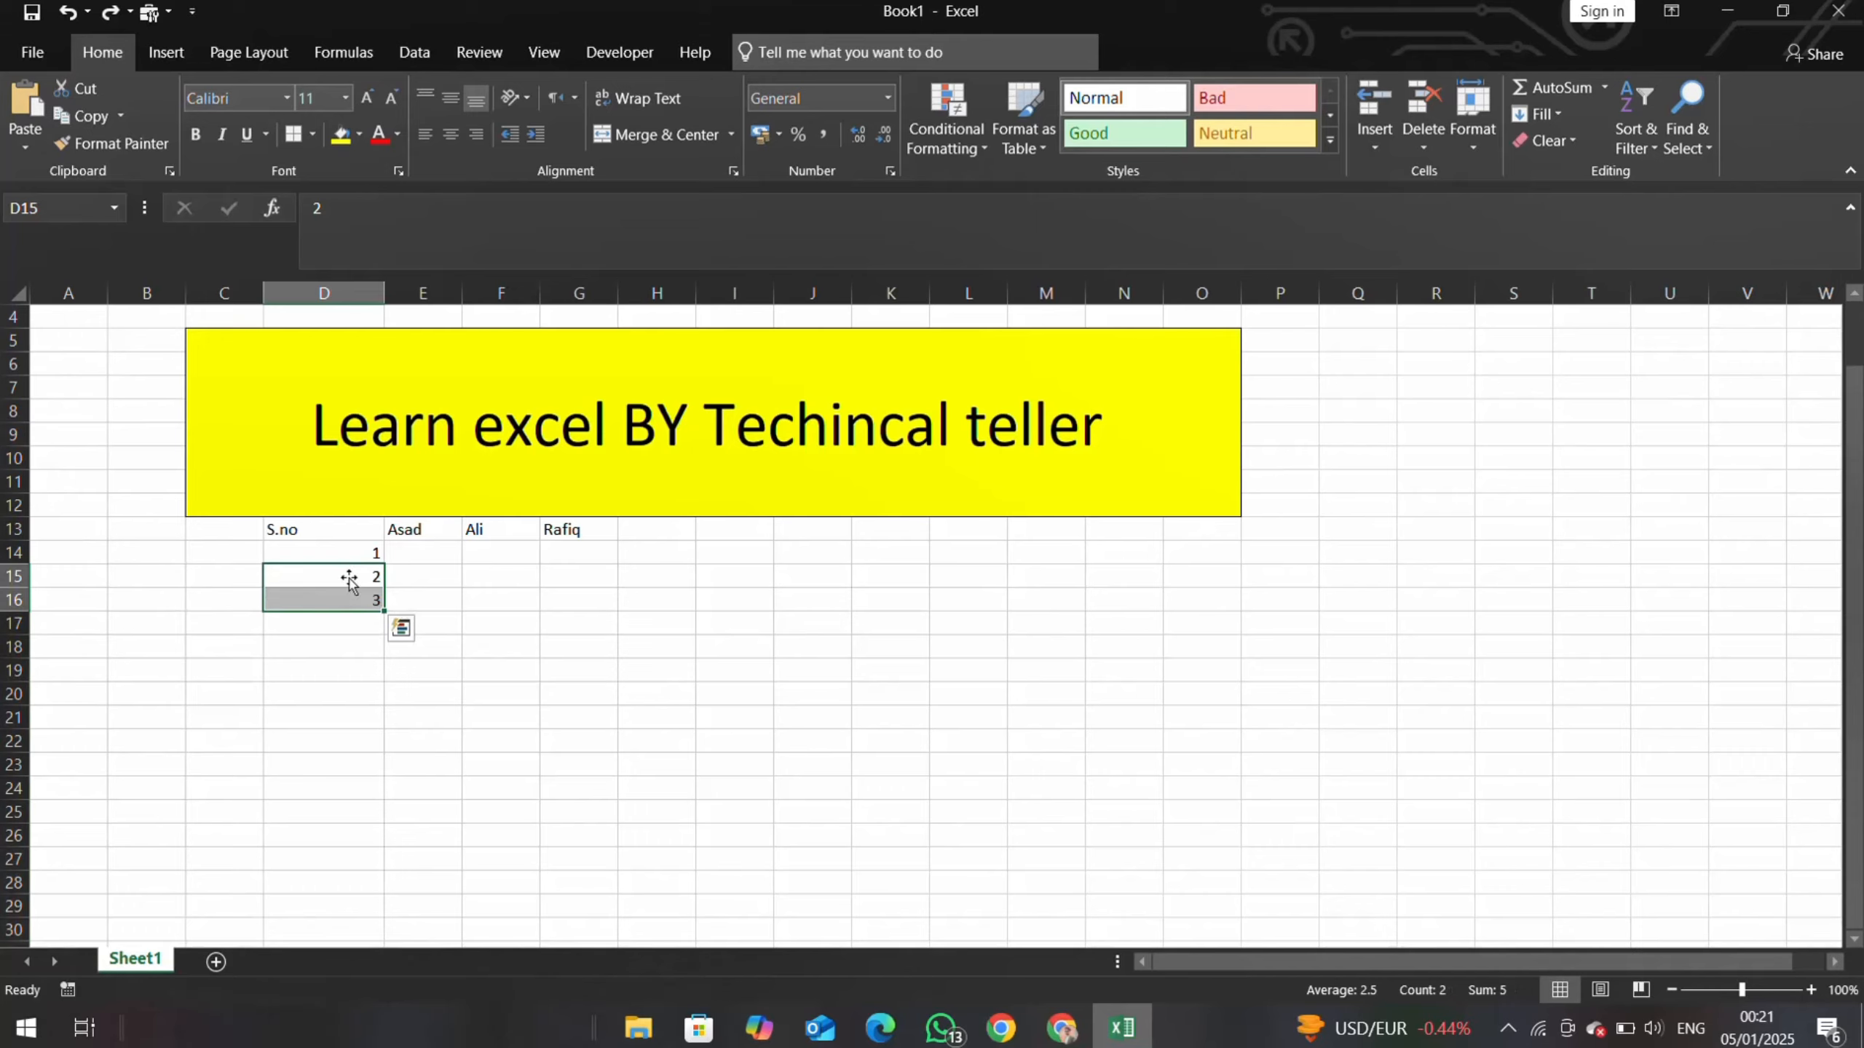
left_click(417, 573)
left_click(416, 553)
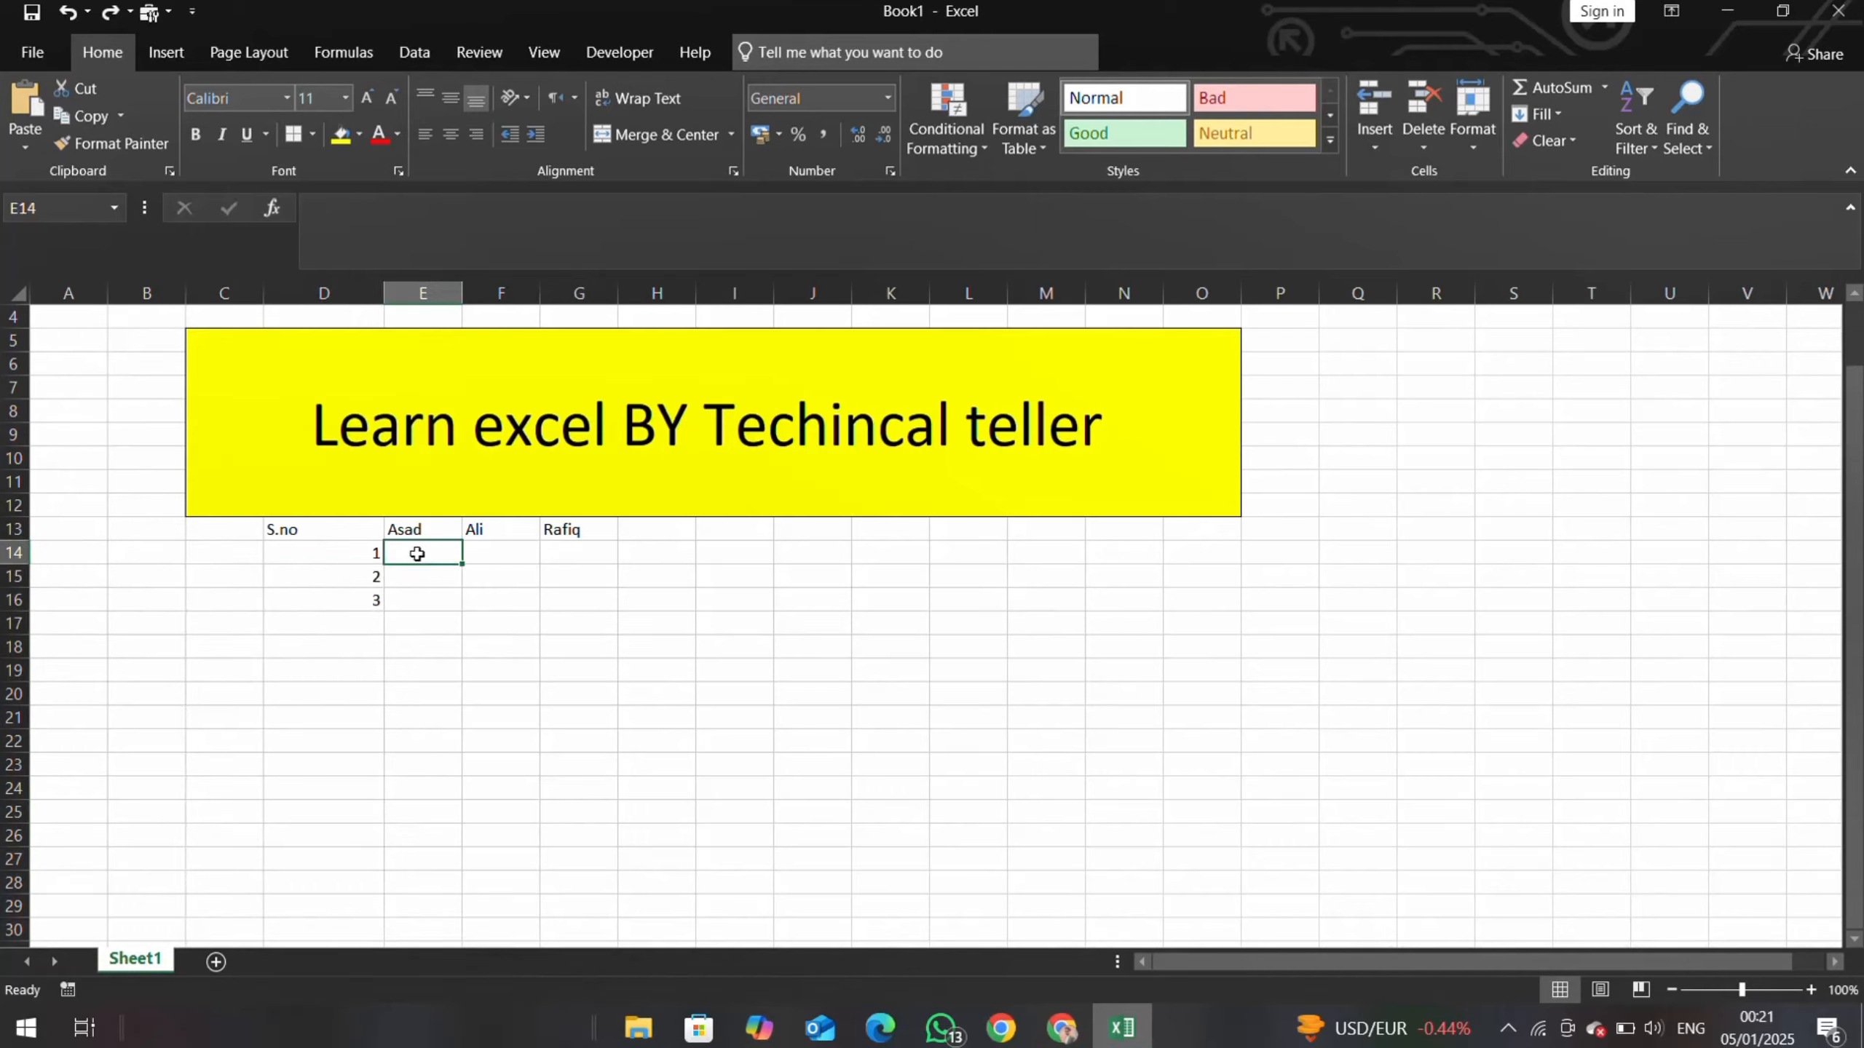
left_click(495, 555)
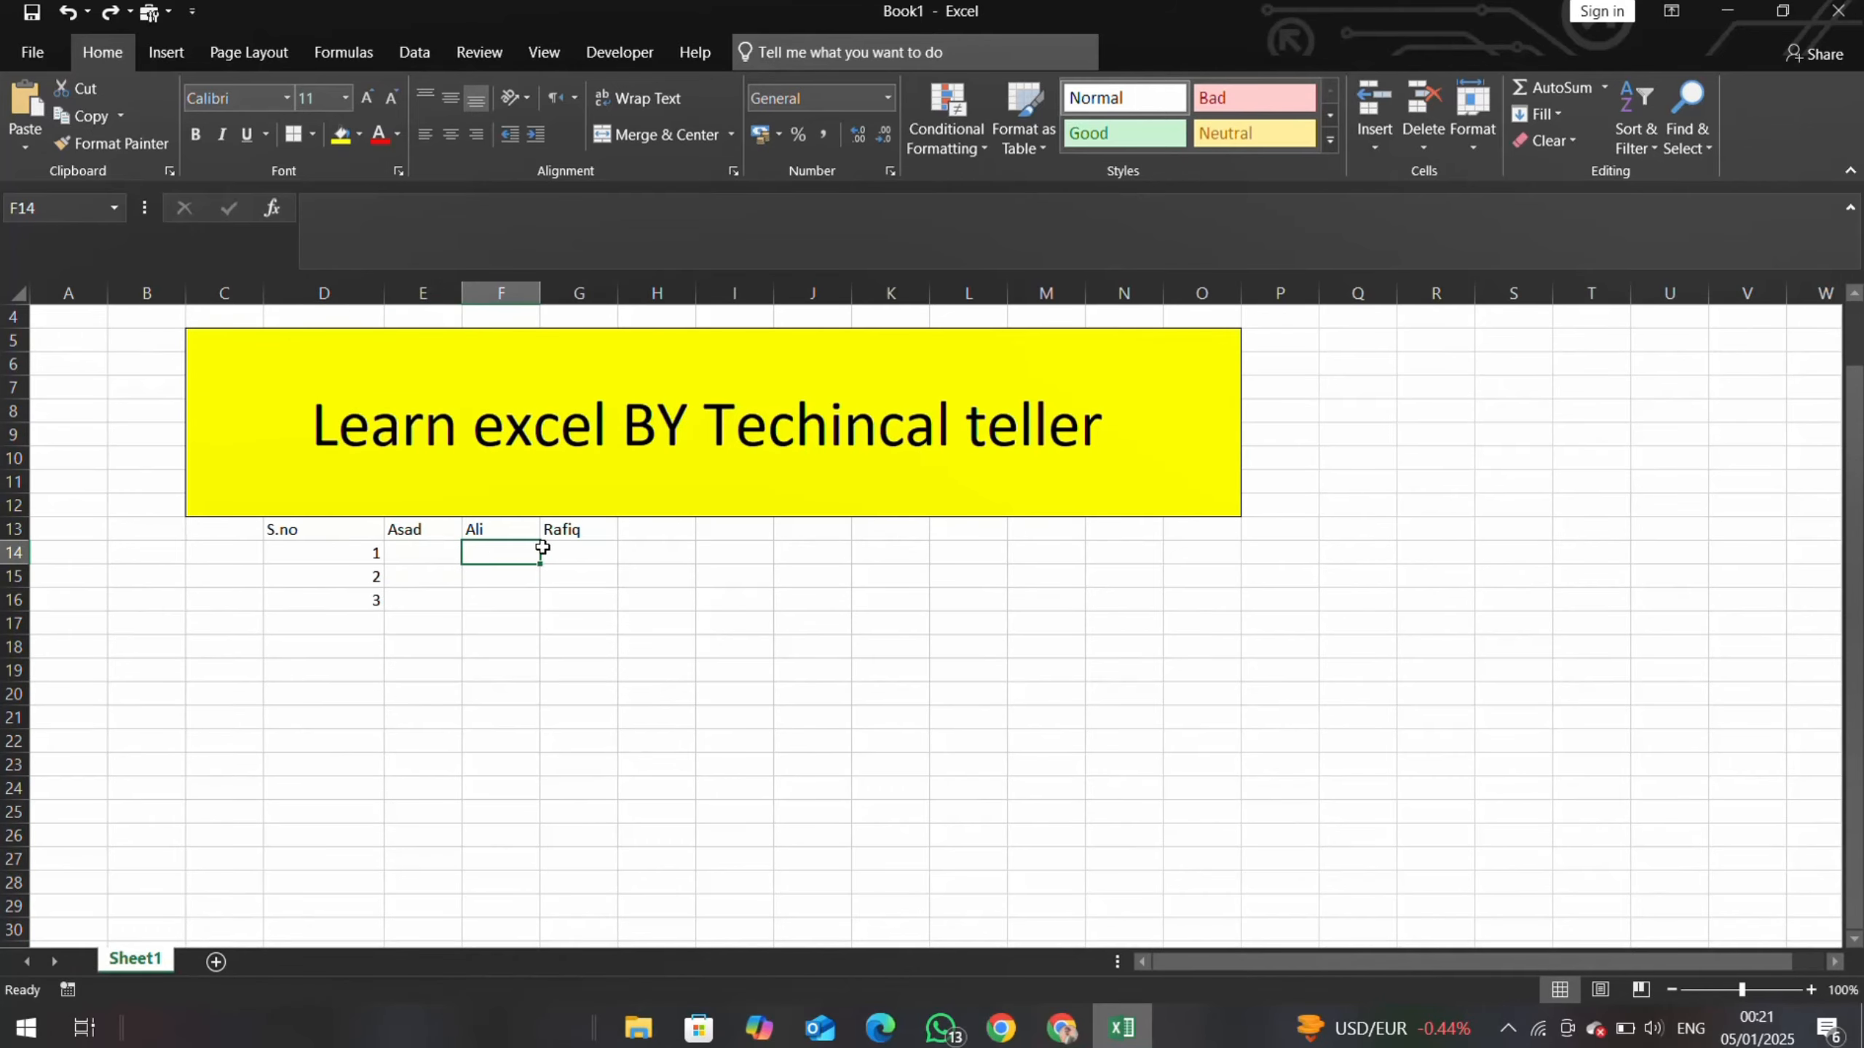
left_click(585, 553)
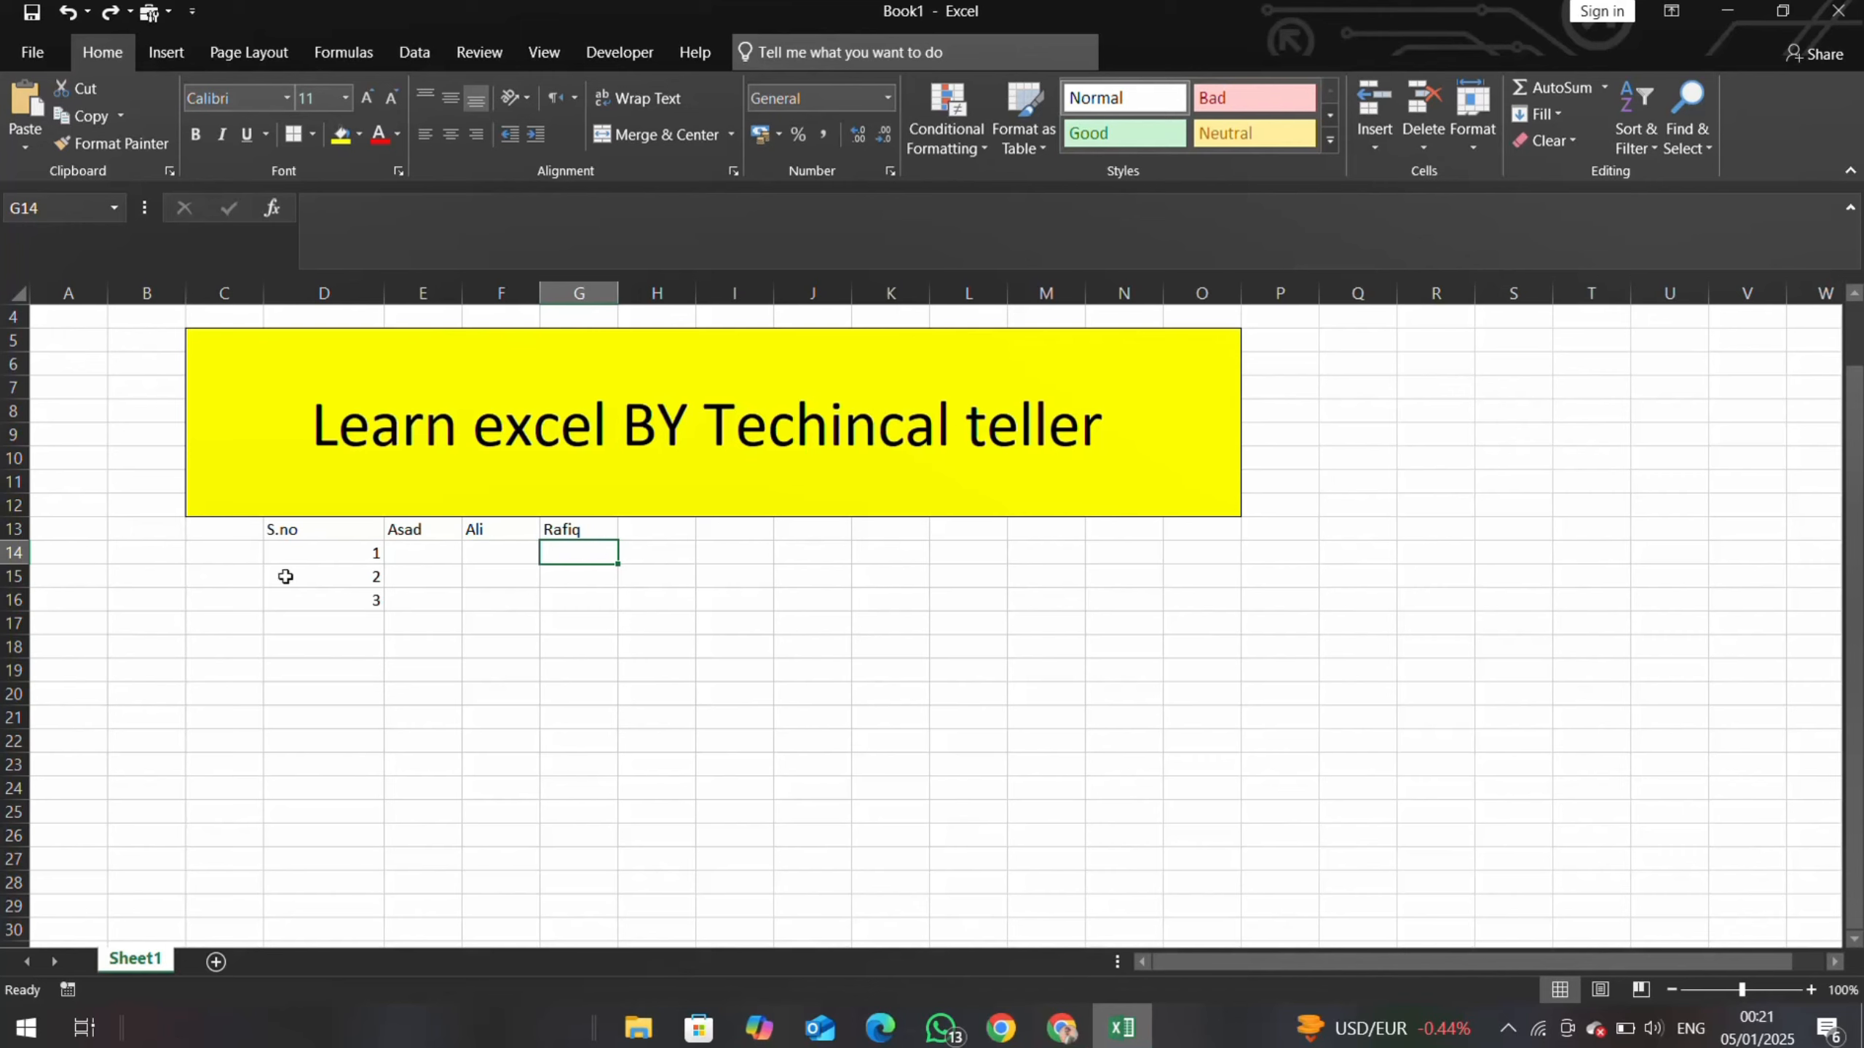
left_click_drag(334, 547, 335, 570)
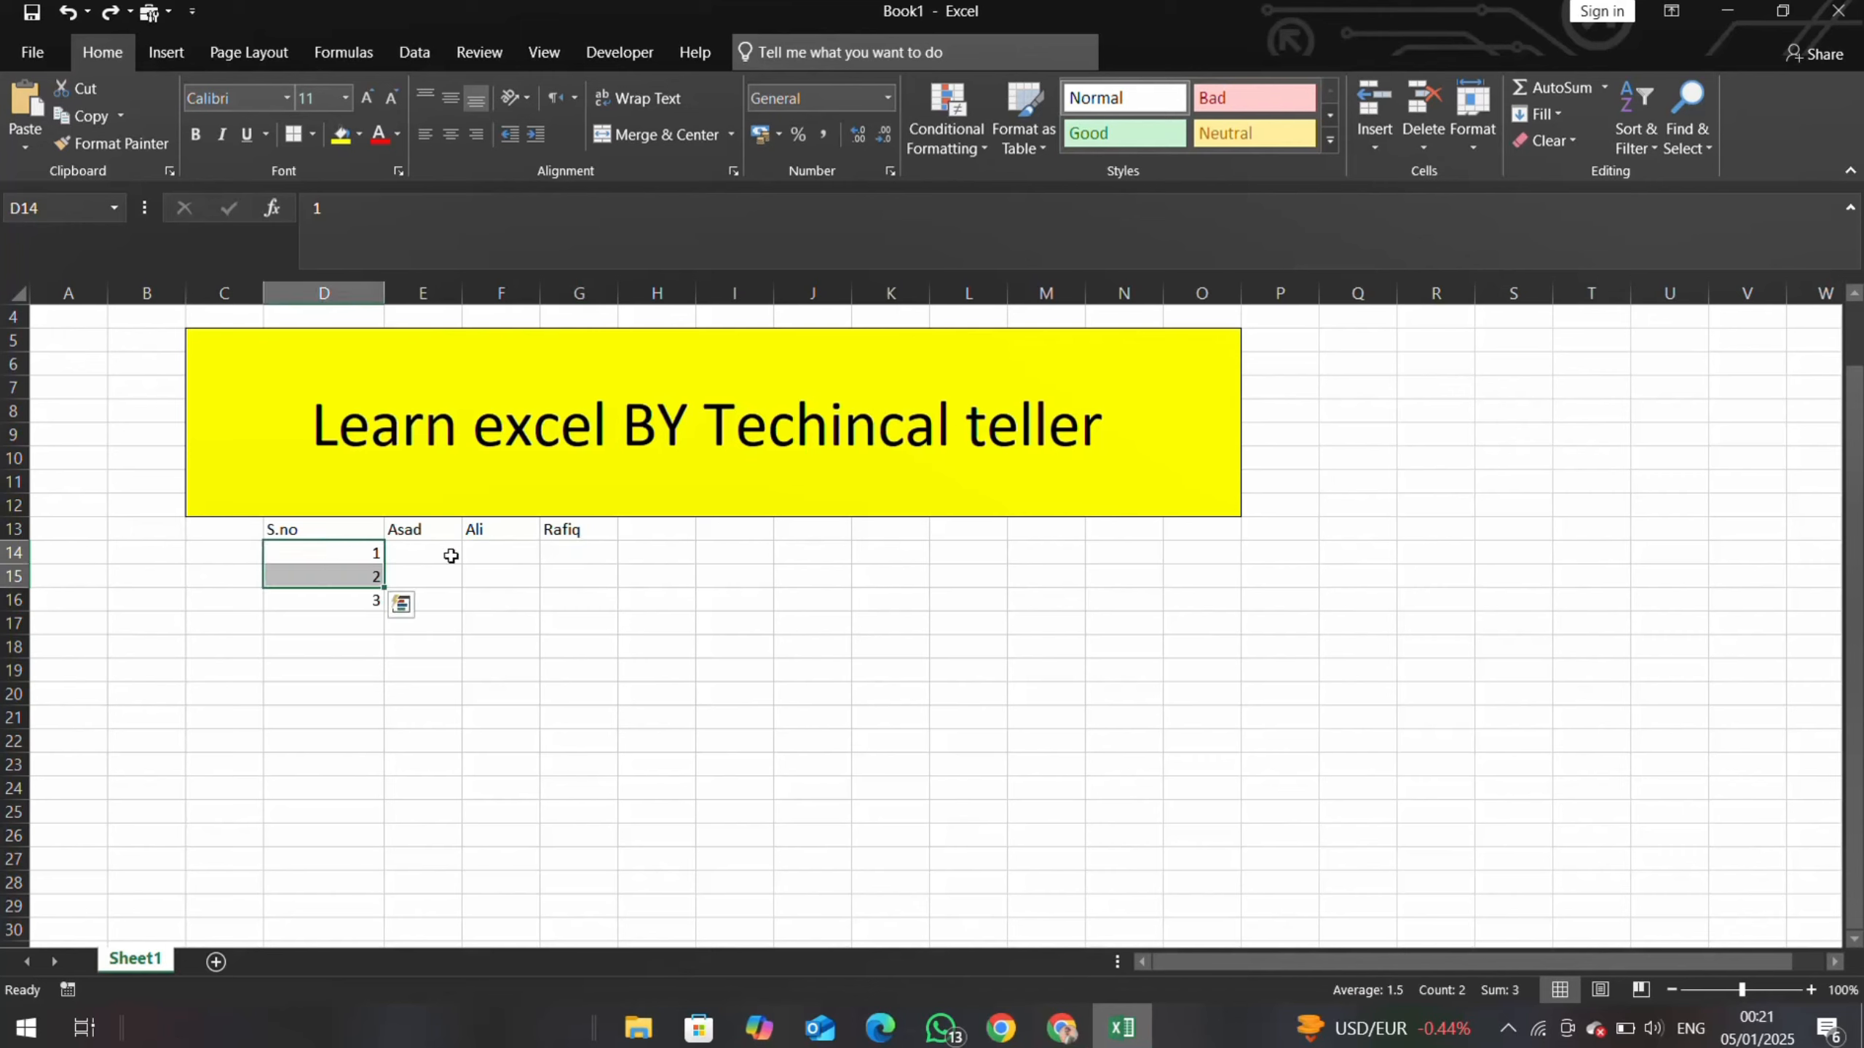
left_click(575, 558)
- Enter 2001 in G16 and 2002 in G17, and fill the year series down to G32
left_click(599, 611)
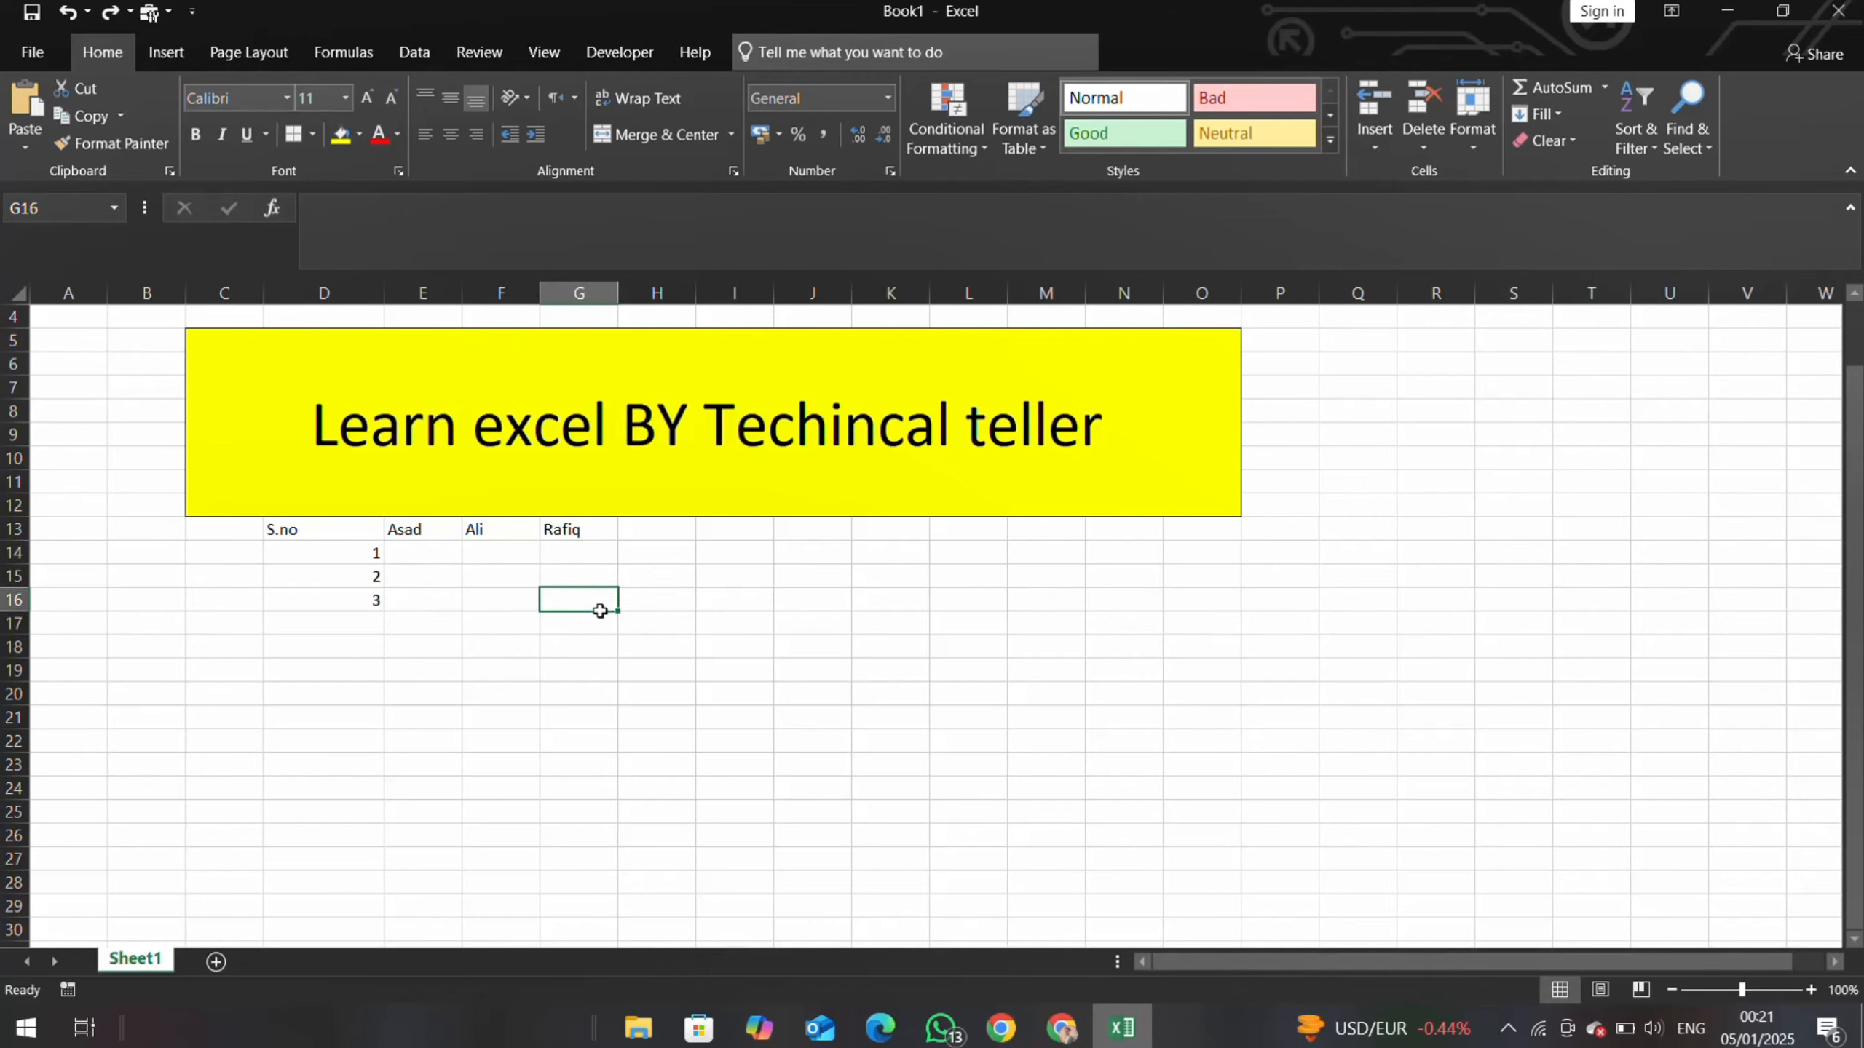
type("10")
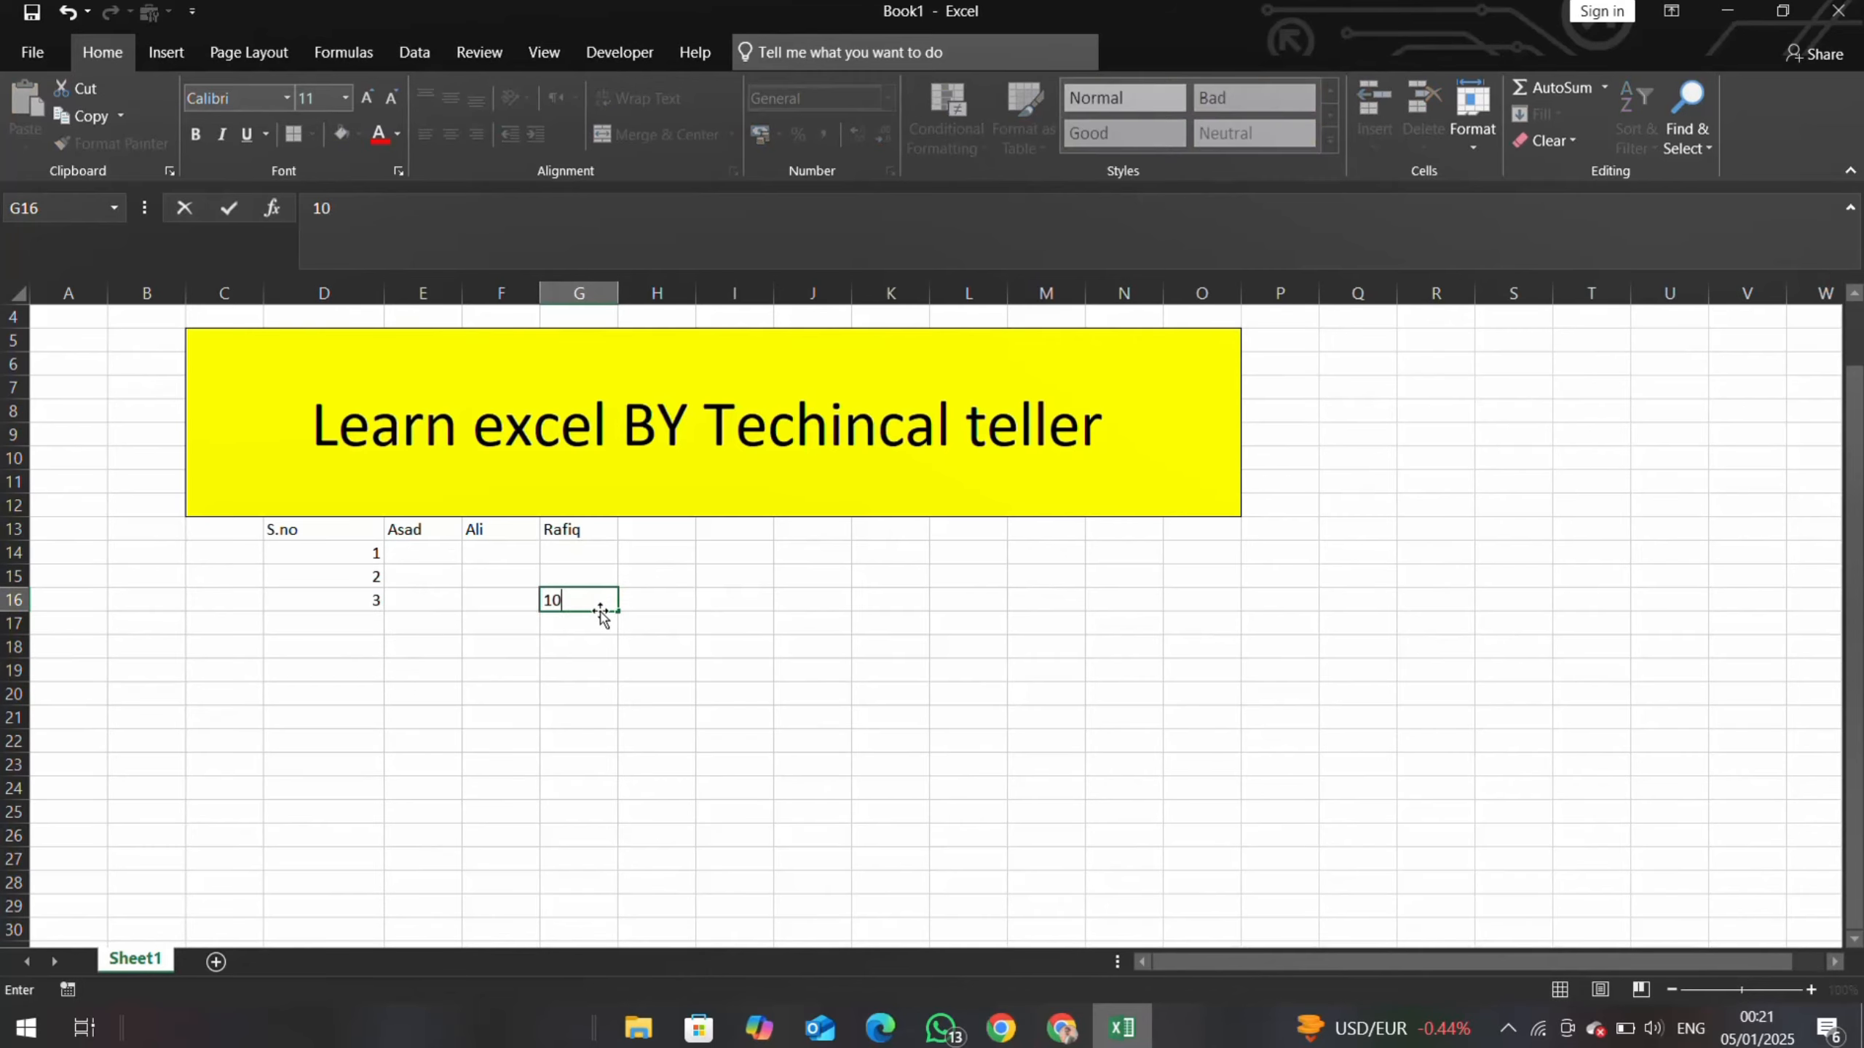
key("BackSpace")
key("BackSpace")
type("2001")
key("ctrl+Return")
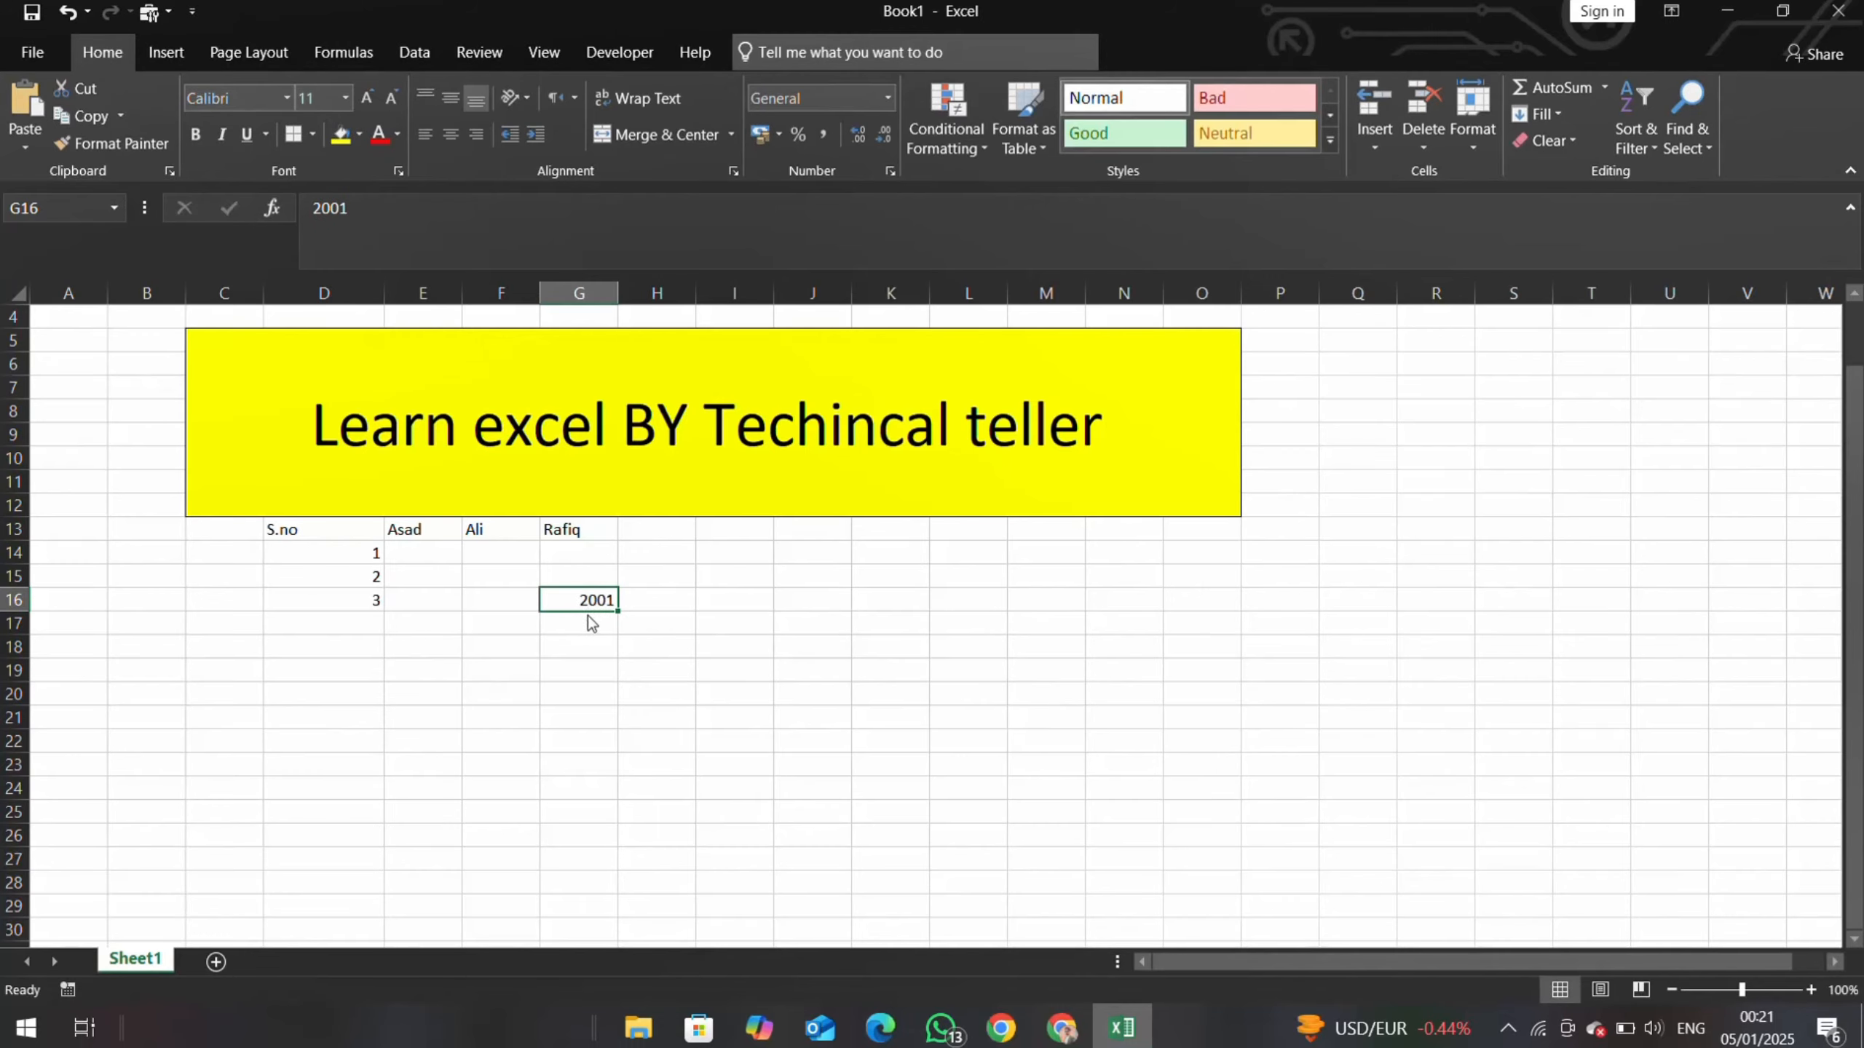
left_click(587, 625)
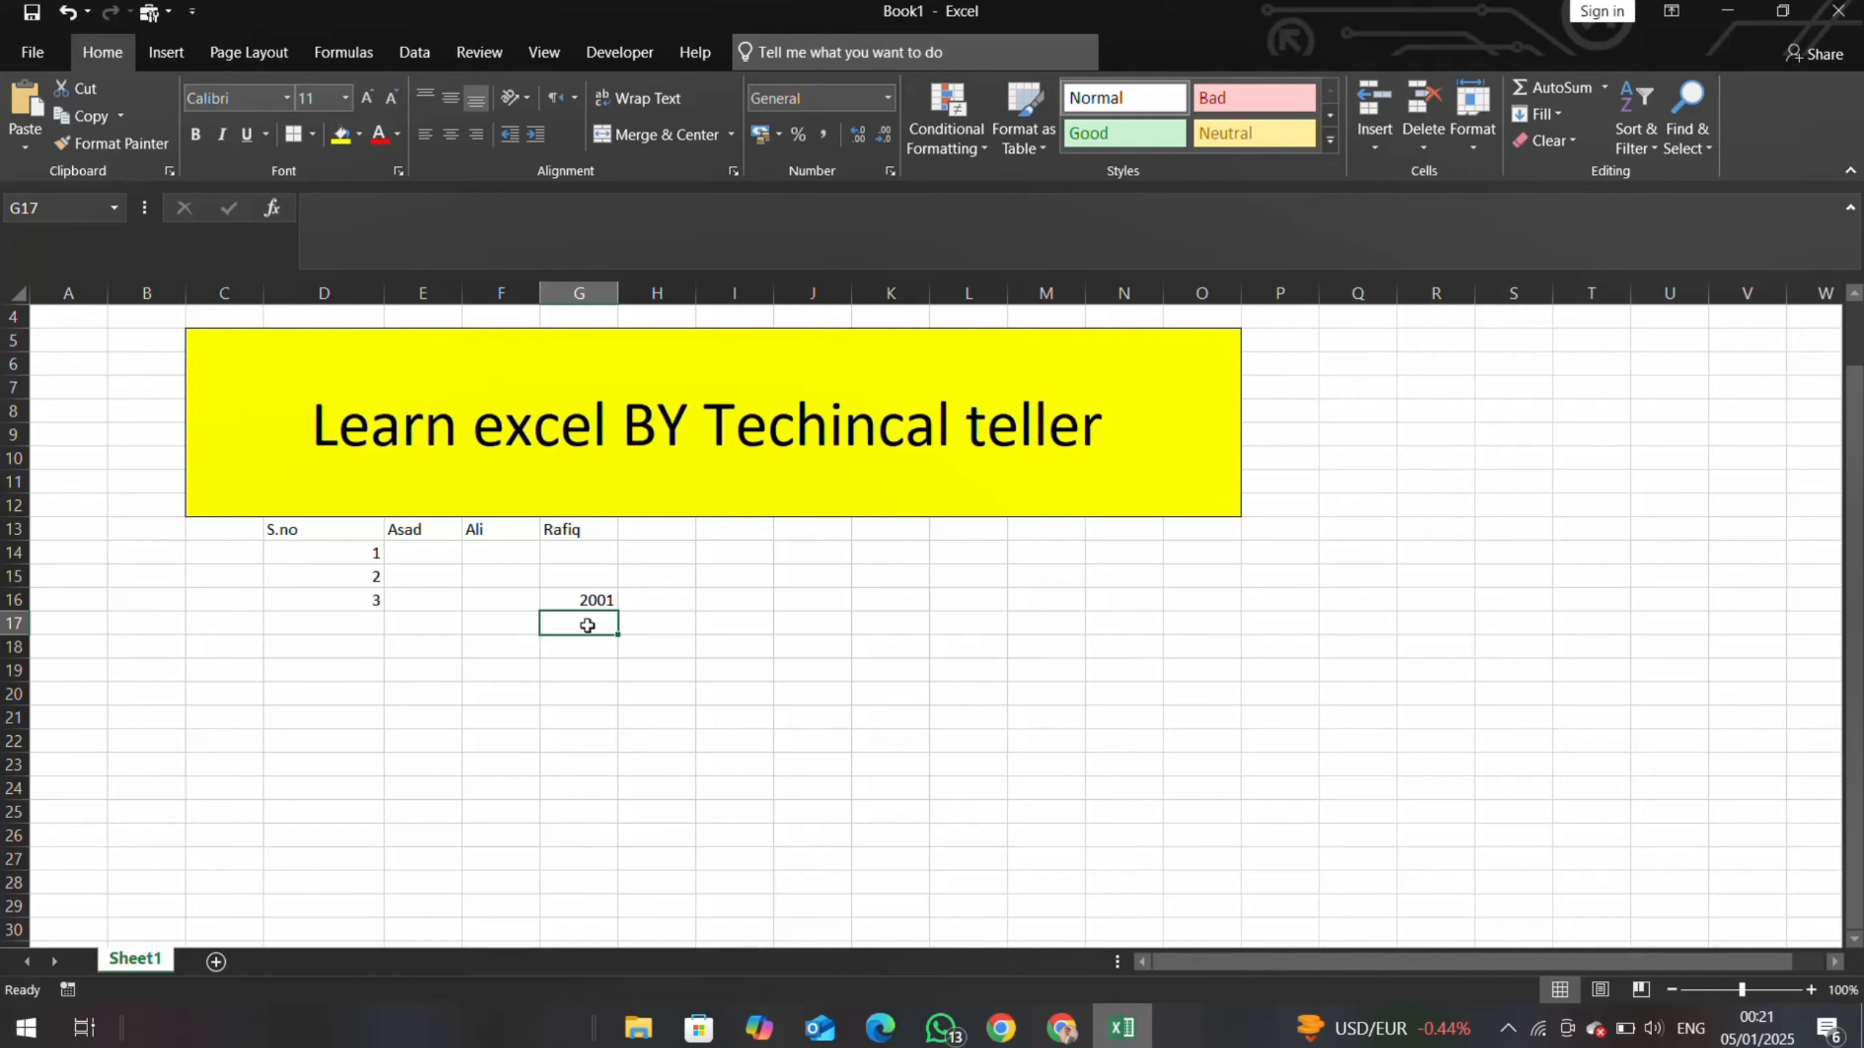
type("20")
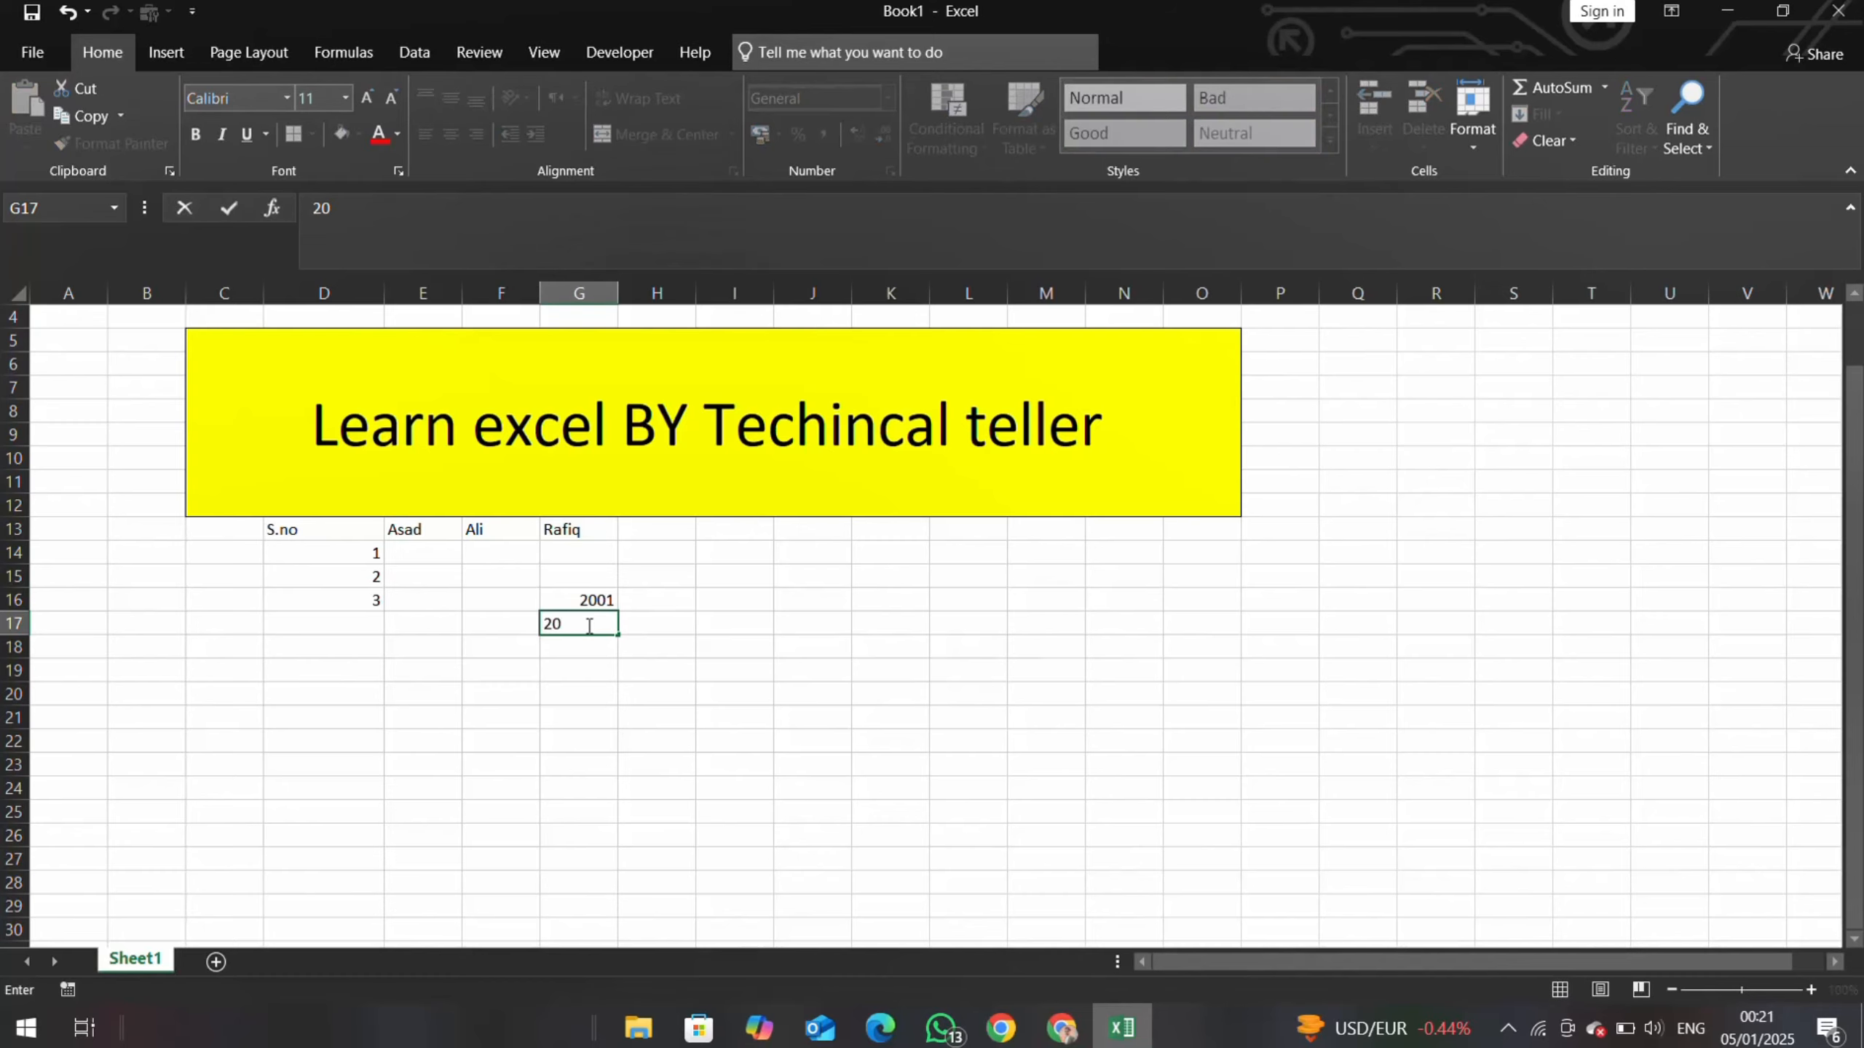
type("02")
left_click(632, 610)
left_click_drag(598, 602, 598, 625)
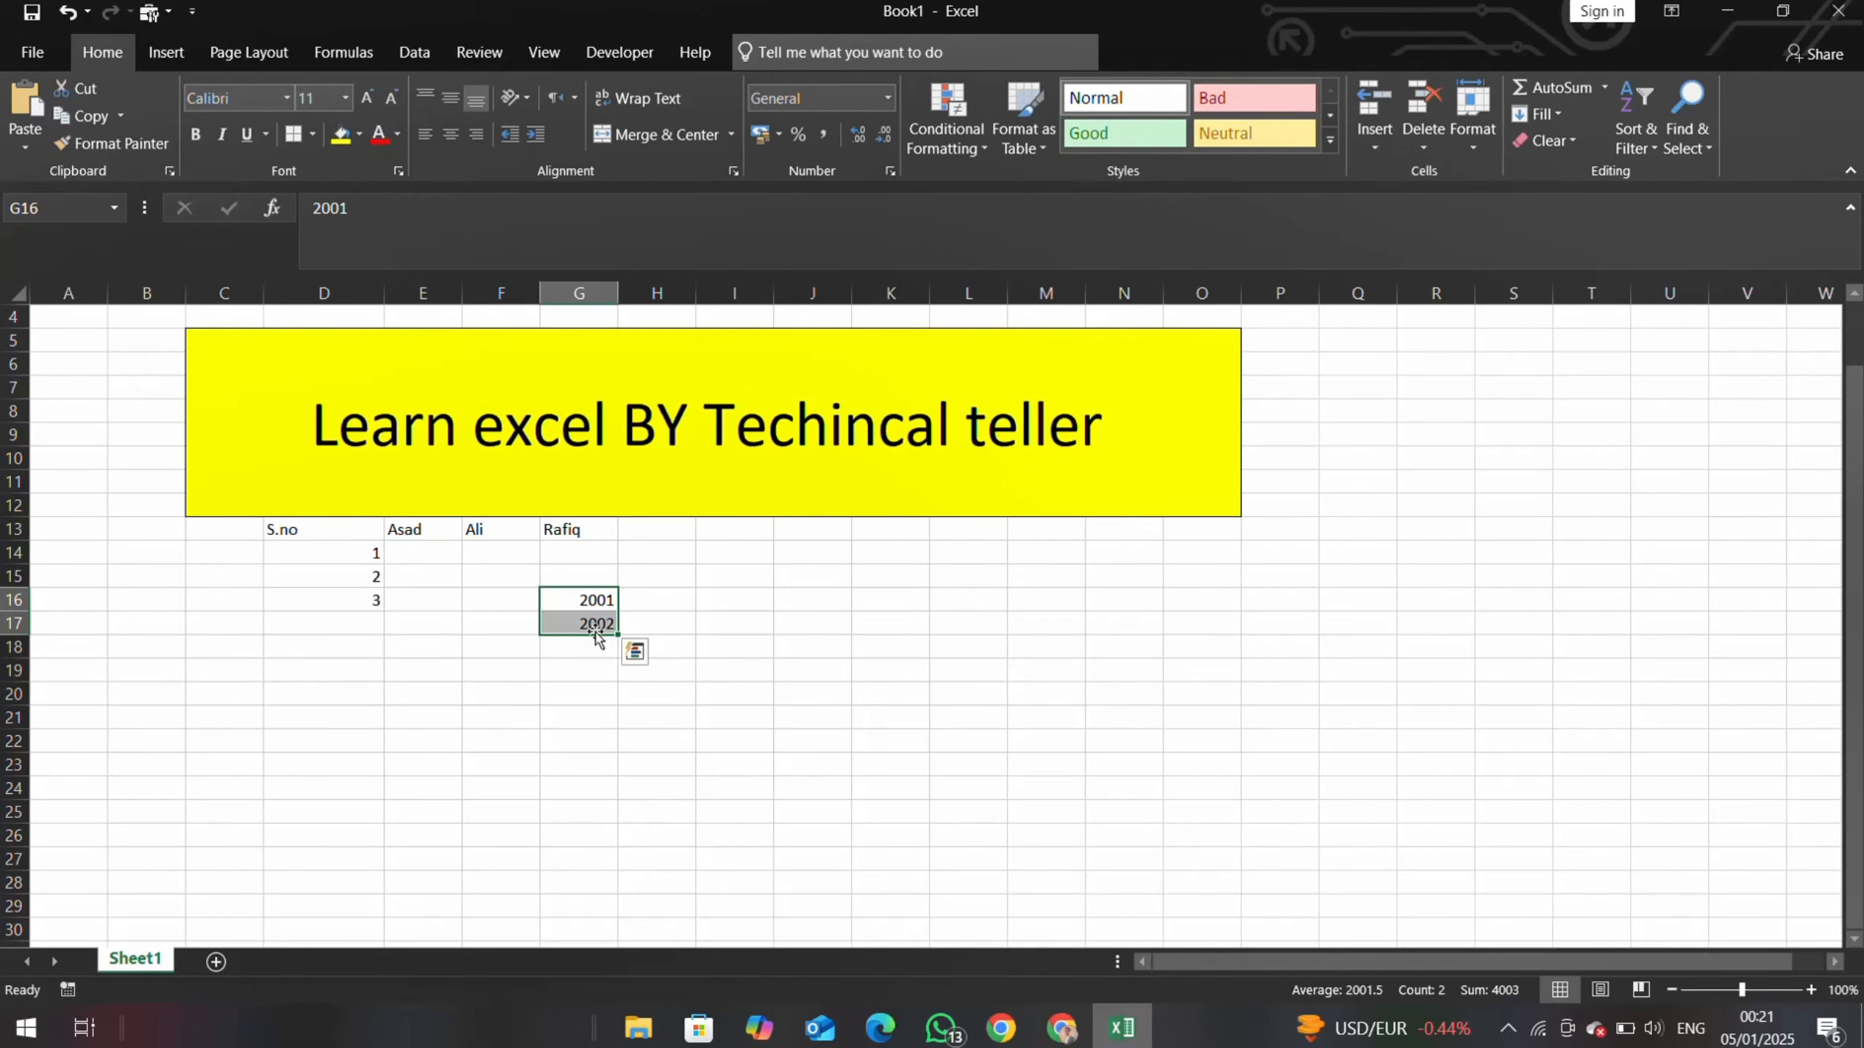
left_click_drag(617, 634, 611, 859)
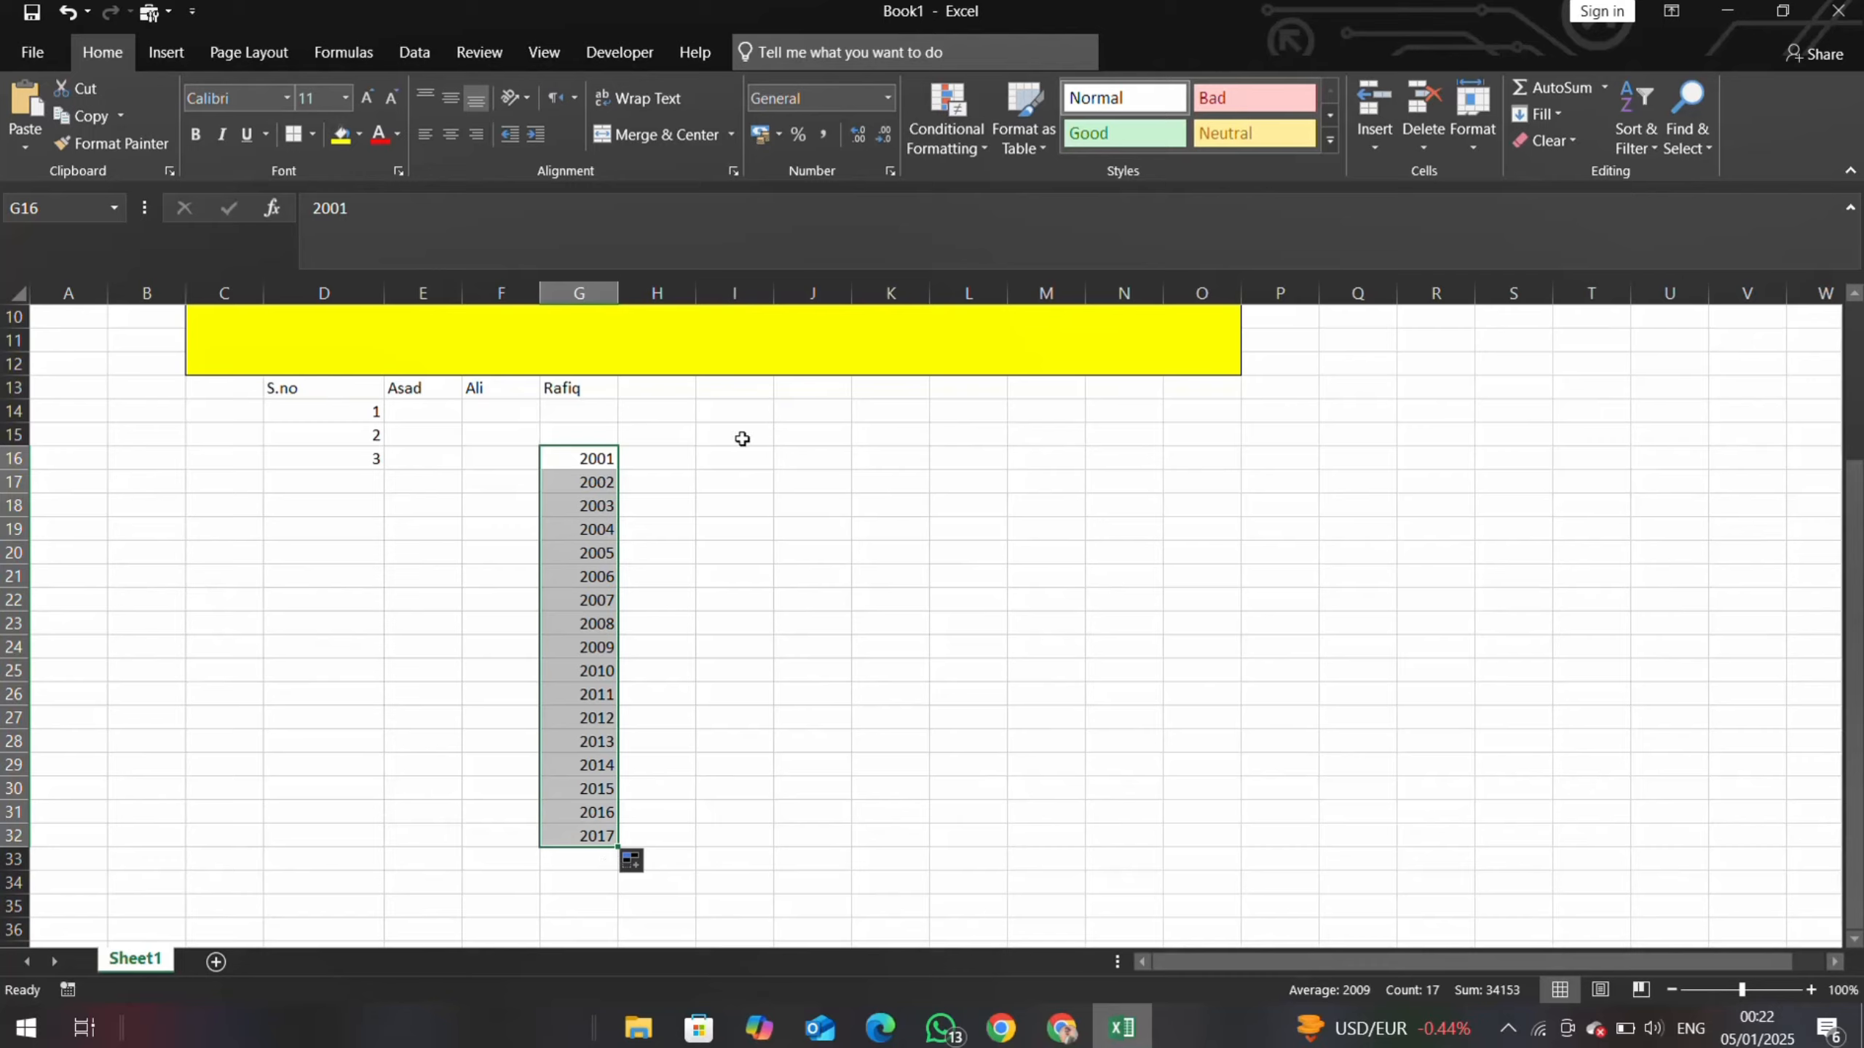
- Enter 2001 in cell I16 and 2006 in cell I17
left_click(731, 458)
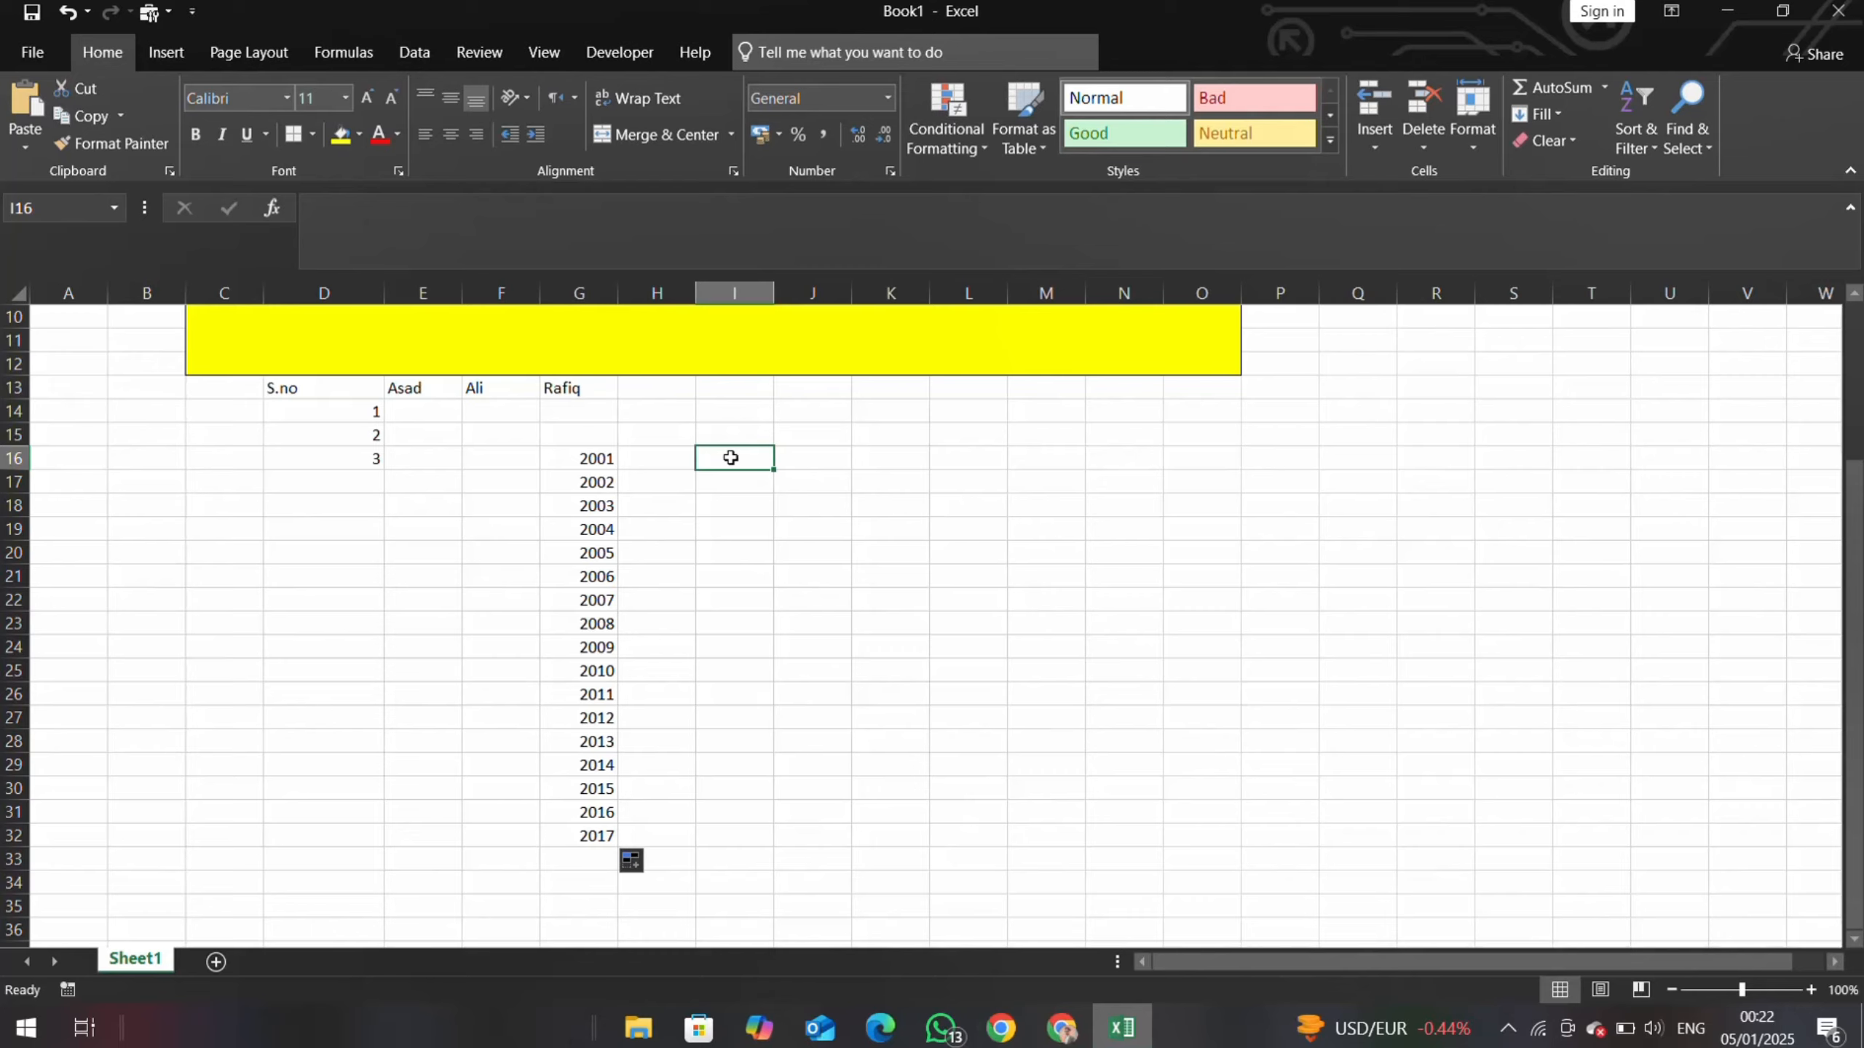
type("200")
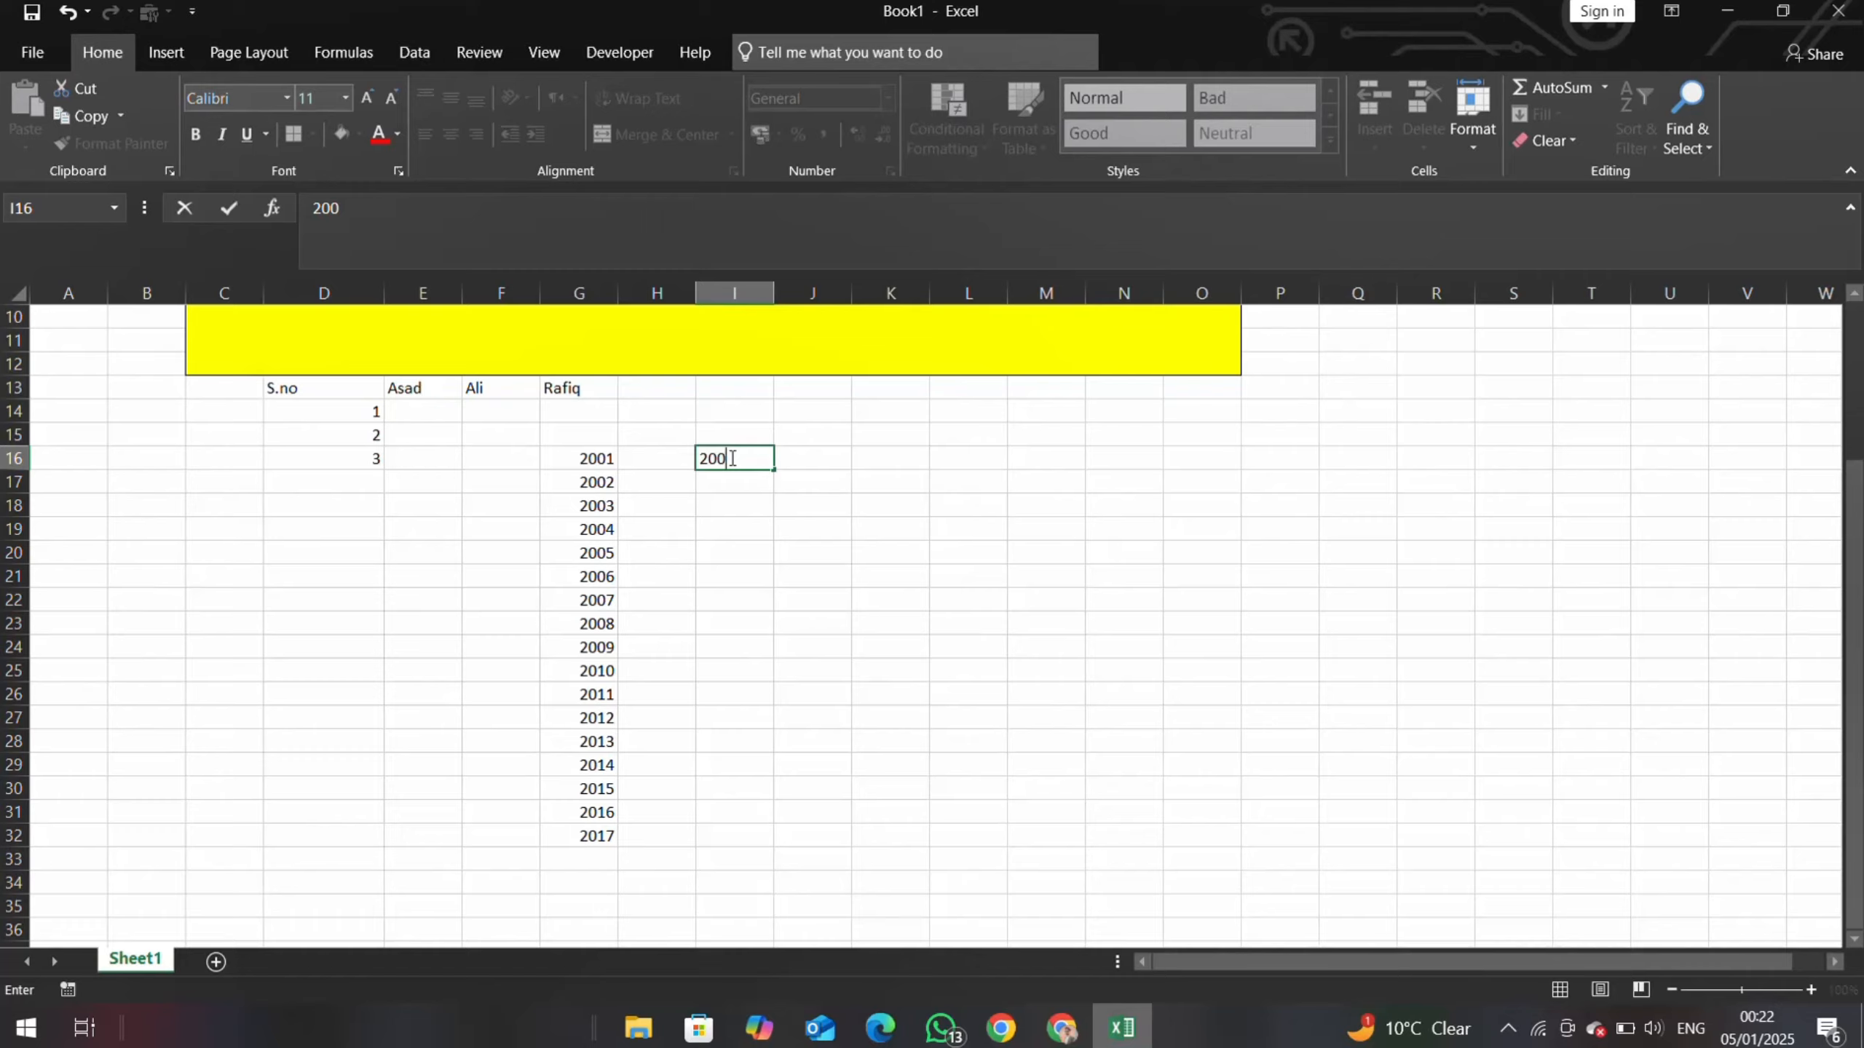
type("1")
left_click(763, 483)
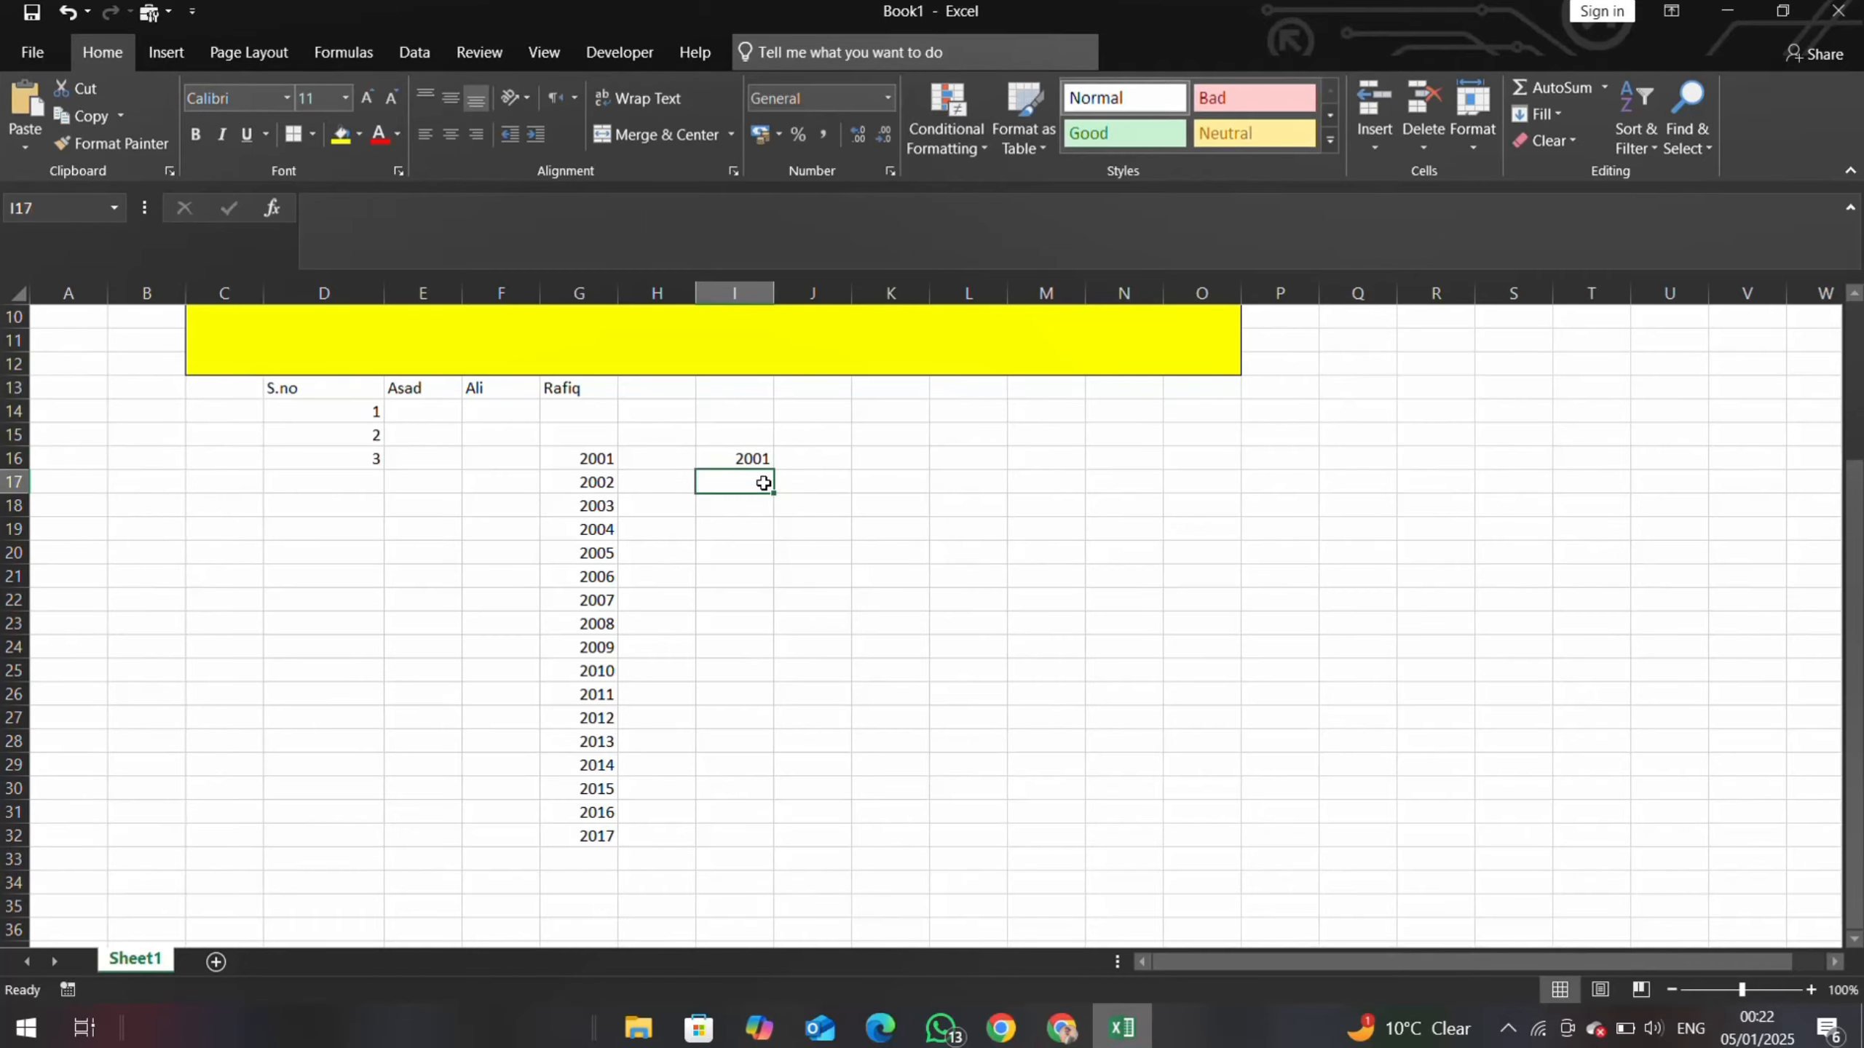
type("200")
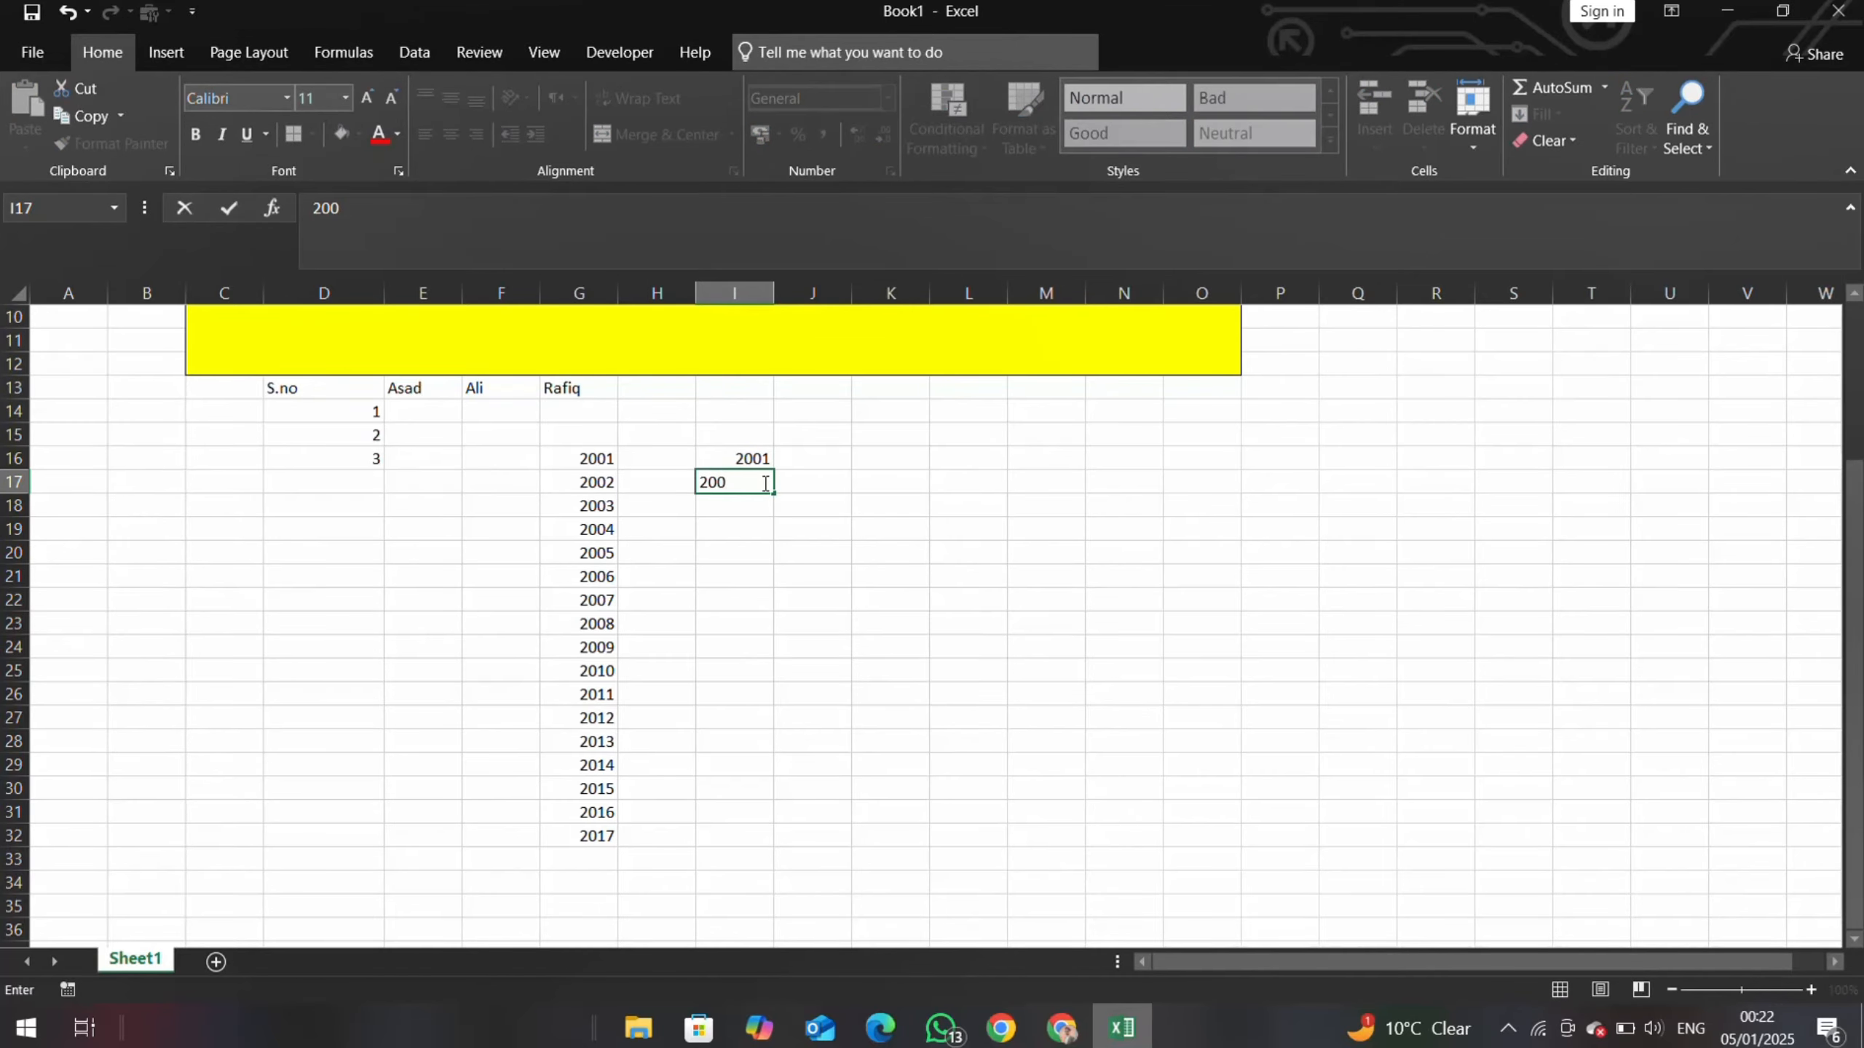
type("5")
key("BackSpace")
type("6")
left_click(799, 481)
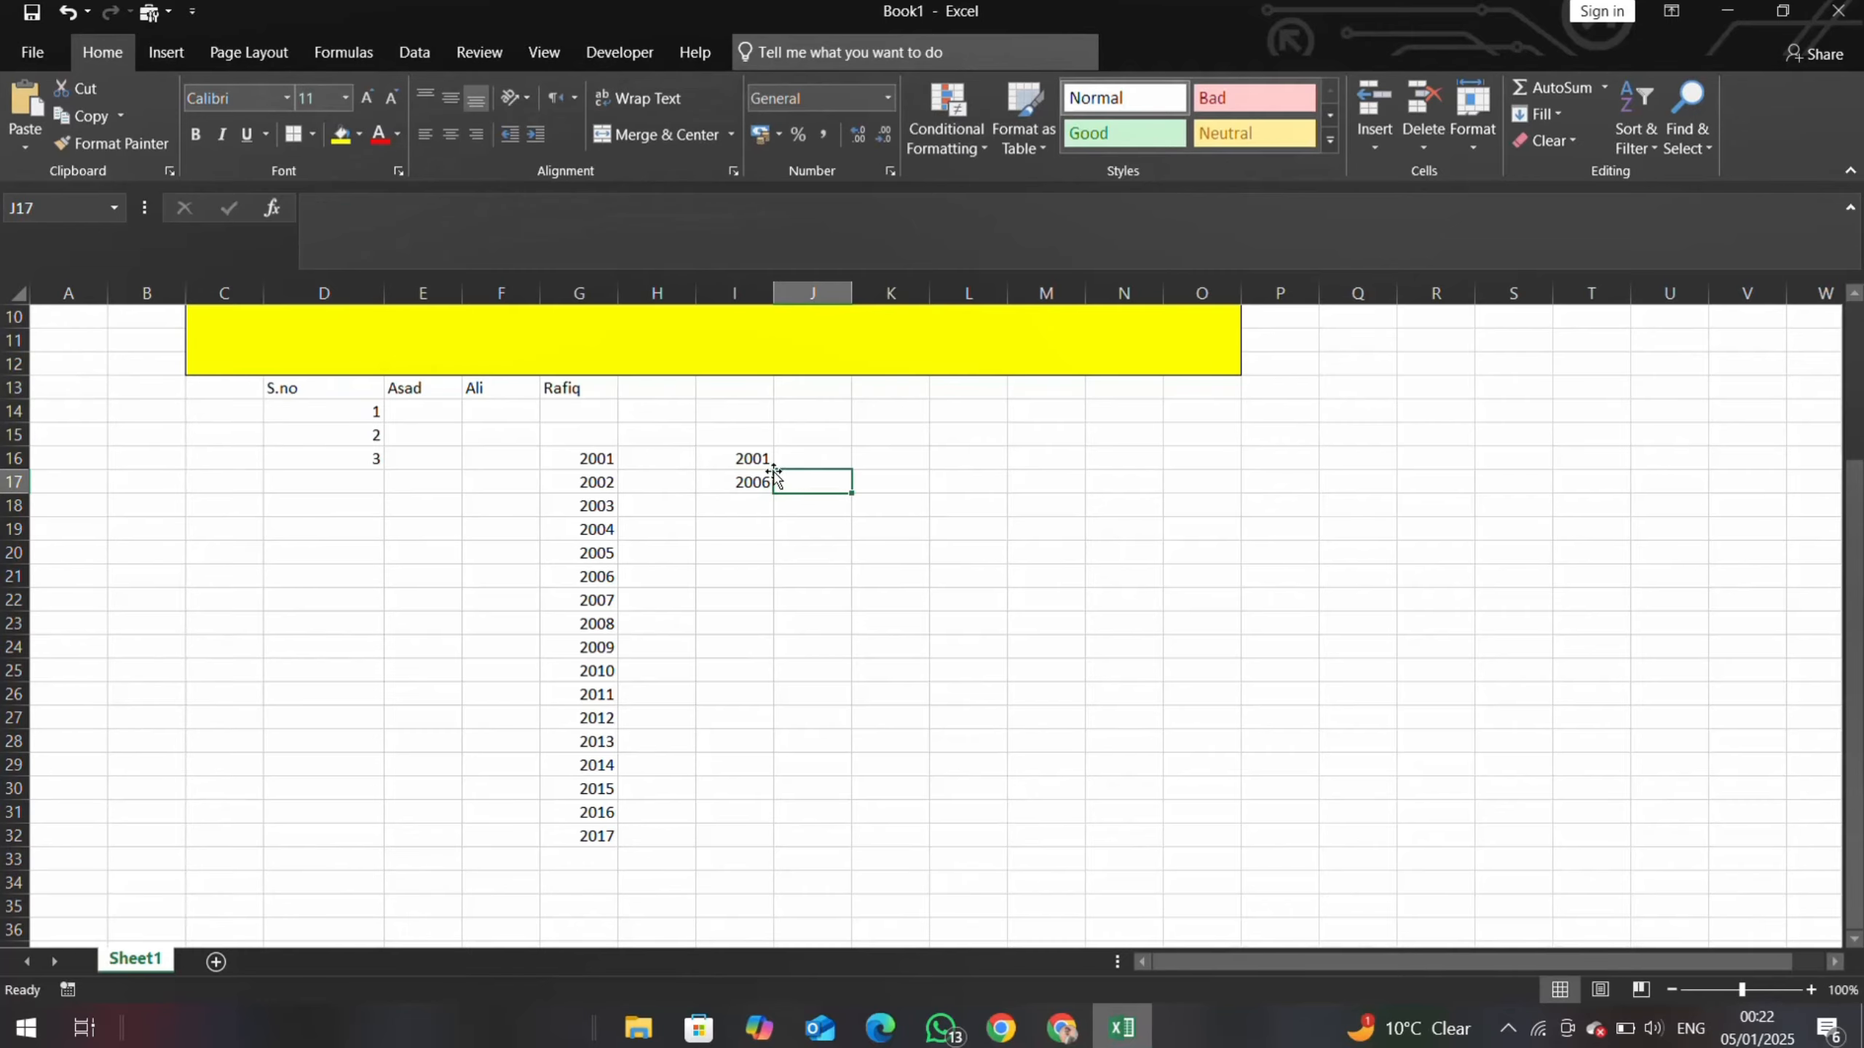
- Extend the five-year series from I16:I17 down to I29
left_click_drag(748, 453, 748, 484)
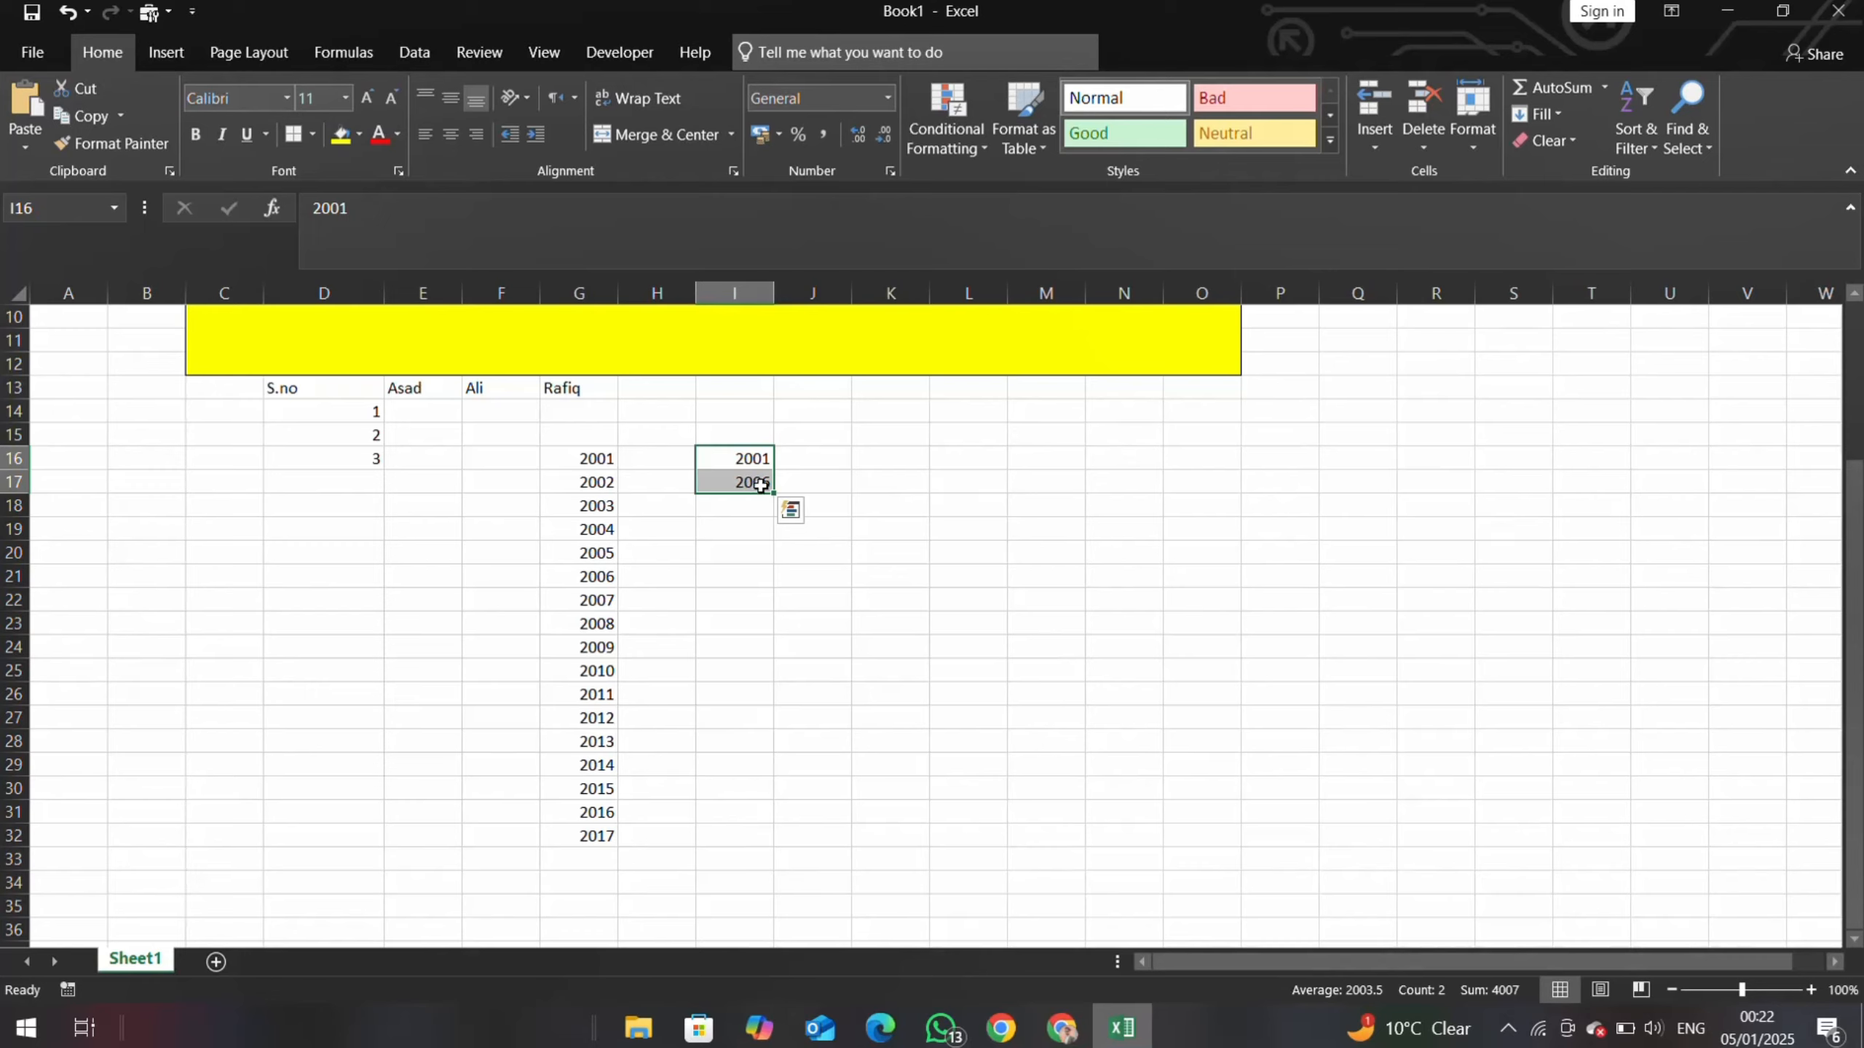
left_click_drag(769, 491, 756, 776)
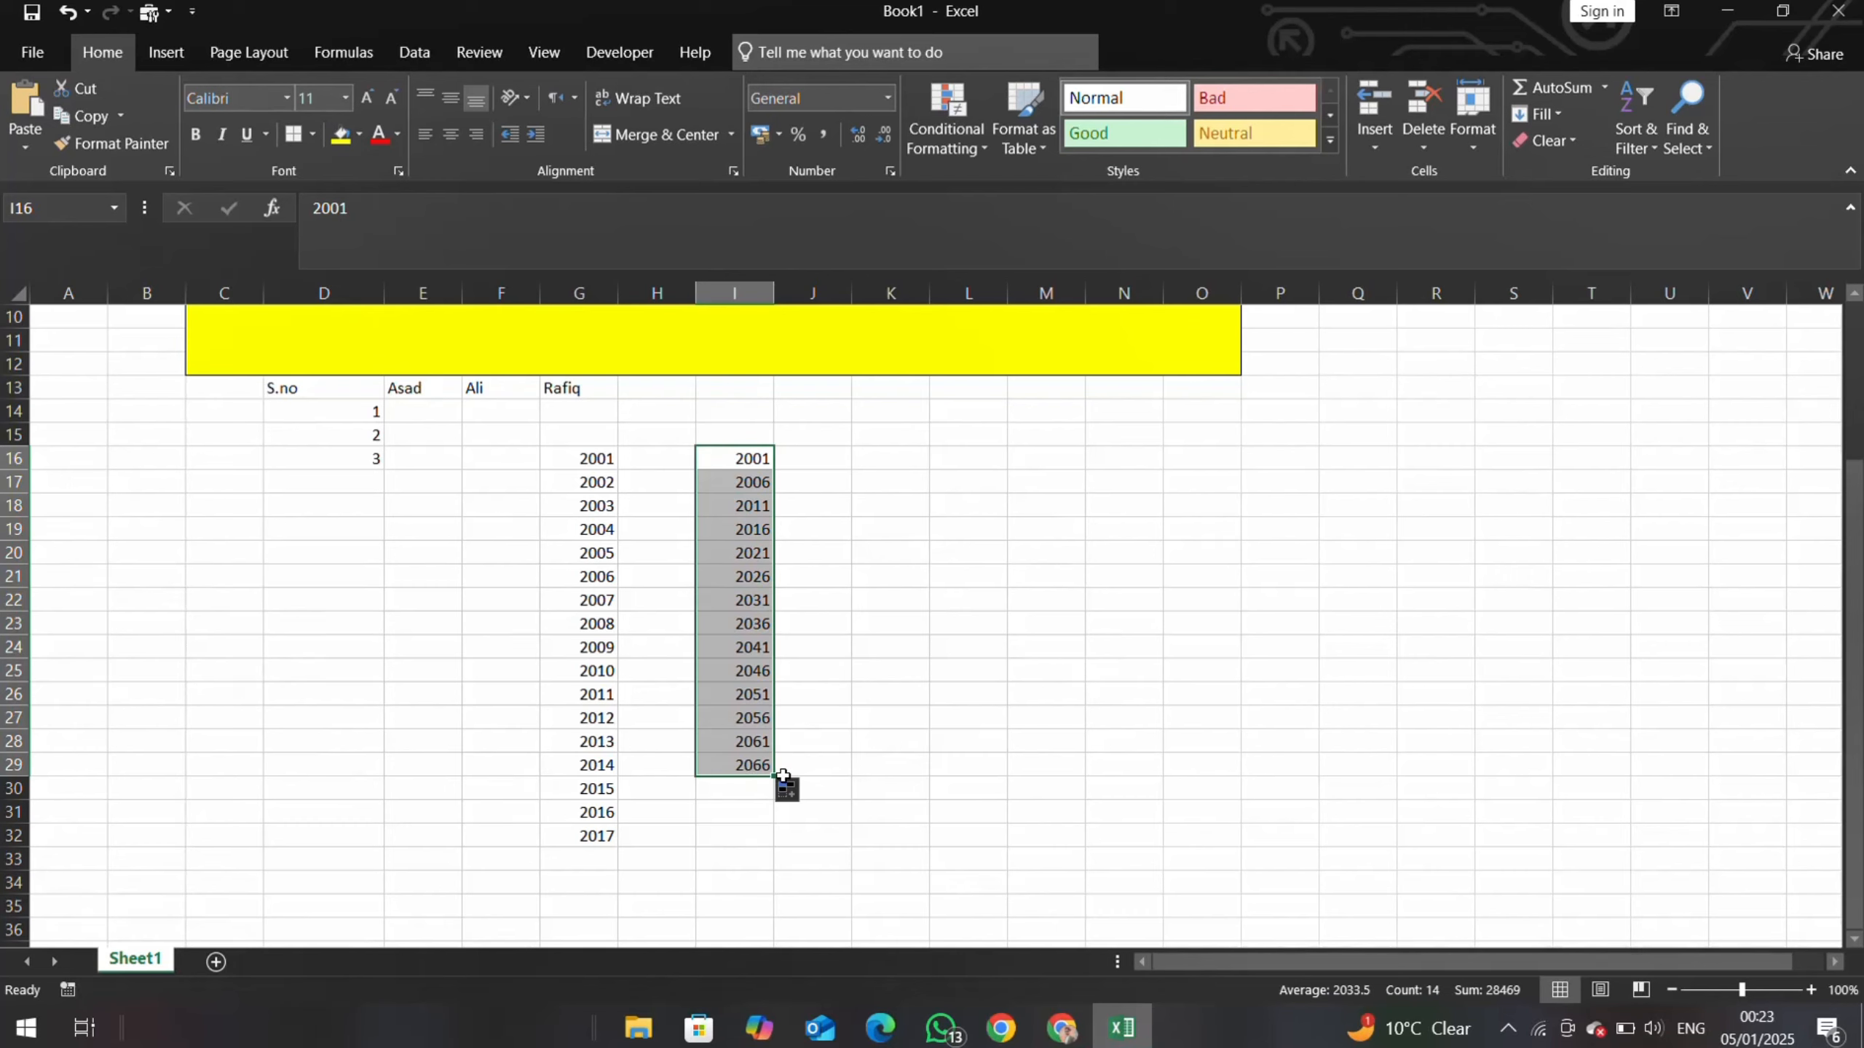
left_click_drag(771, 777, 755, 657)
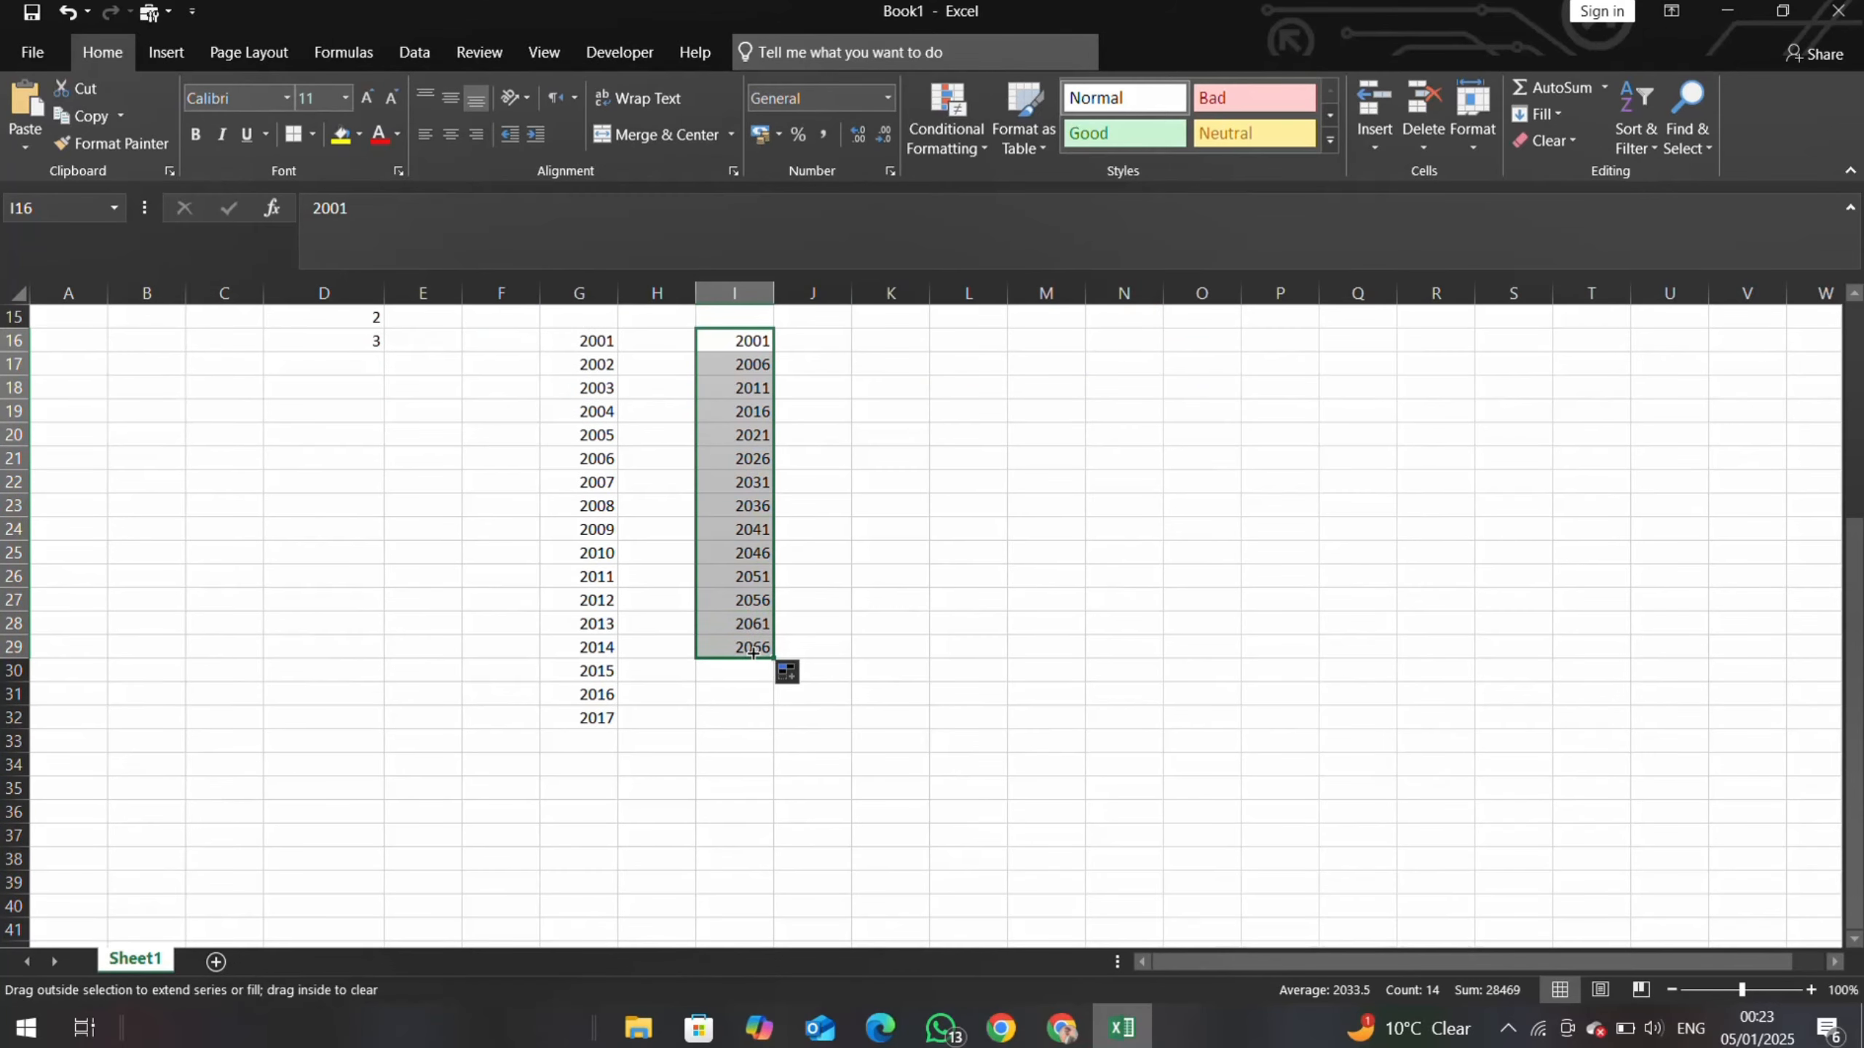
left_click(903, 598)
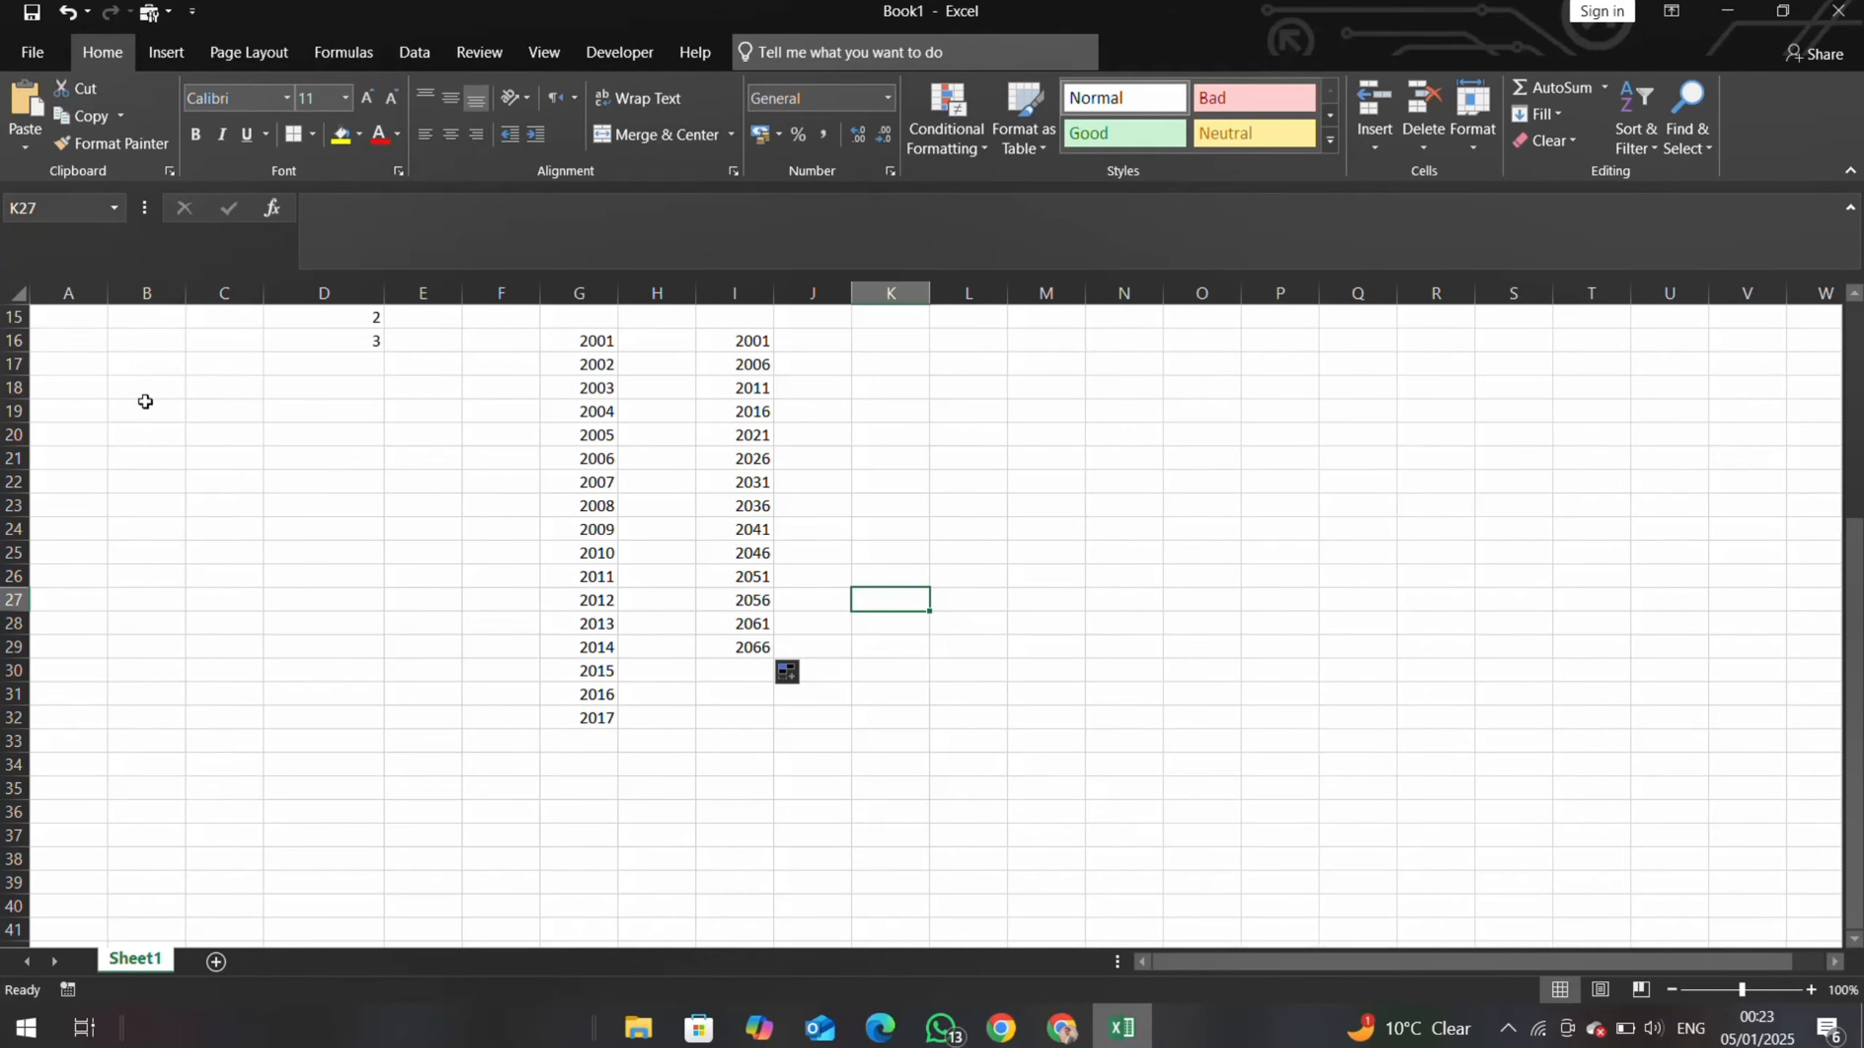
left_click(16, 301)
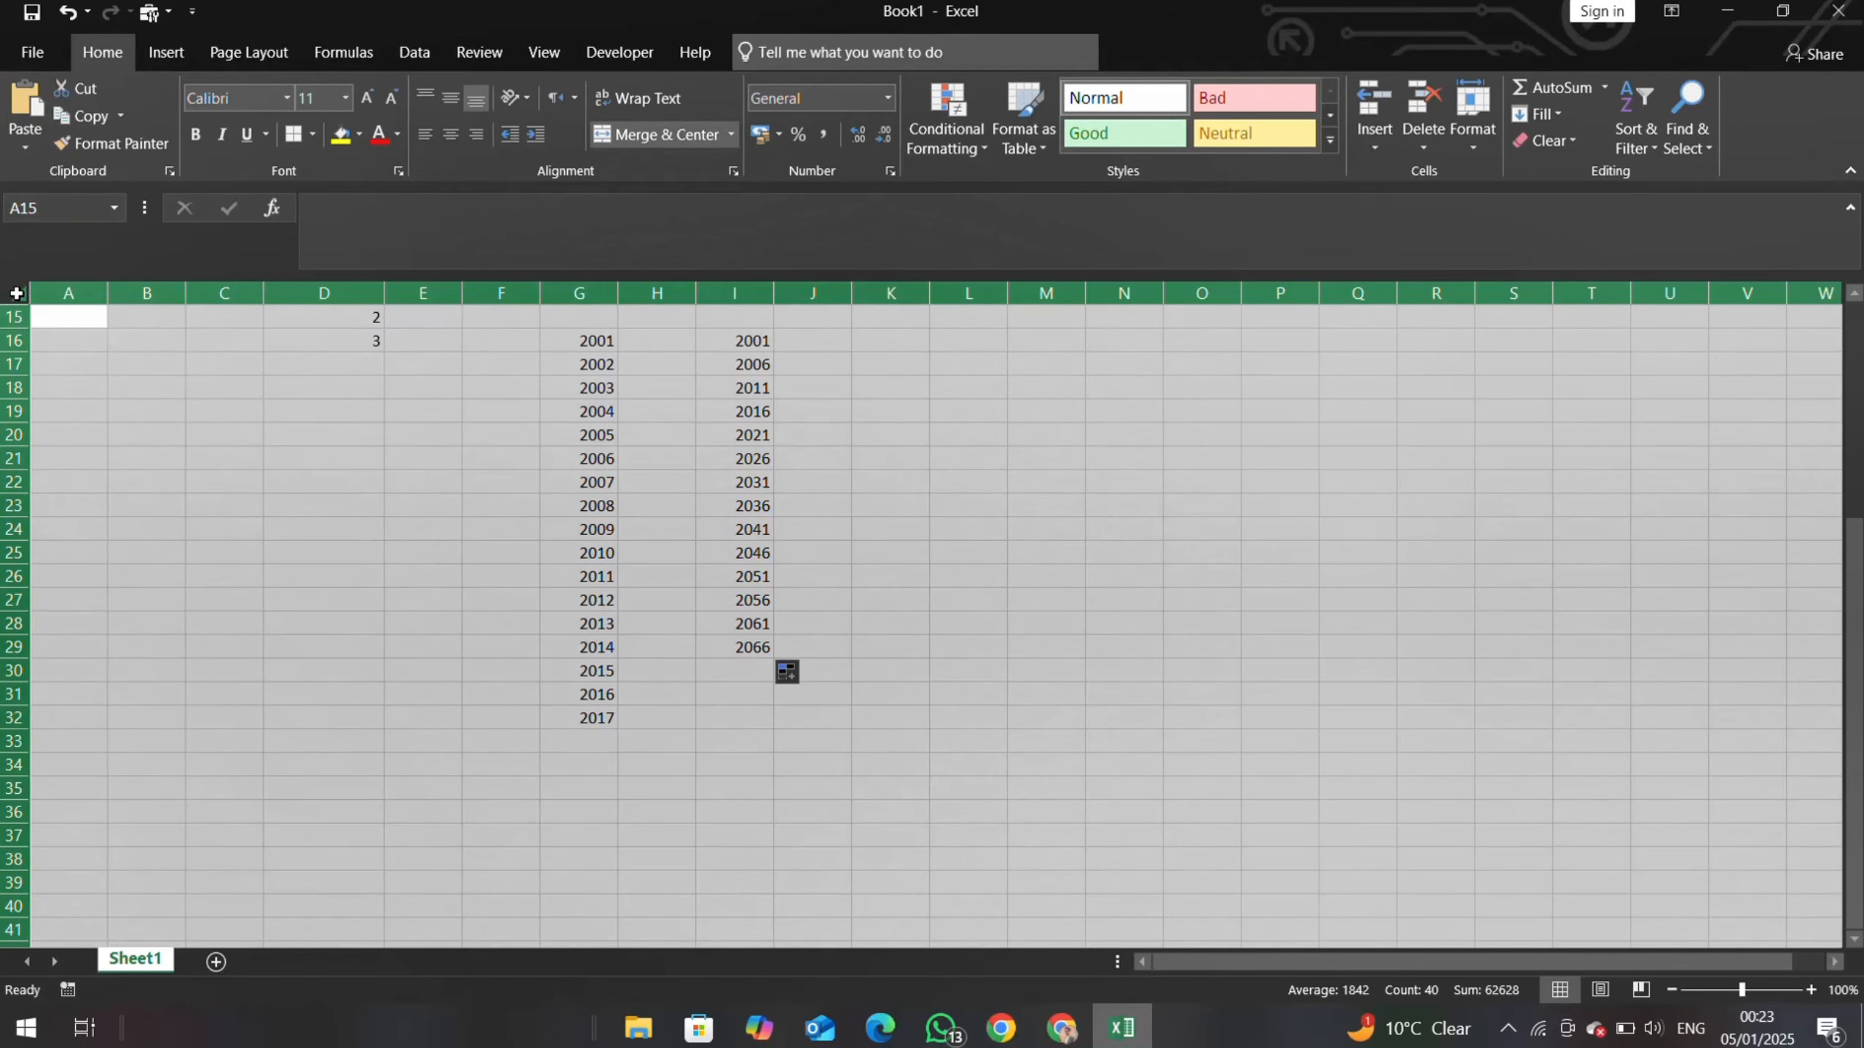
left_click(16, 293)
left_click_drag(788, 534, 1669, 549)
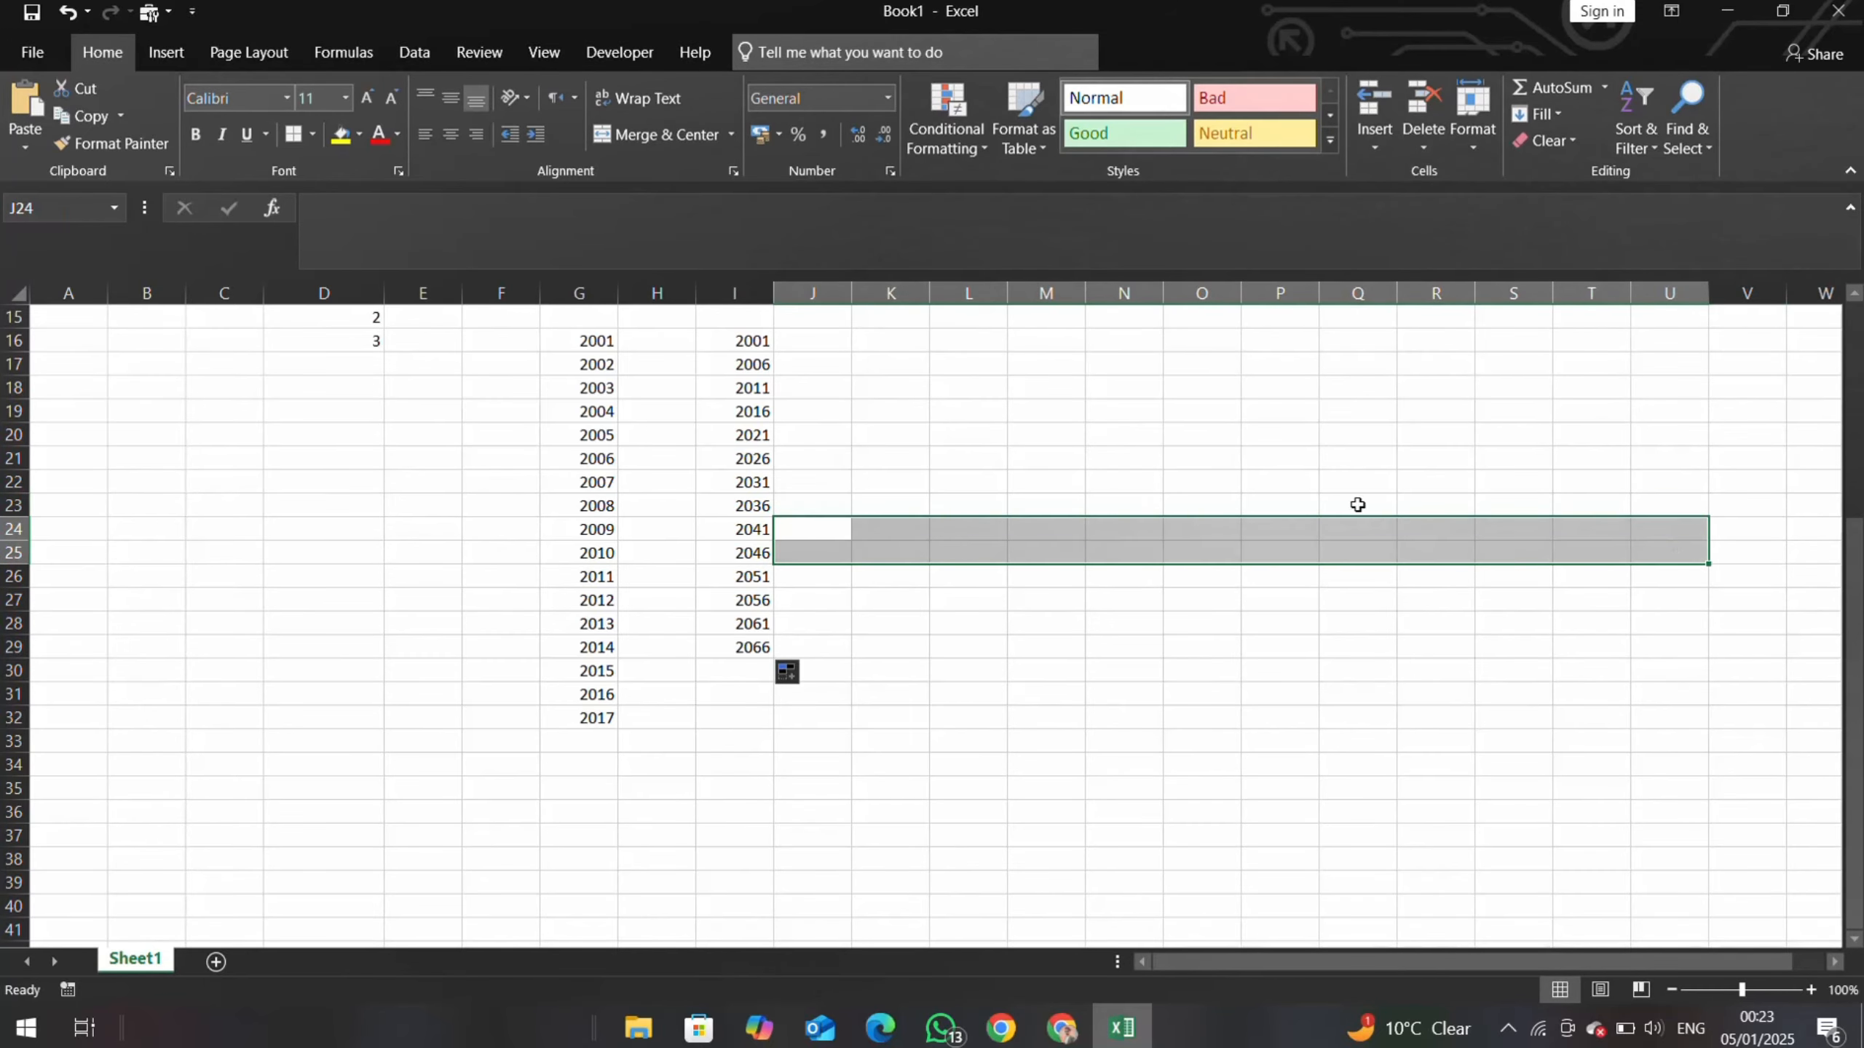
left_click_drag(324, 408, 337, 791)
scroll(924, 716, "up", 6)
scroll(924, 719, "down", 3)
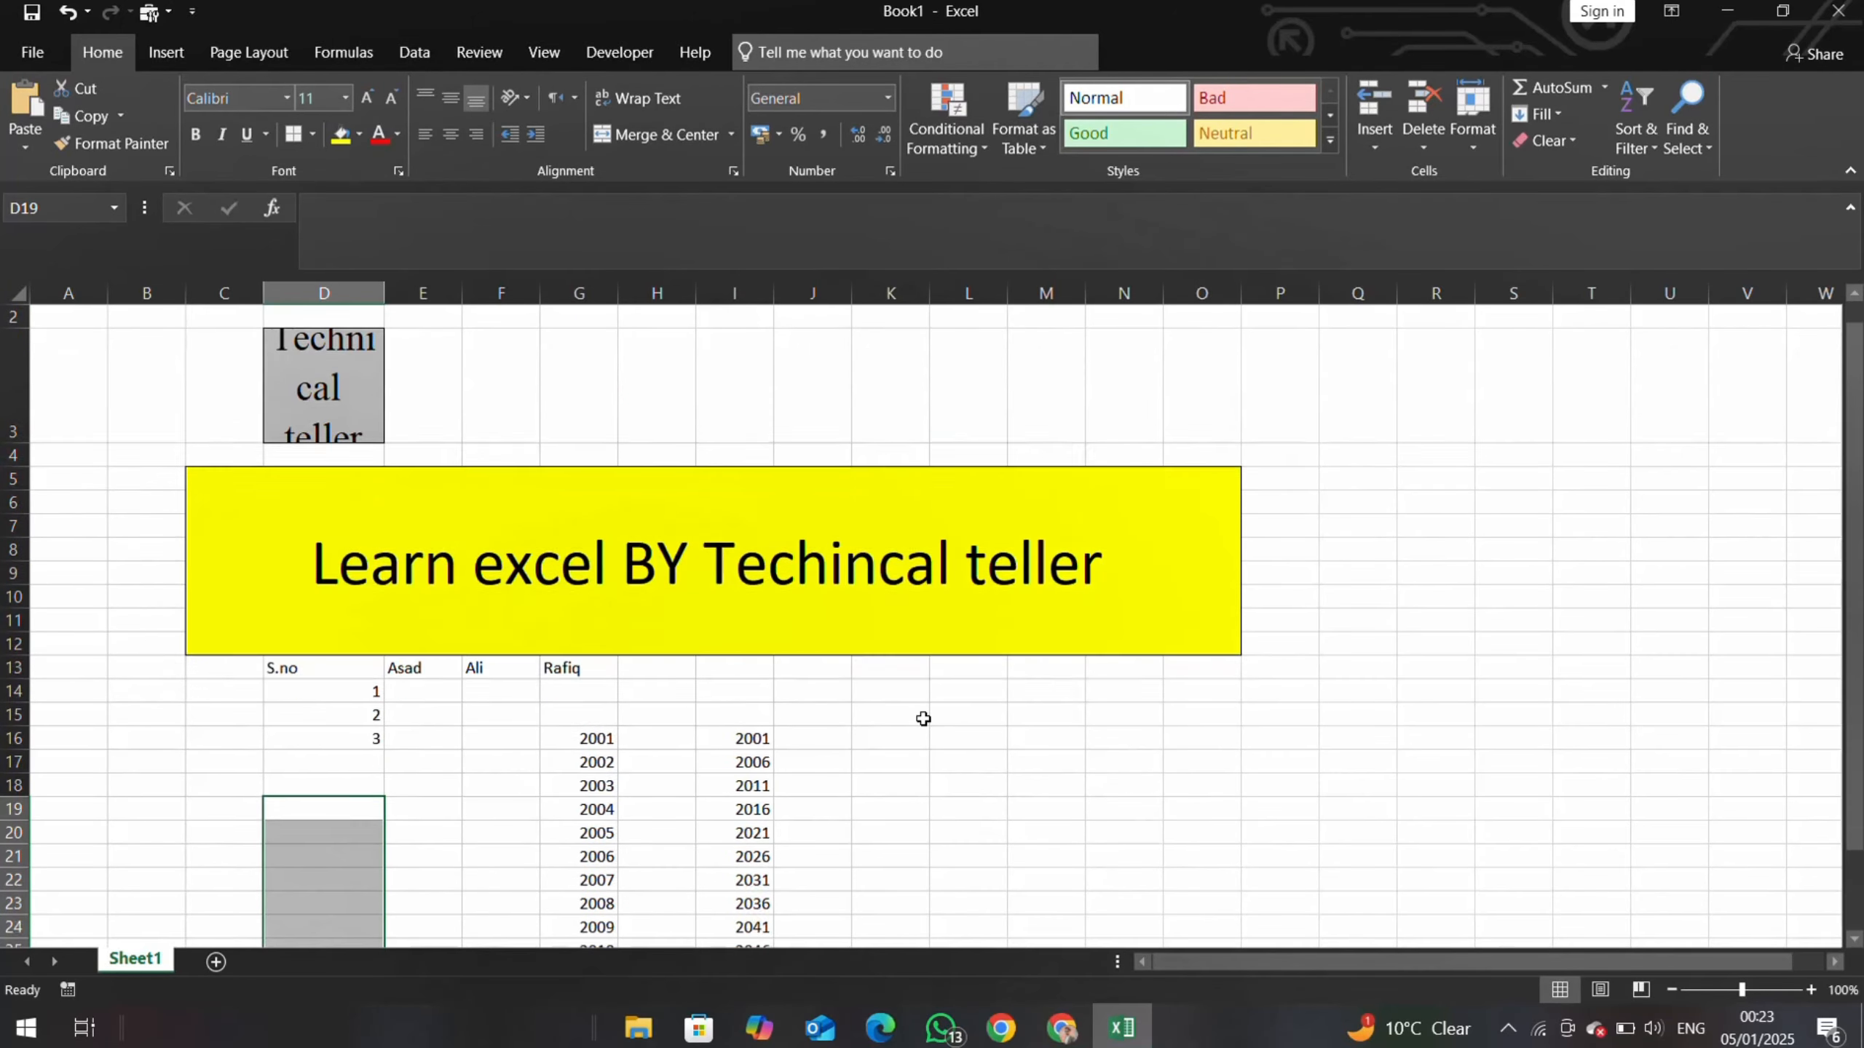
scroll(924, 718, "down", 1)
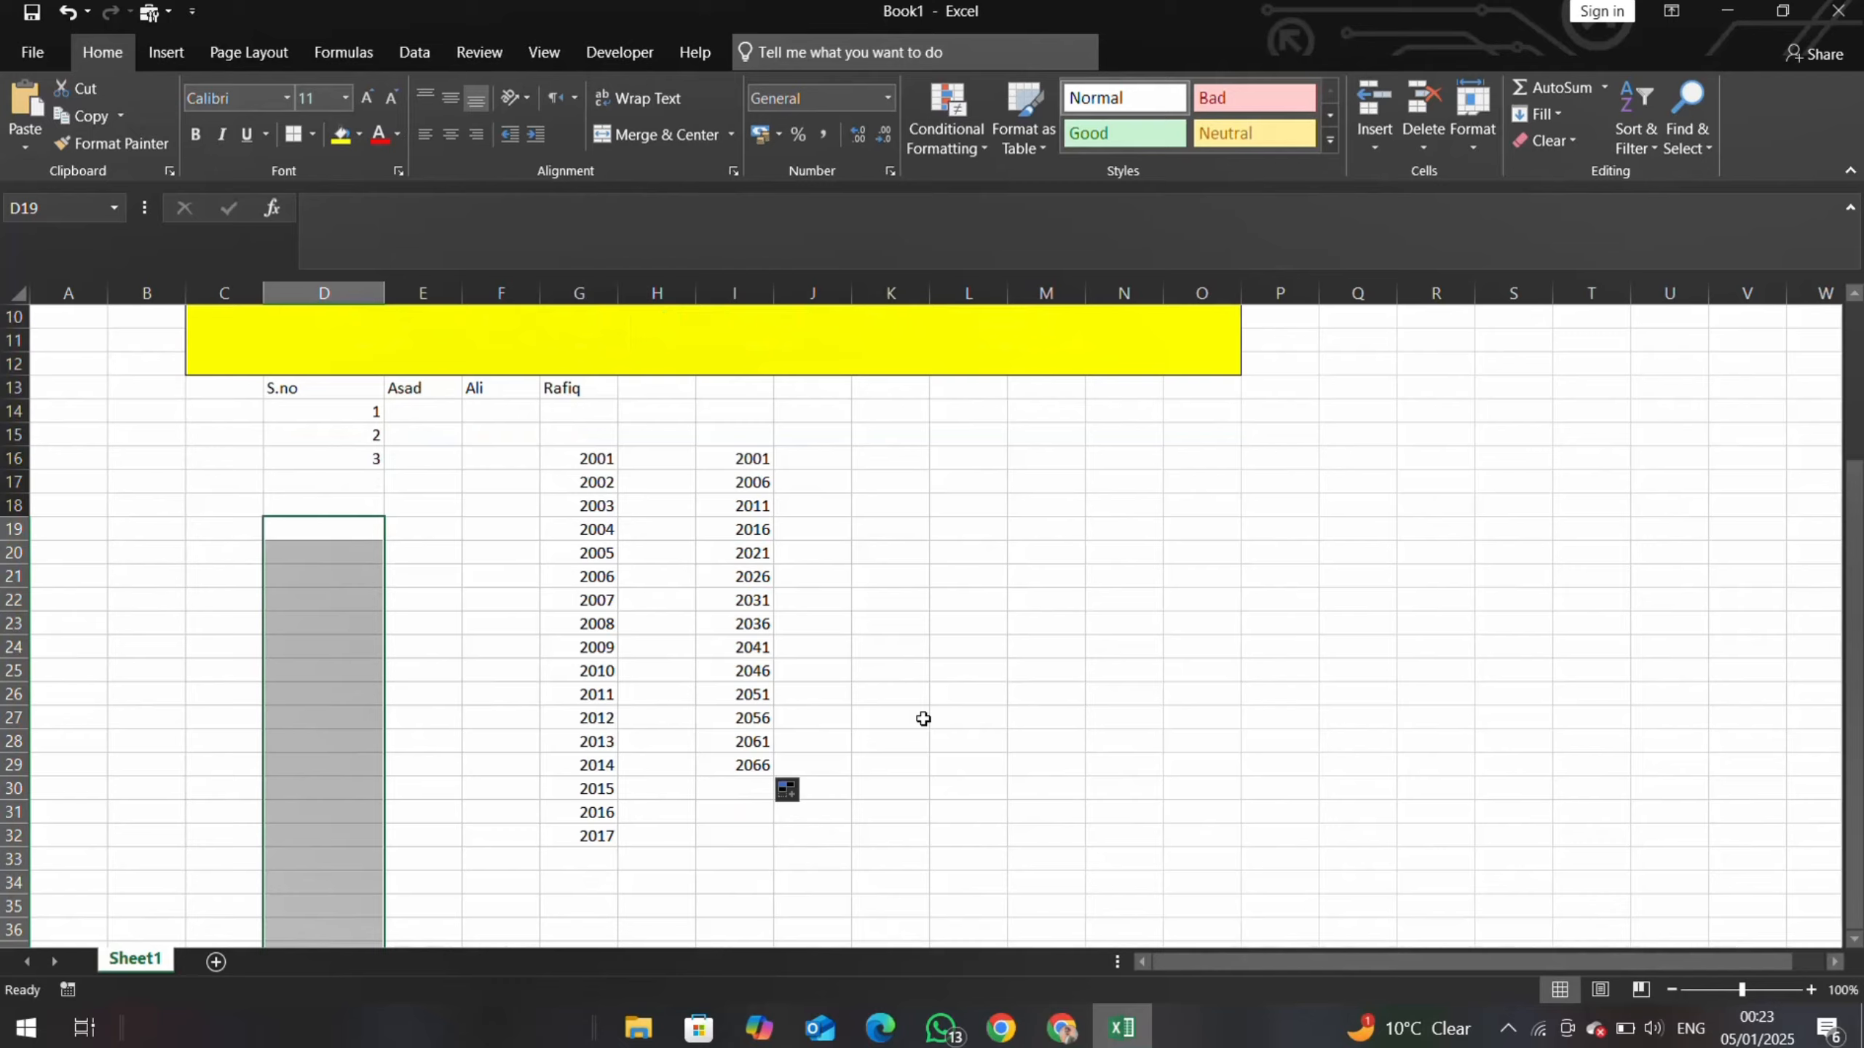
left_click(897, 458)
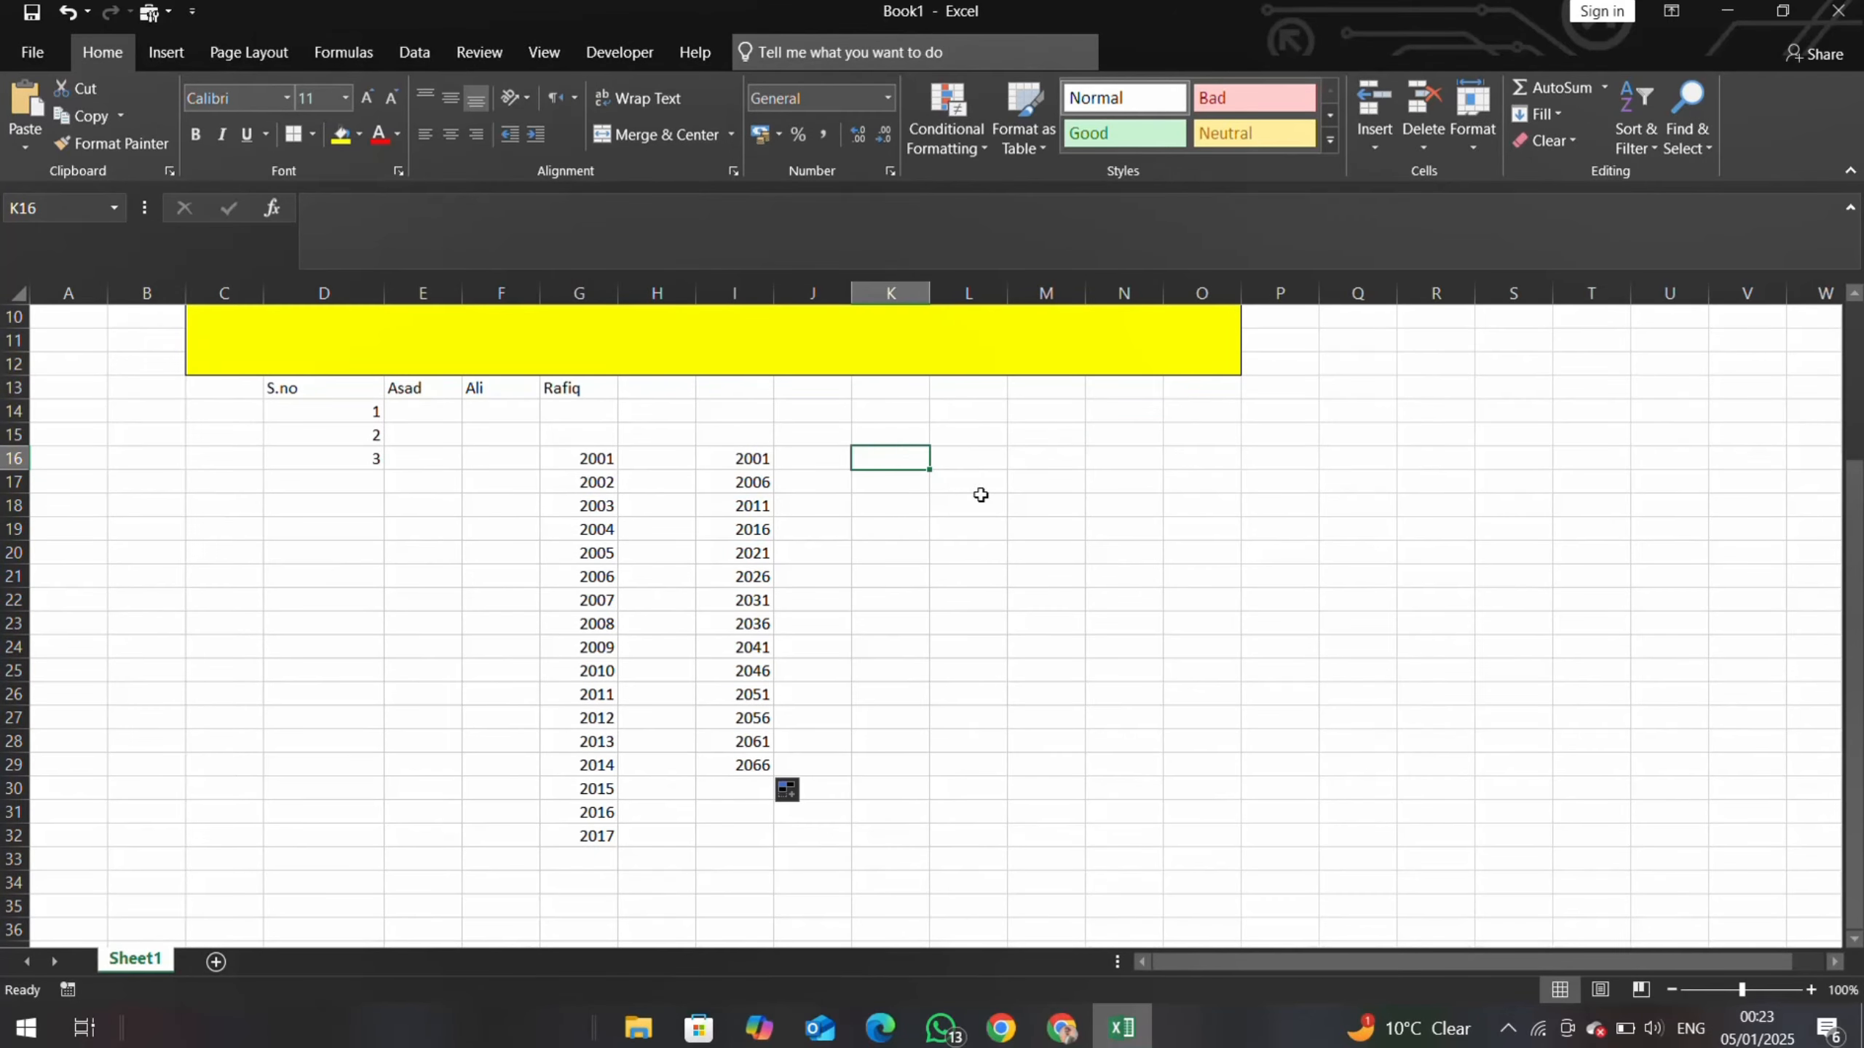
scroll(980, 496, "down", 3)
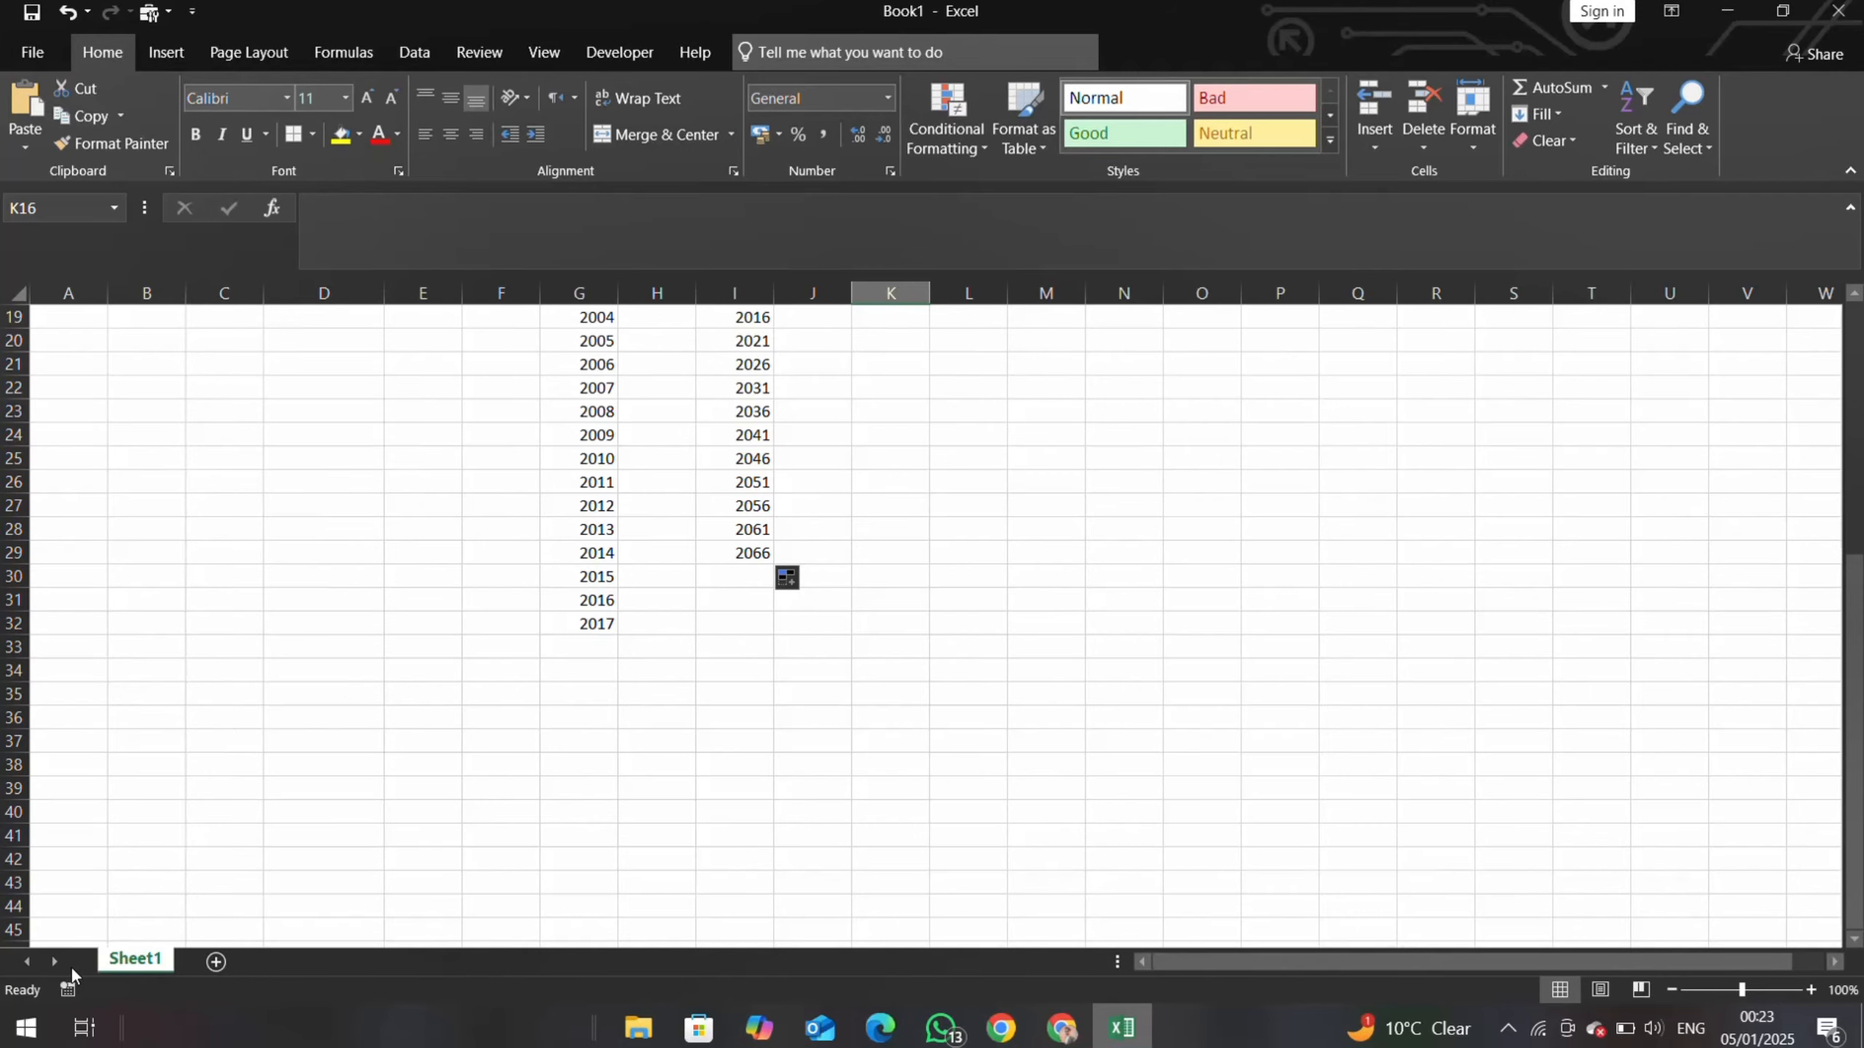
- Add two new worksheets to the workbook
left_click(215, 962)
left_click(299, 963)
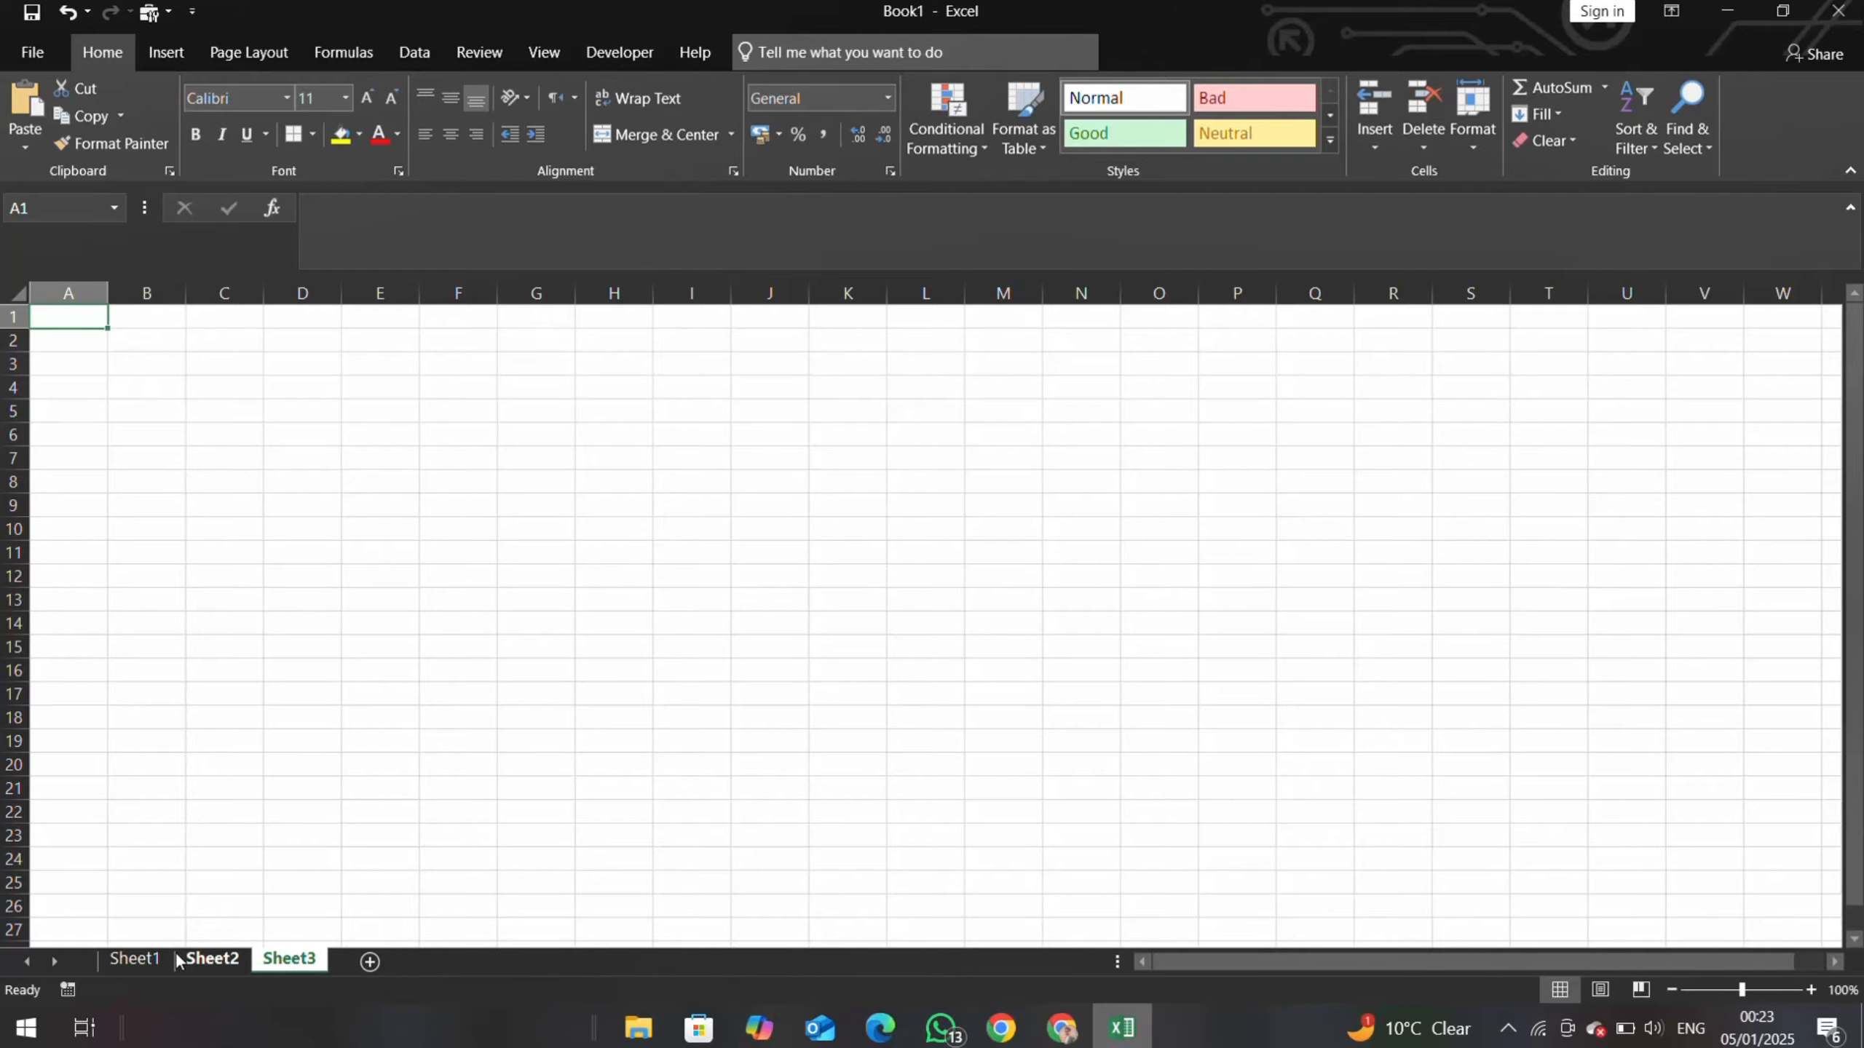
- Rename the worksheet Sheet1 as "Selery sheets"
right_click(118, 958)
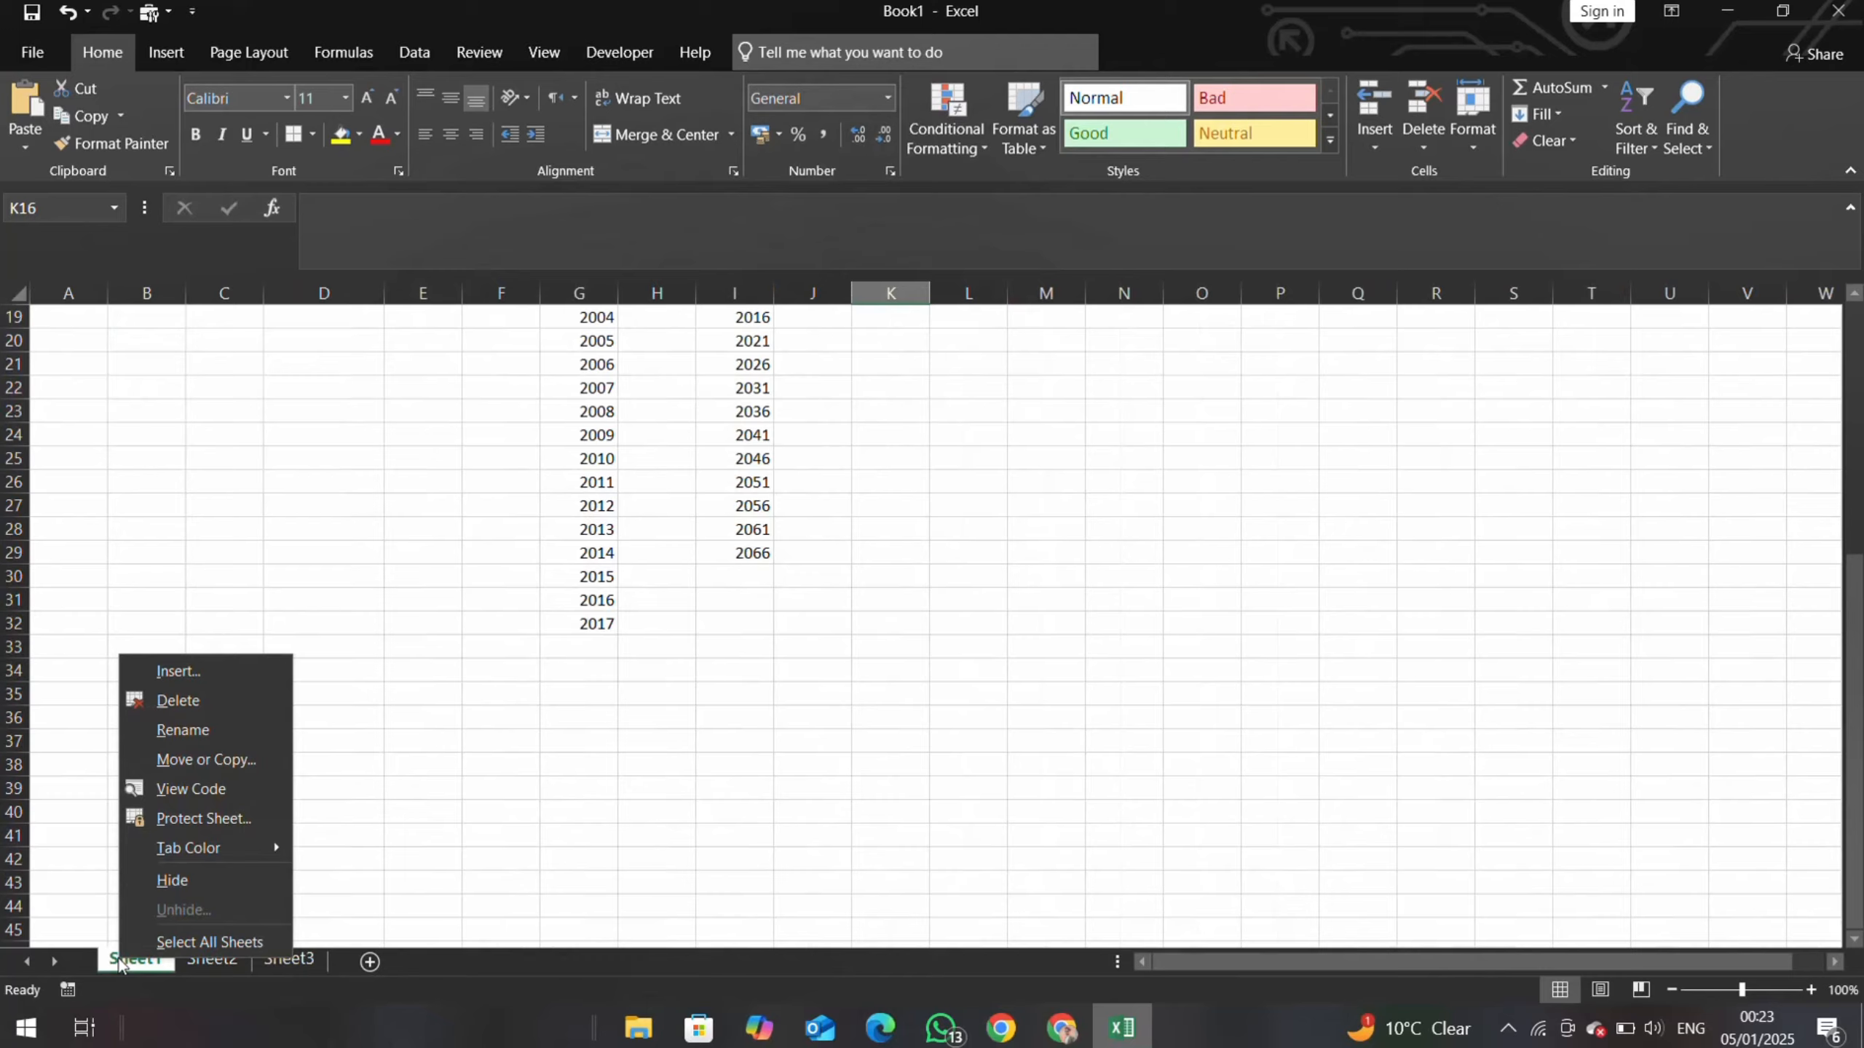
left_click(158, 728)
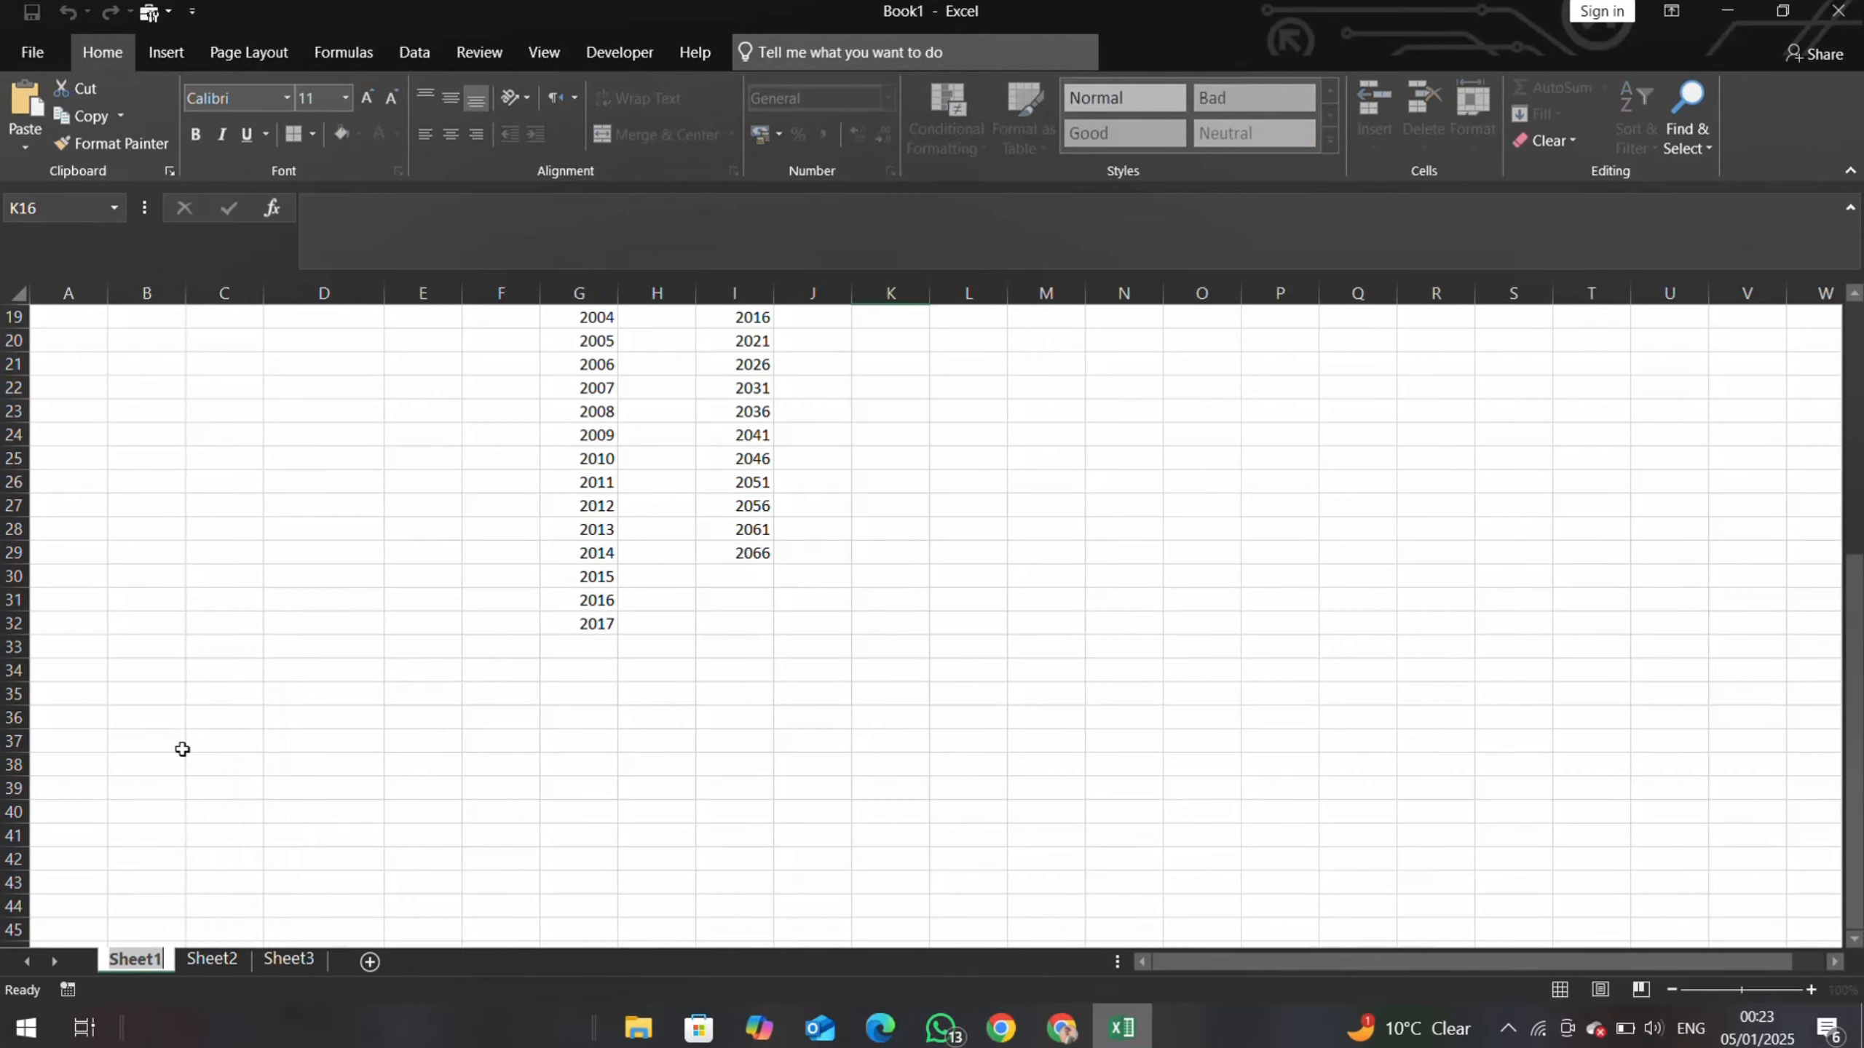
key("BackSpace")
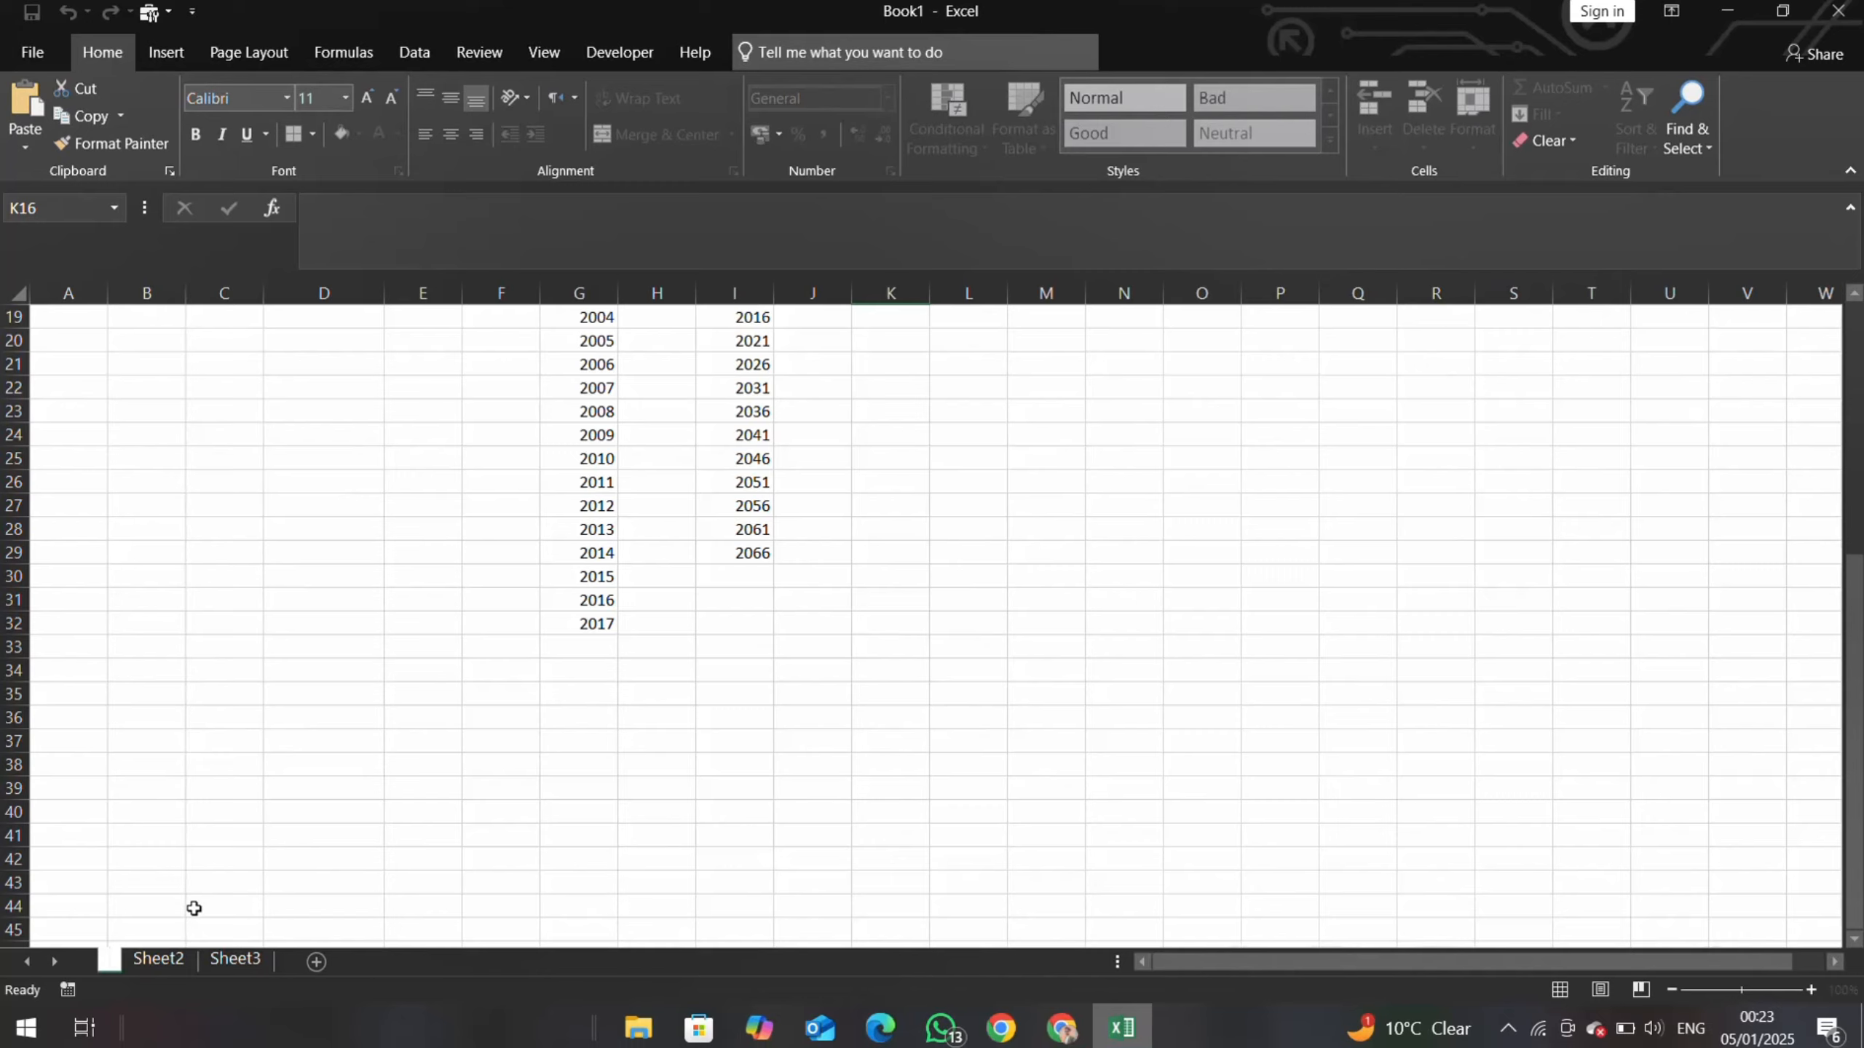
type("Seler")
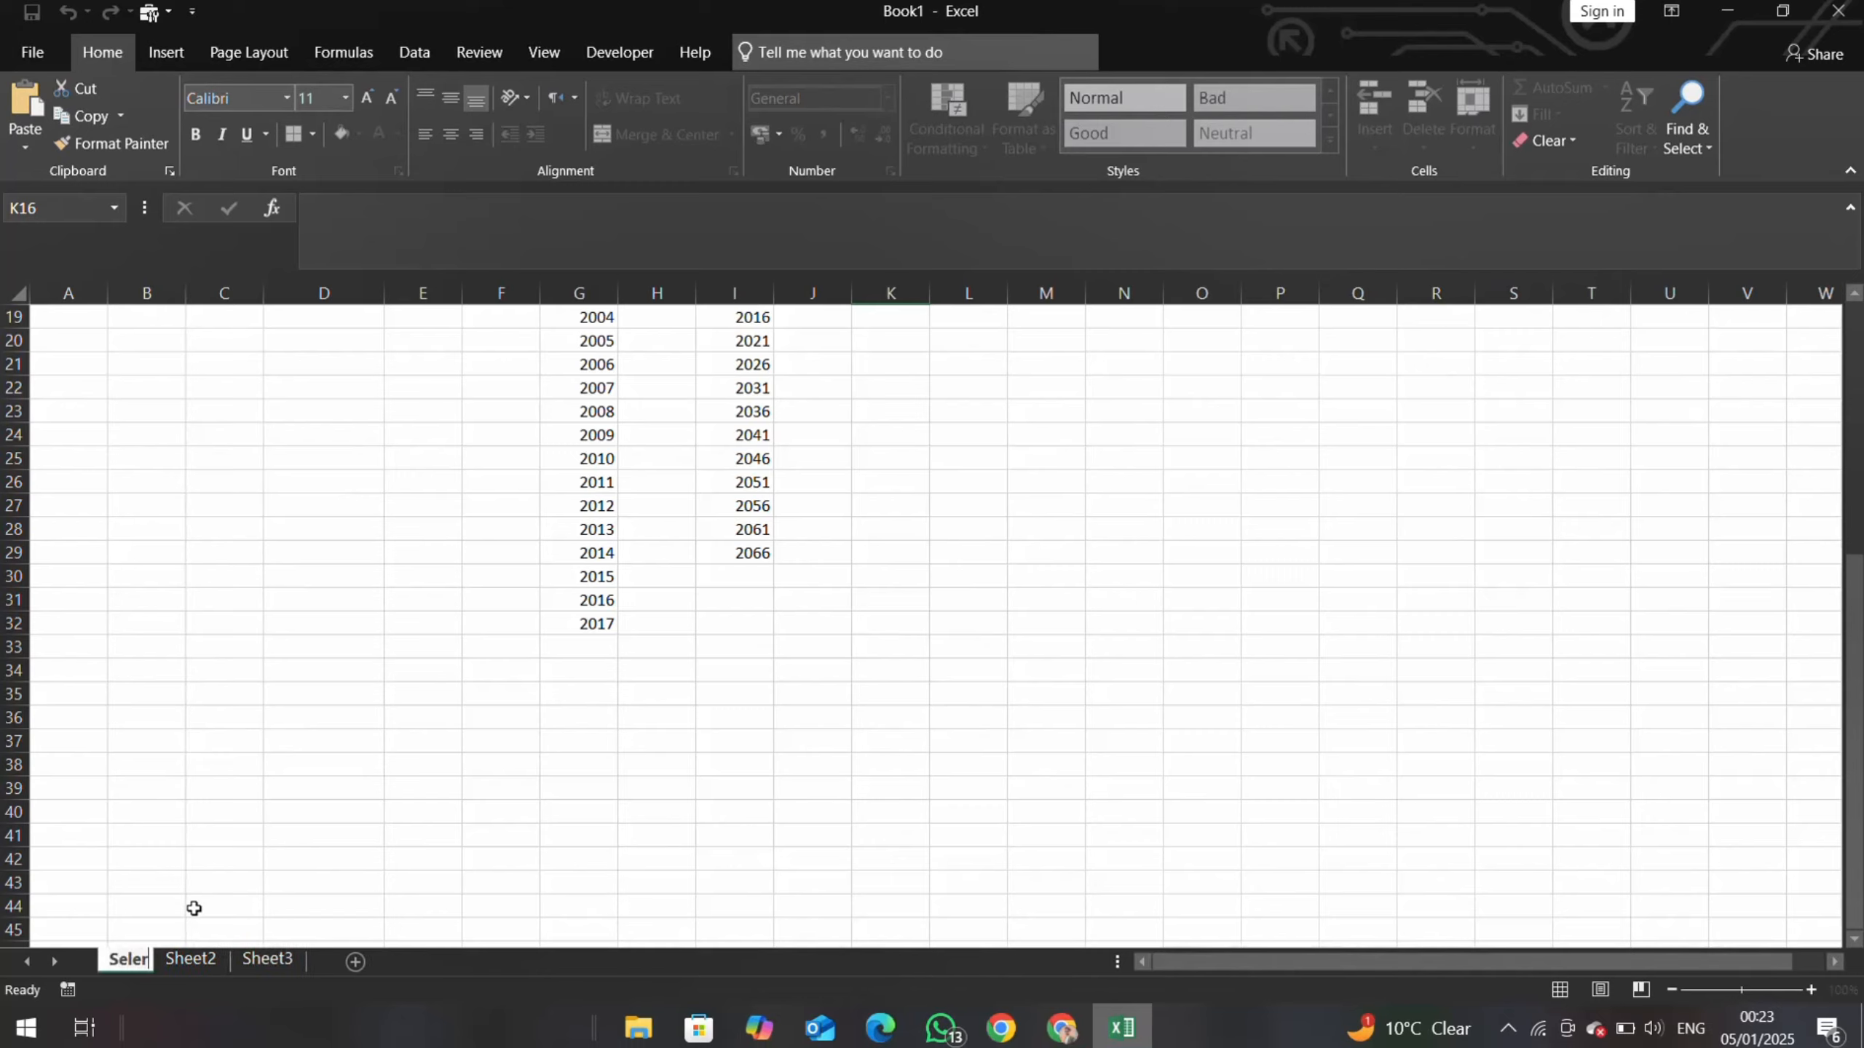
type("y sheets")
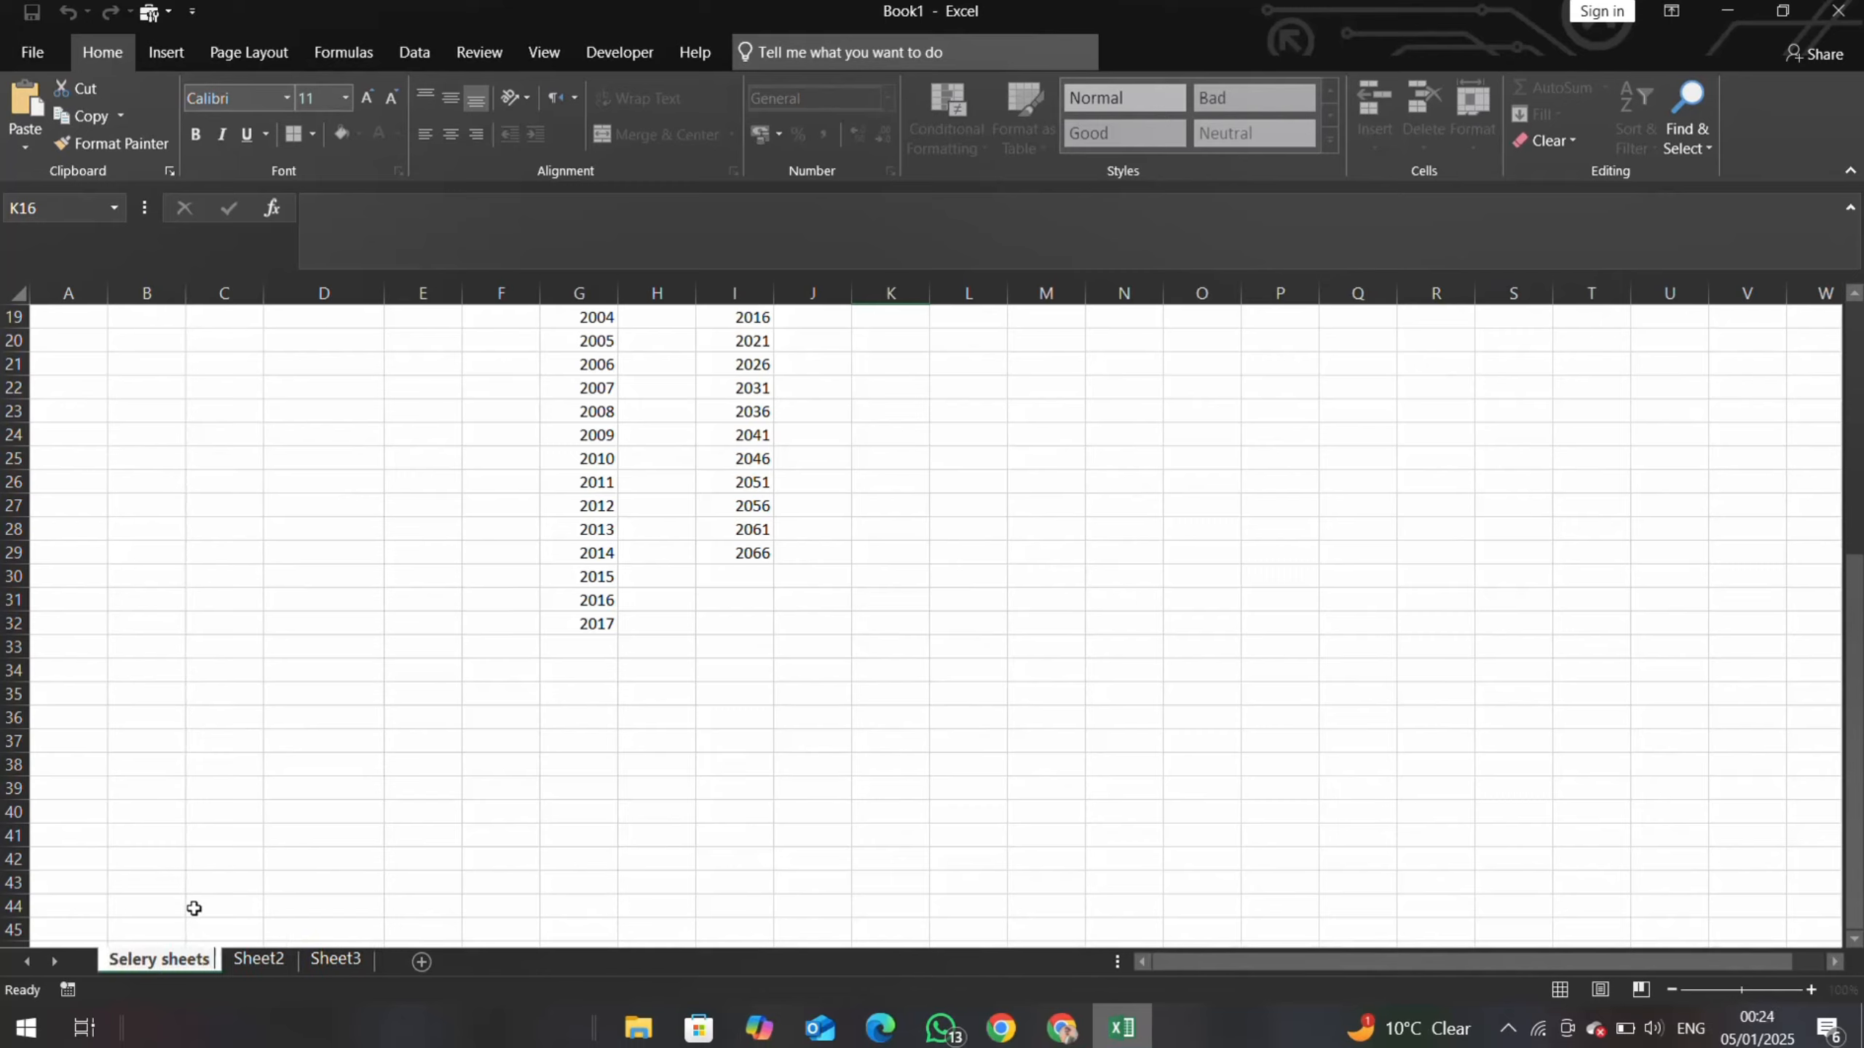
key("Return")
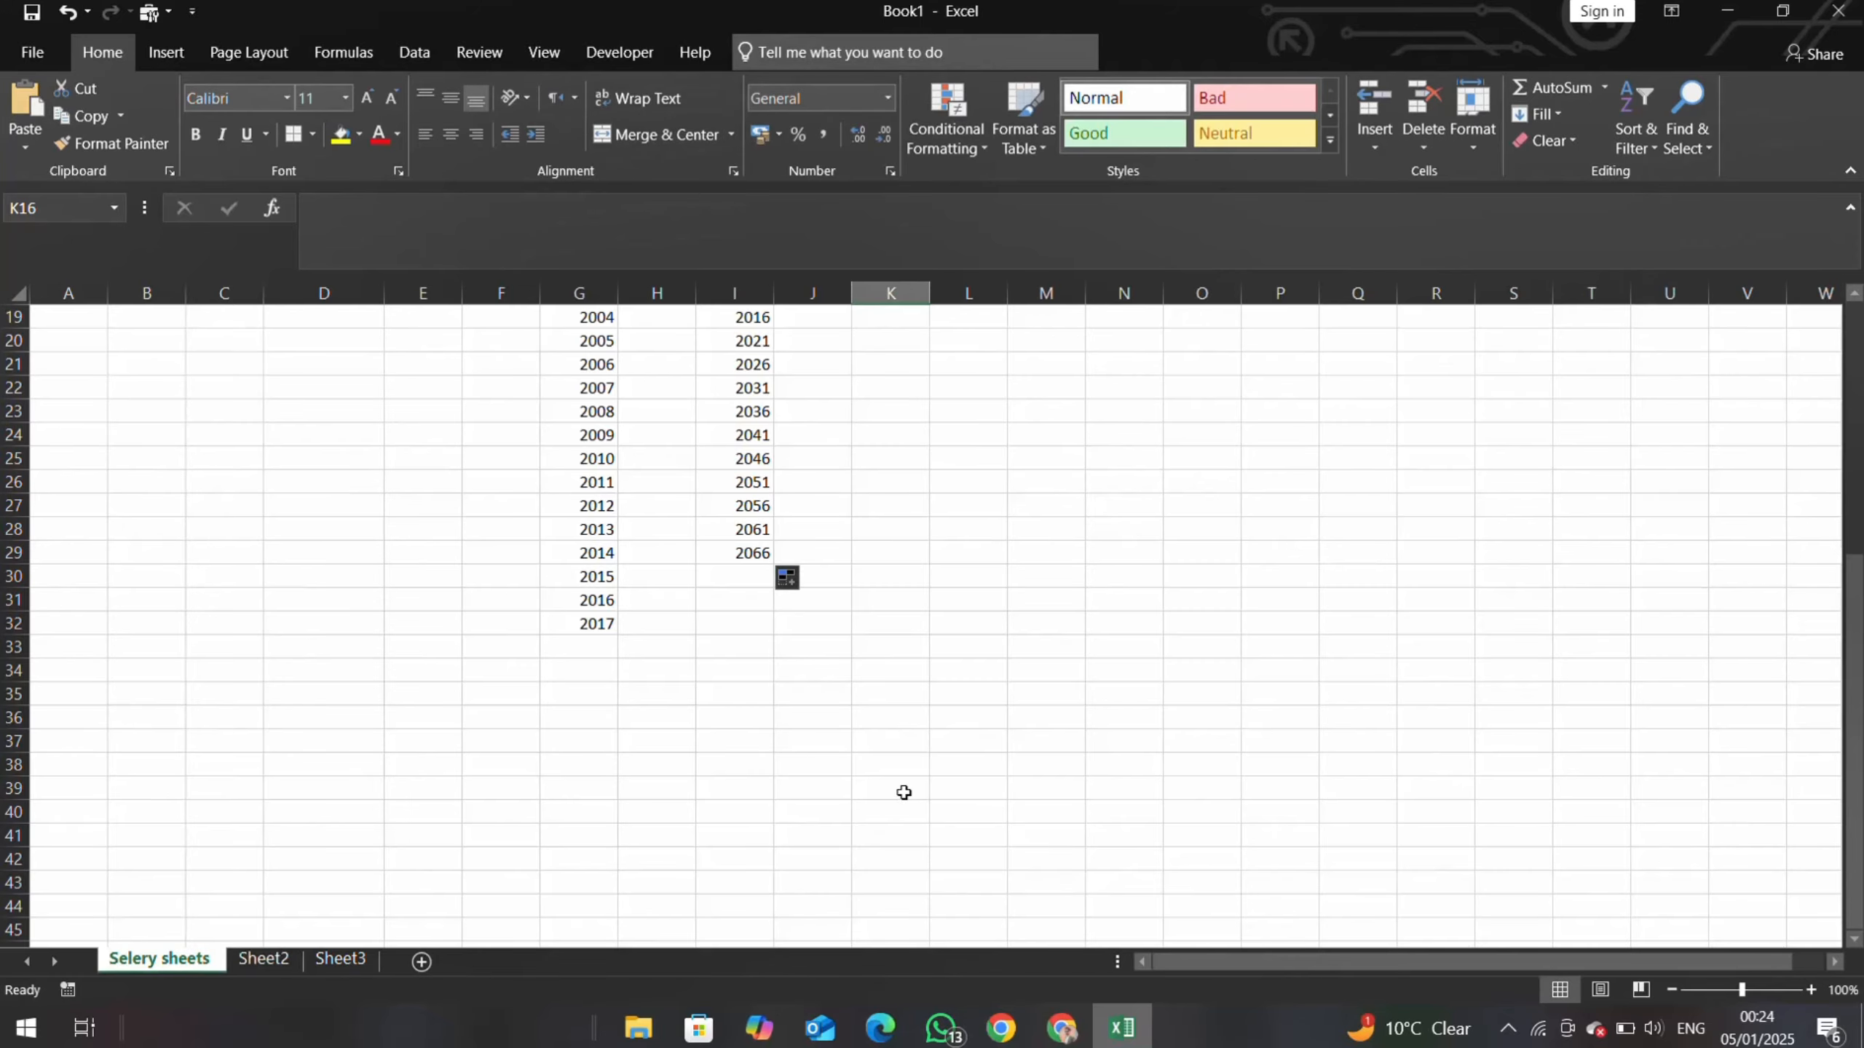
- Look over the list of number formats available for an empty cell below the data
left_click(900, 654)
scroll(899, 653, "up", 1)
scroll(900, 653, "up", 2)
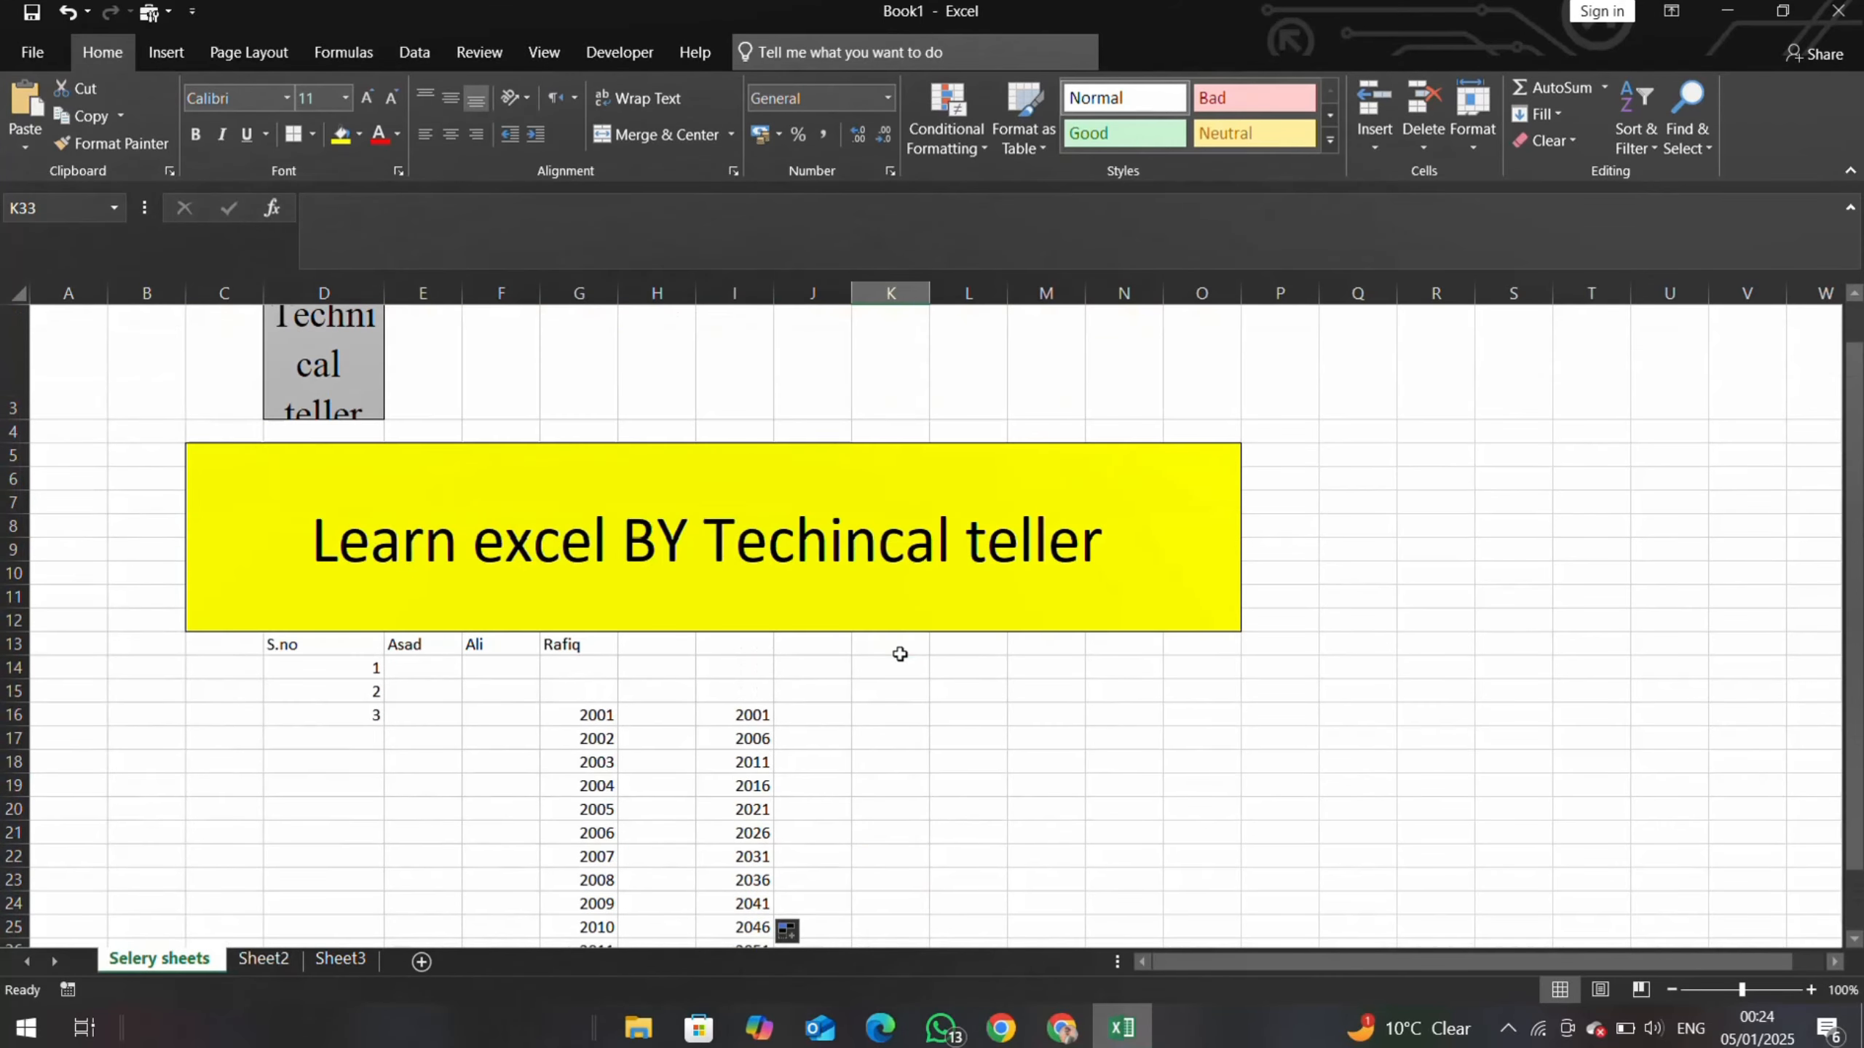
scroll(900, 653, "down", 3)
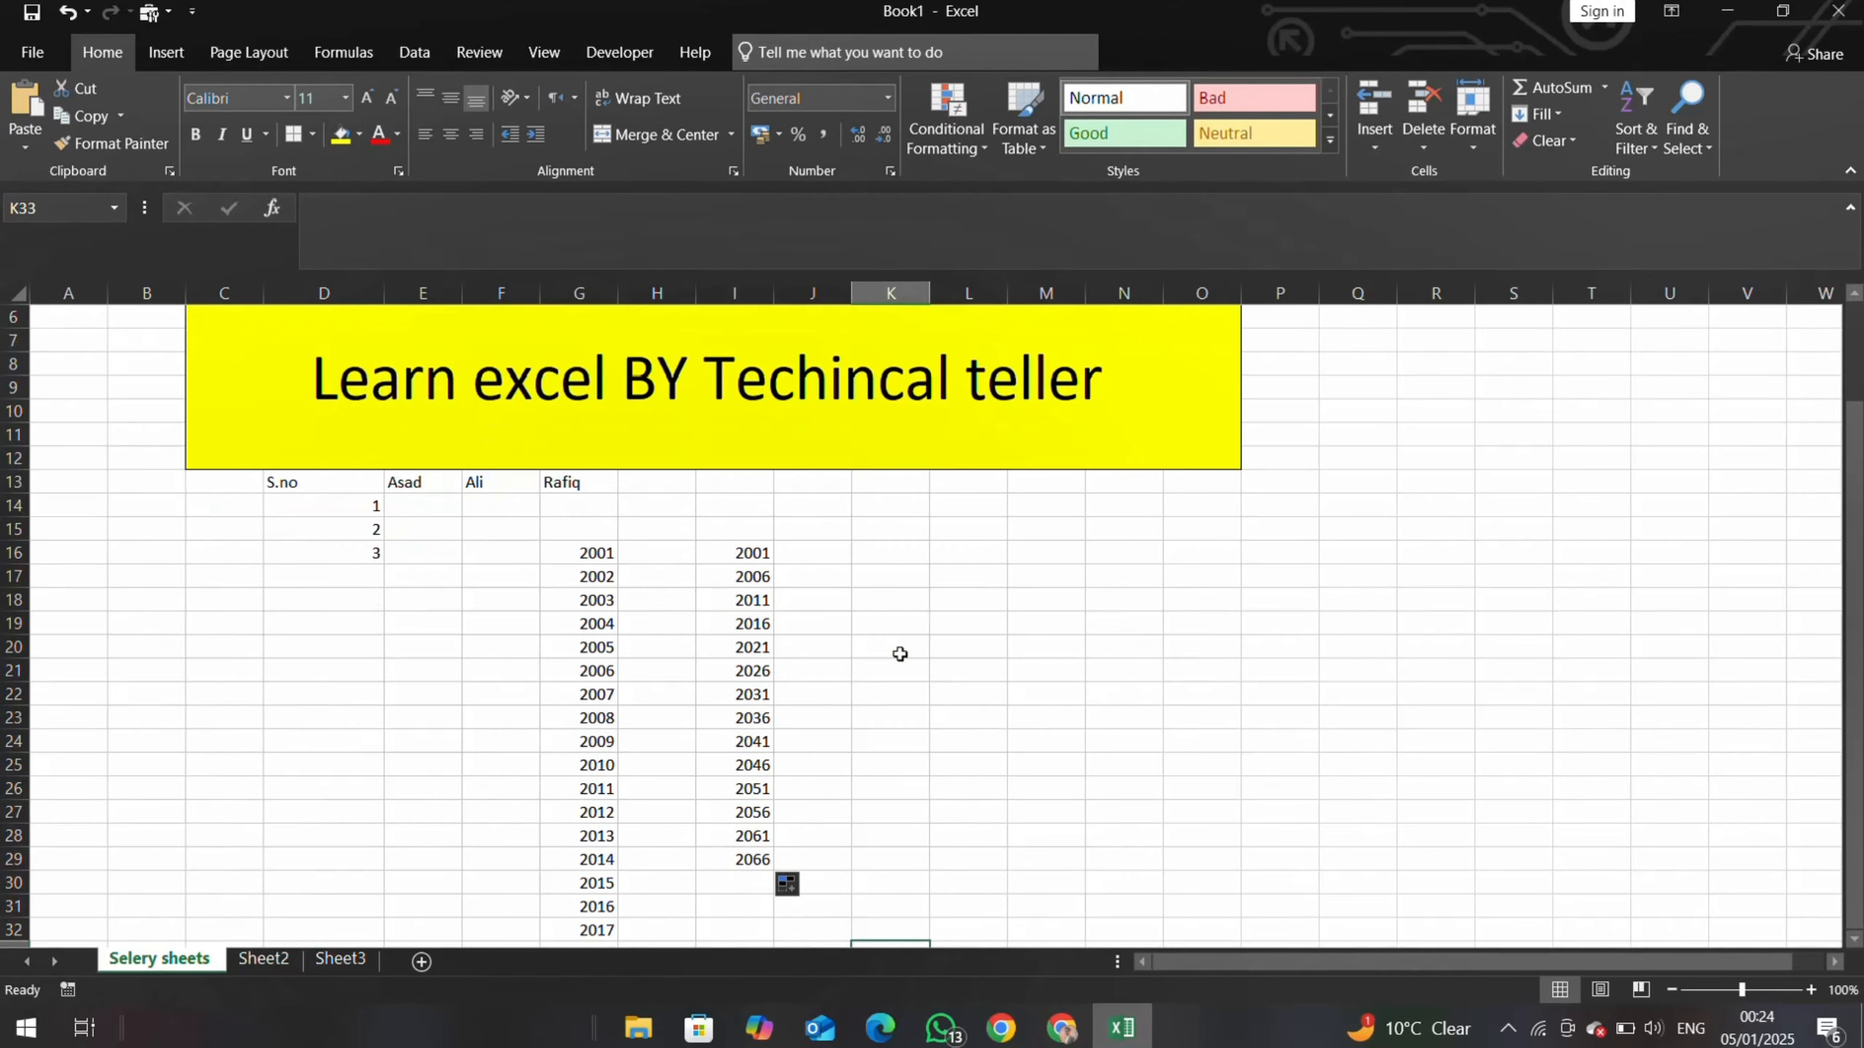
left_click(875, 98)
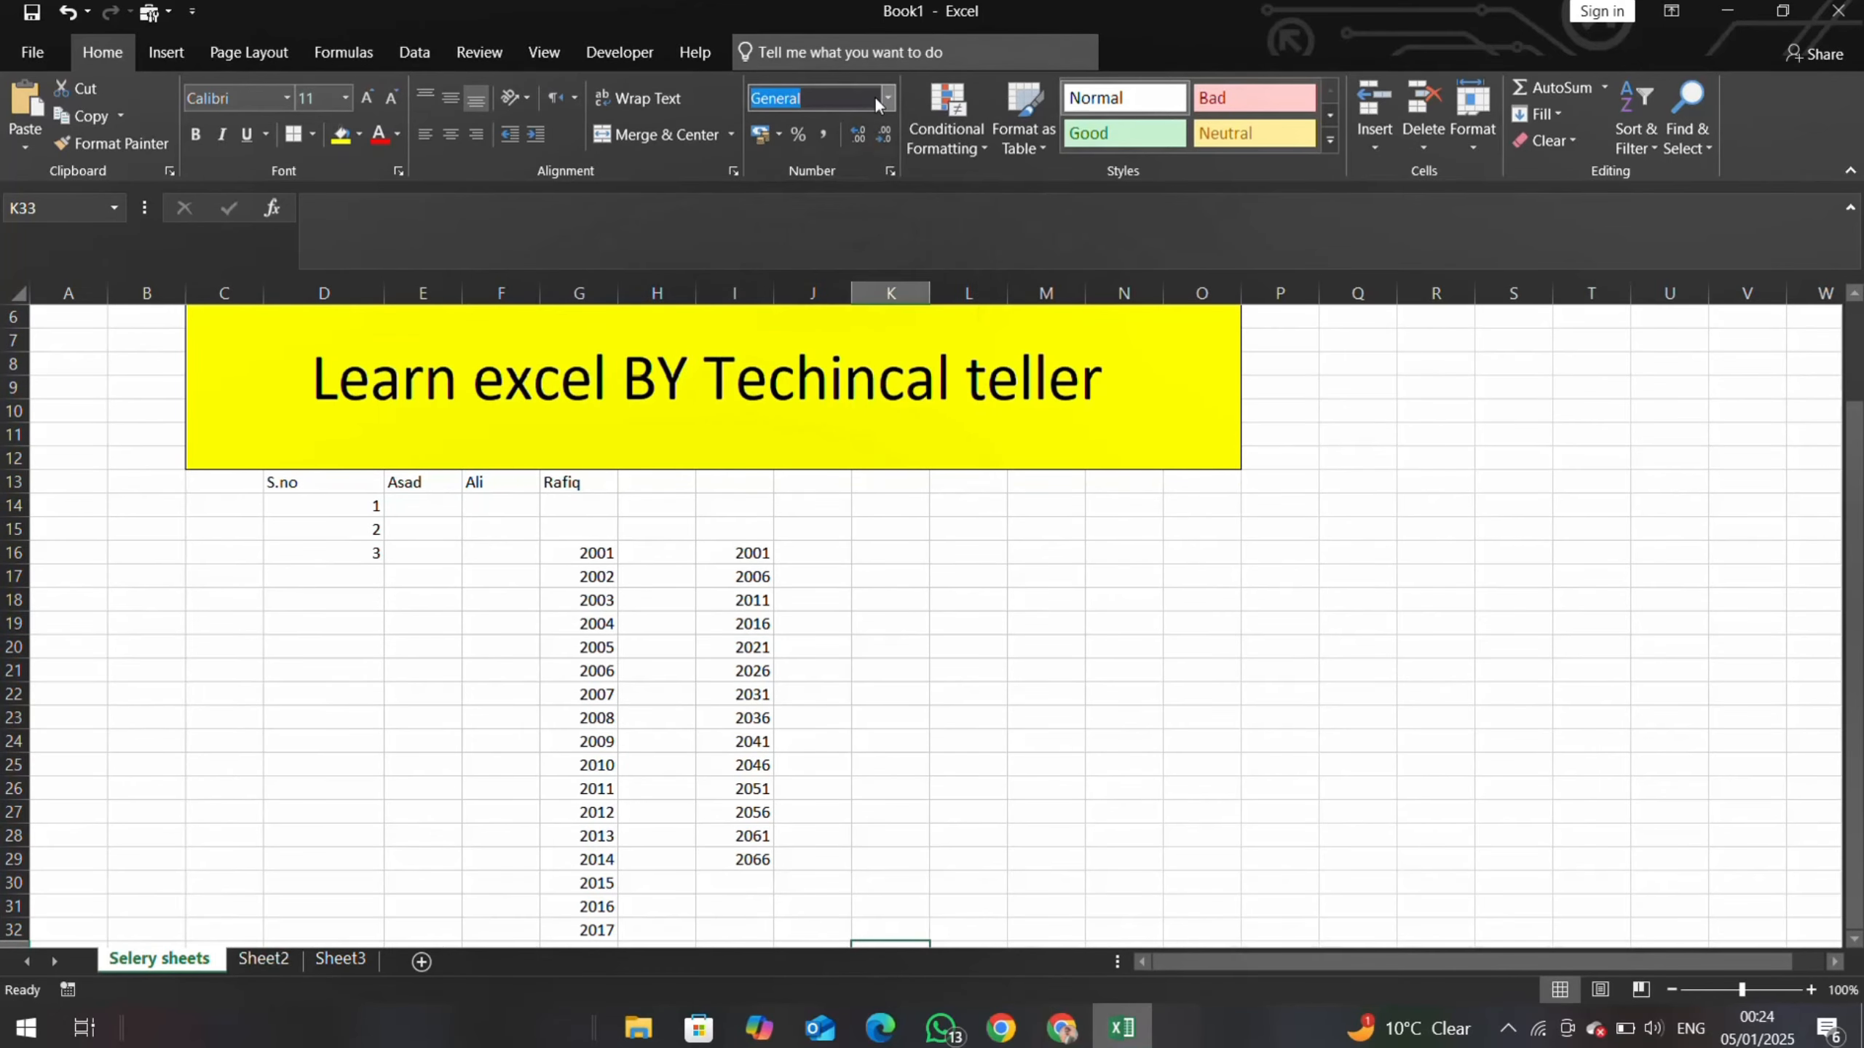
left_click(888, 97)
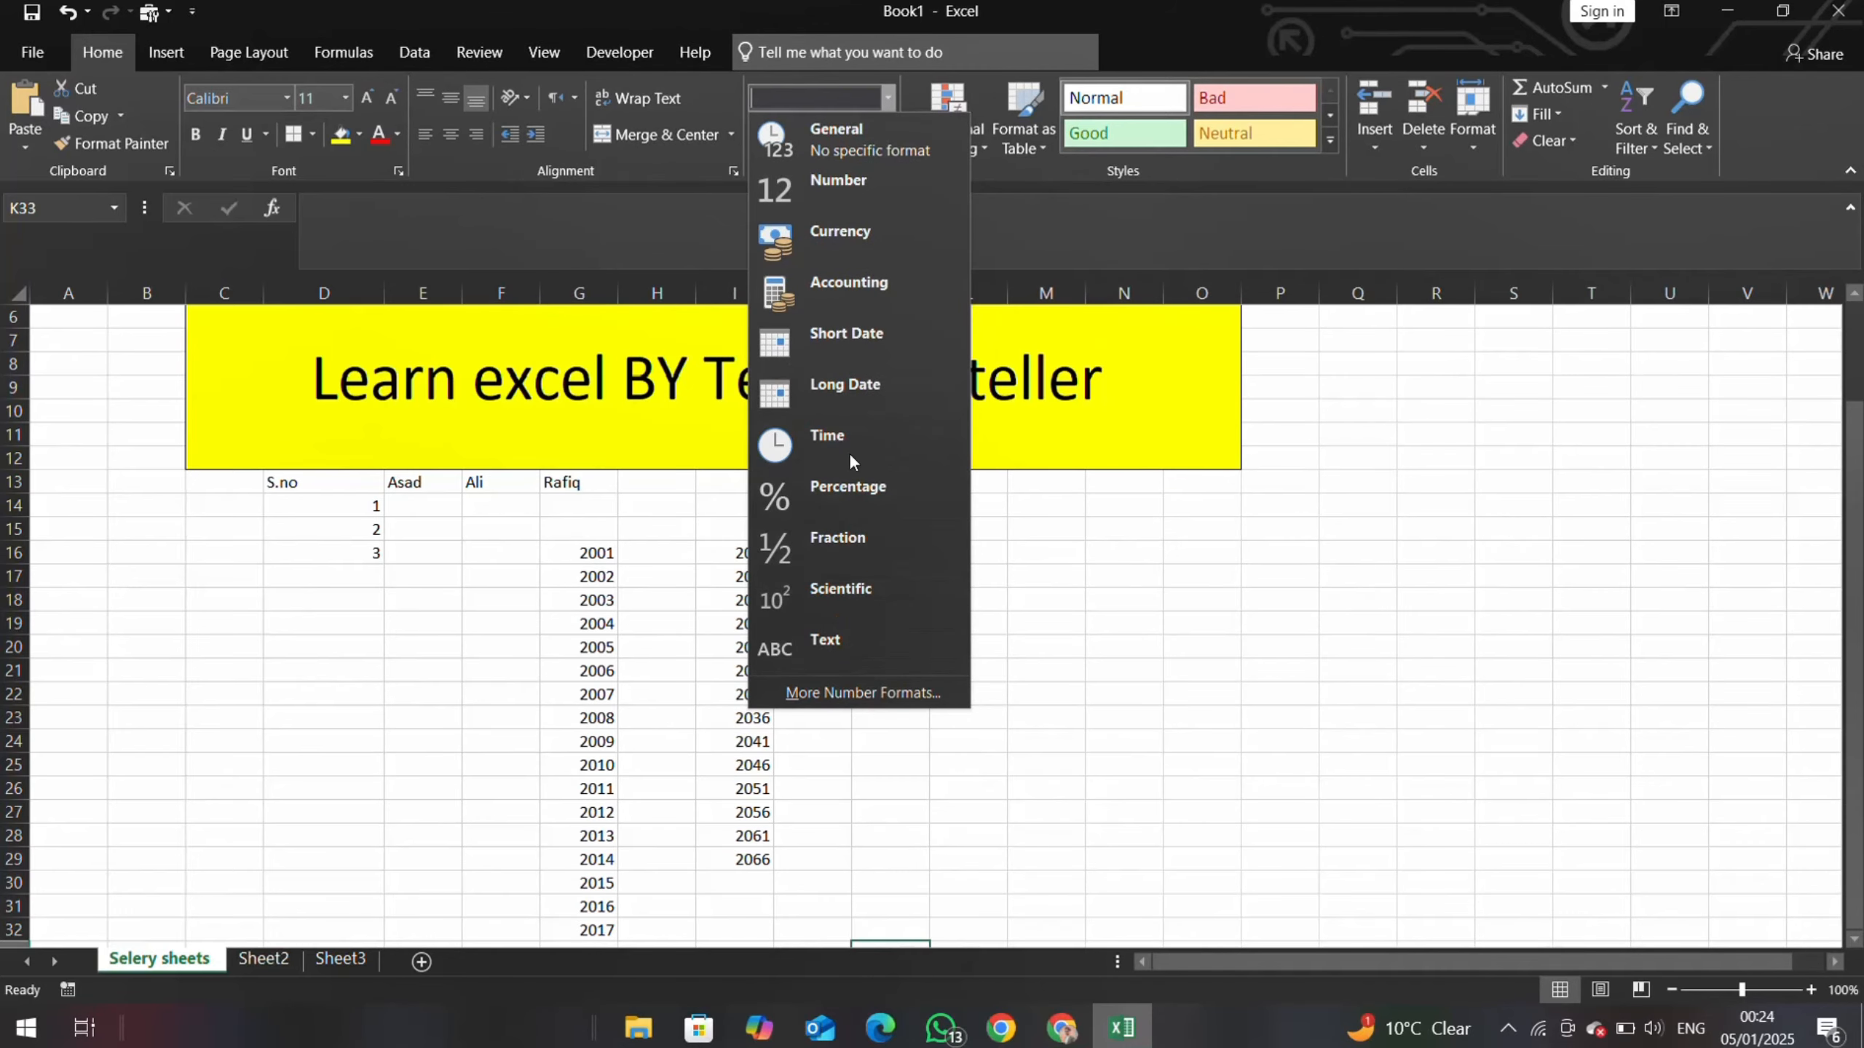
left_click(1127, 636)
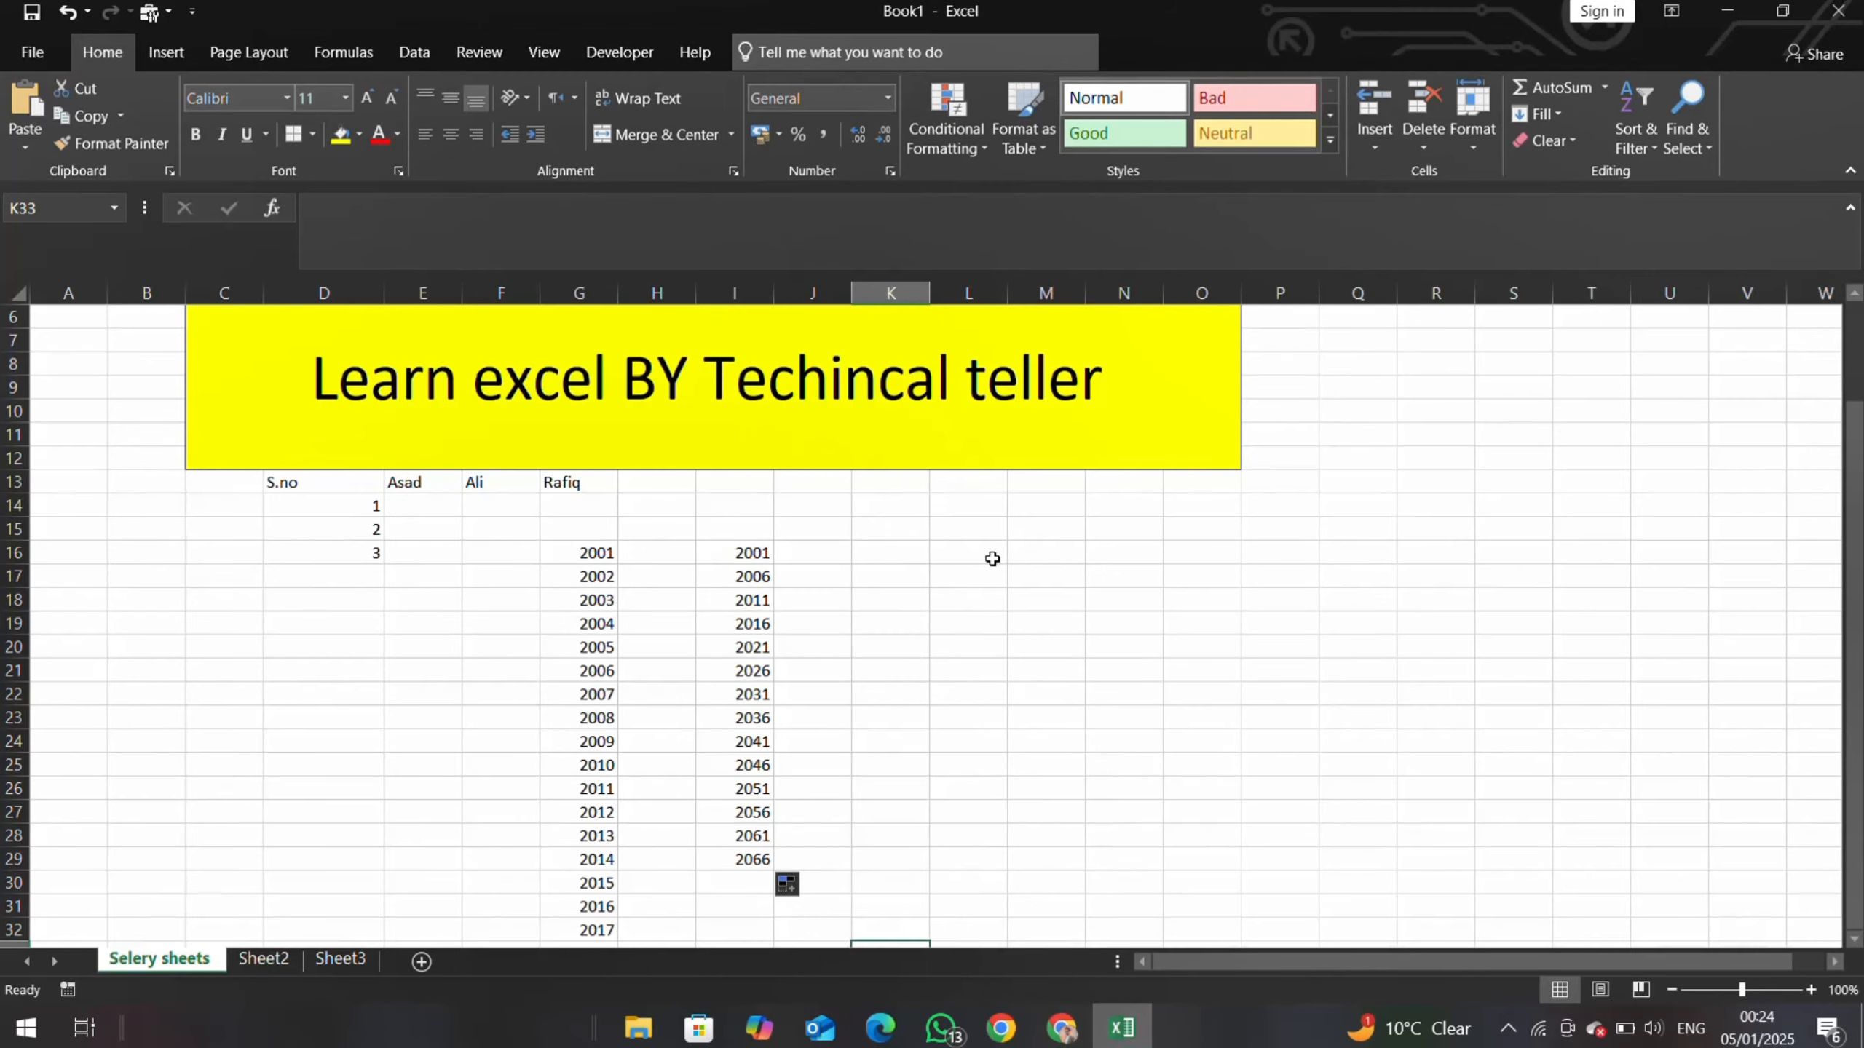
left_click(969, 544)
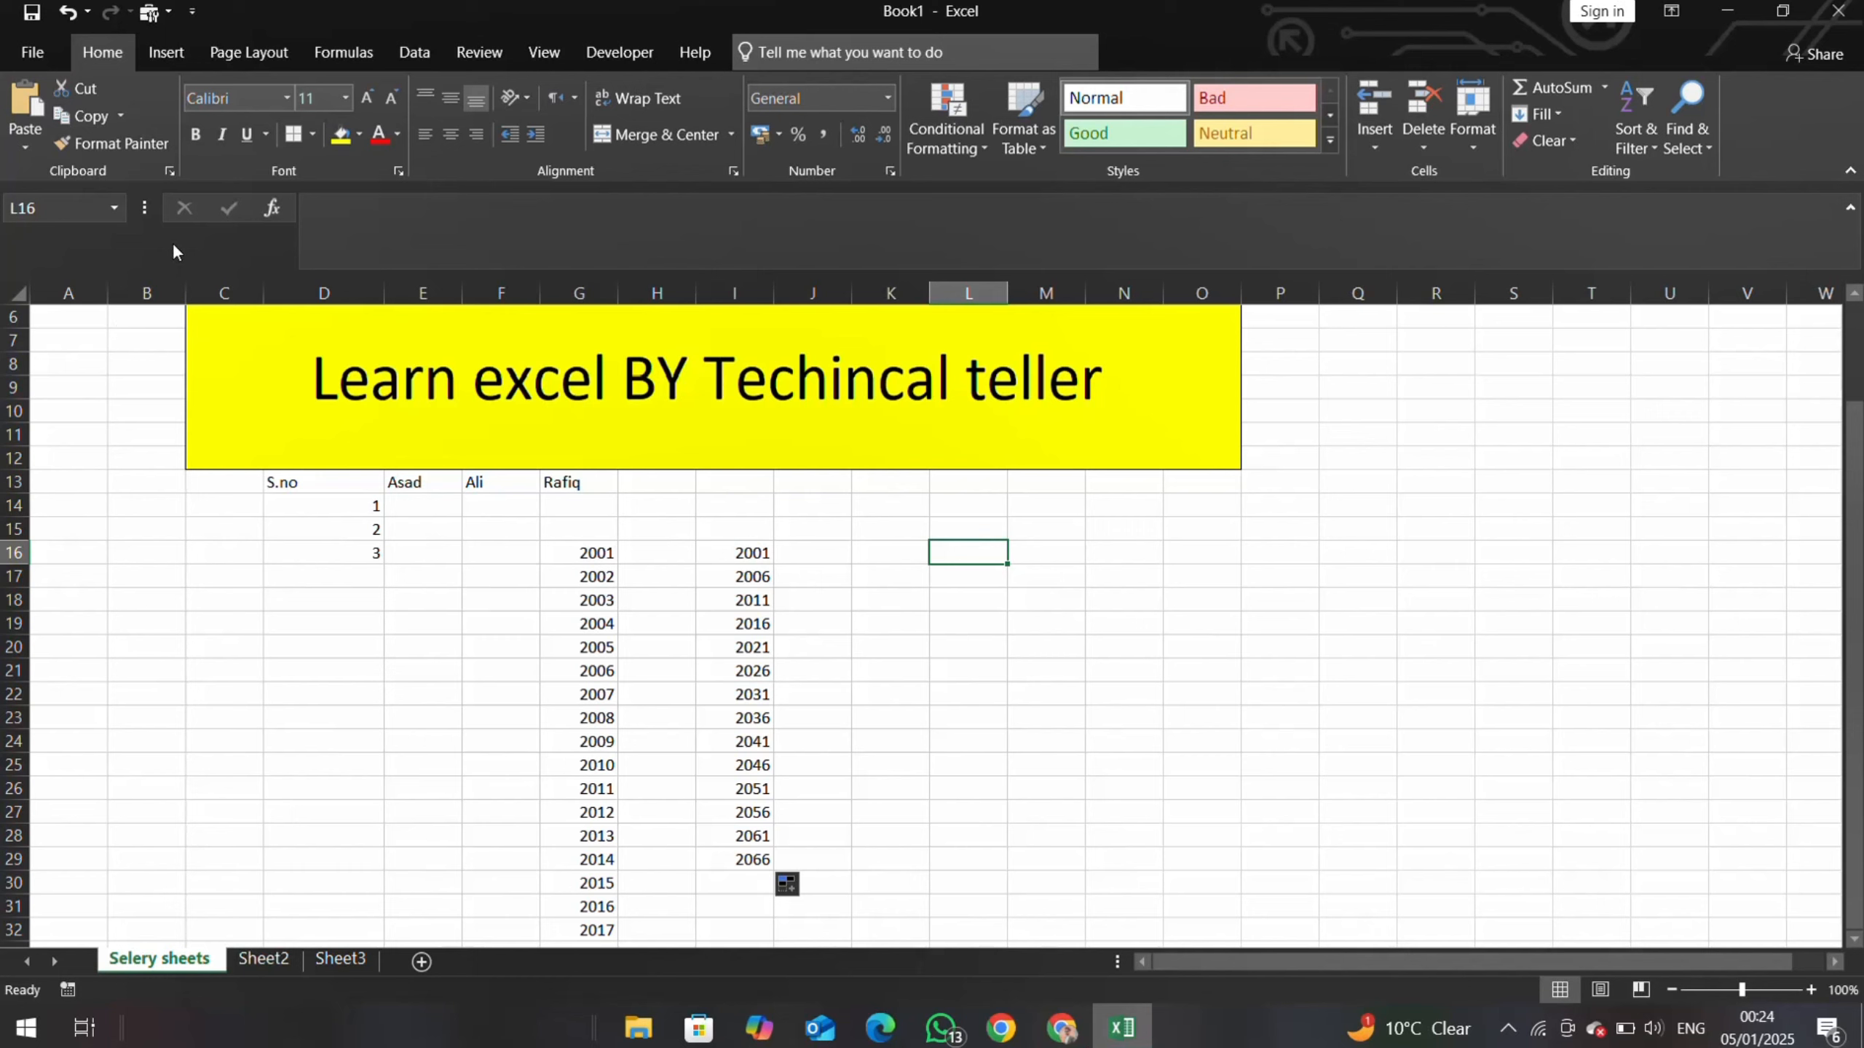
left_click(981, 579)
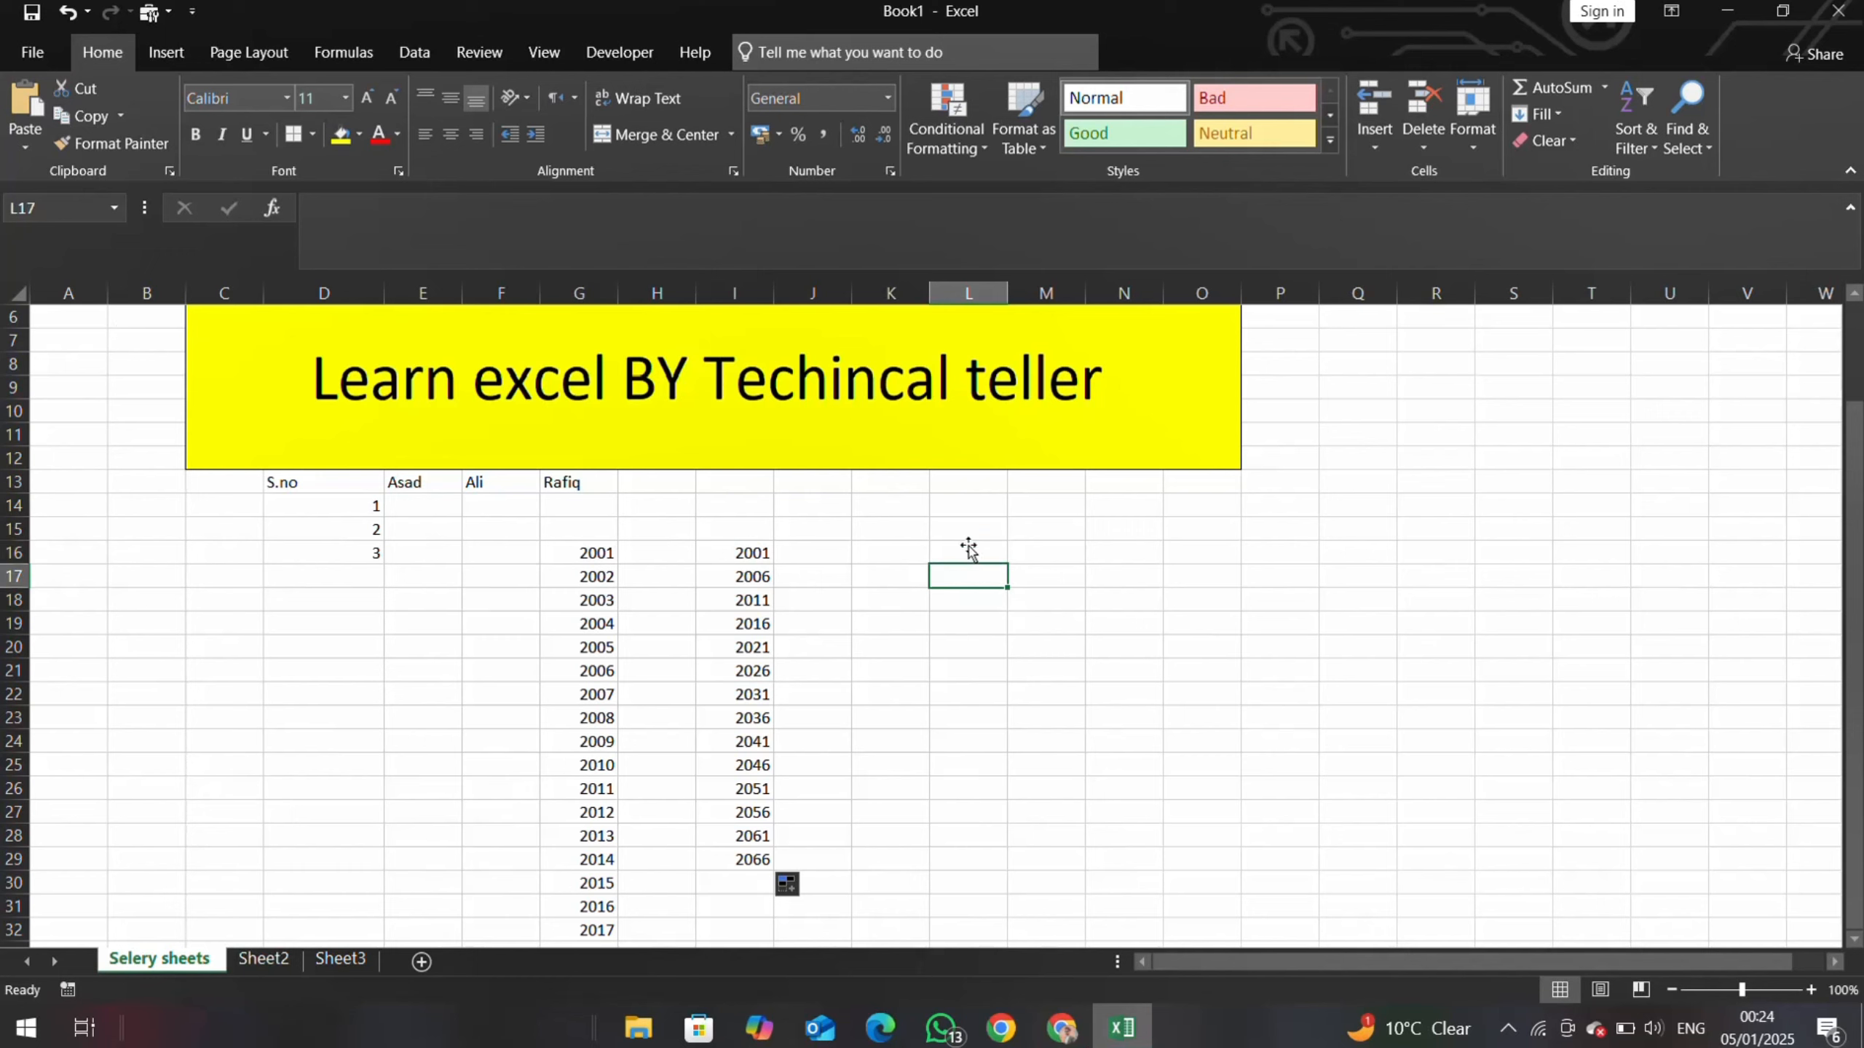
left_click(966, 555)
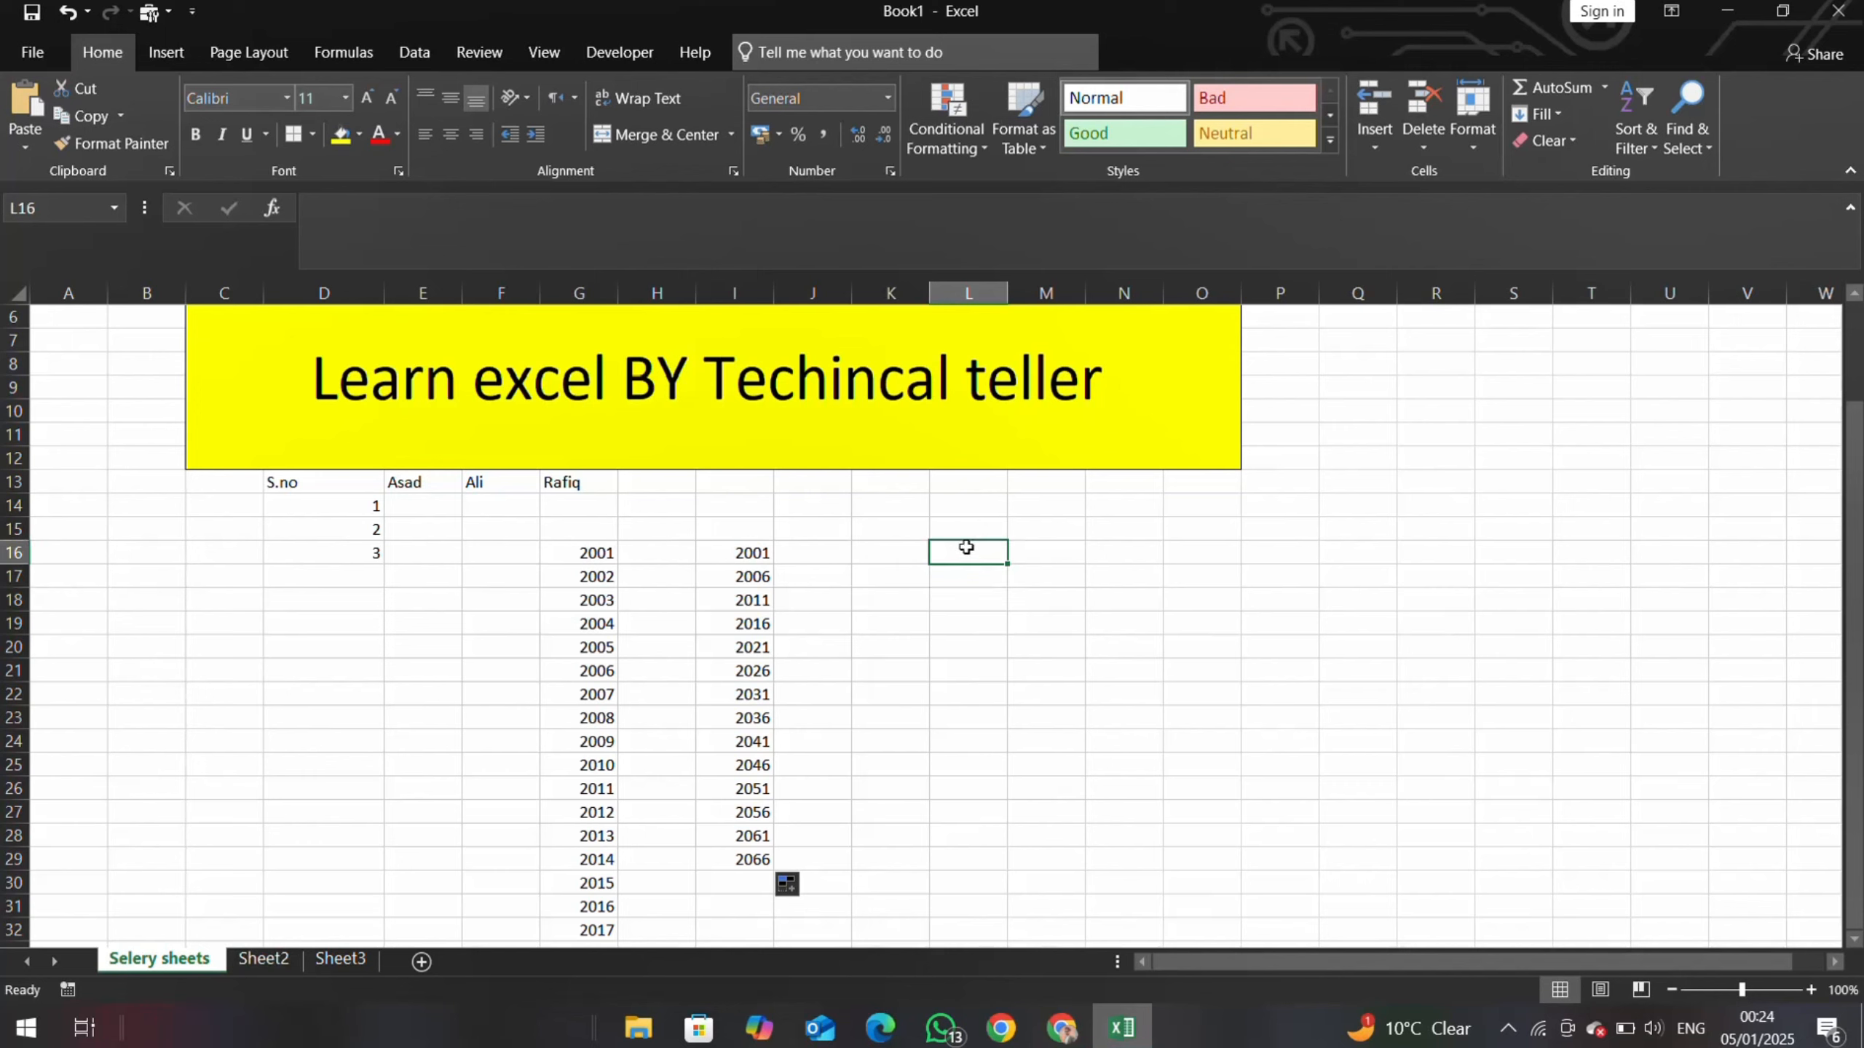
left_click(964, 582)
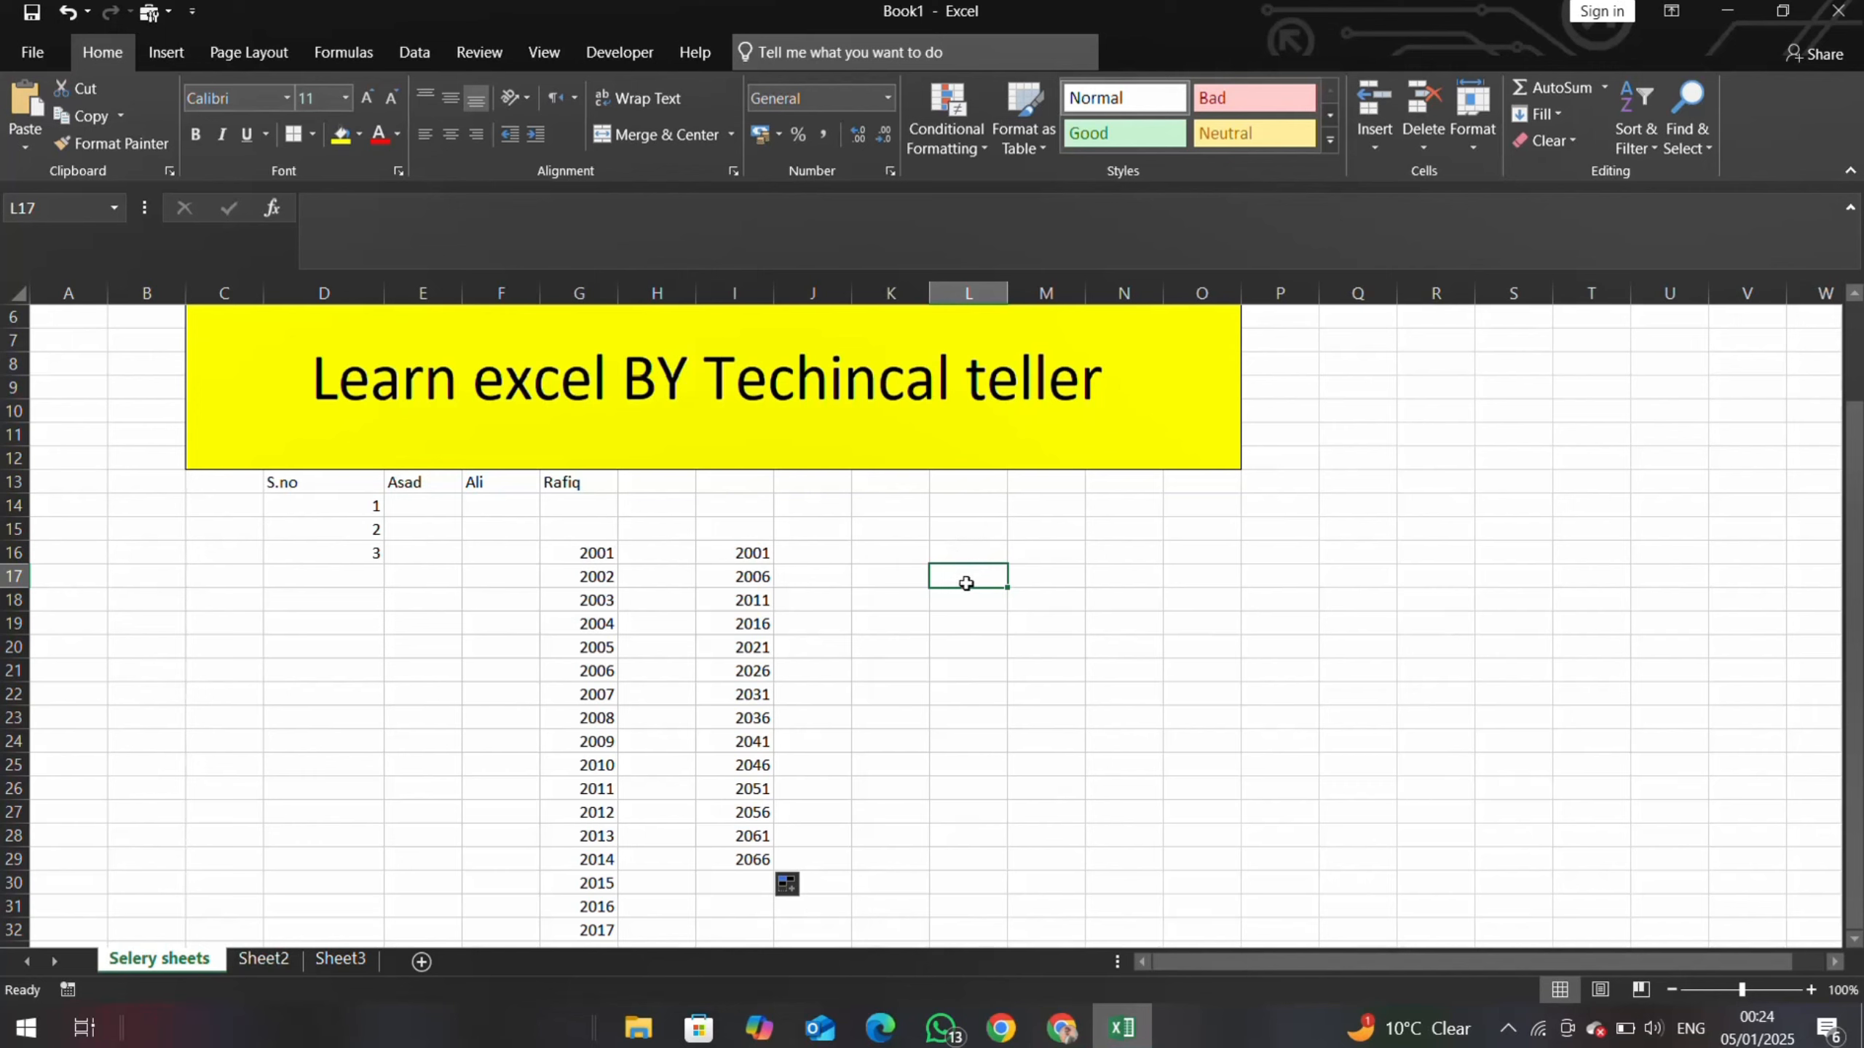
left_click(1371, 509)
- Enter the time 02:20am in cell L15
left_click(975, 533)
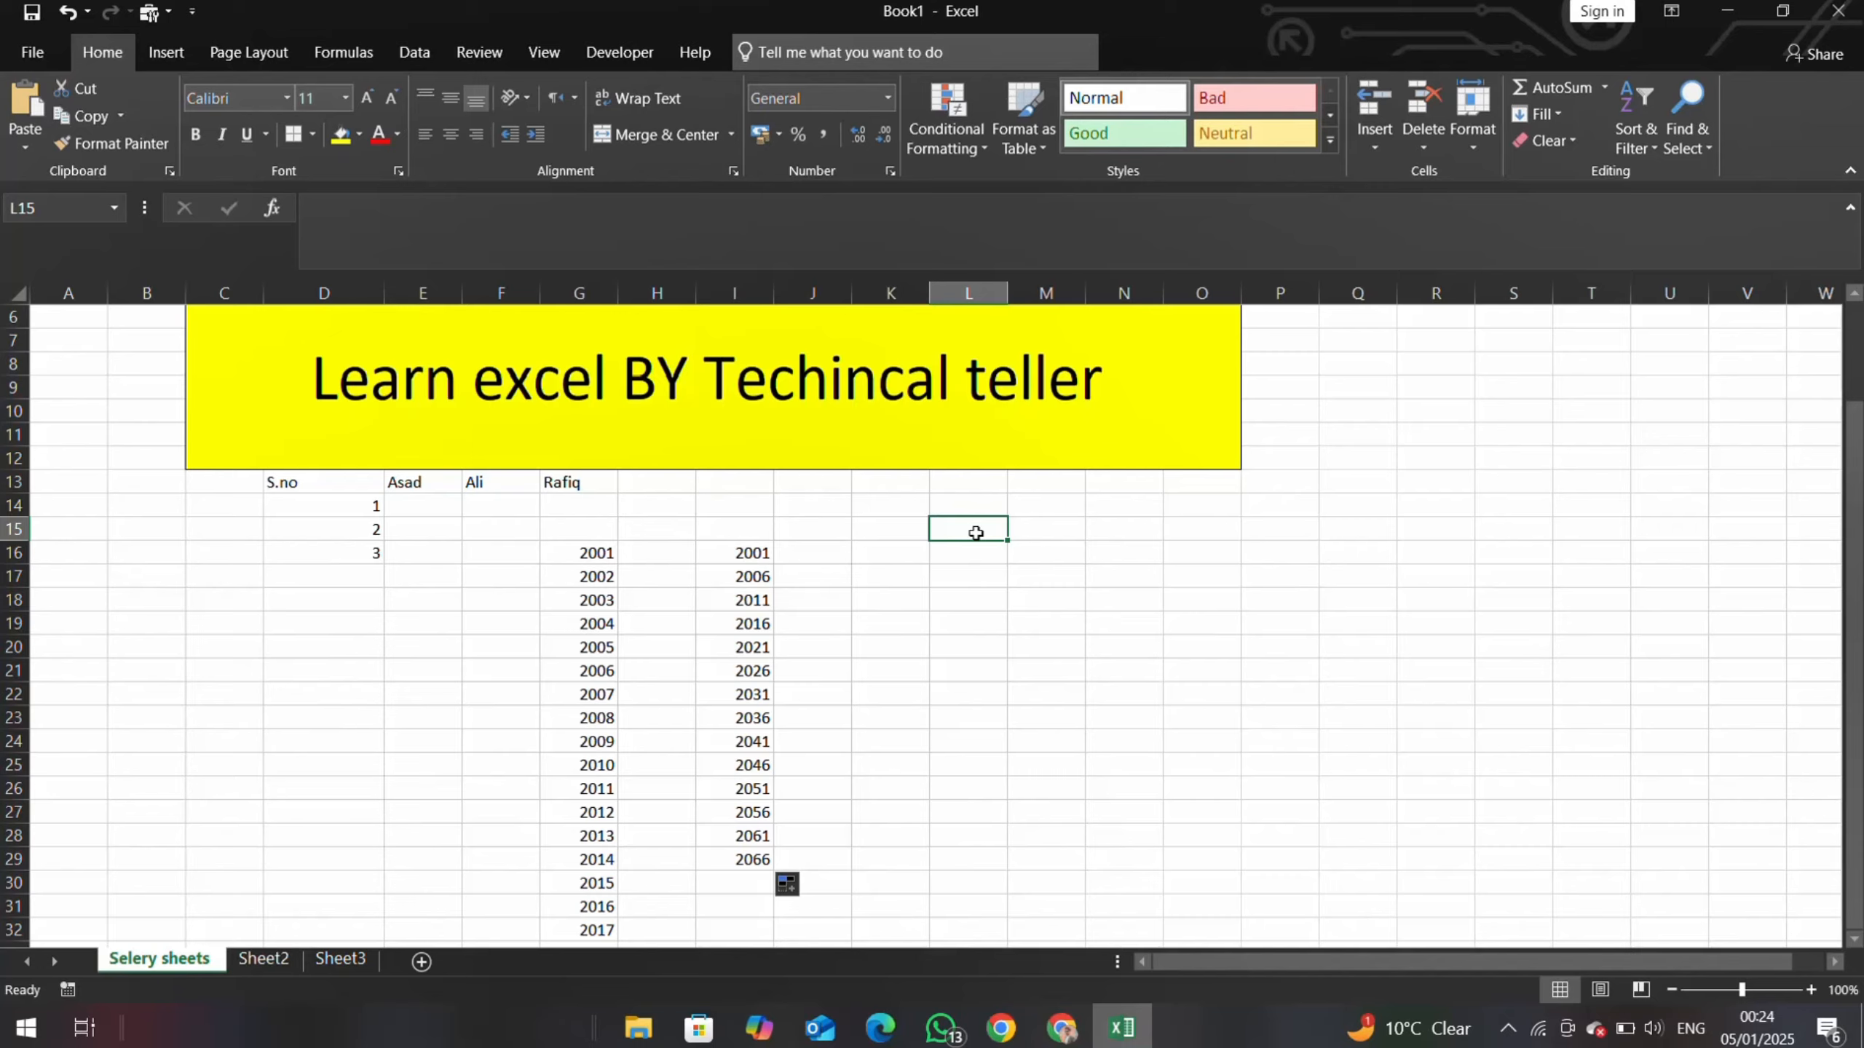
type("02")
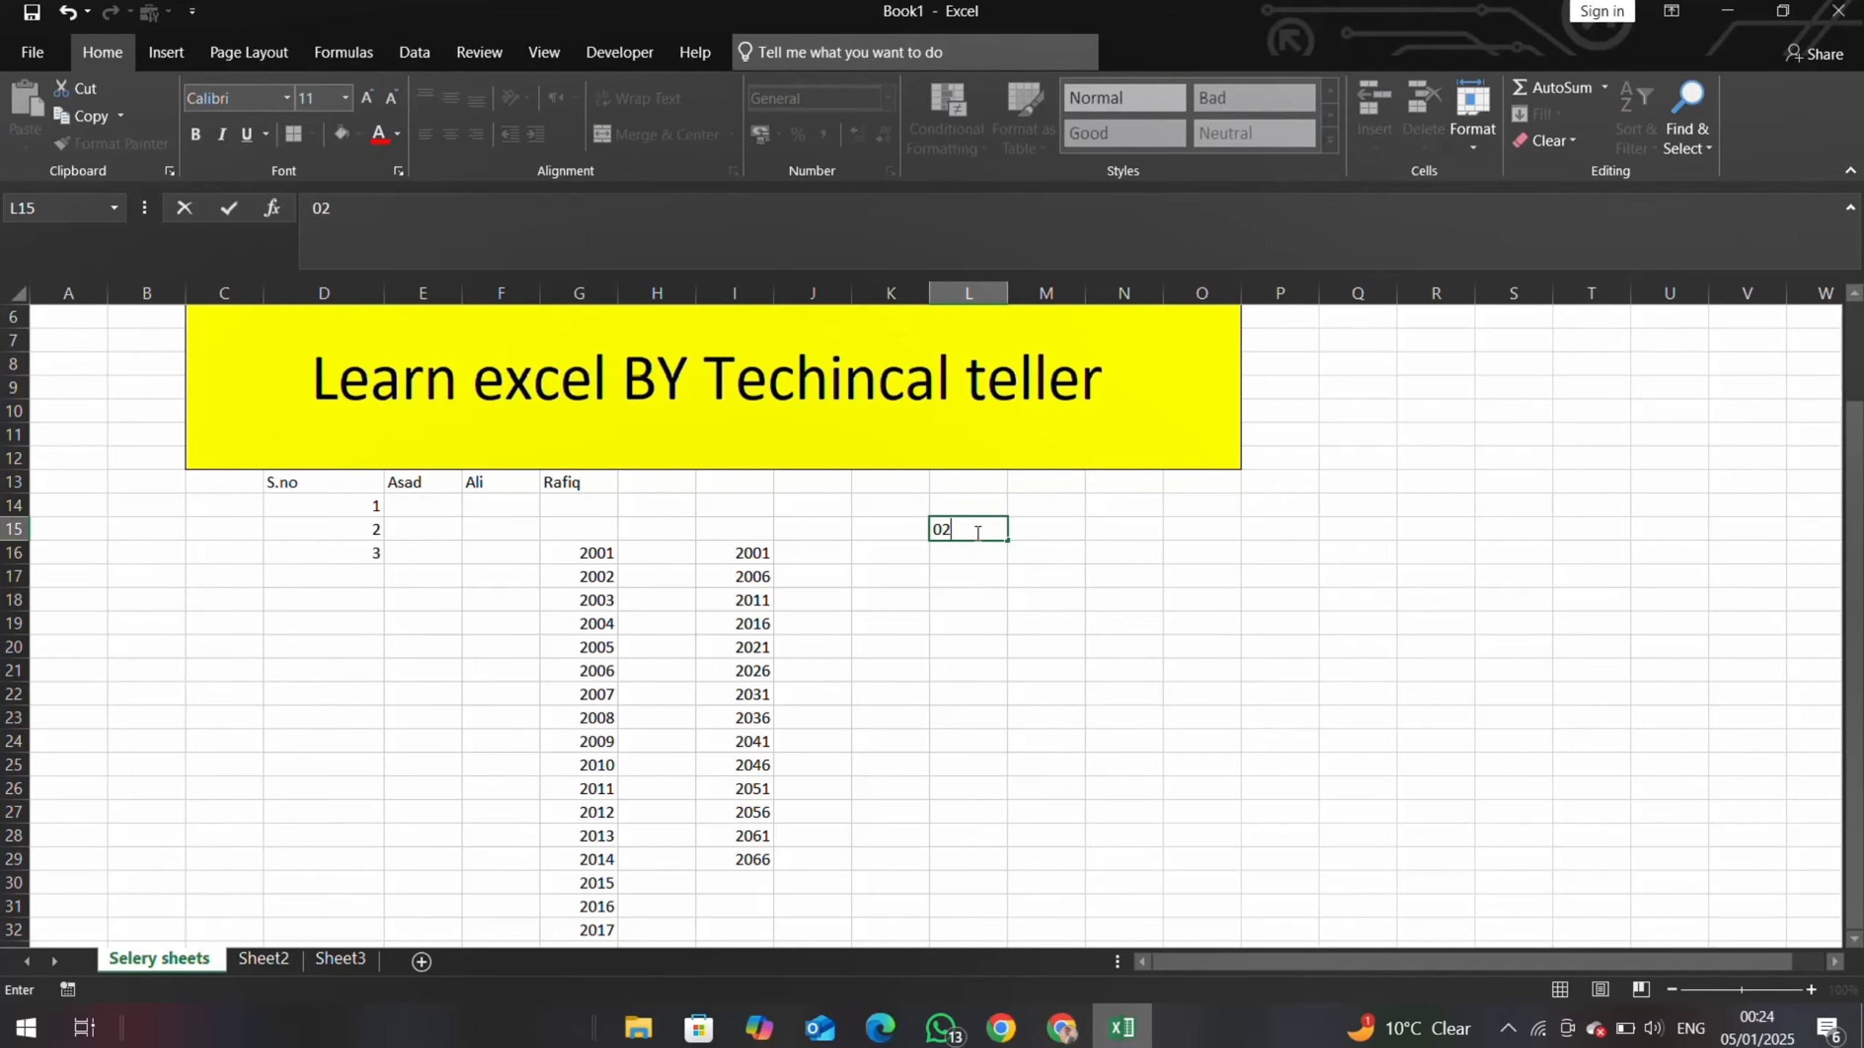
type(":20ap")
key("Return")
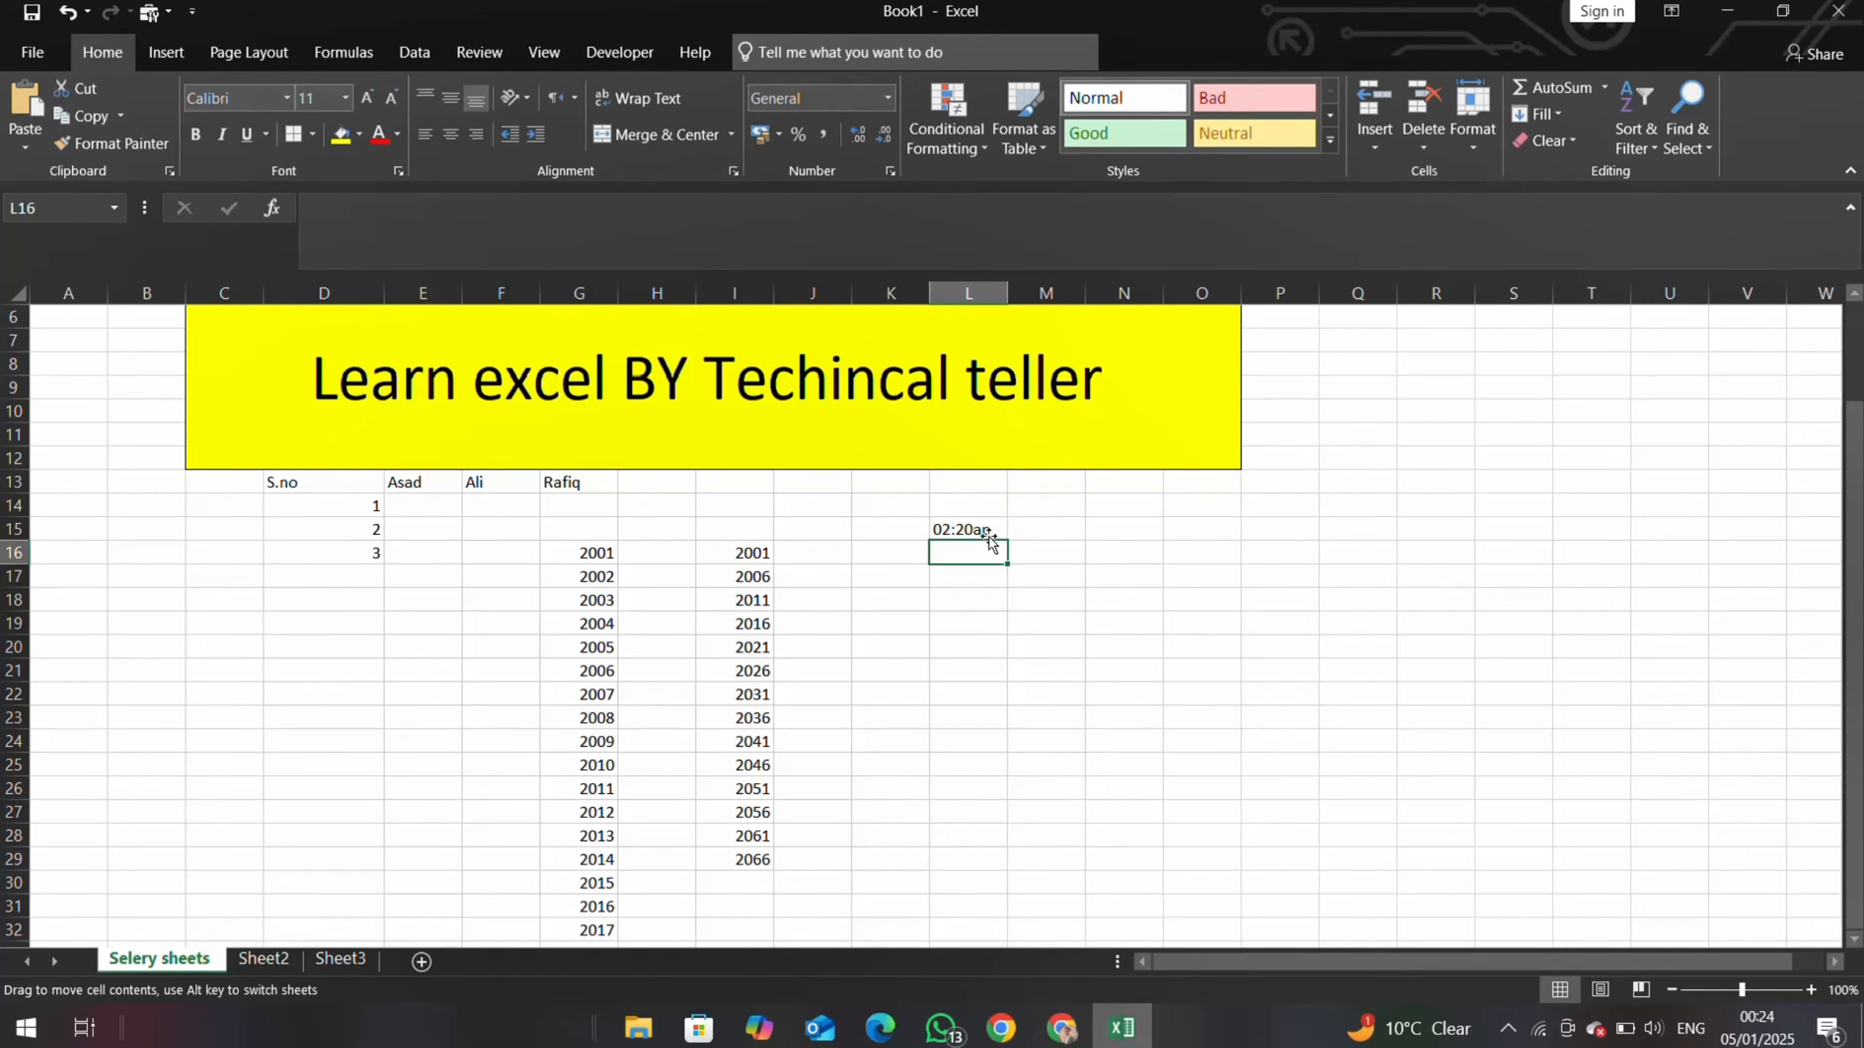
left_click(989, 531)
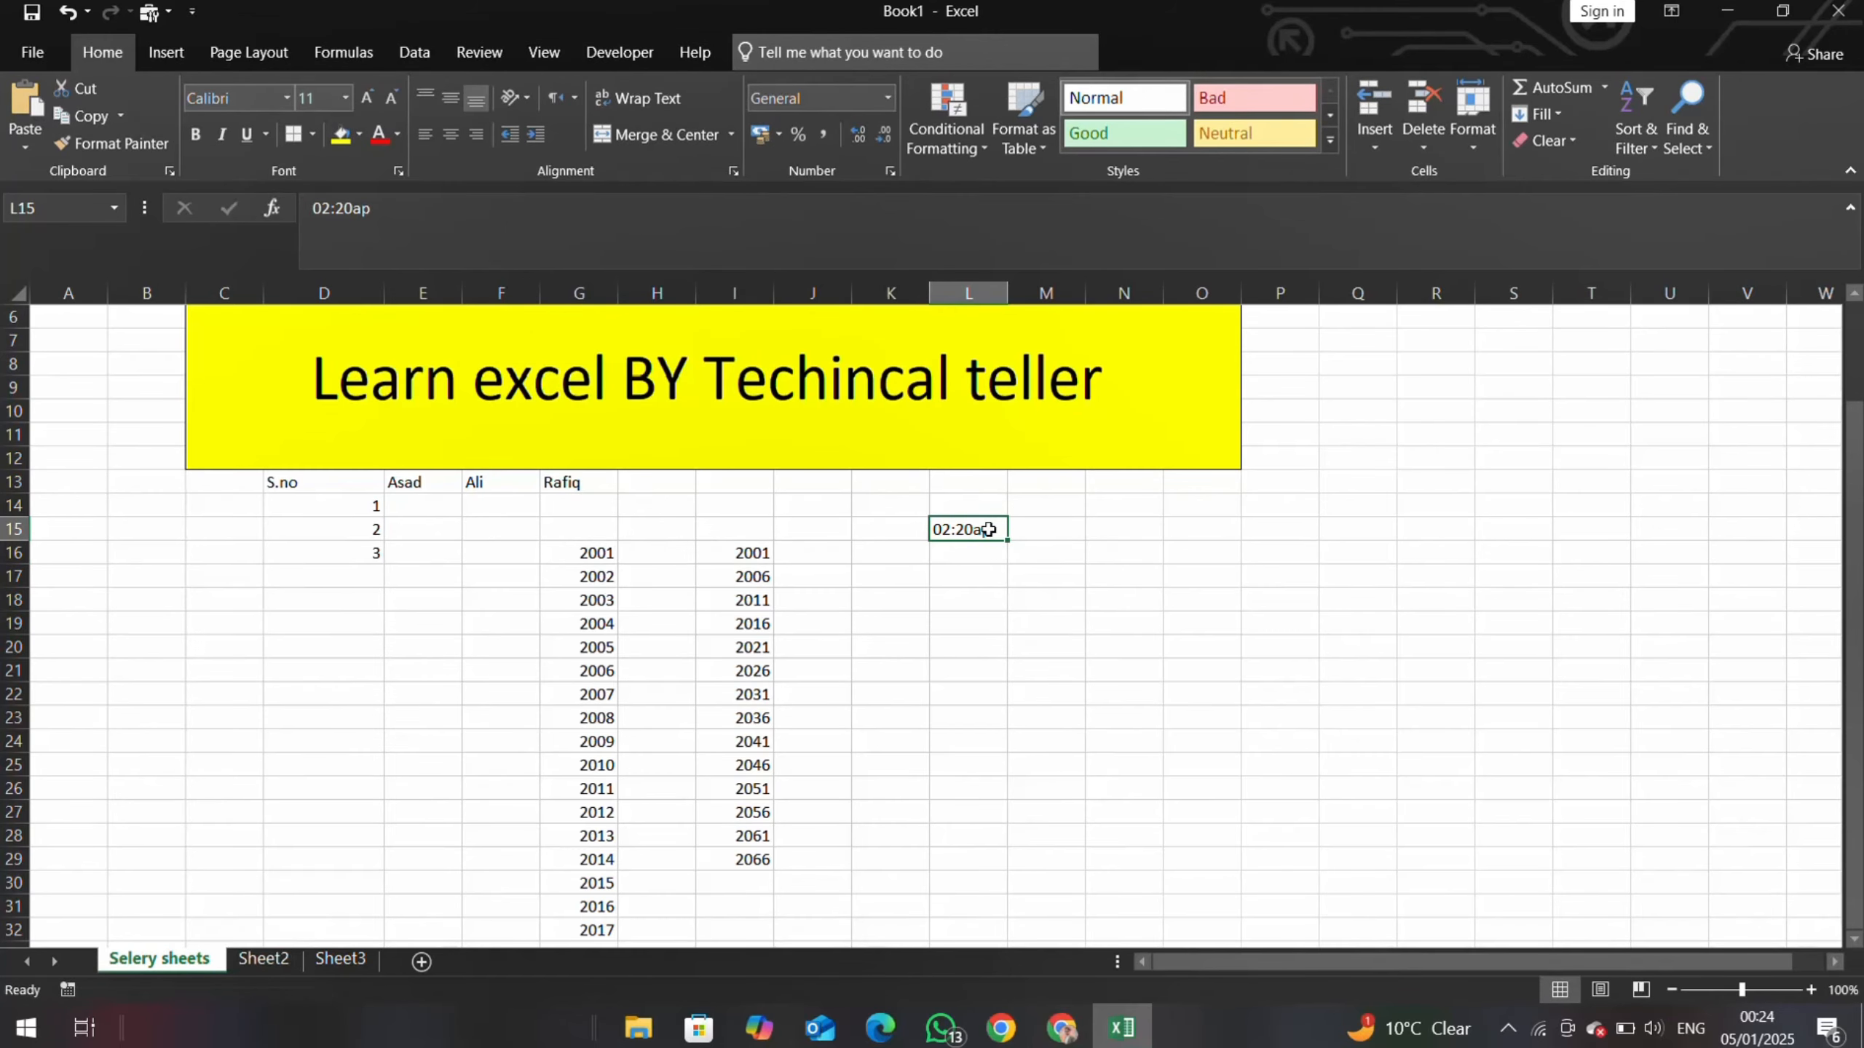
double_click(989, 530)
key("BackSpace")
type("m")
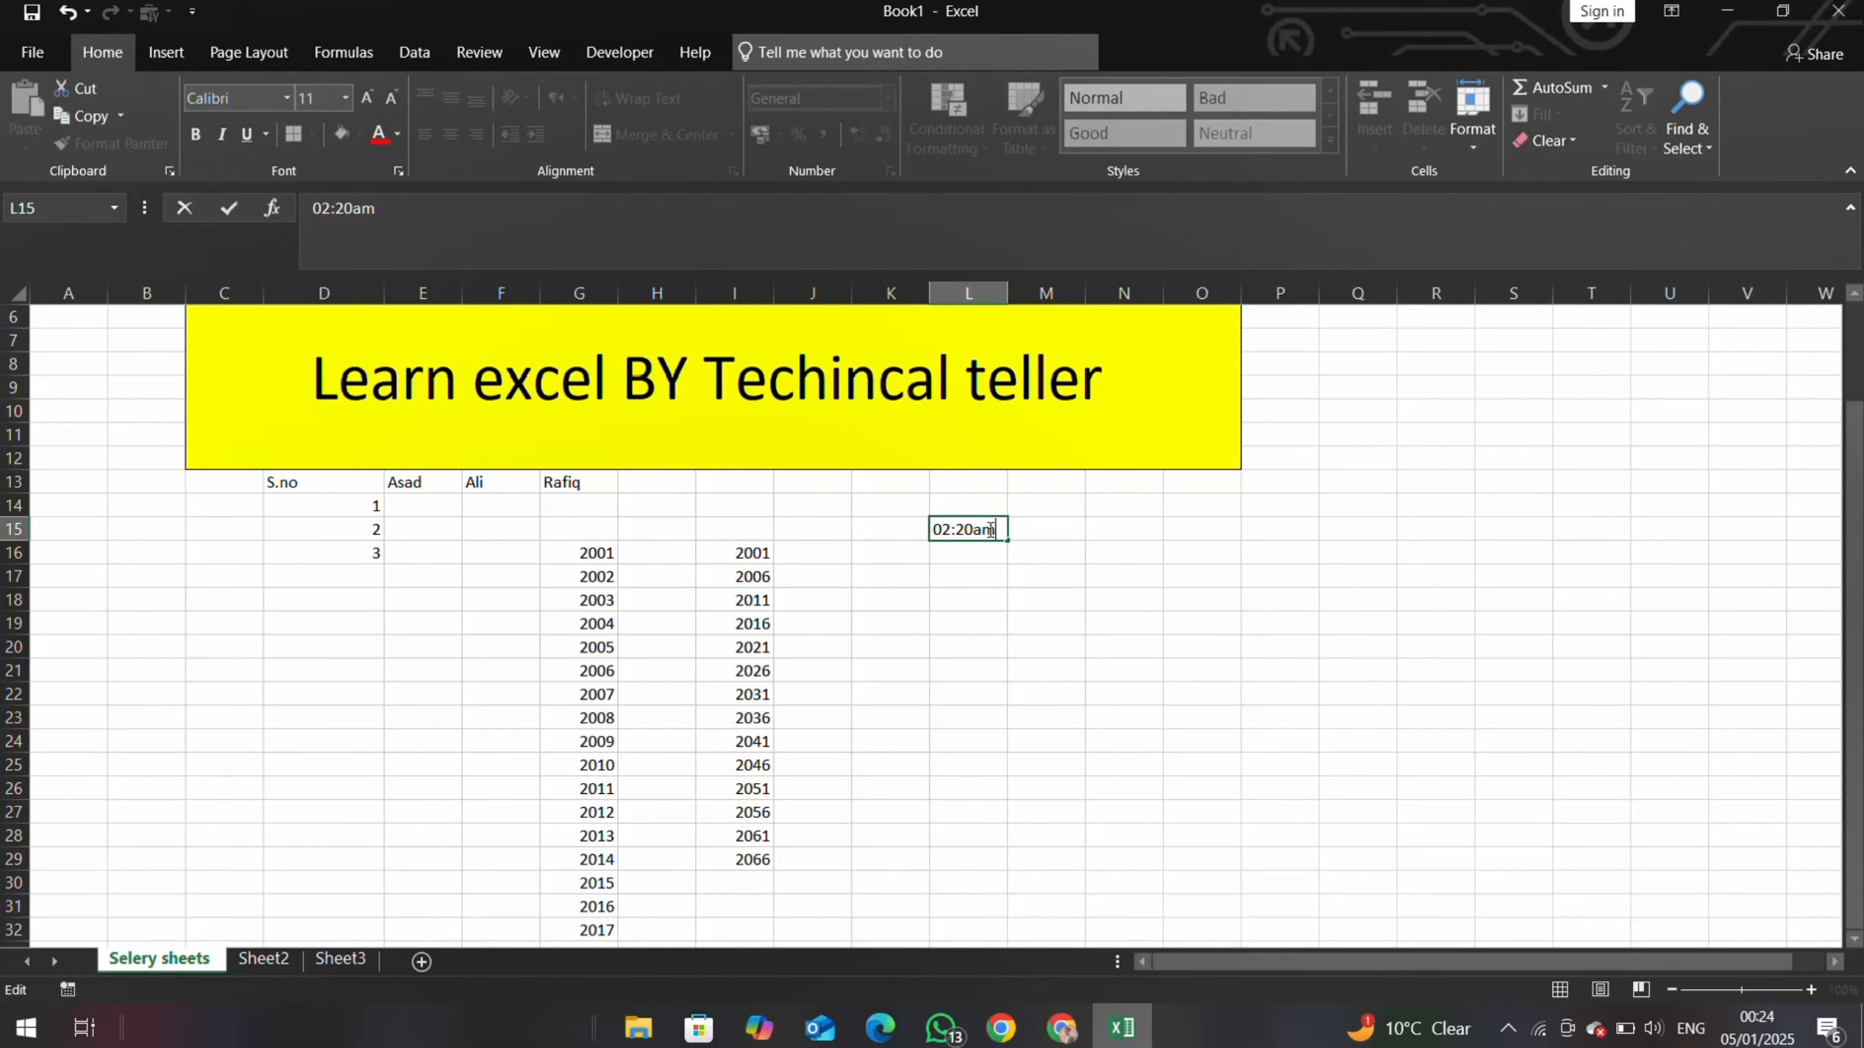
key("Return")
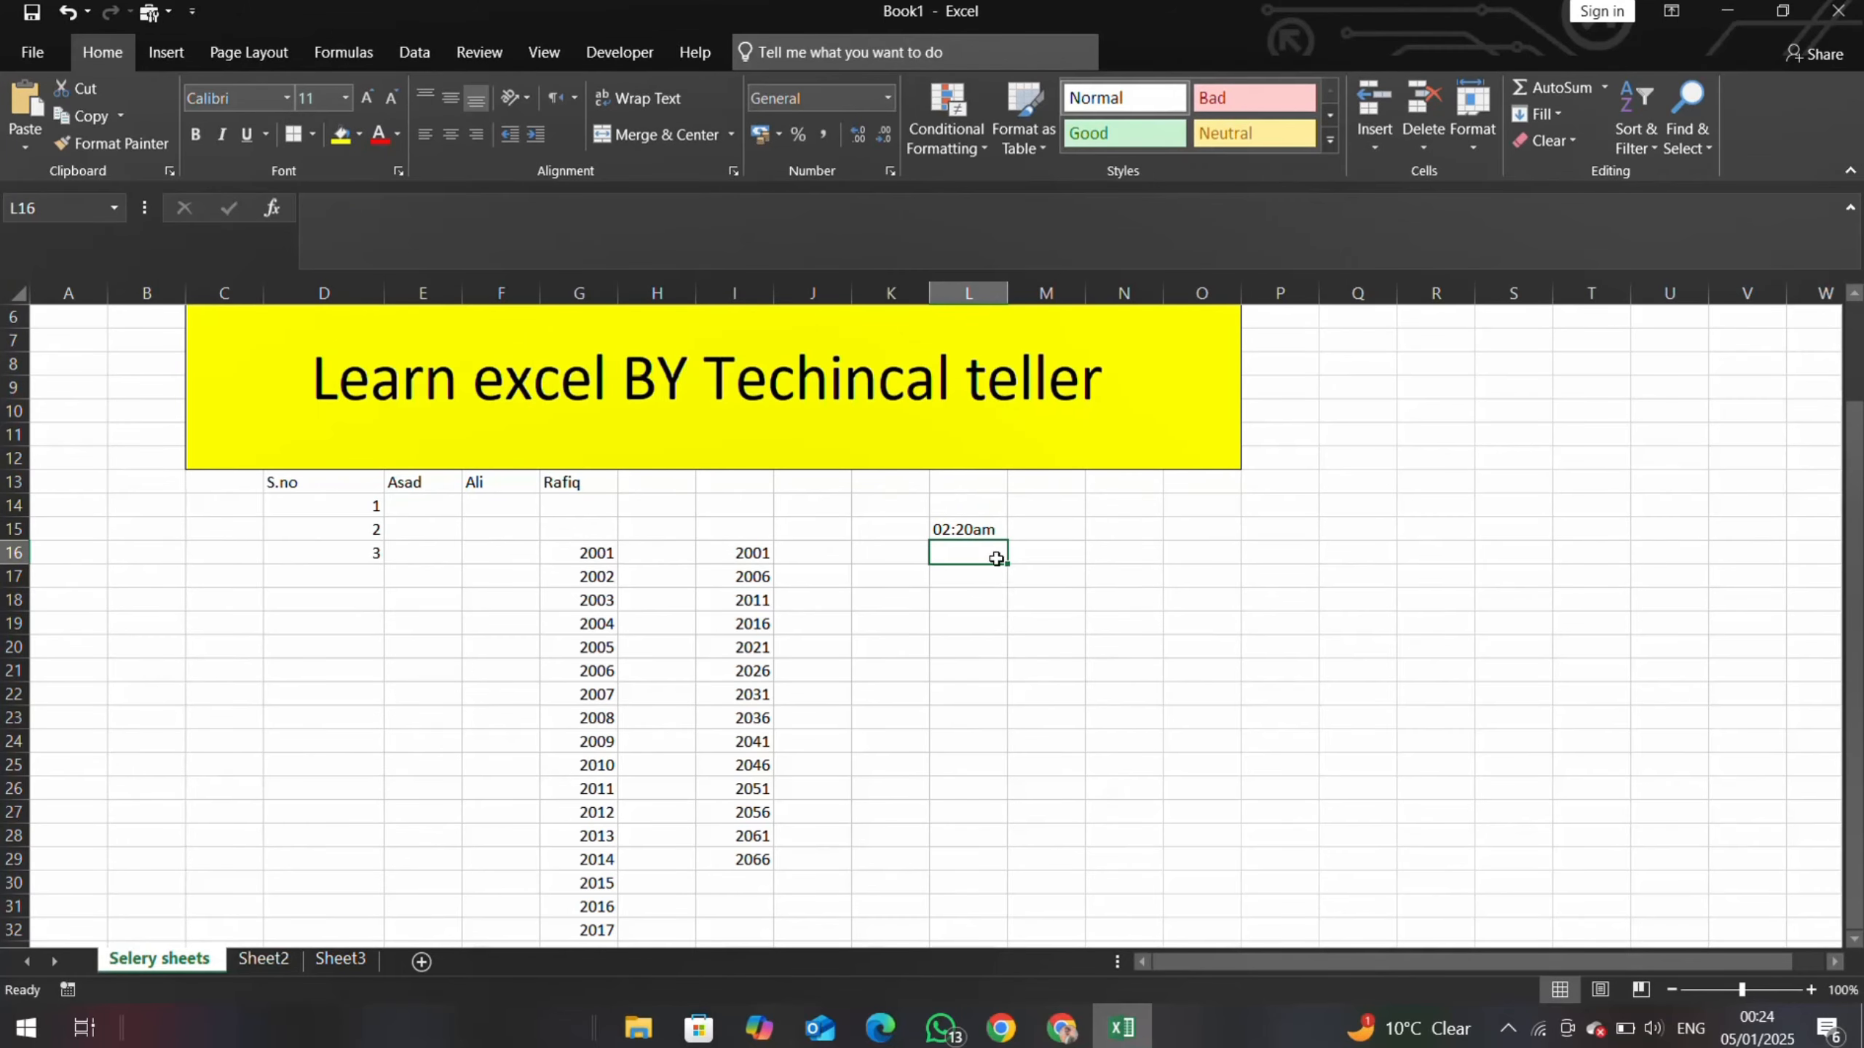
- Apply the Time number format to cell L15
left_click(986, 532)
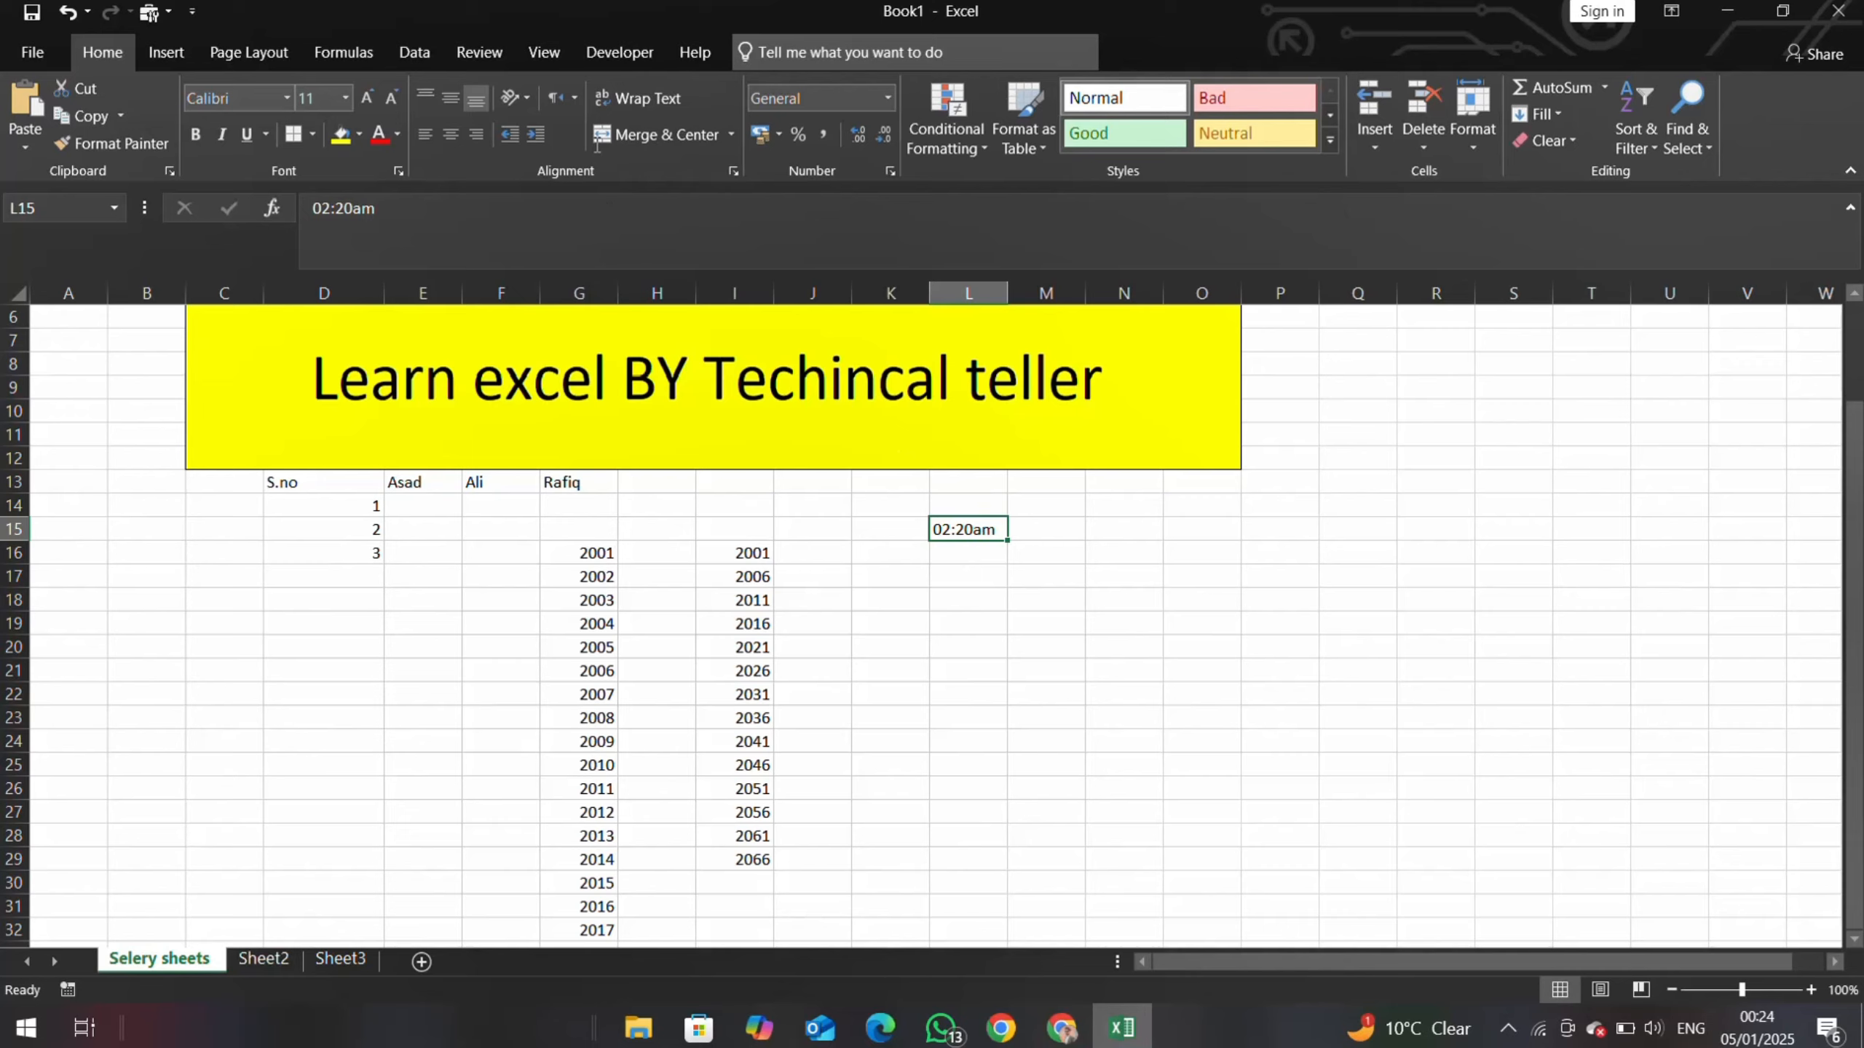
left_click(883, 101)
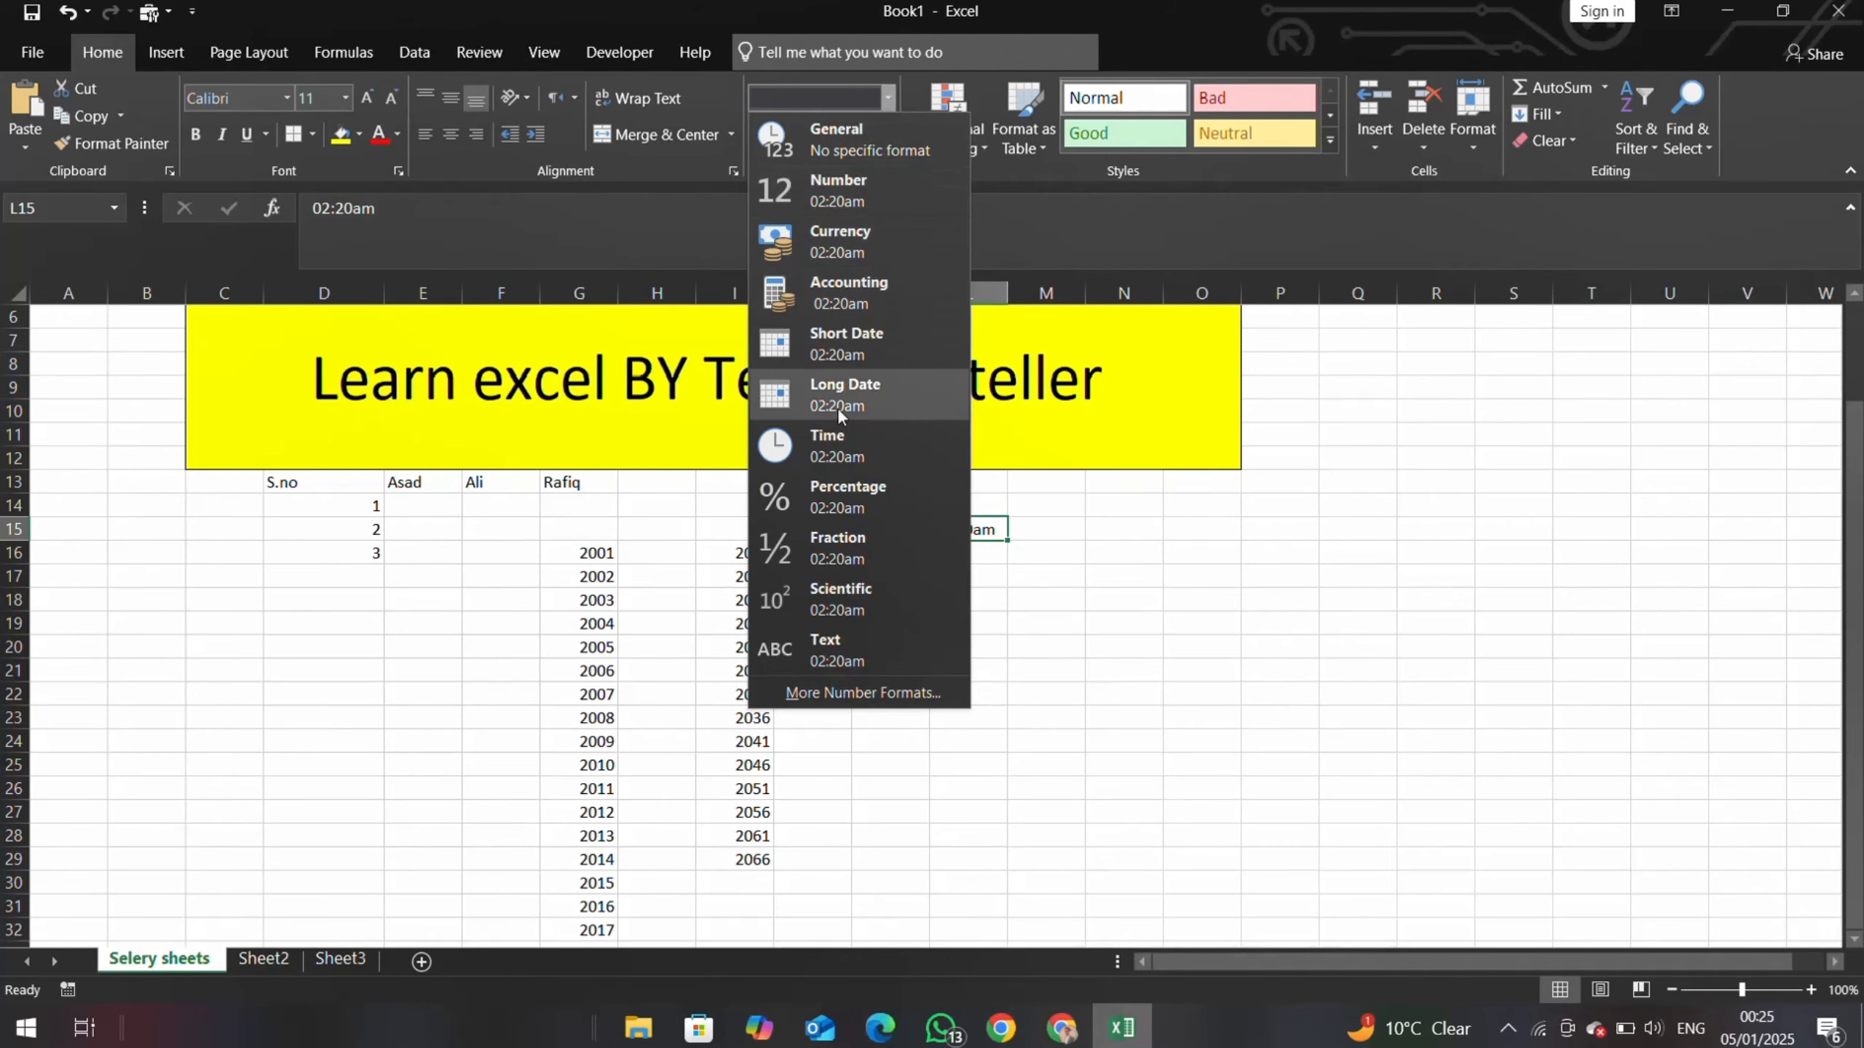
left_click(836, 446)
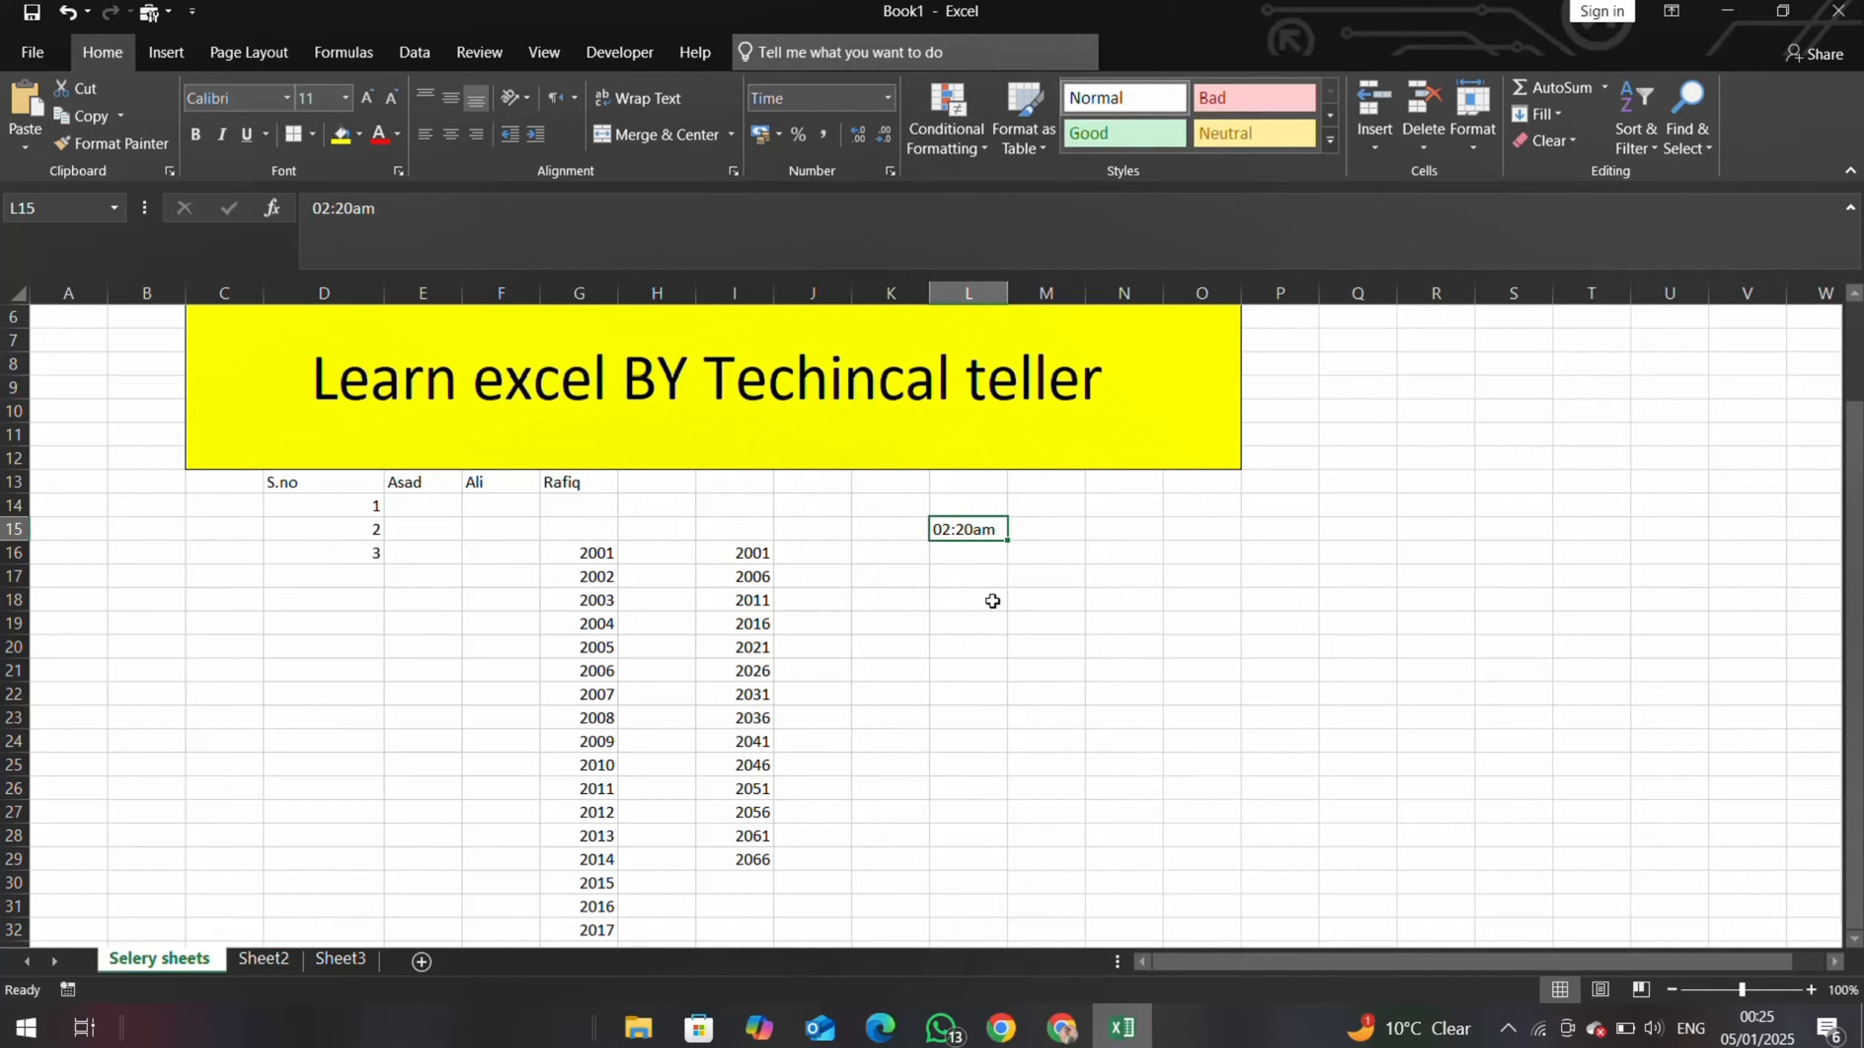
left_click(987, 576)
left_click(985, 538)
left_click(984, 579)
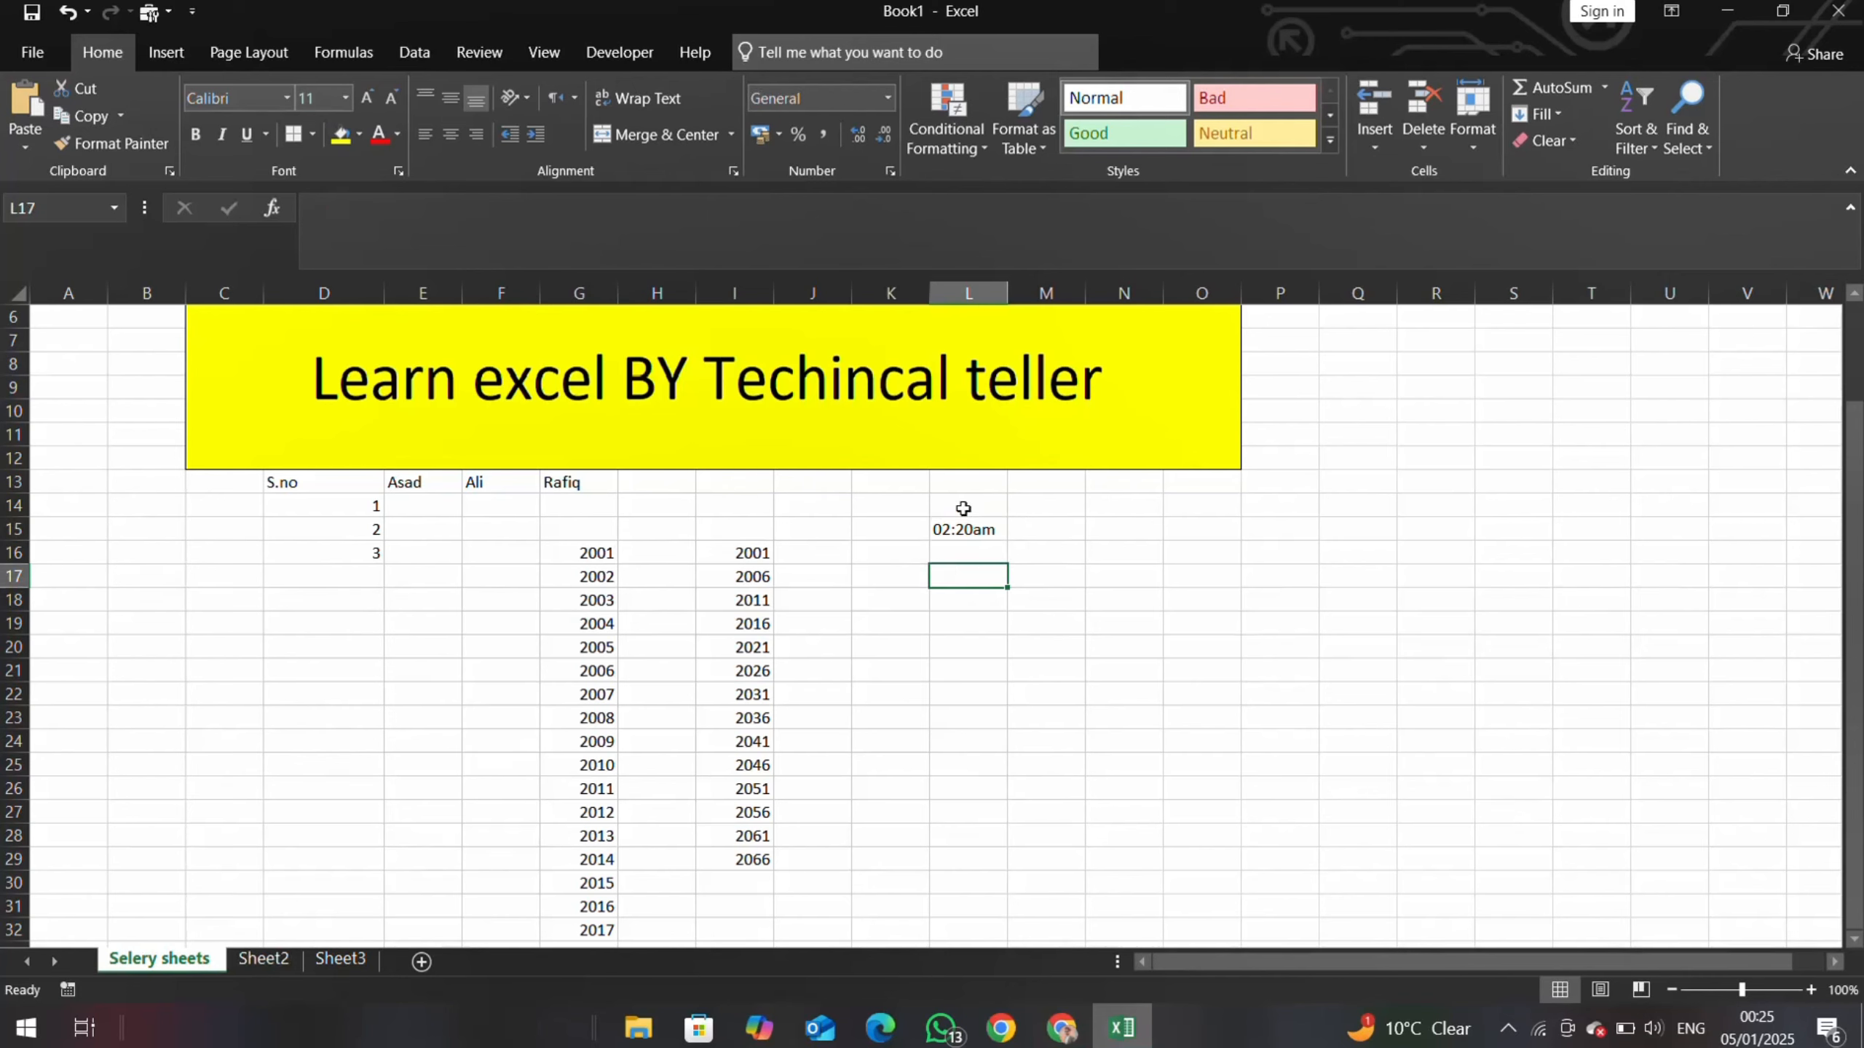
left_click_drag(962, 510, 979, 853)
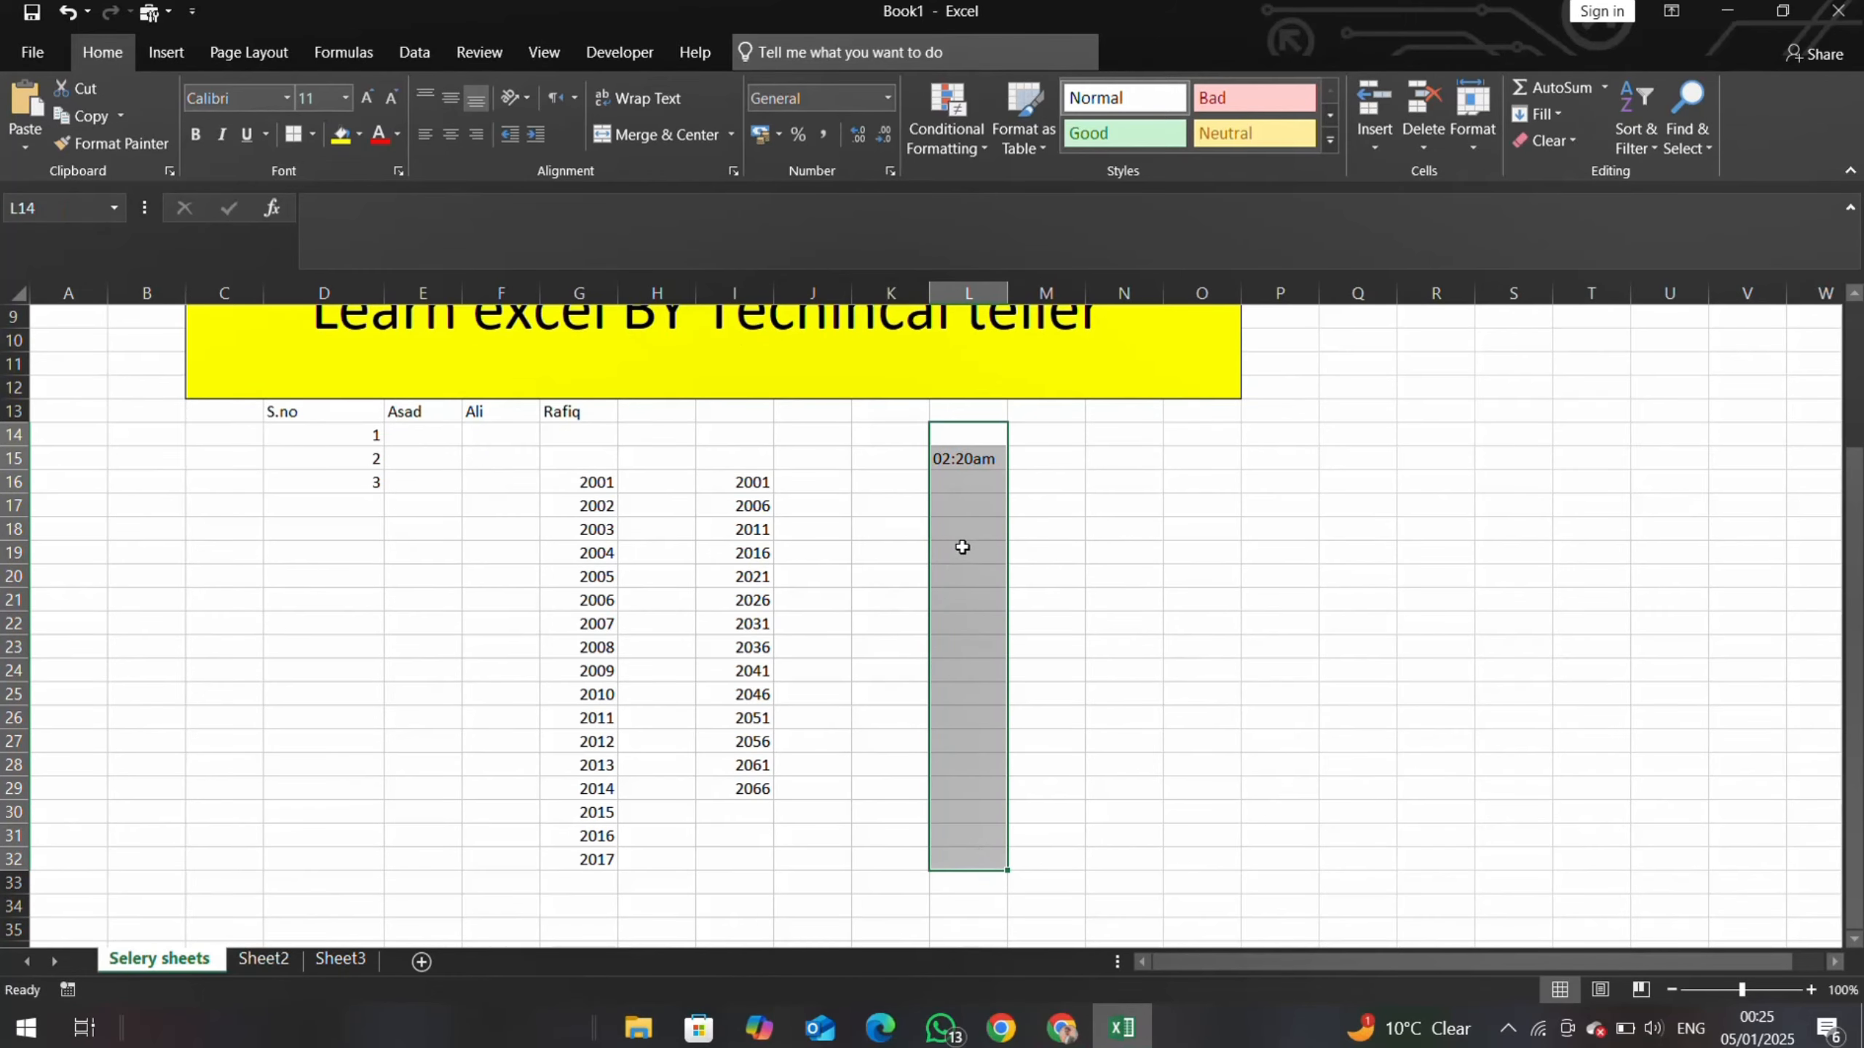
right_click(962, 547)
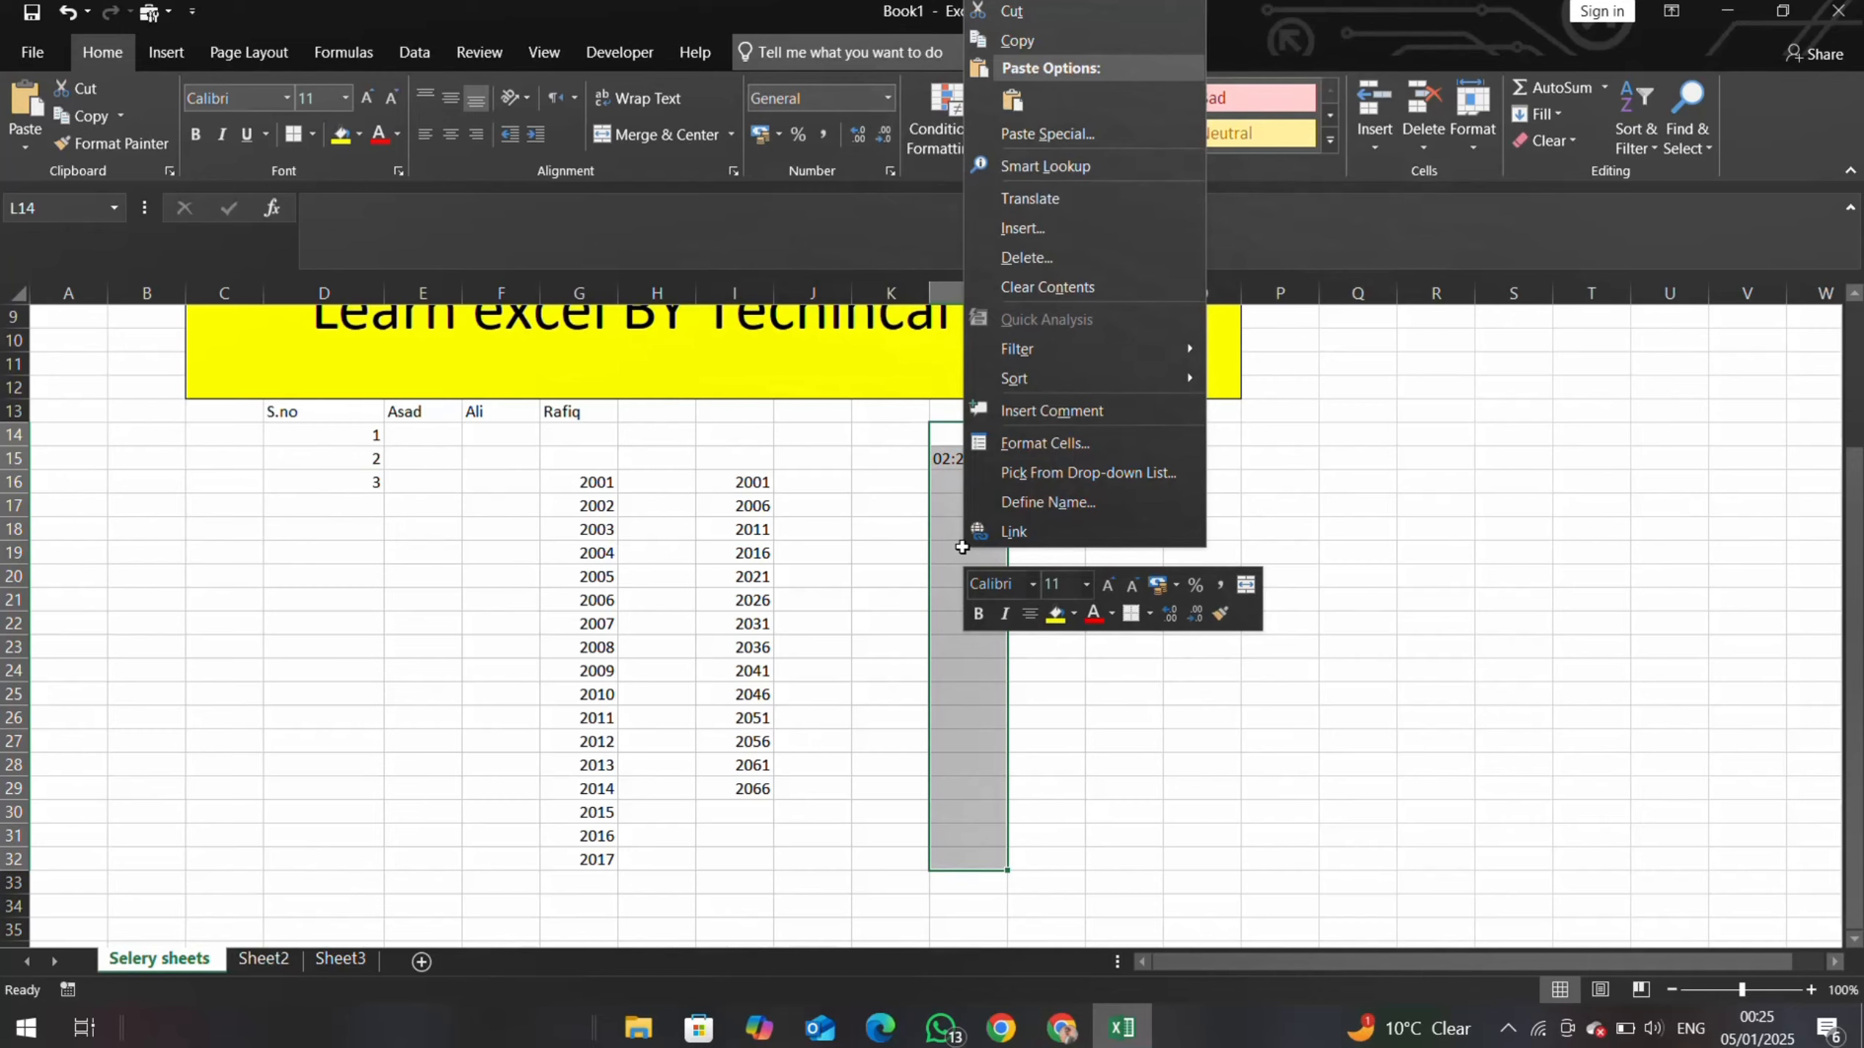
left_click(865, 572)
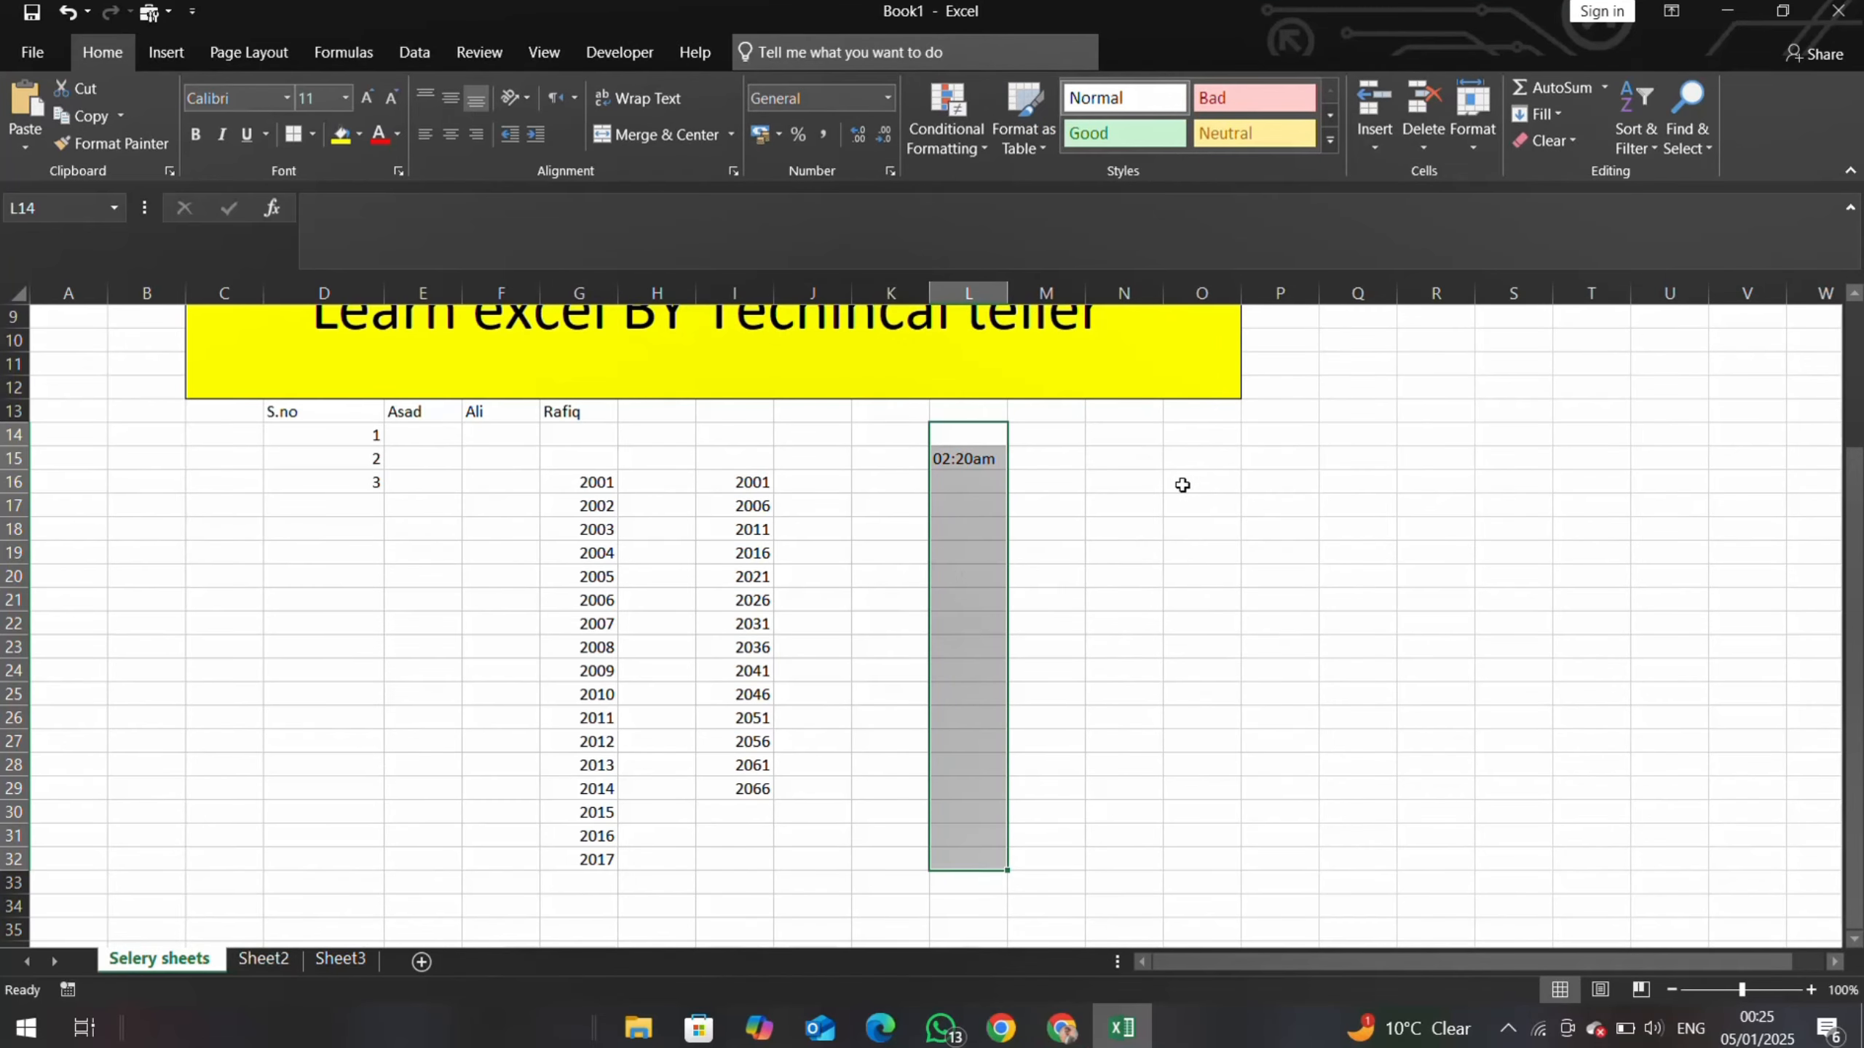
left_click(1182, 485)
- Format cells L14 to L30 as Time using the 01:30:55 PM type
left_click_drag(966, 439, 980, 817)
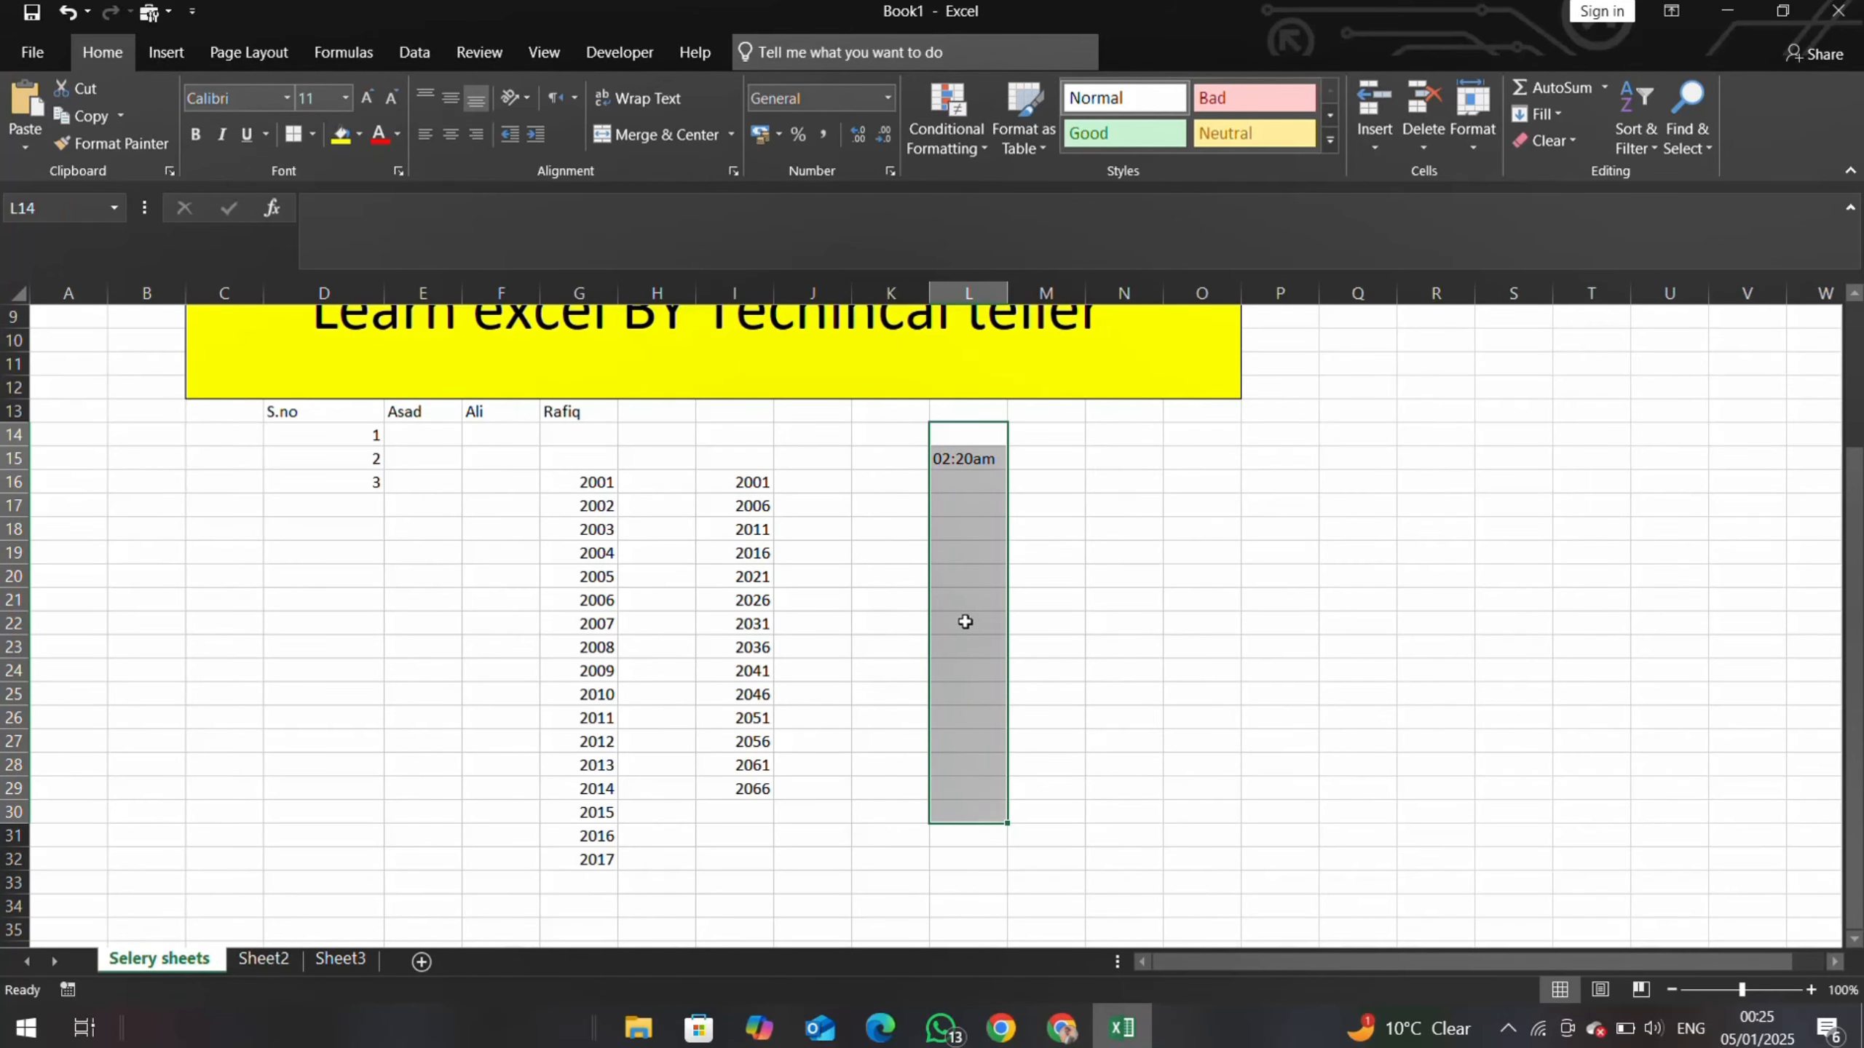
right_click(968, 610)
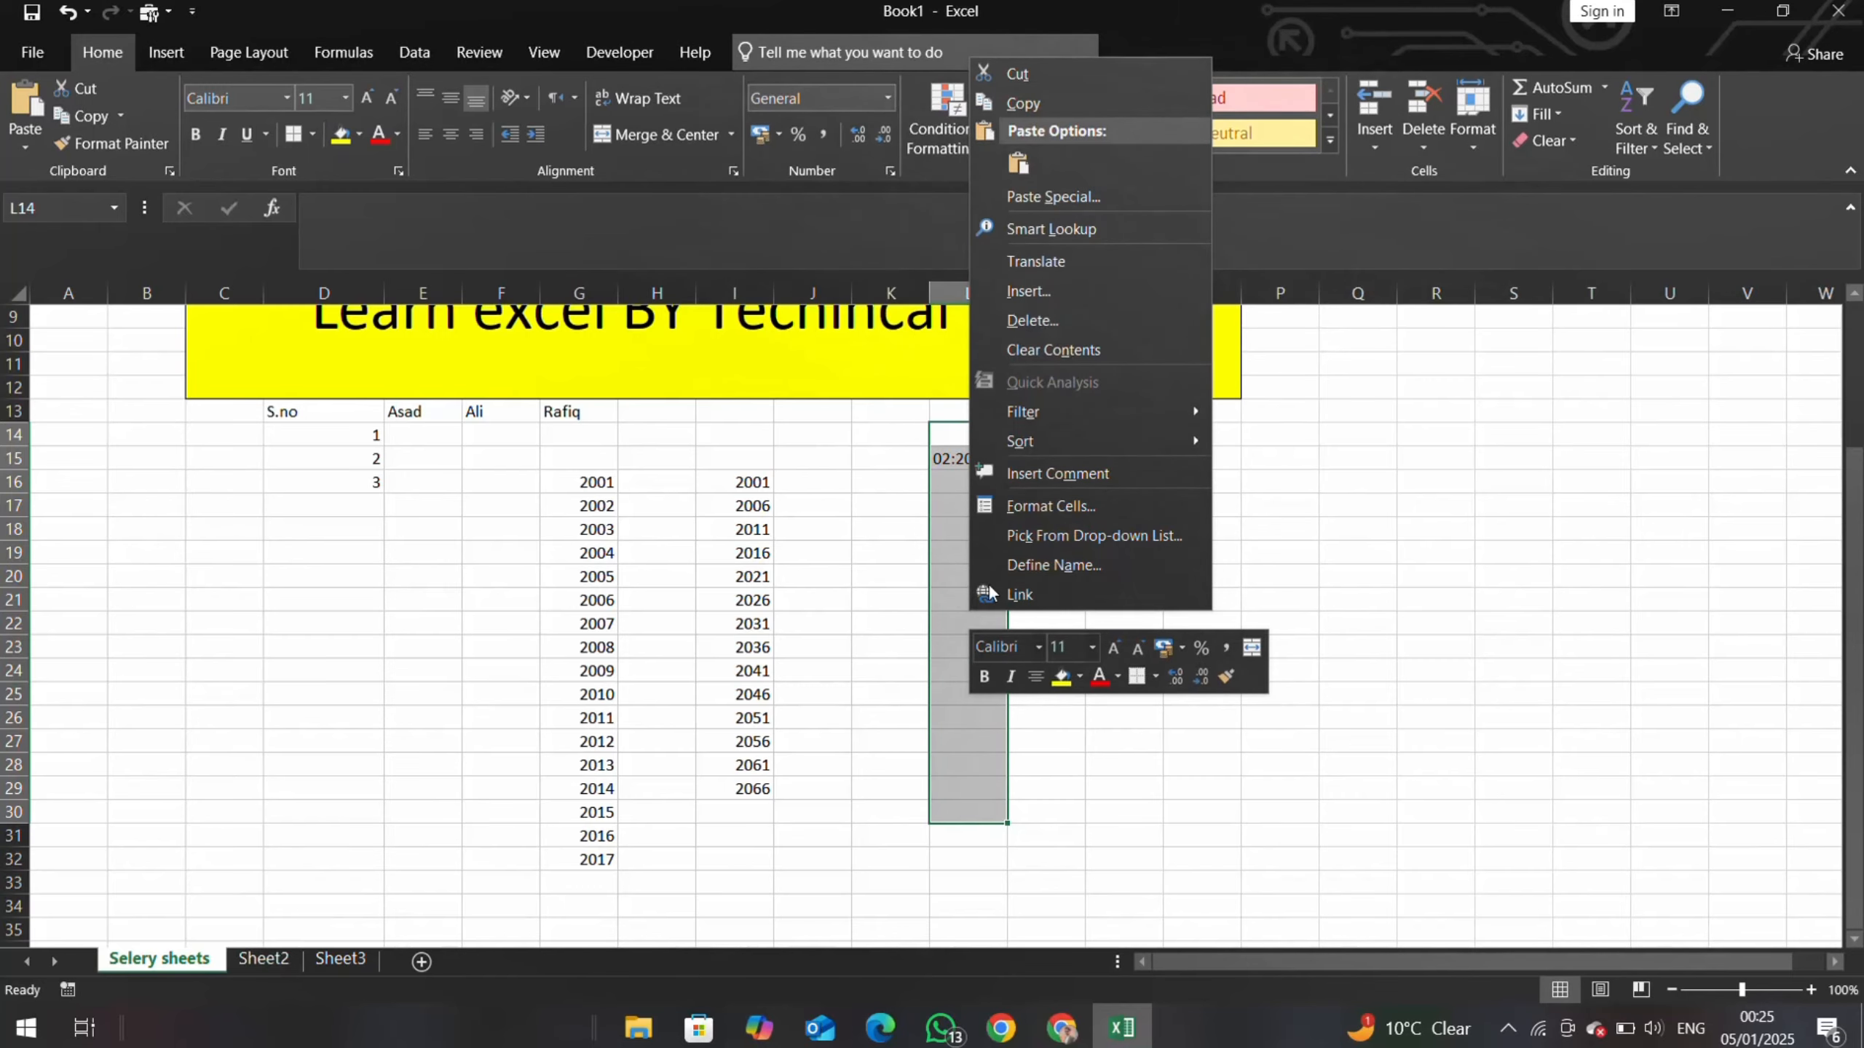
left_click(1015, 508)
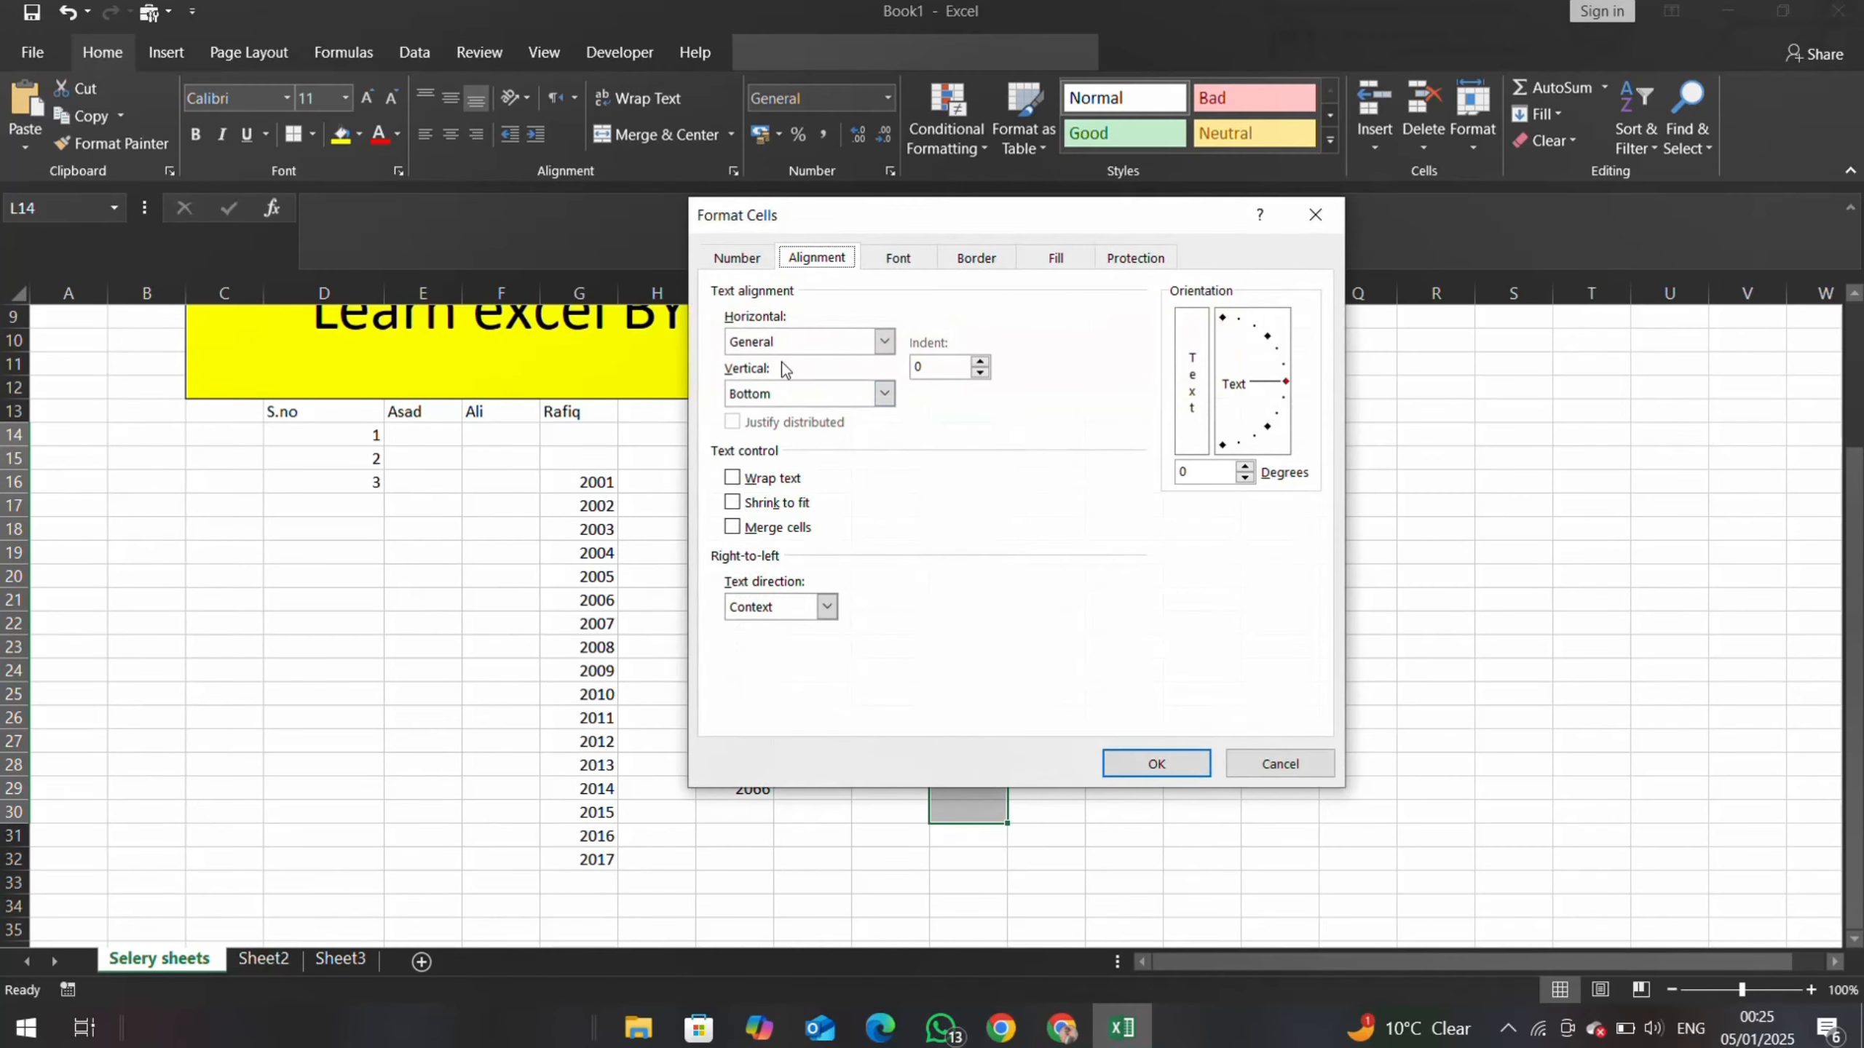
left_click(738, 262)
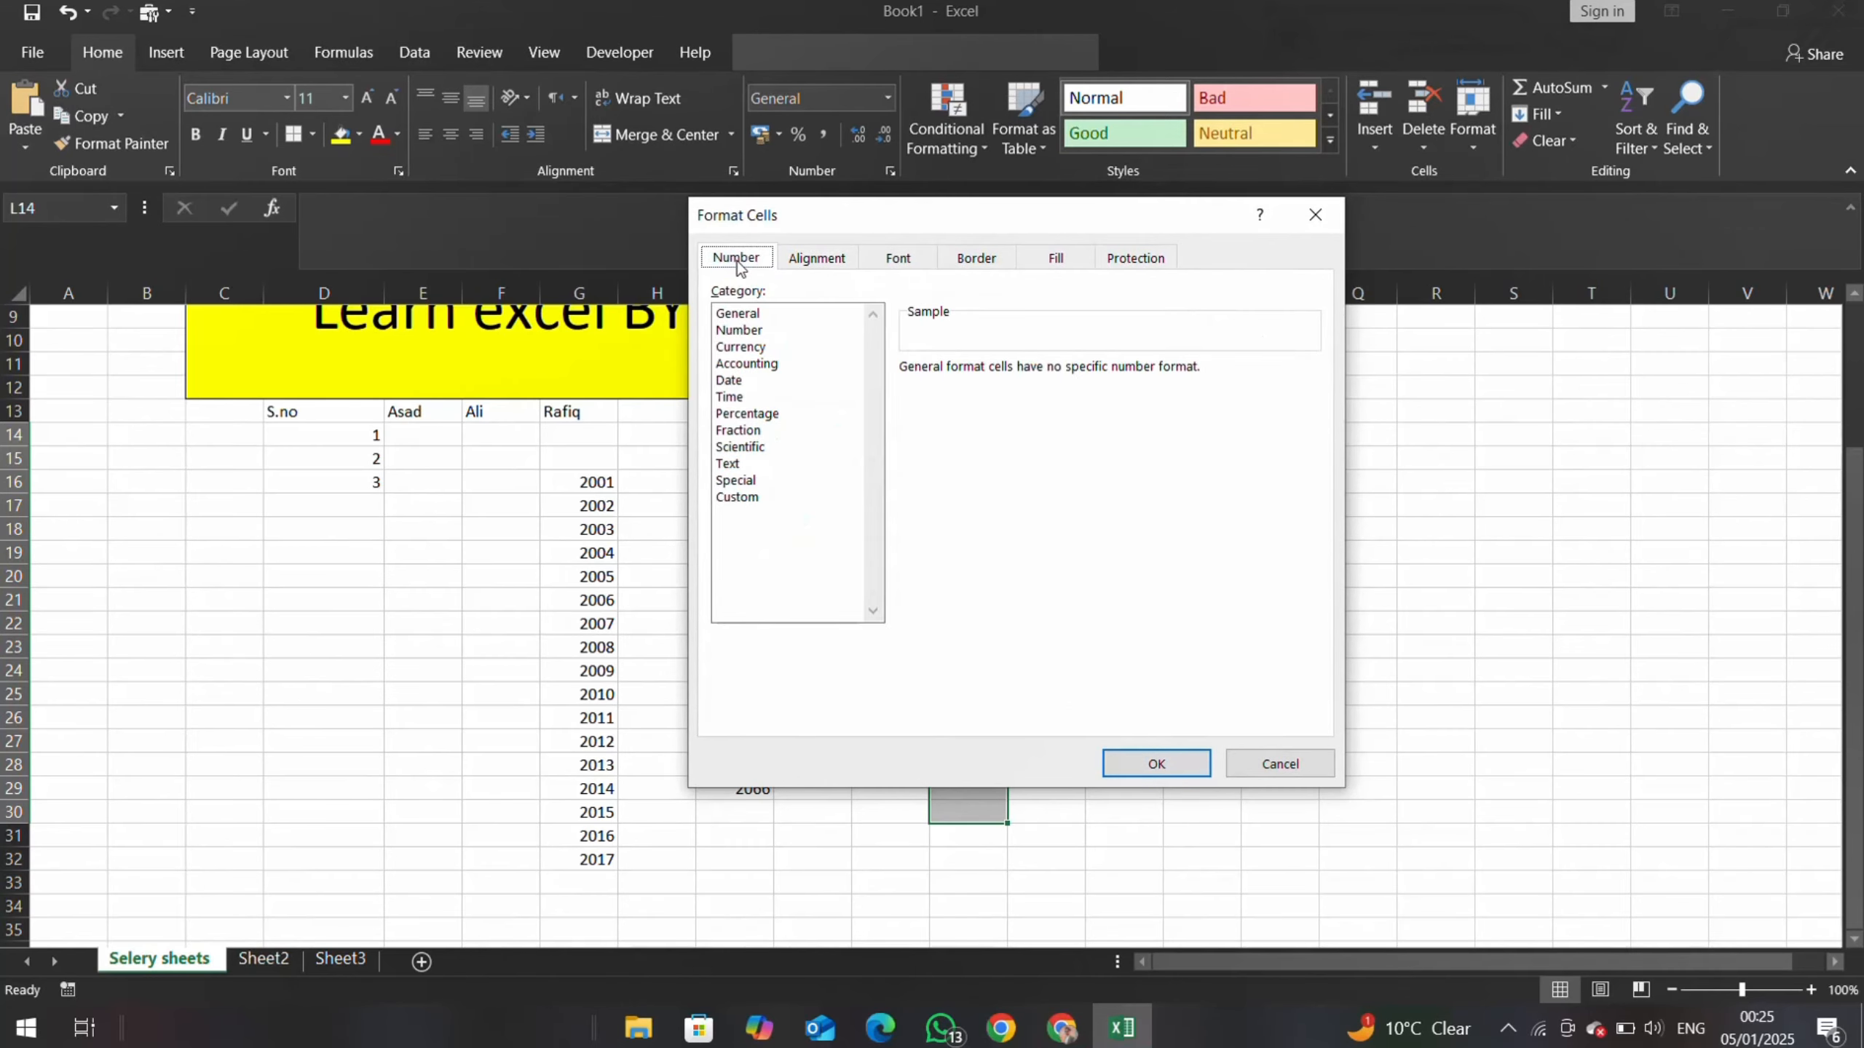
left_click(741, 401)
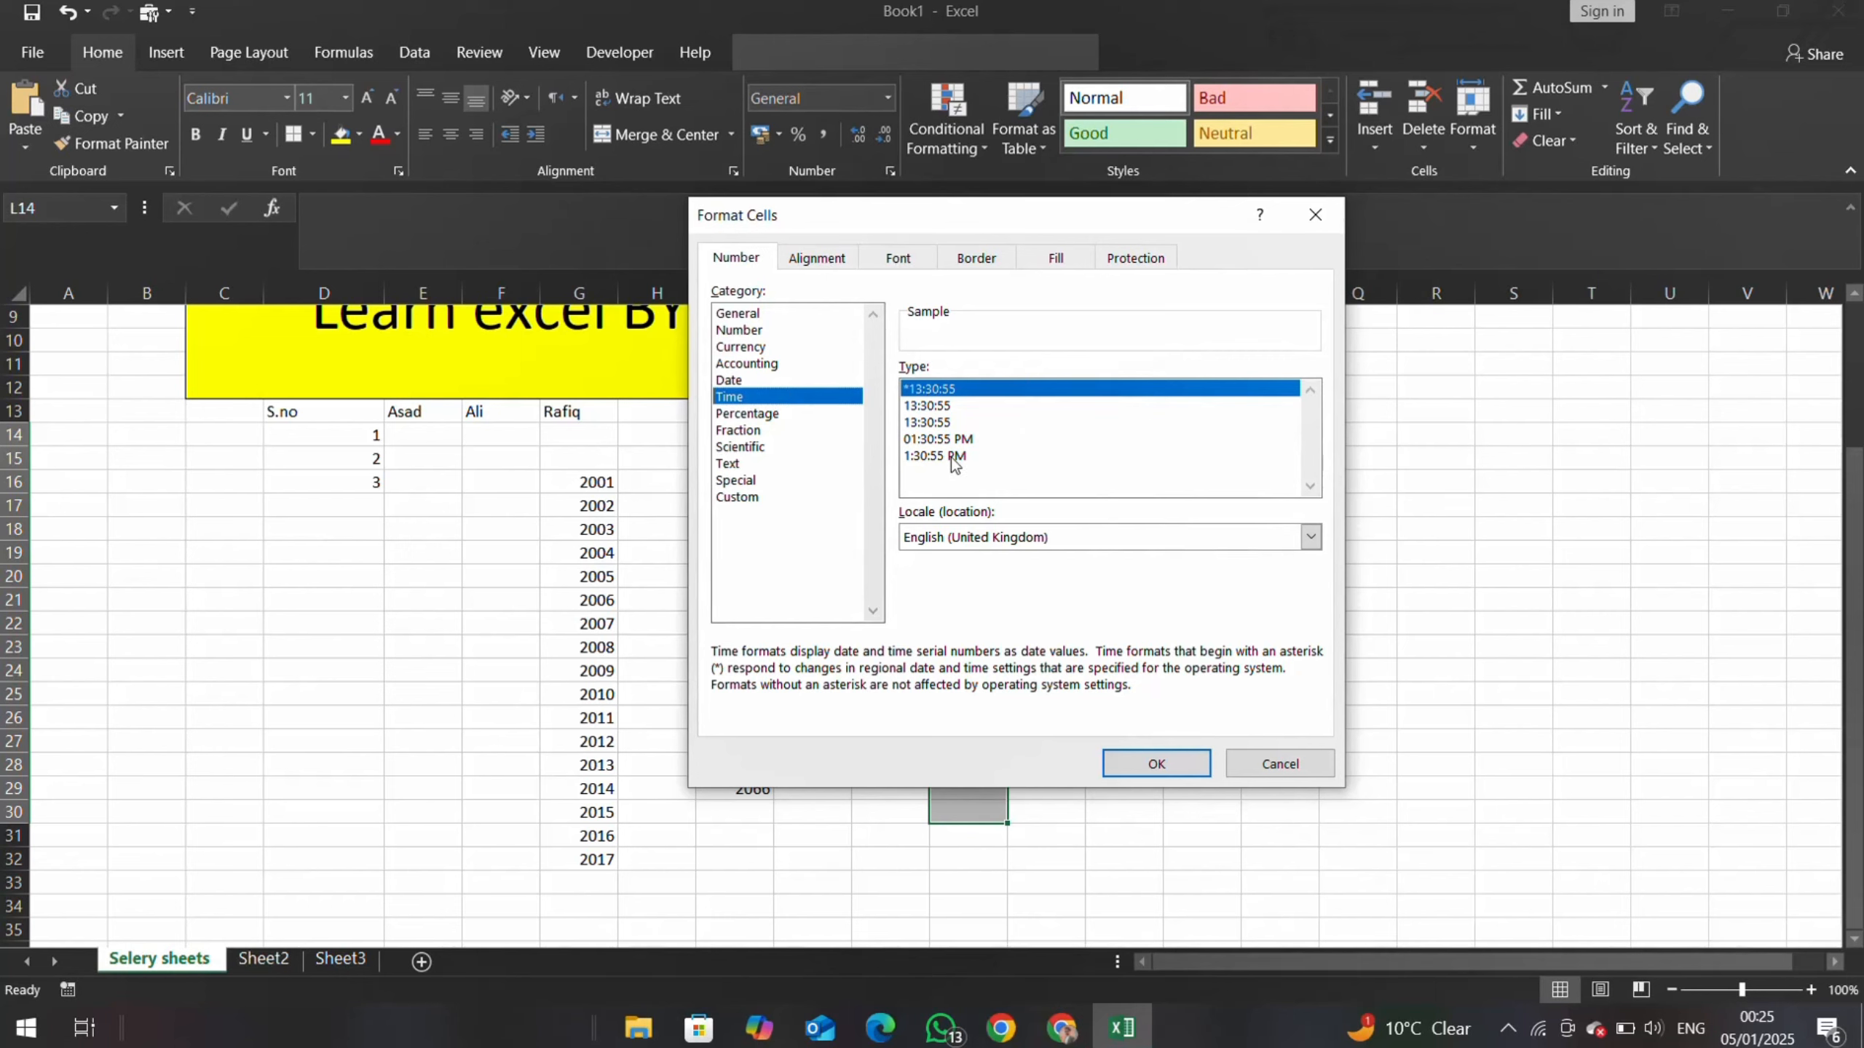
left_click(934, 440)
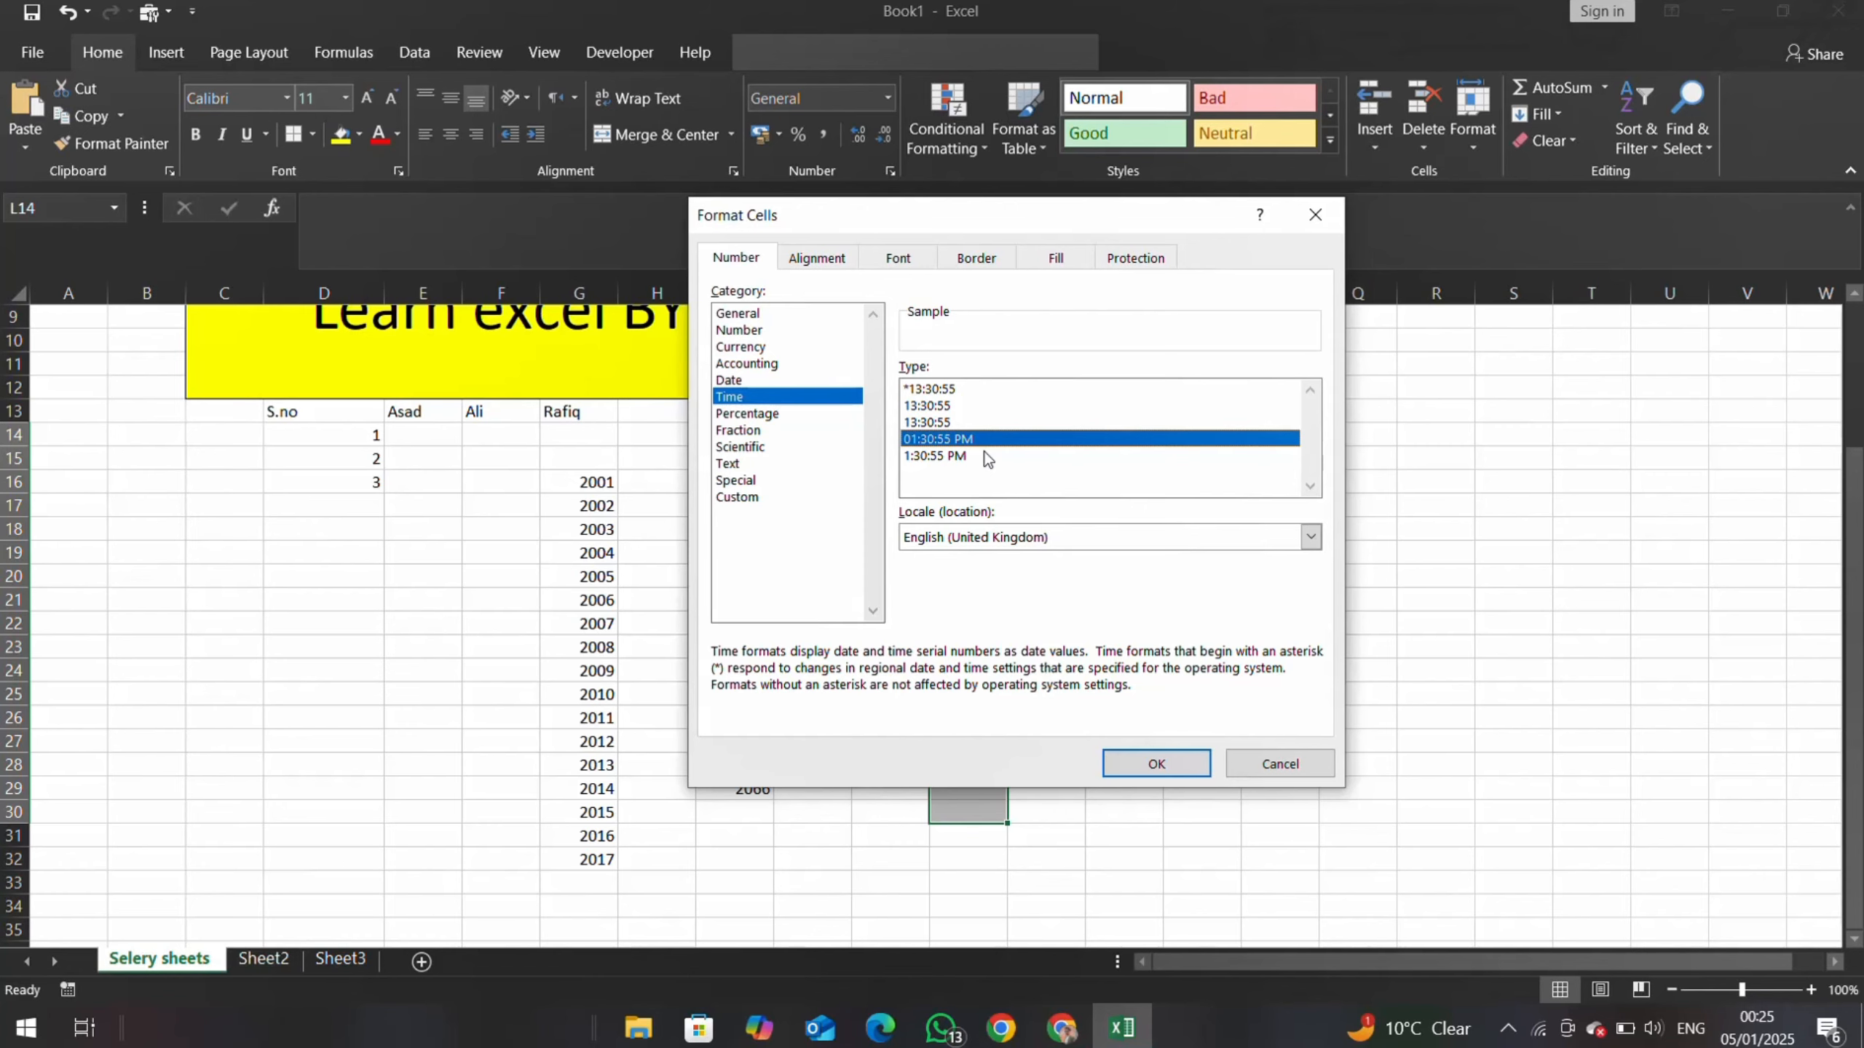
left_click(1156, 764)
left_click(1209, 595)
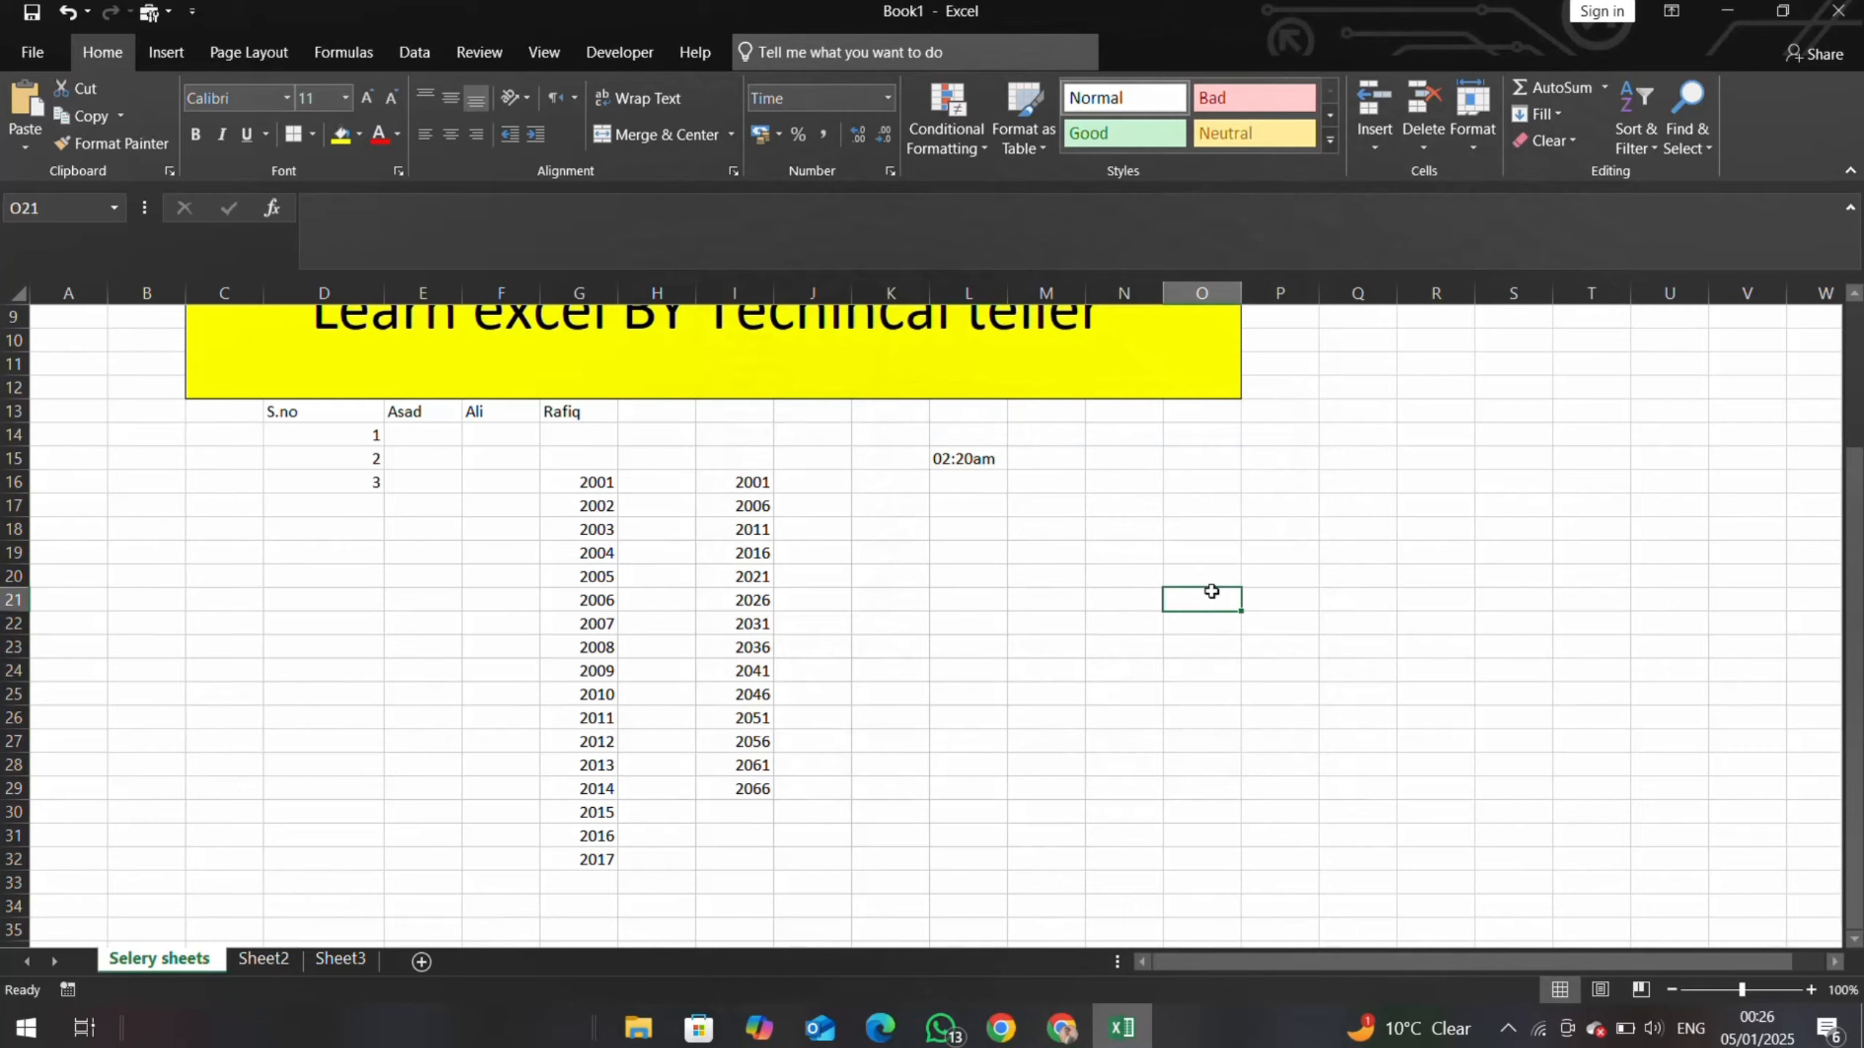
left_click(998, 623)
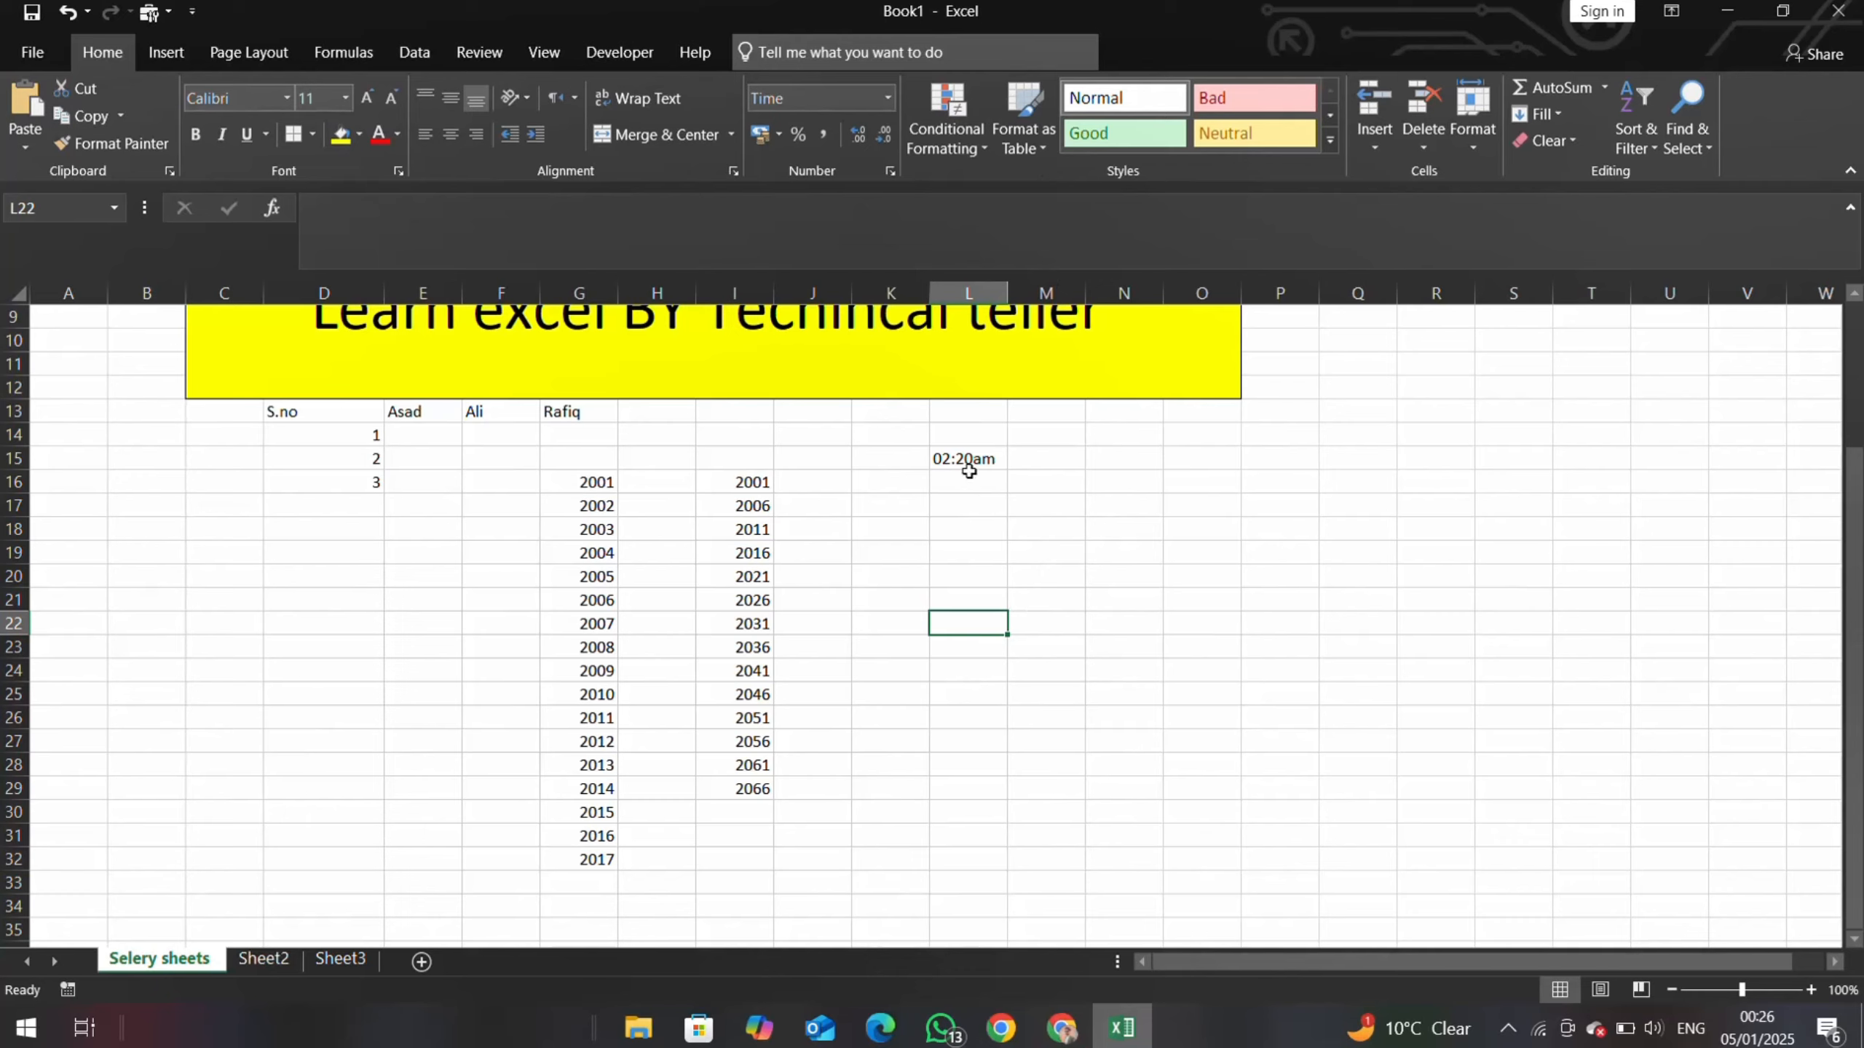
left_click_drag(968, 470, 967, 755)
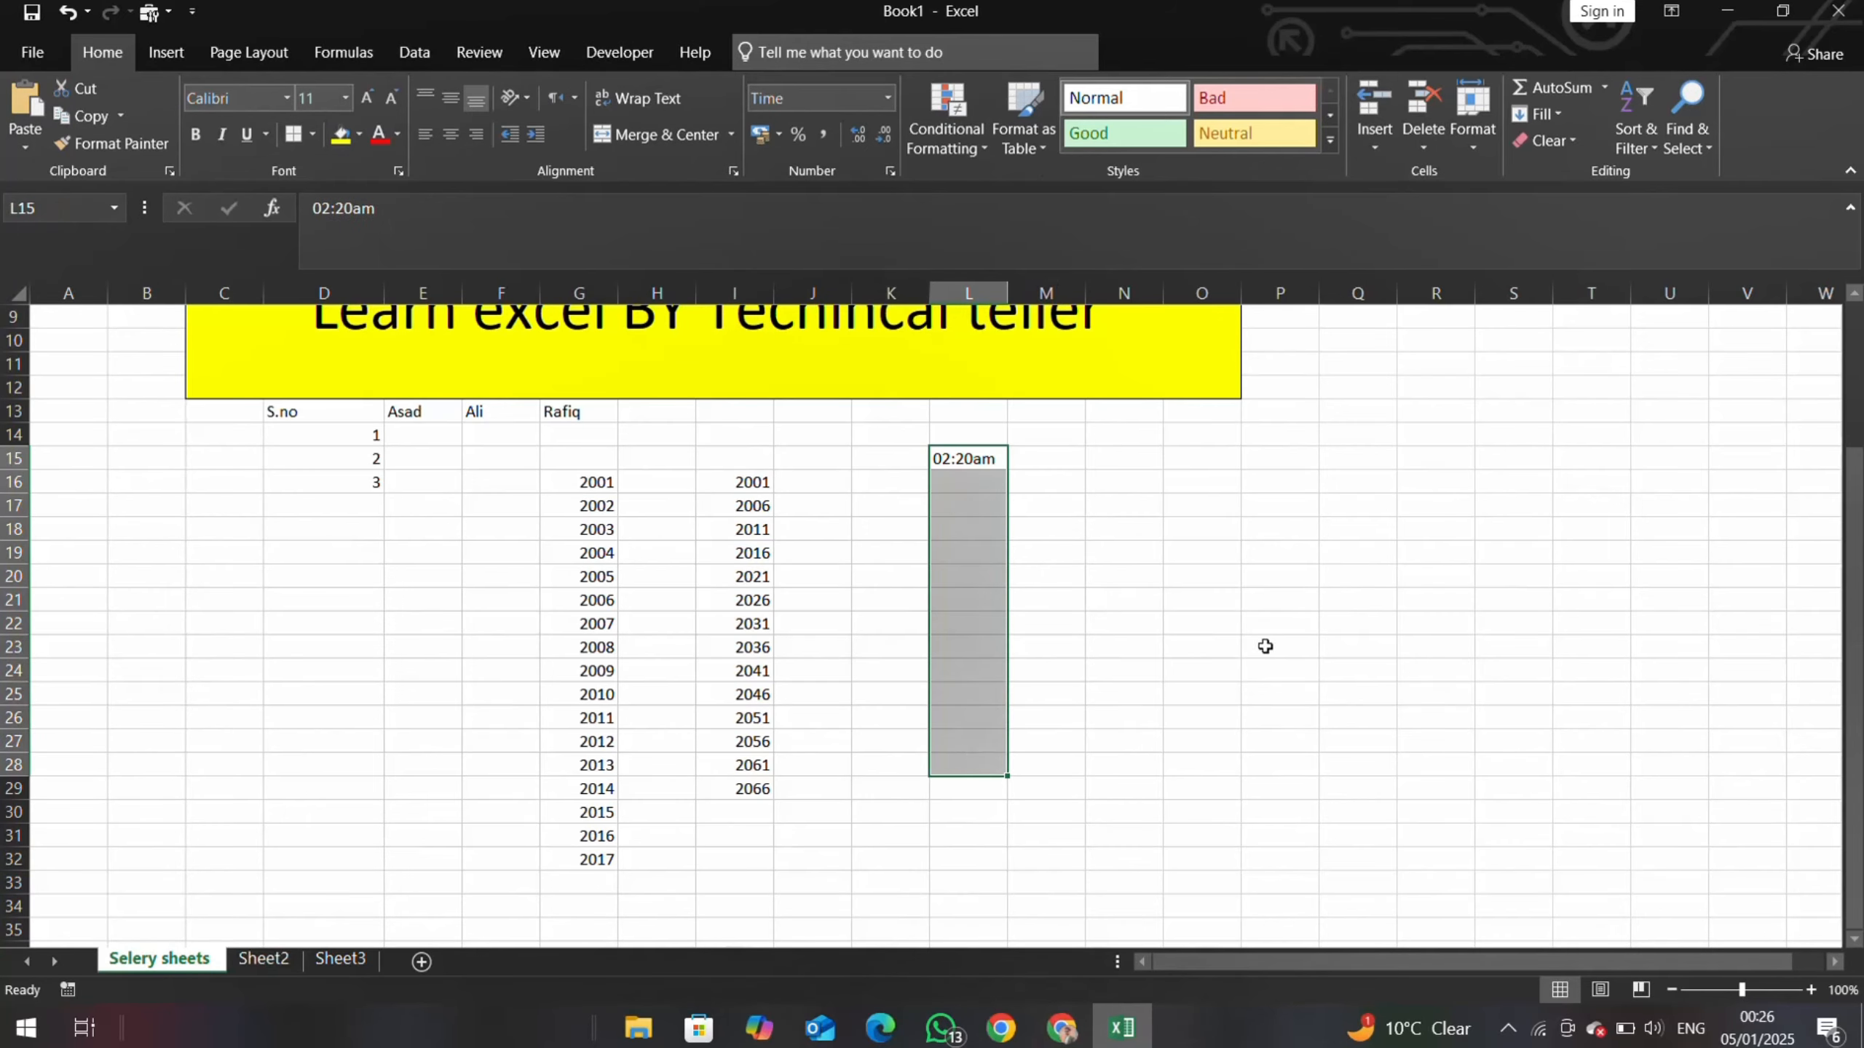
left_click(1335, 638)
- Enter the time 02:30 in cell L17 and fill the series down to cell L20
left_click(963, 505)
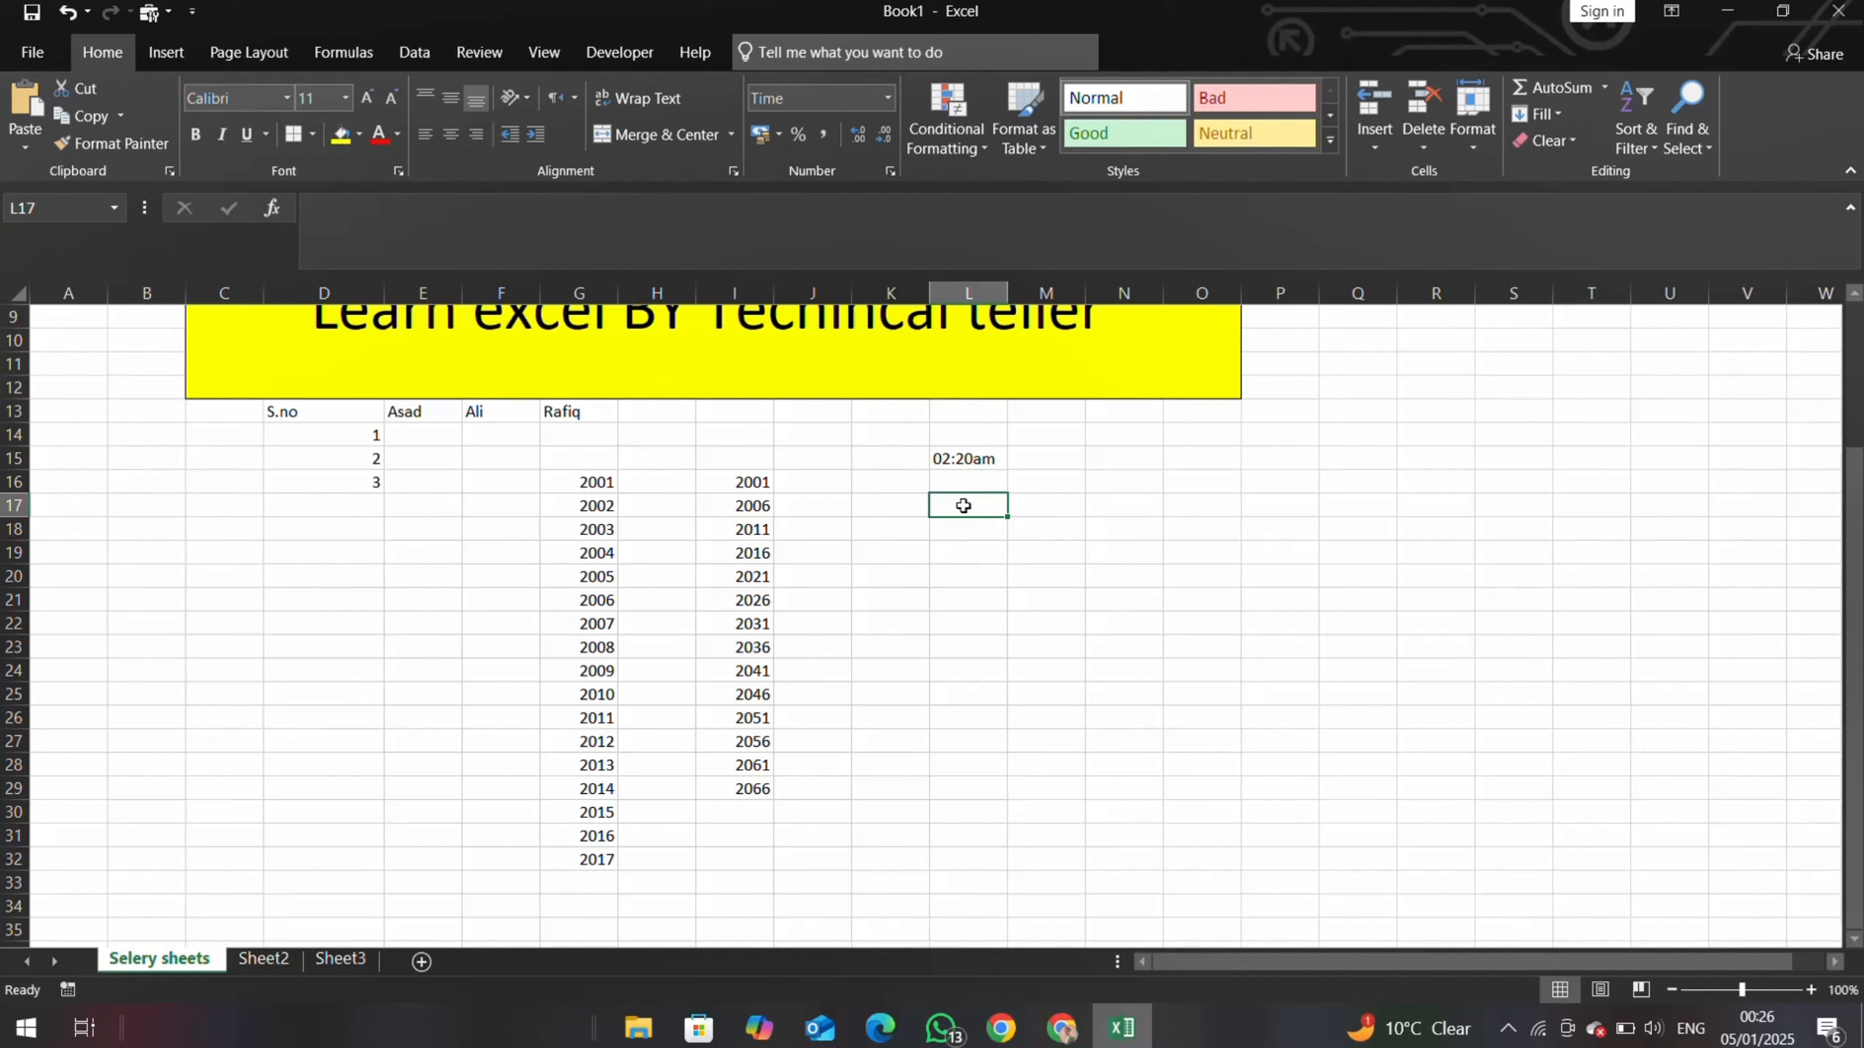
type("0")
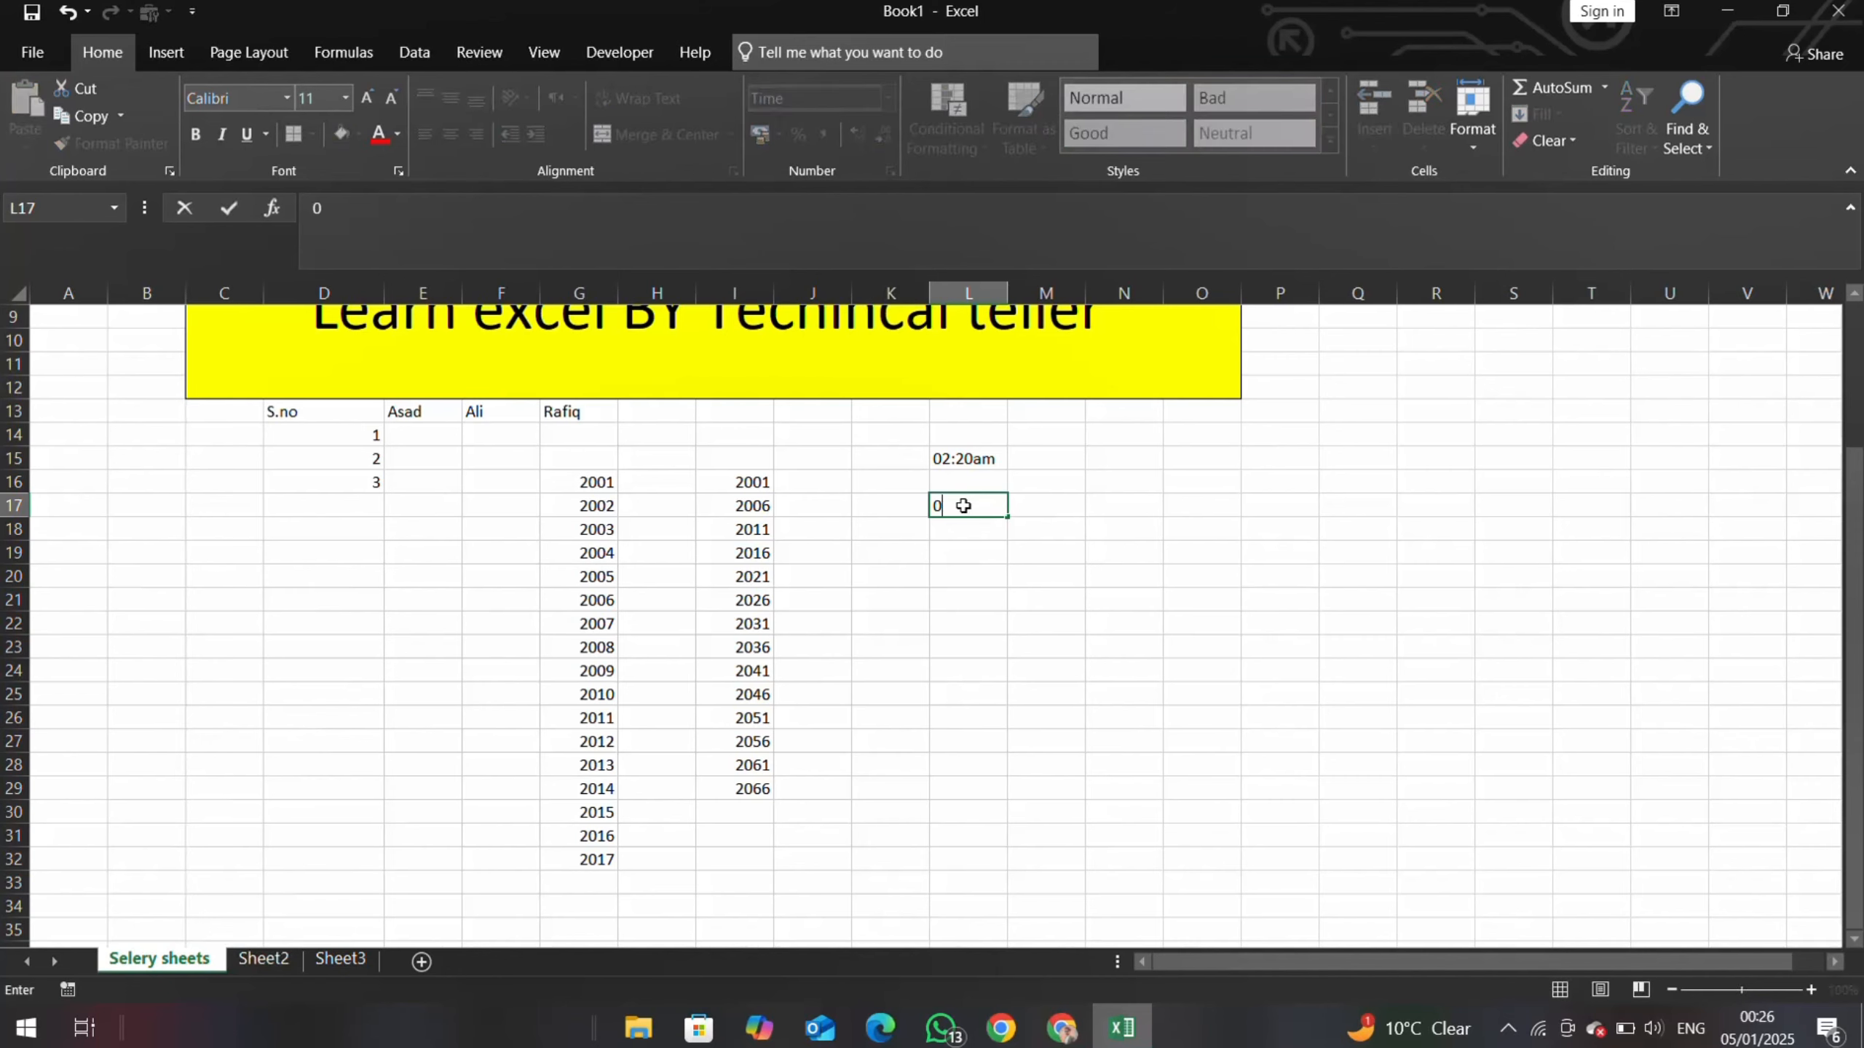
type("2:30")
key("Return")
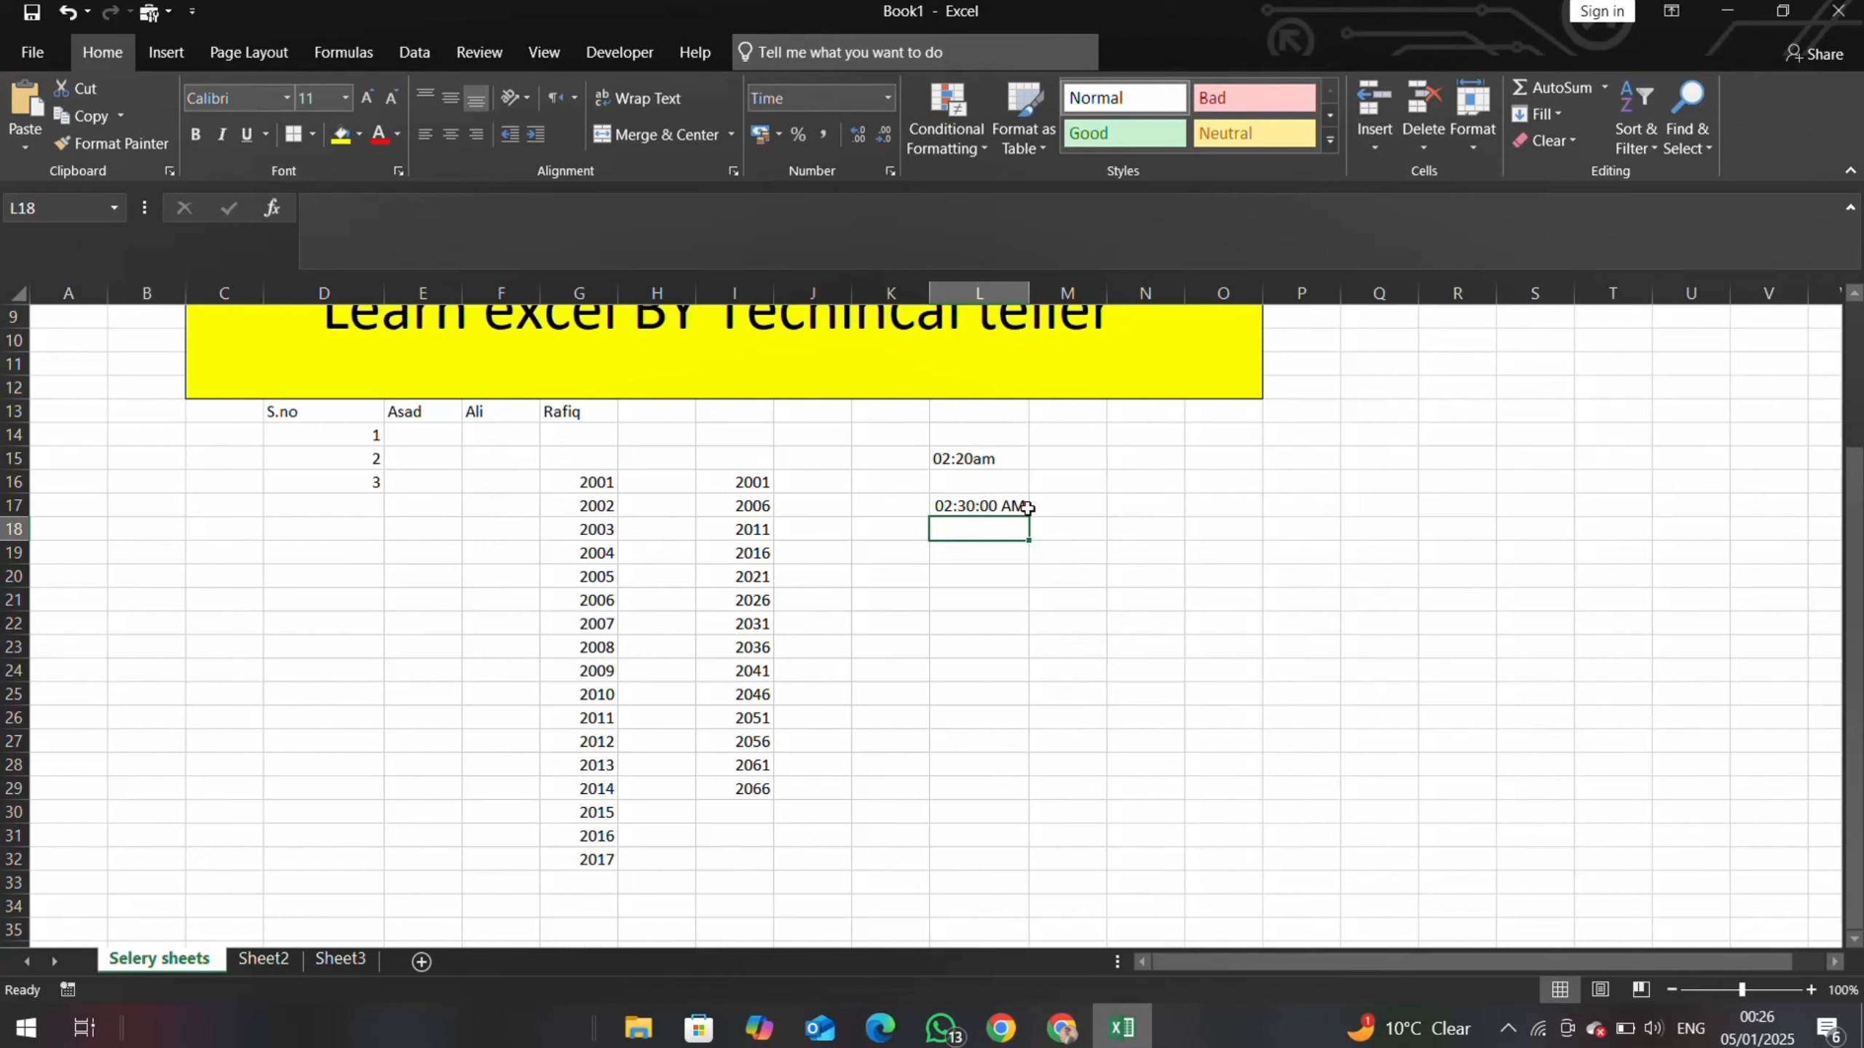
left_click(1010, 504)
left_click_drag(1029, 516, 1027, 580)
- Enter the numbers 20000, 6000 and 787878 in cells N17 to N19
left_click(1170, 502)
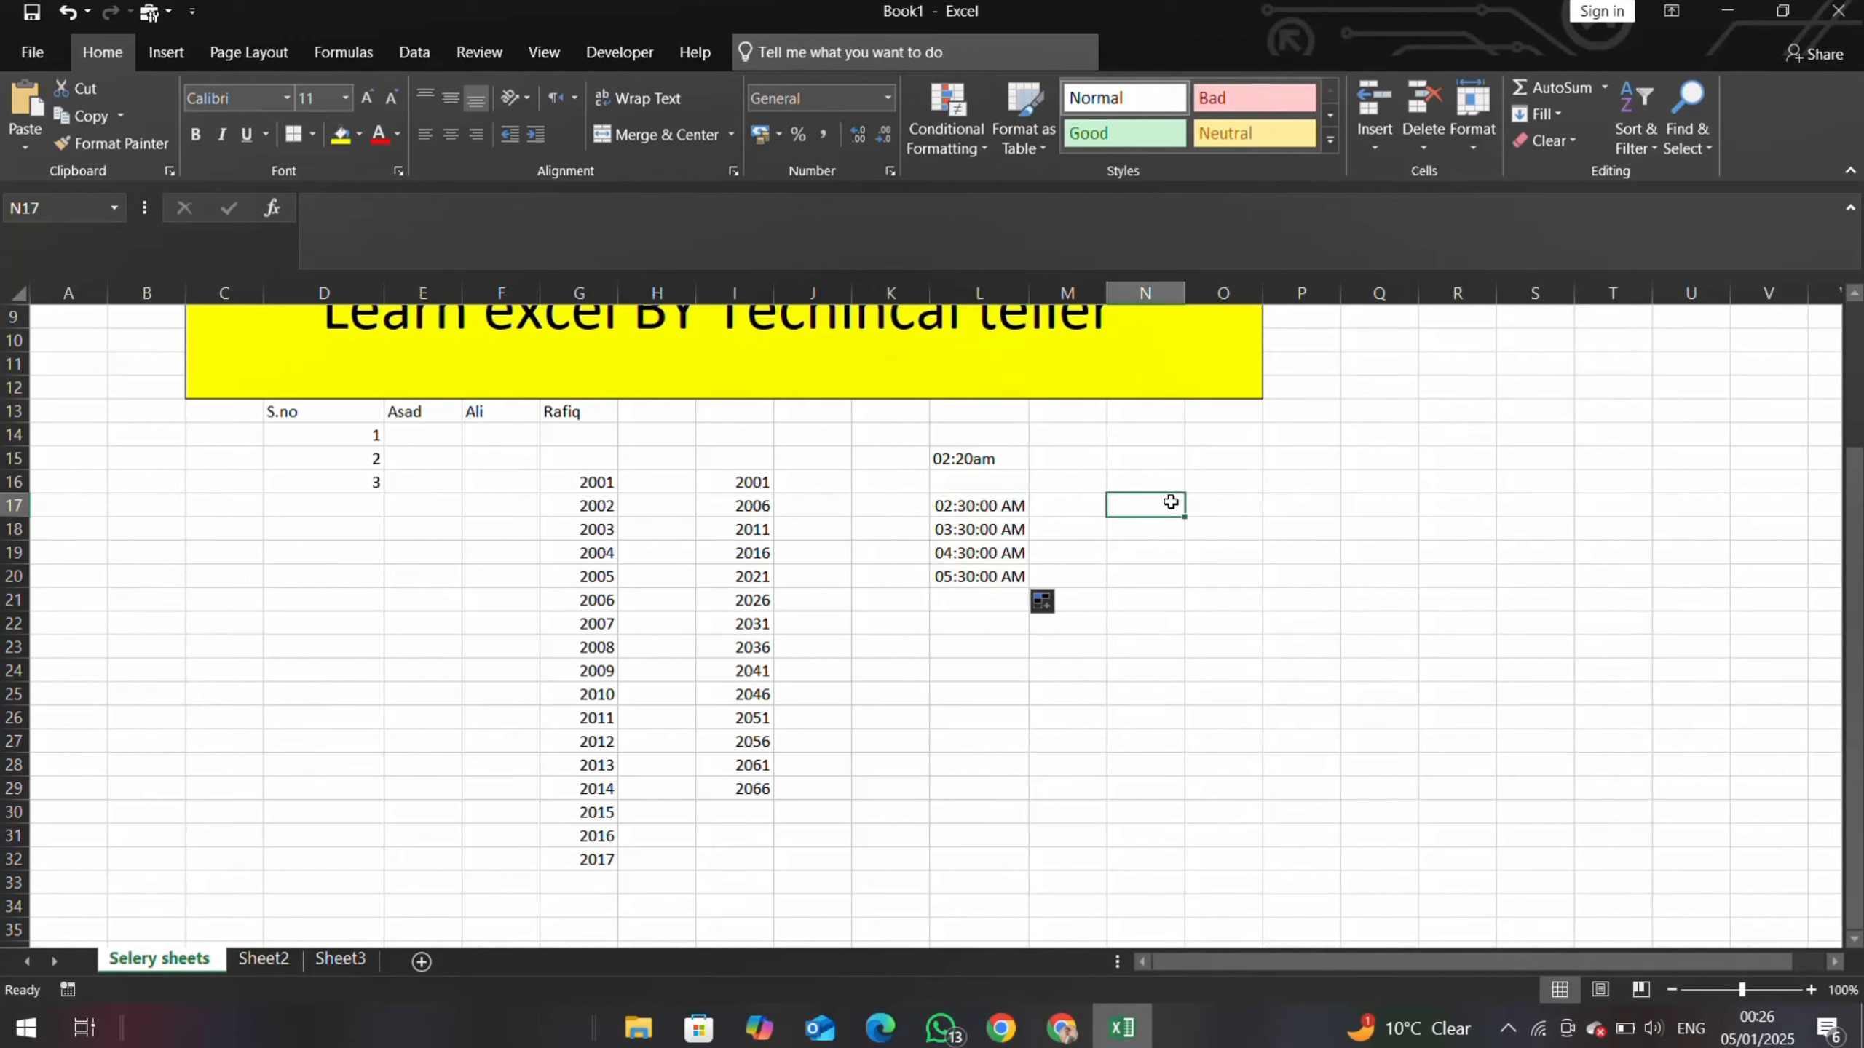
type("20000")
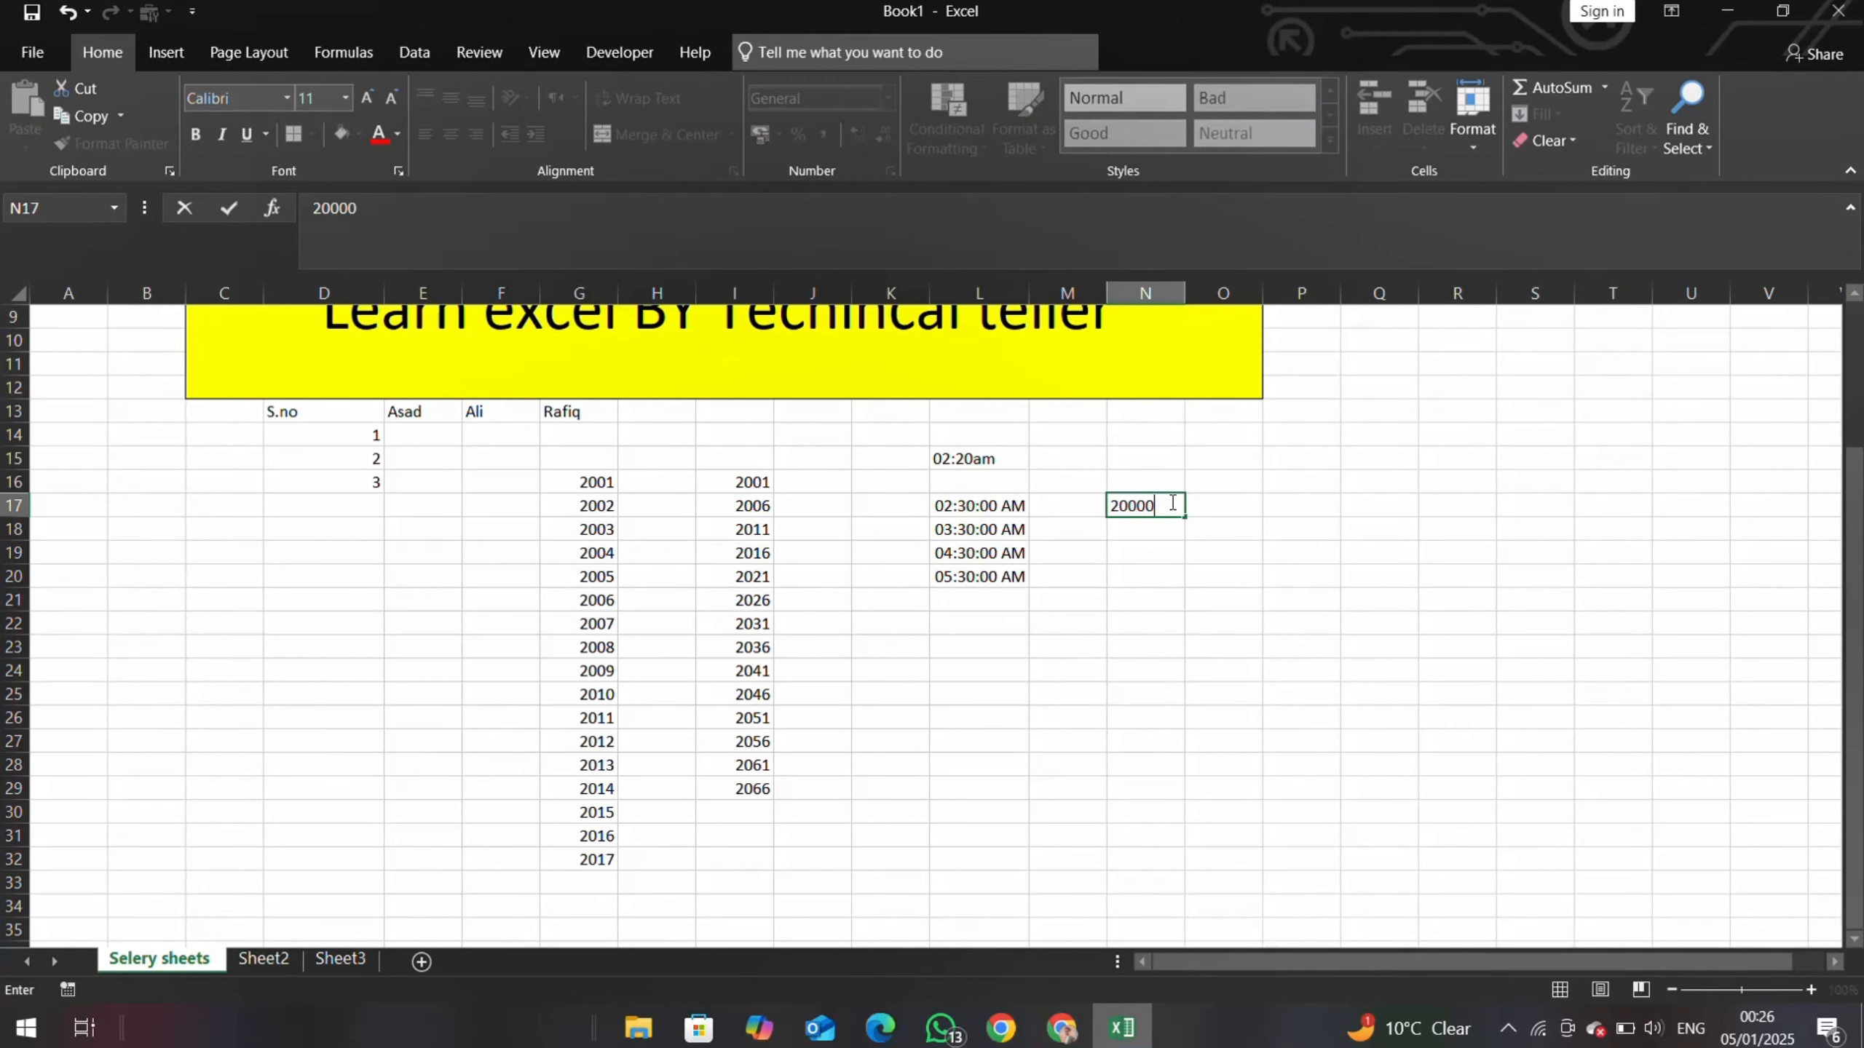
left_click(1156, 526)
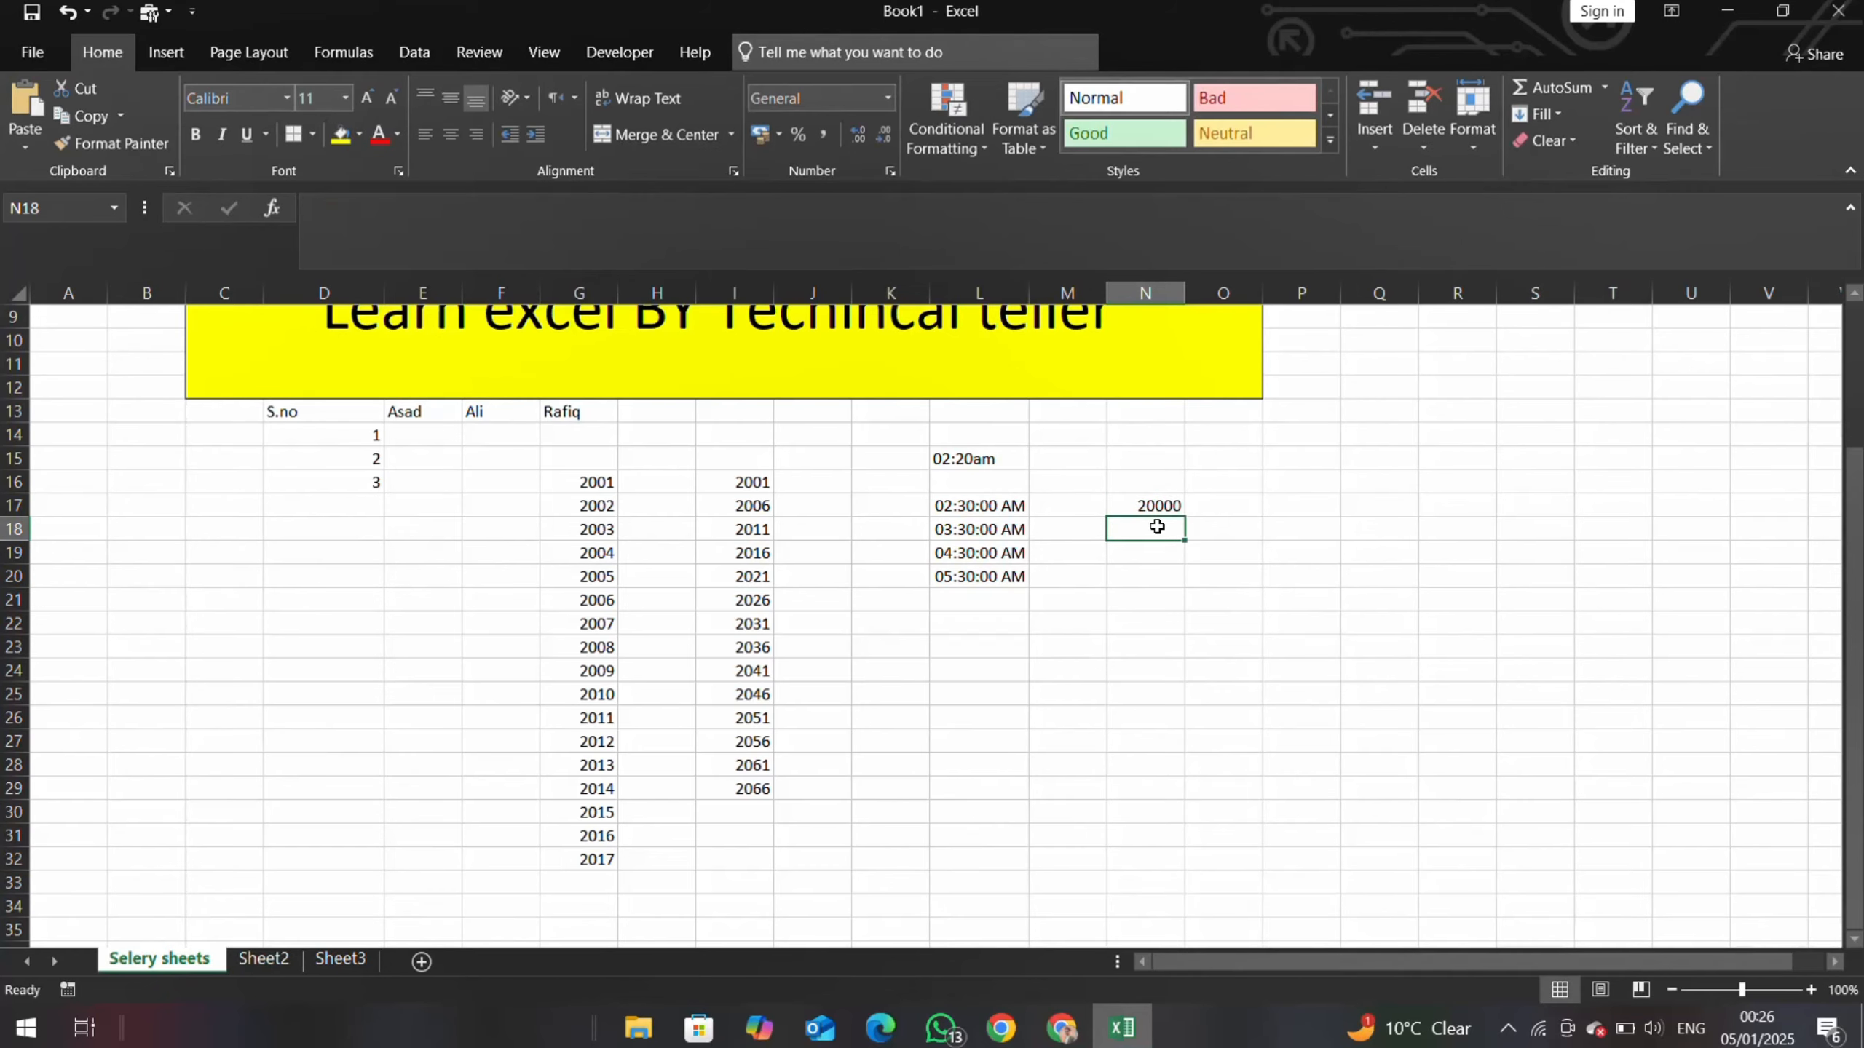
type("300000")
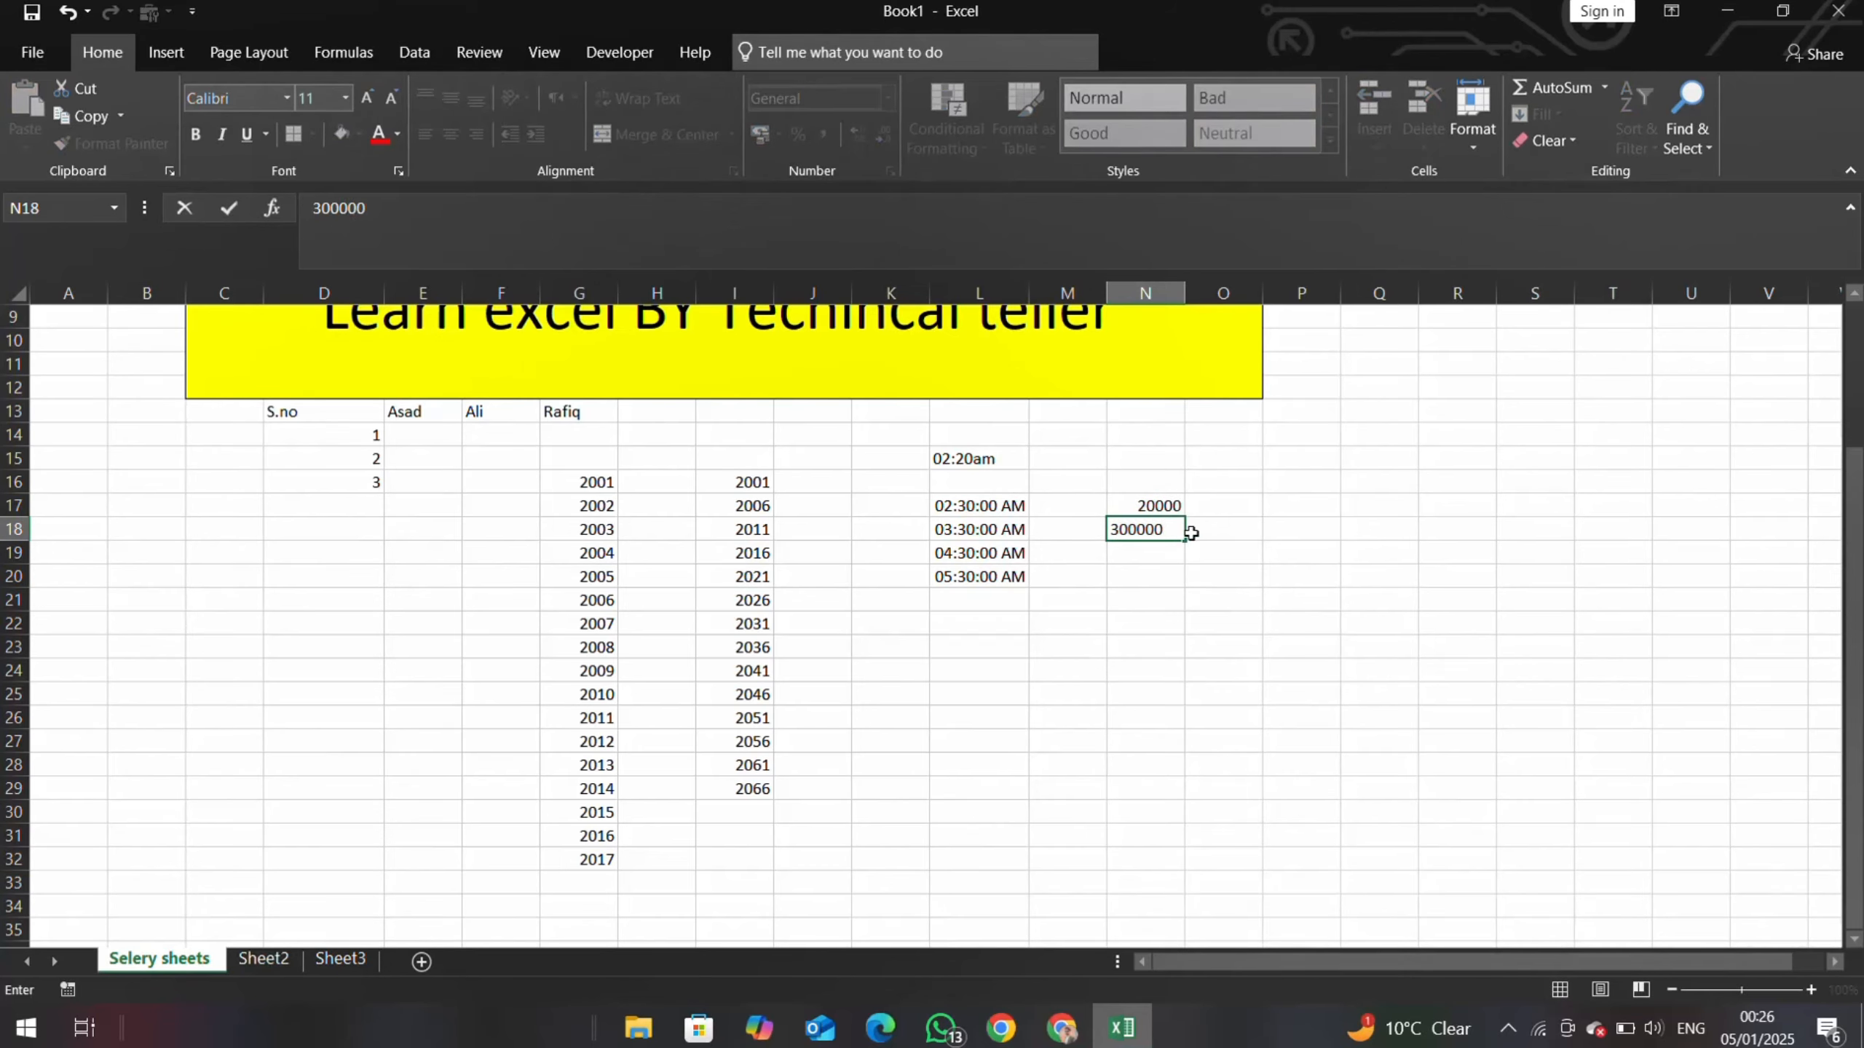
key("BackSpace")
key("BackSpace")
key("BackSpace")
key("BackSpace")
key("BackSpace")
key("BackSpace")
type("6000")
left_click(1140, 547)
type("787")
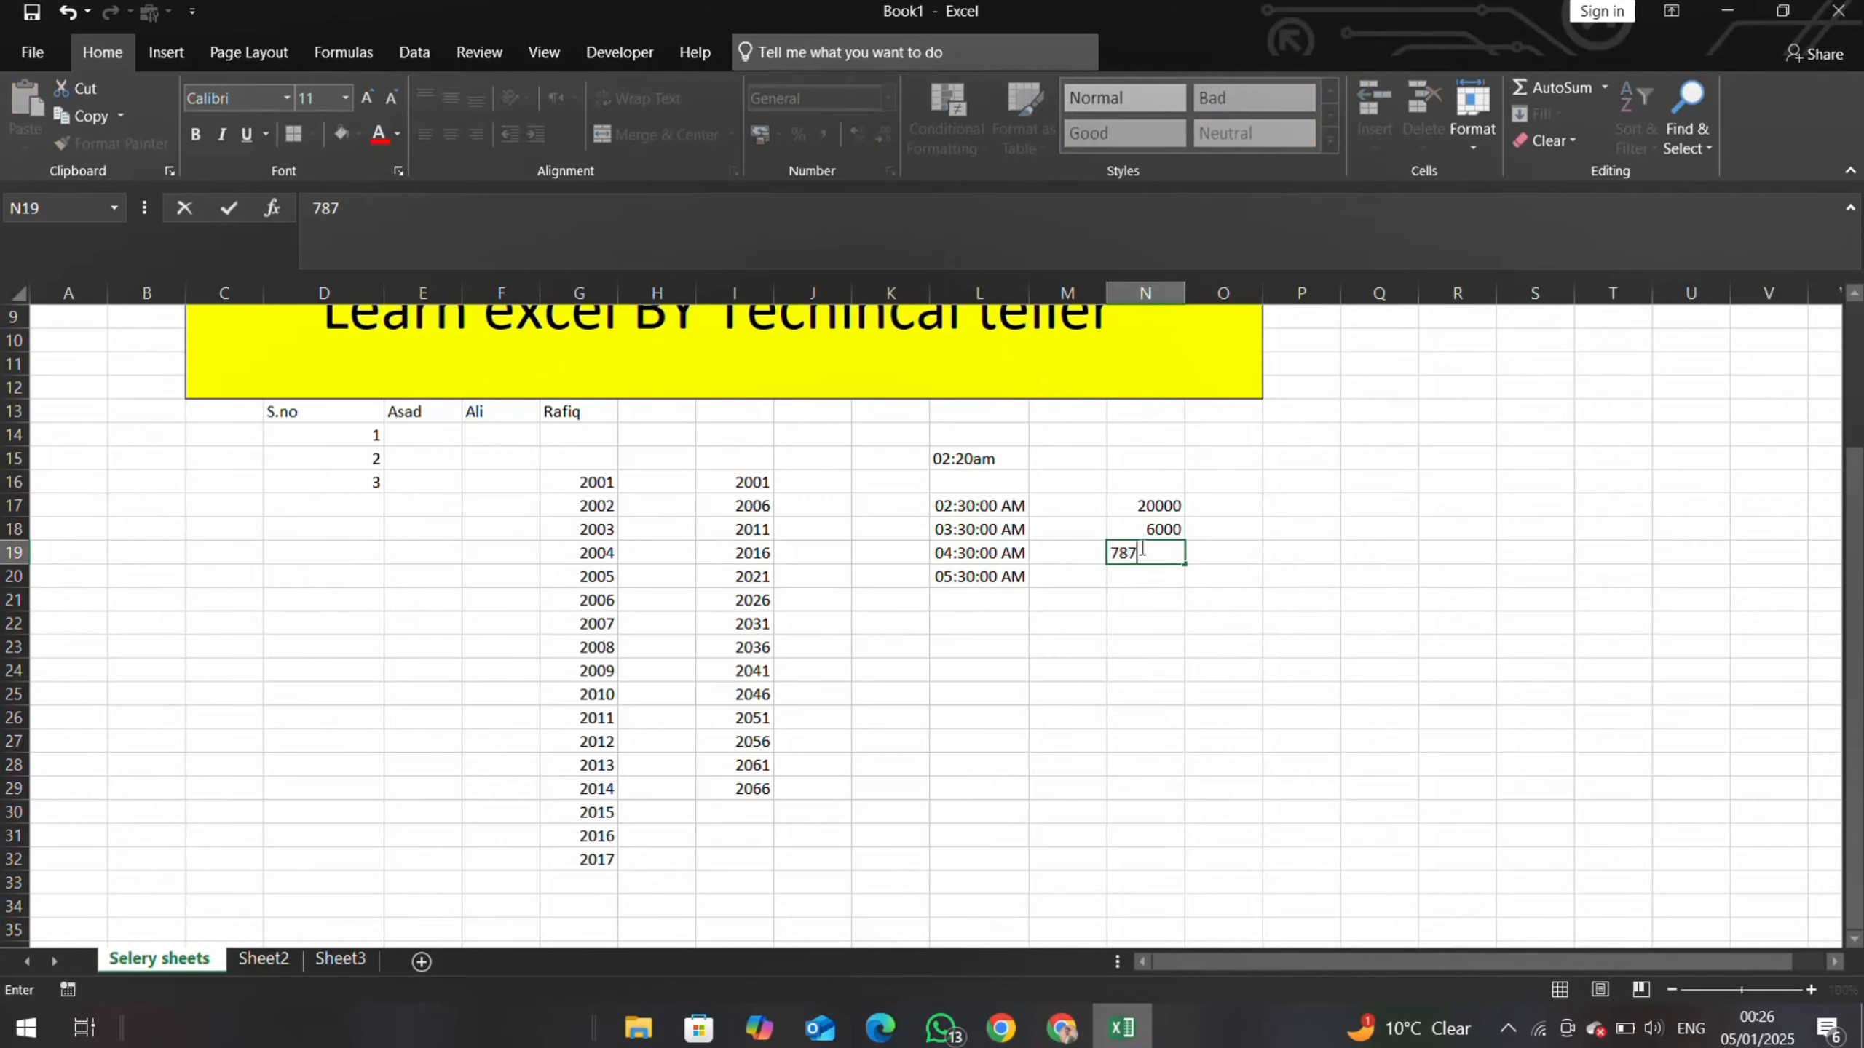
type("878")
left_click(1253, 562)
- Apply the Number format to cells N17 to N30
left_click_drag(1148, 500, 1157, 818)
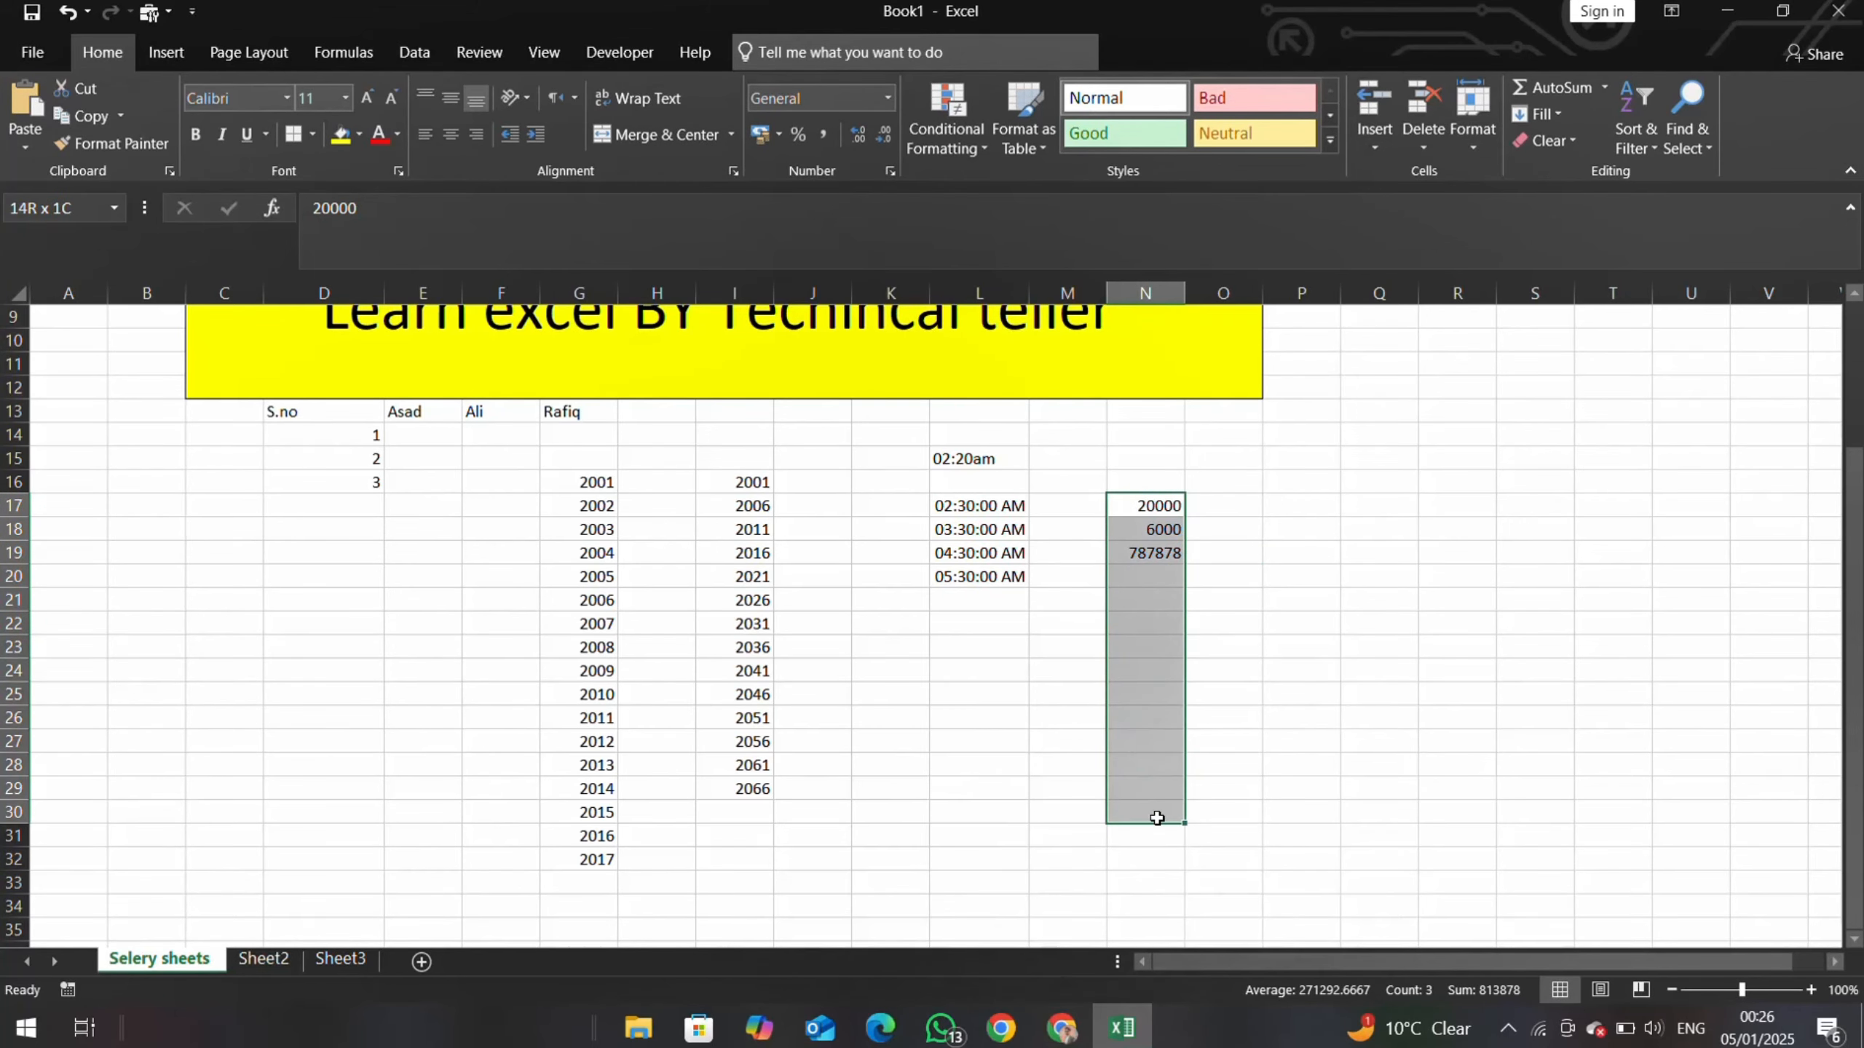
left_click(888, 99)
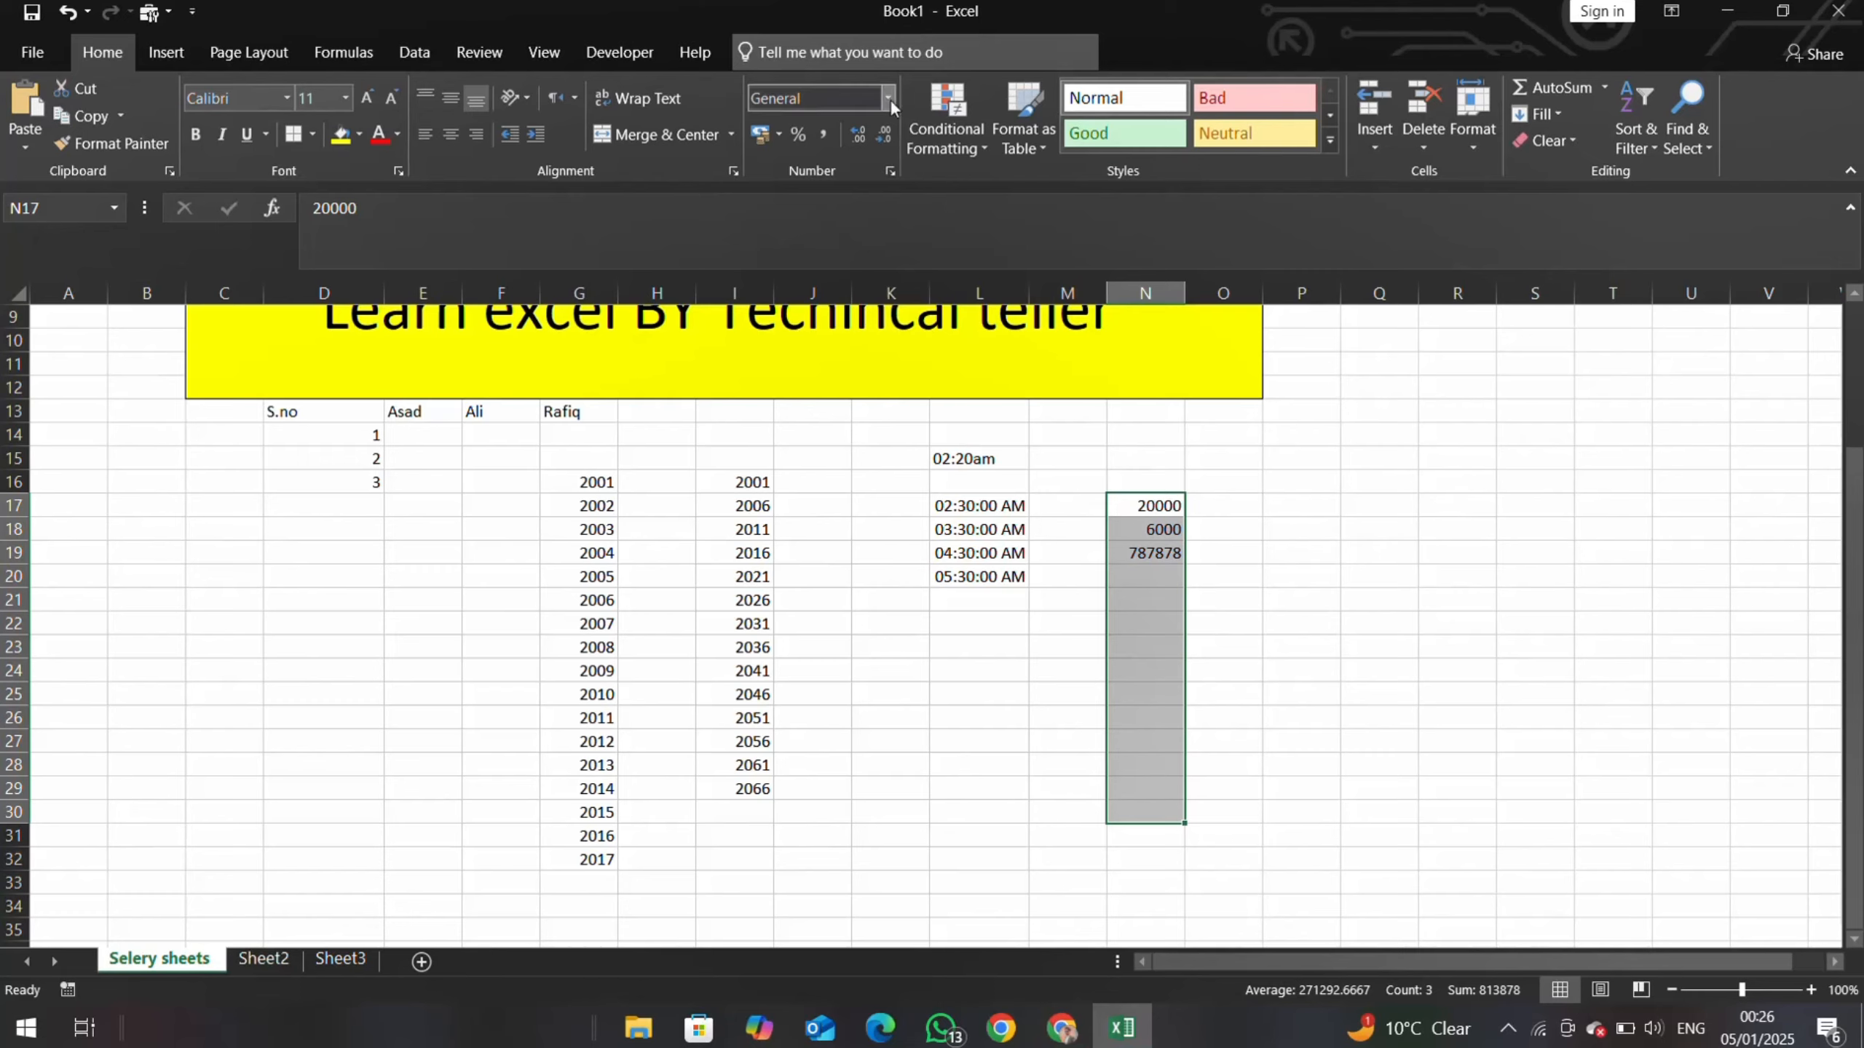
left_click(849, 185)
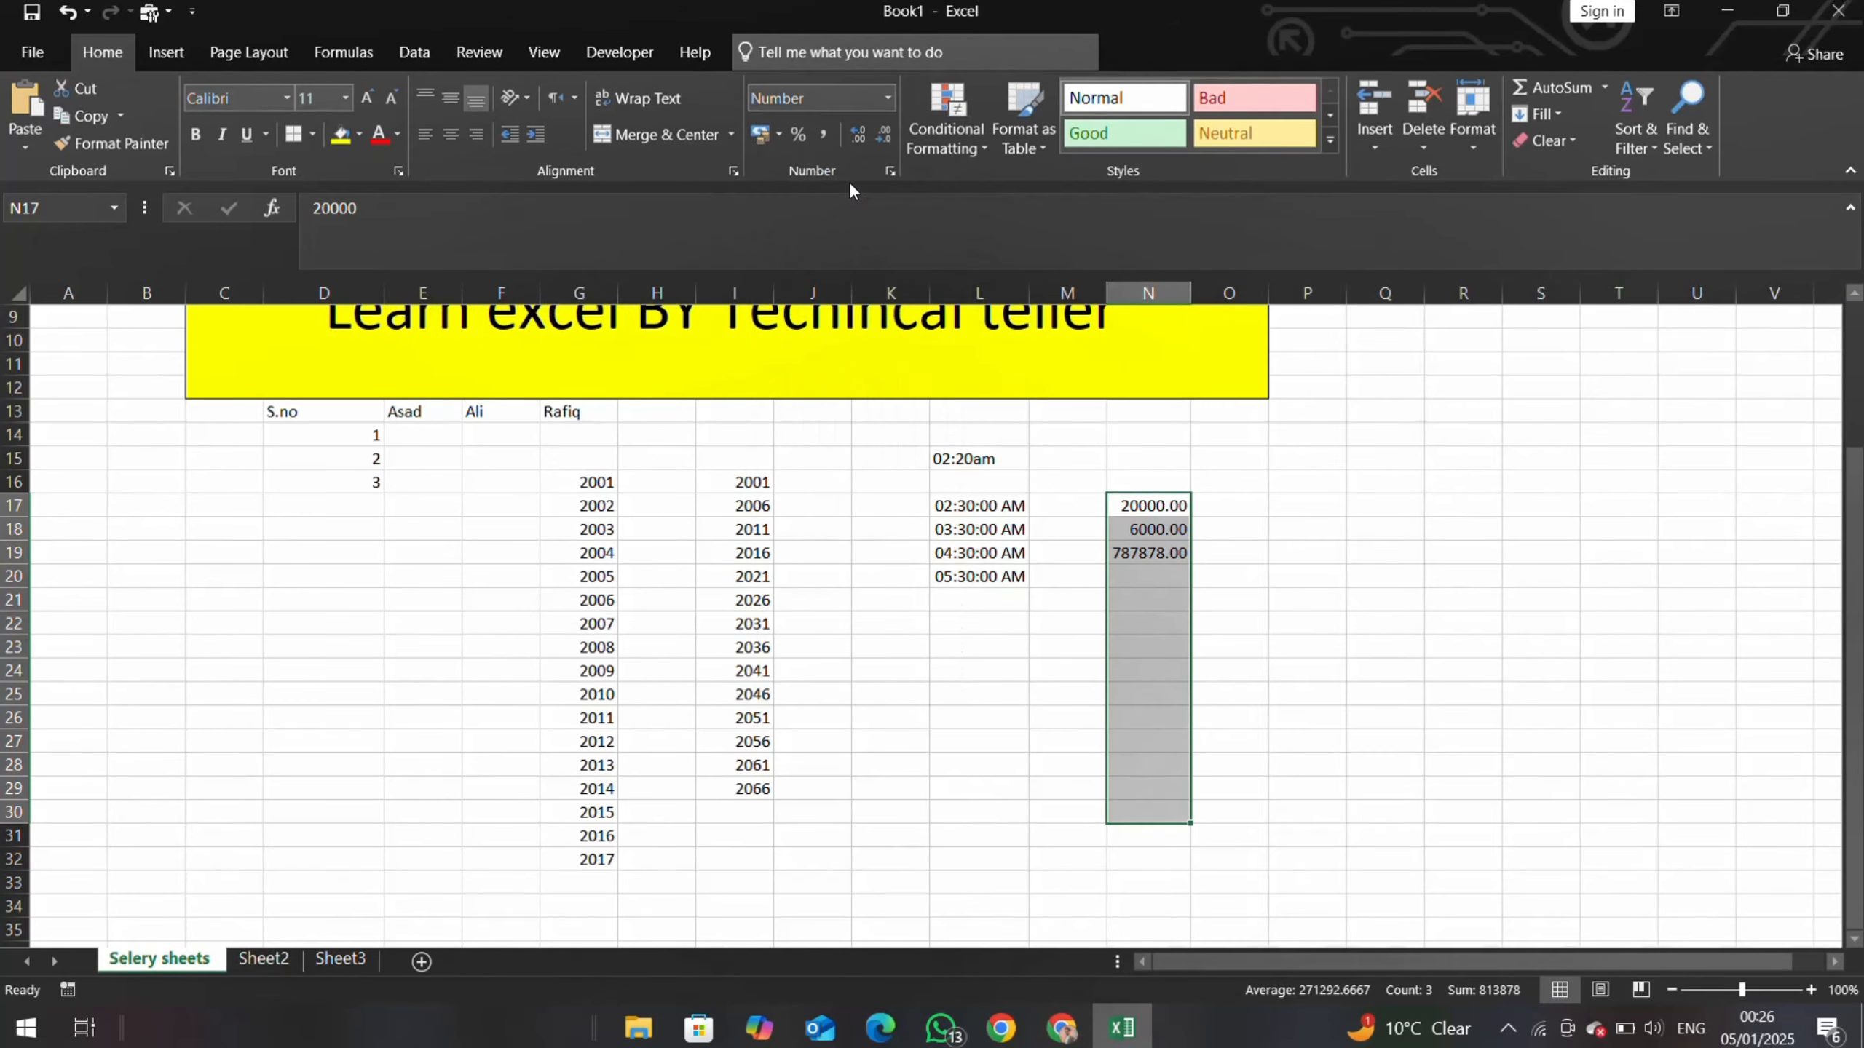
left_click(1178, 508)
- Enter 5656 in cell N21 within the number-formatted range
left_click(1178, 606)
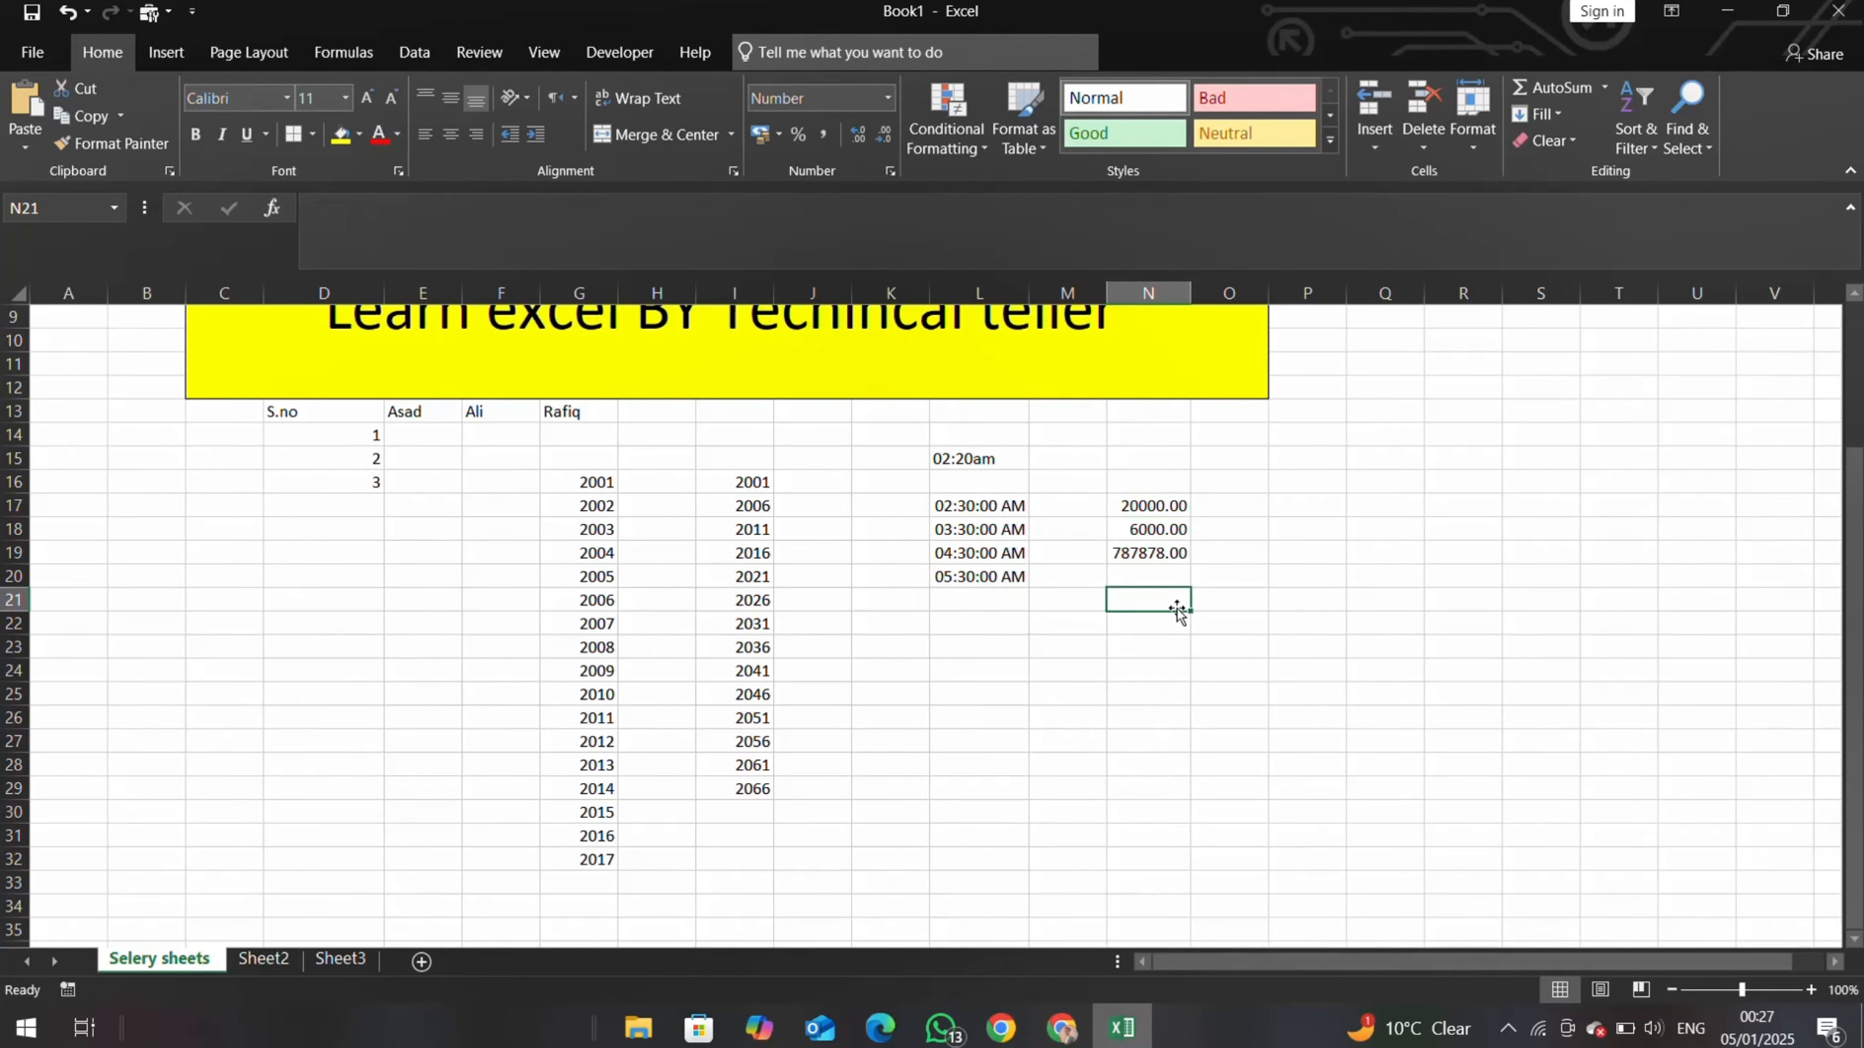
type("5656")
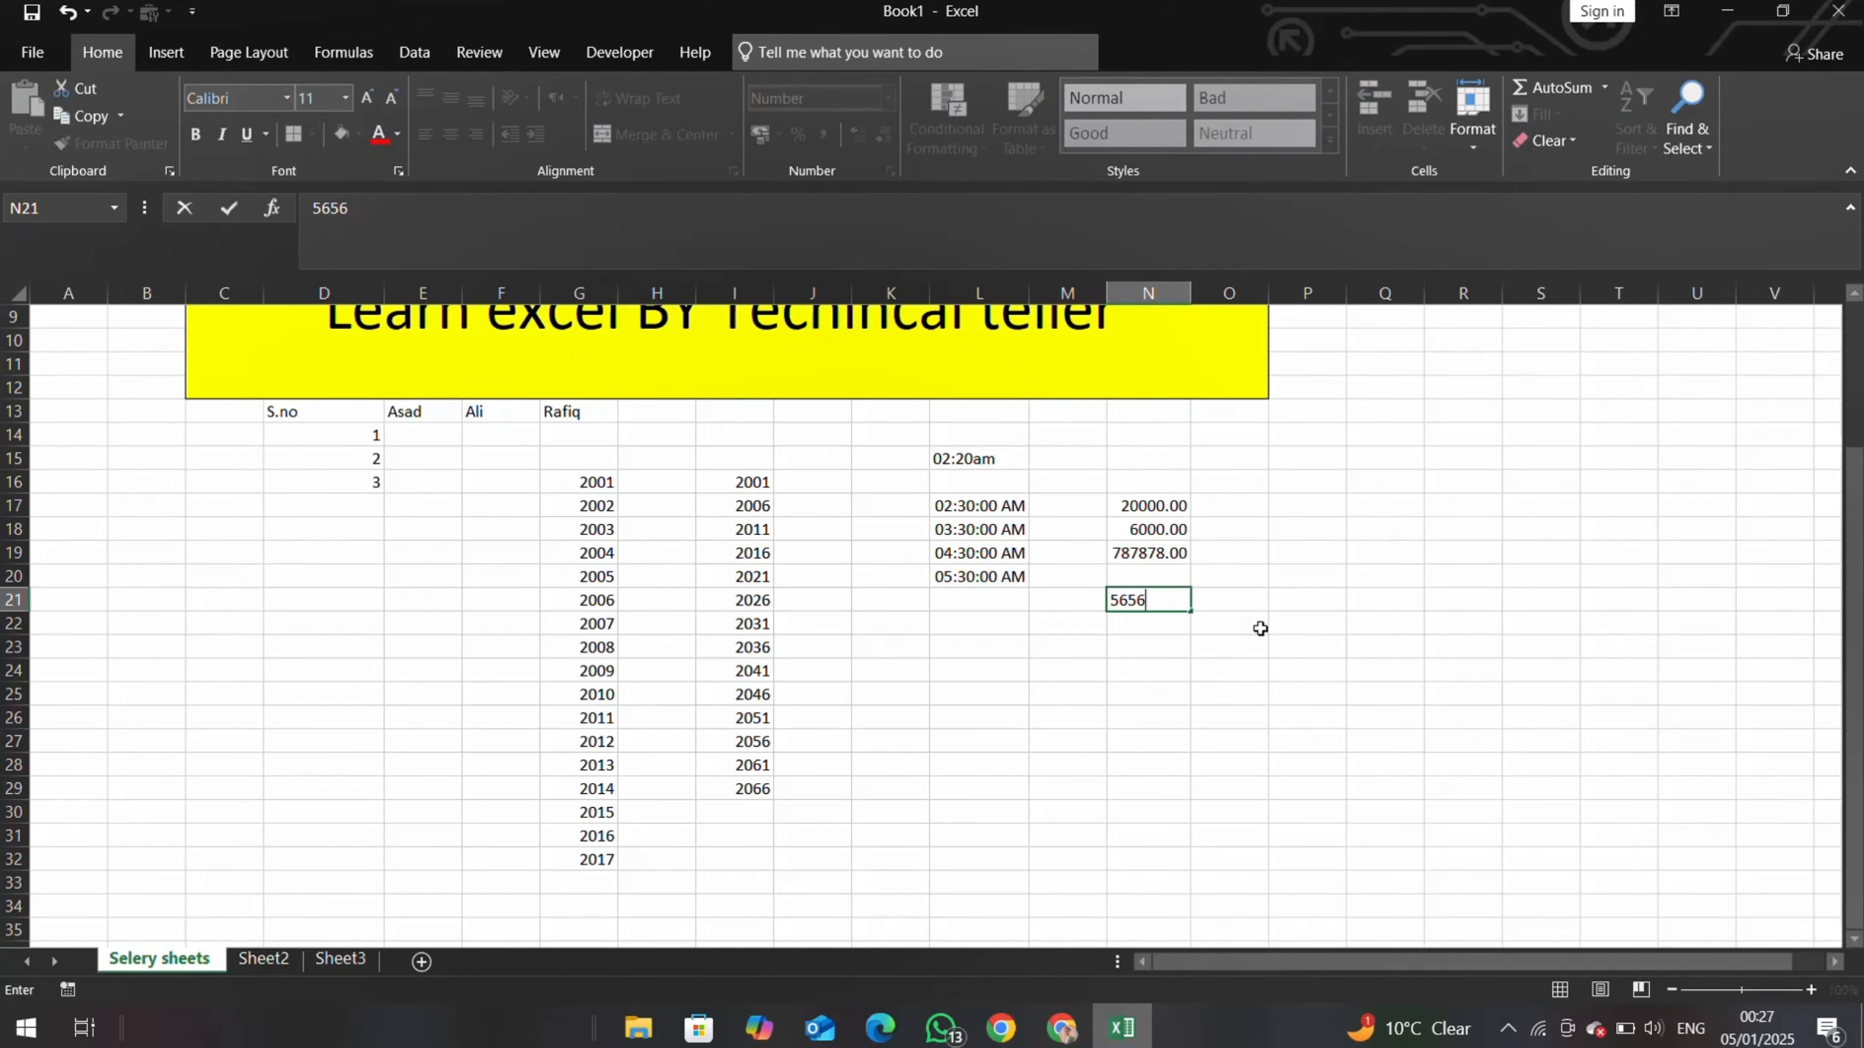
left_click(1260, 628)
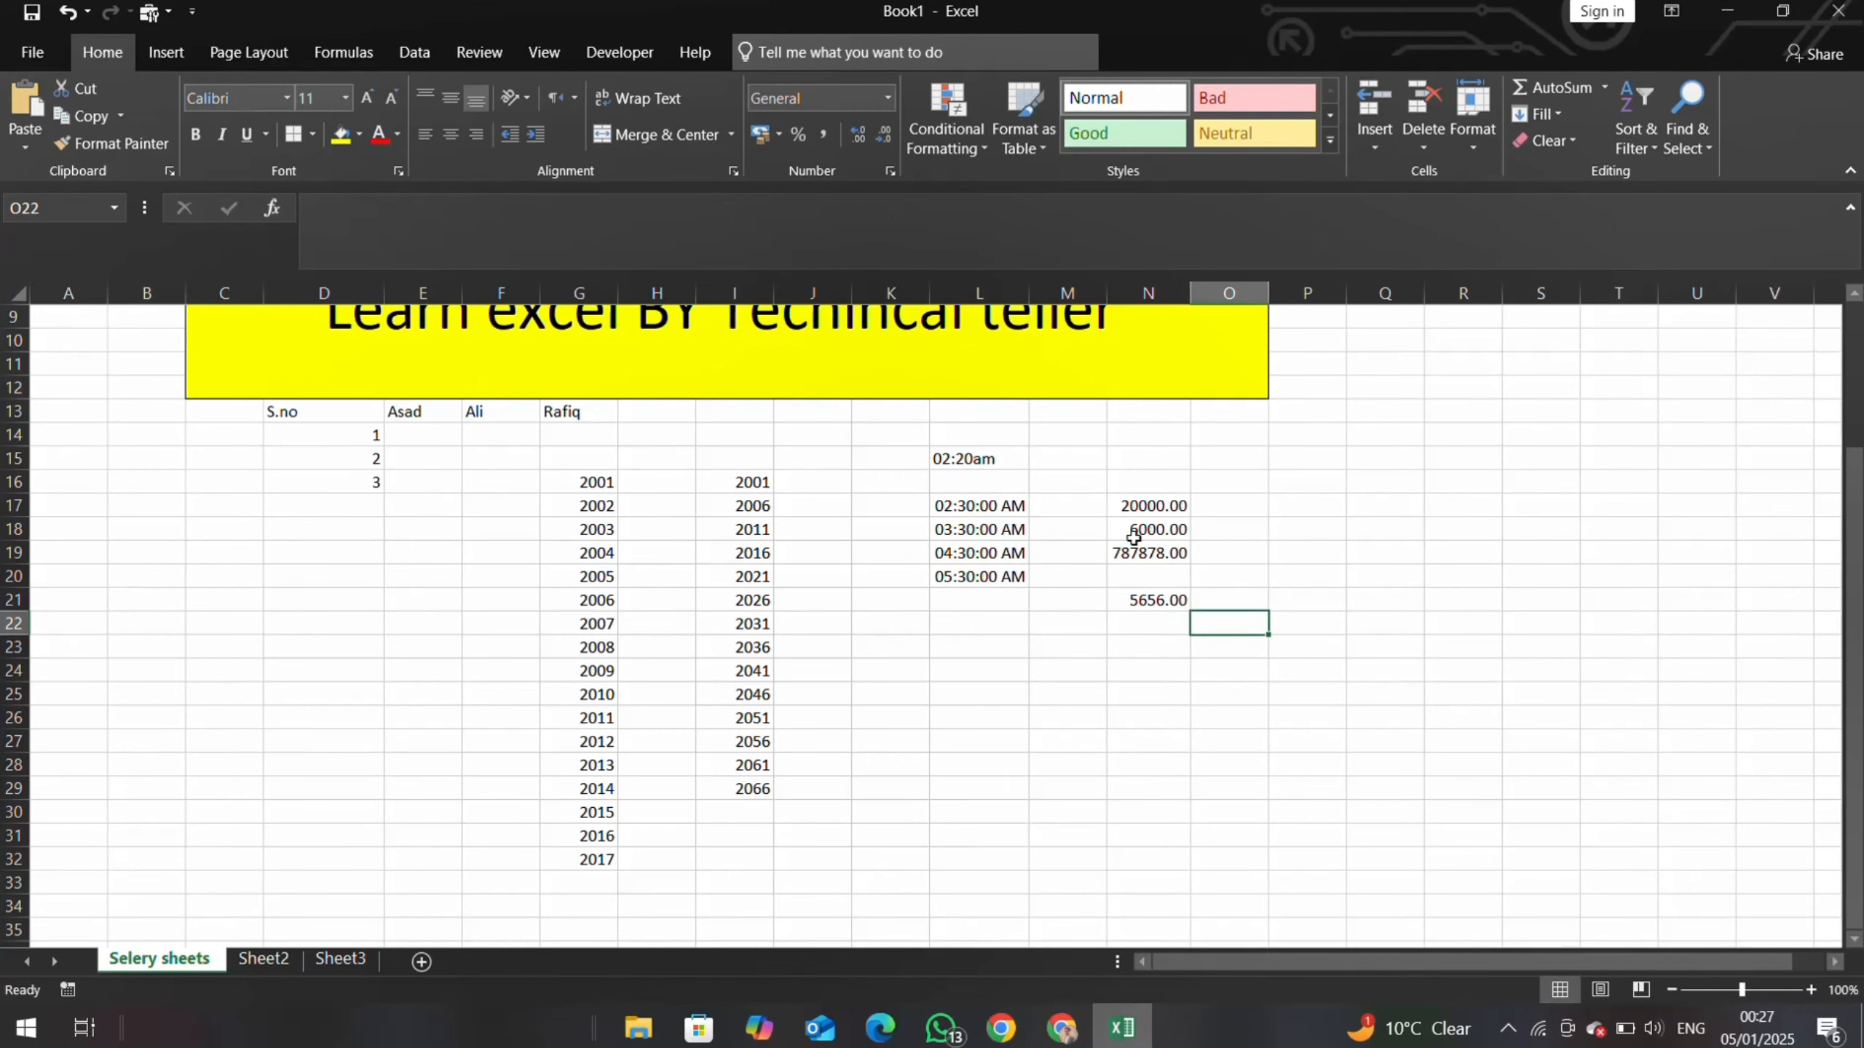
- Format cells N17 to N32 with the Number category and 2 decimal places through the Format Cells settings
left_click(1140, 510)
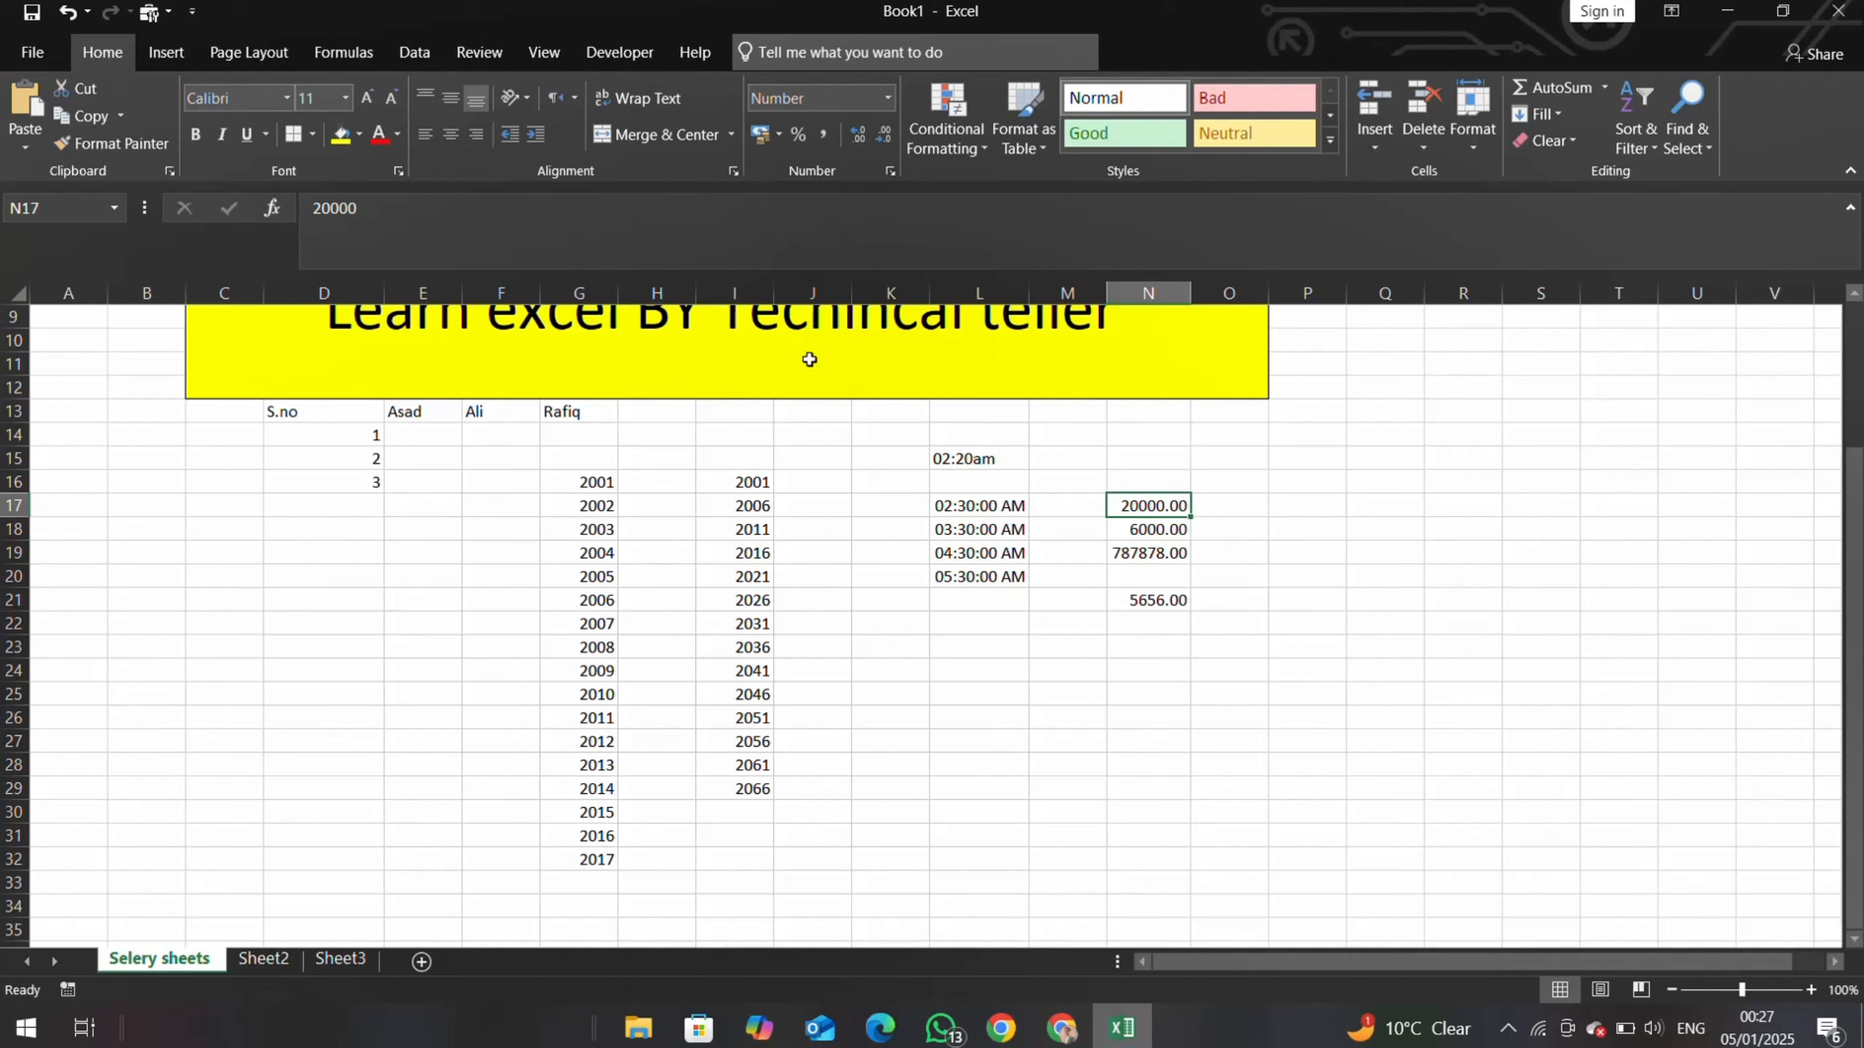
left_click_drag(1157, 506, 1158, 849)
right_click(1128, 645)
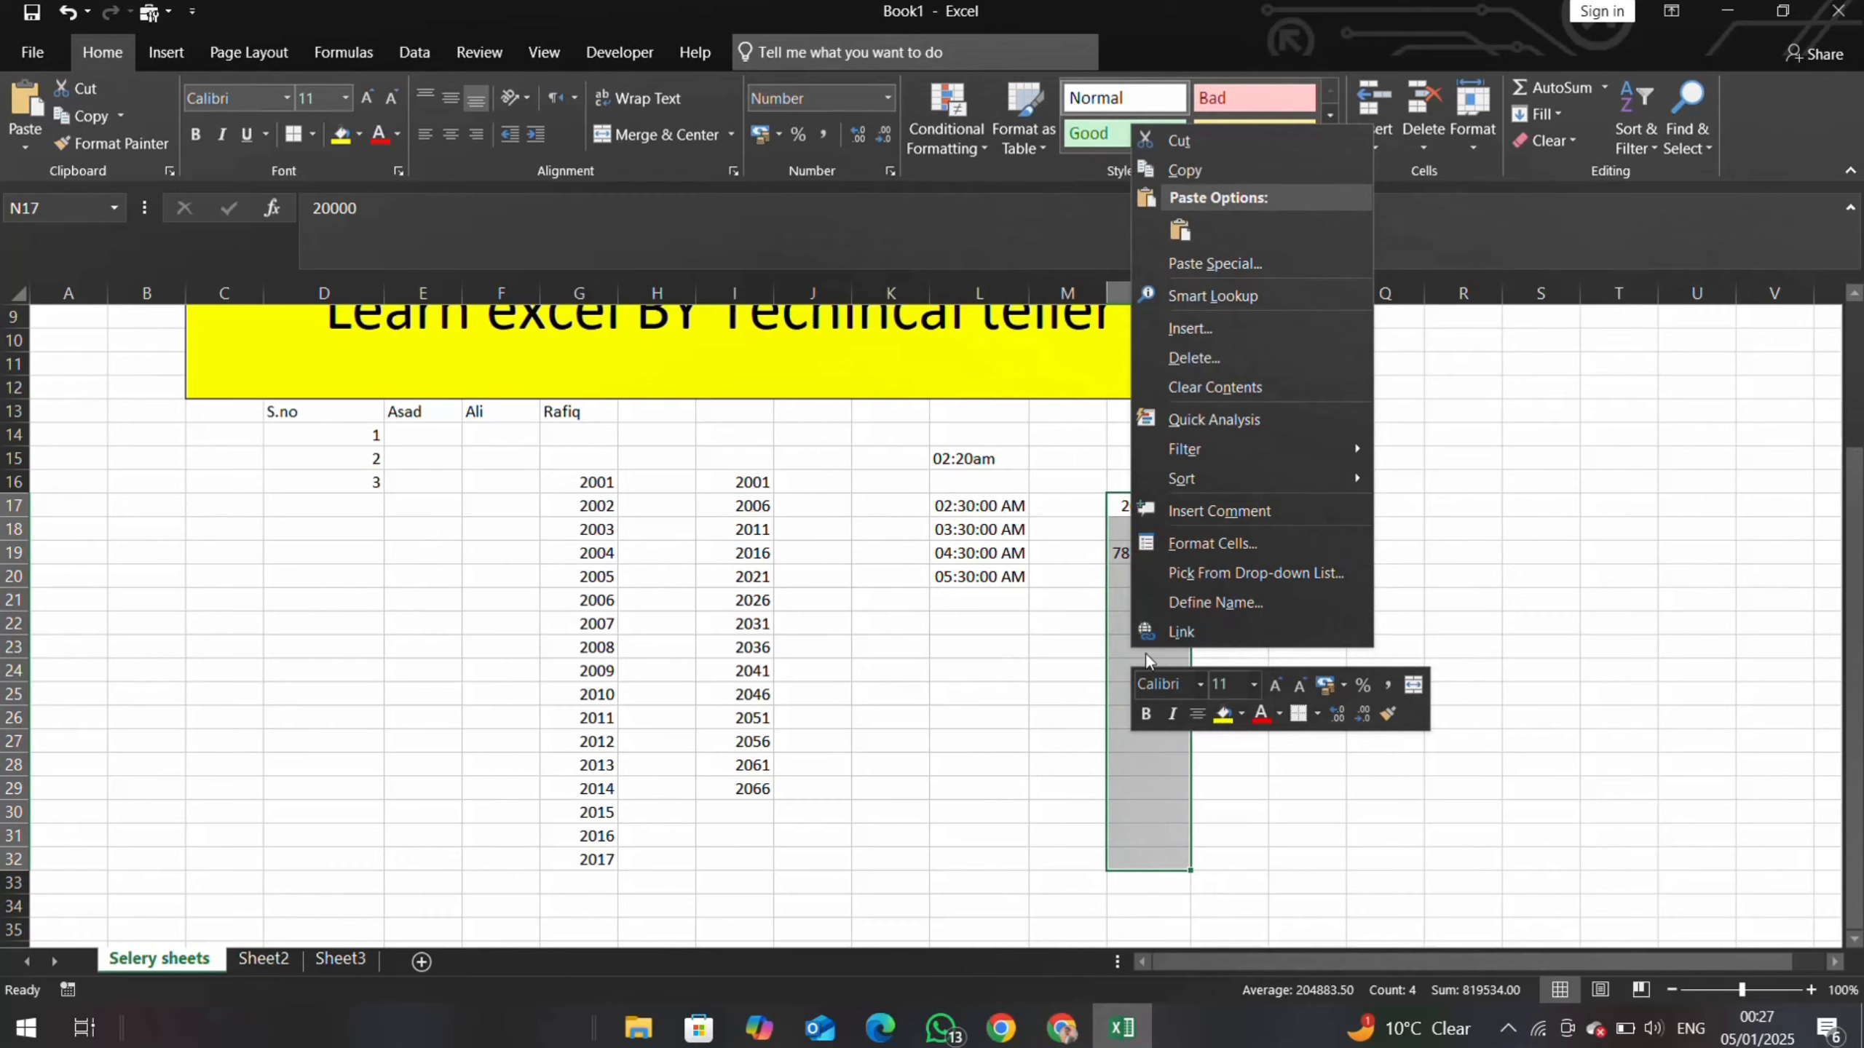
left_click(1195, 537)
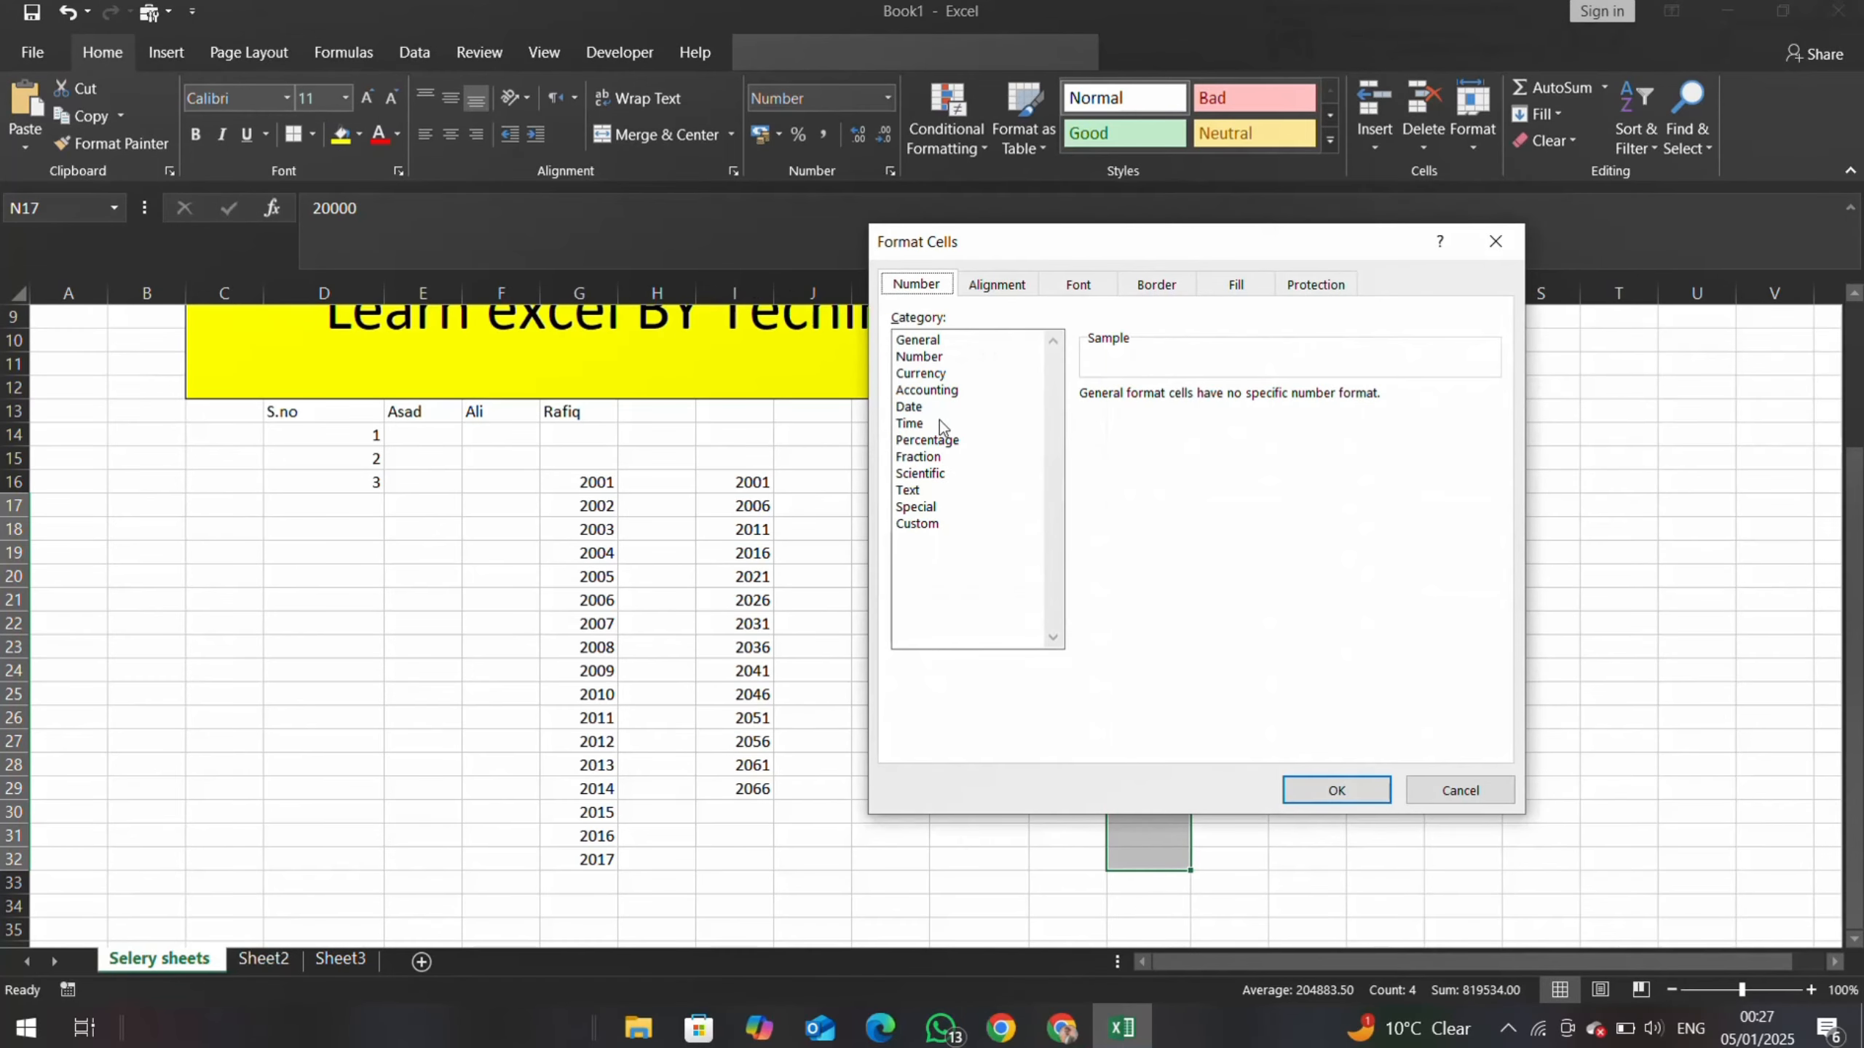
left_click(926, 357)
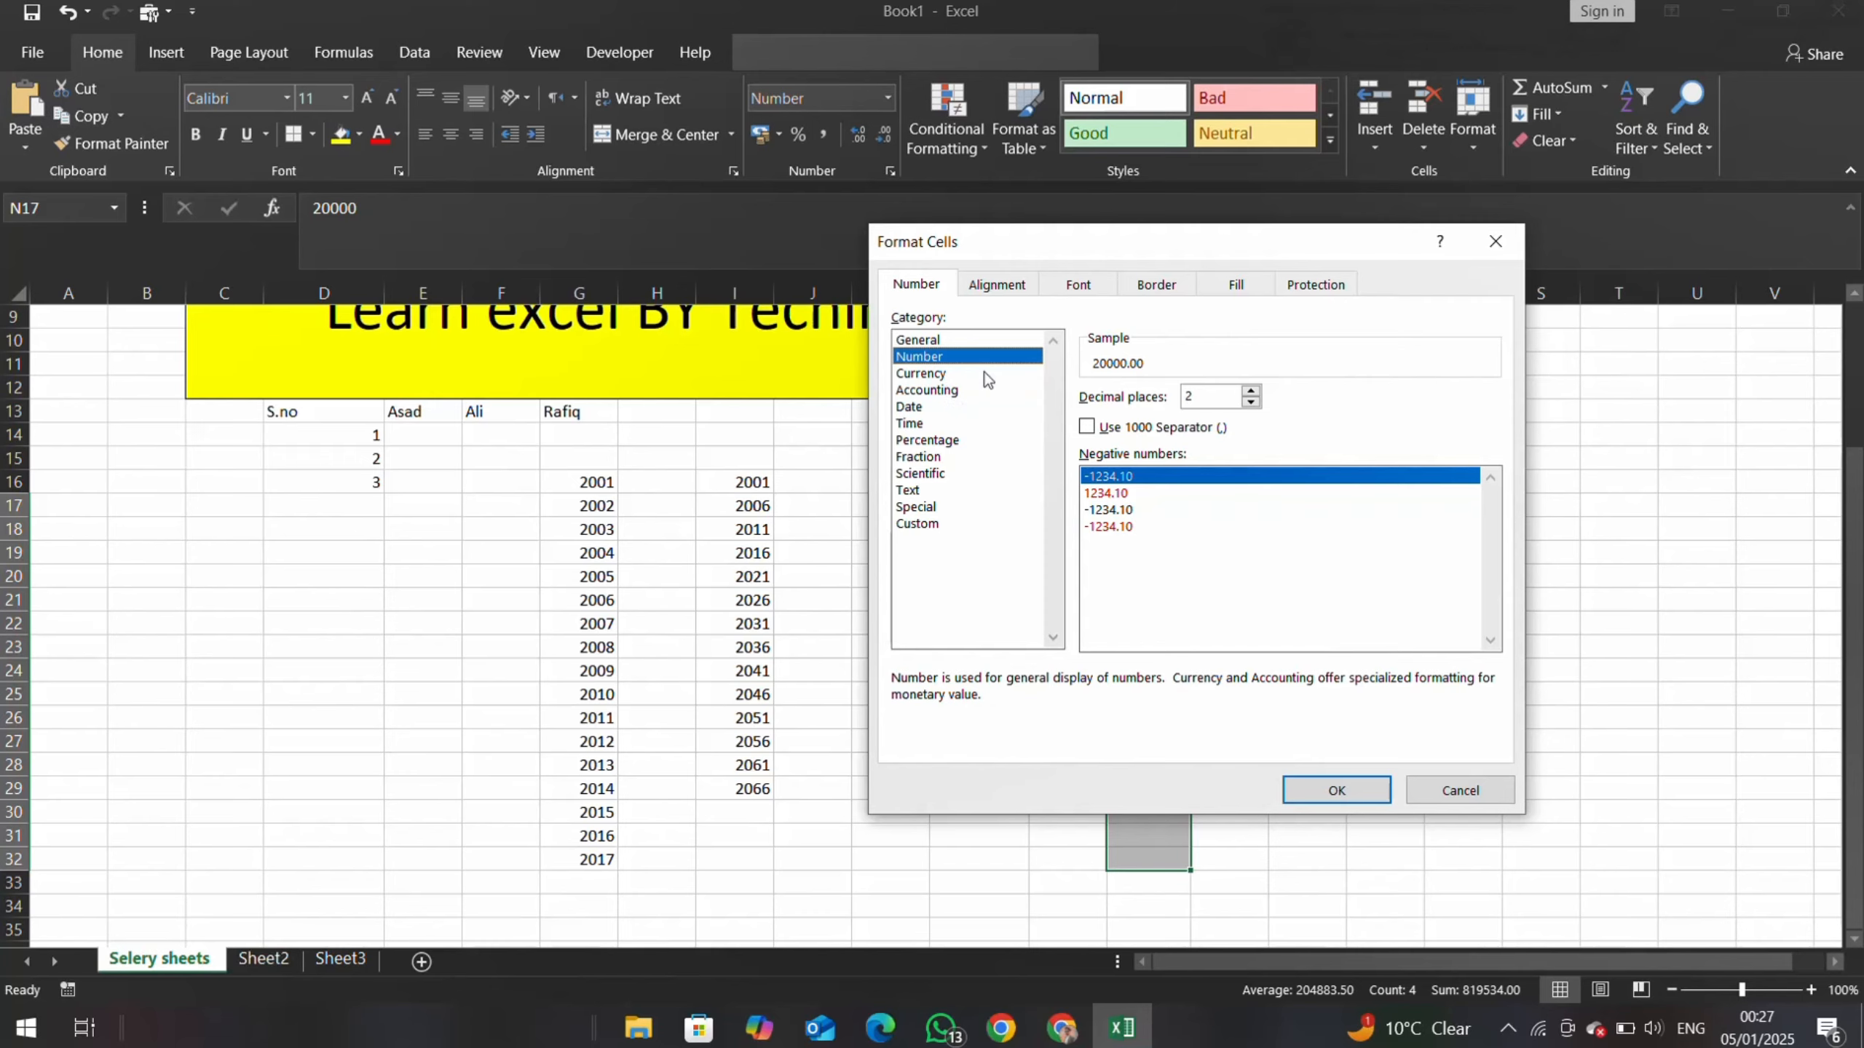
left_click(1356, 791)
left_click(1315, 642)
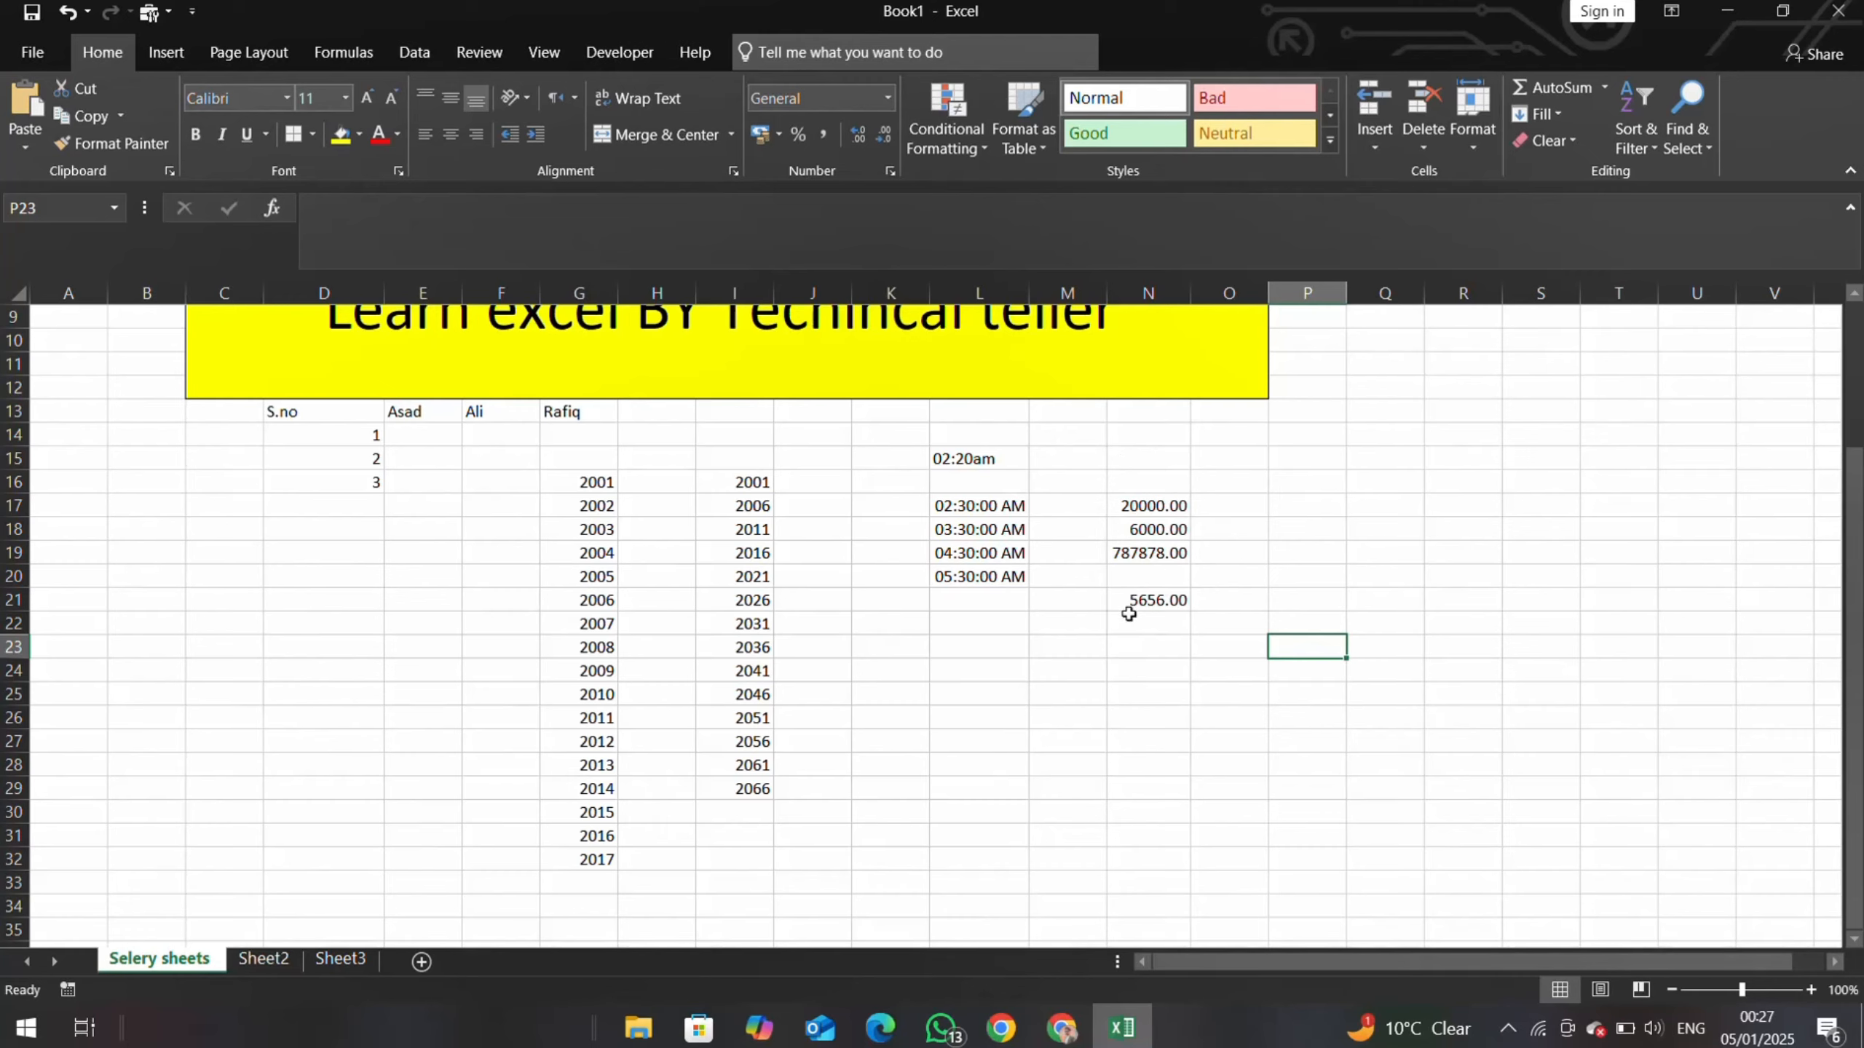
scroll(1129, 614, "down", 2)
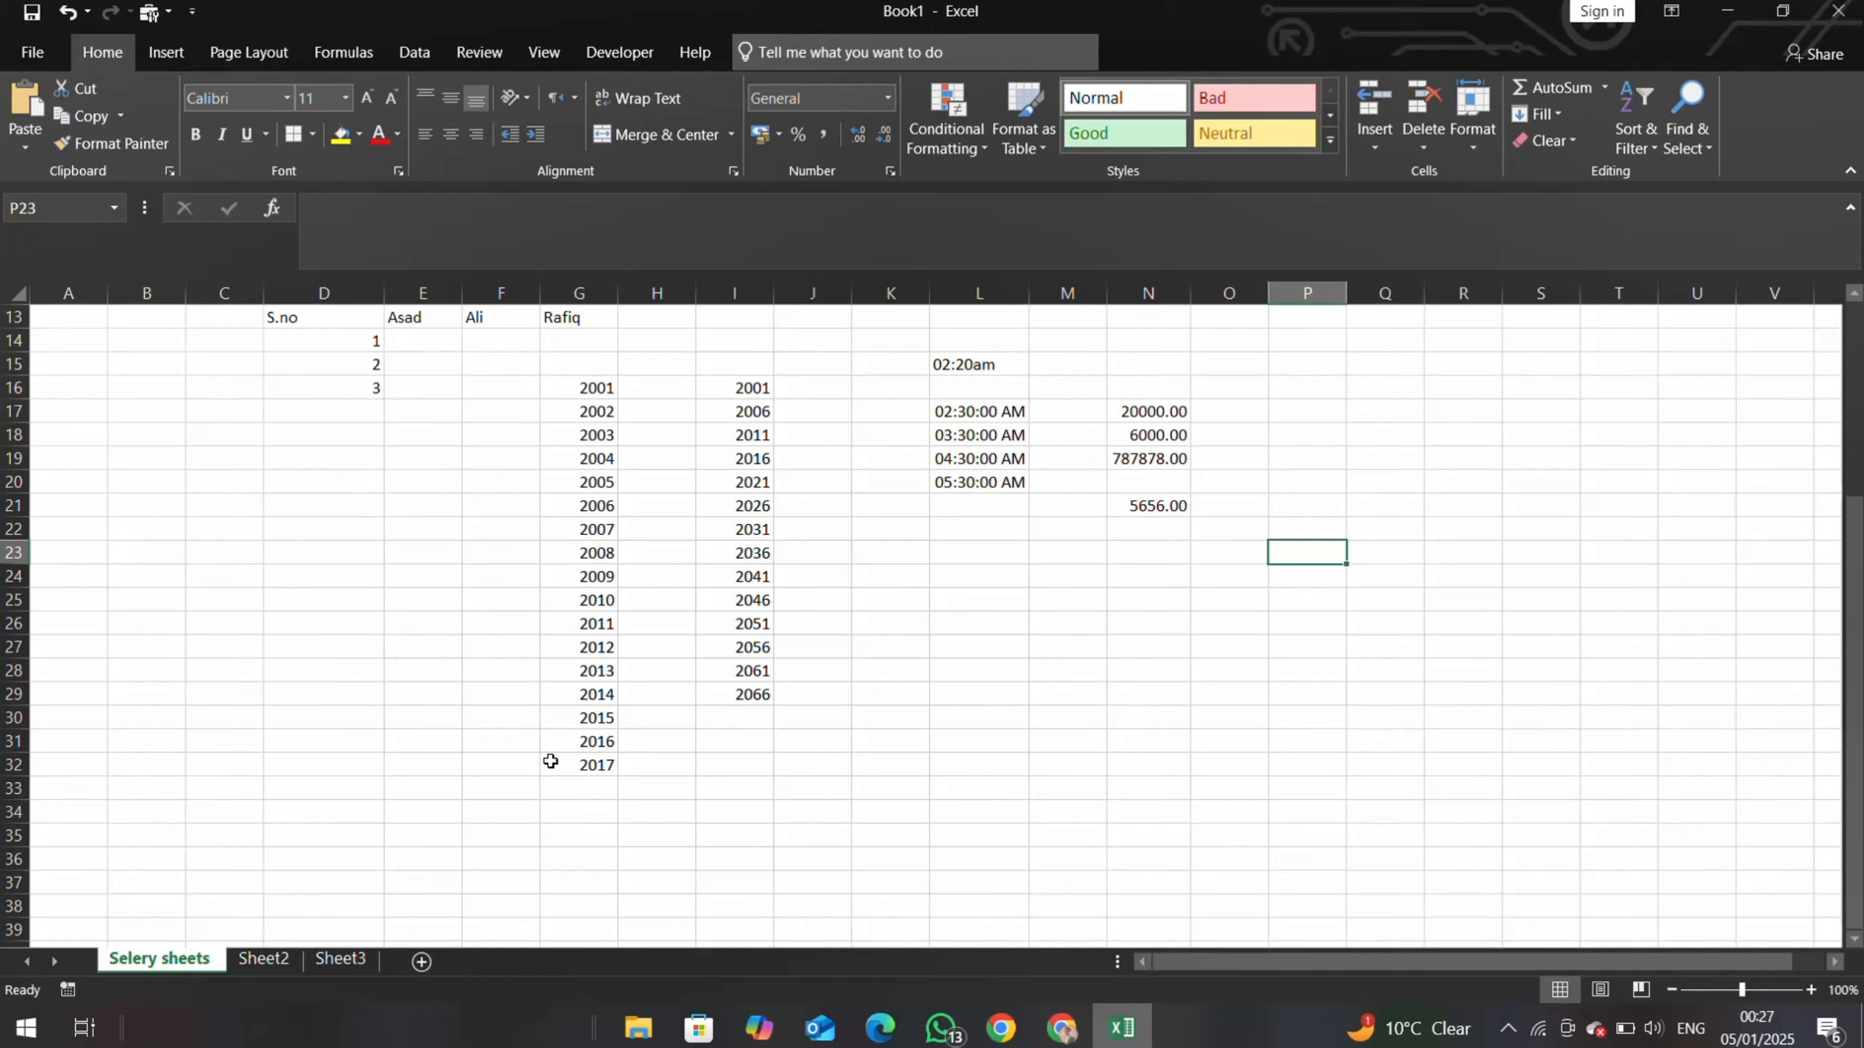
scroll(547, 764, "up", 6)
scroll(721, 542, "down", 1)
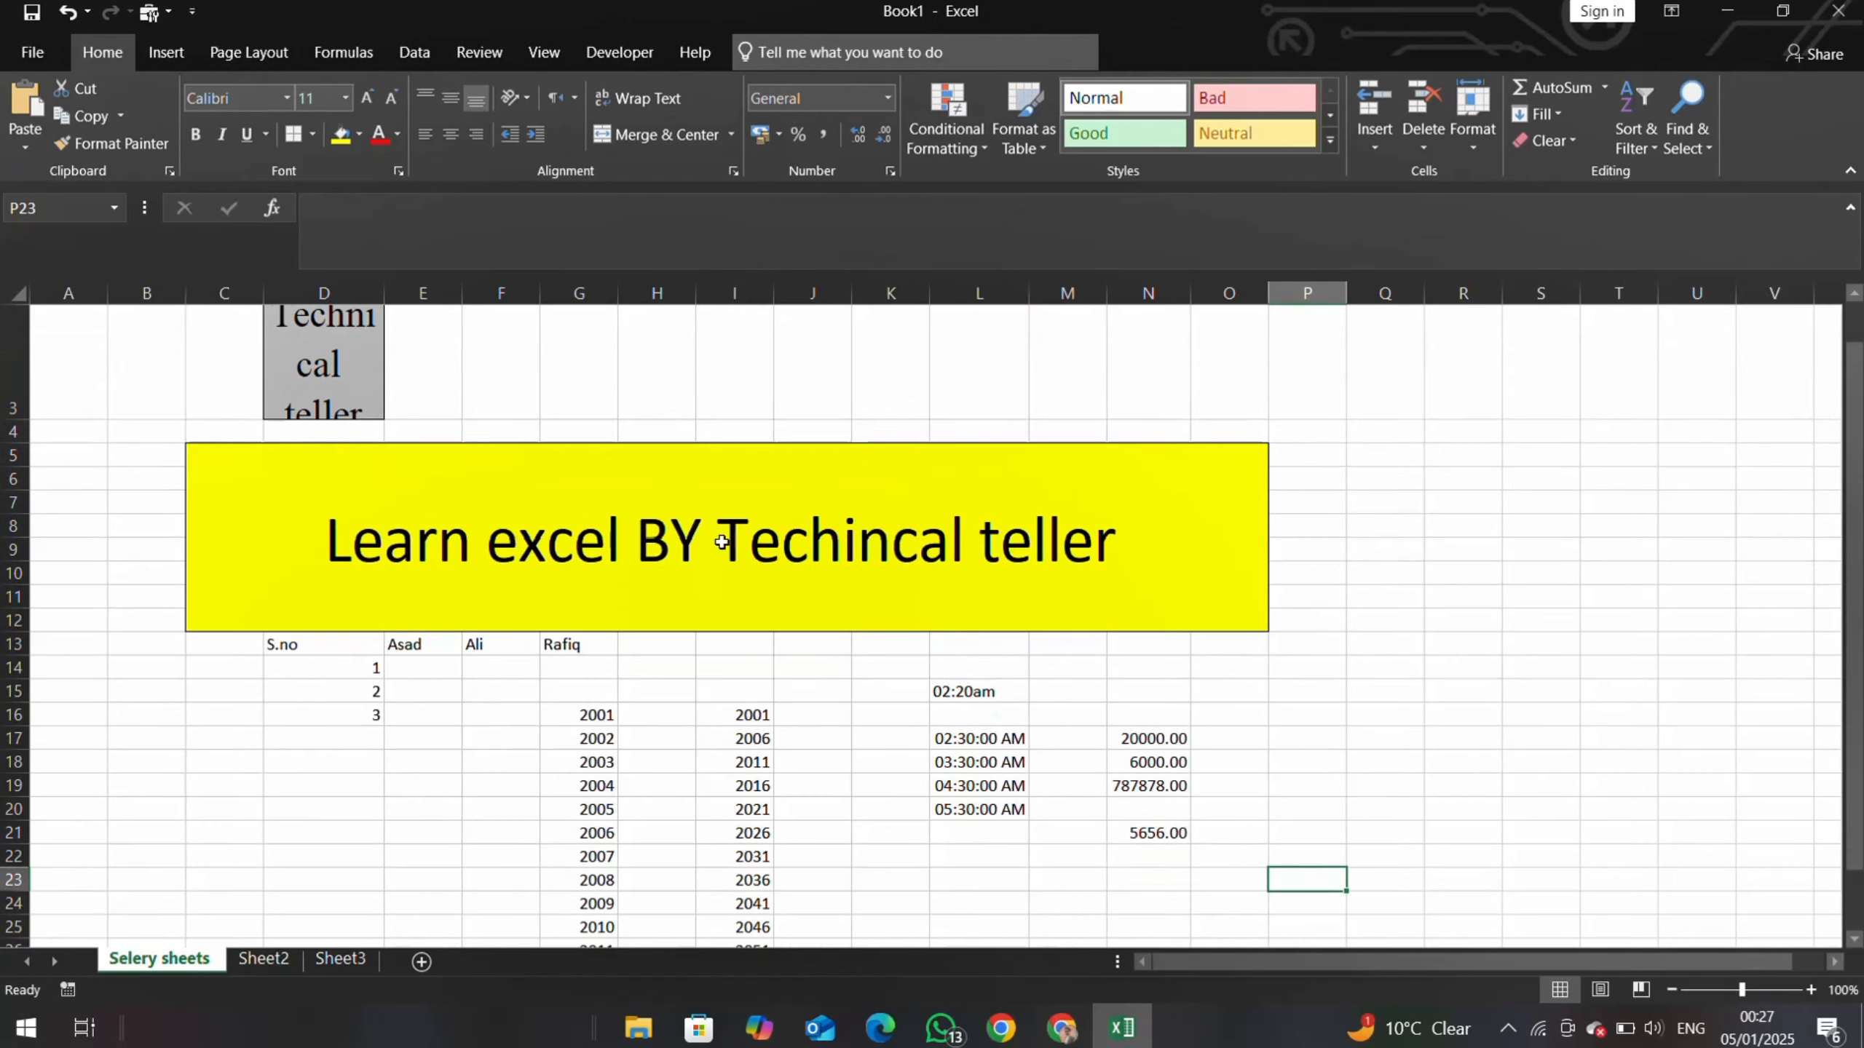
scroll(721, 541, "down", 3)
scroll(721, 542, "down", 7)
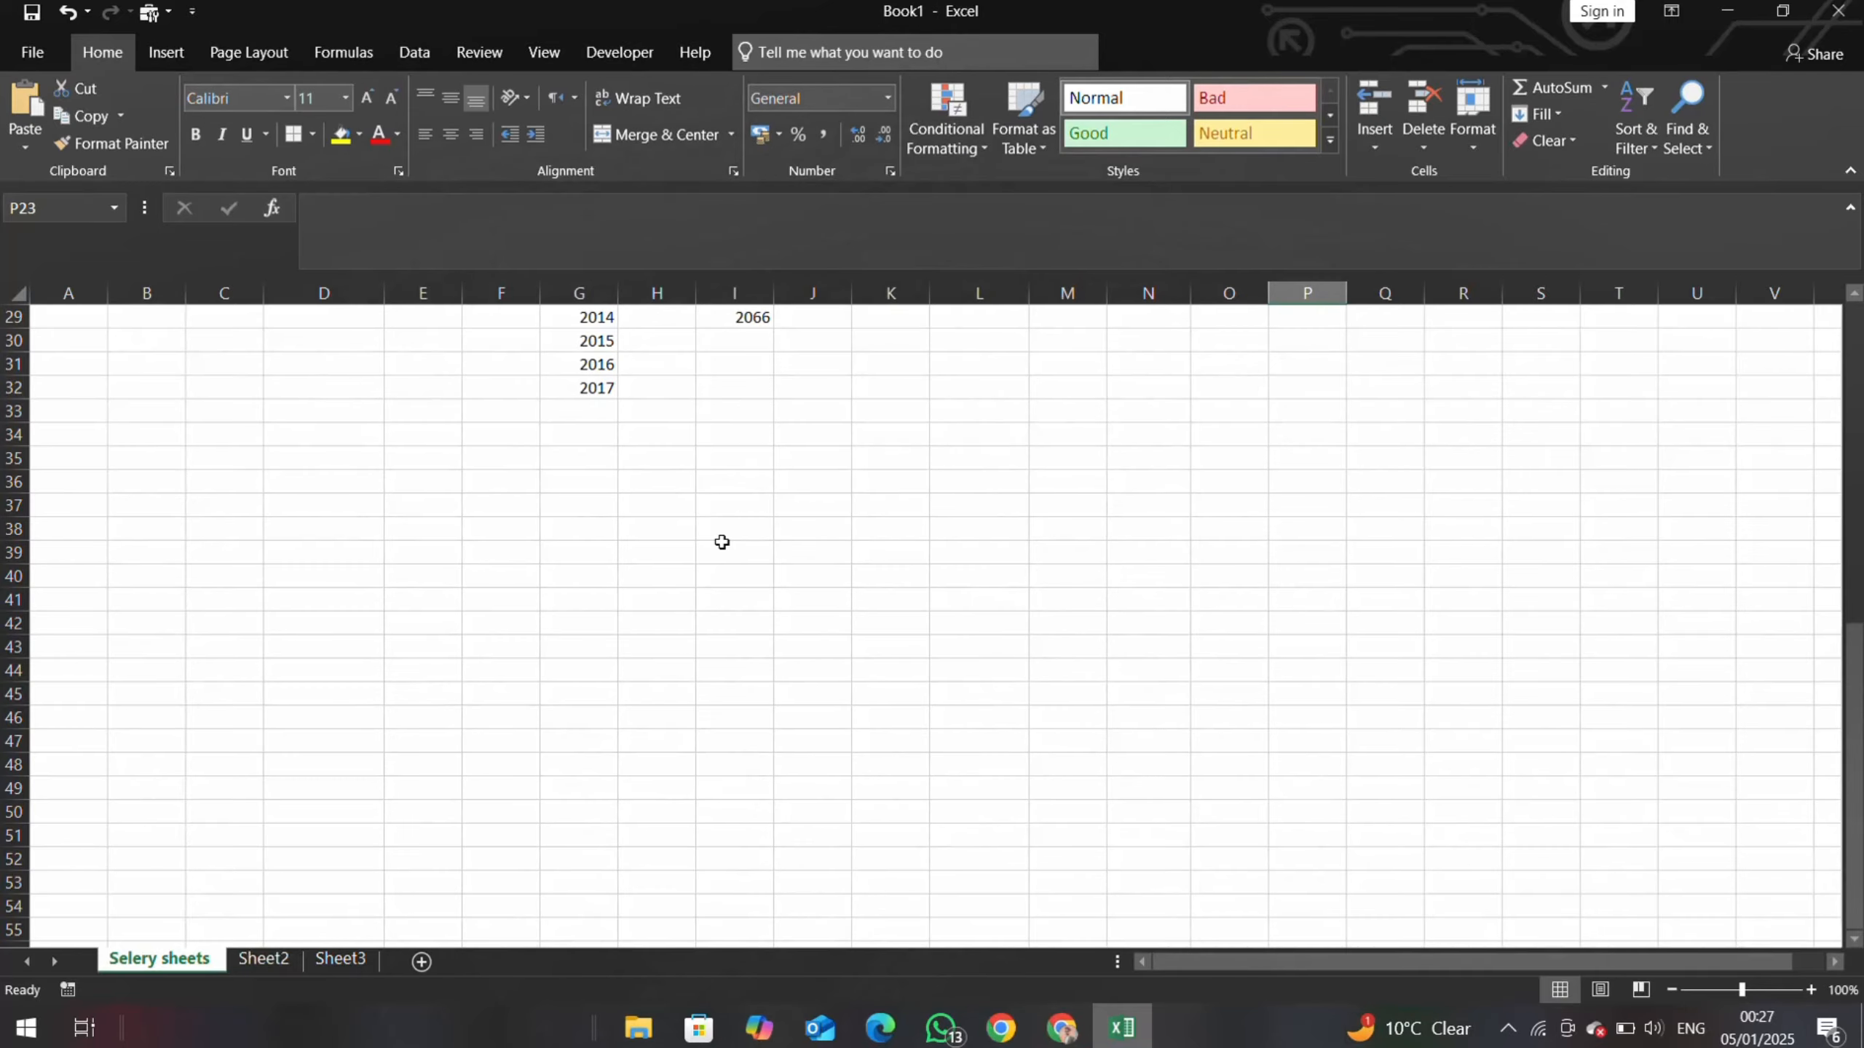
- Merge and center cells D2 to M5 on Sheet2
left_click(258, 961)
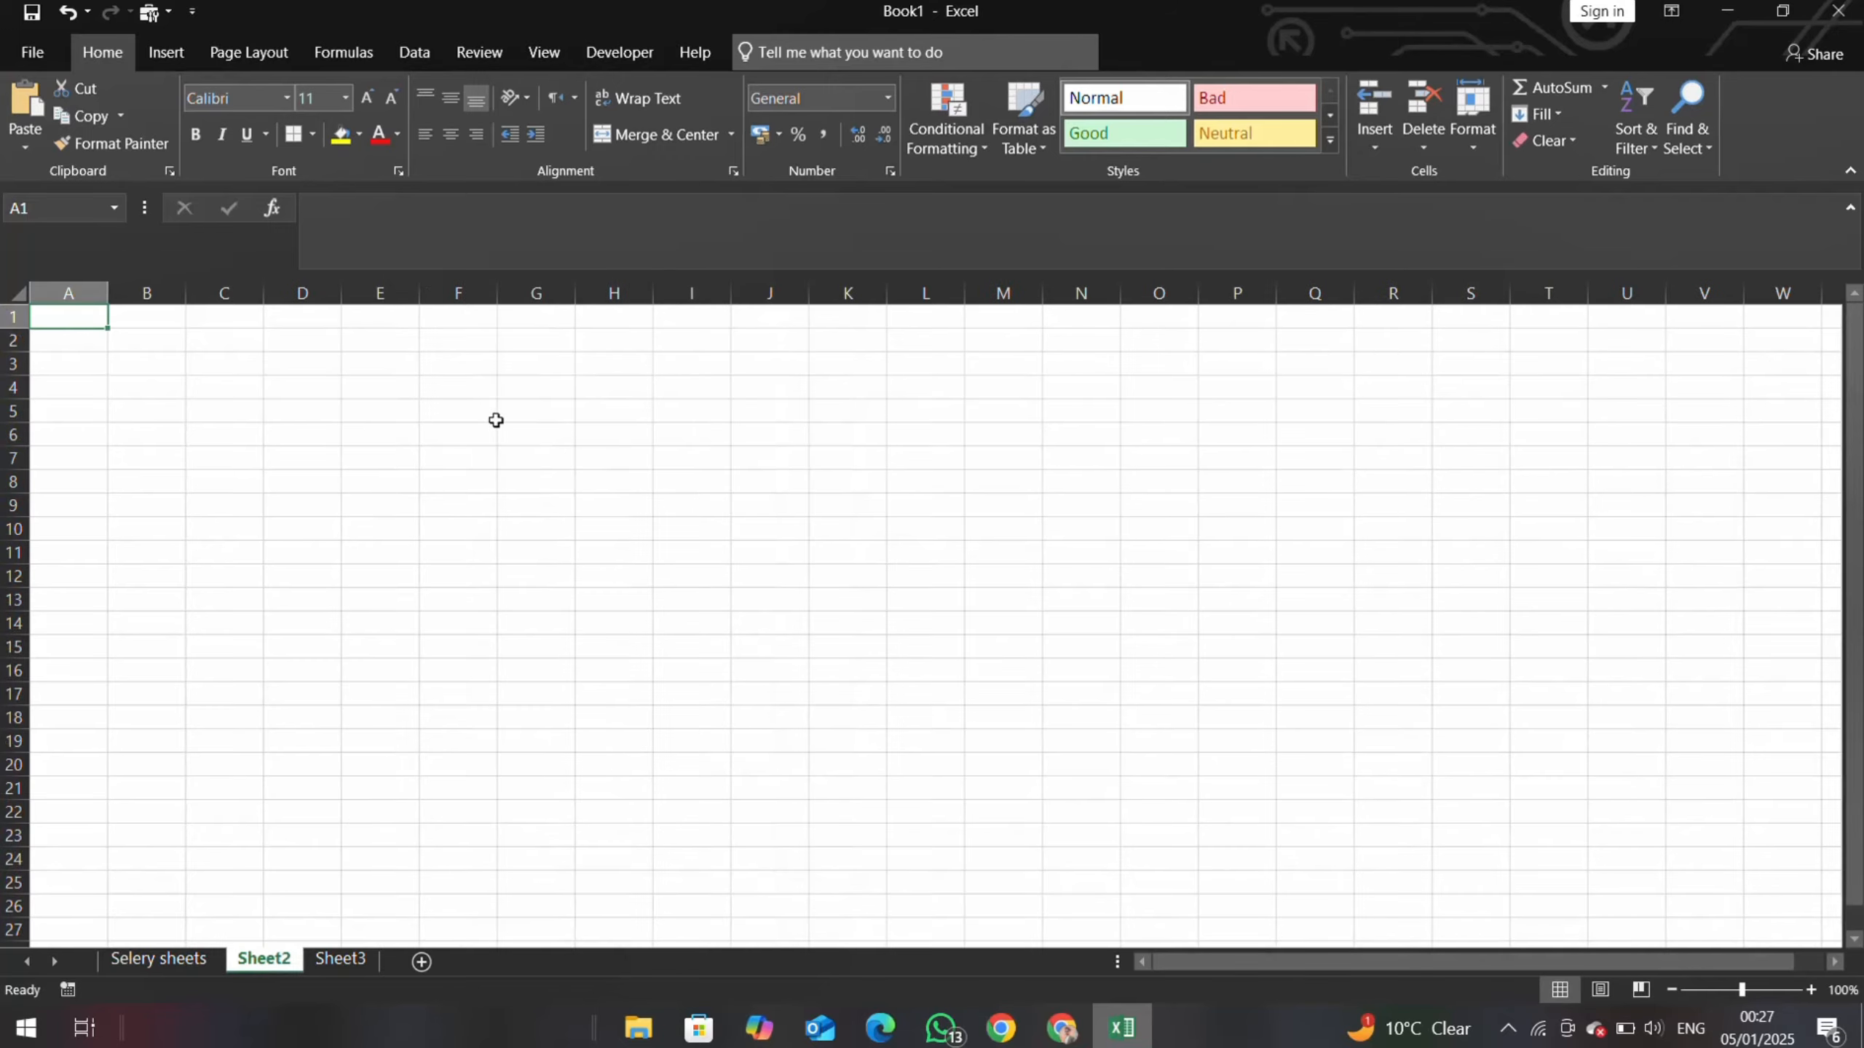
left_click_drag(300, 345, 994, 421)
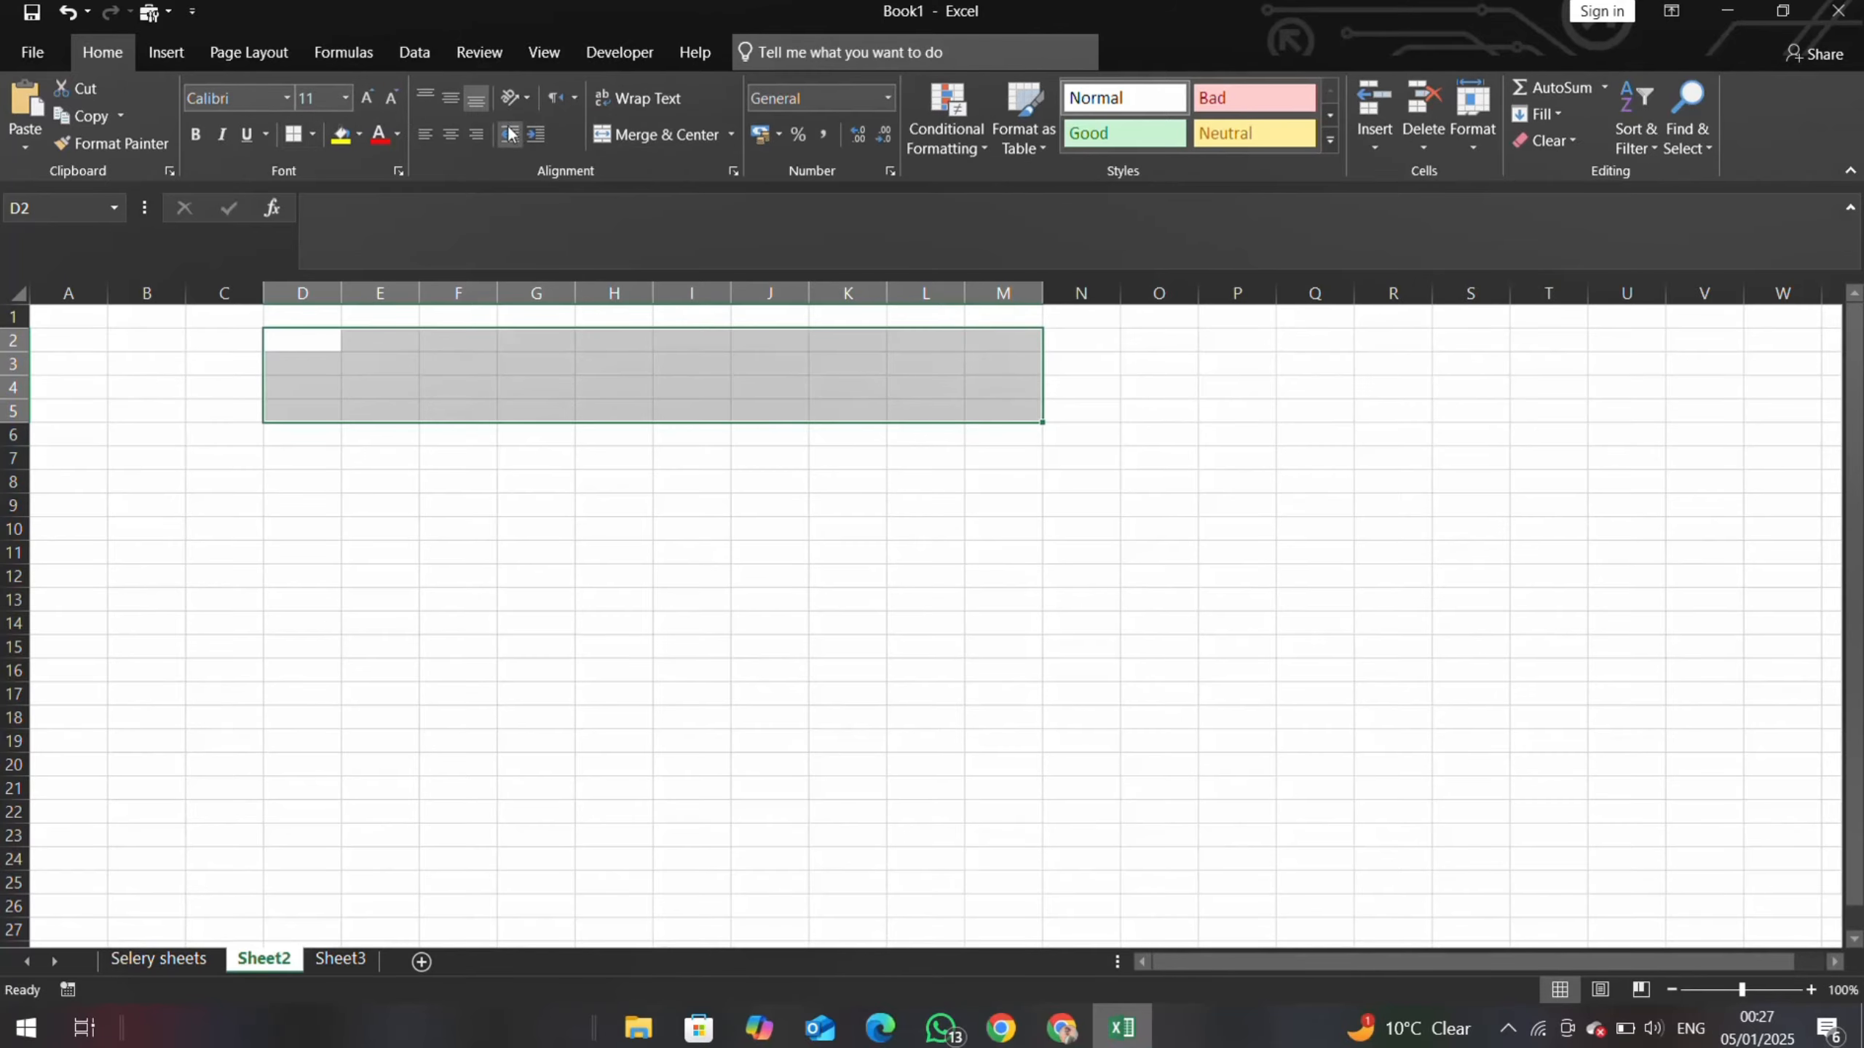
left_click(602, 136)
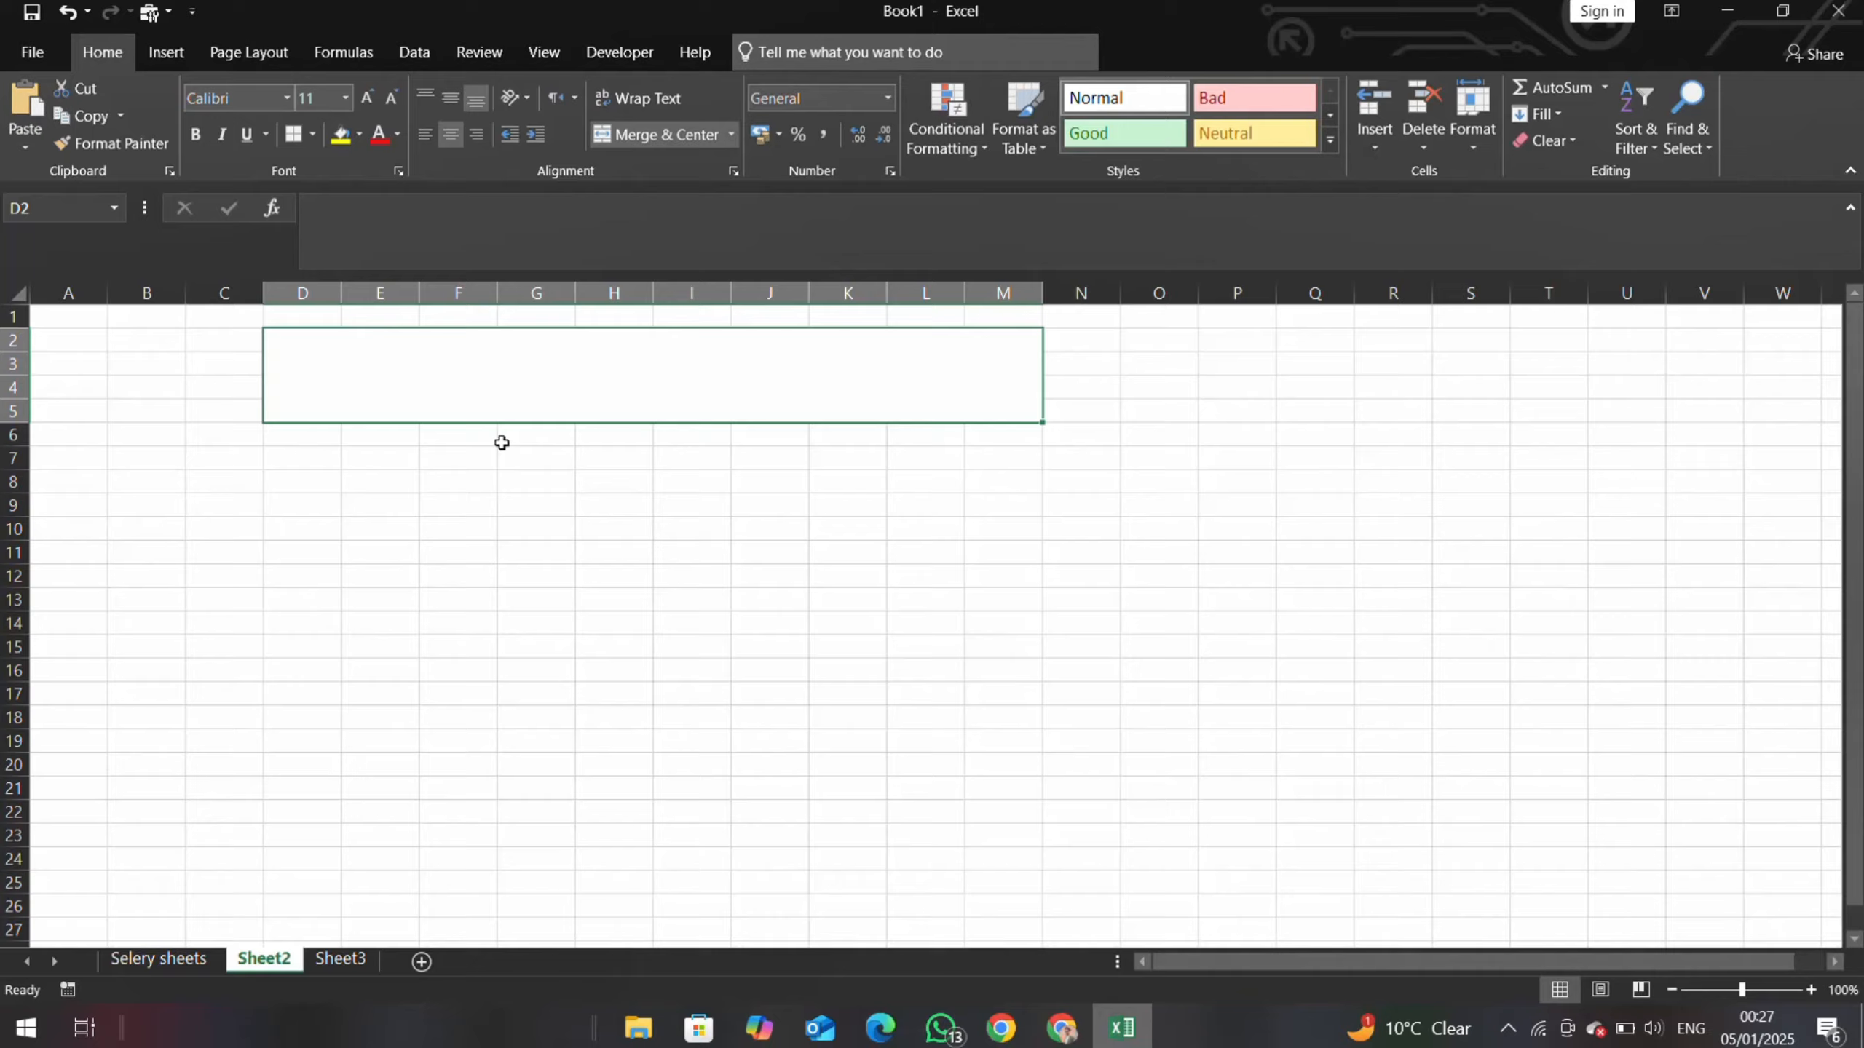
- Enter the title Fees Record in the merged cell and set its font size to 30
type("Fee")
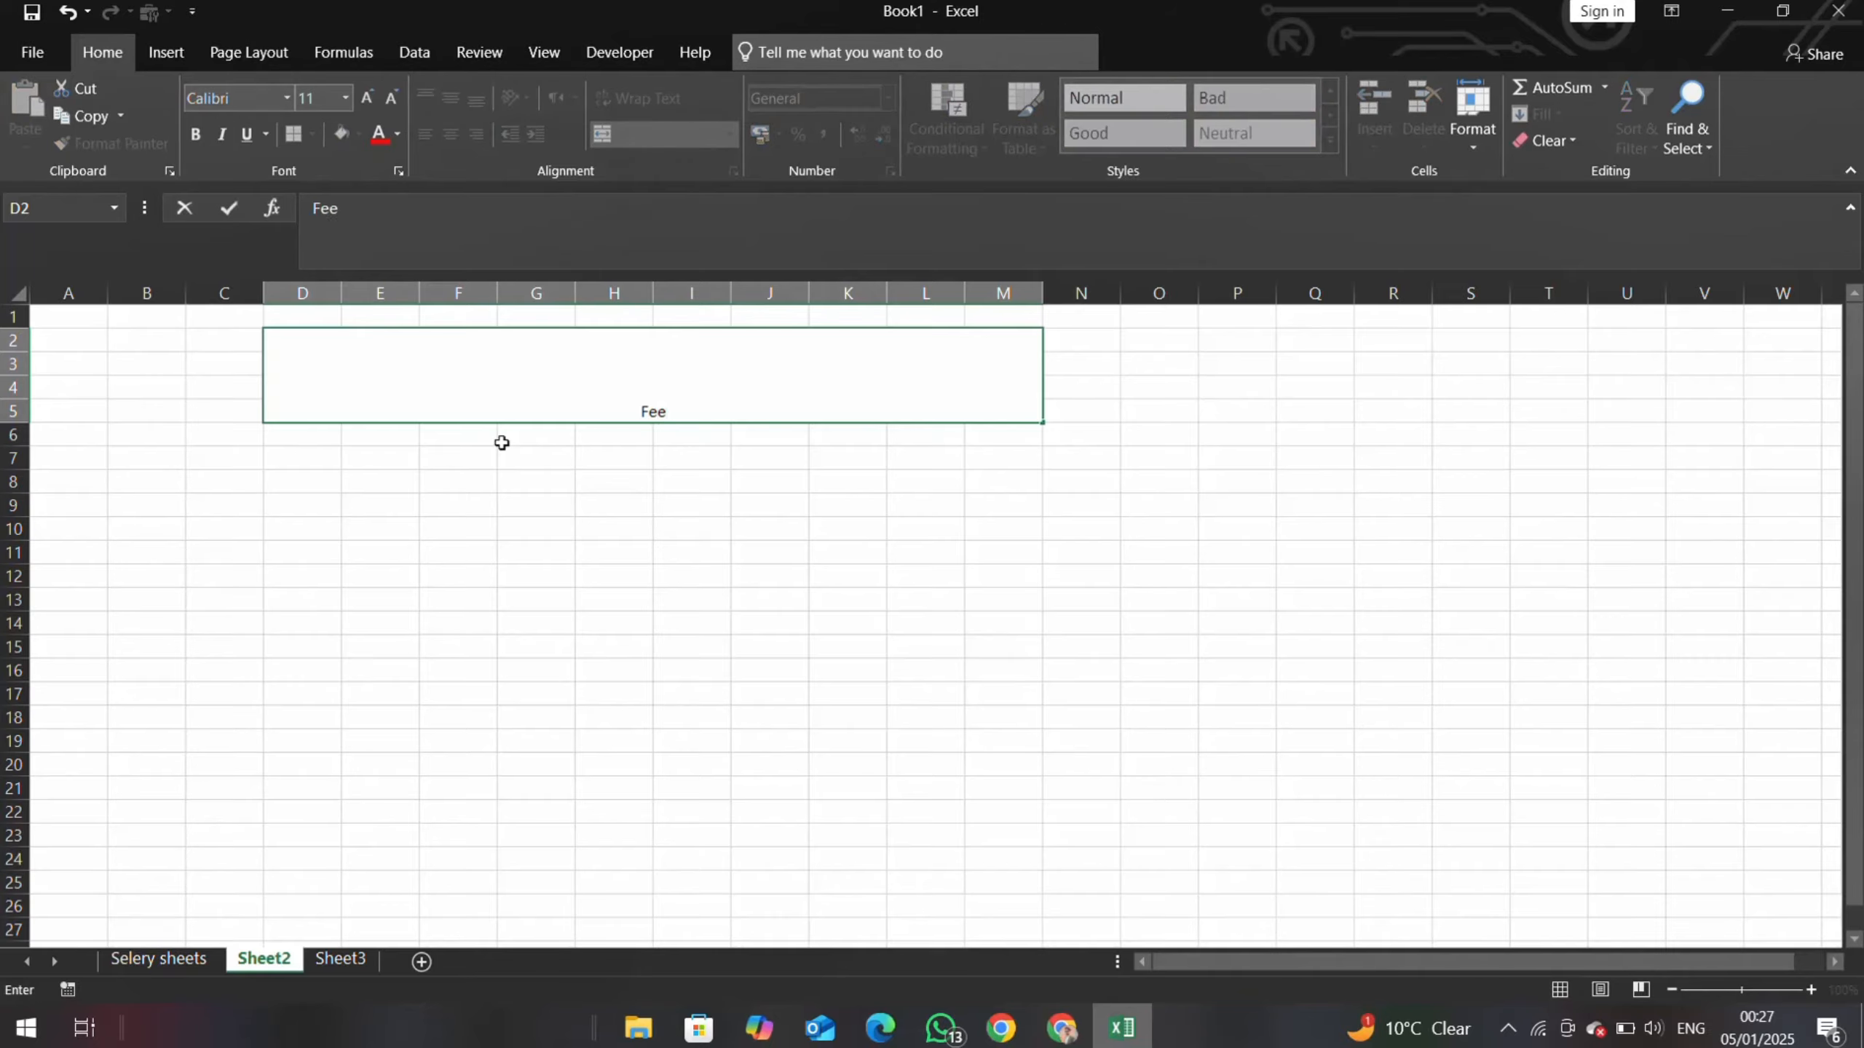
type("s Record")
key("ctrl+a")
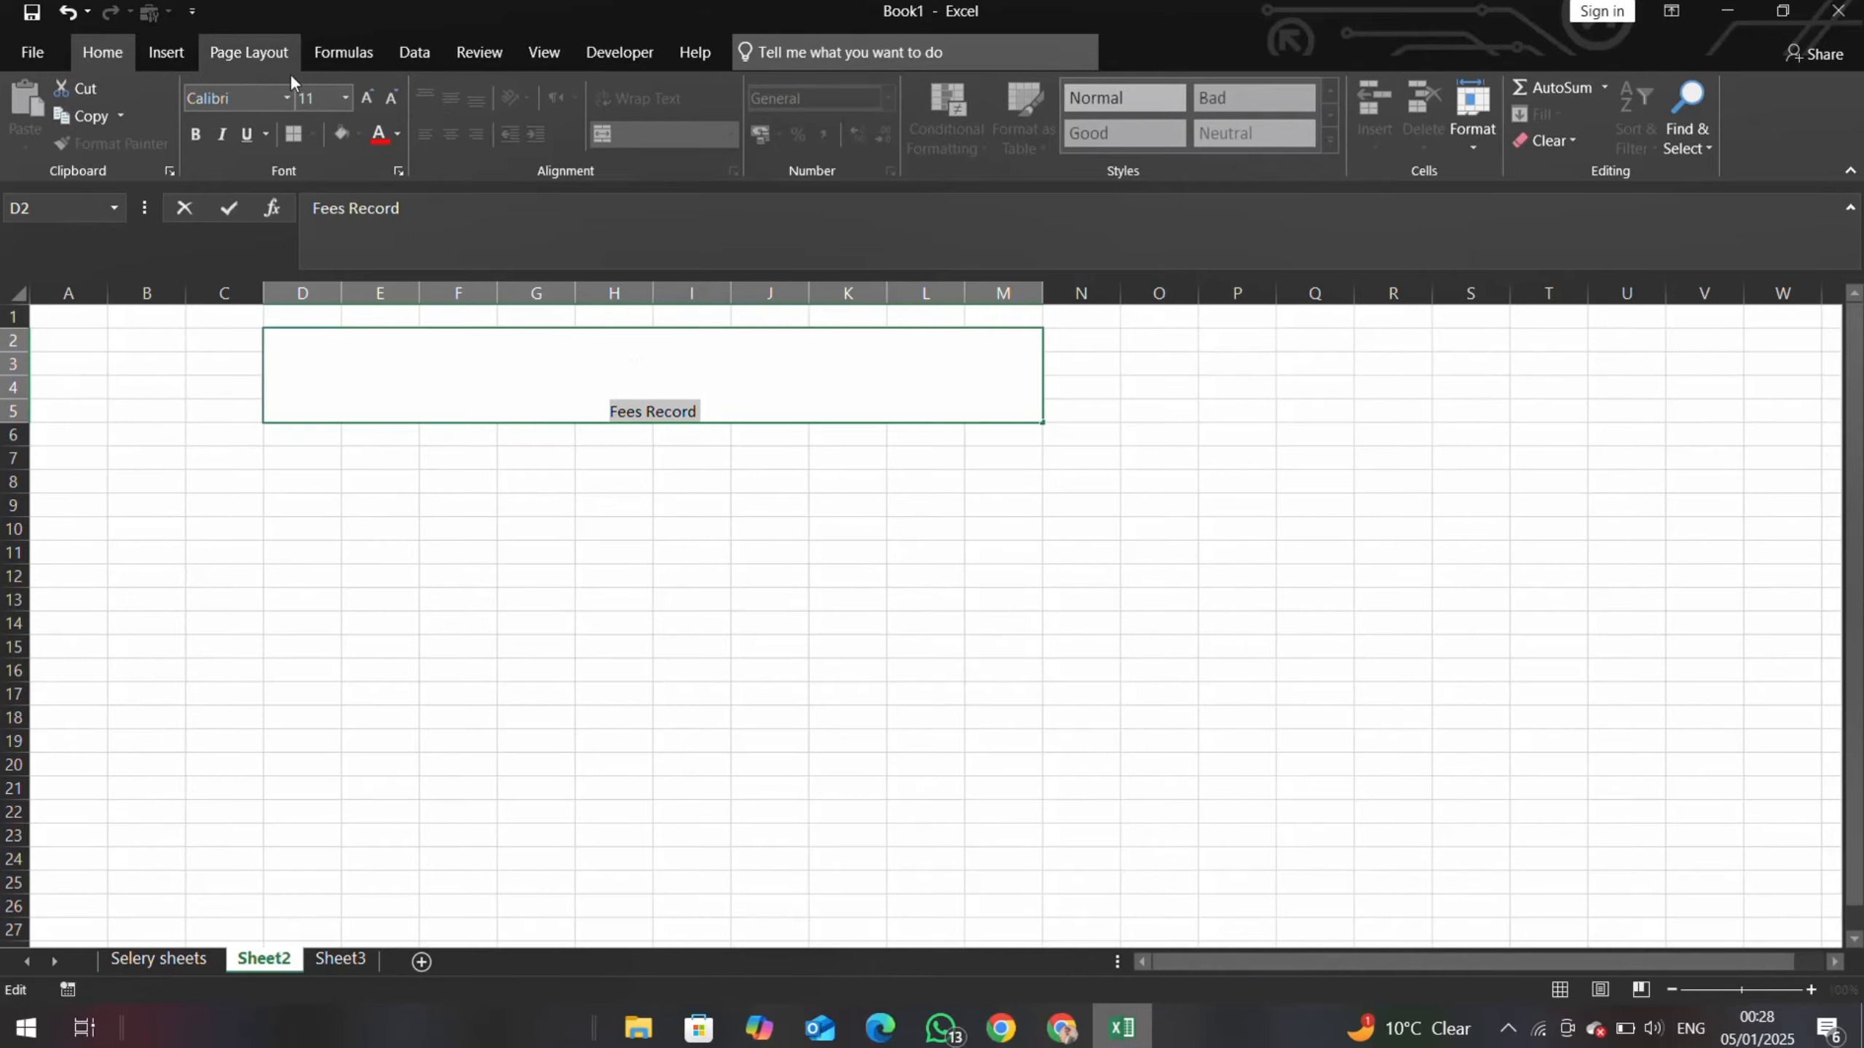
left_click(317, 96)
type("30")
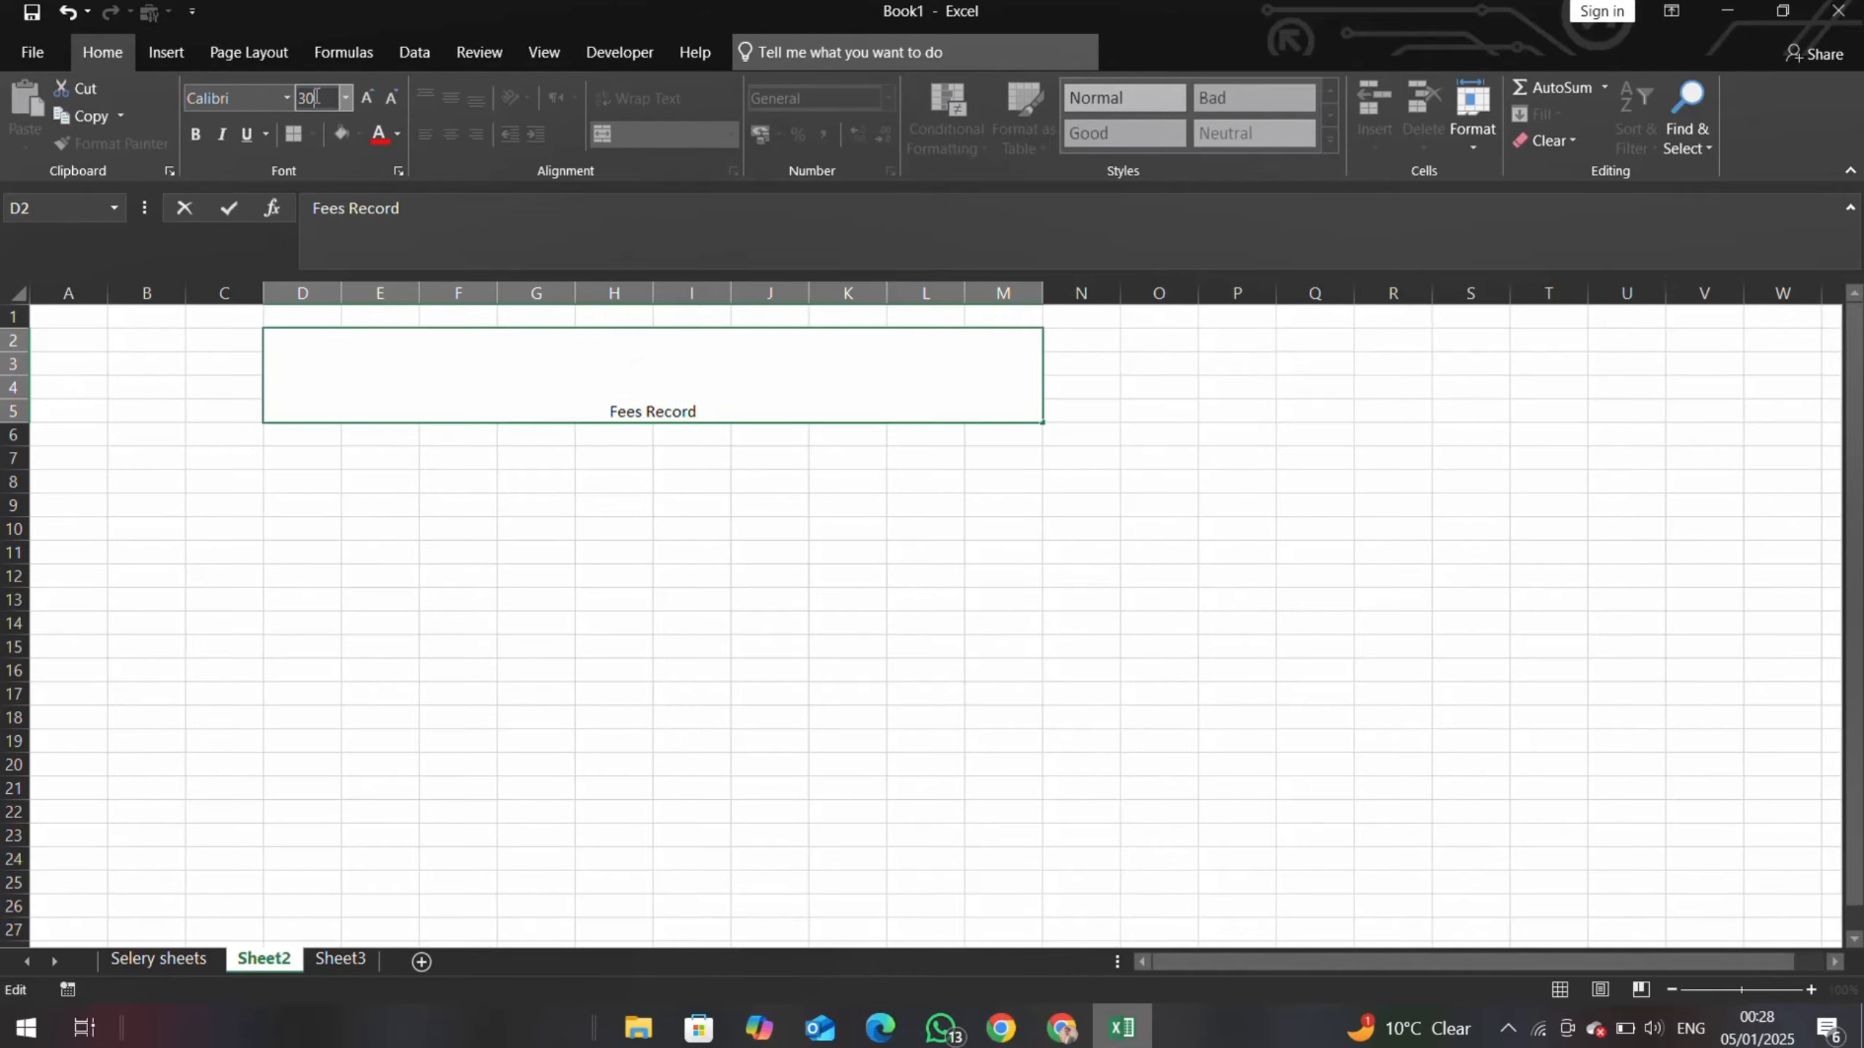
key("Return")
left_click(613, 466)
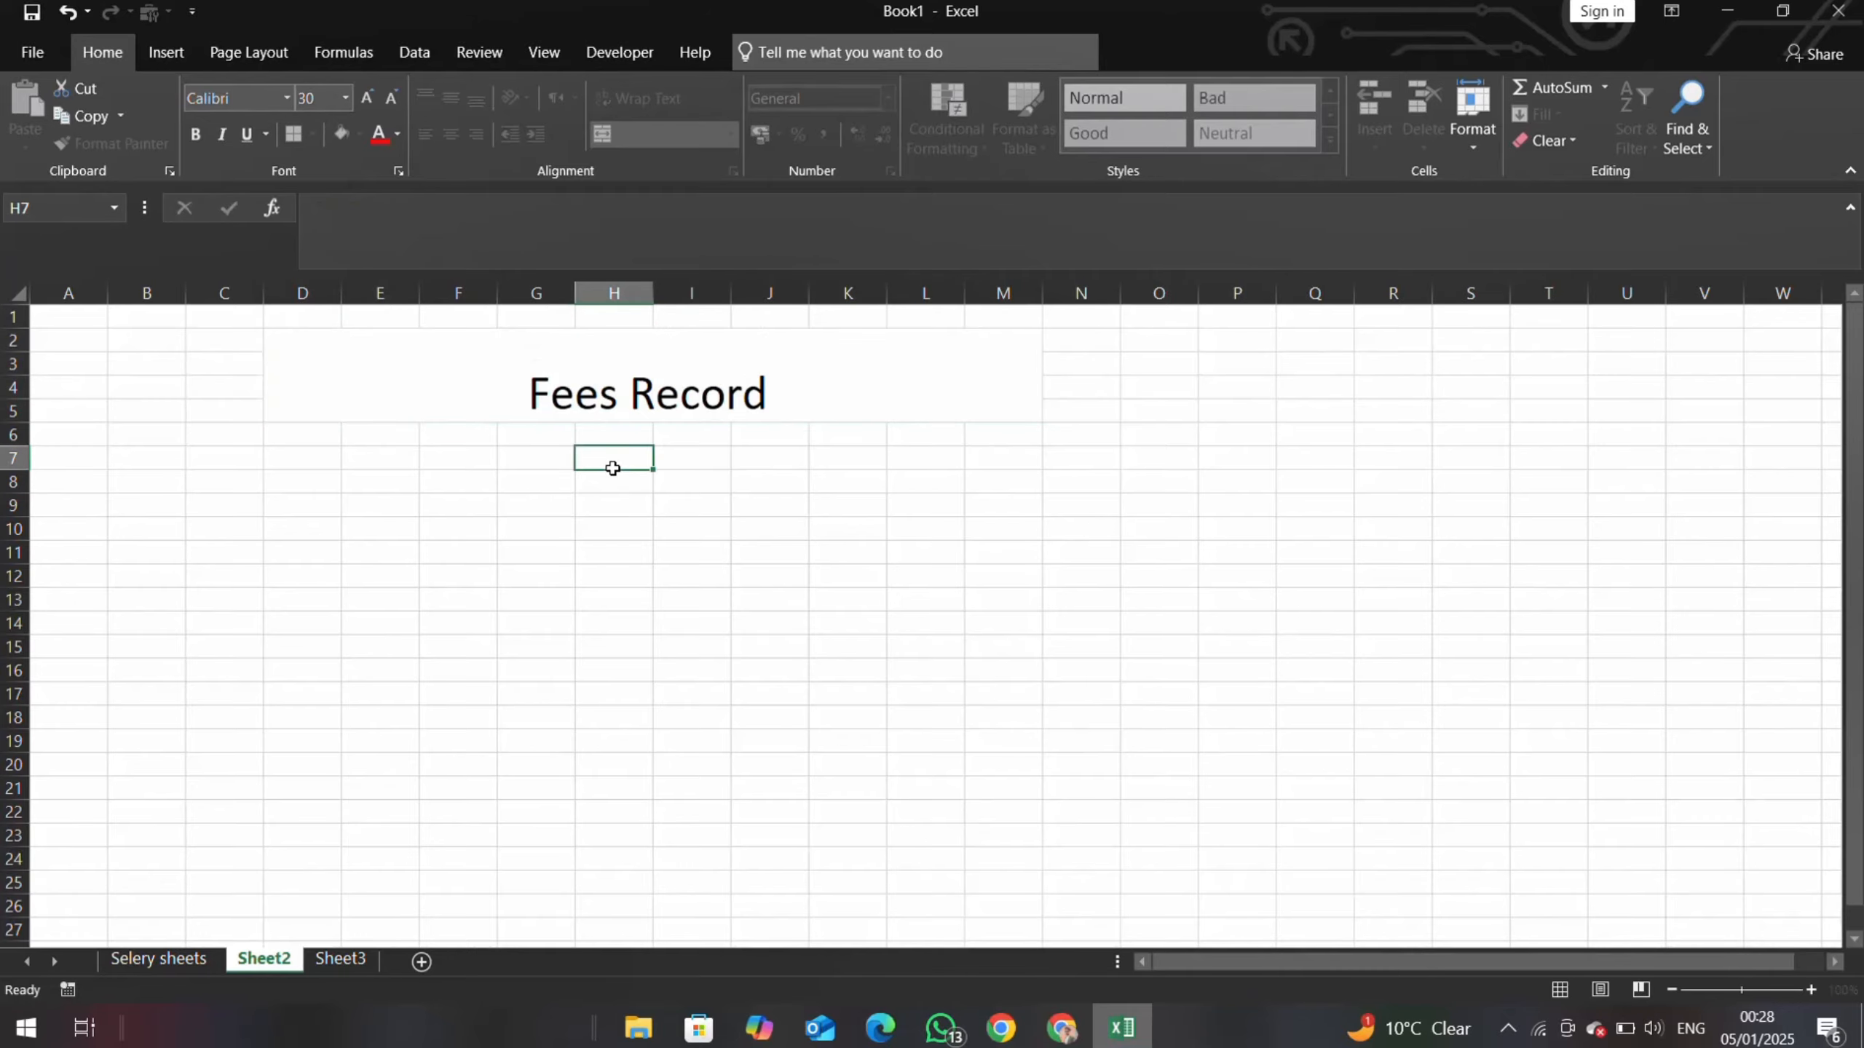
- Fill the Fees Record title cell with yellow and apply All Borders to it
left_click(490, 379)
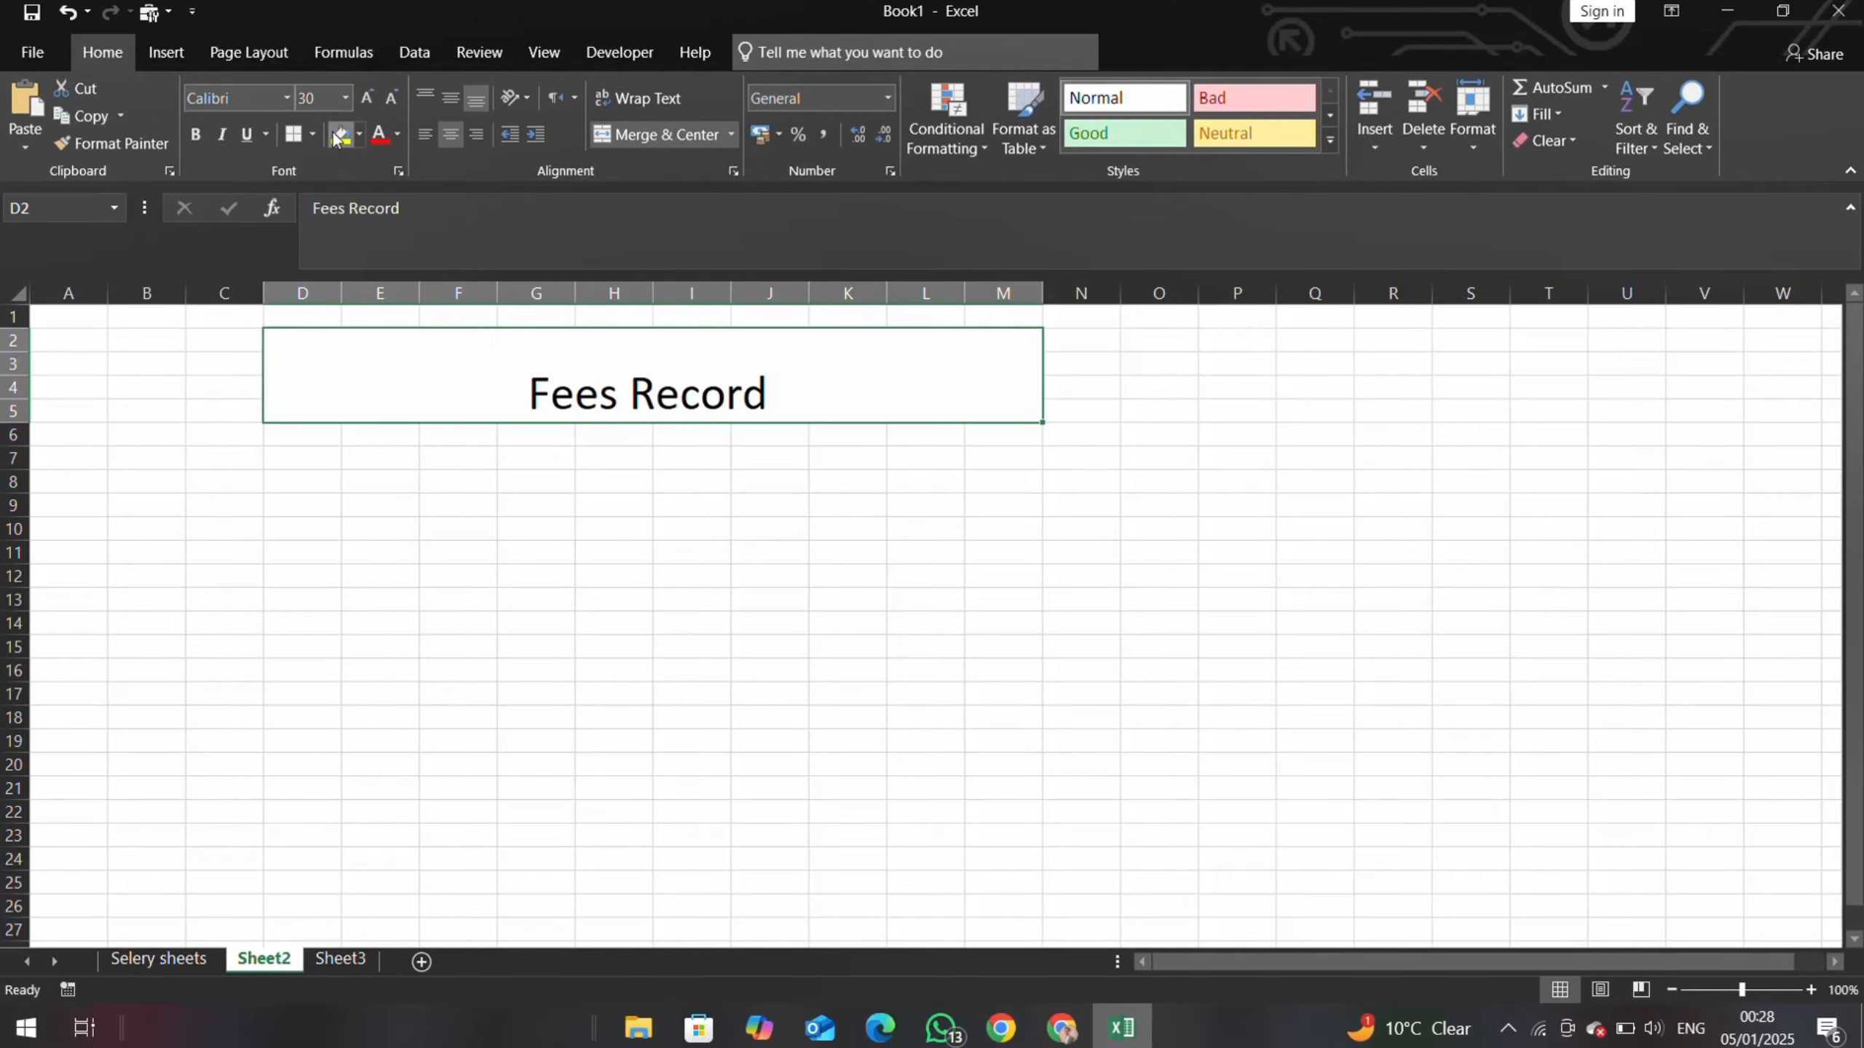
left_click(340, 134)
left_click(313, 135)
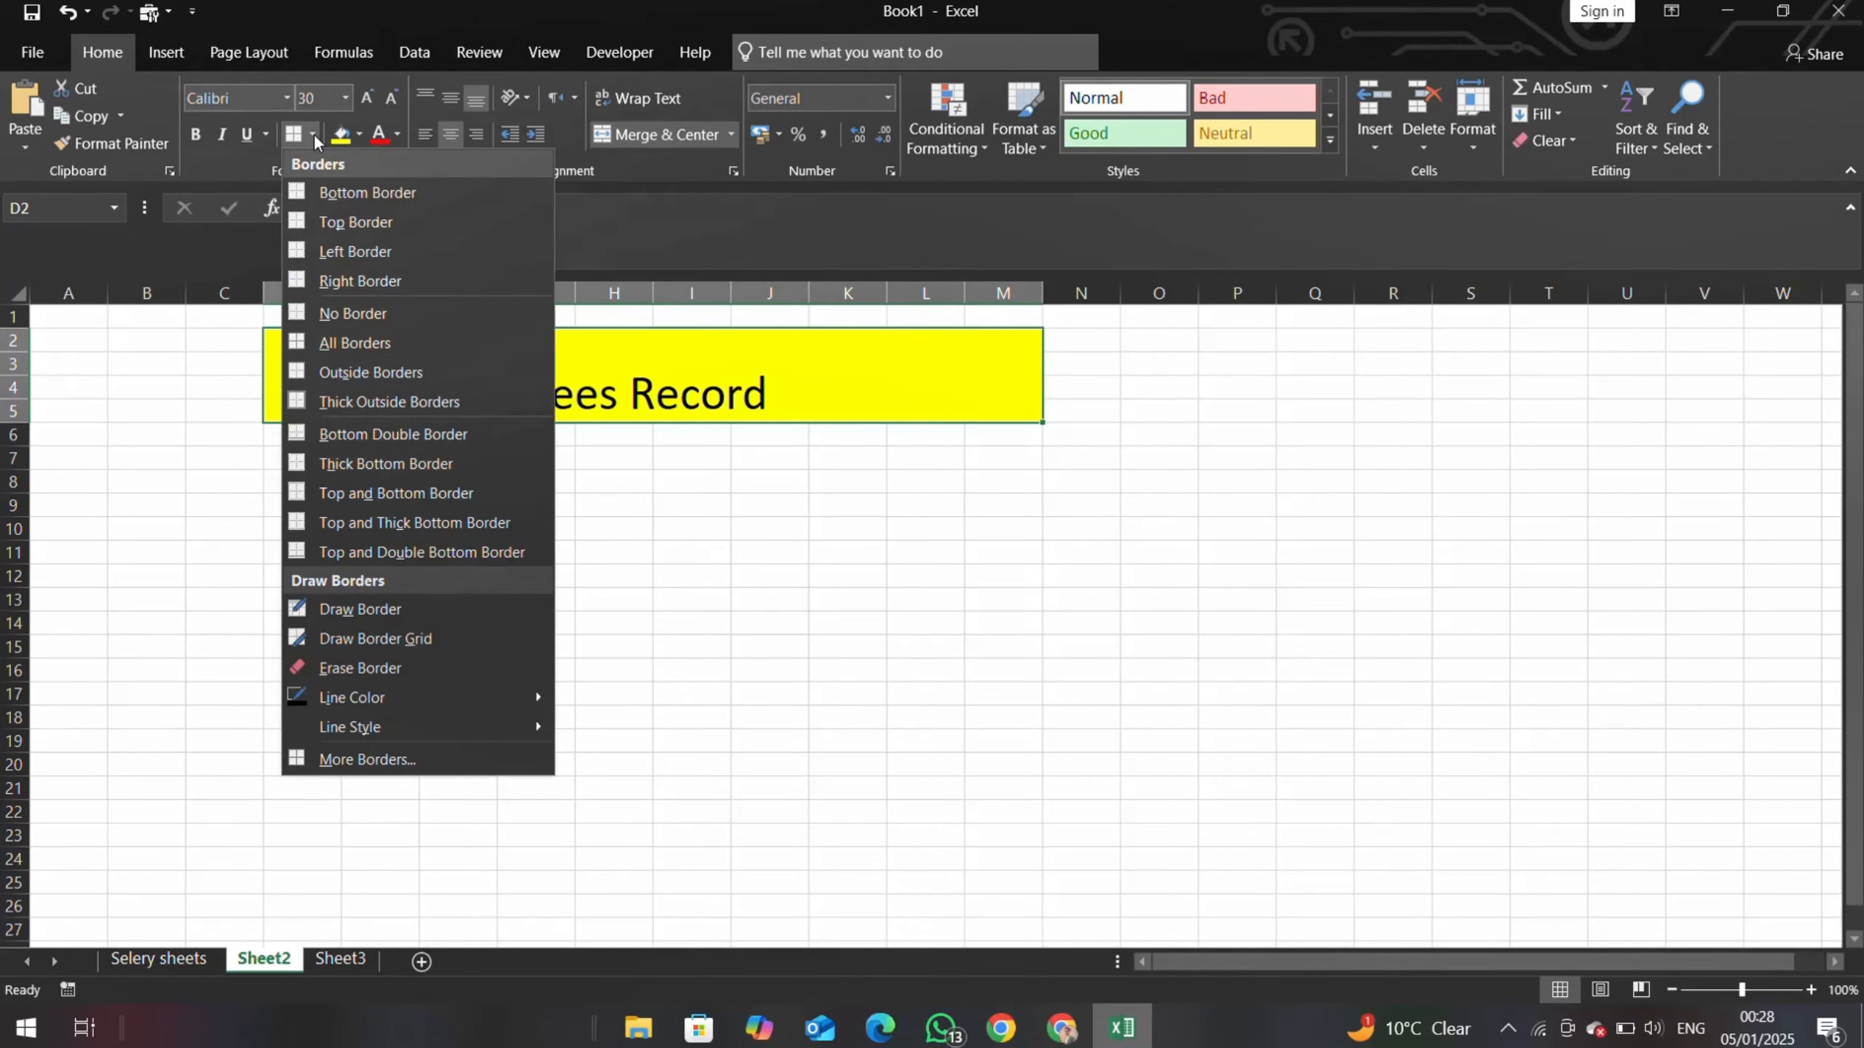
left_click(345, 343)
left_click(583, 582)
- Enter the headers S.no, Name and Fees in cells D6 to F6, directly below the Fees Record title
left_click(320, 440)
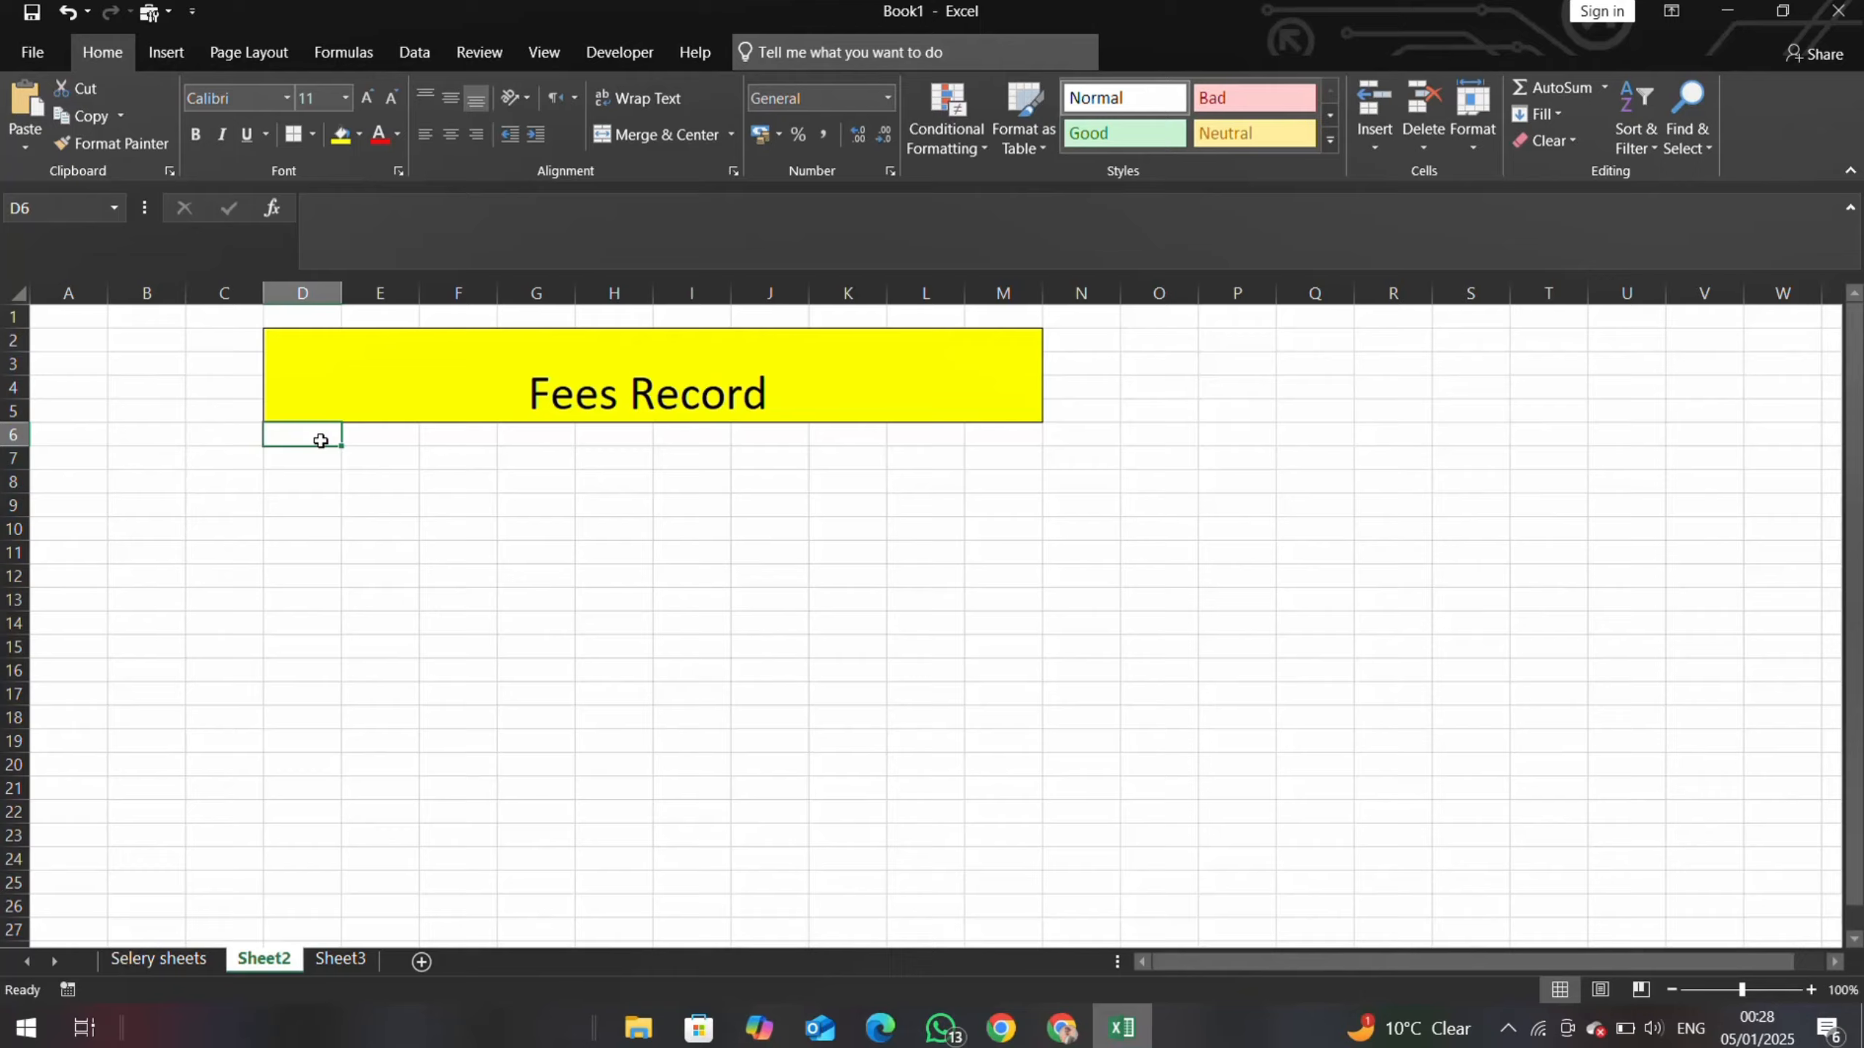
type("S.ni")
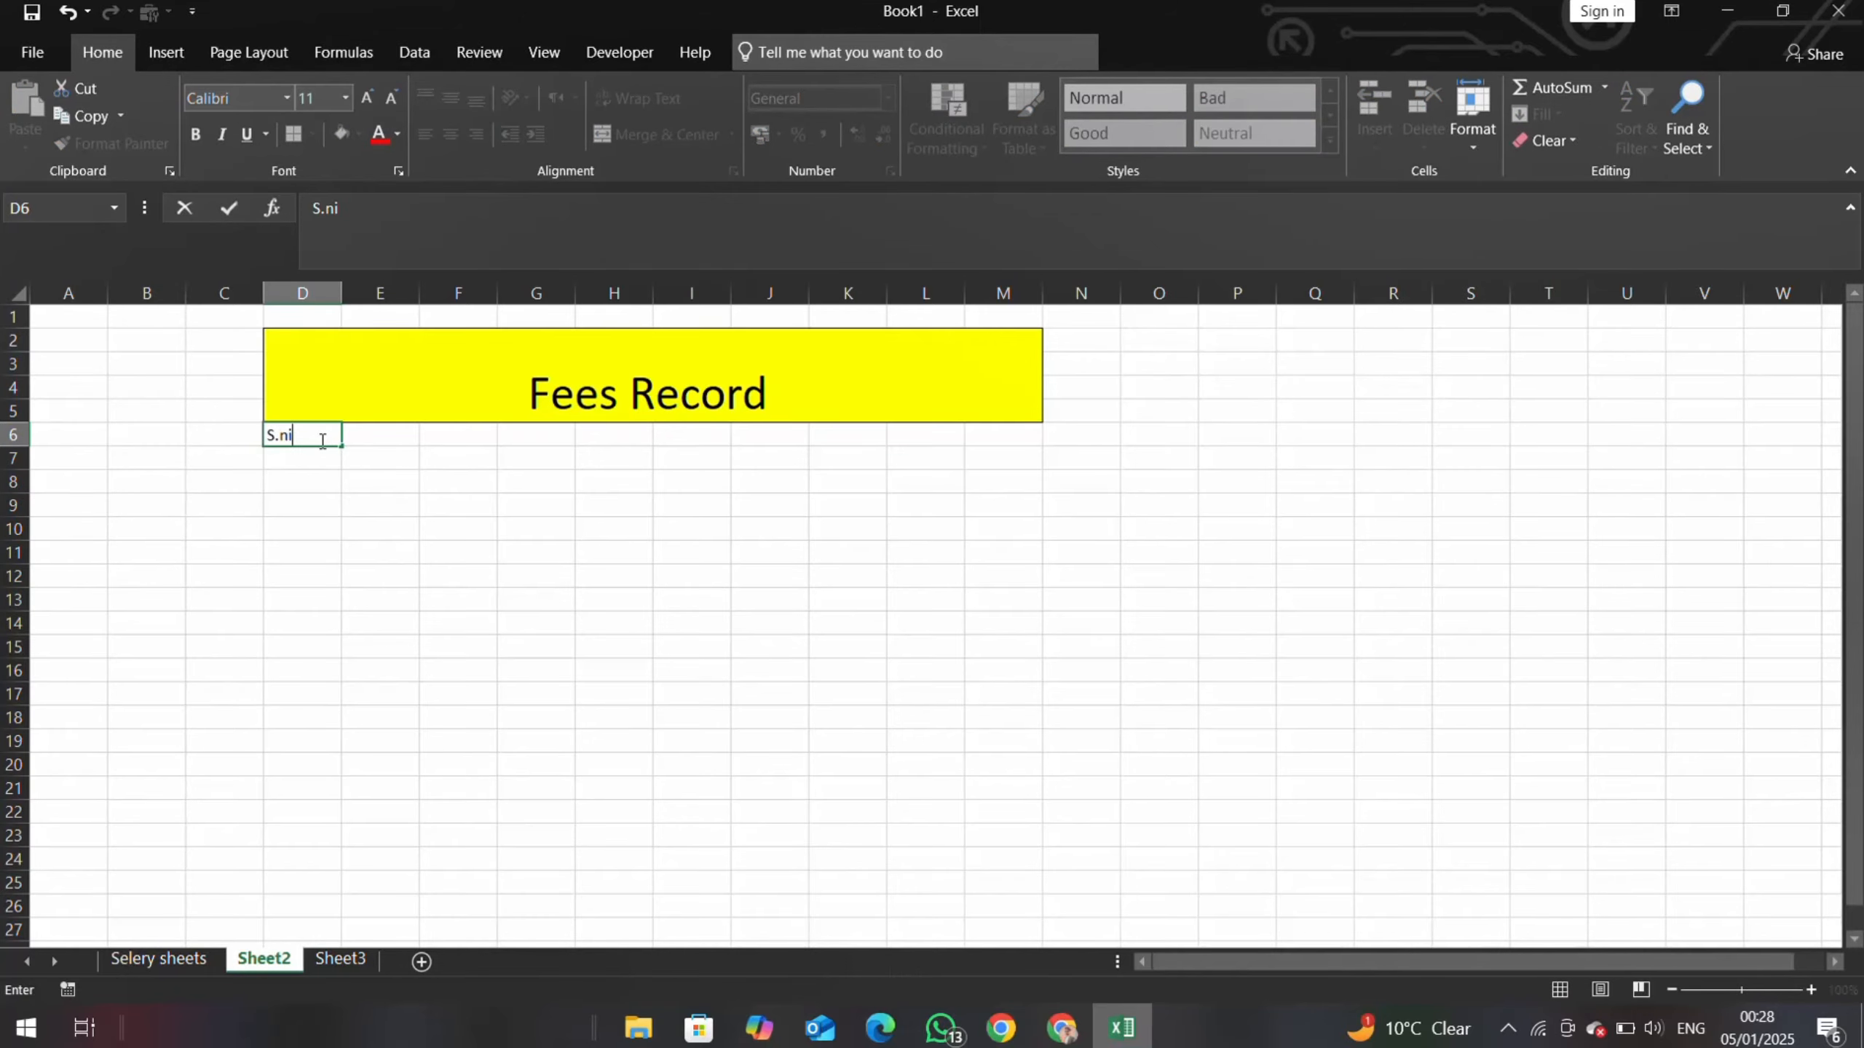
key("BackSpace")
type("o")
key("Tab")
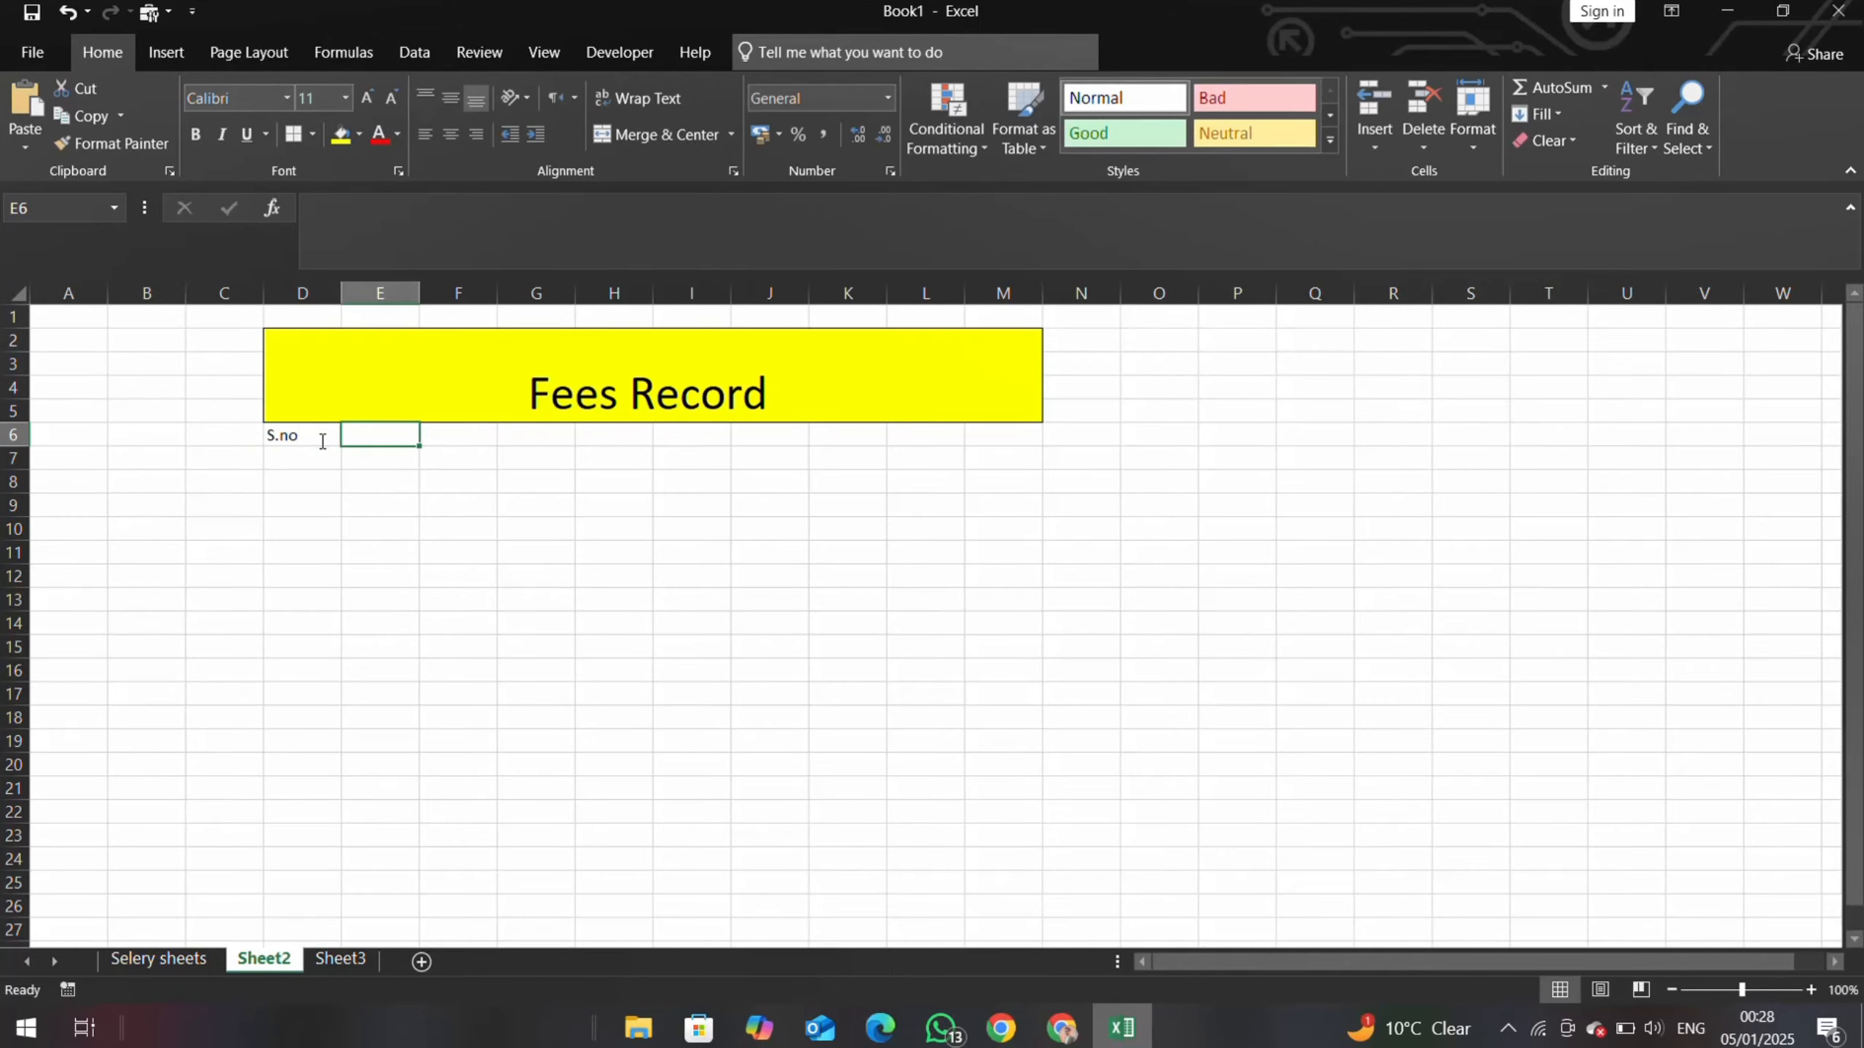
type("Name")
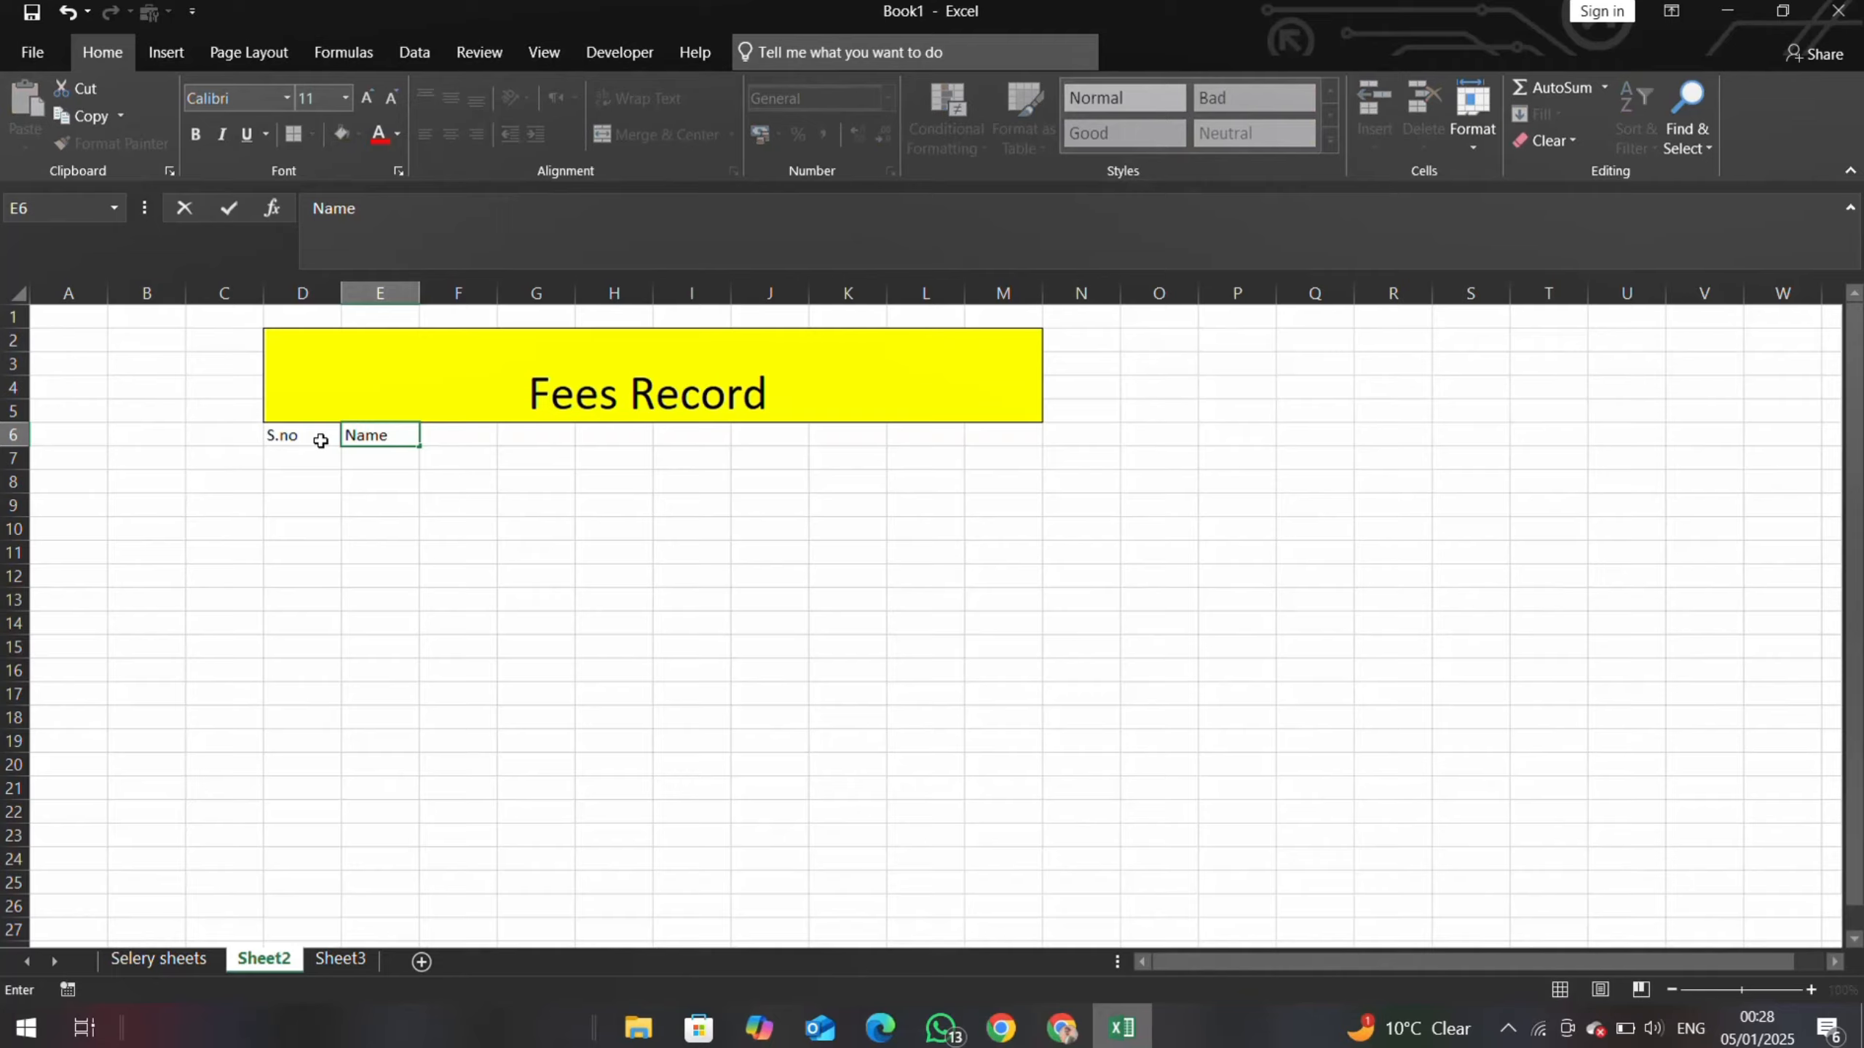
key("Tab")
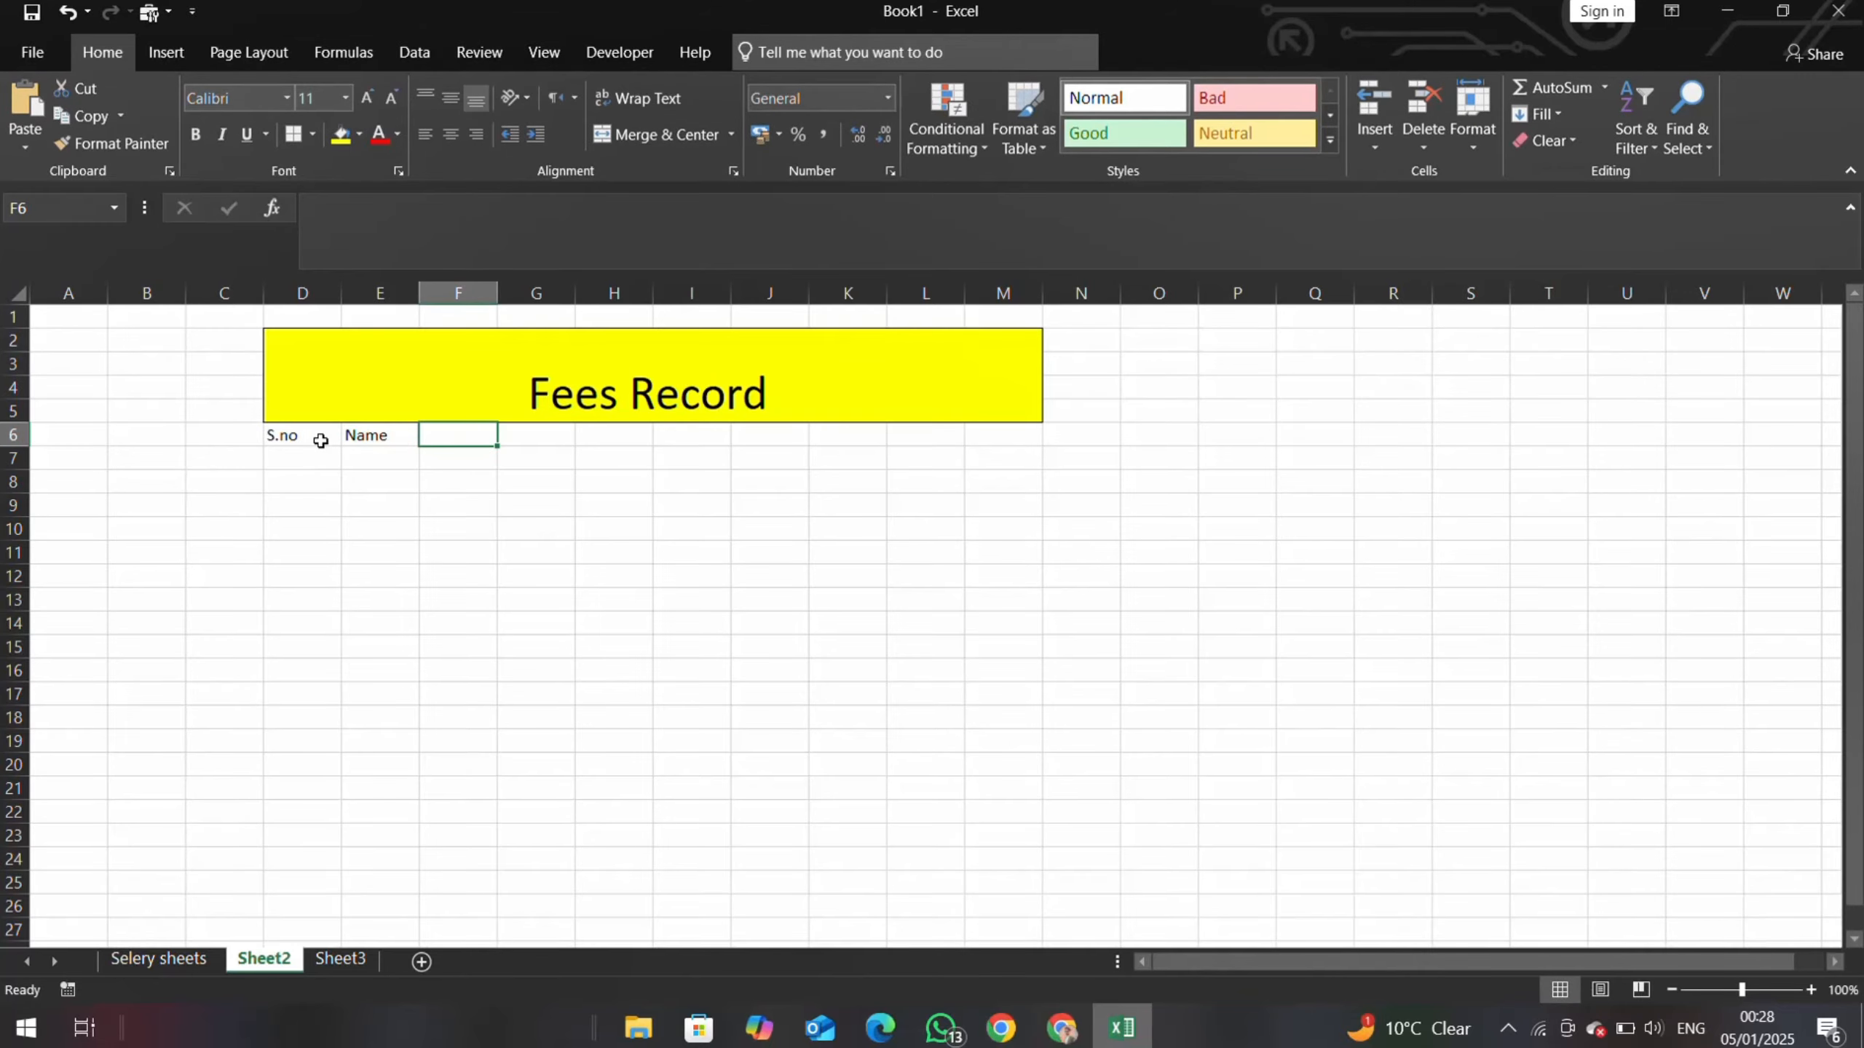
type("FEes")
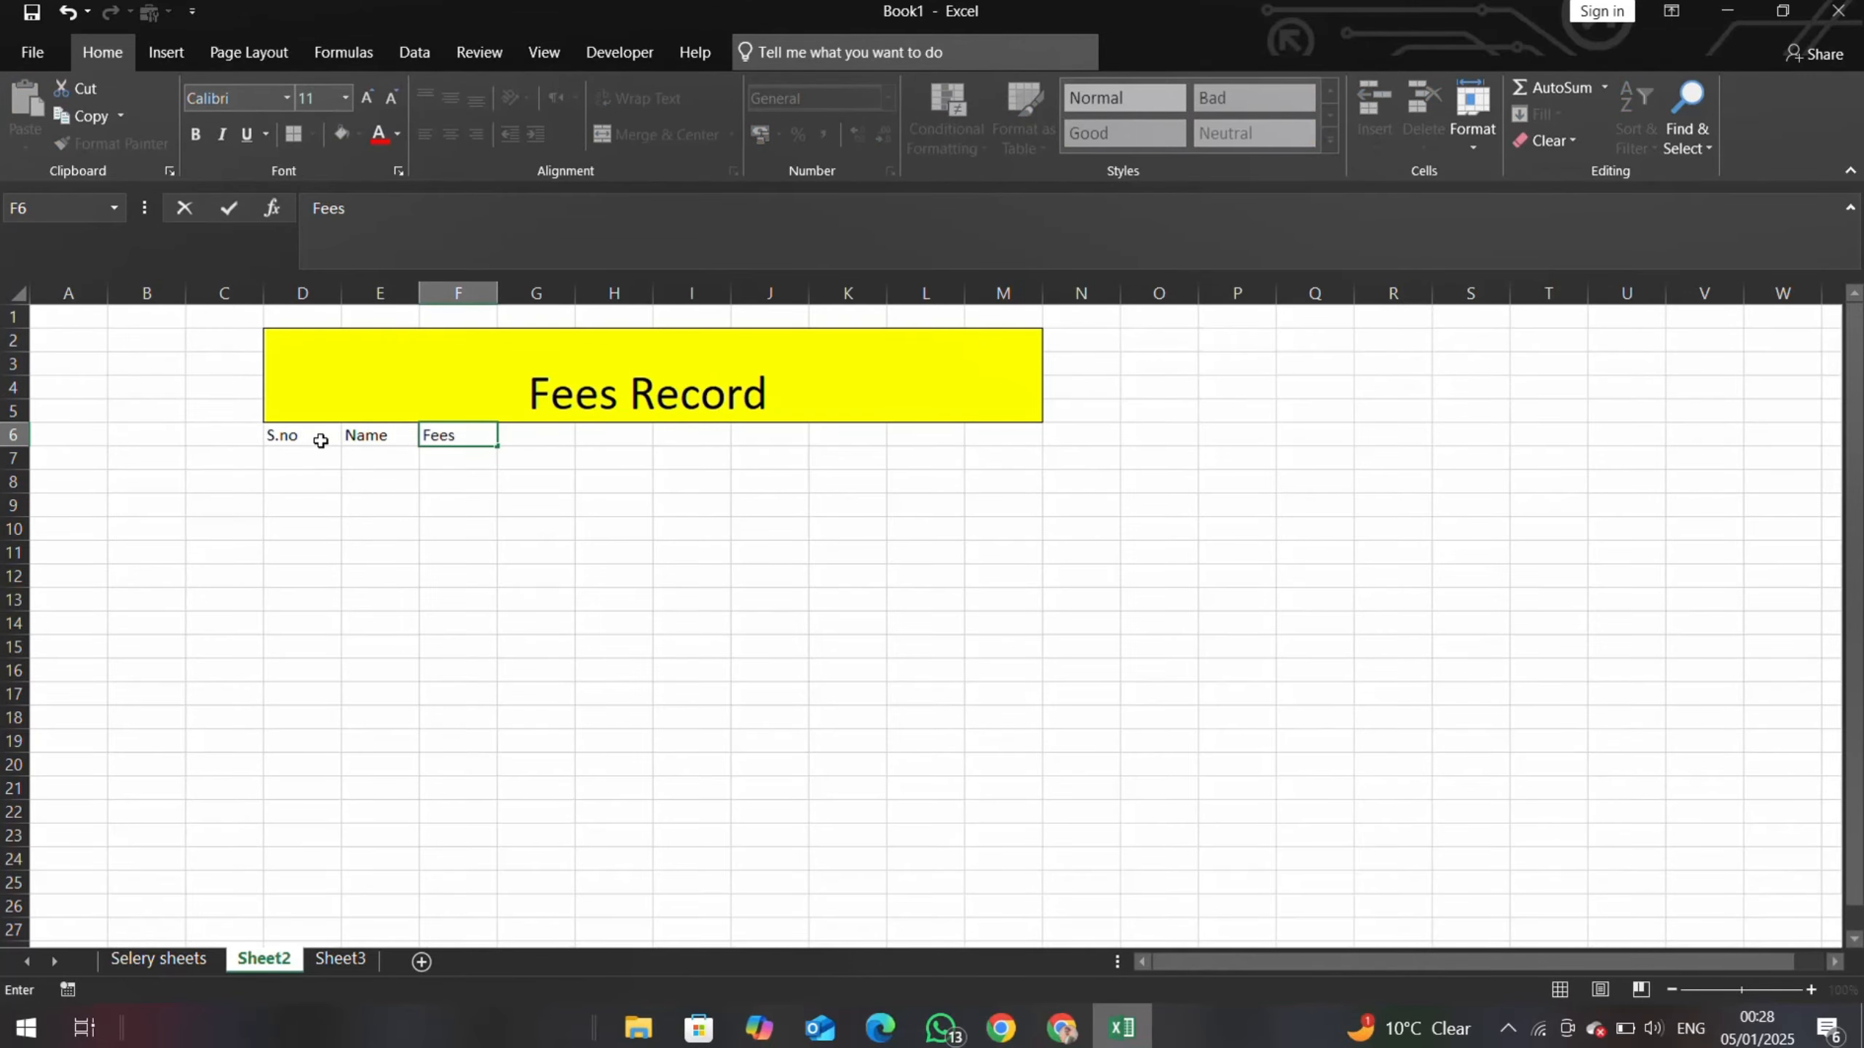
key("Tab")
- Enter the headers Fees2 in cell G6 and Frees3 in cell H6
type("Fees")
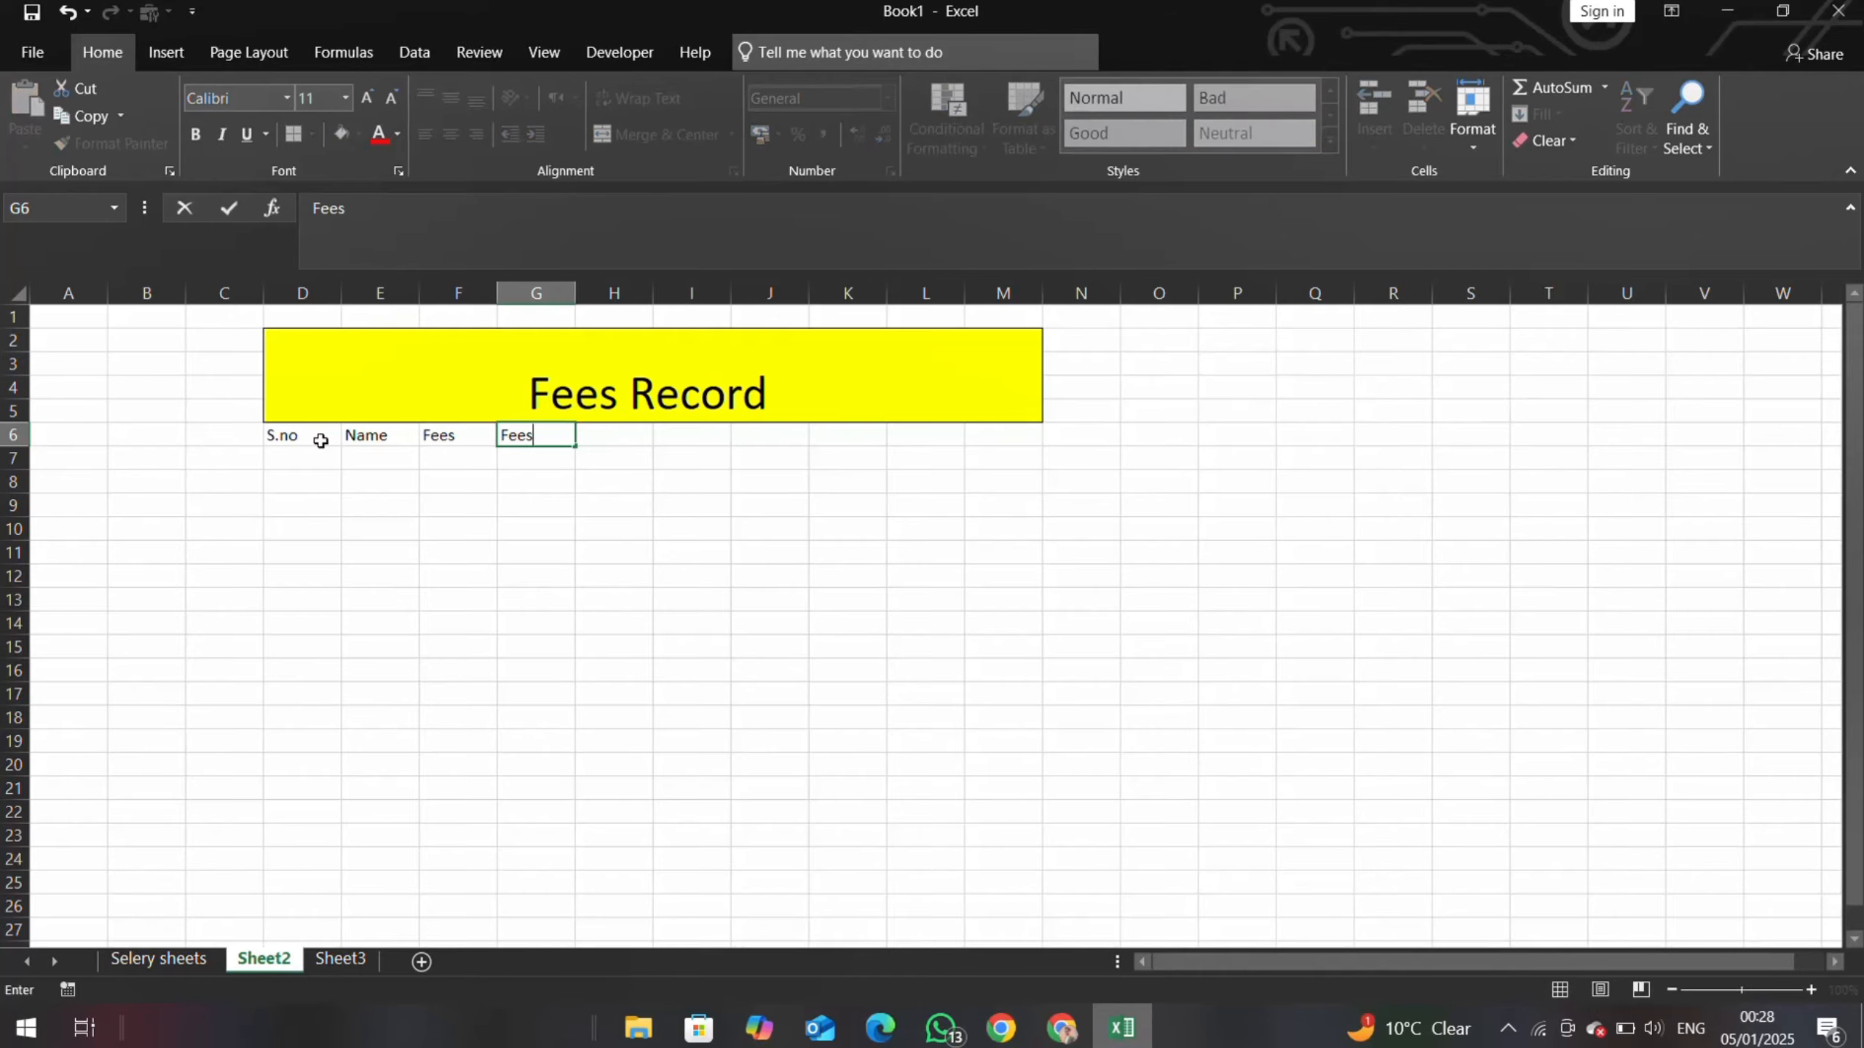
type("@")
key("BackSpace")
type("2")
key("Tab")
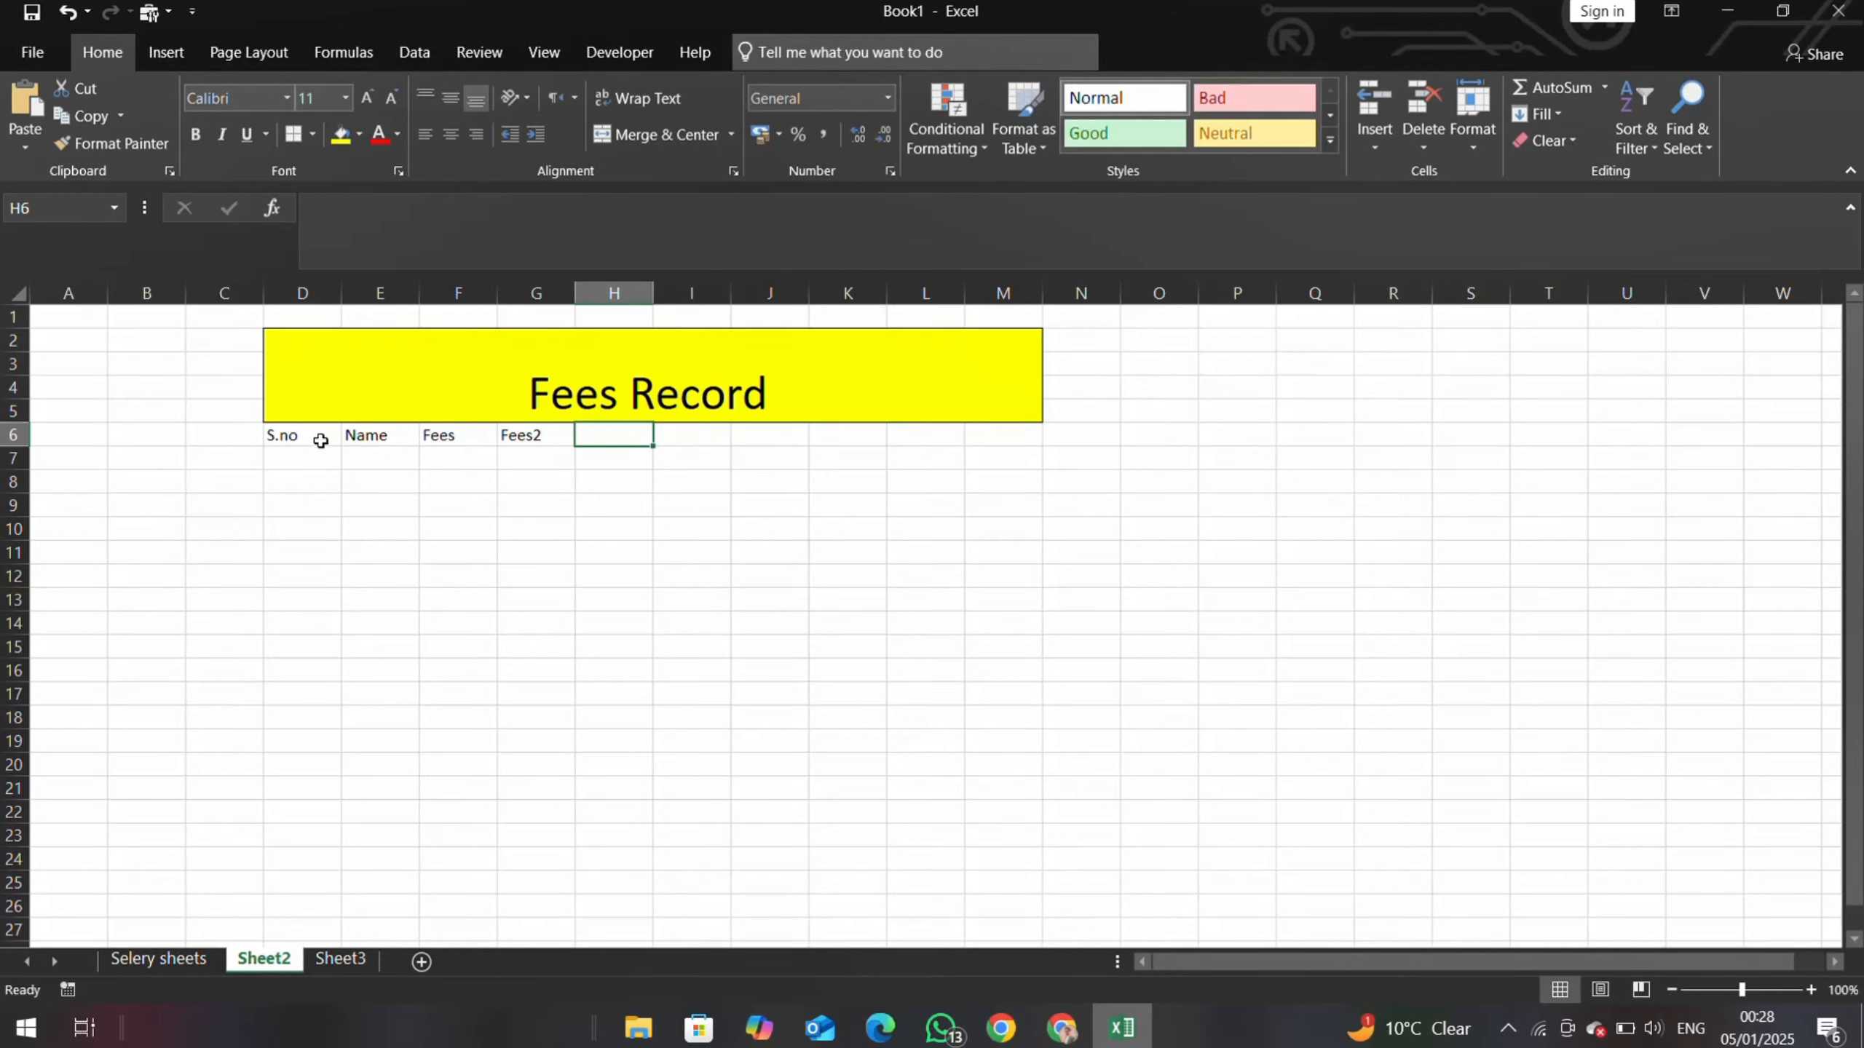
type("Frees")
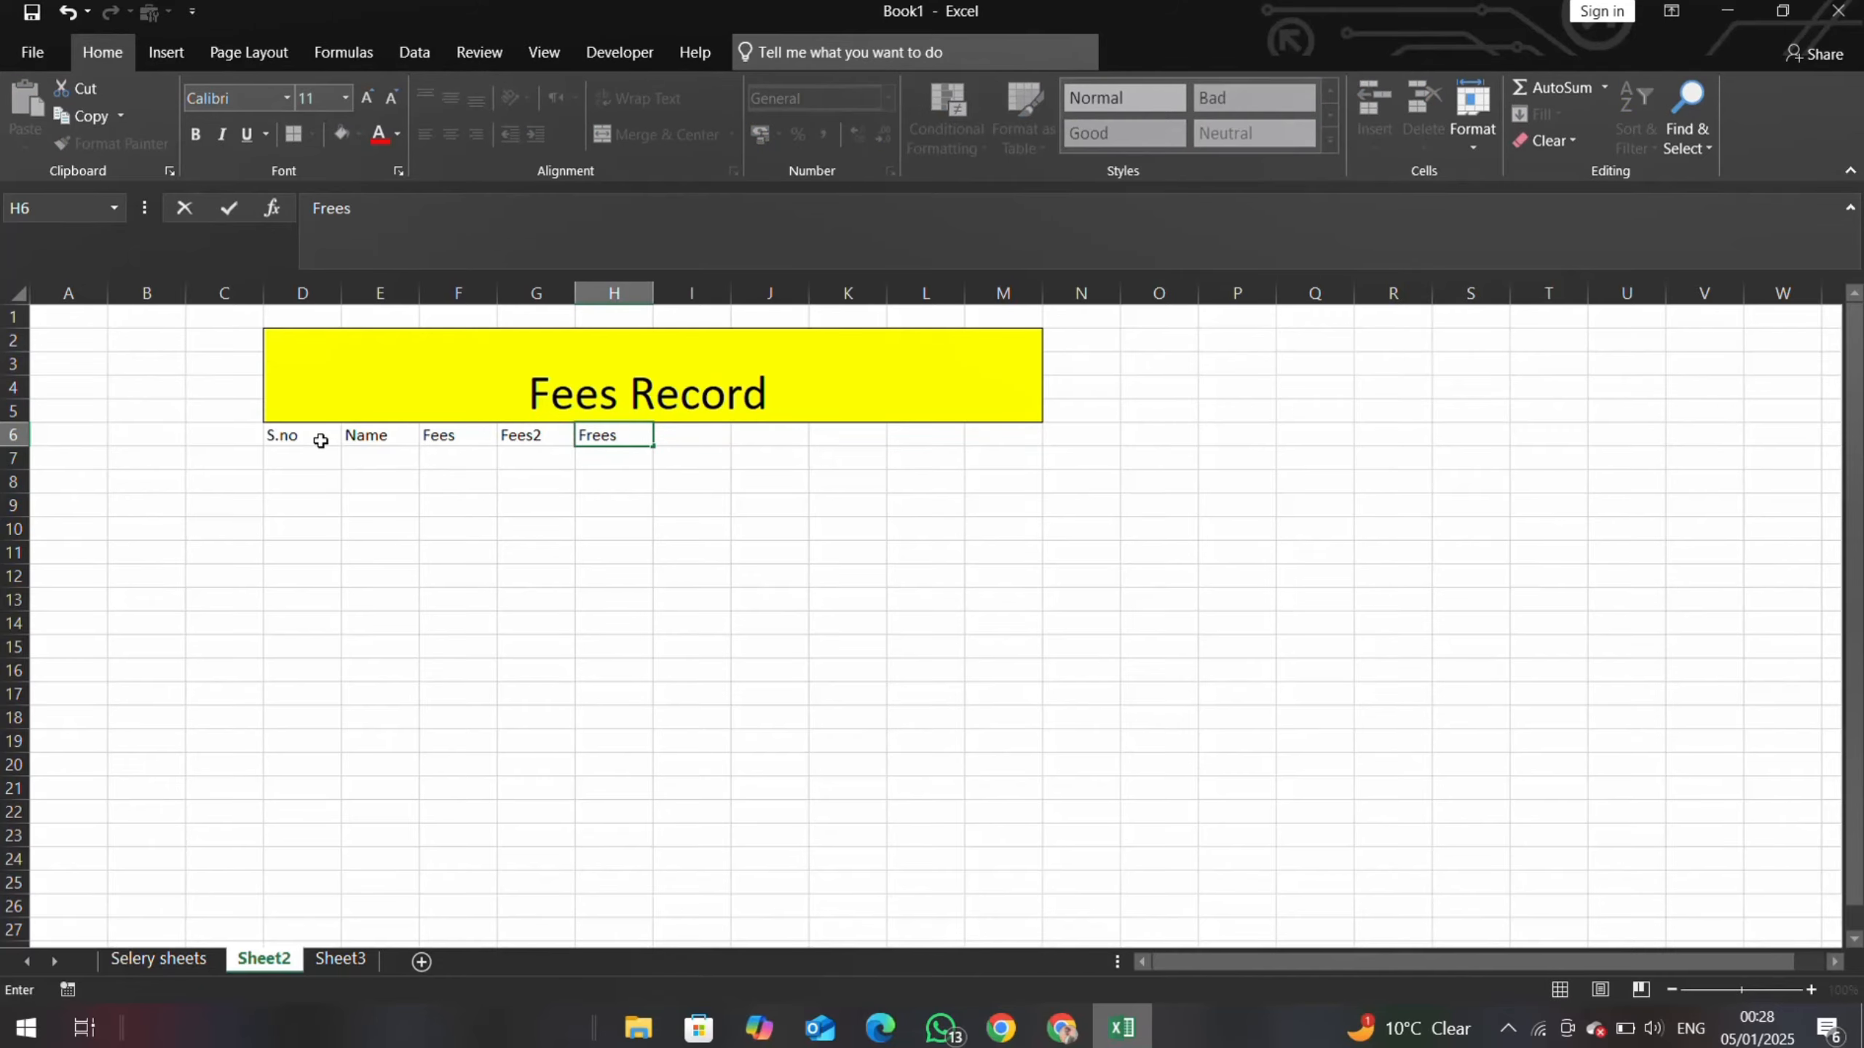
type("3\\")
key("Return")
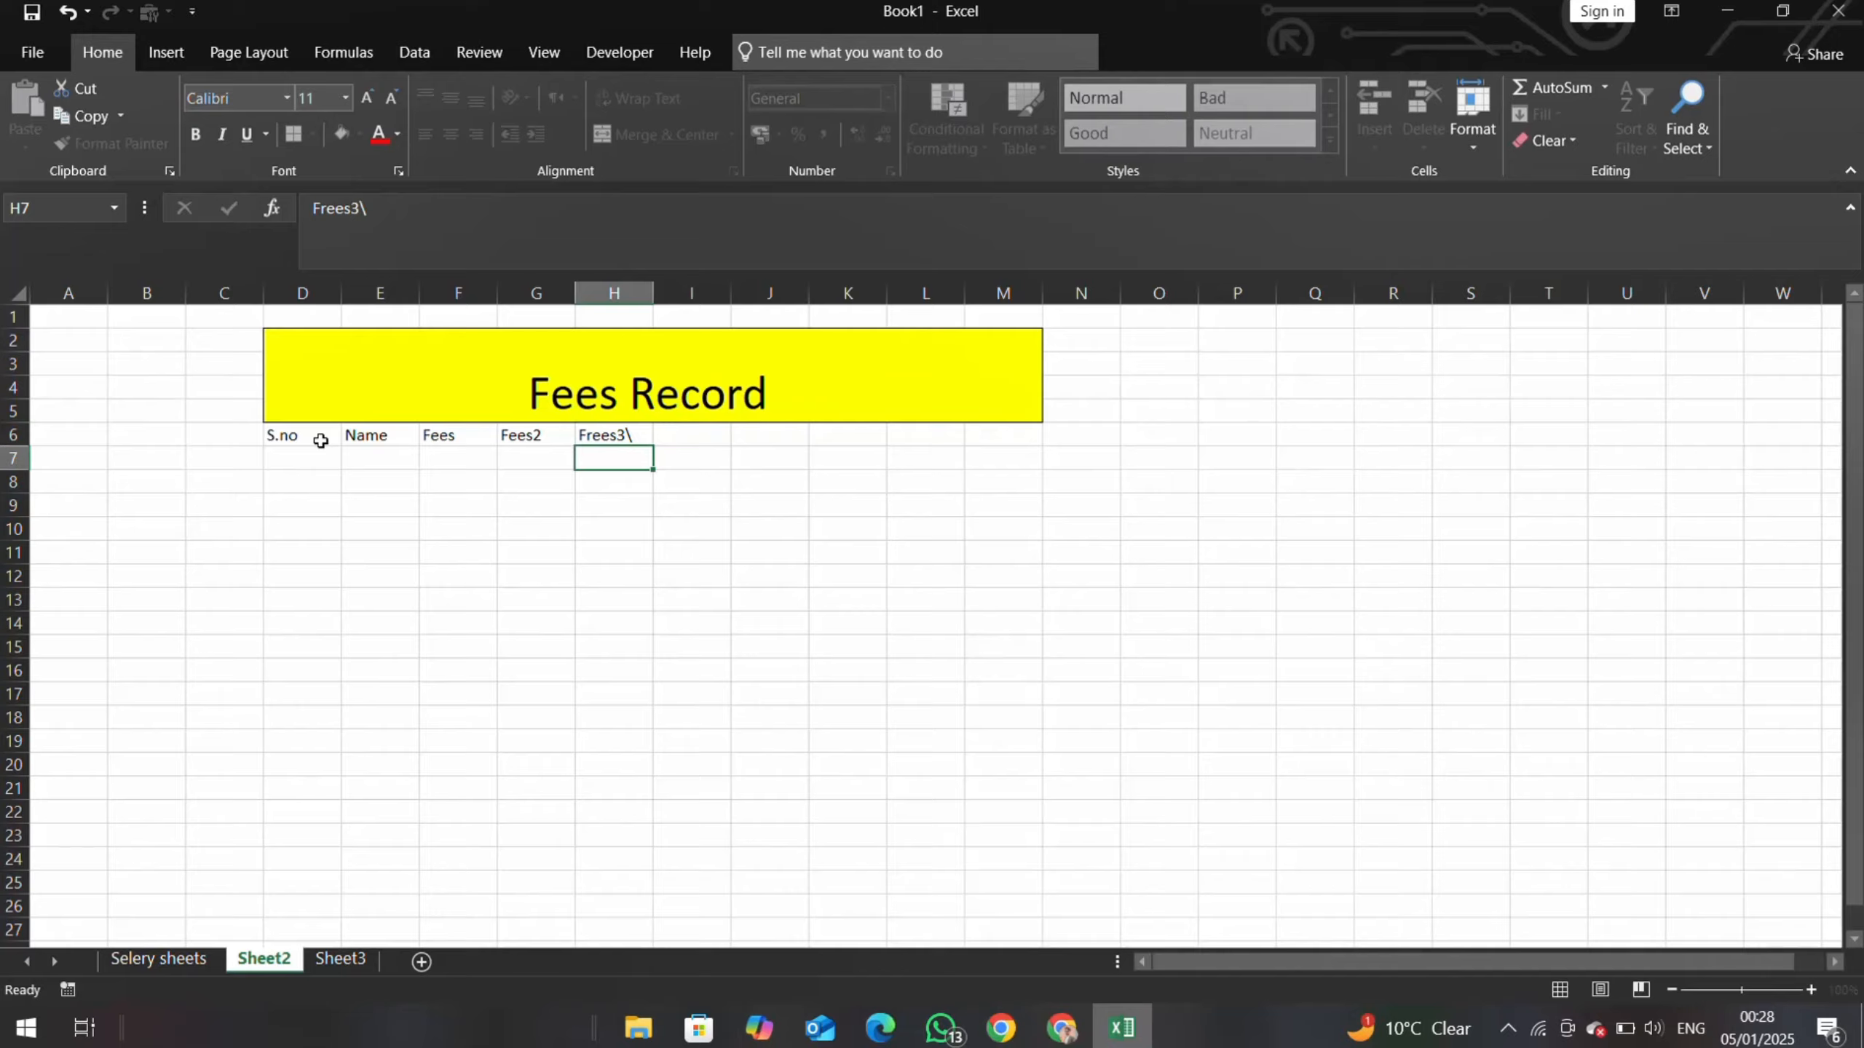
double_click(620, 434)
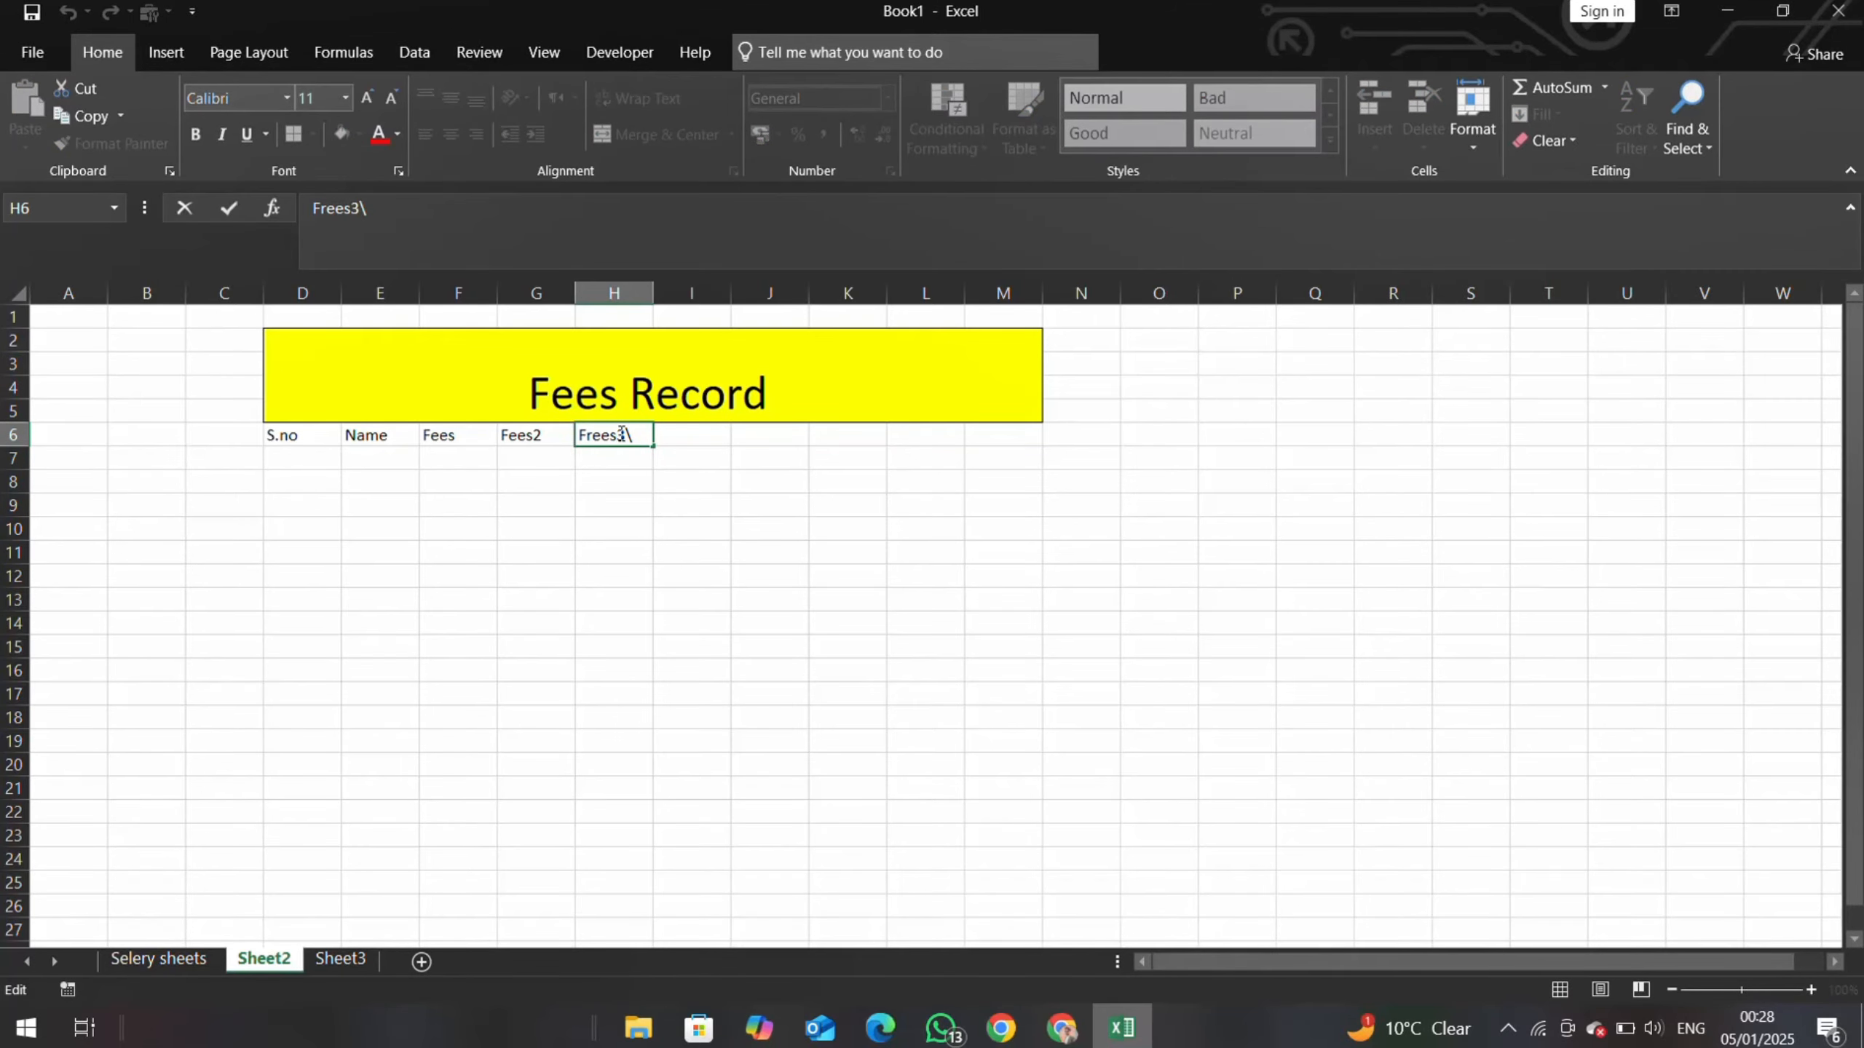
key("BackSpace")
key("Return")
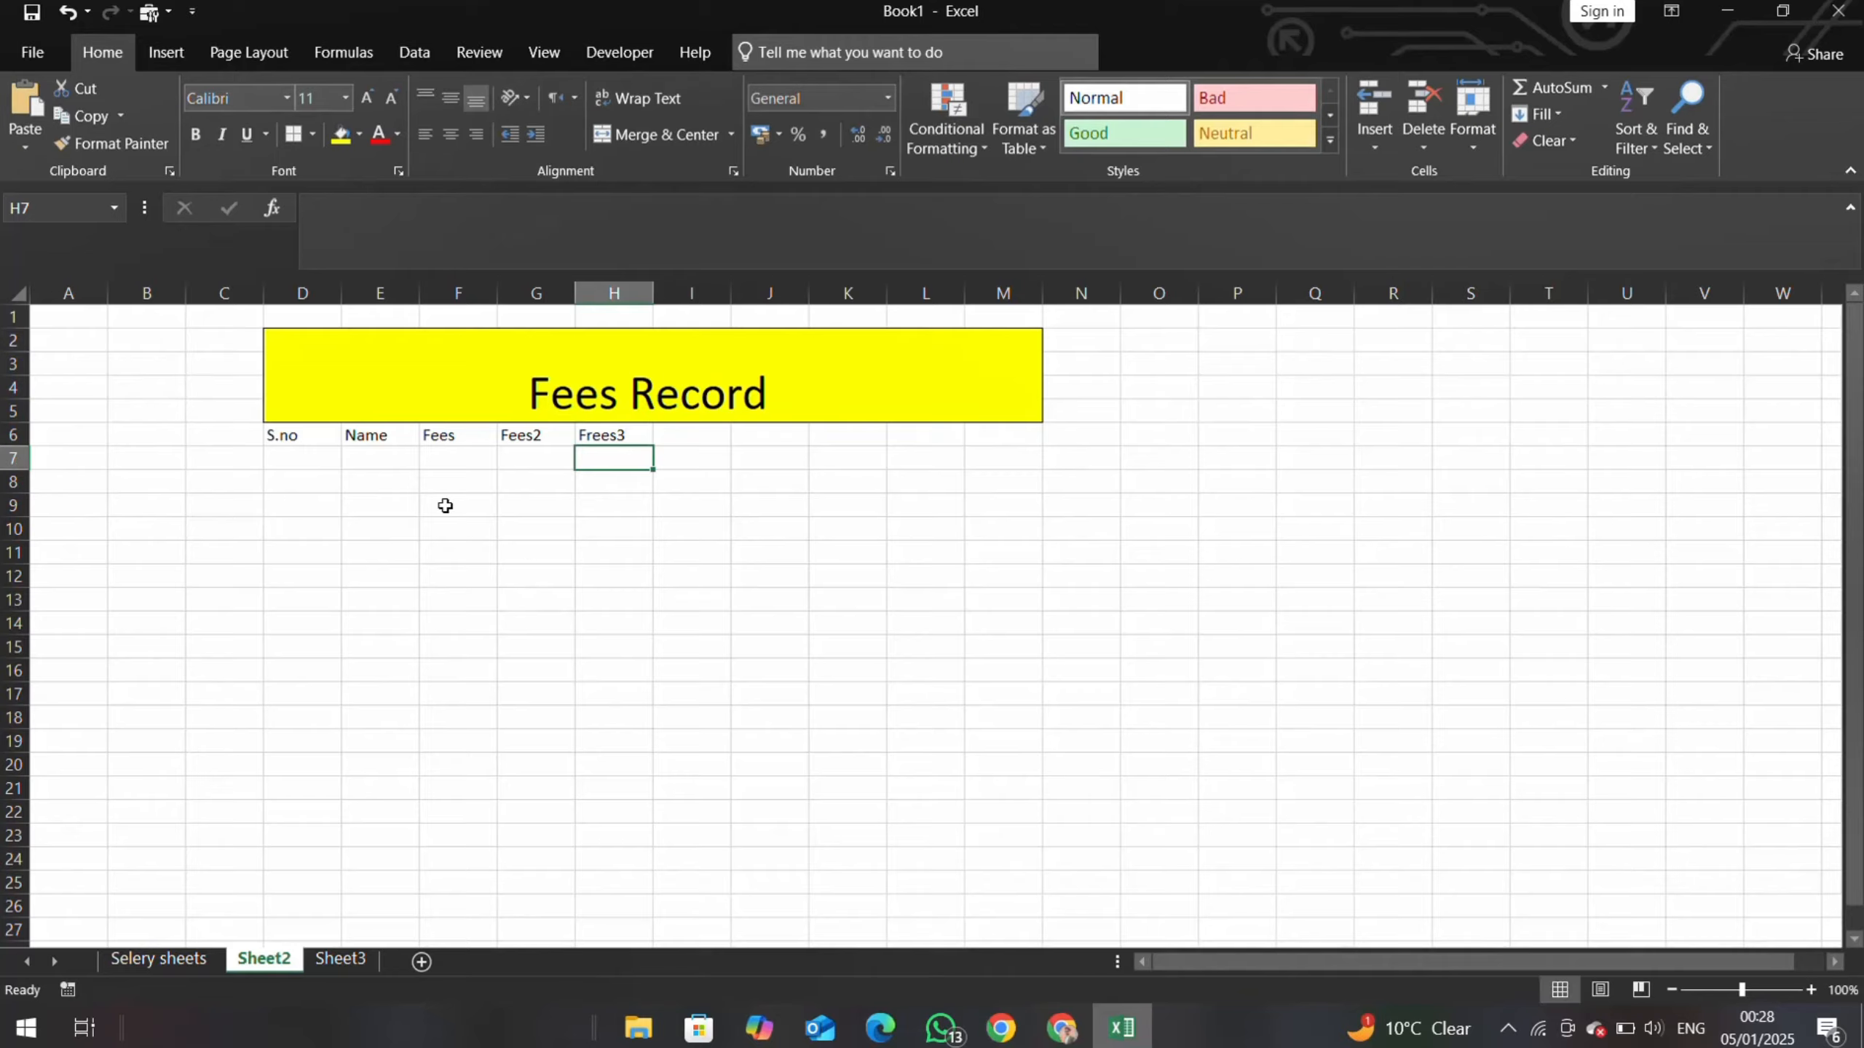
- Format cells D6 to H6 as a table with headers, using the first black style of the Medium group
left_click(278, 435)
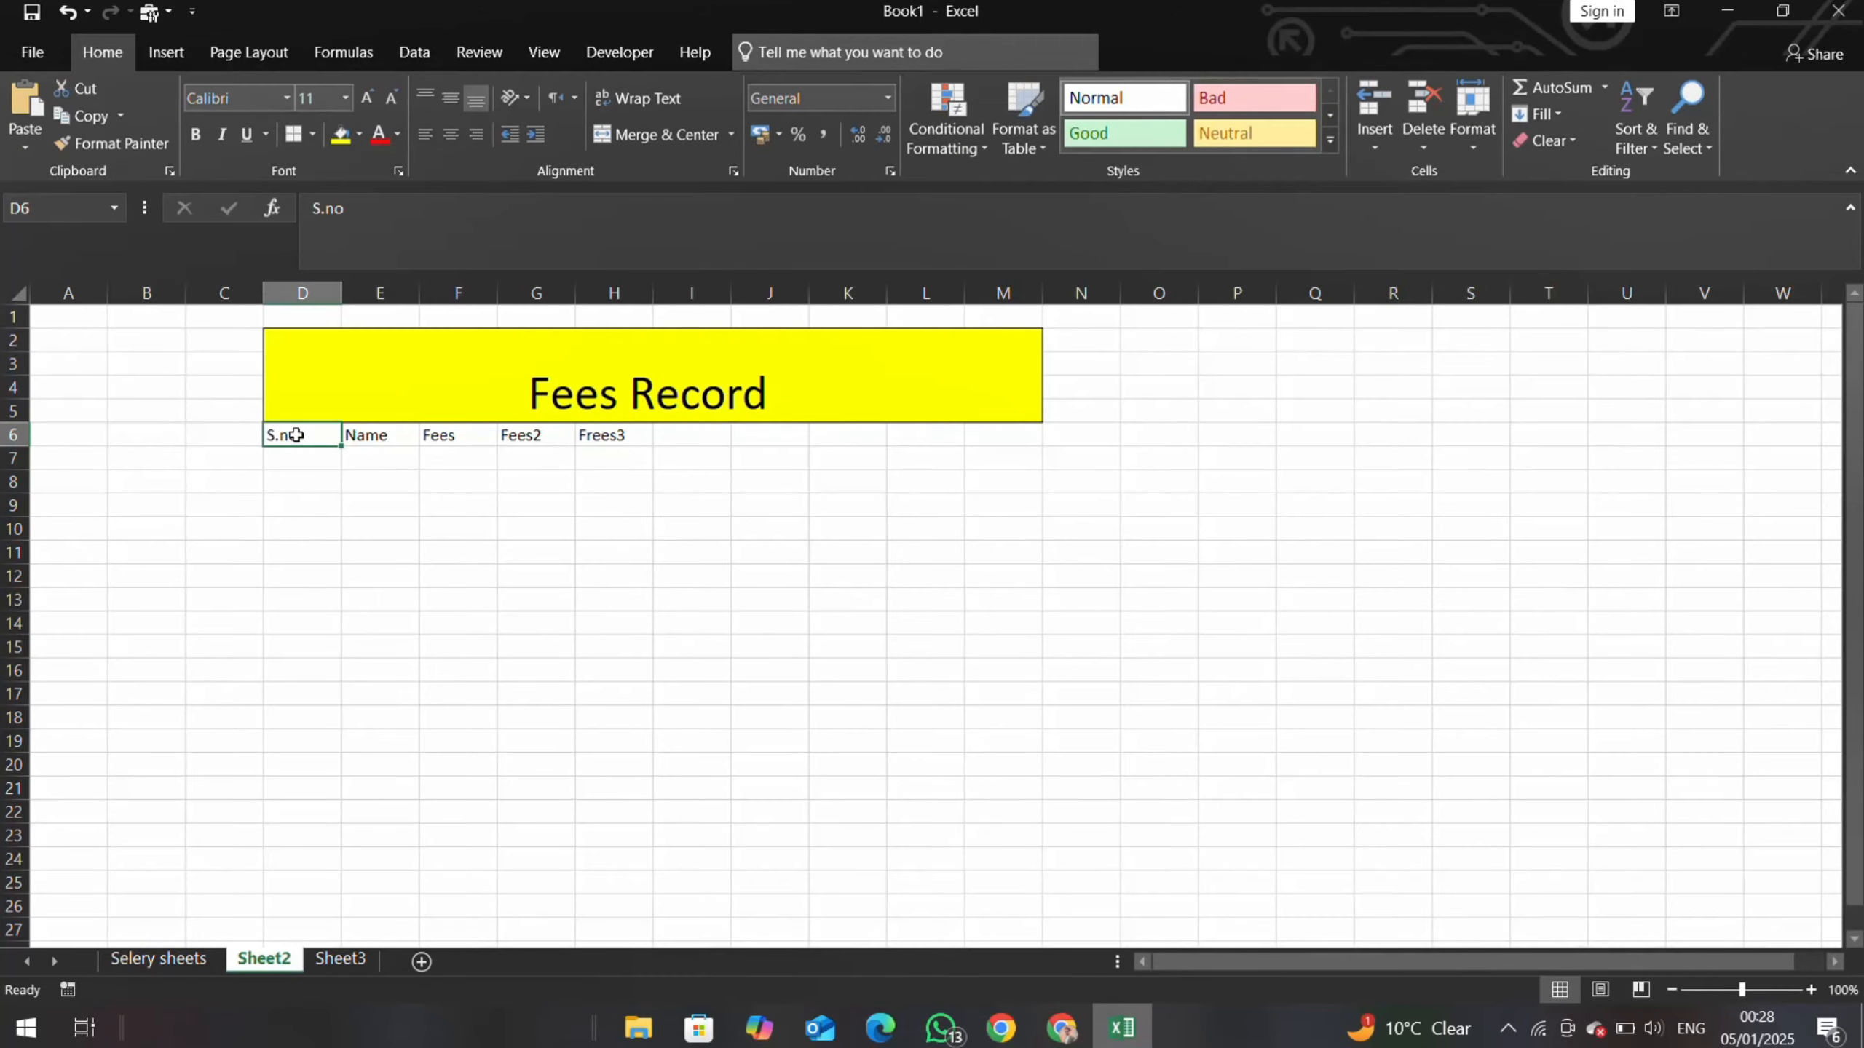
left_click_drag(295, 436, 607, 440)
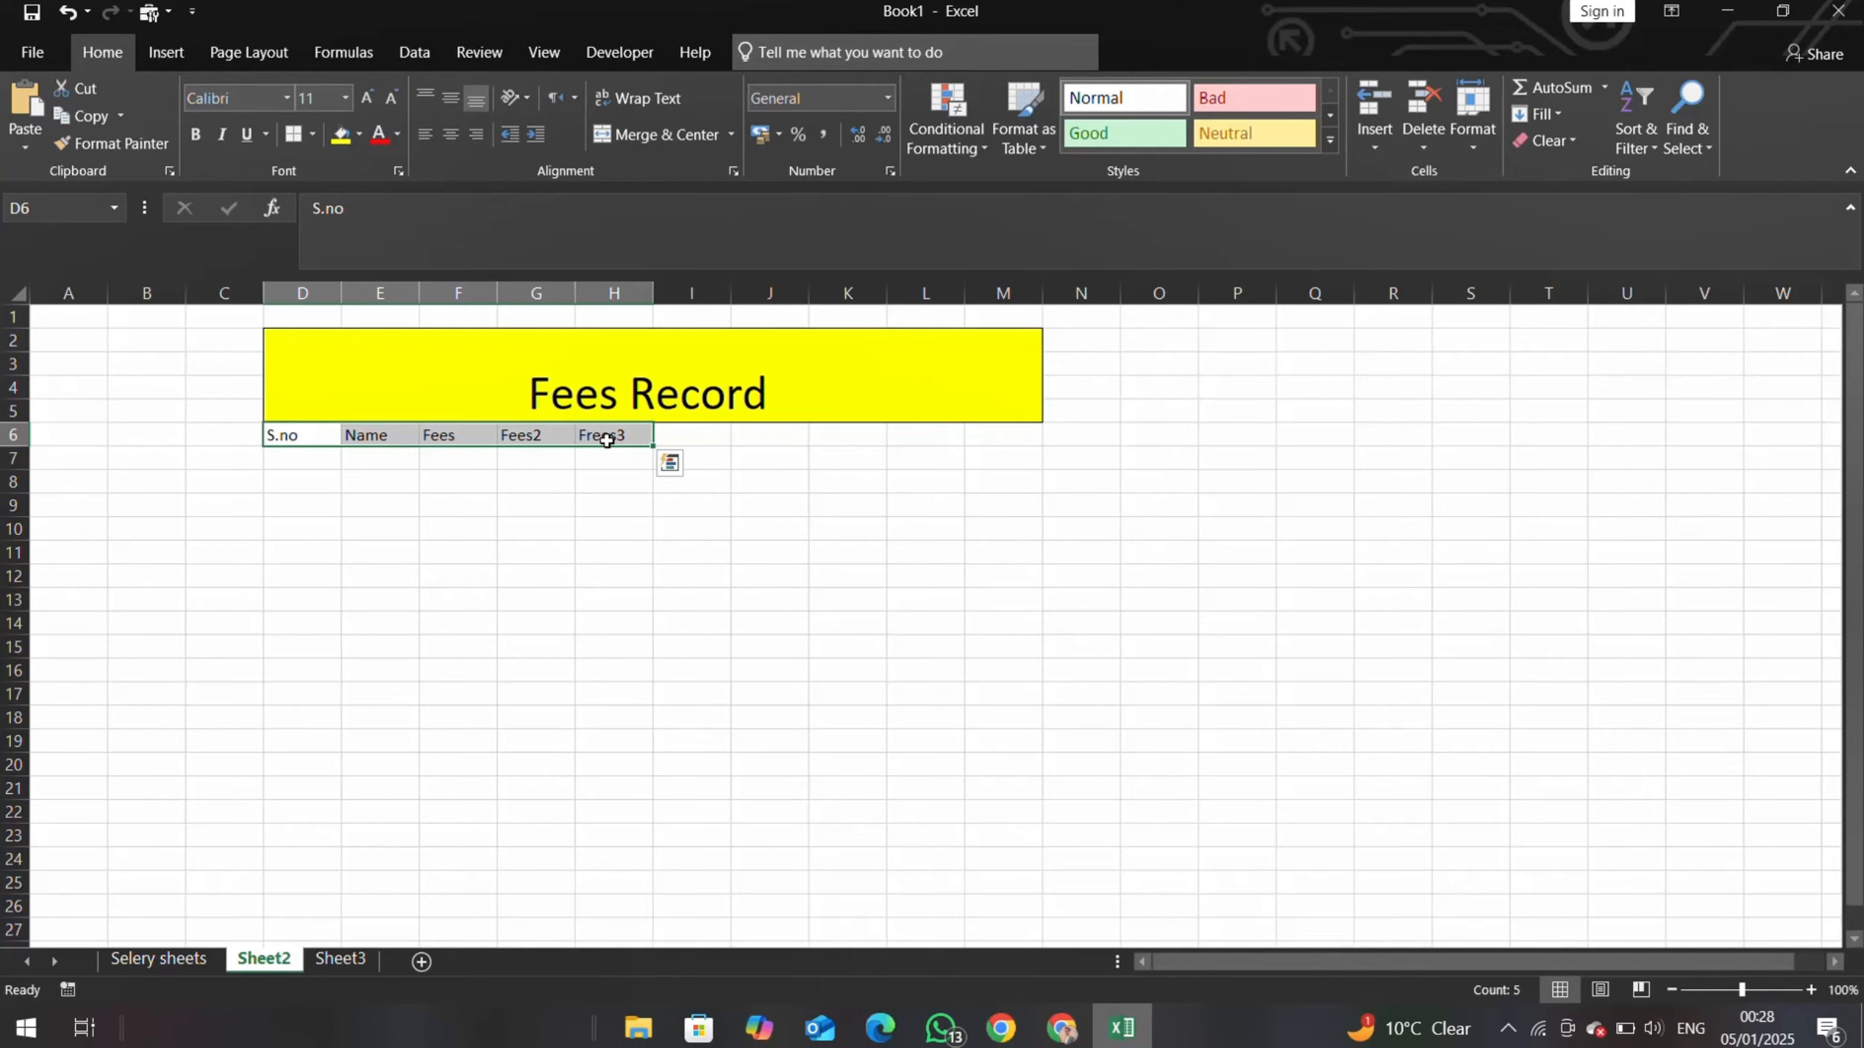
left_click(1046, 121)
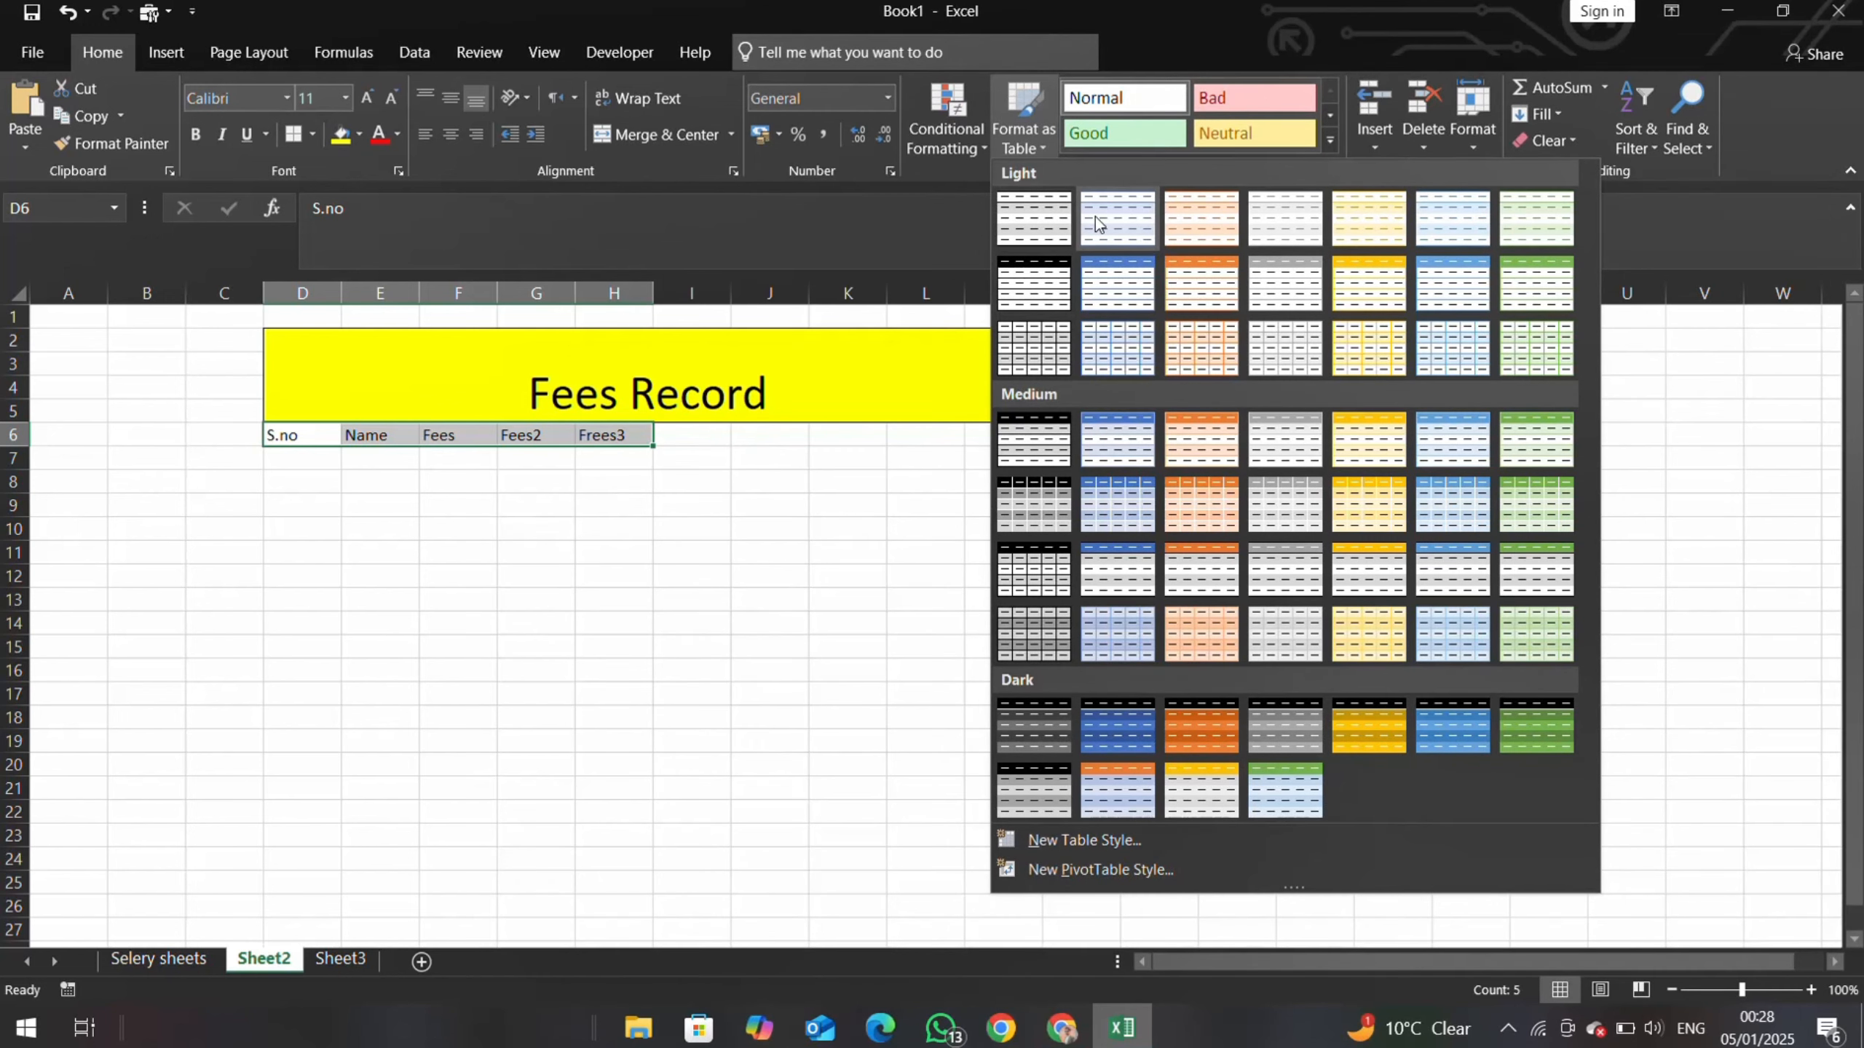
left_click(1041, 433)
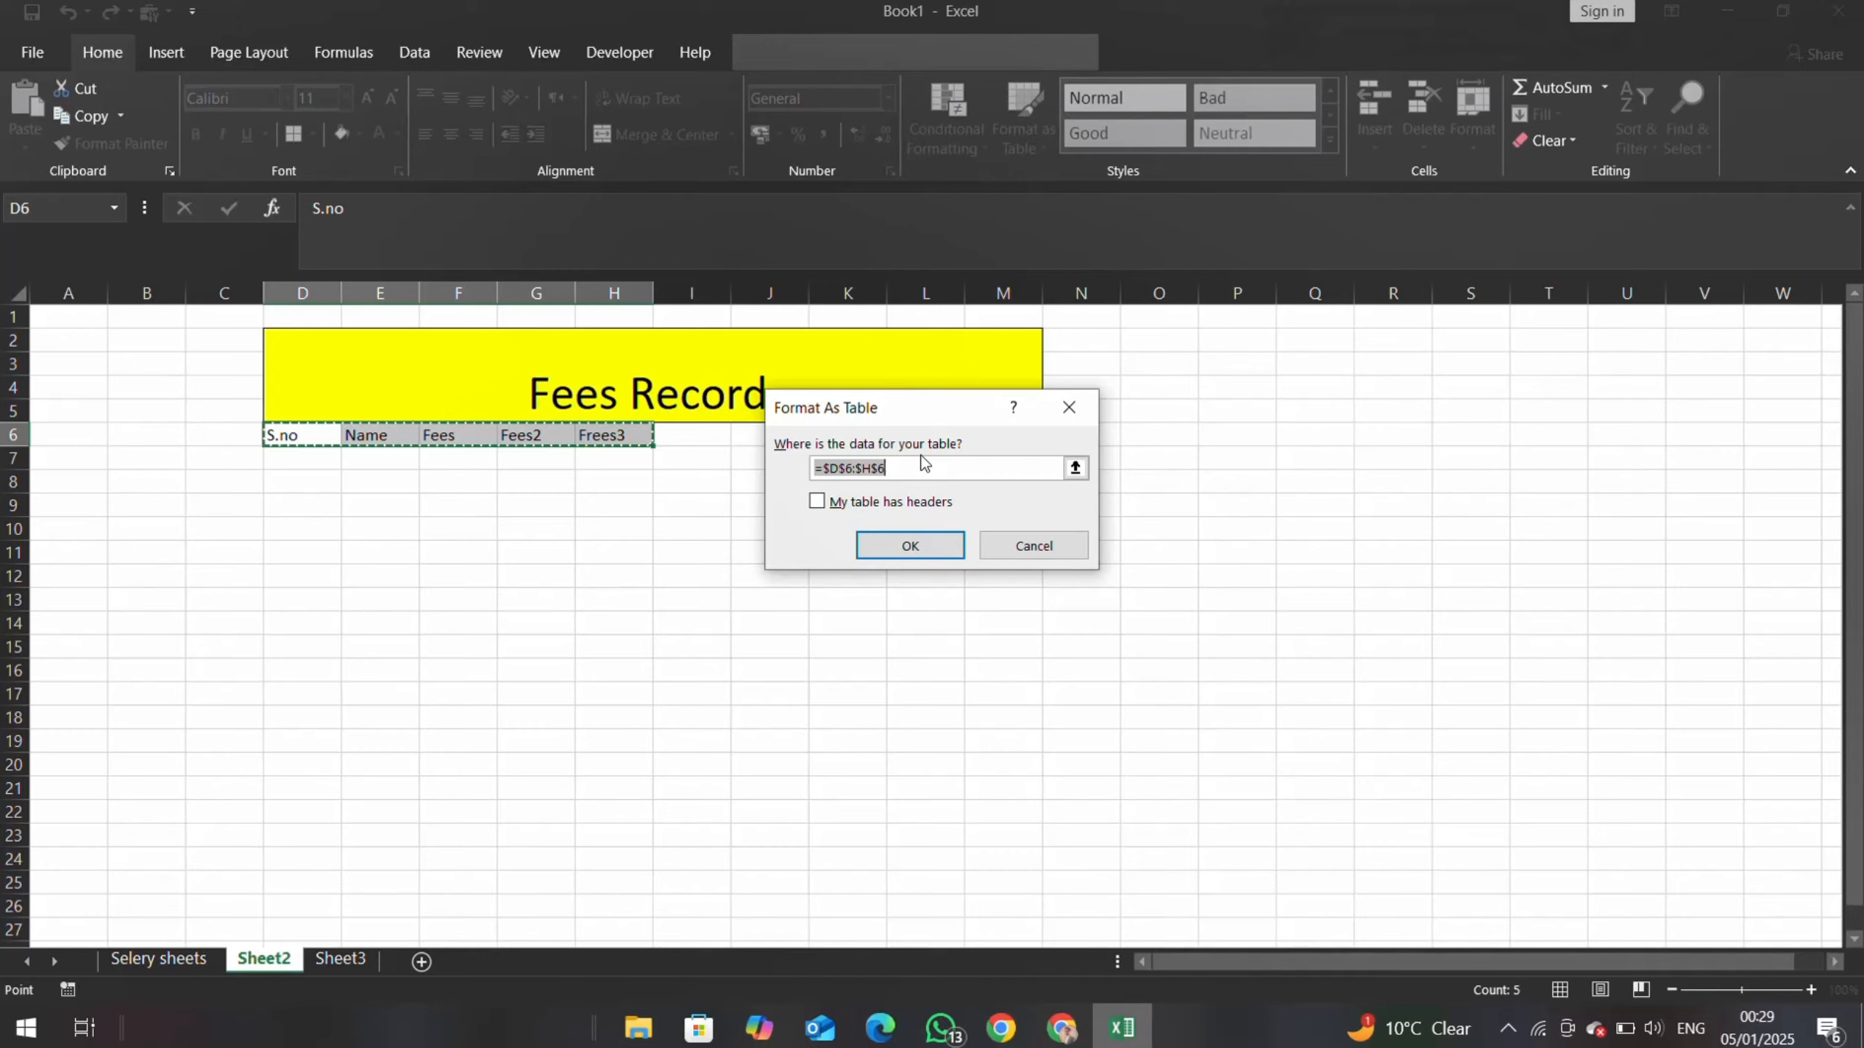
left_click(818, 505)
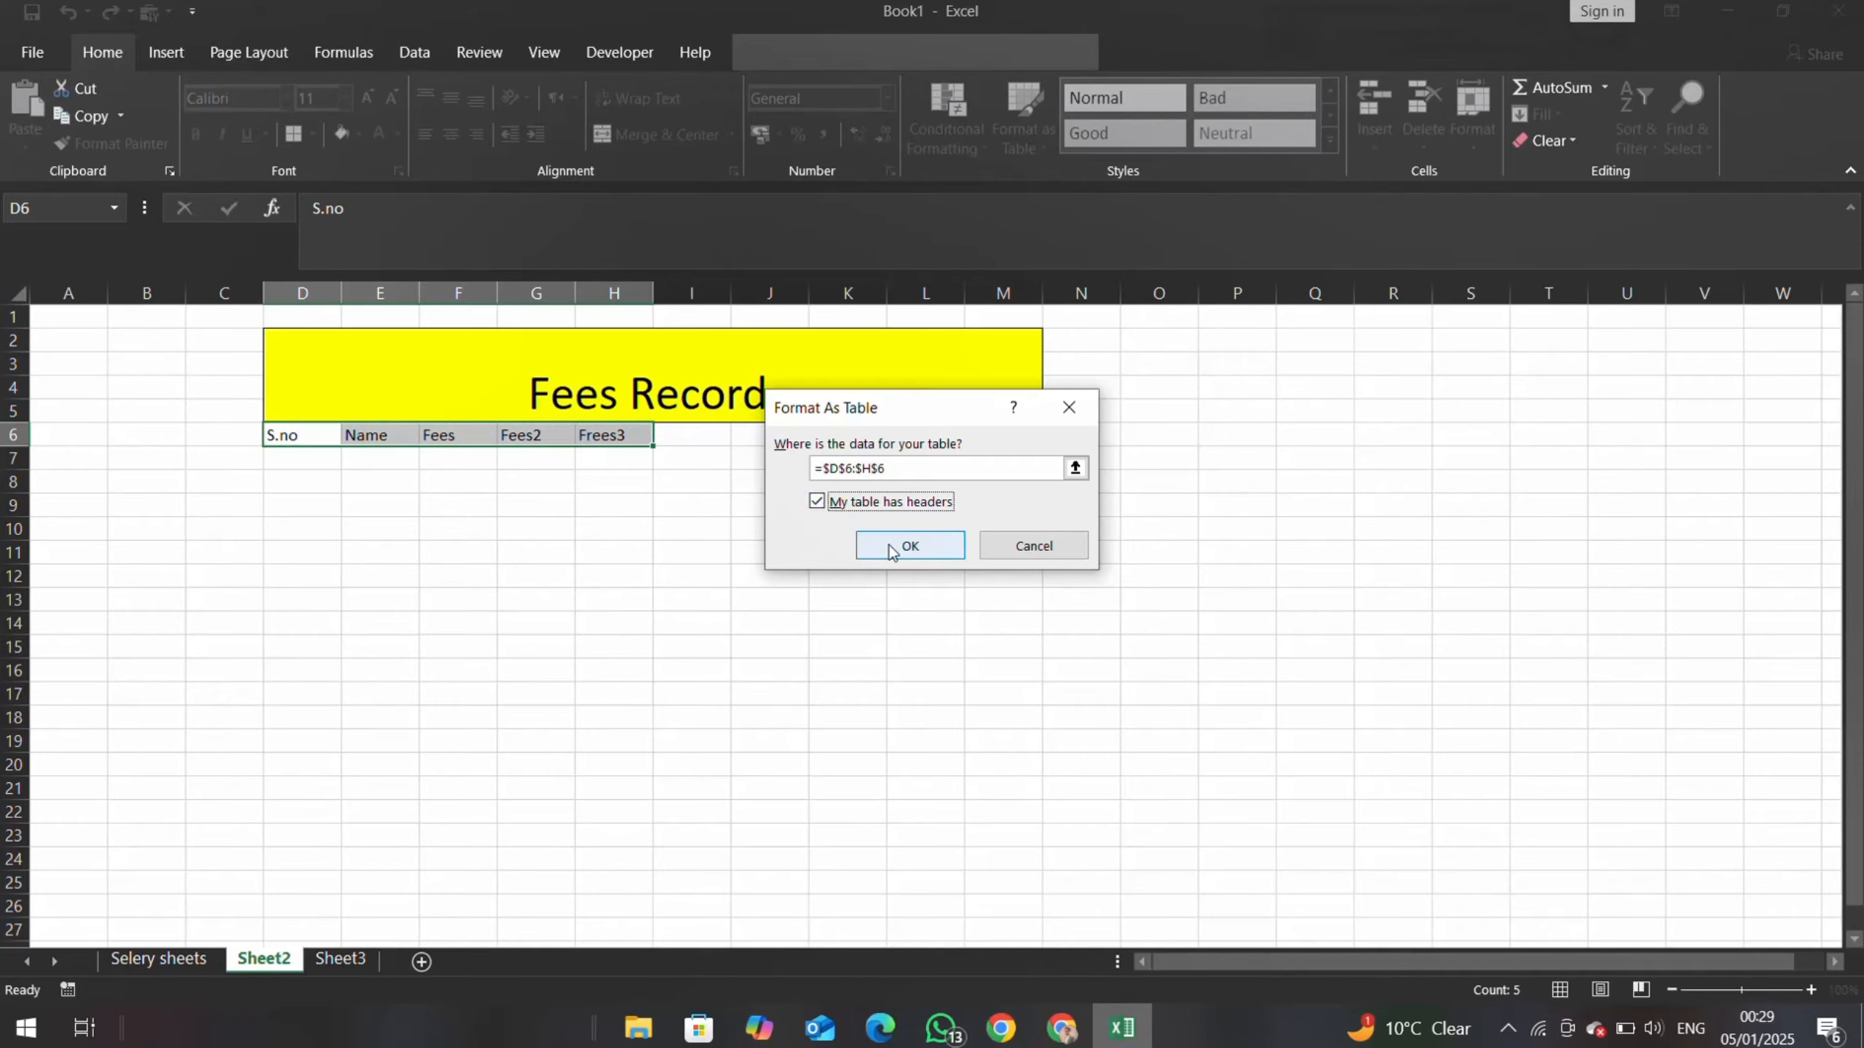
left_click(910, 545)
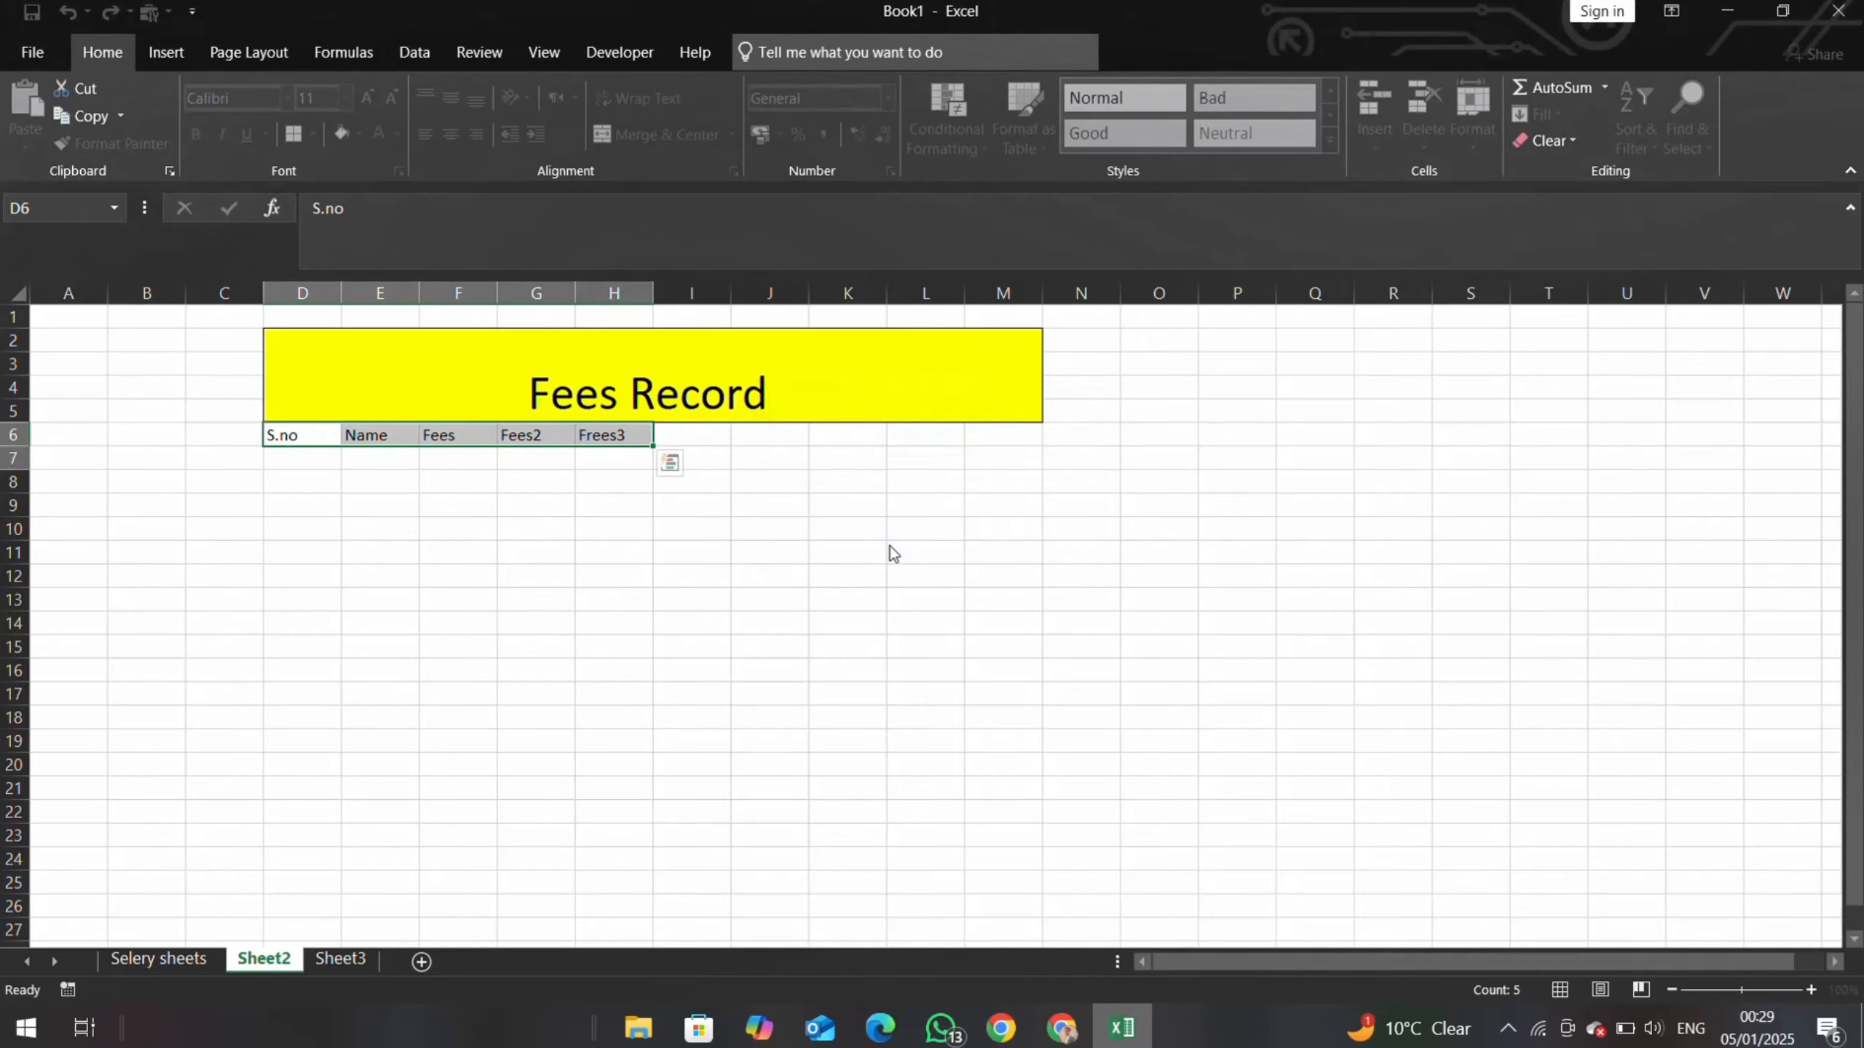
left_click(1054, 629)
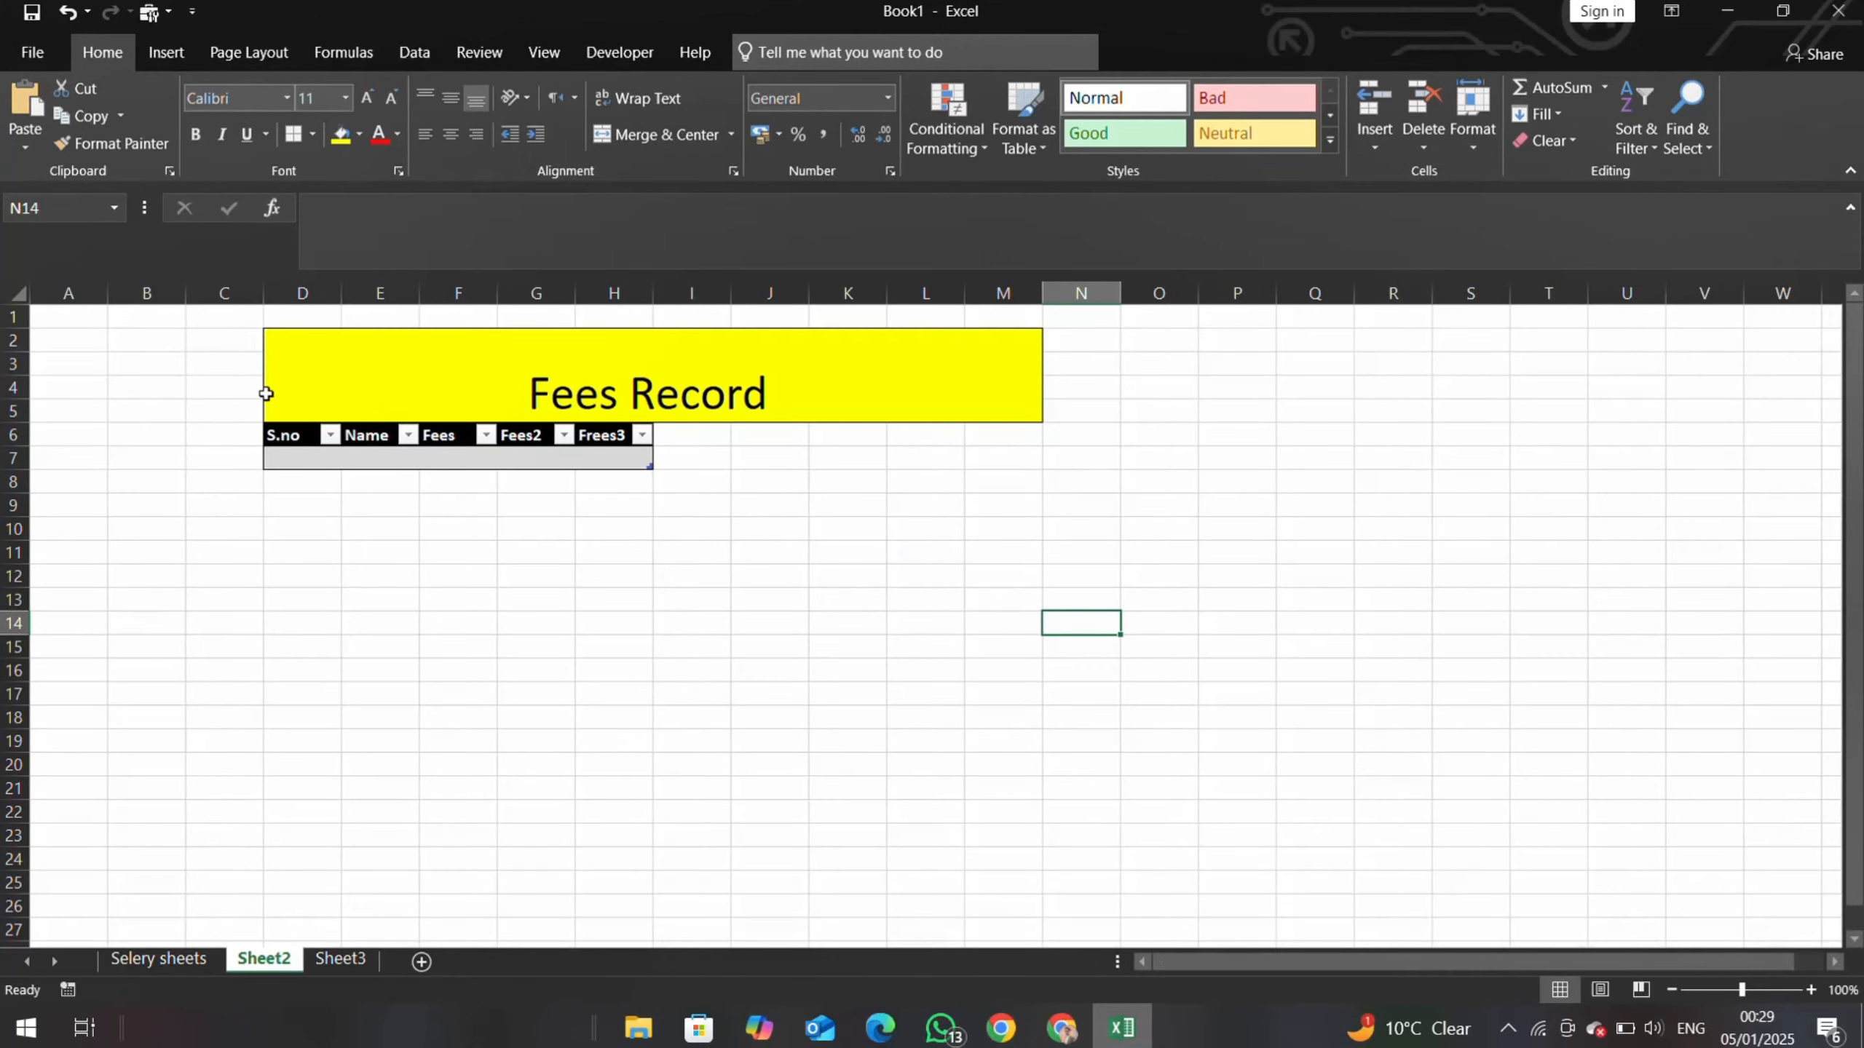
- Widen columns E to H so the Name, Fees, Fees2 and Frees3 columns have more room
mouse_move(125, 321)
left_mouse_down()
mouse_move(1439, 941)
mouse_move(1241, 901)
left_mouse_up()
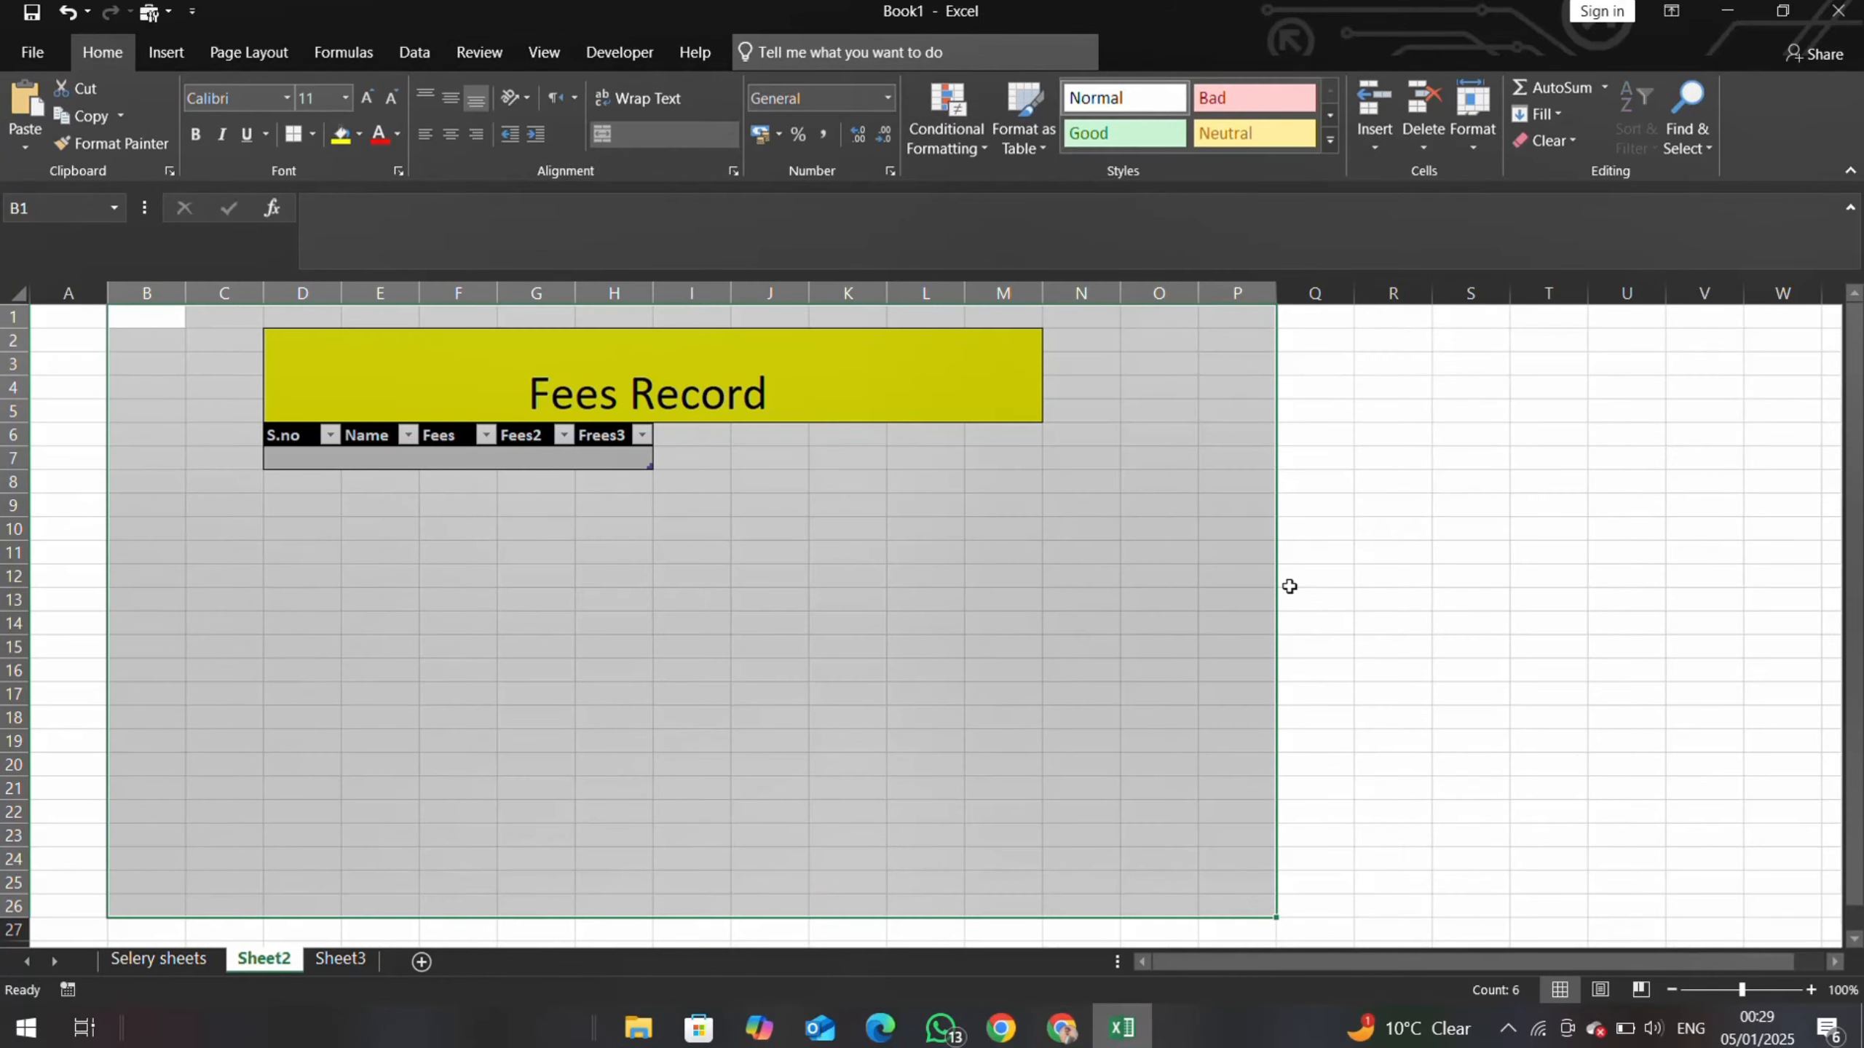
left_click(1423, 578)
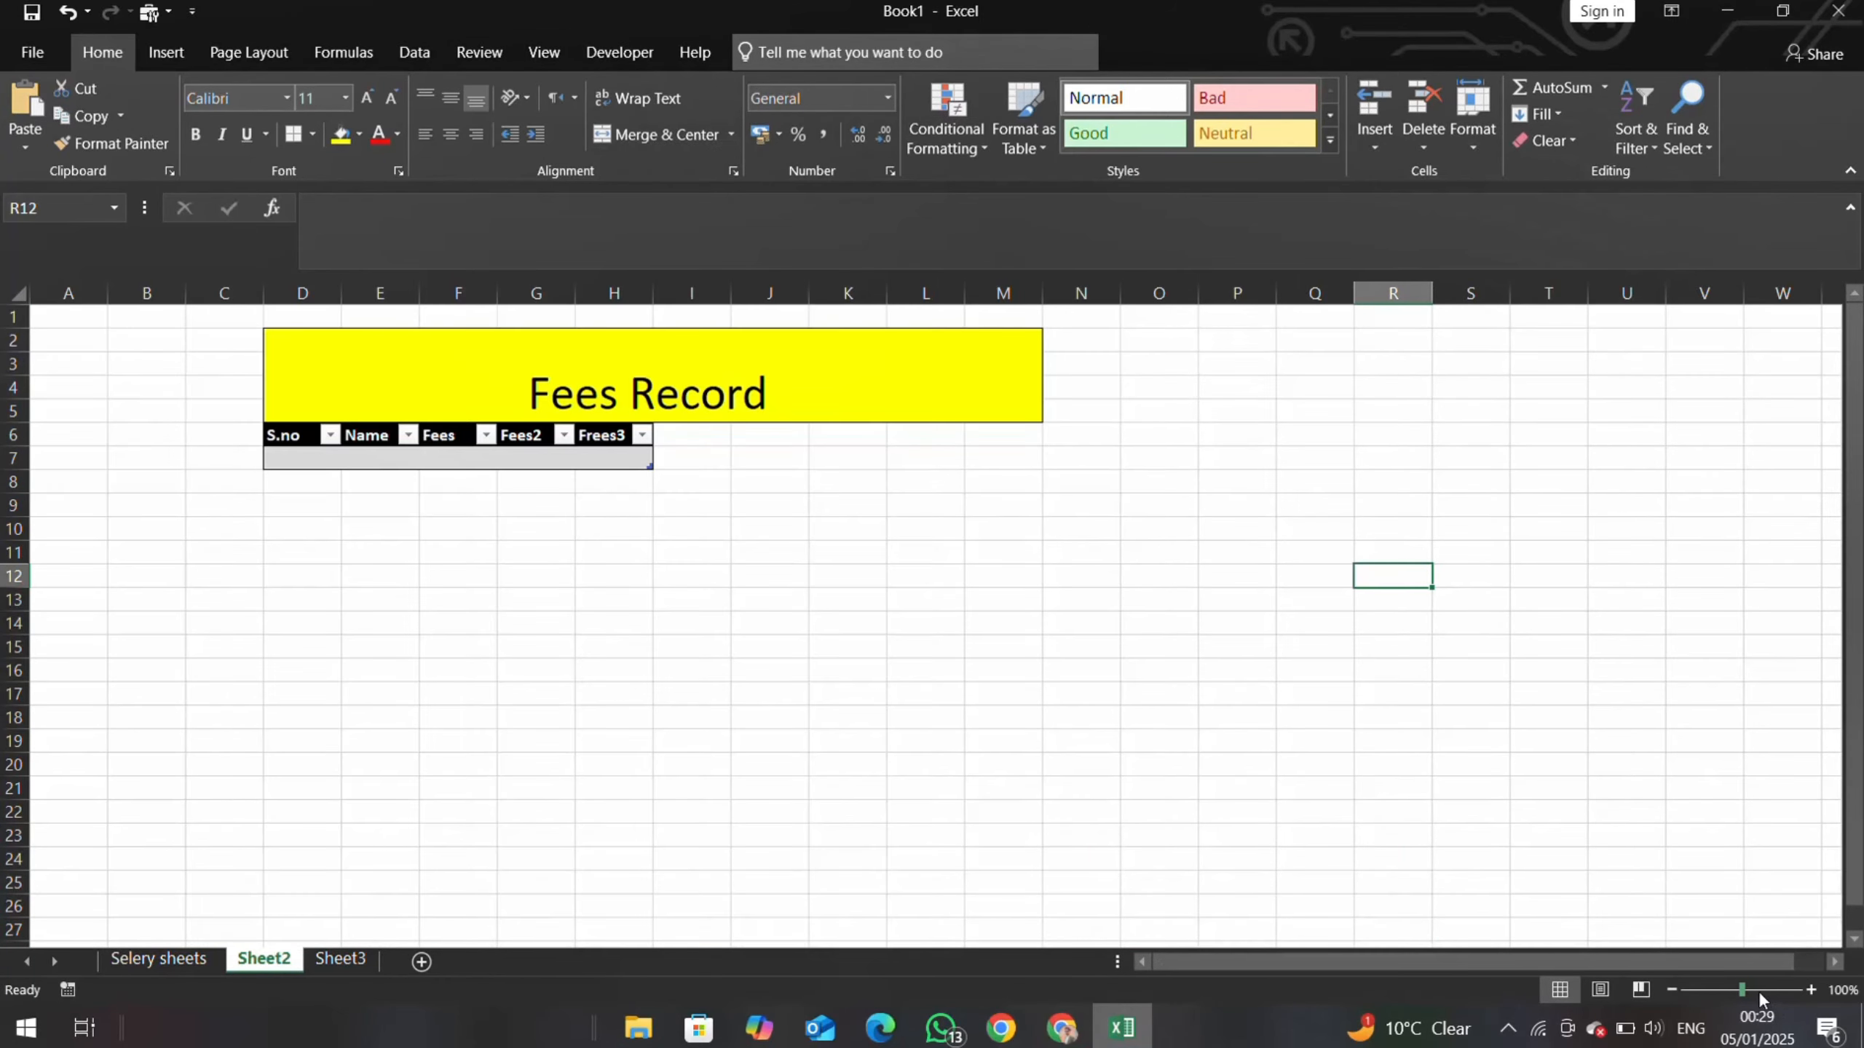
left_click_drag(1745, 995, 1741, 991)
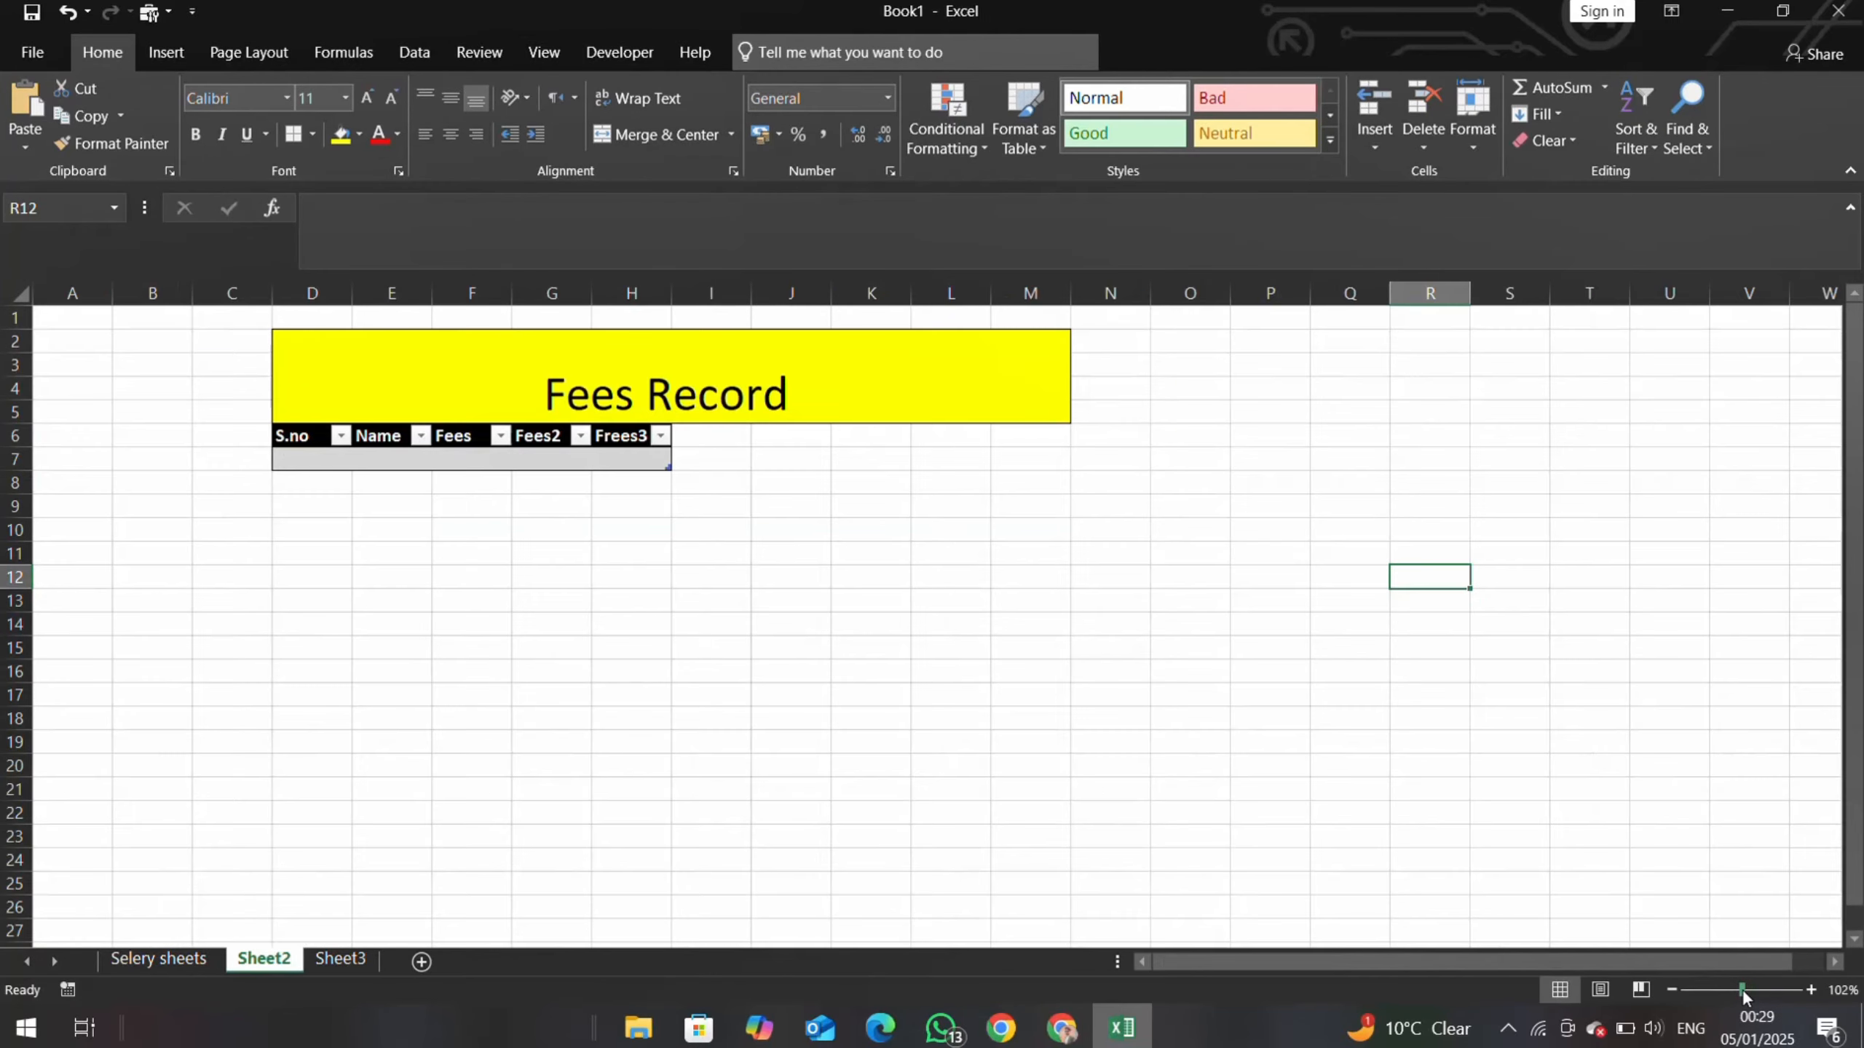
left_click(416, 461)
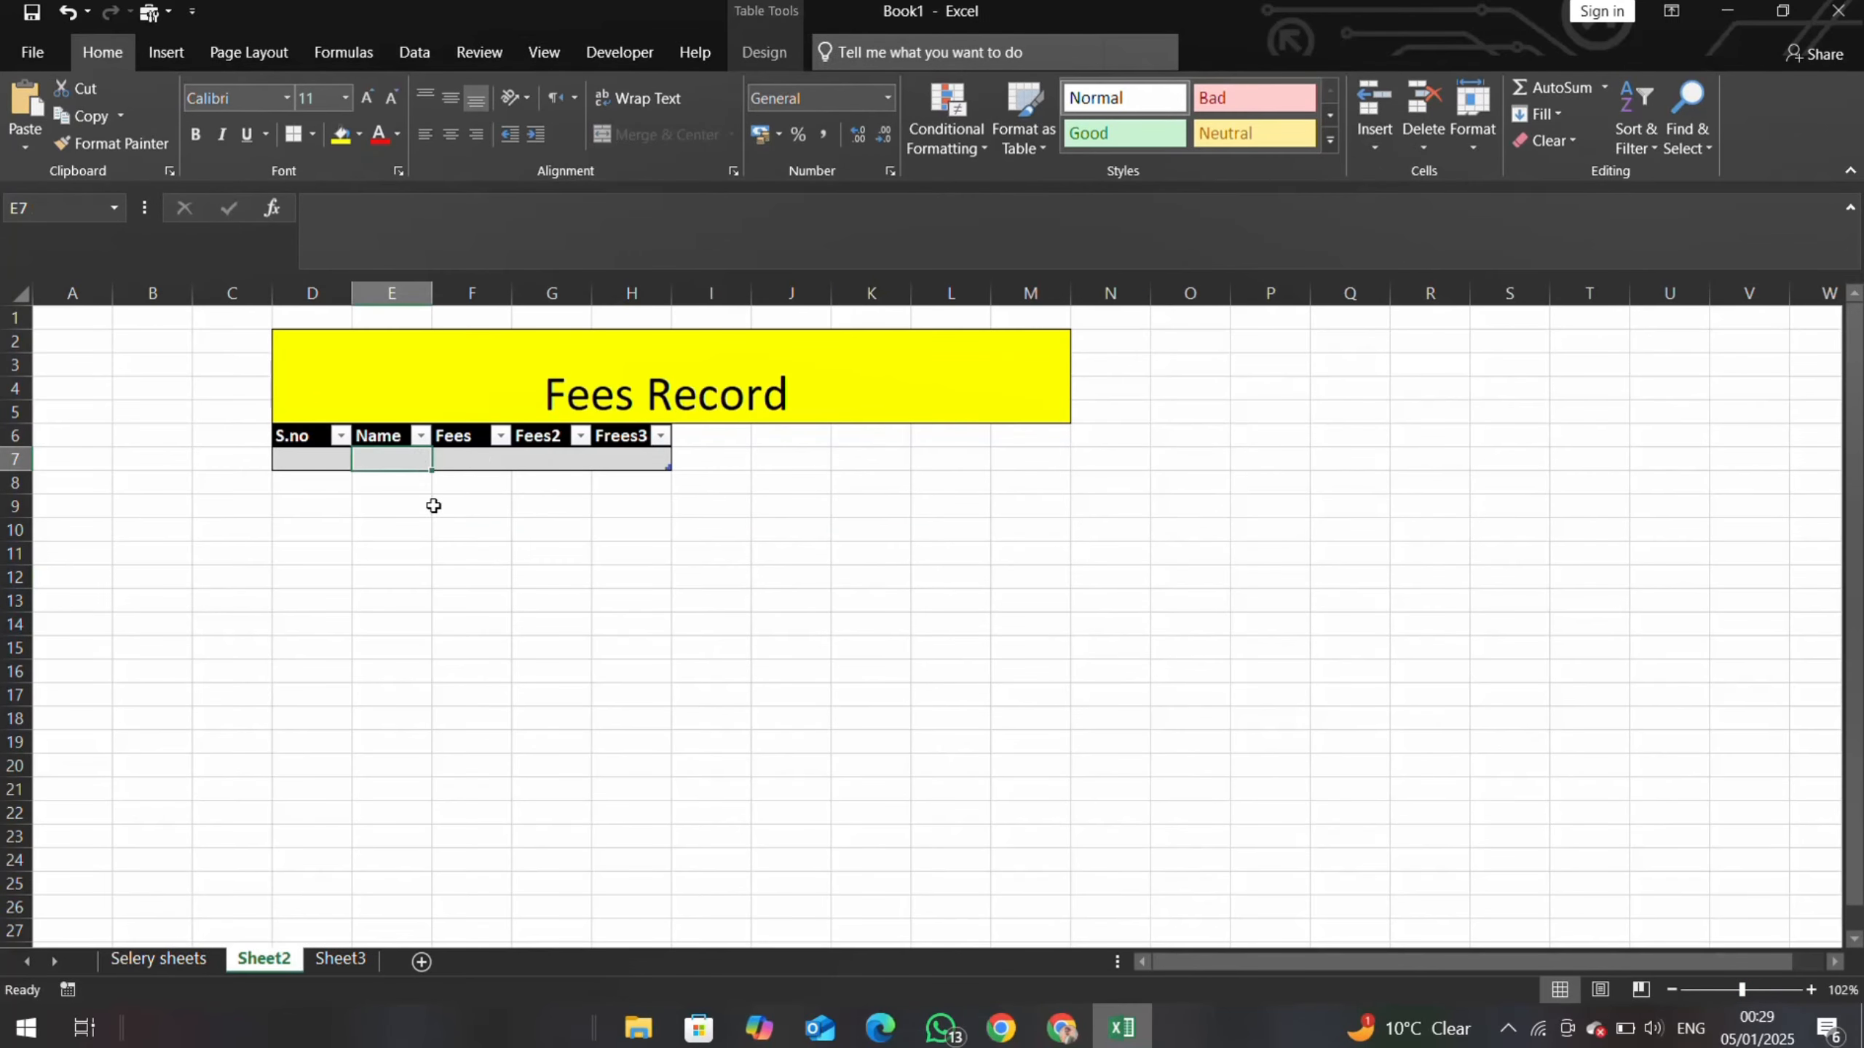
left_click(436, 522)
left_click_drag(432, 294, 944, 279)
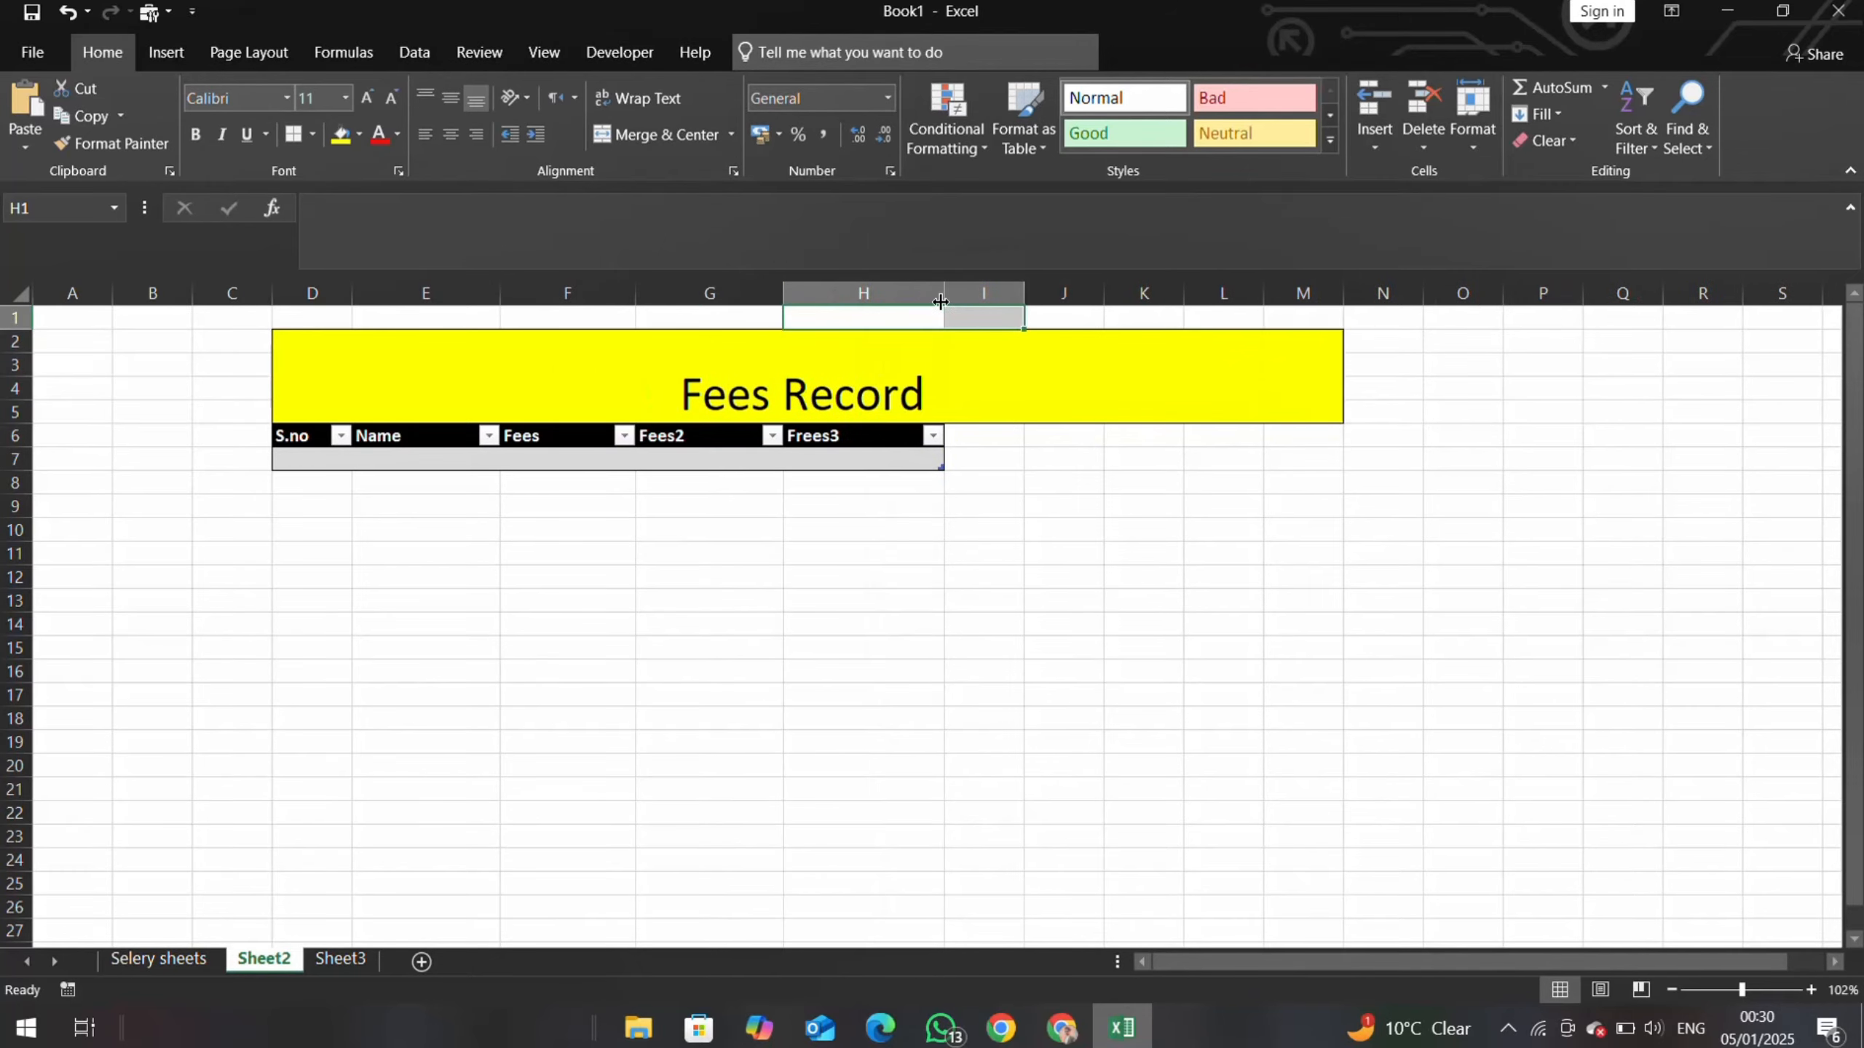
left_click(803, 598)
- Enter 1, 2 and 3 in cells D8 to D10 and extend the series to 10 in cell D17
left_click(324, 456)
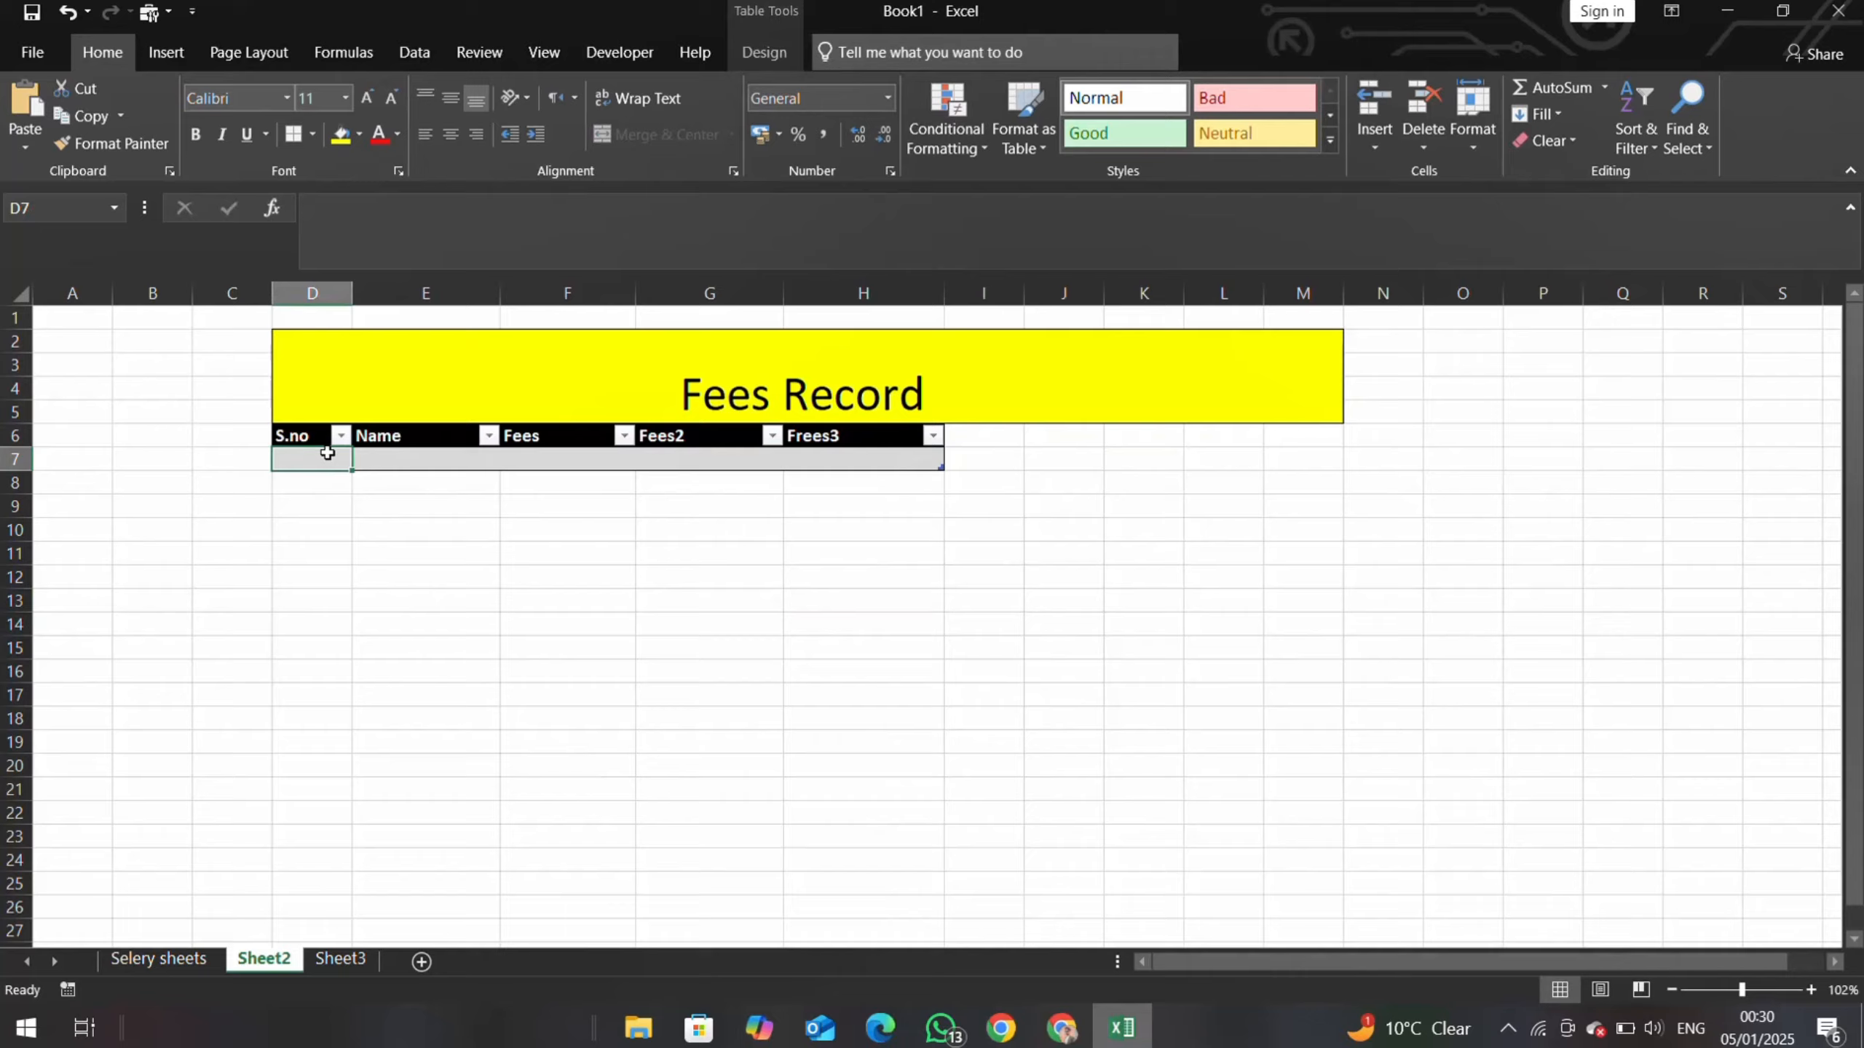
left_click(327, 476)
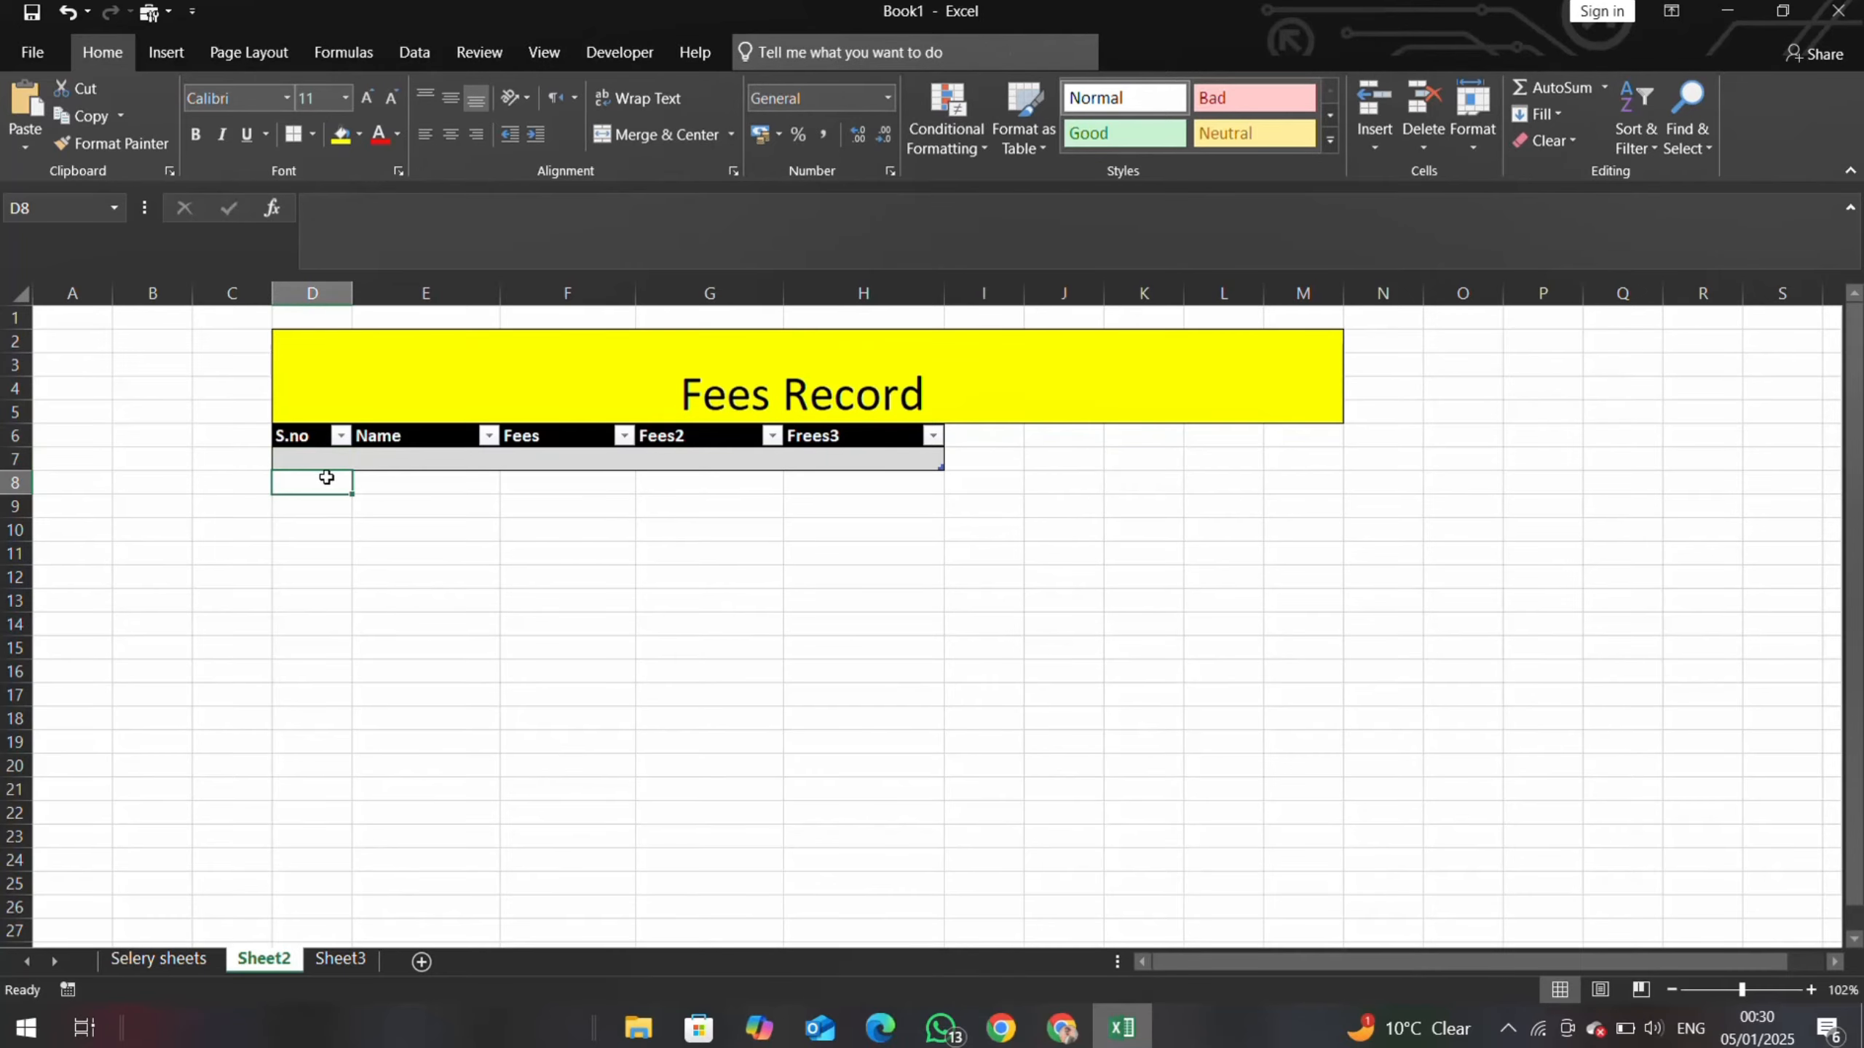
type("1")
key("Return")
type("2")
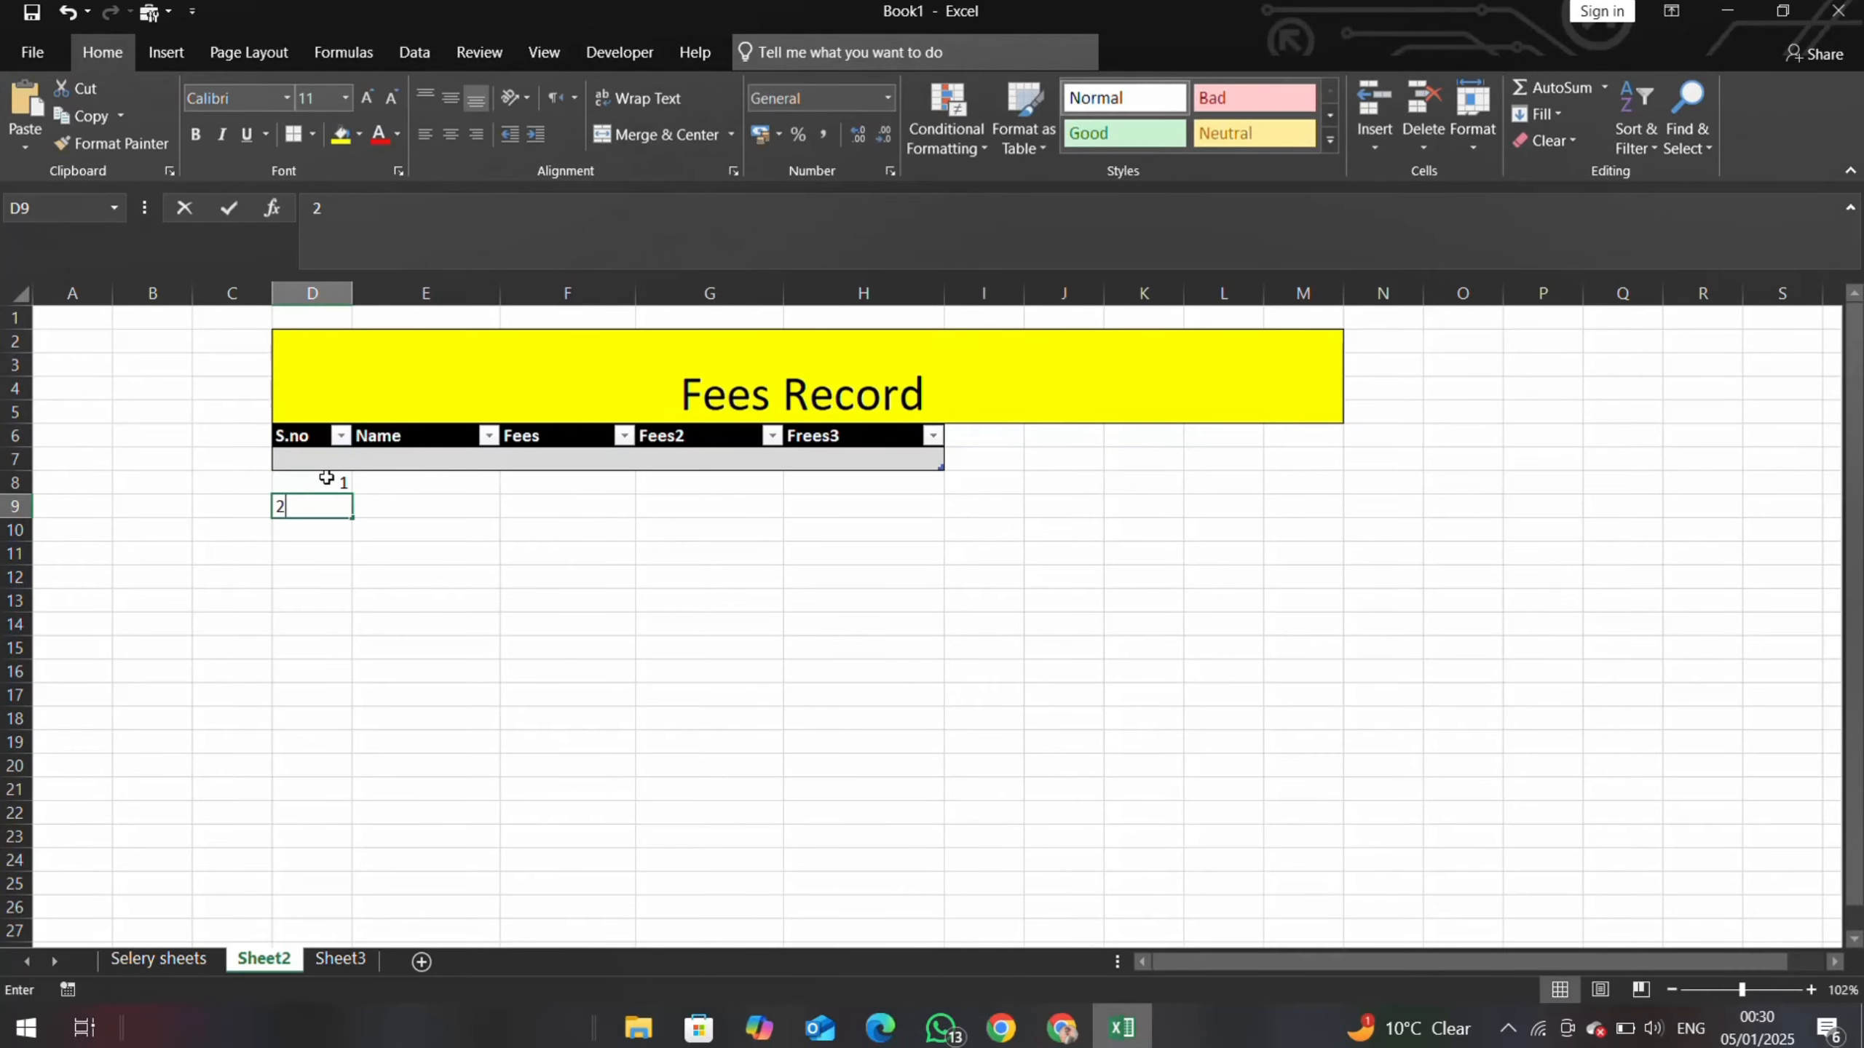
key("Return")
type("3")
key("Return")
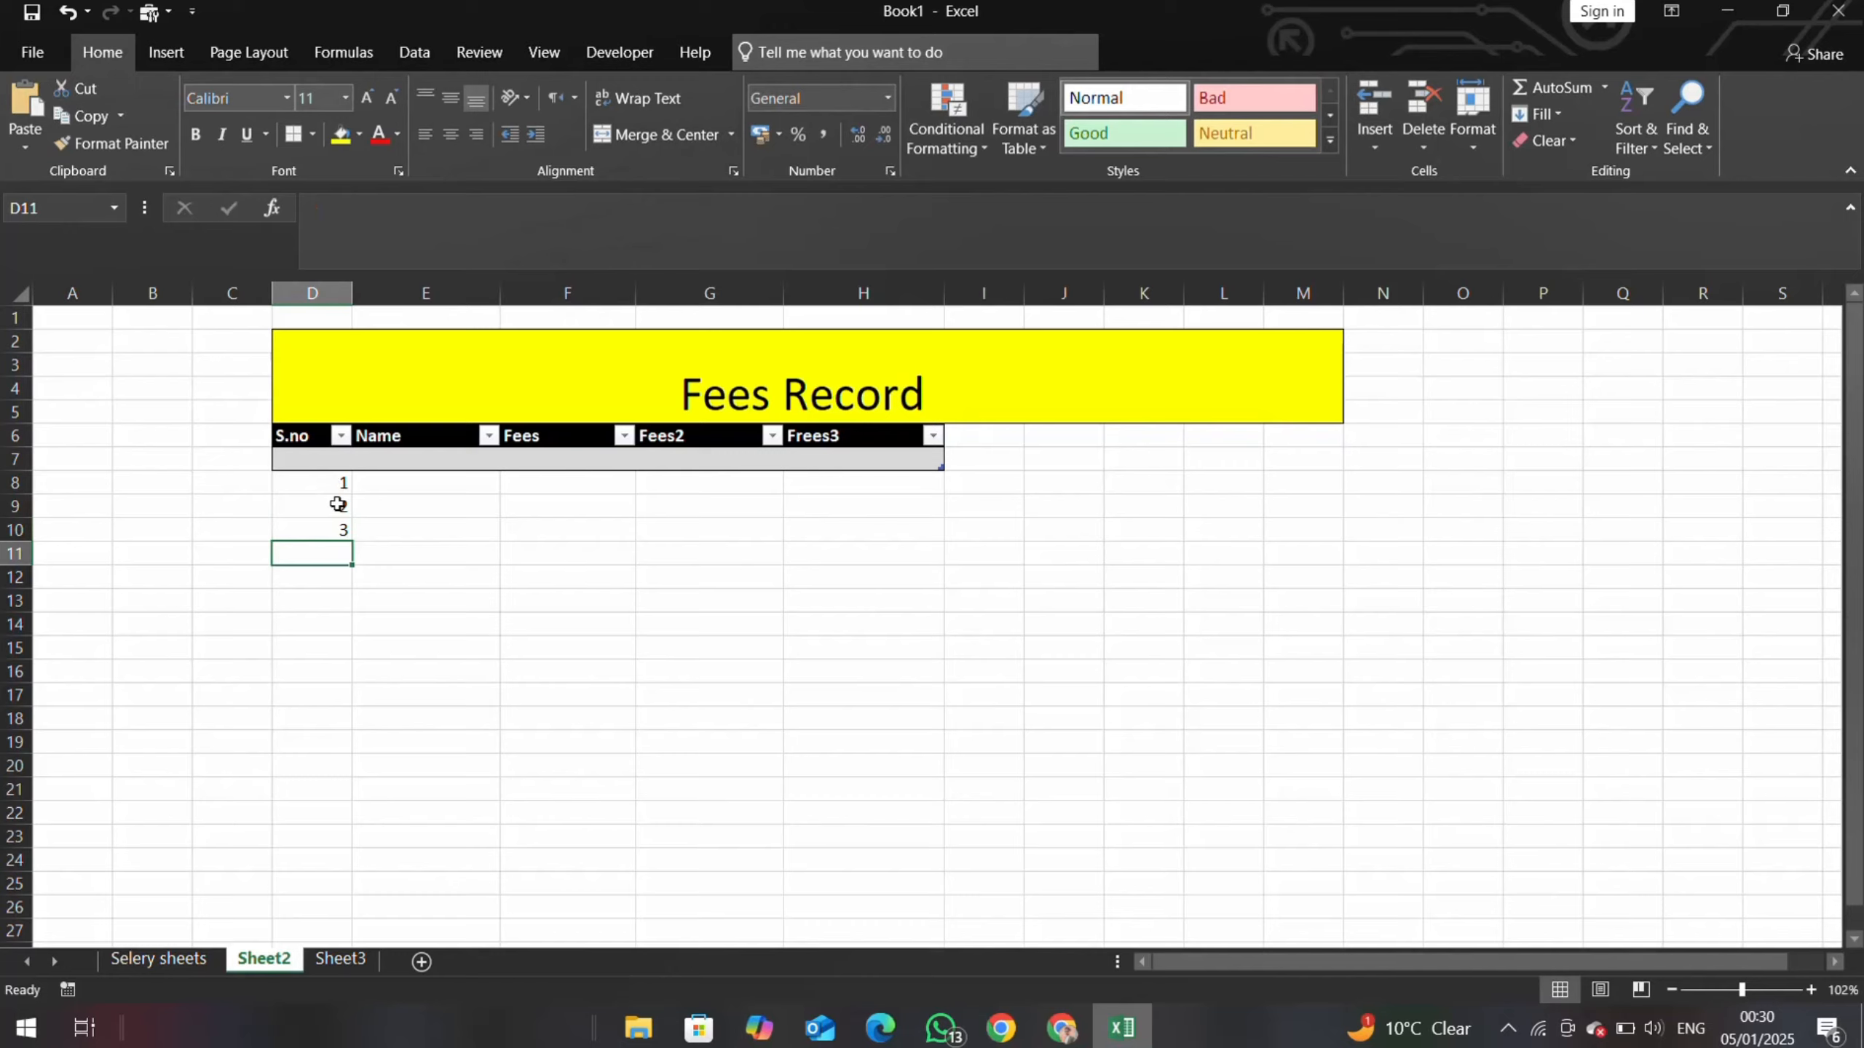
left_click_drag(337, 504, 342, 697)
left_click(579, 671)
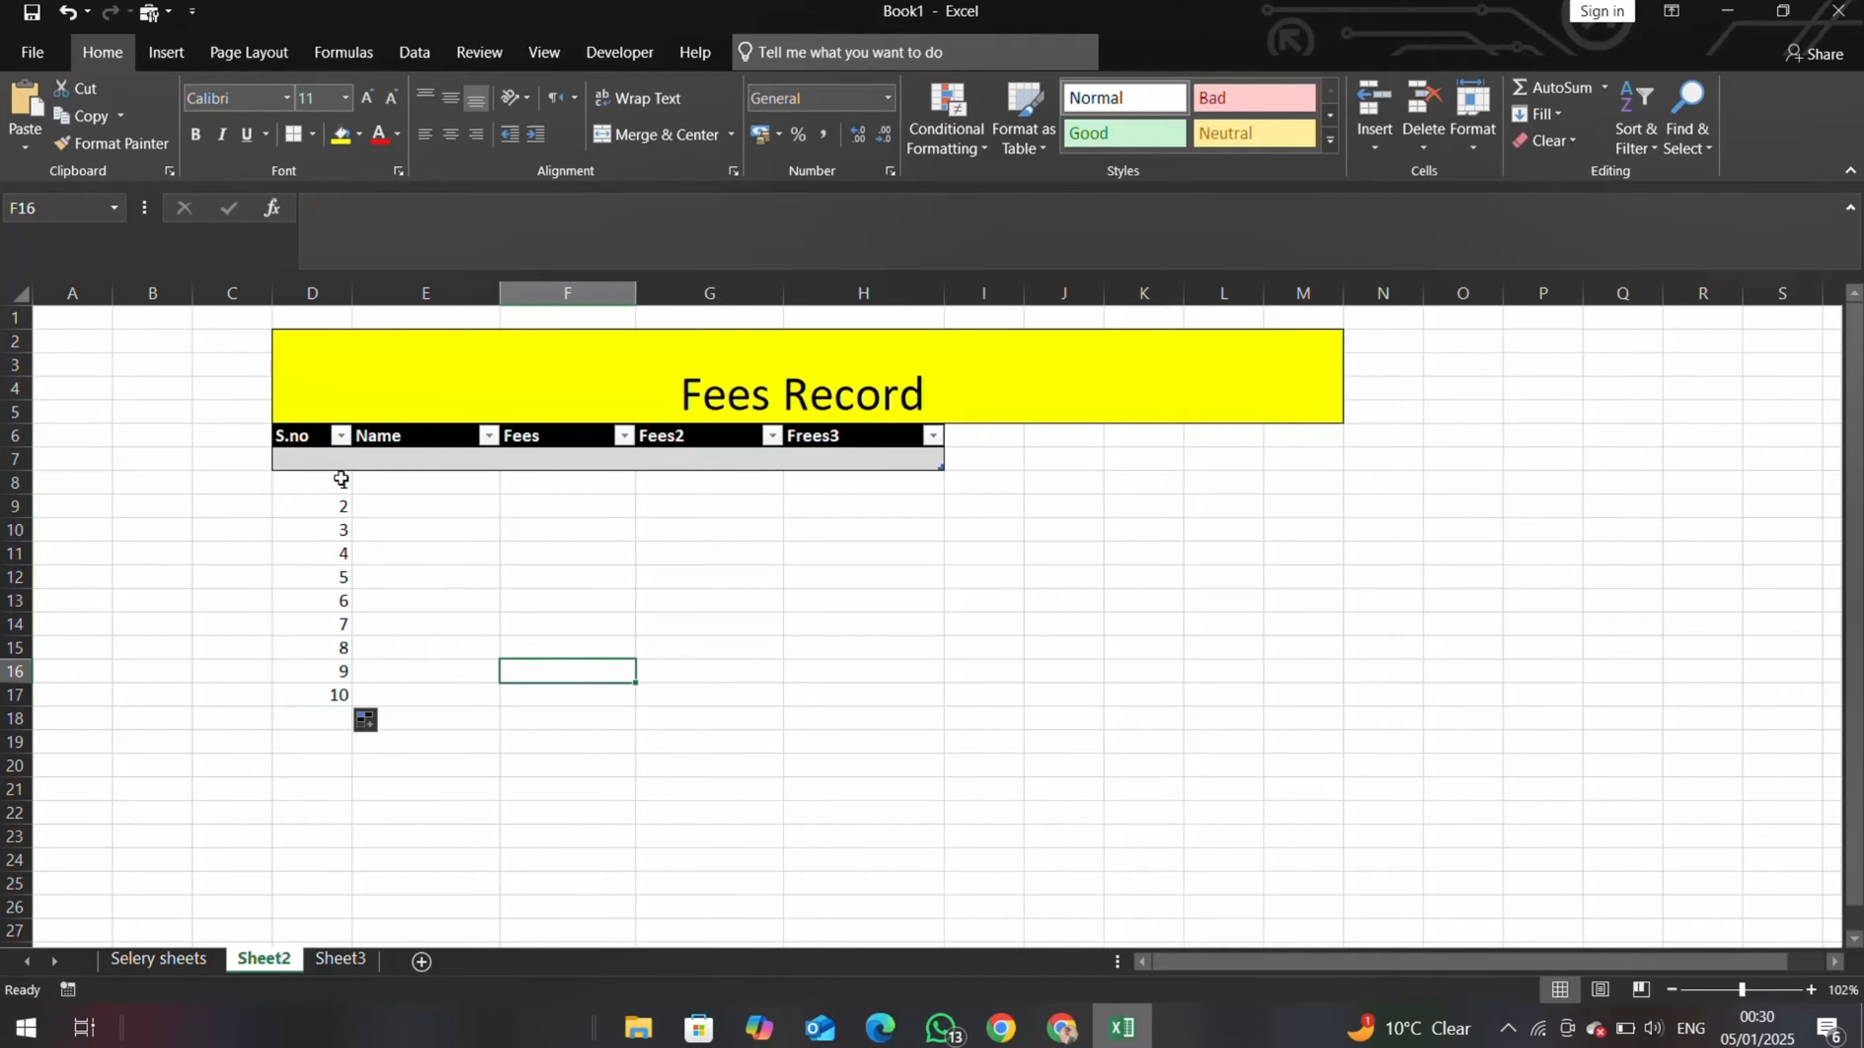
- Enter the first two persons' names in cells E8 and E9 of the Name column
left_click(378, 488)
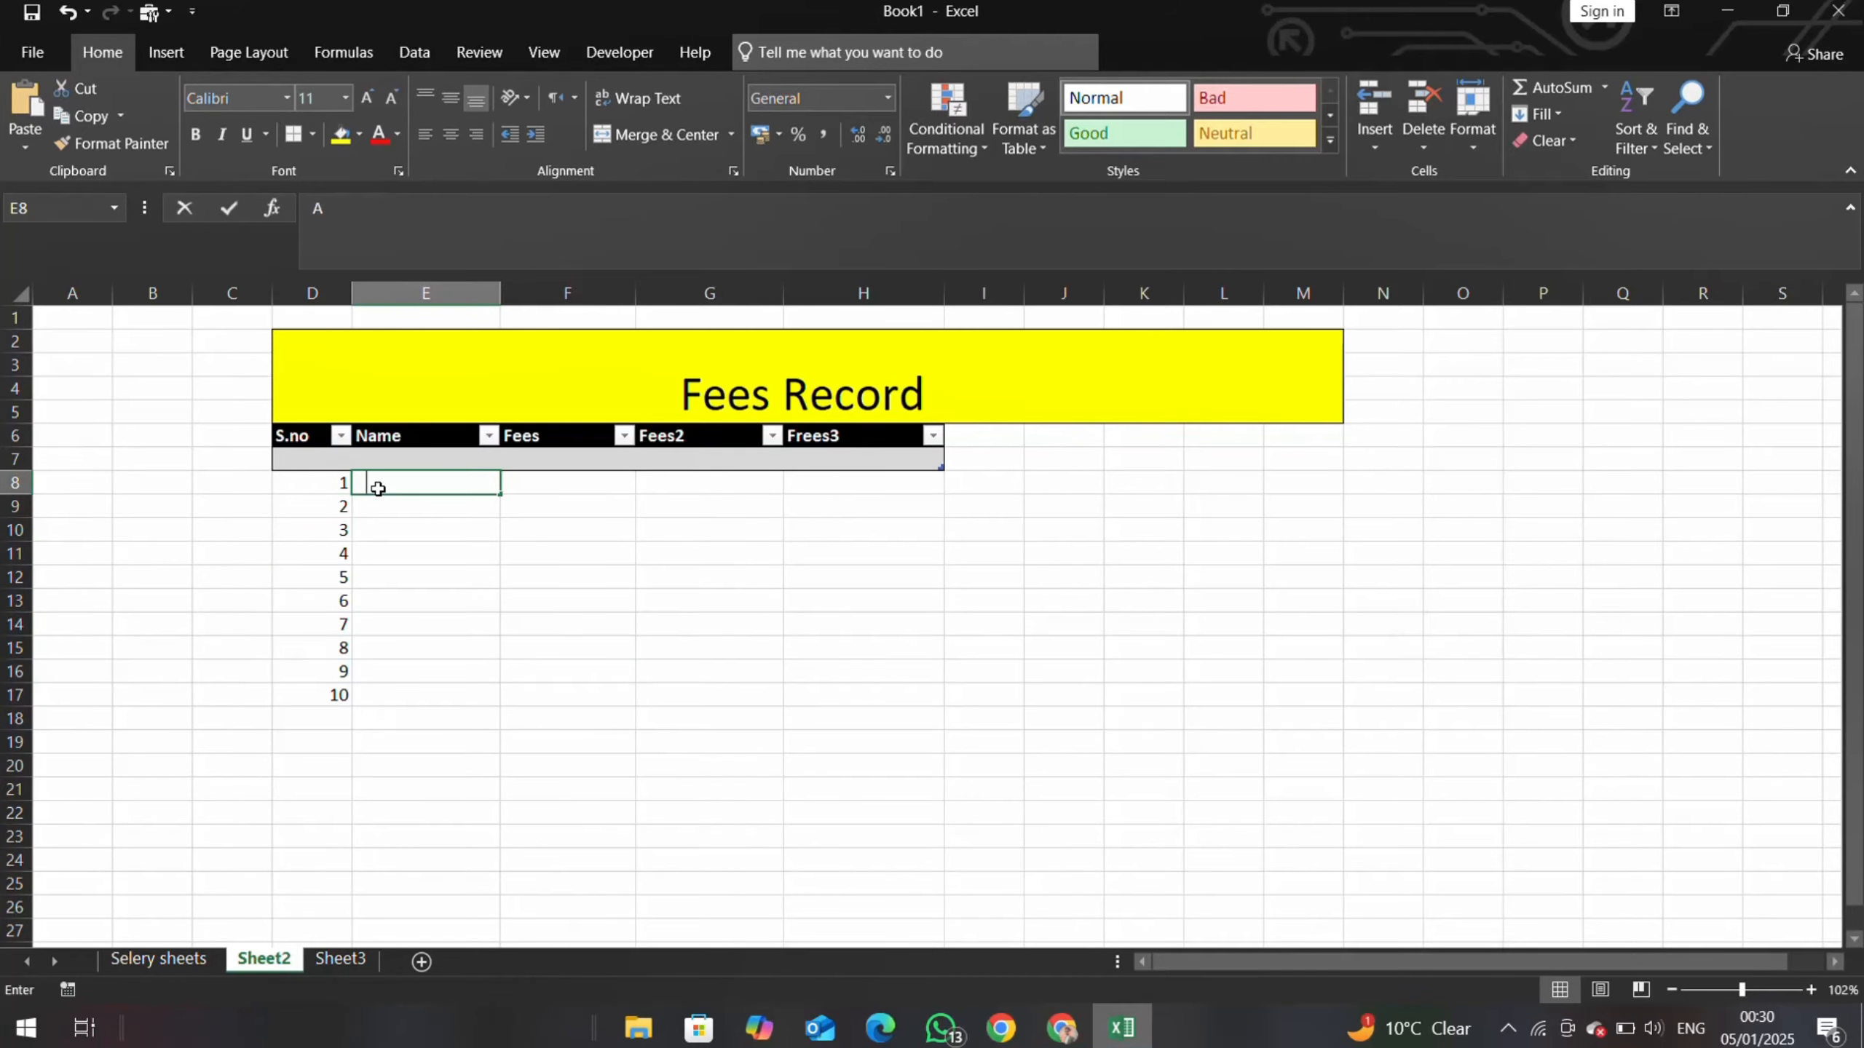
type("Ali")
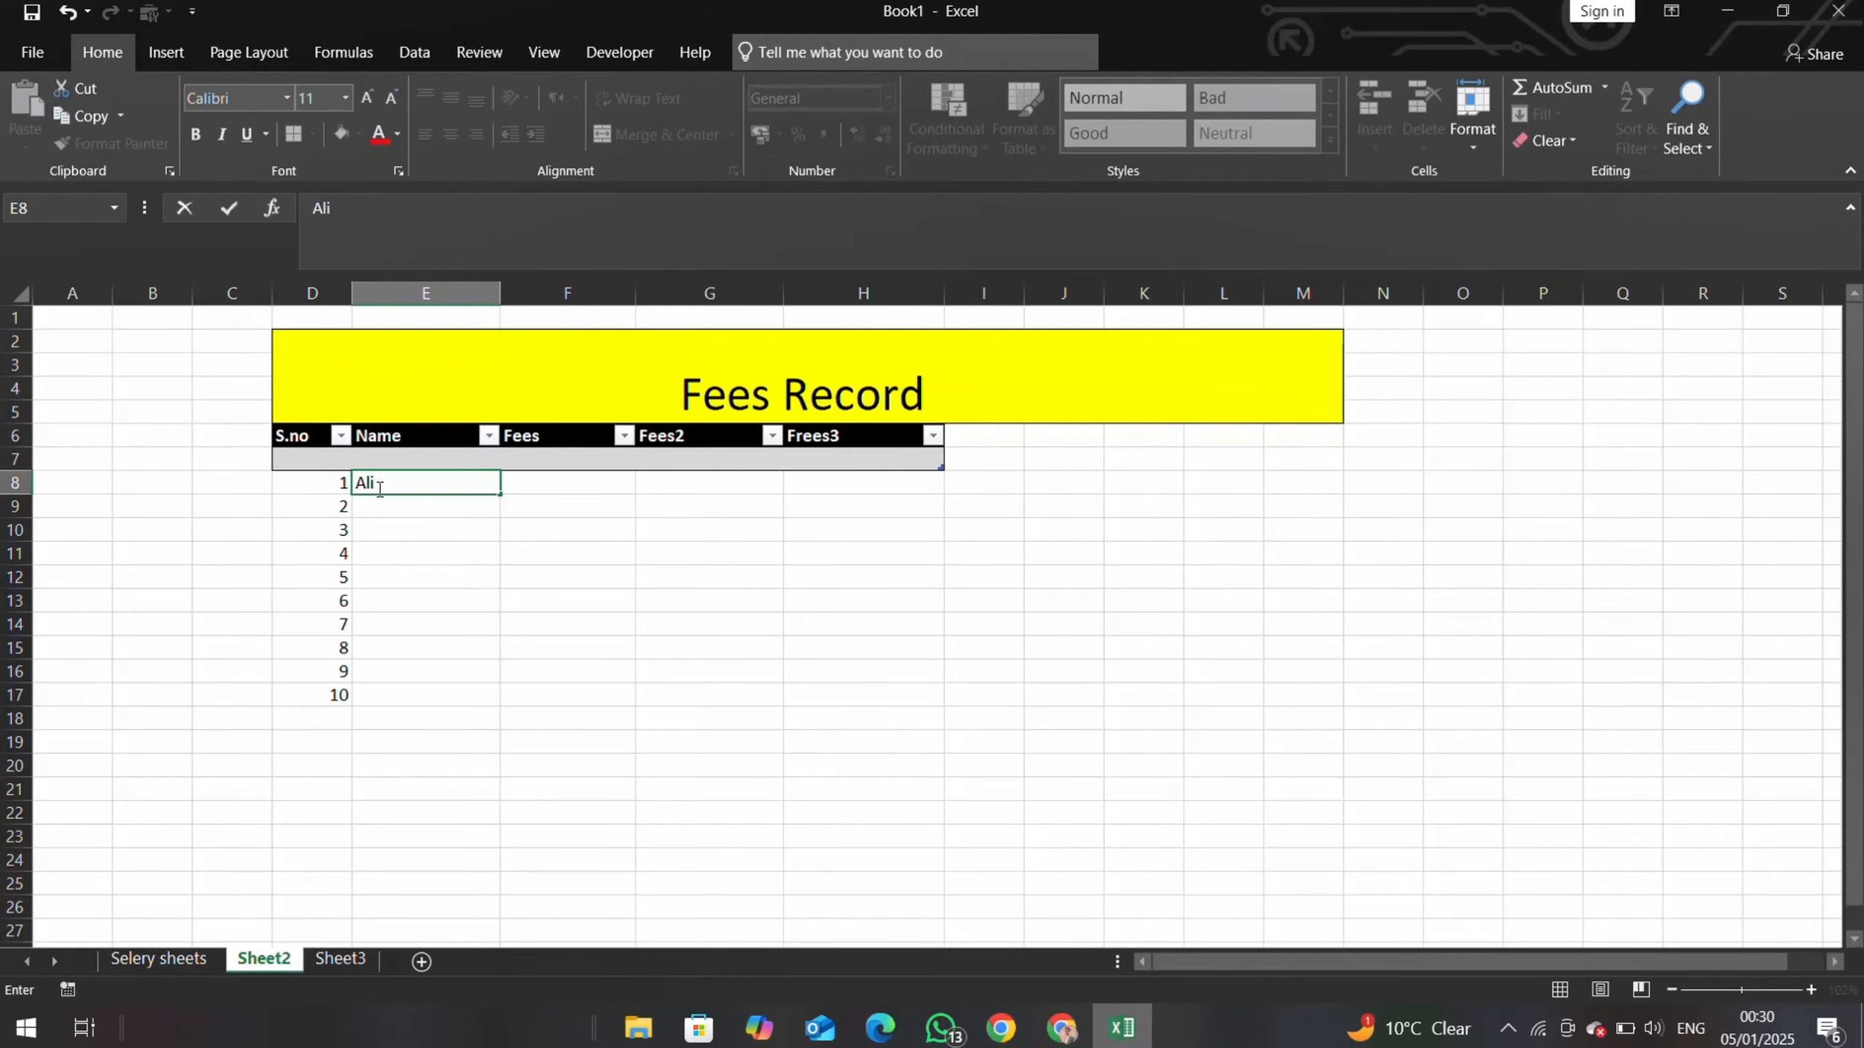
key("Return")
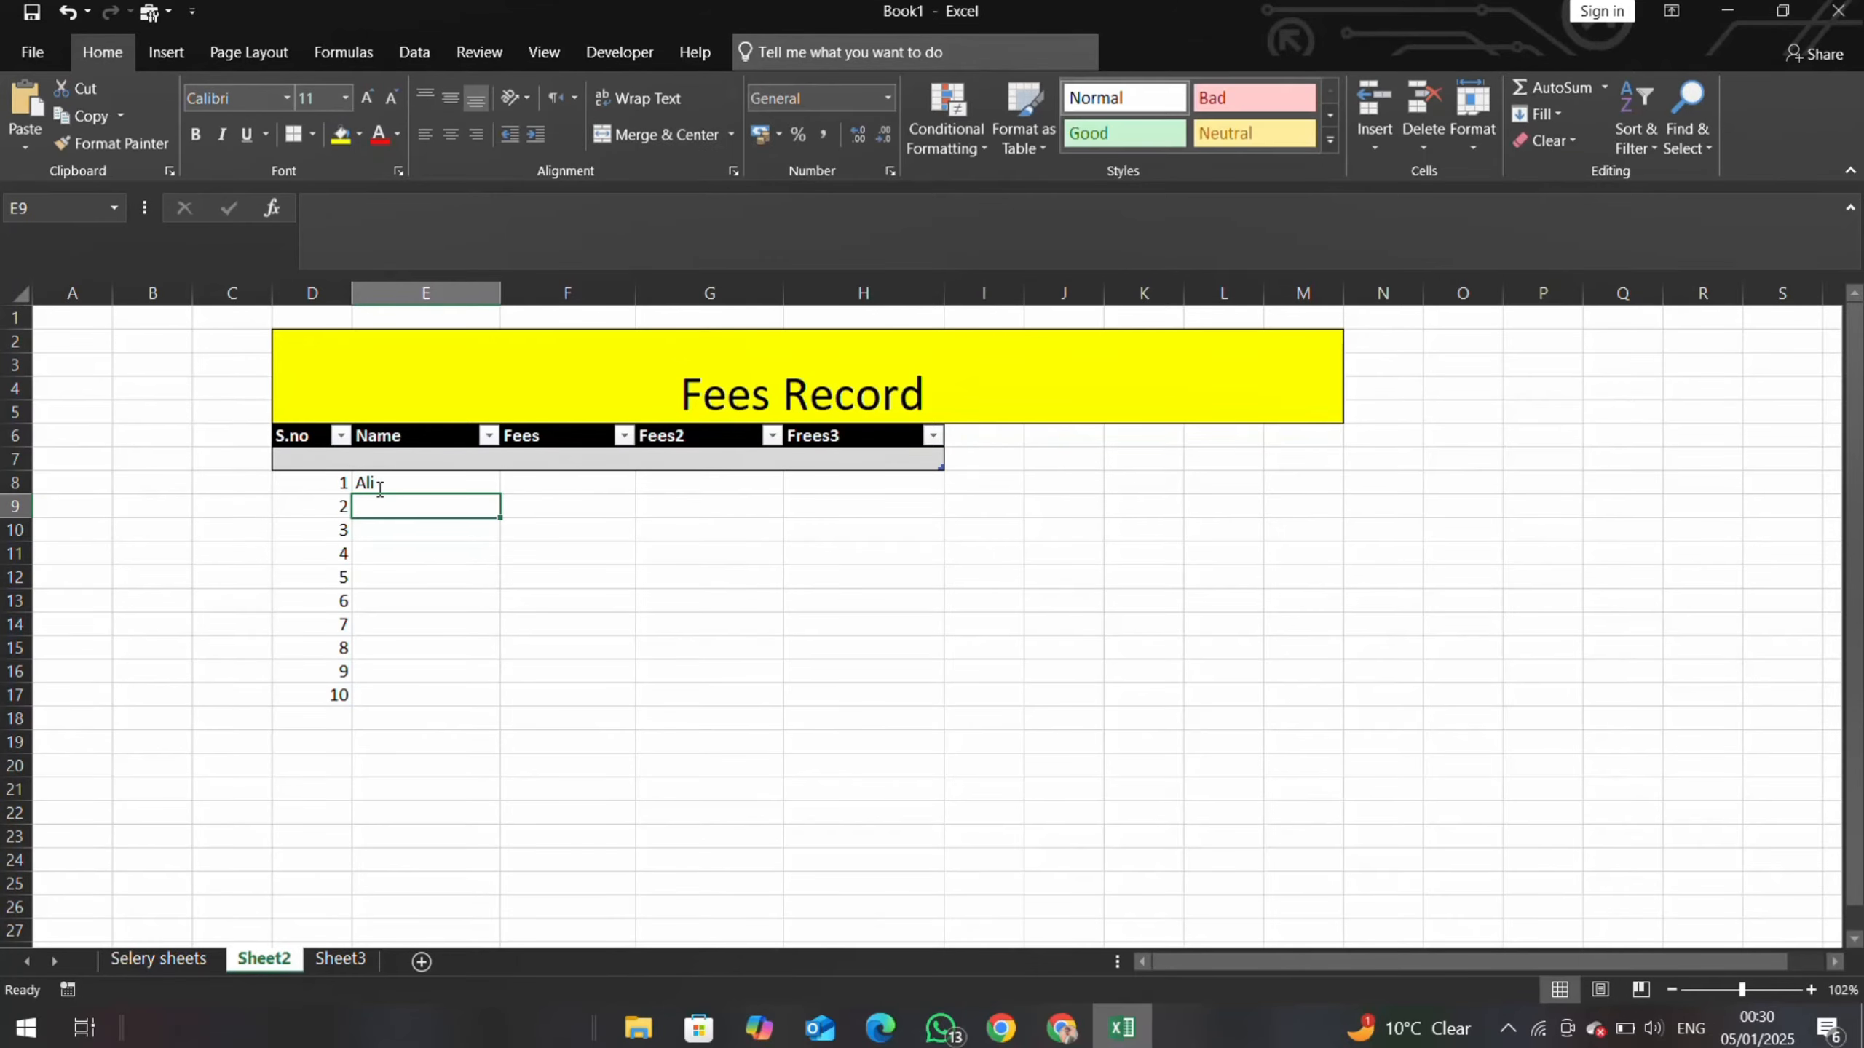
type("HAm")
key("BackSpace")
key("BackSpace")
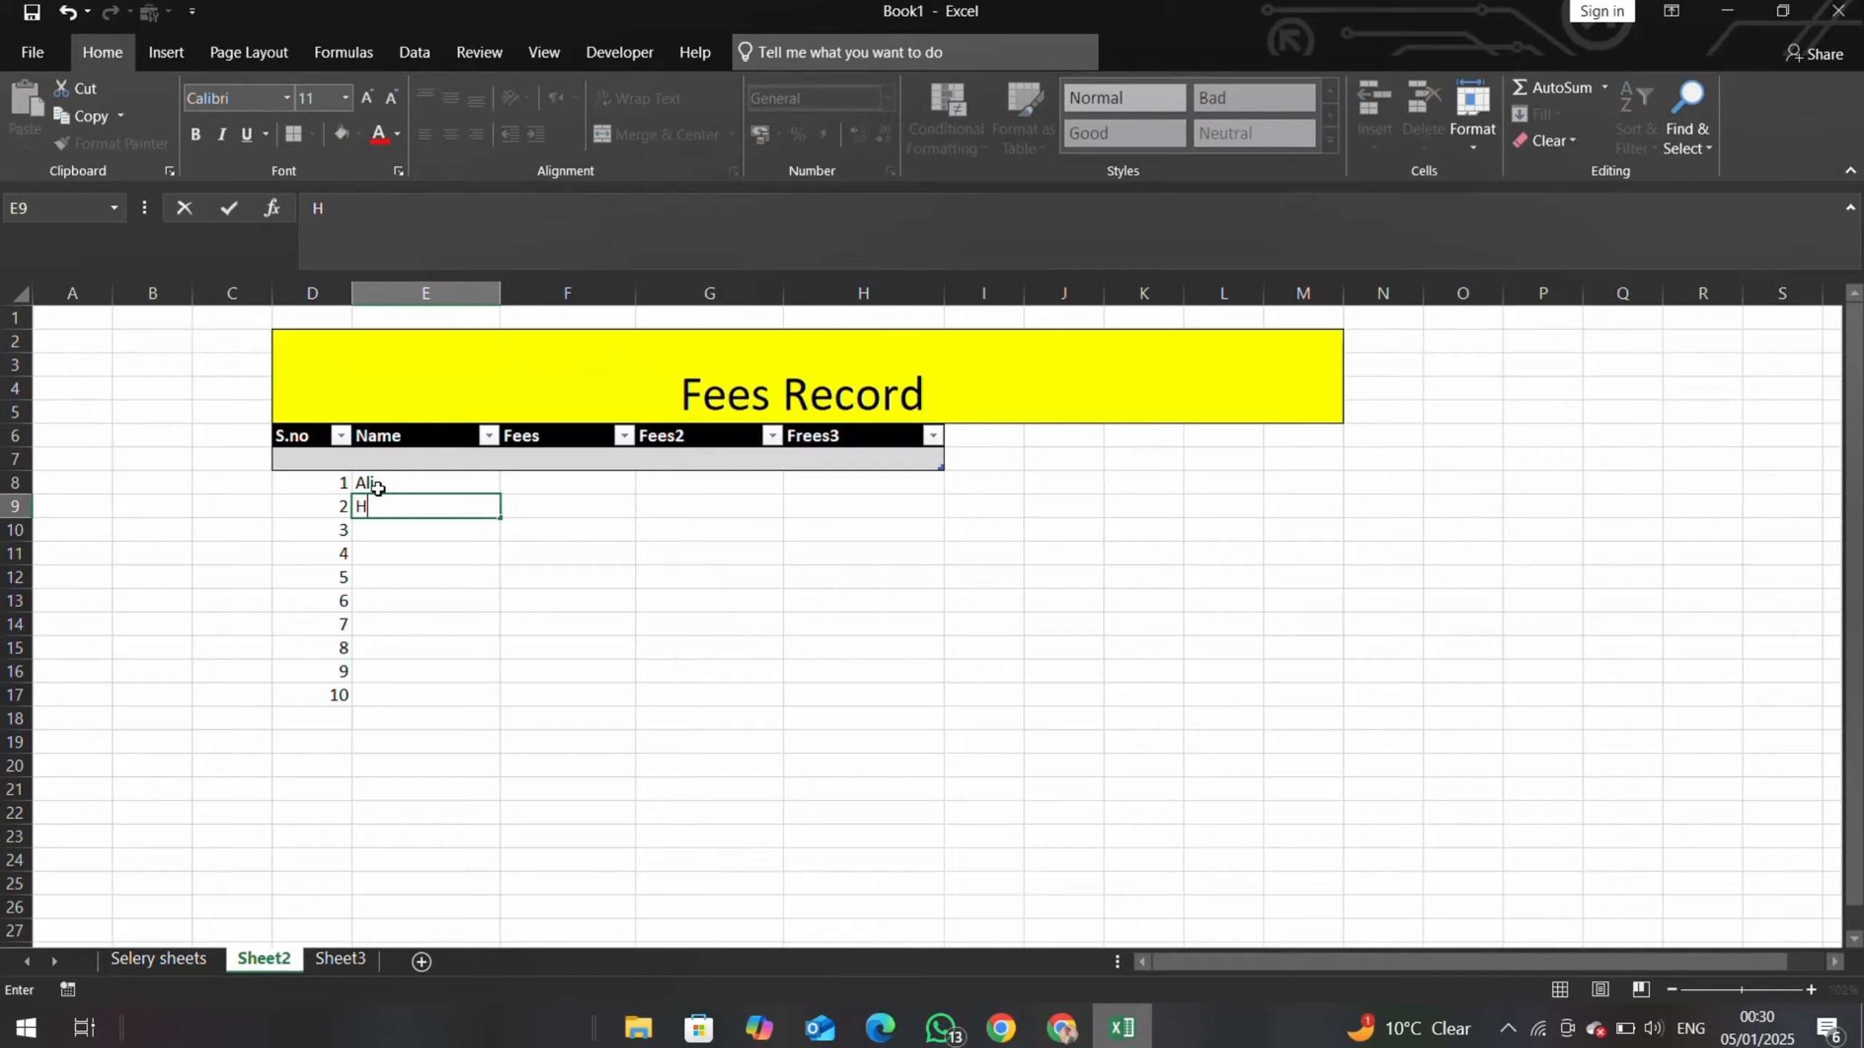
type("amza")
key("Return")
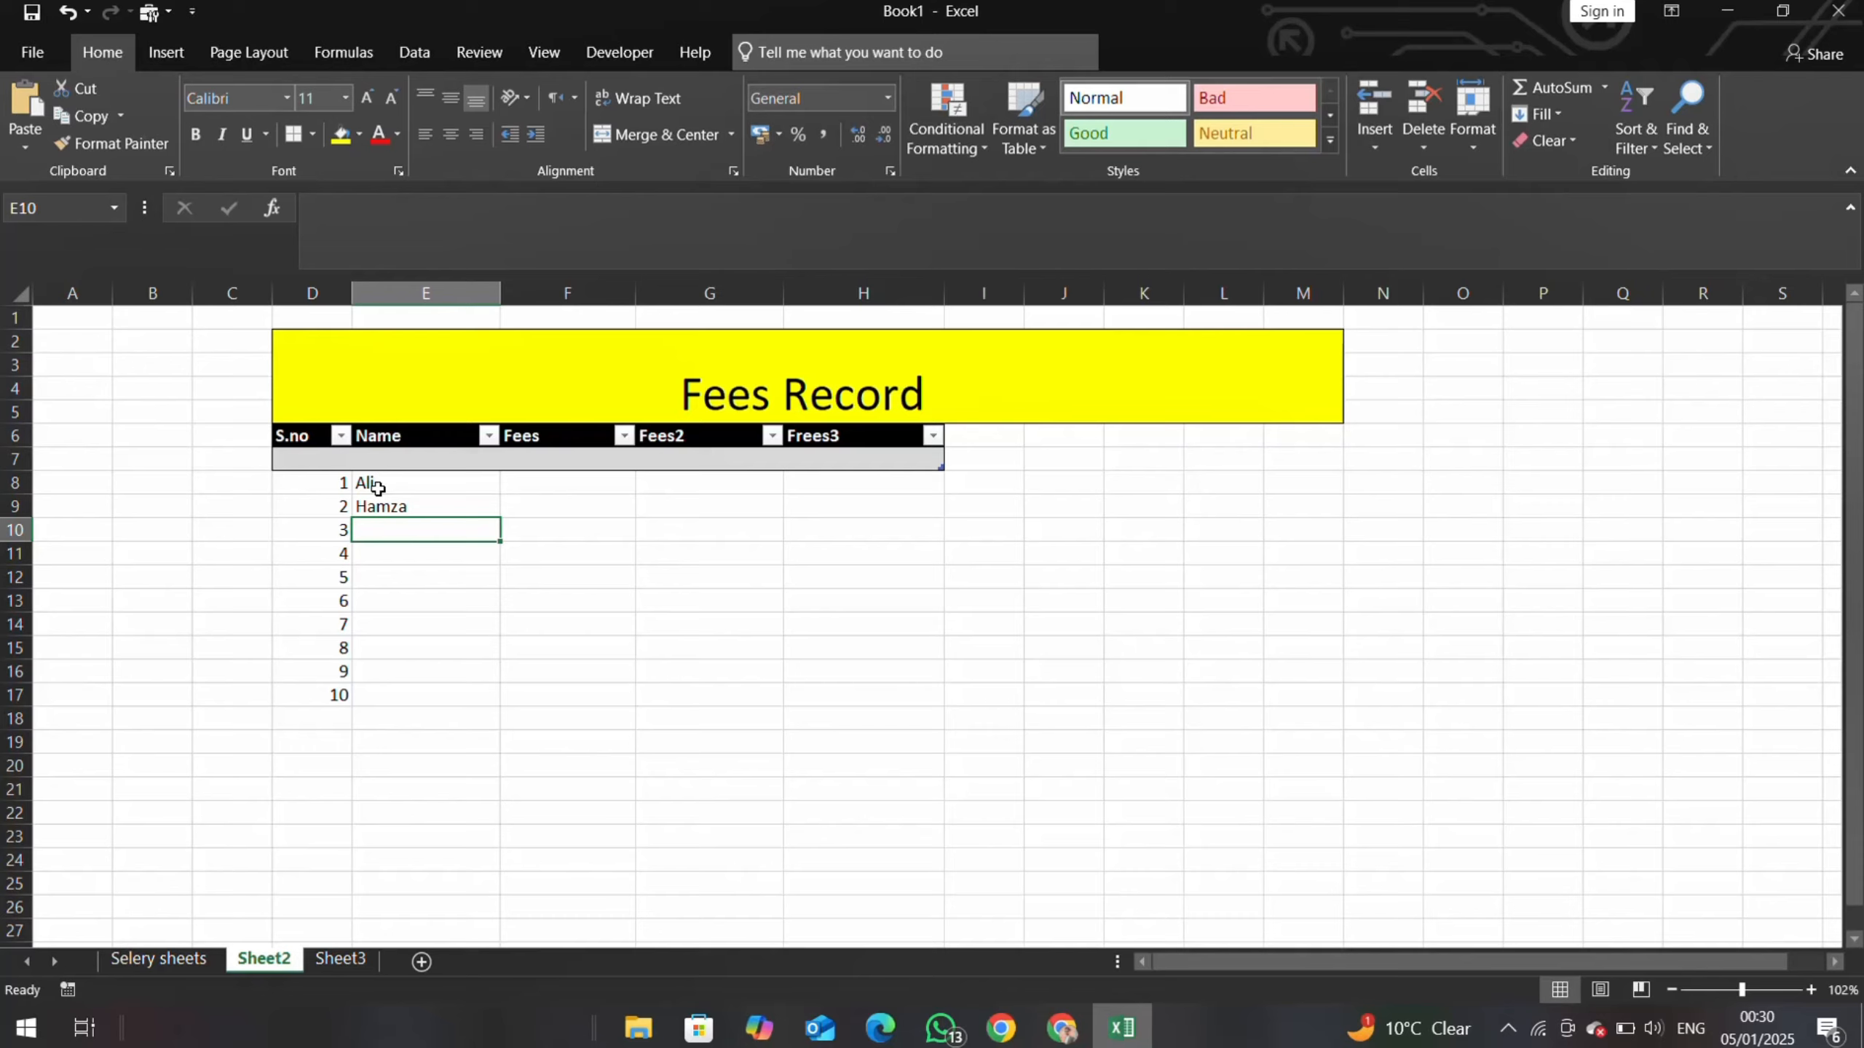
key("Up")
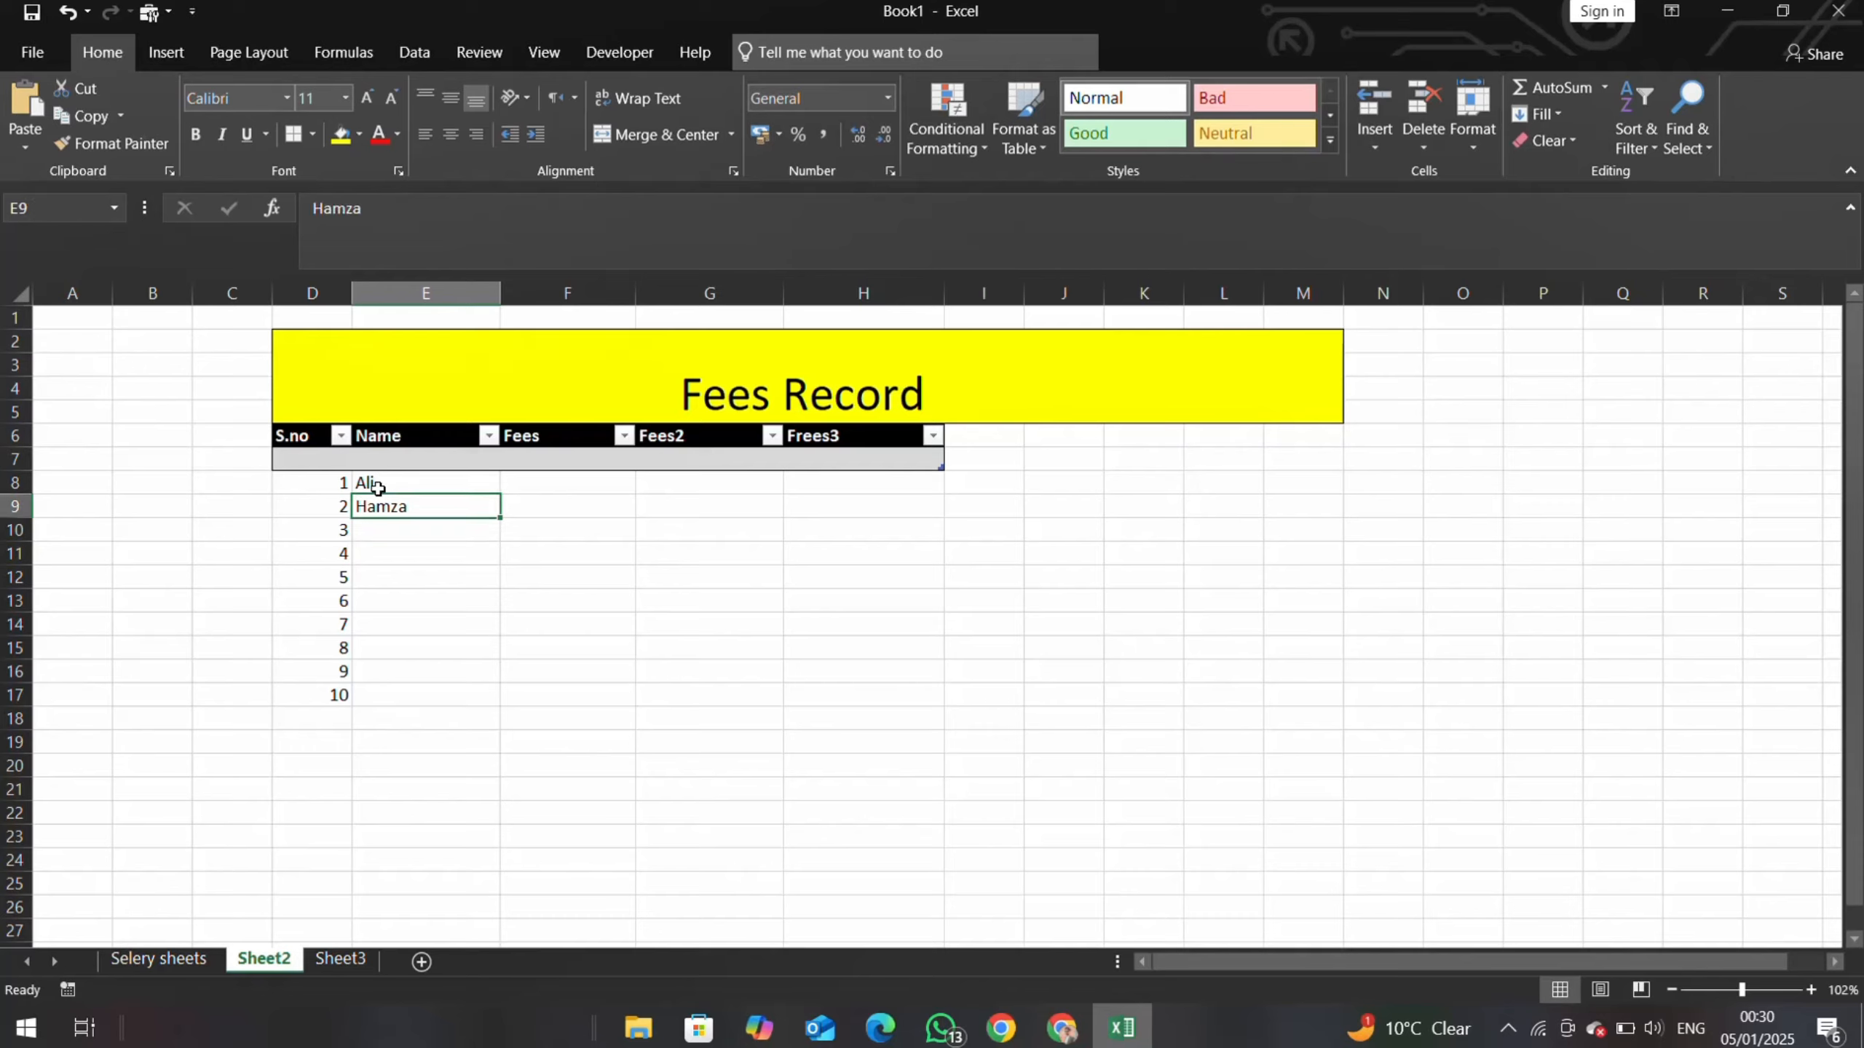
- Enter the third and fourth persons' names in cells E10 and E11 of the Name column
key("Down")
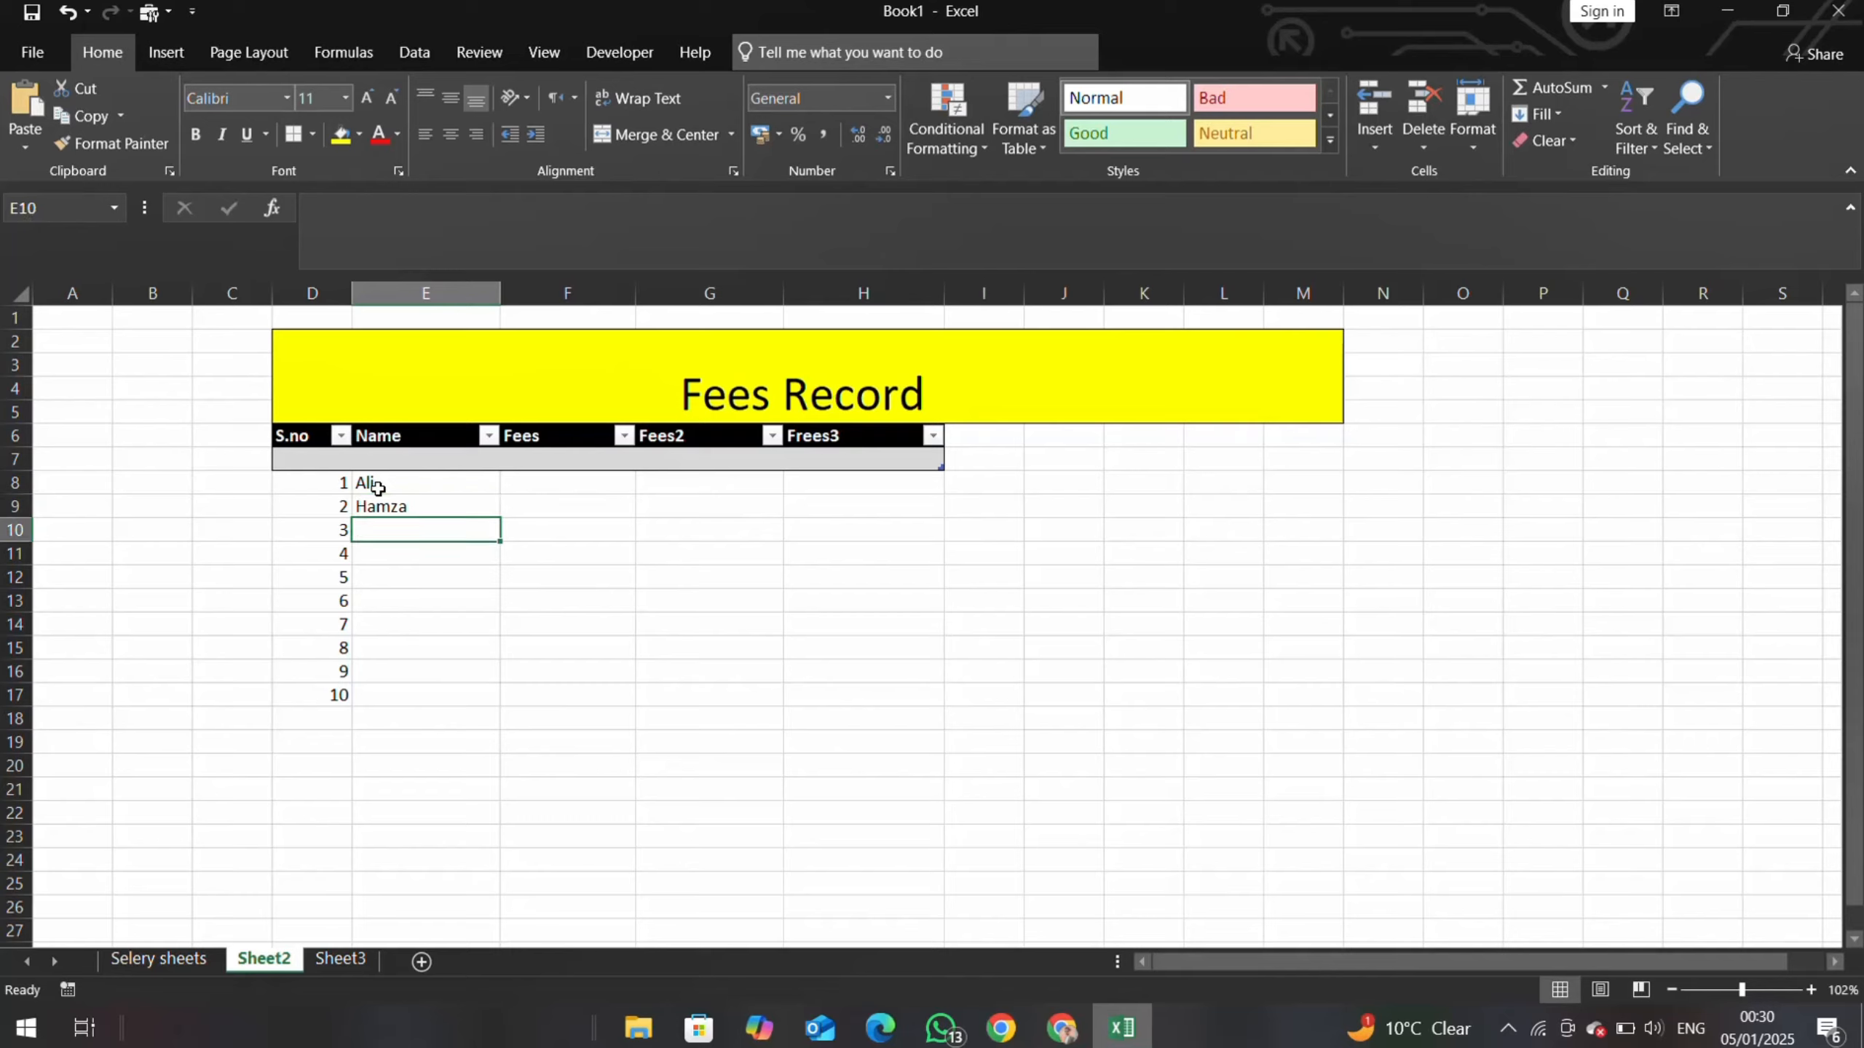
type("Riz")
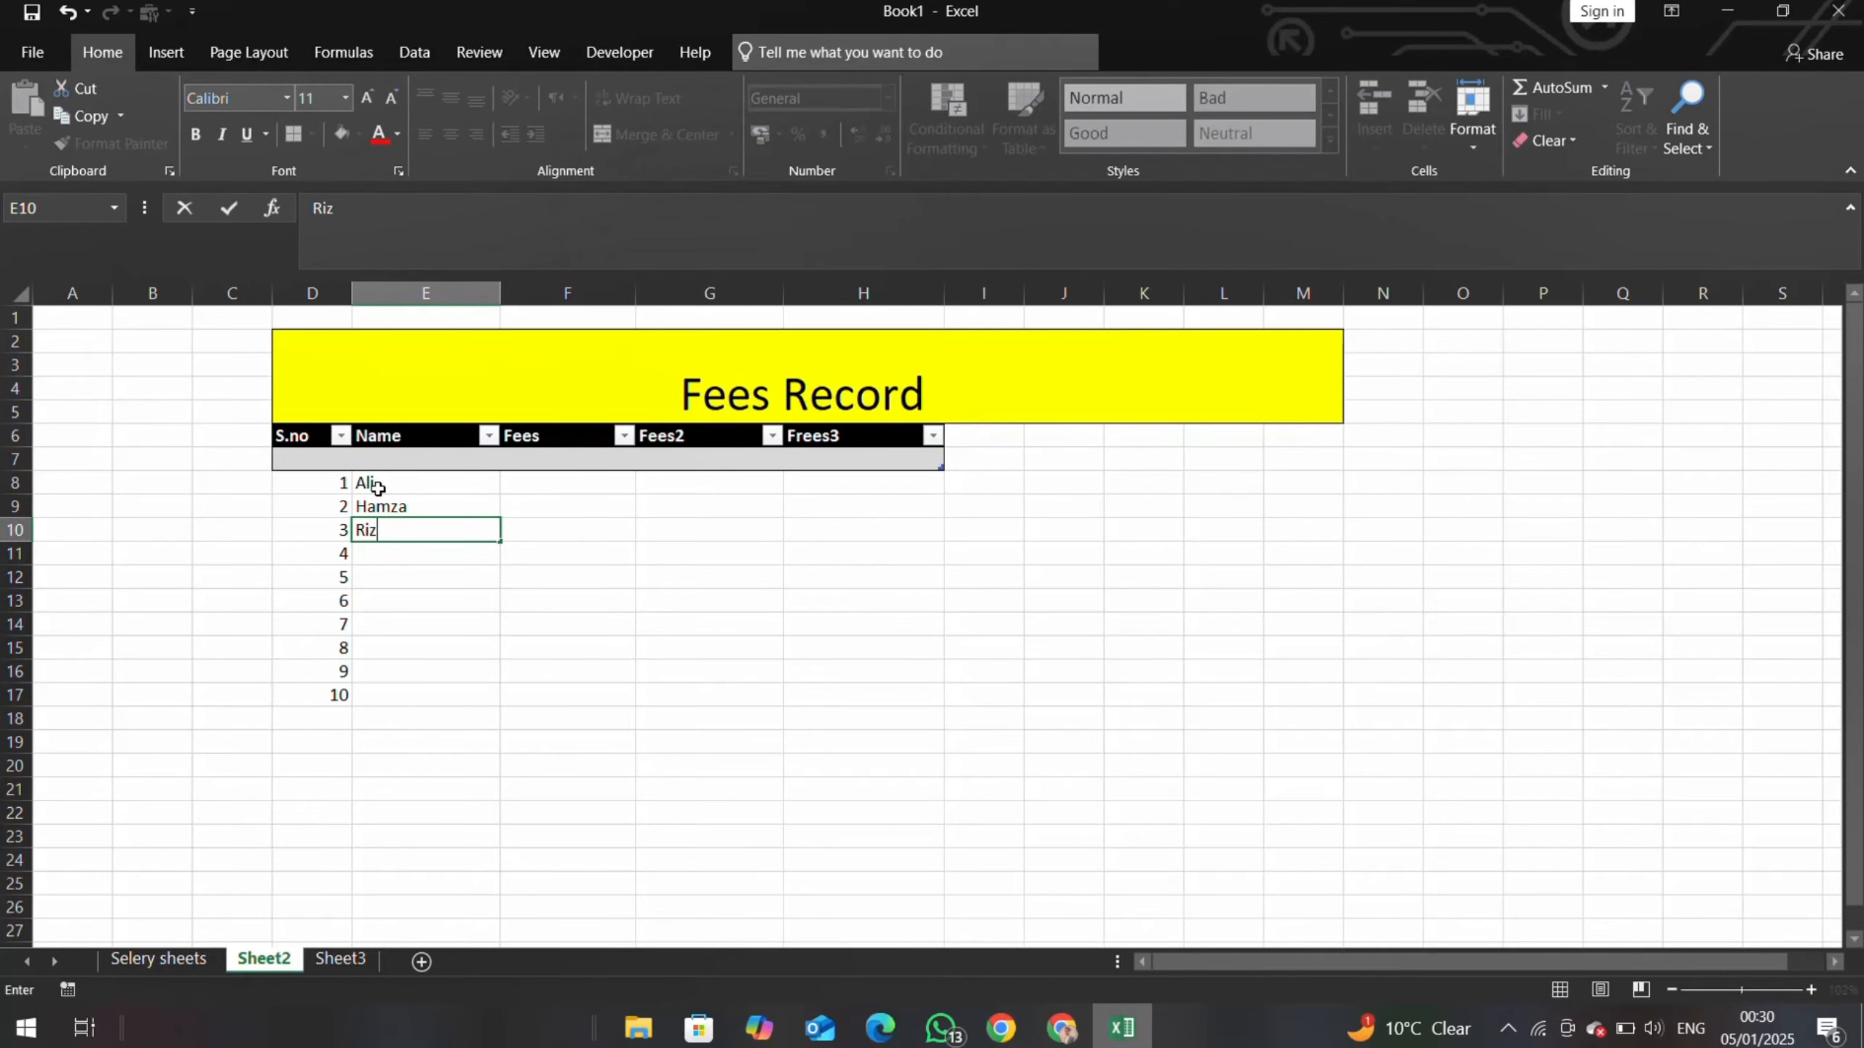
type("wan")
key("Up")
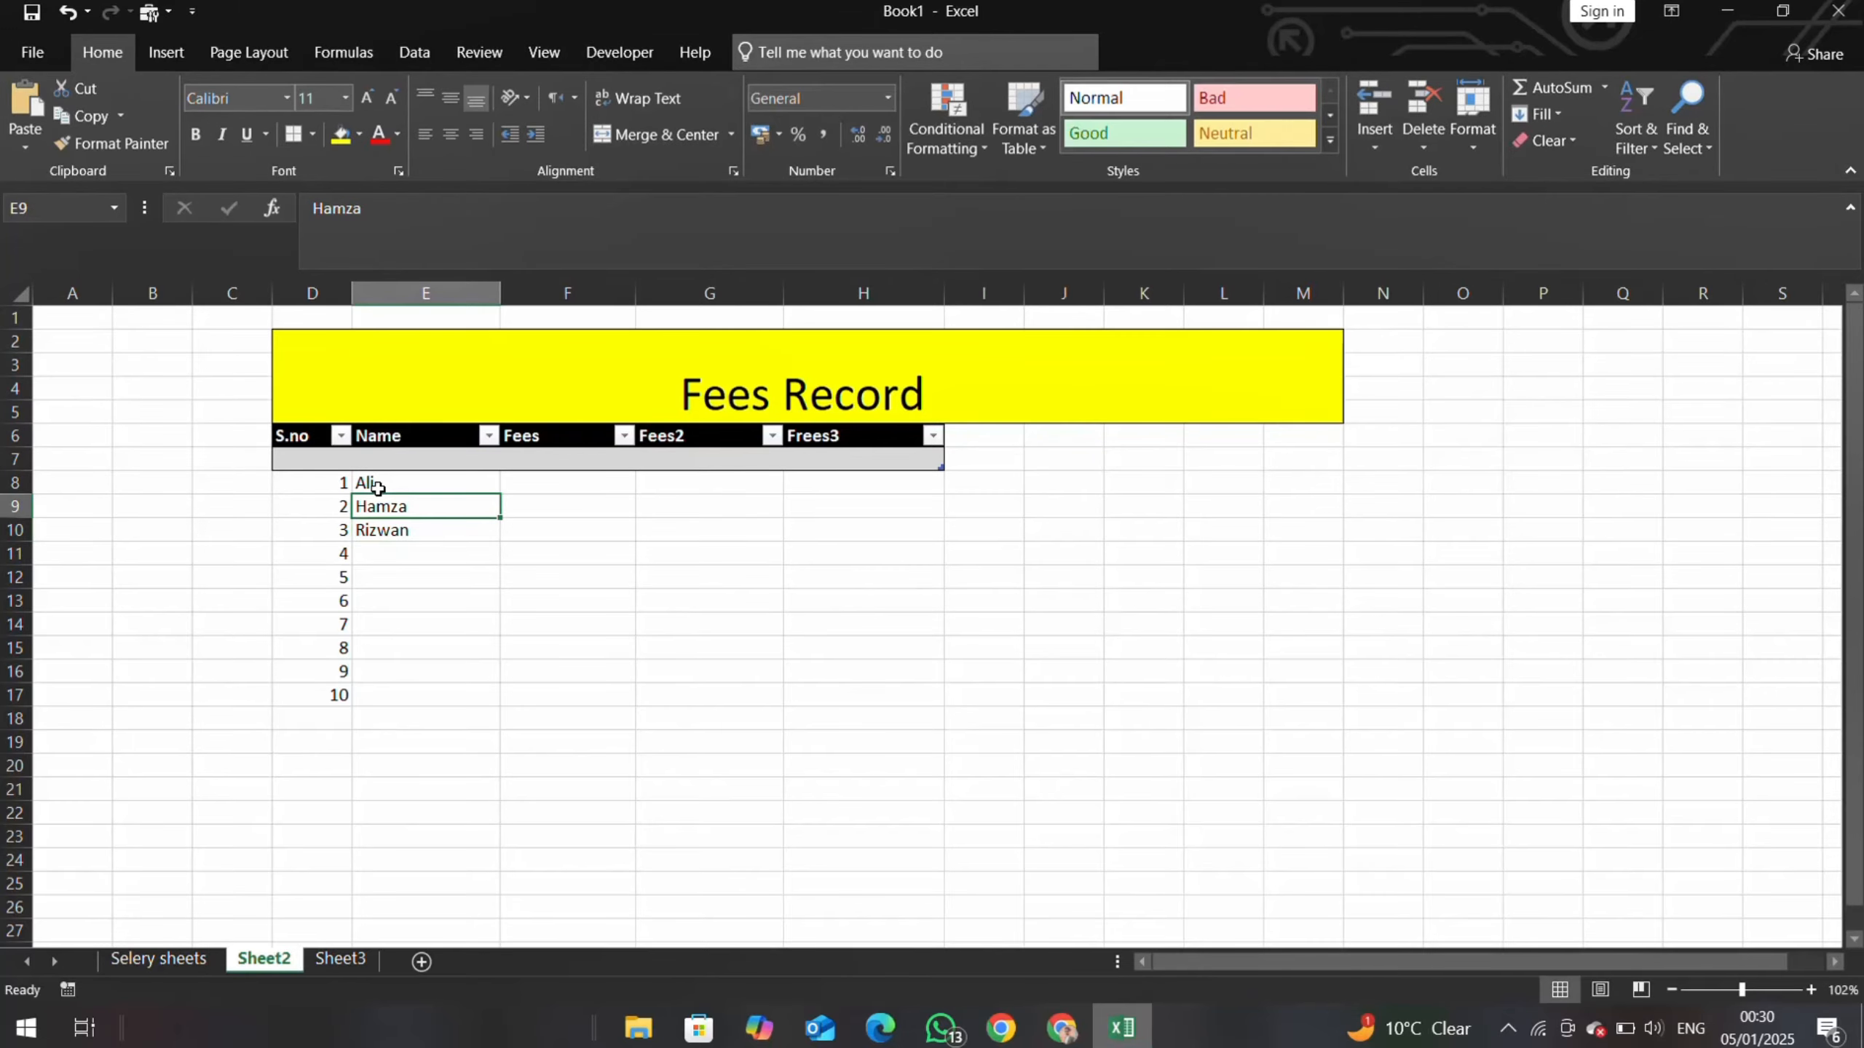
key("Down")
key("Down")
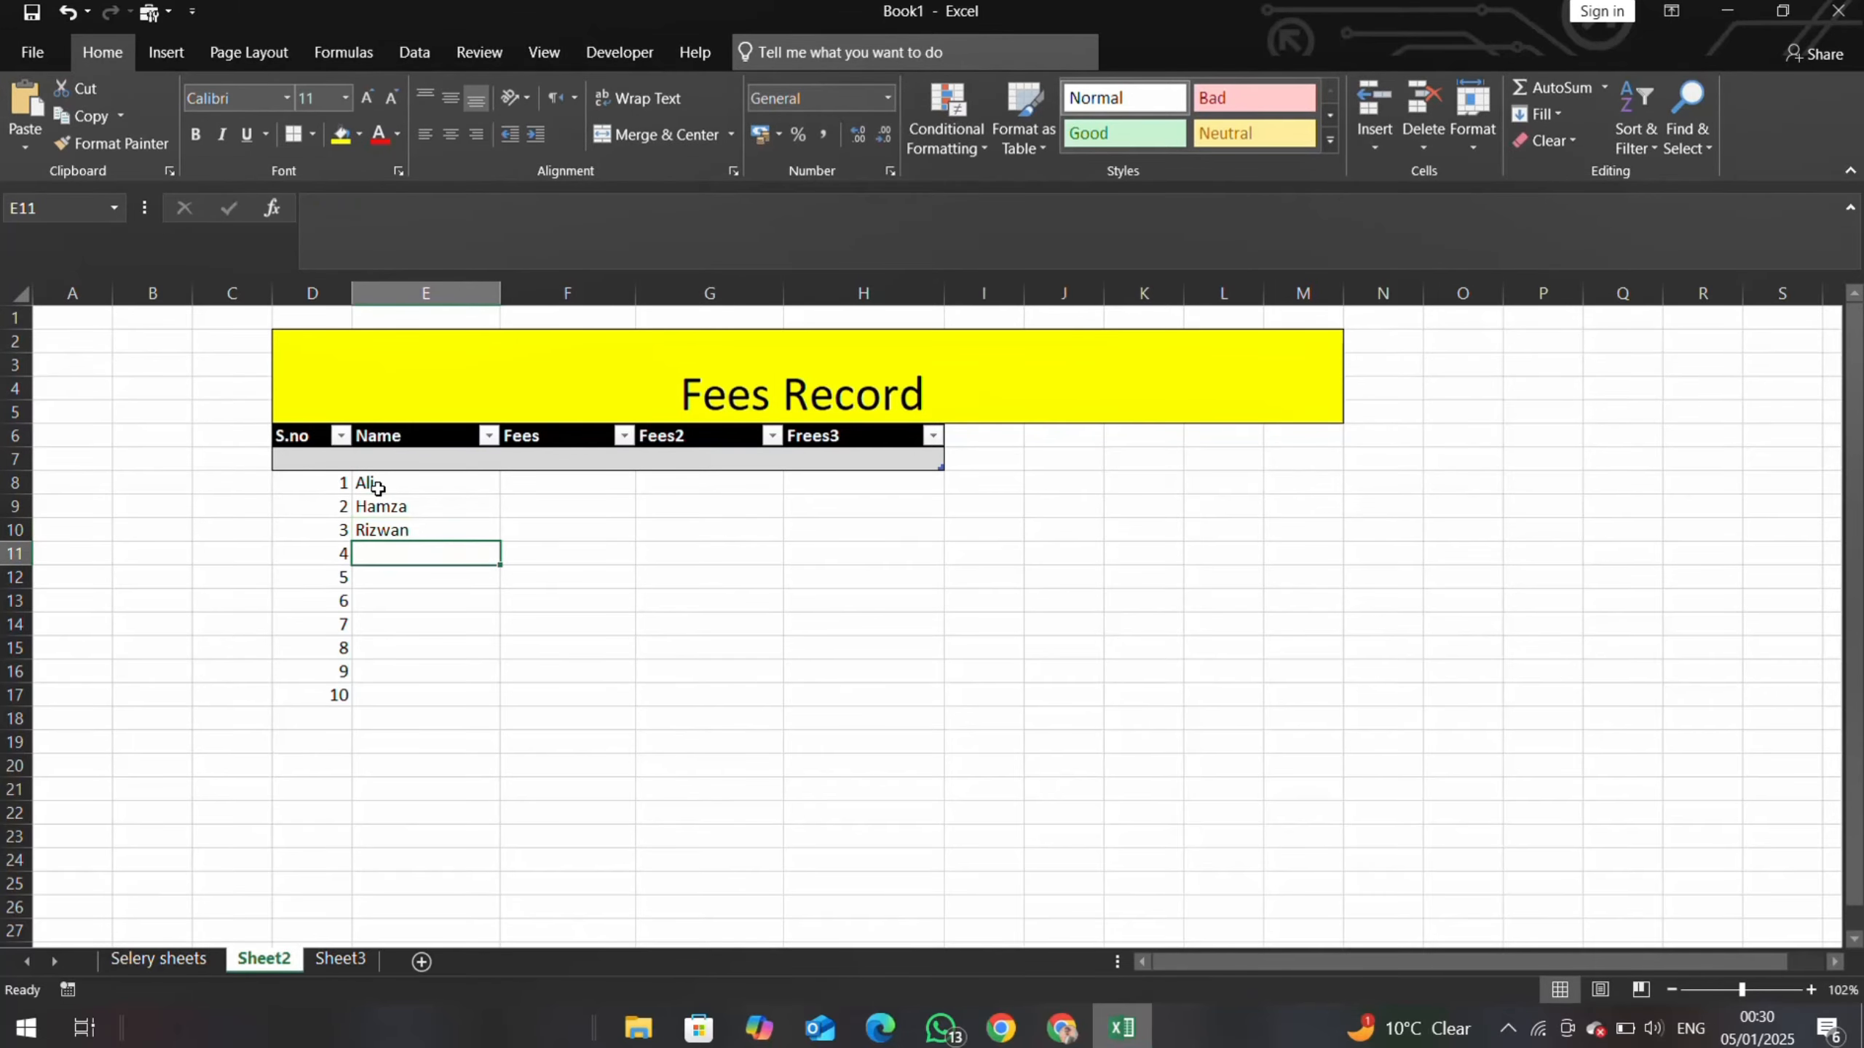
type("Rida")
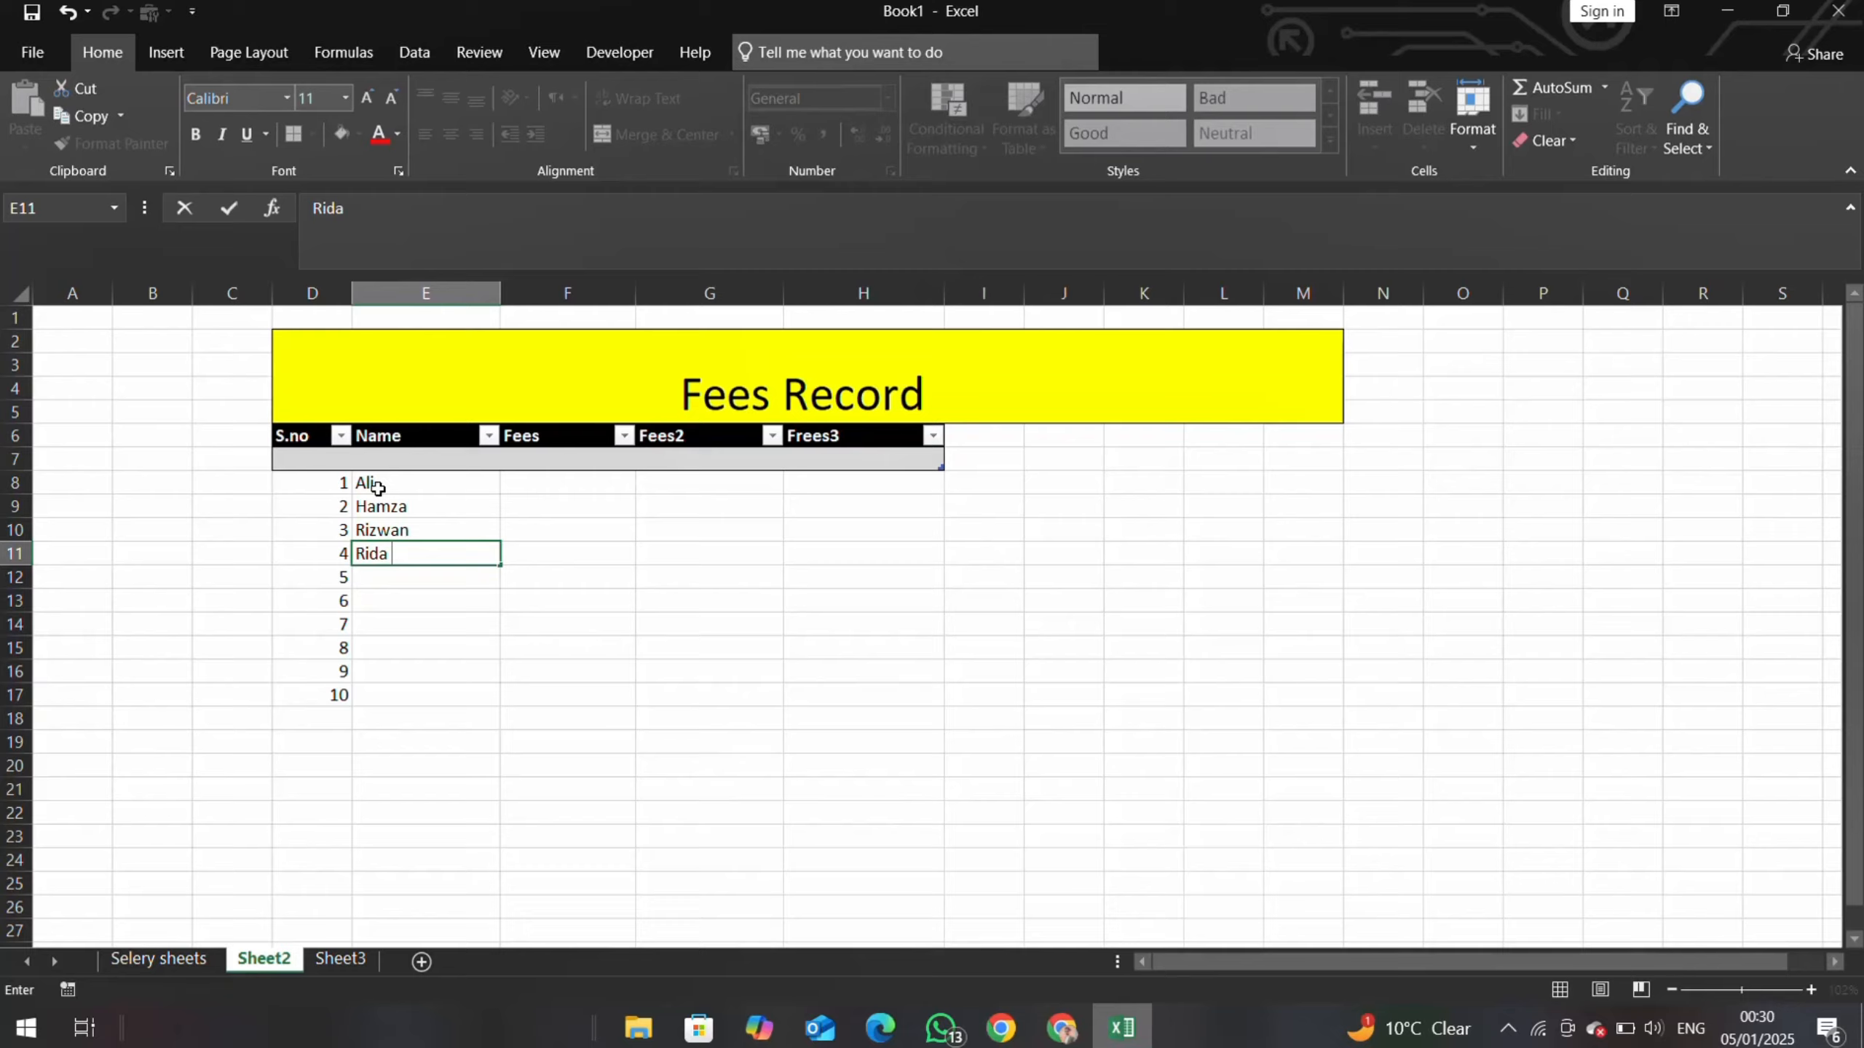
type(" Mahm")
key("BackSpace")
key("BackSpace")
key("BackSpace")
key("BackSpace")
key("Return")
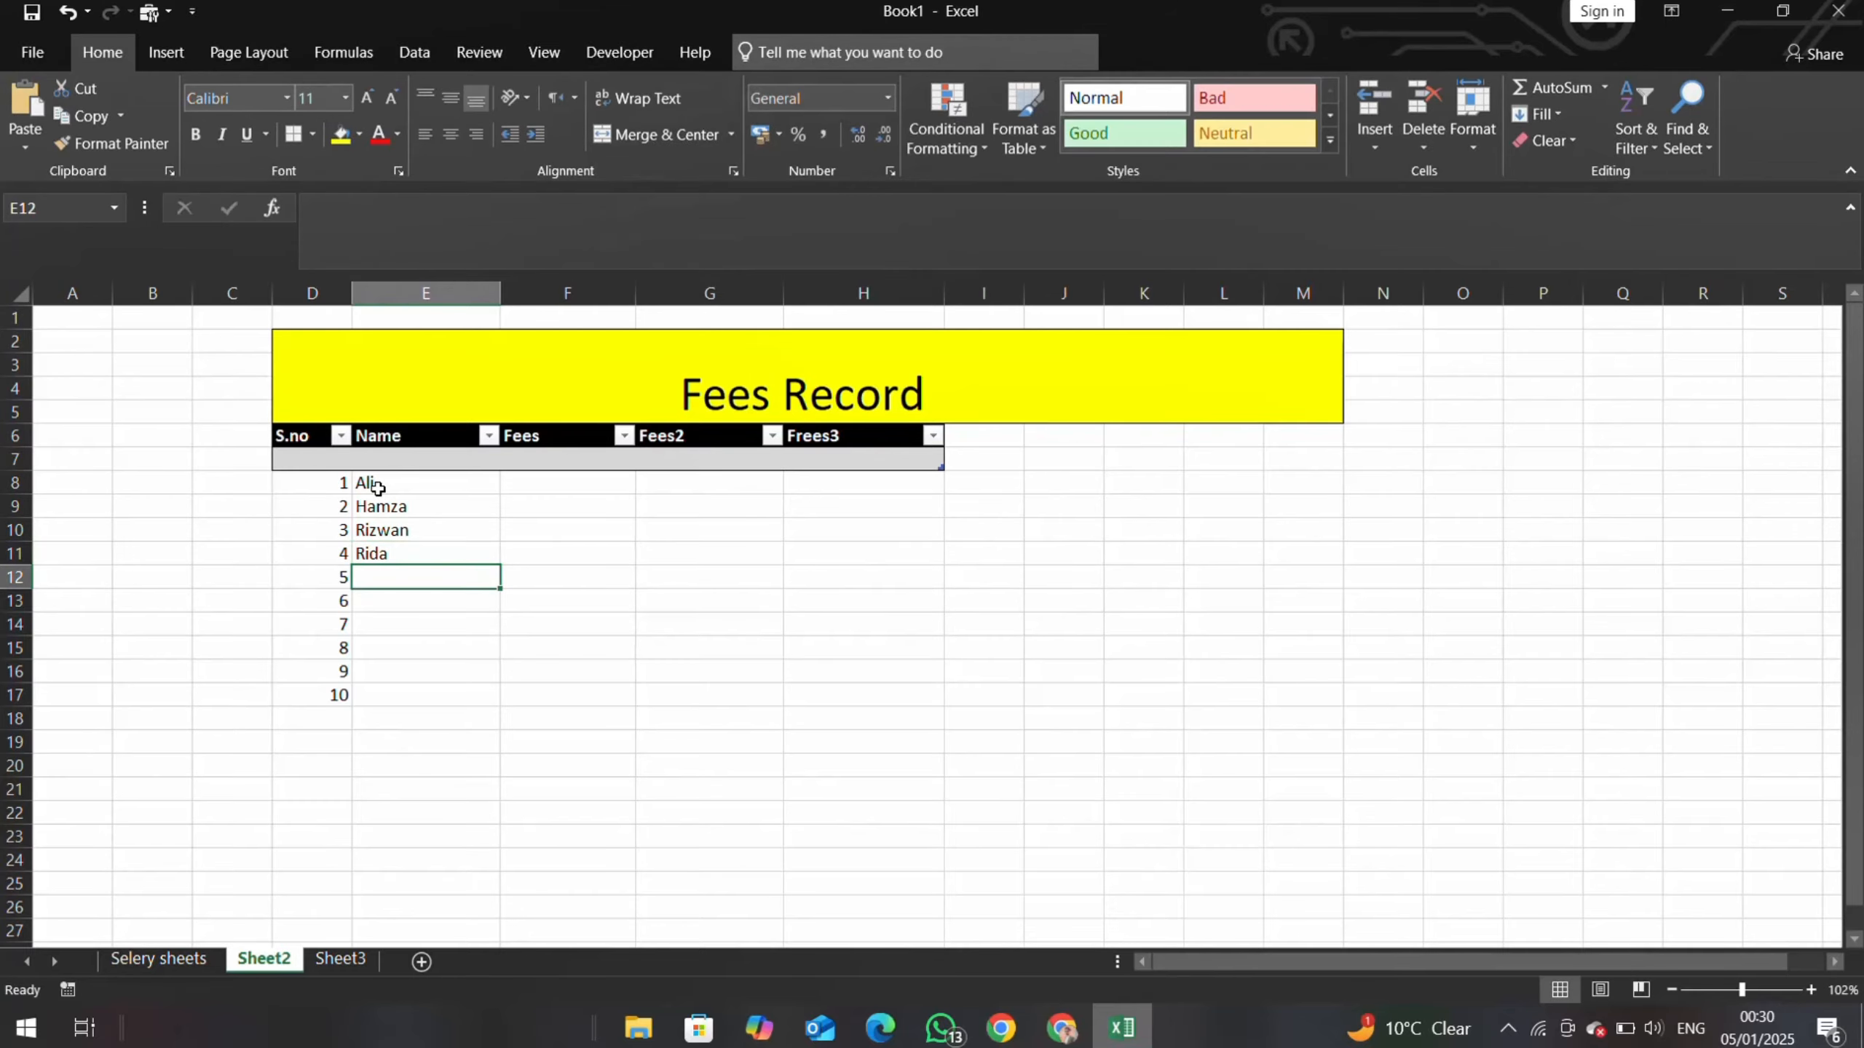
- Enter the fifth, sixth and seventh persons' names in cells E12 to E14 of the Name column
type("Maham")
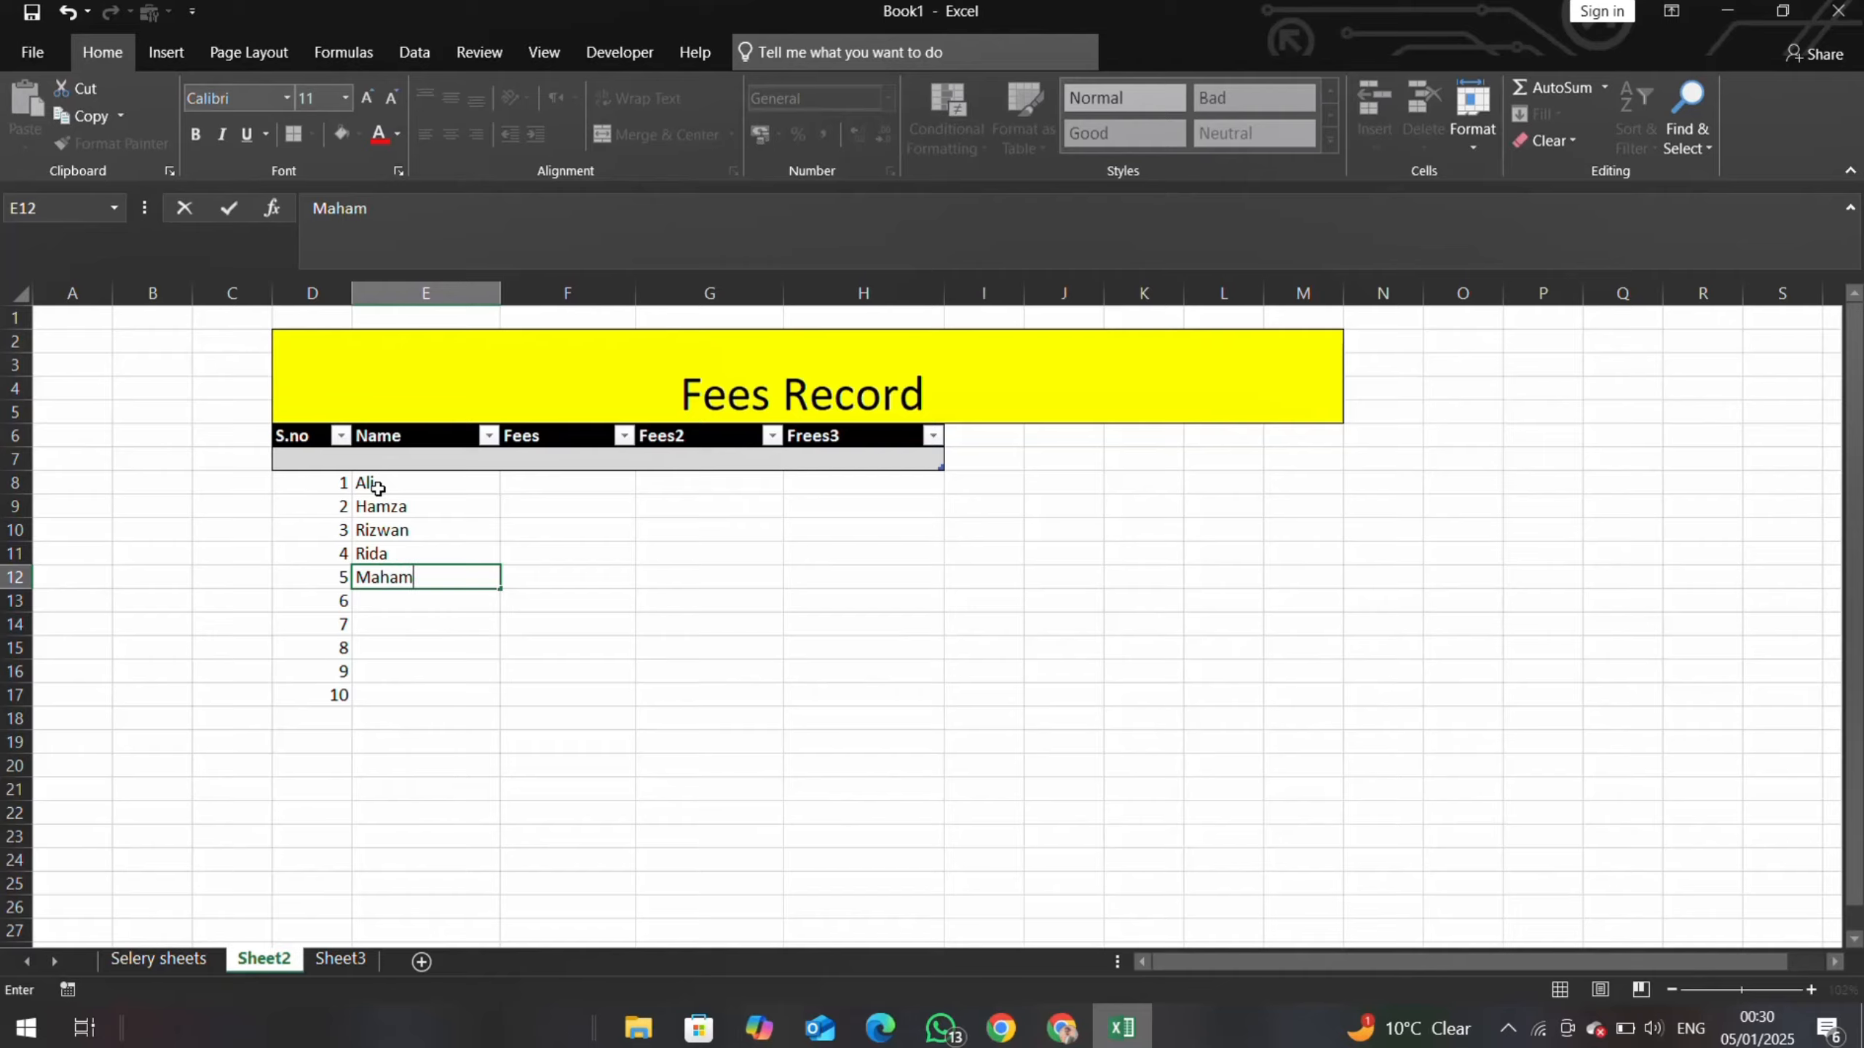
key("Return")
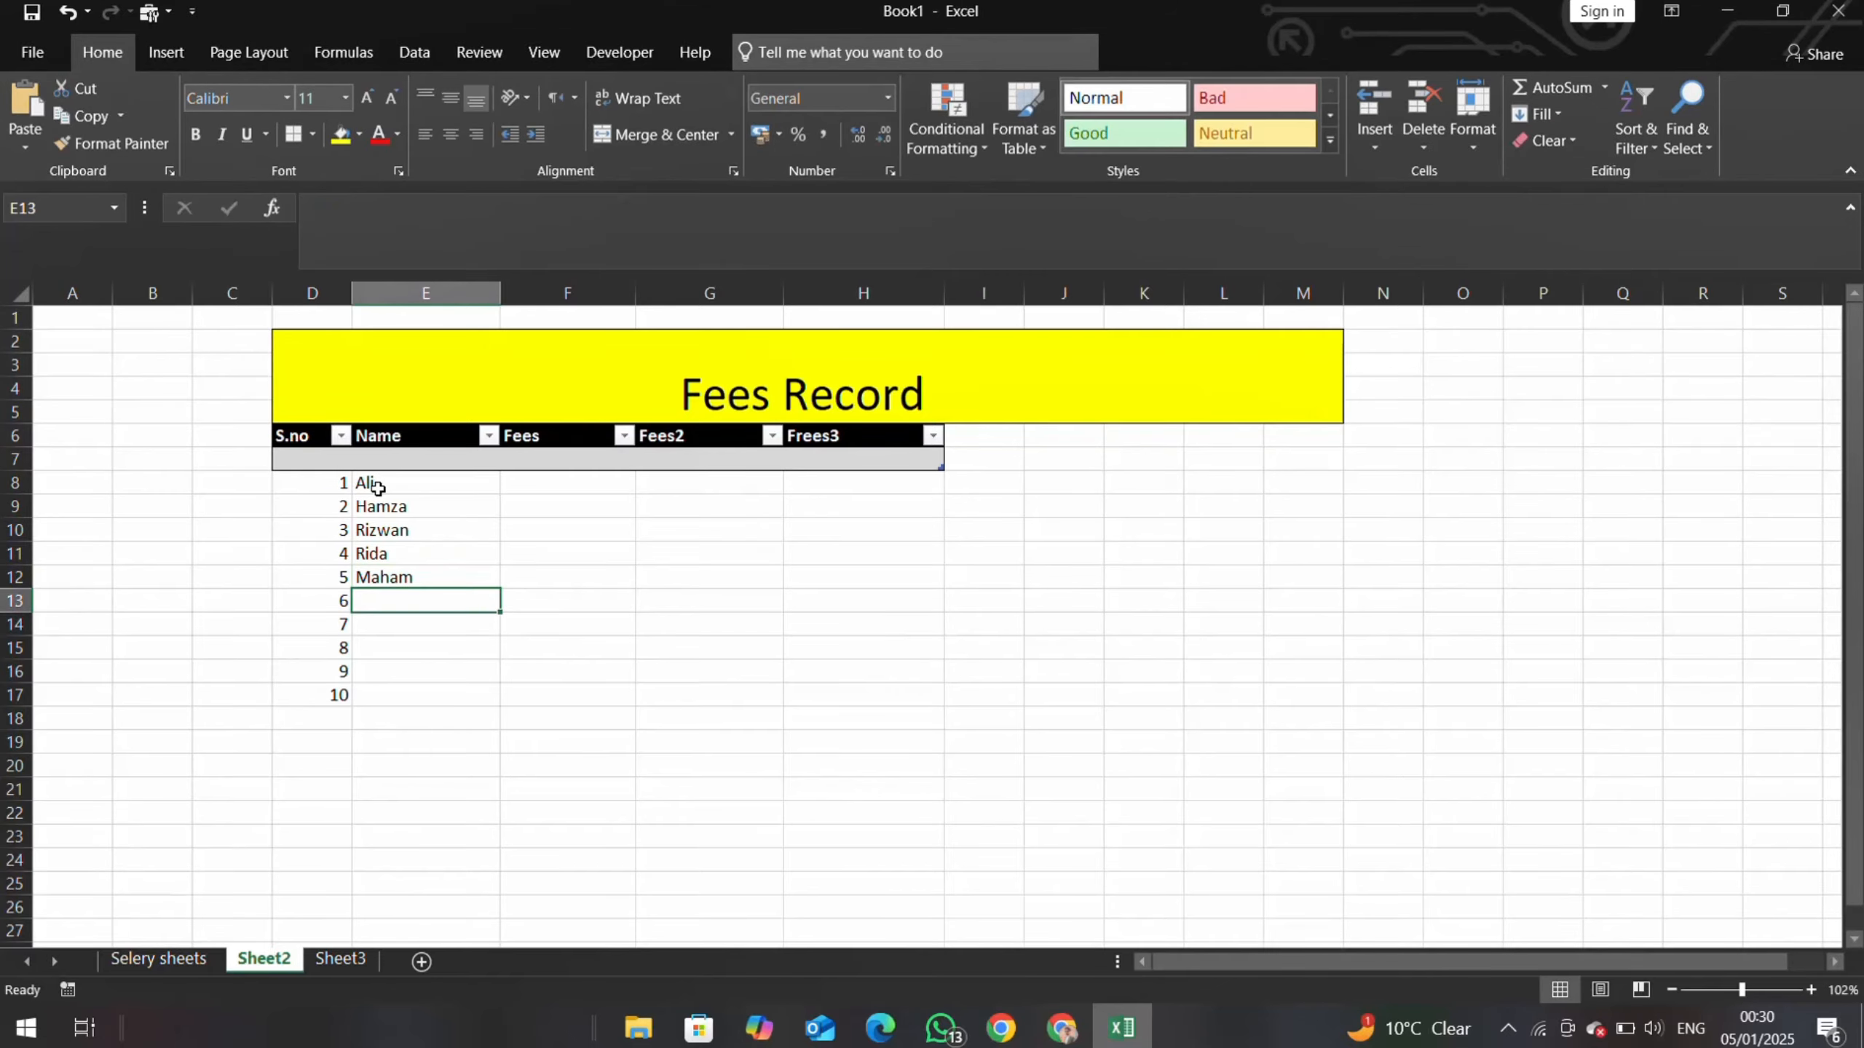
type("Hassan")
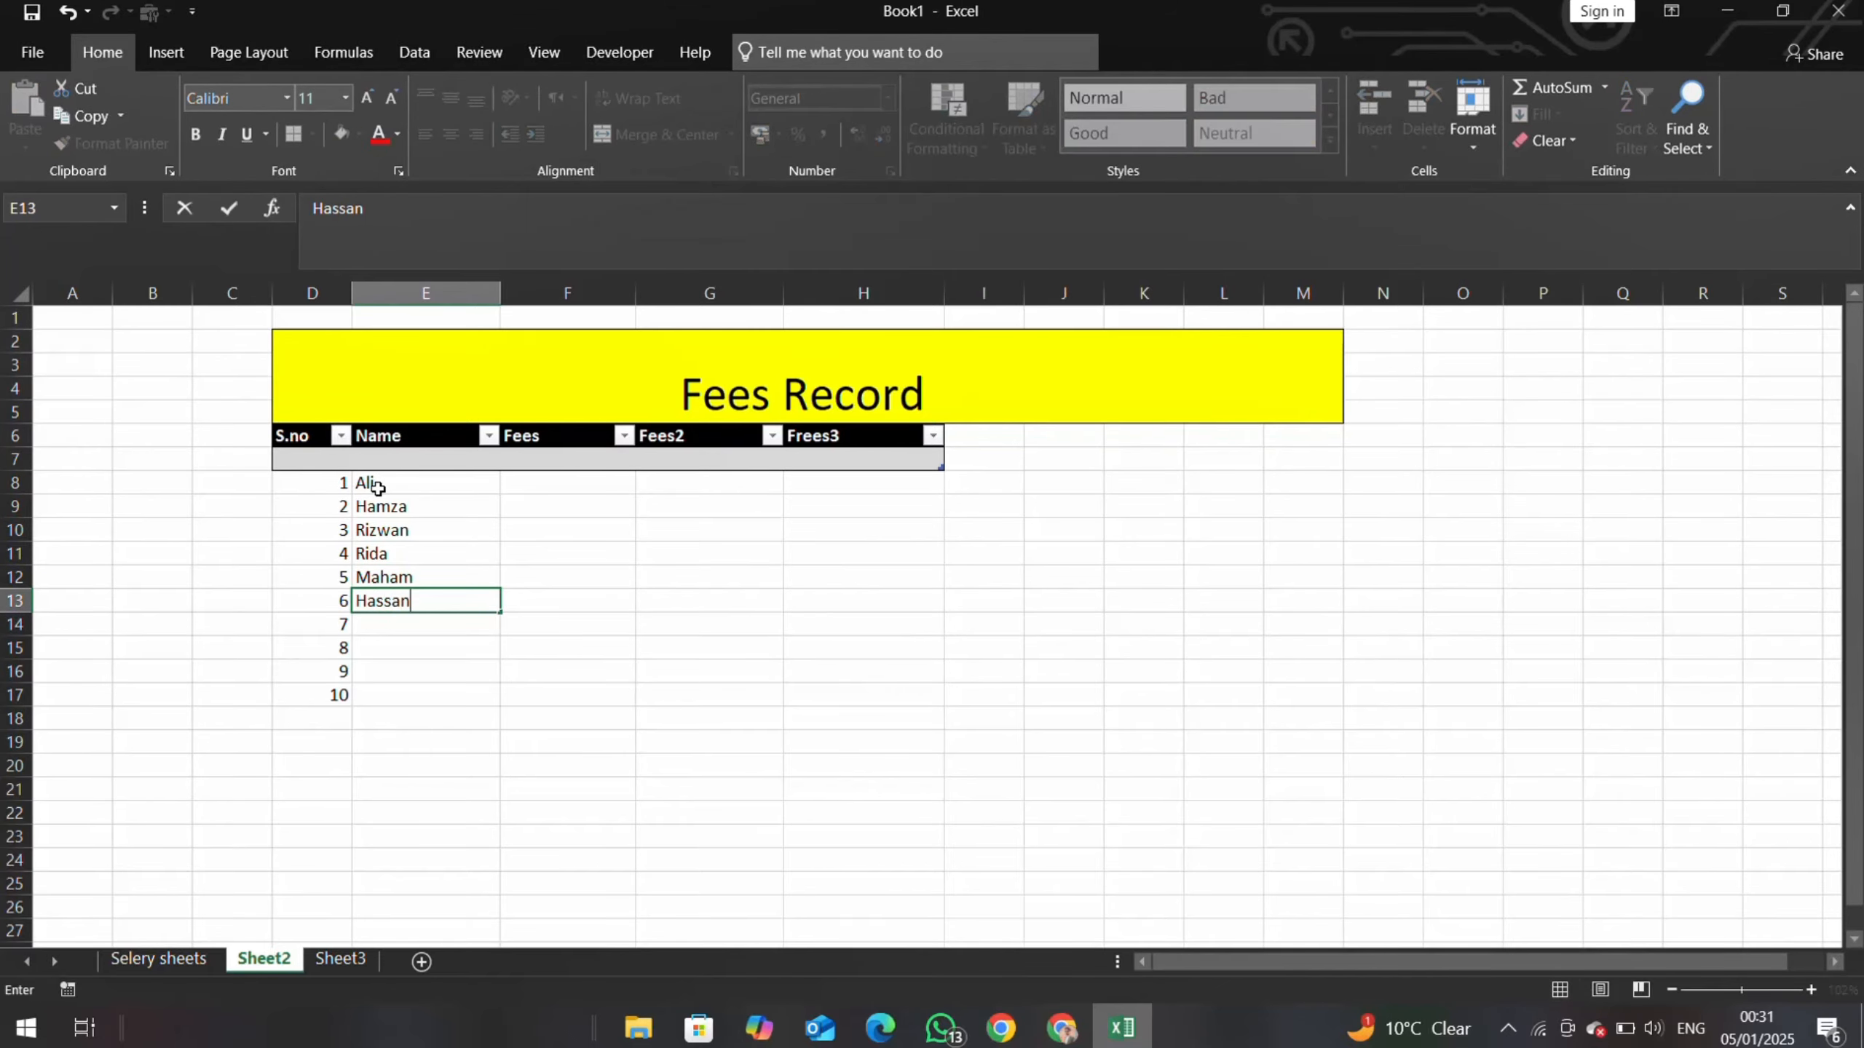
key("Return")
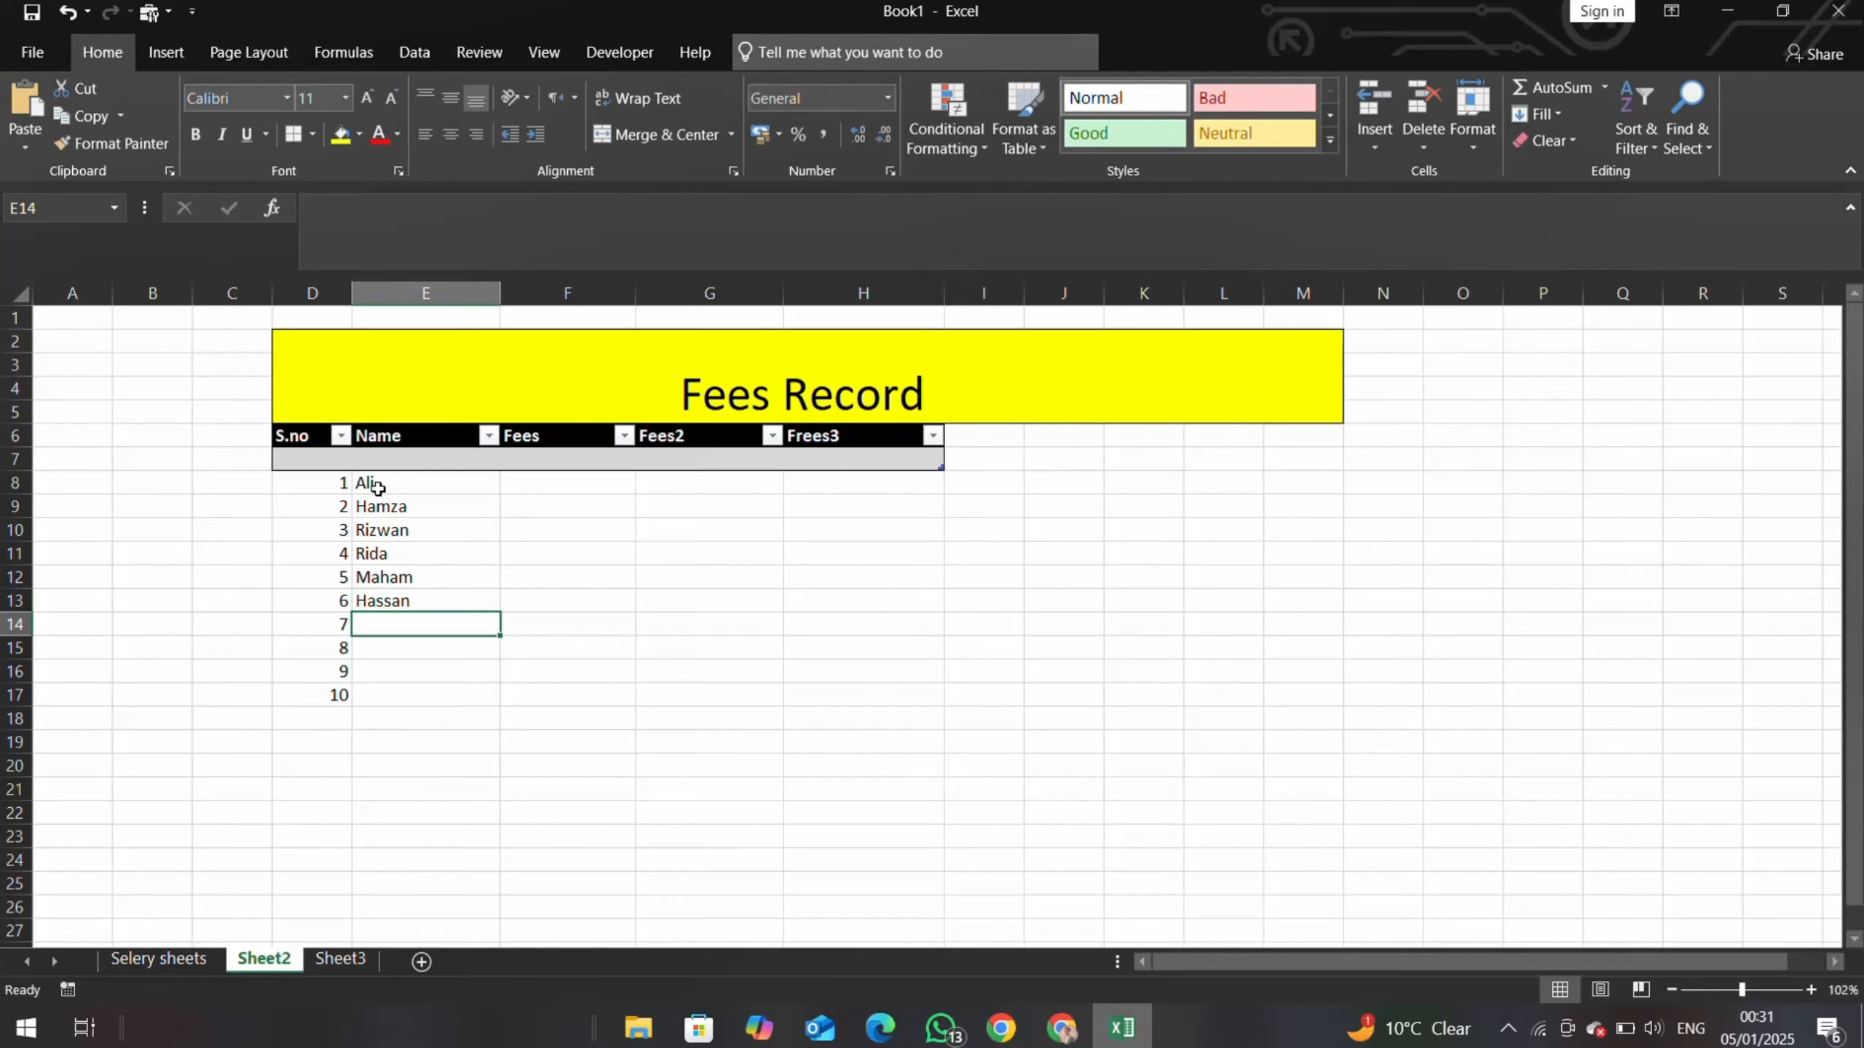
type("A")
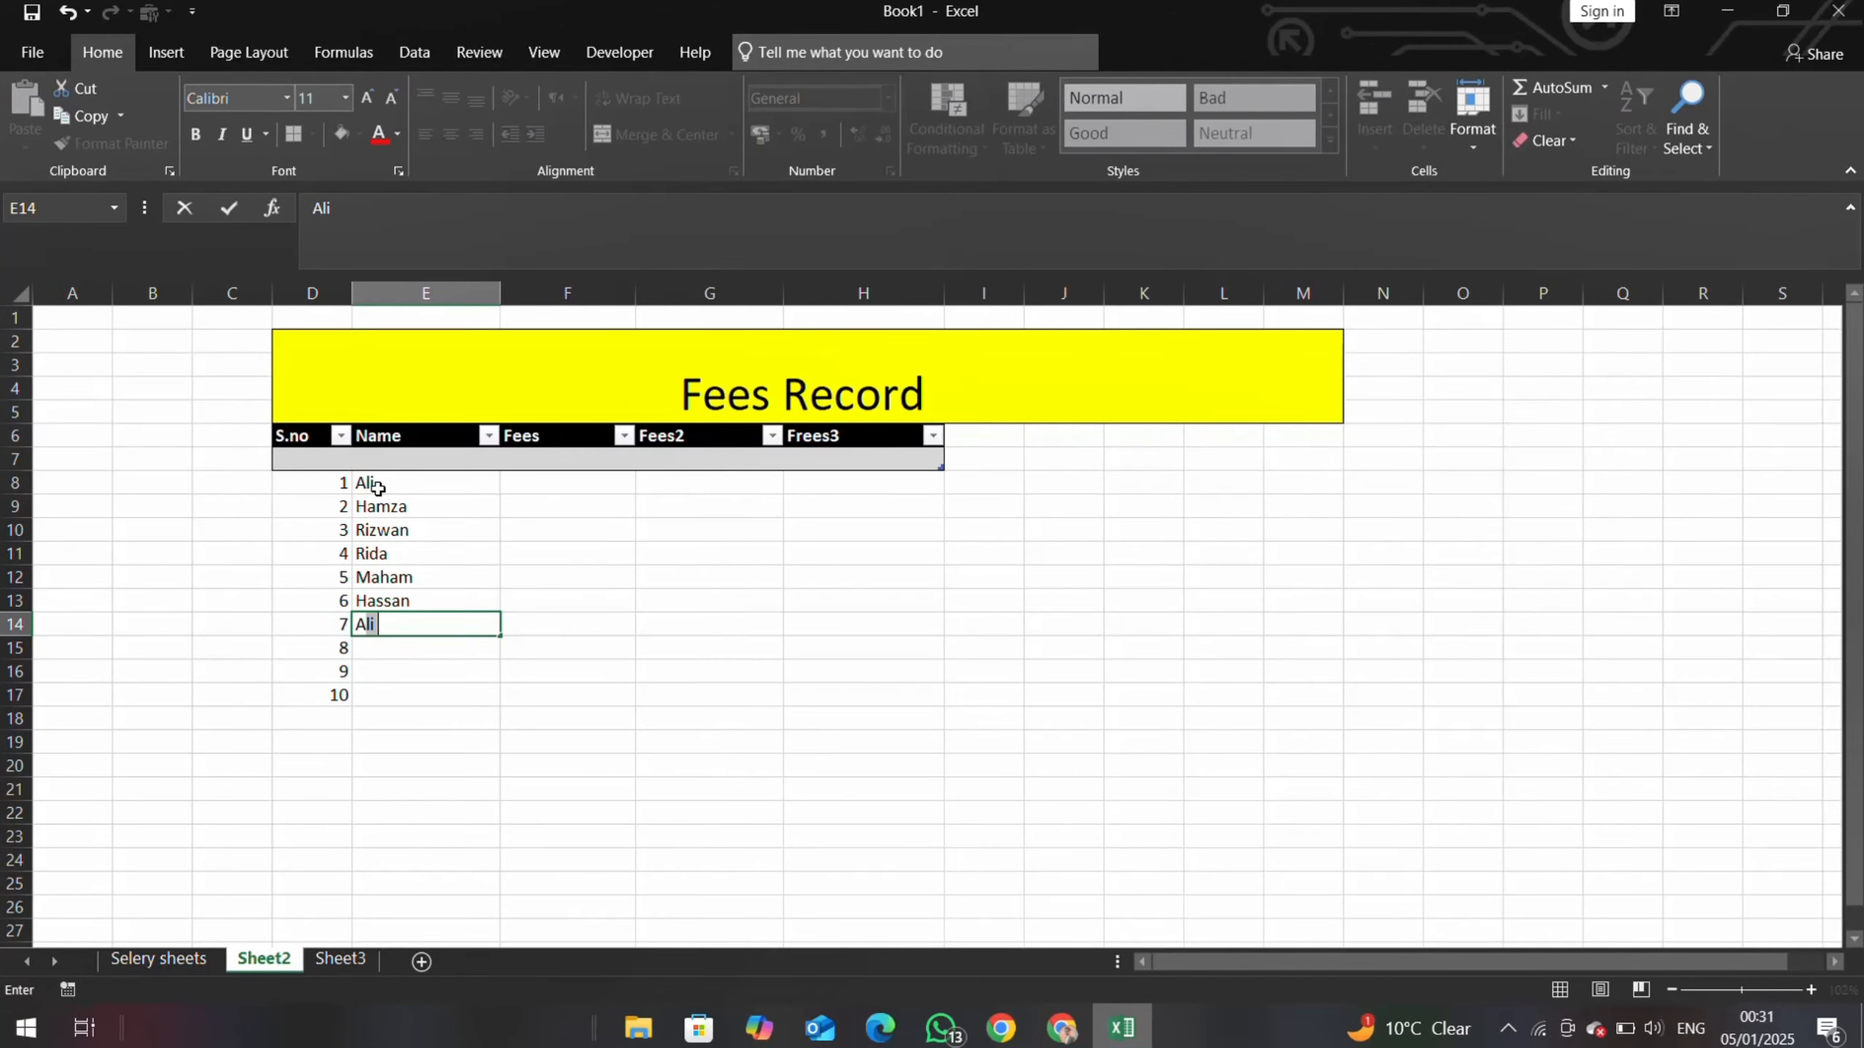
type("hmad")
key("Return")
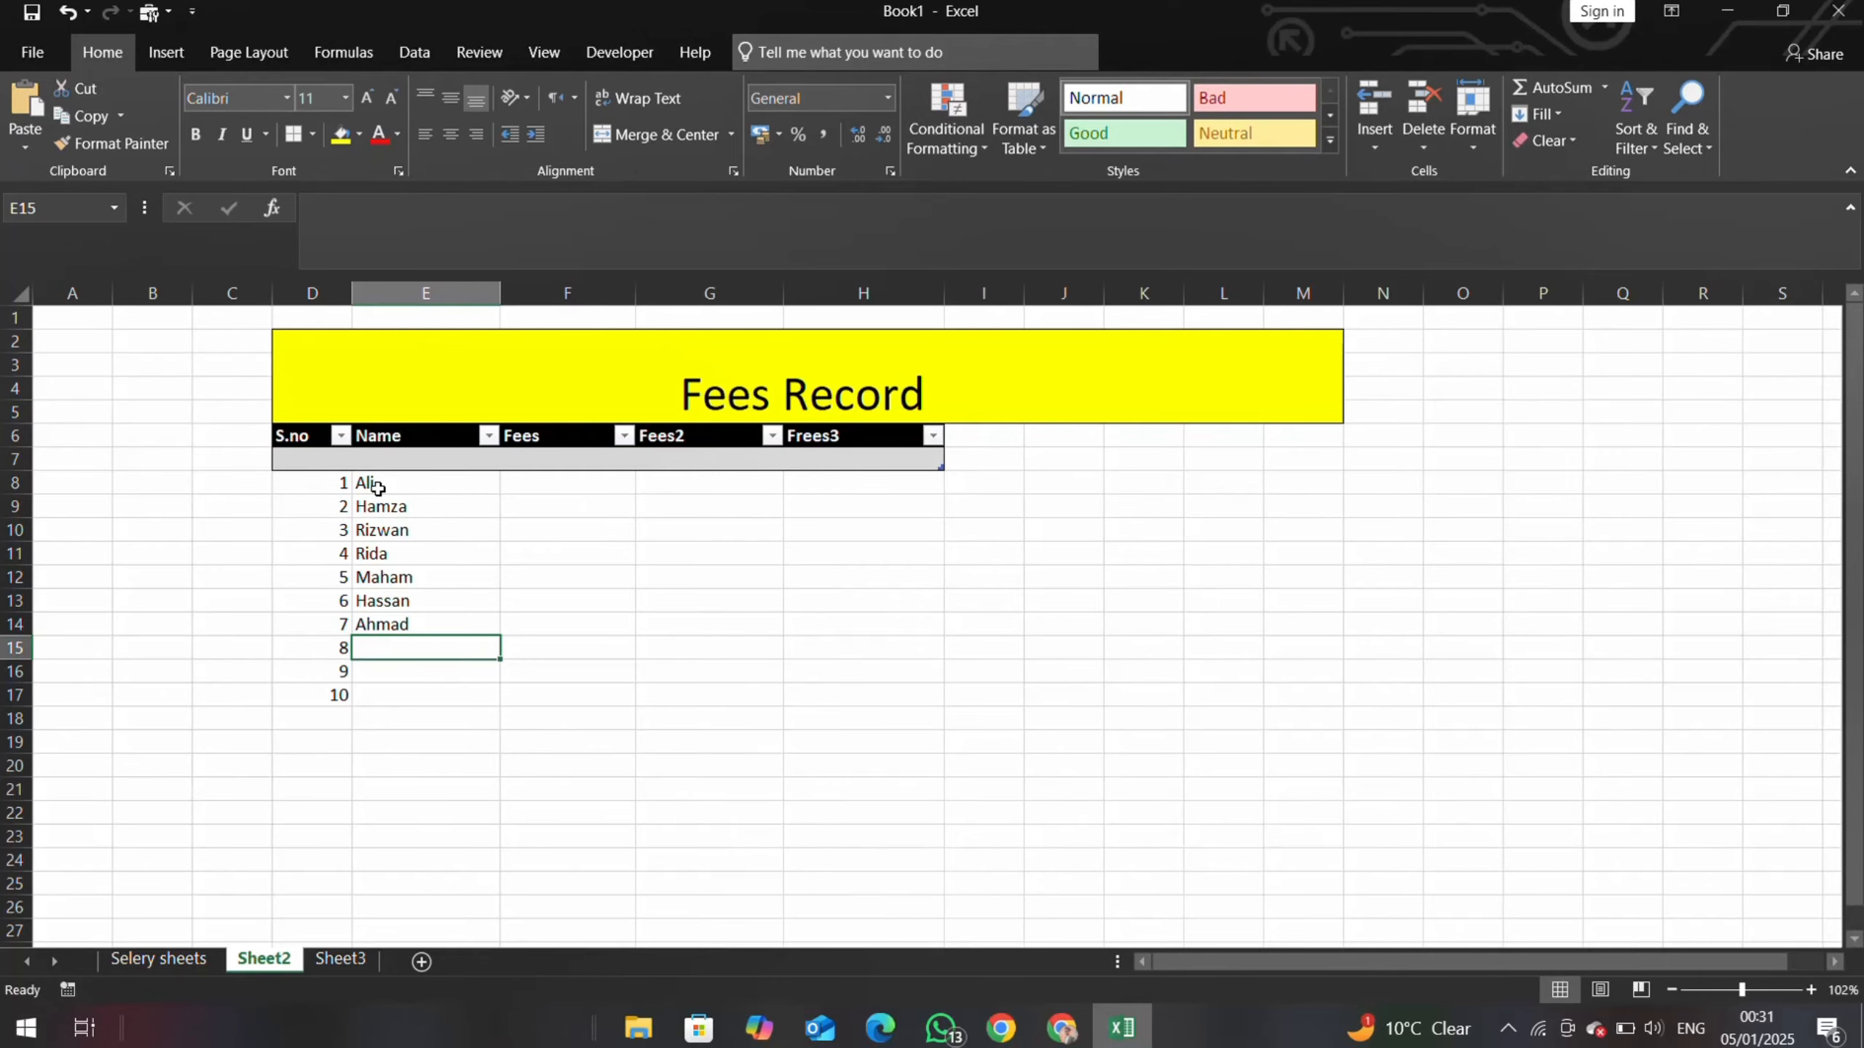
- Enter the last three persons' names in cells E15 to E17 of the Name column
type("Noor")
key("Return")
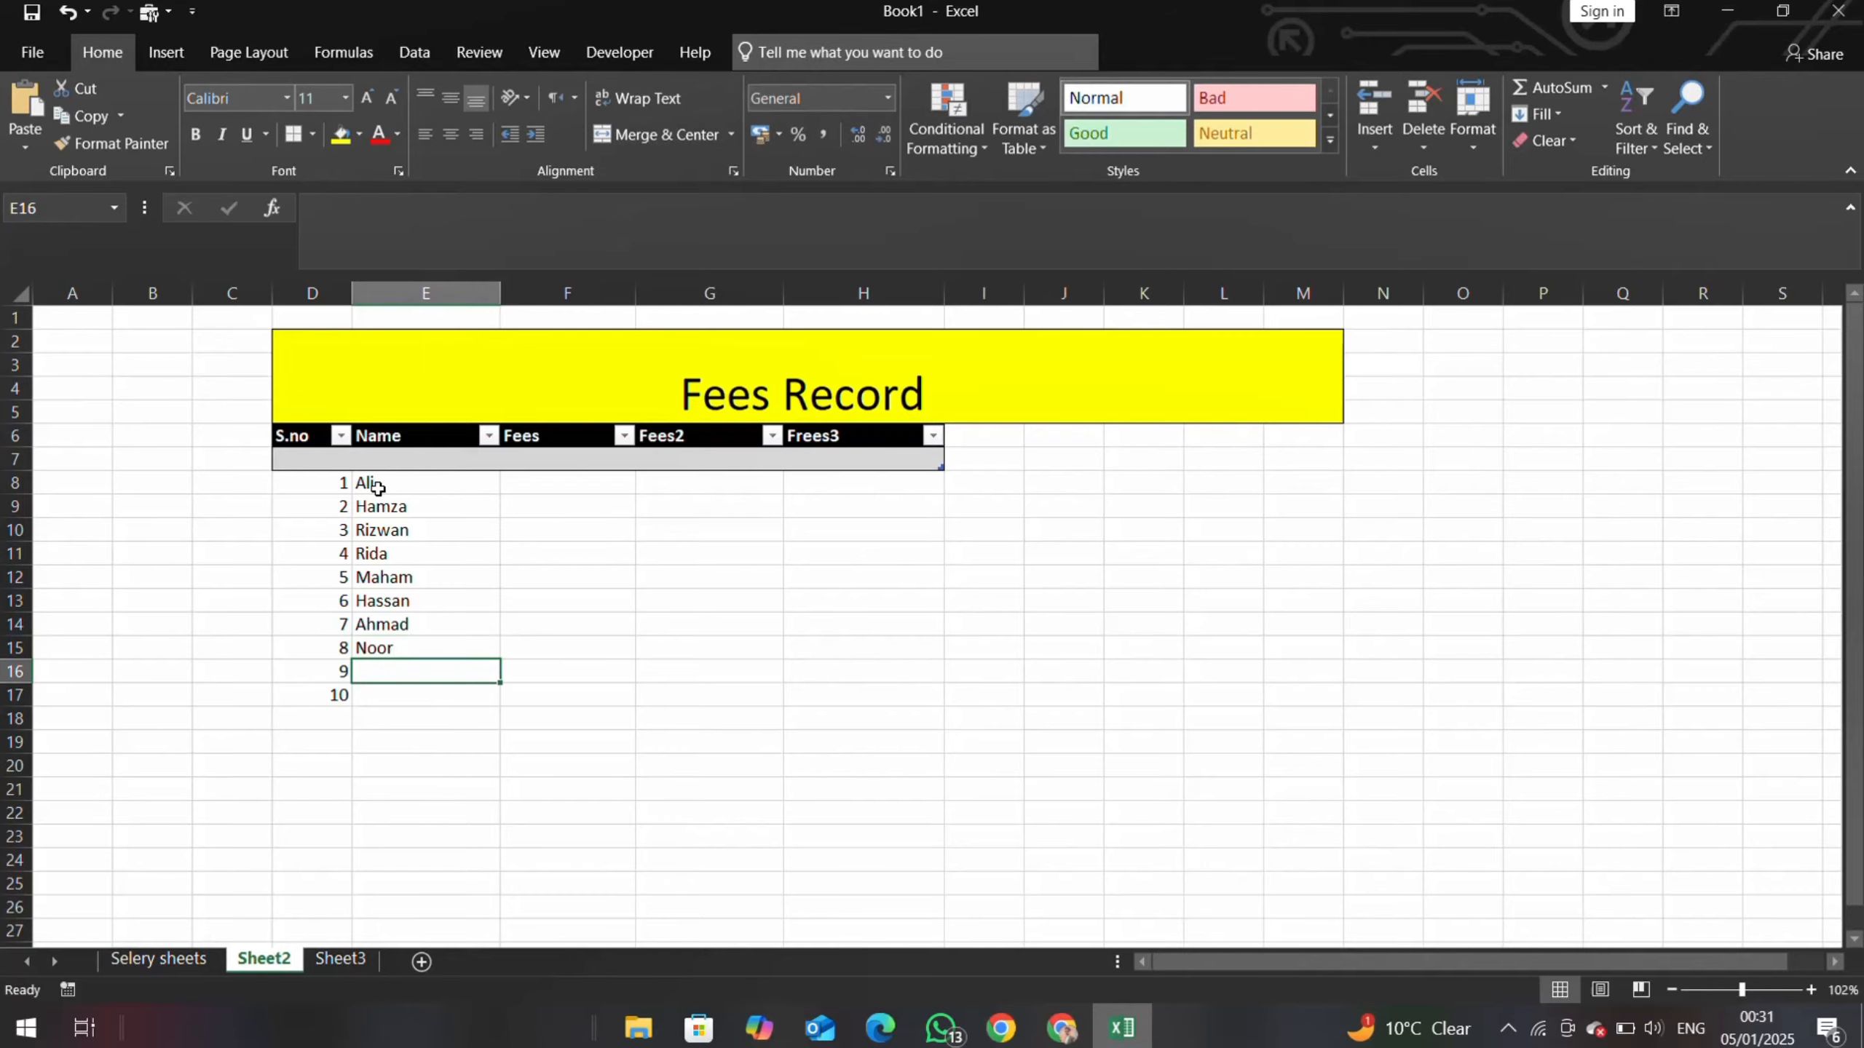
type("fatima")
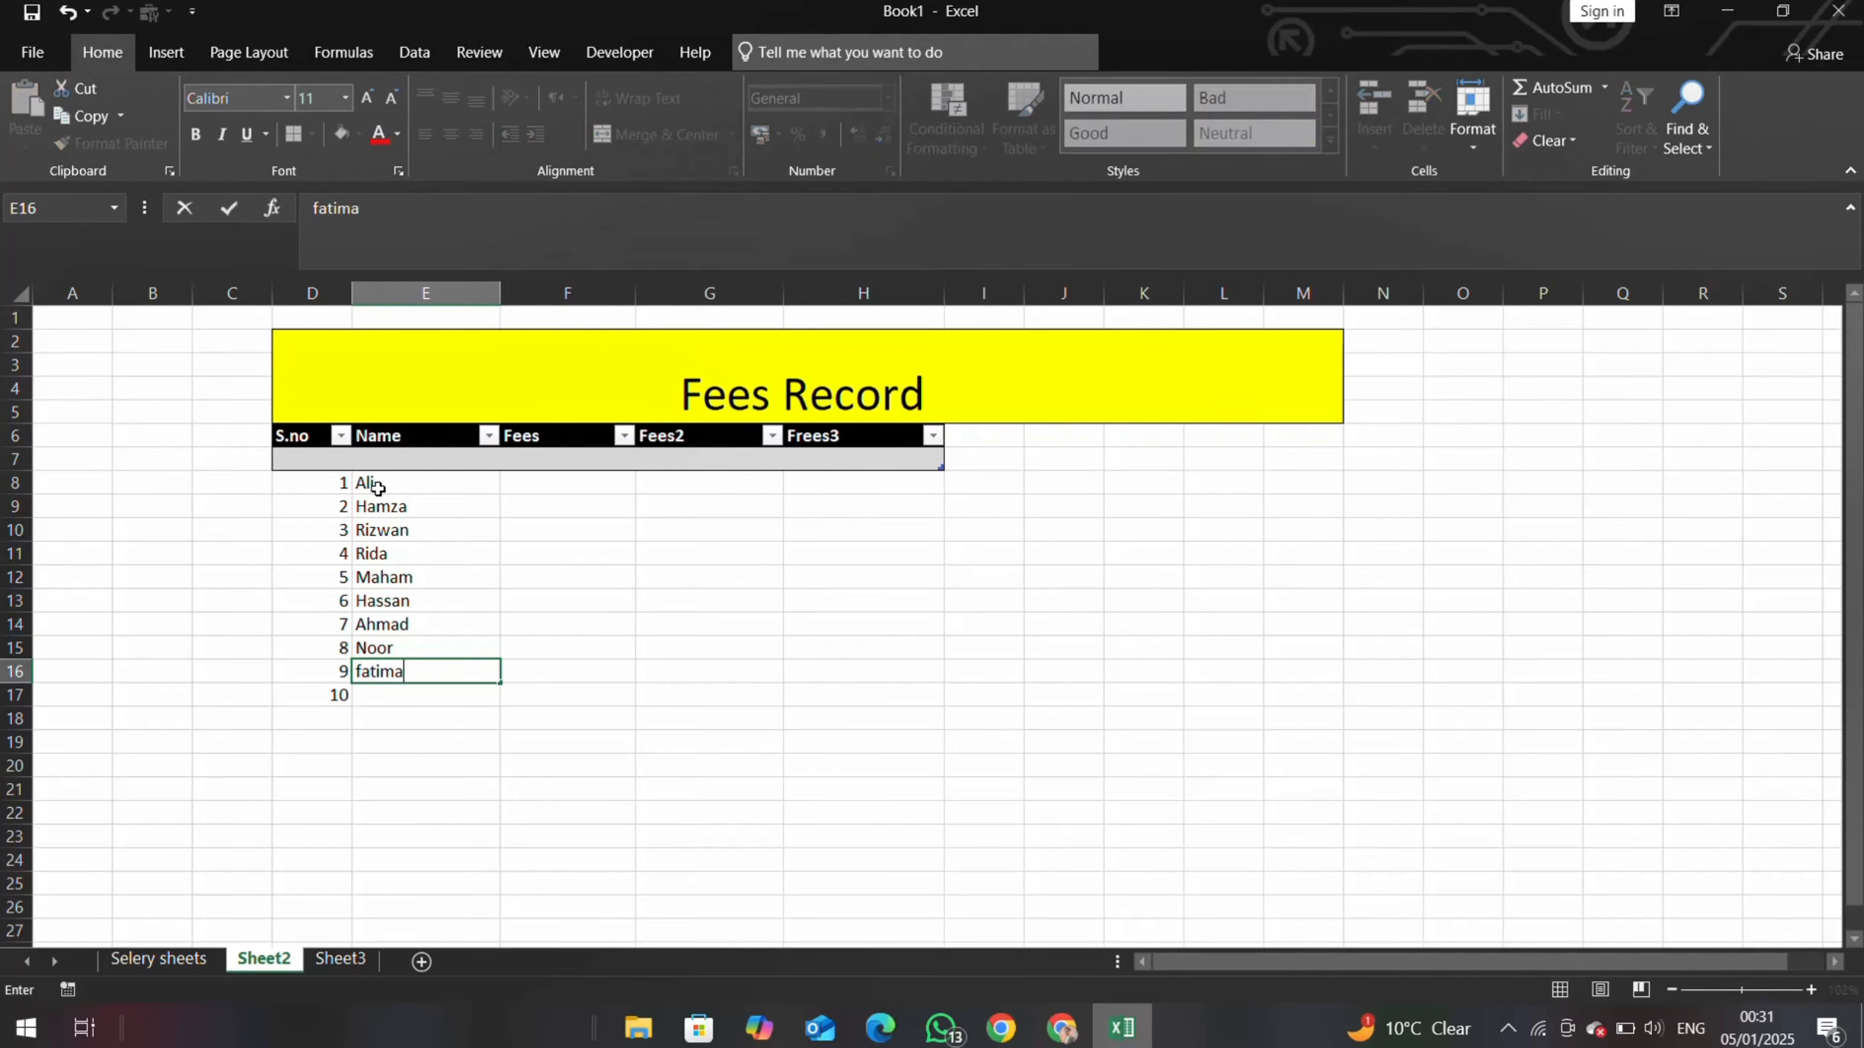
key("Return")
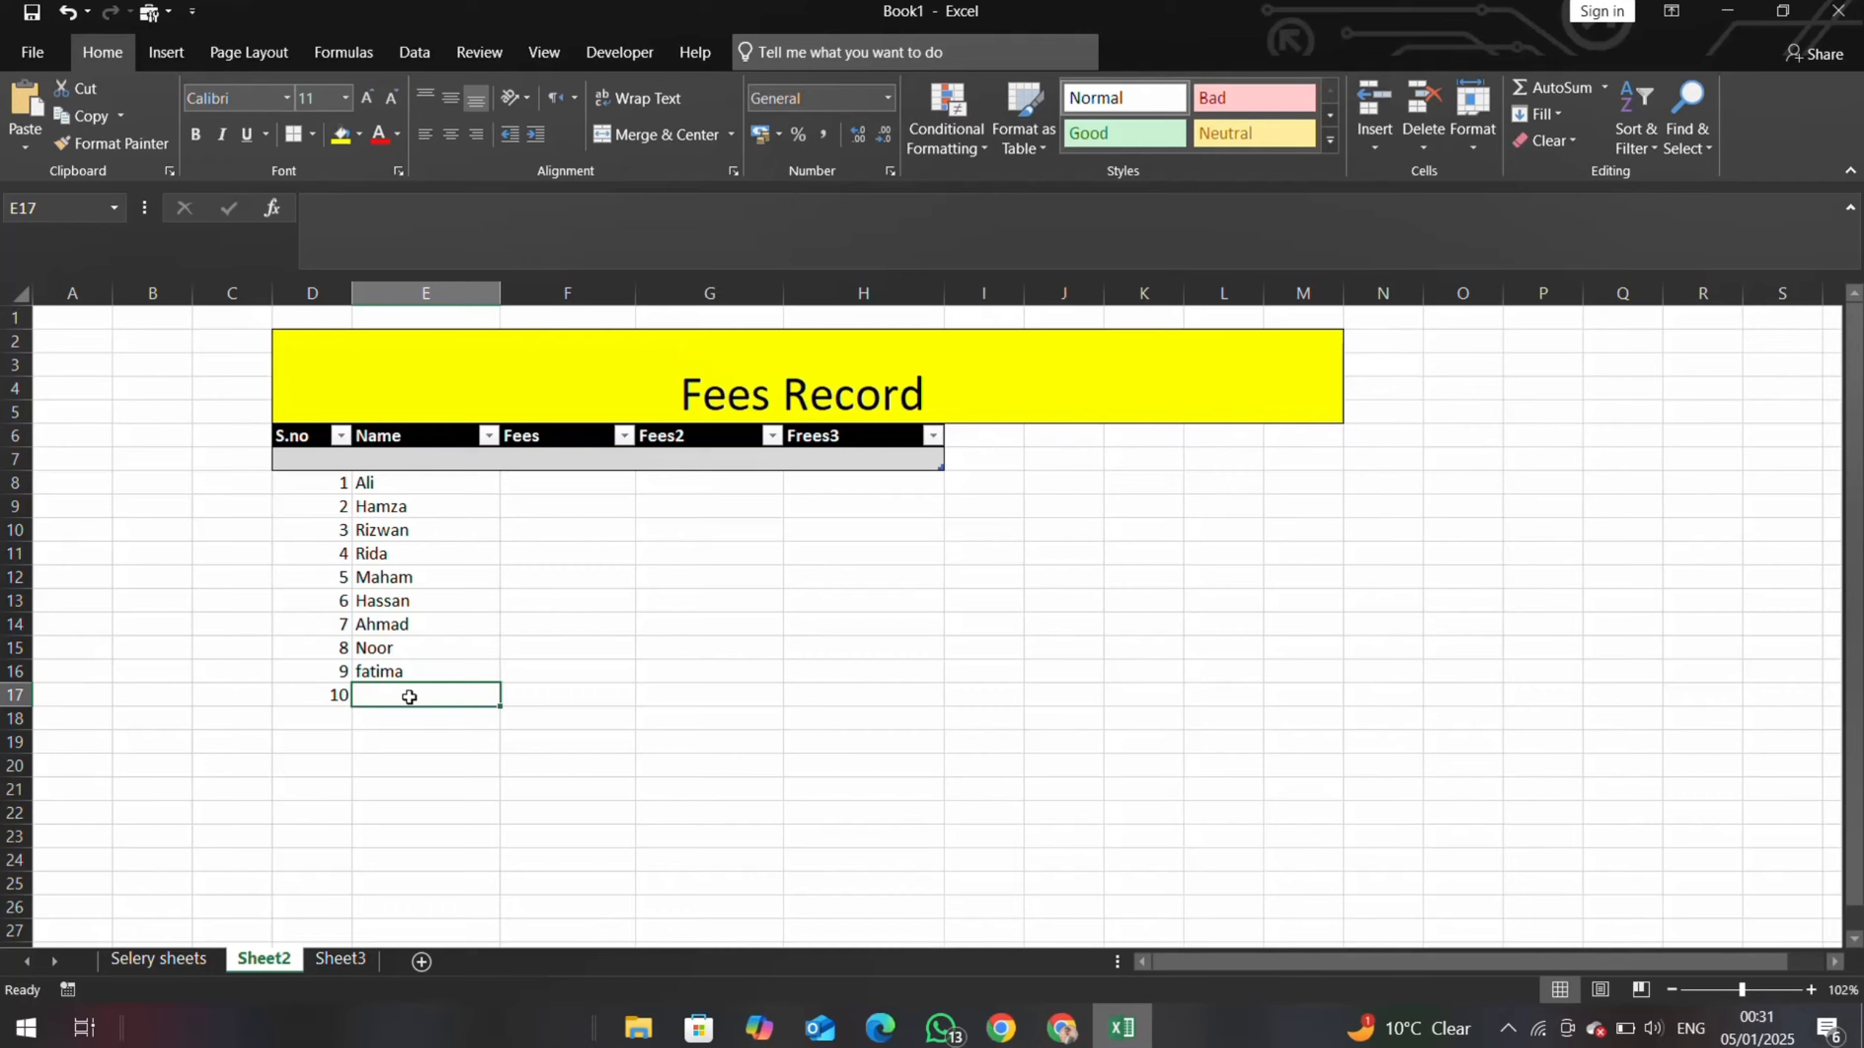
type("Alisha")
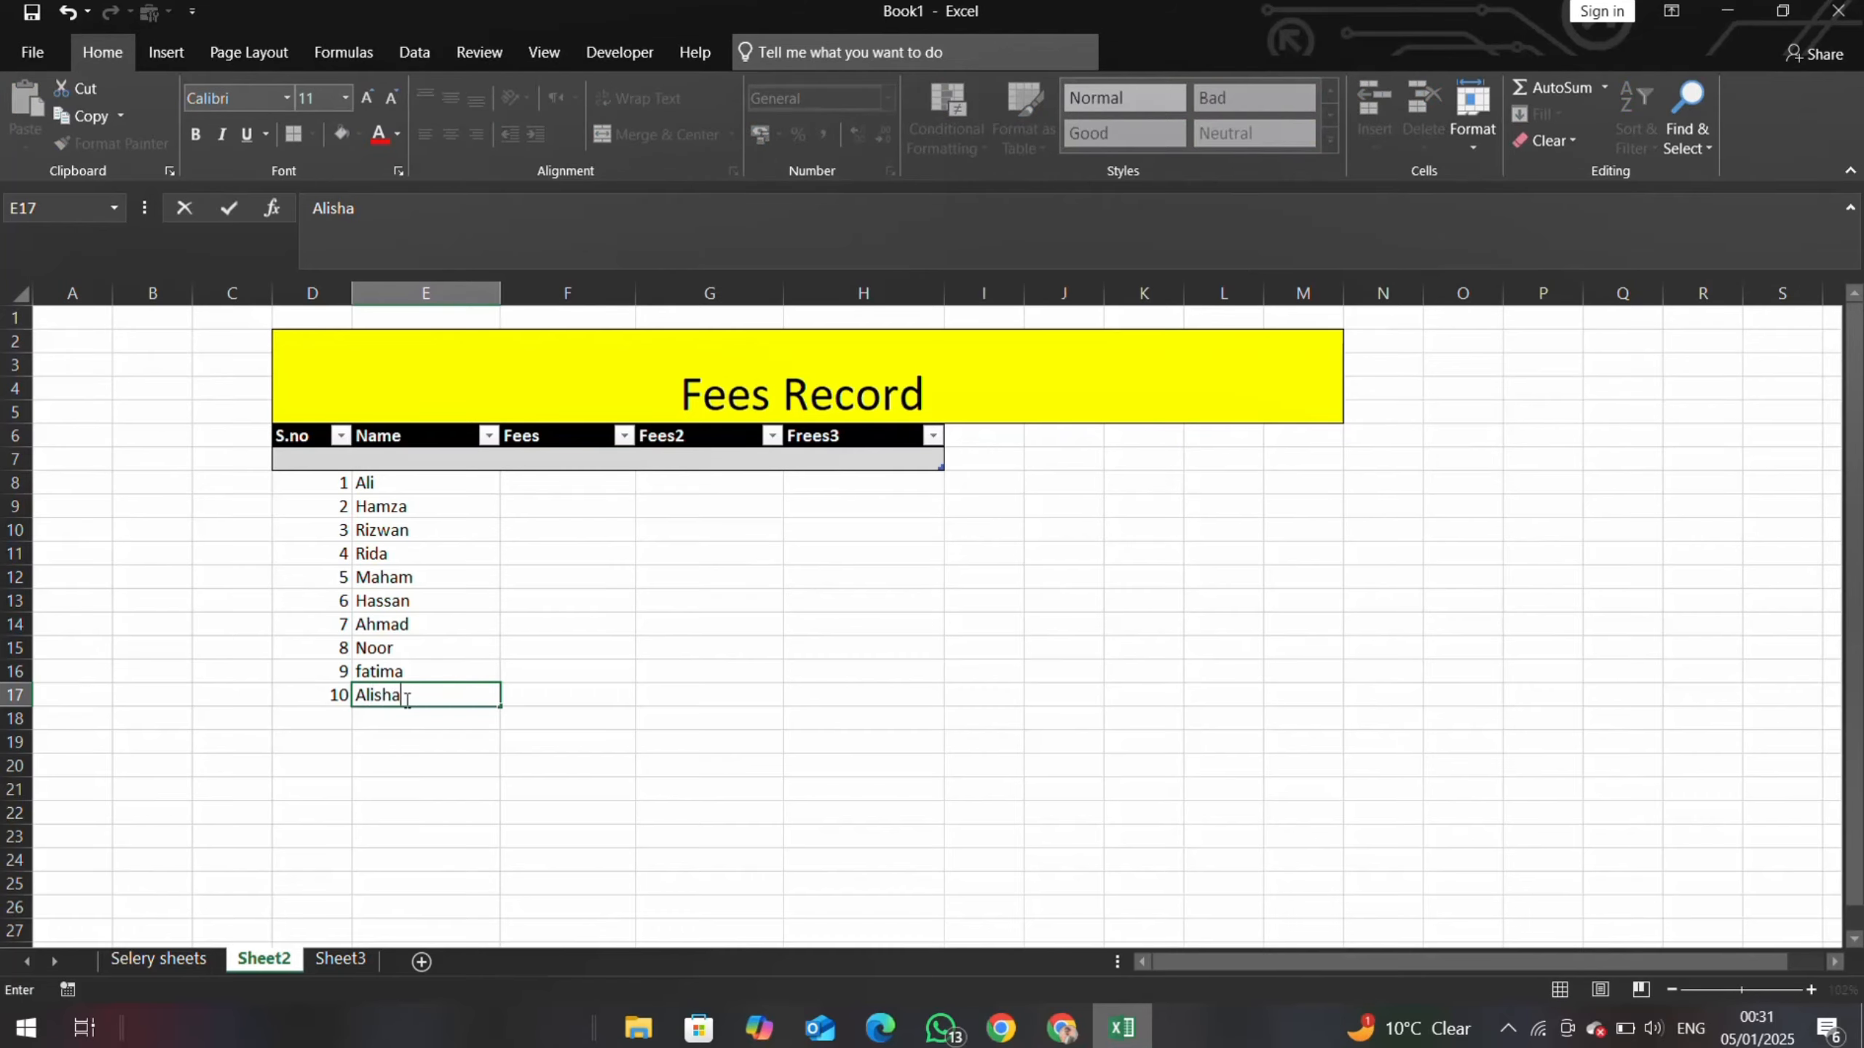
- Enter the first person's fees in row 8: 2000 in Fees, 3000 in Fees2 and 1900 in Frees3
left_click(548, 478)
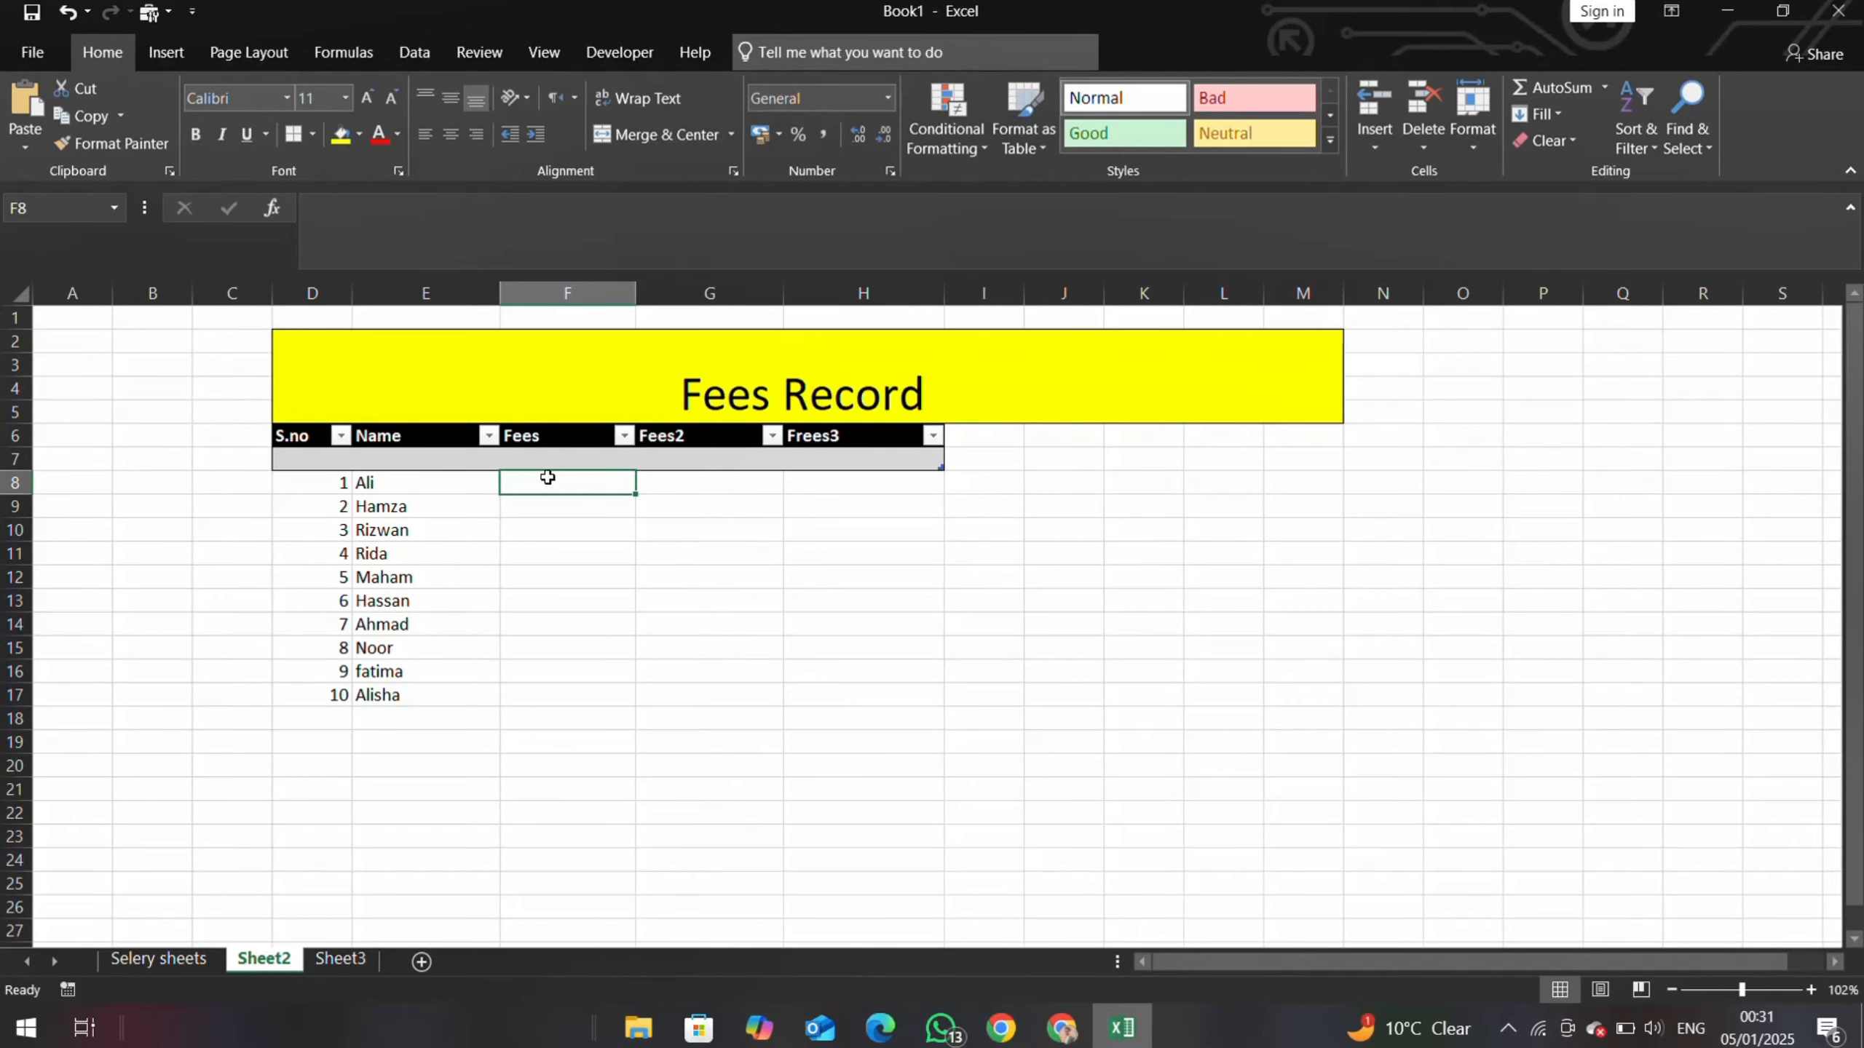
type("2")
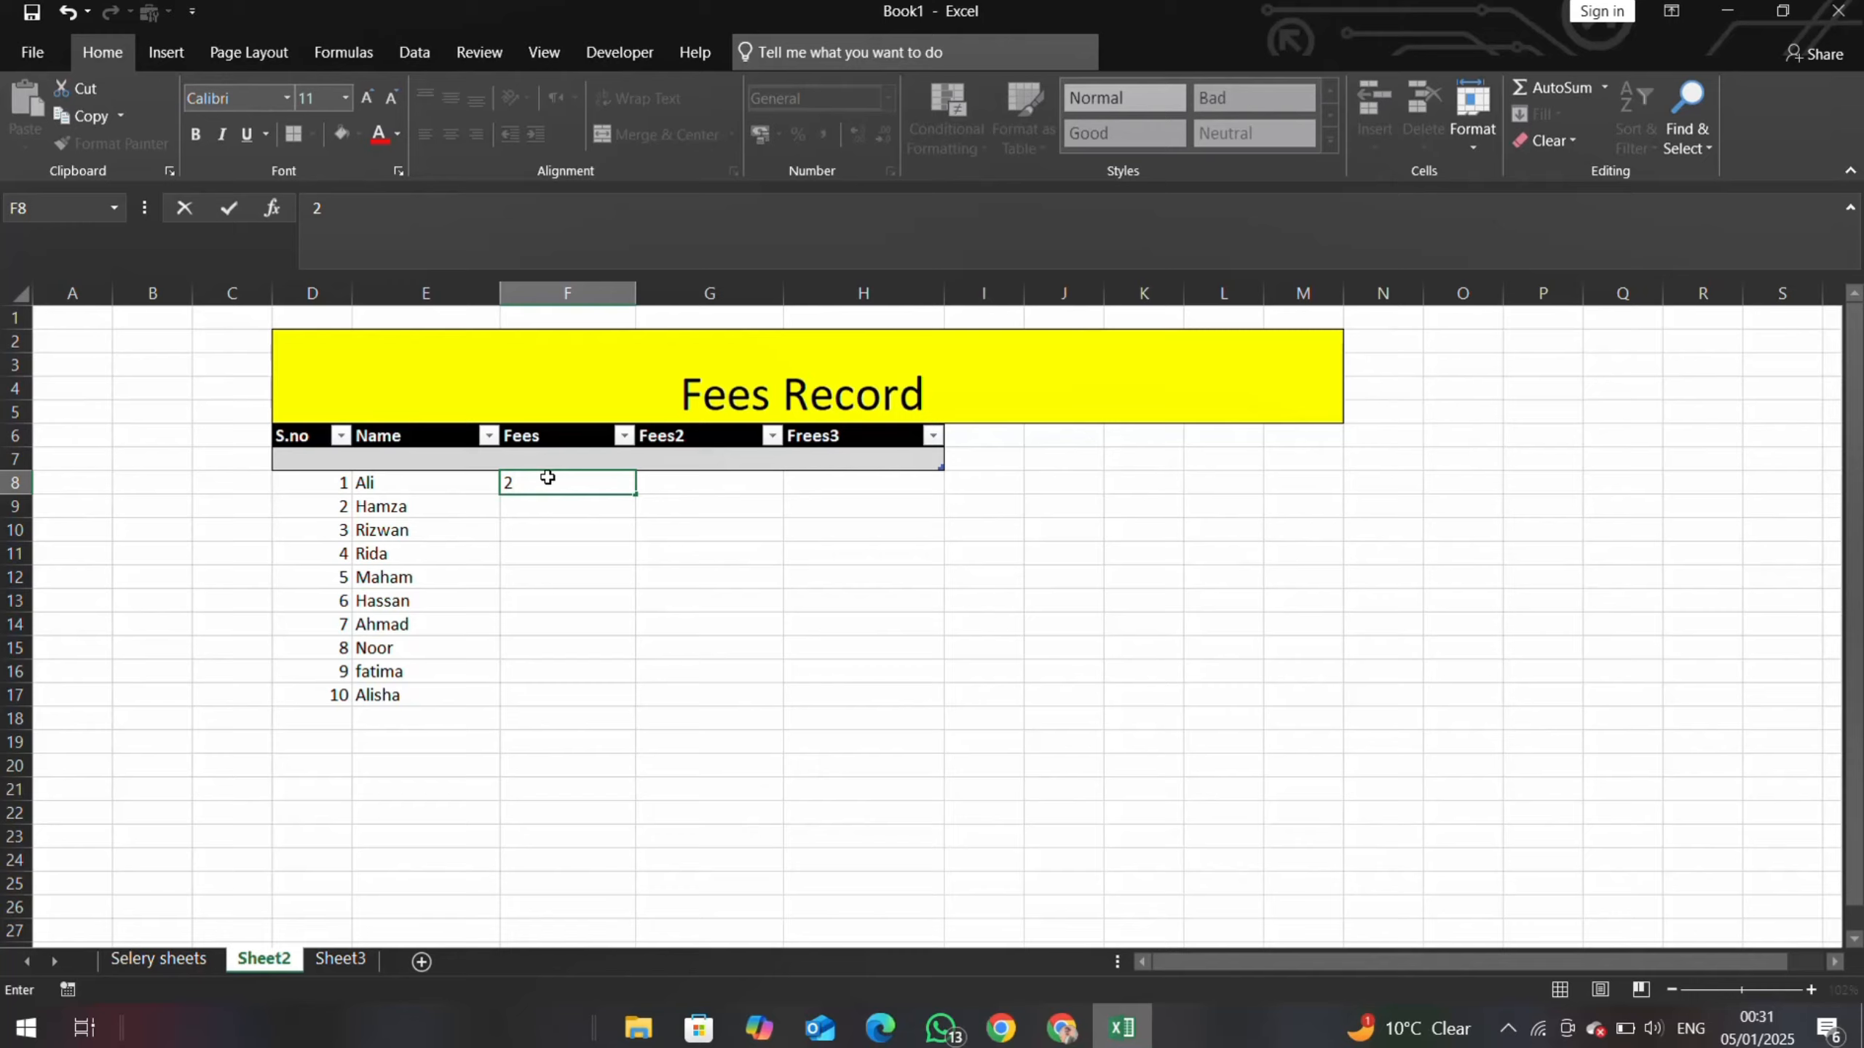
type("000")
left_click(689, 479)
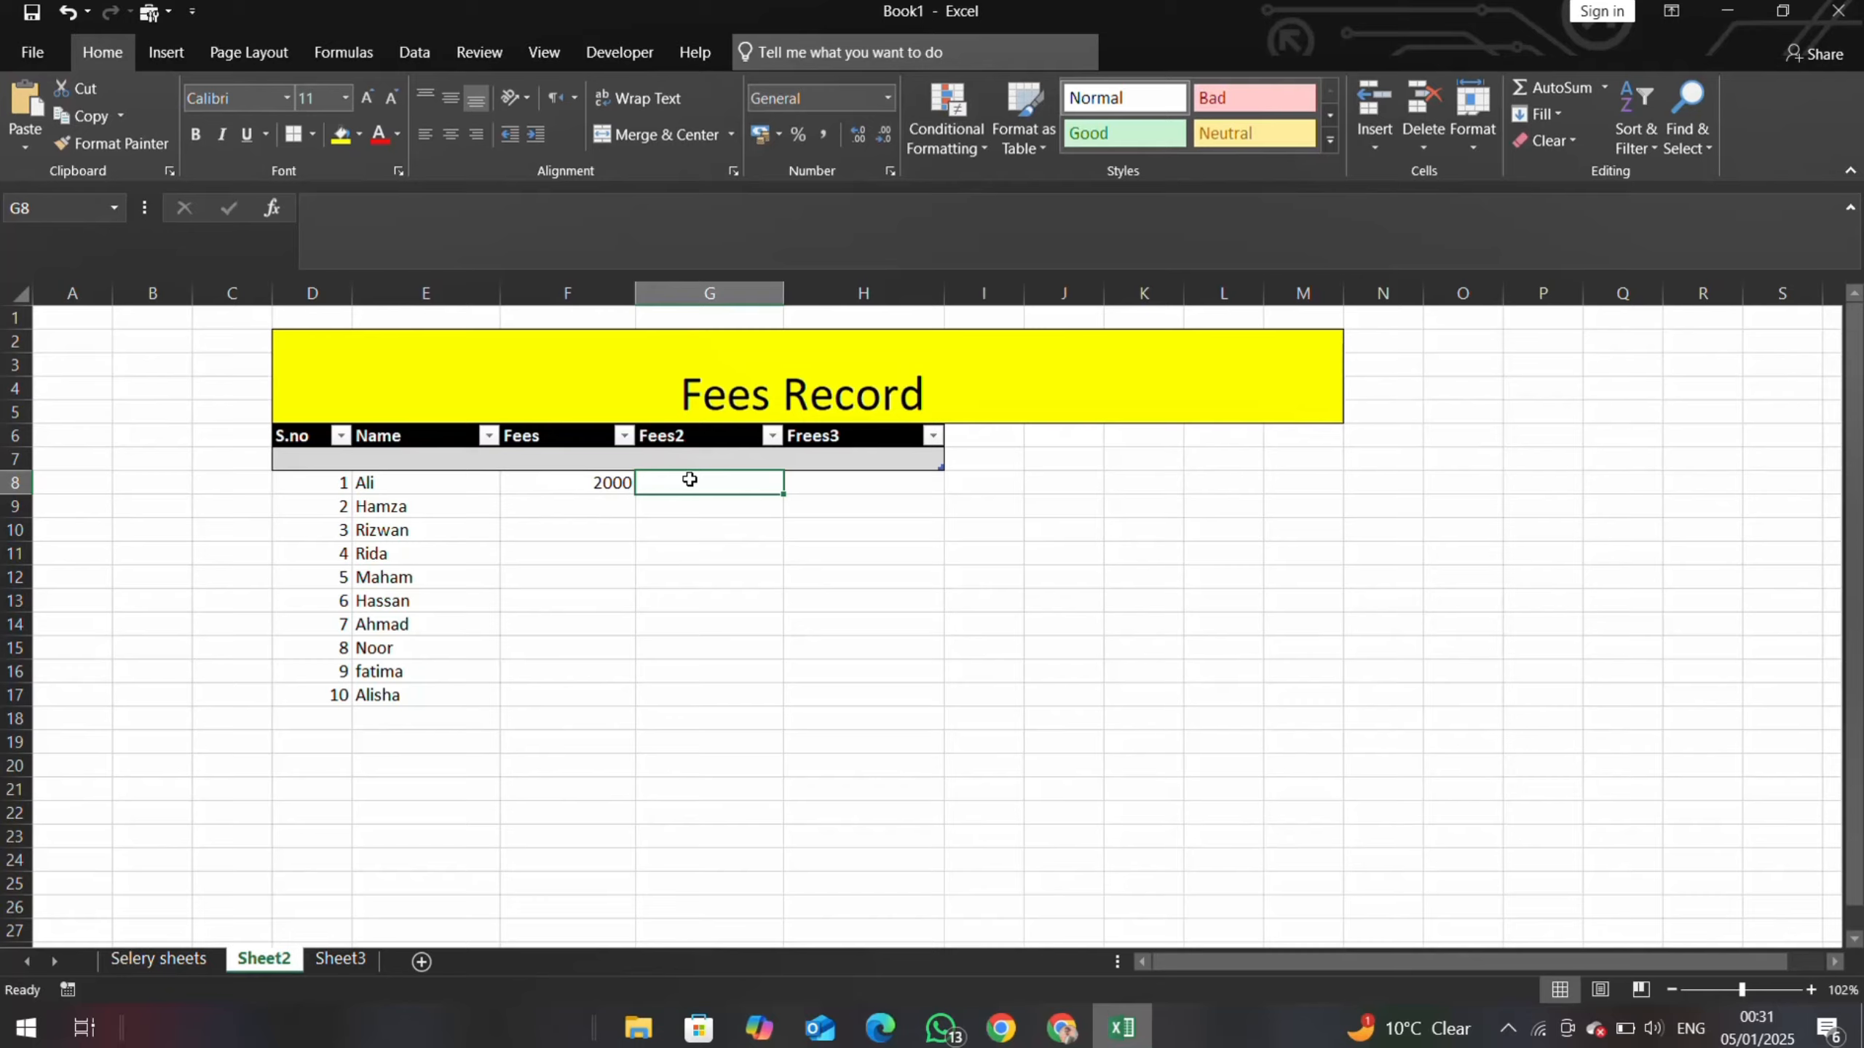
type("3000")
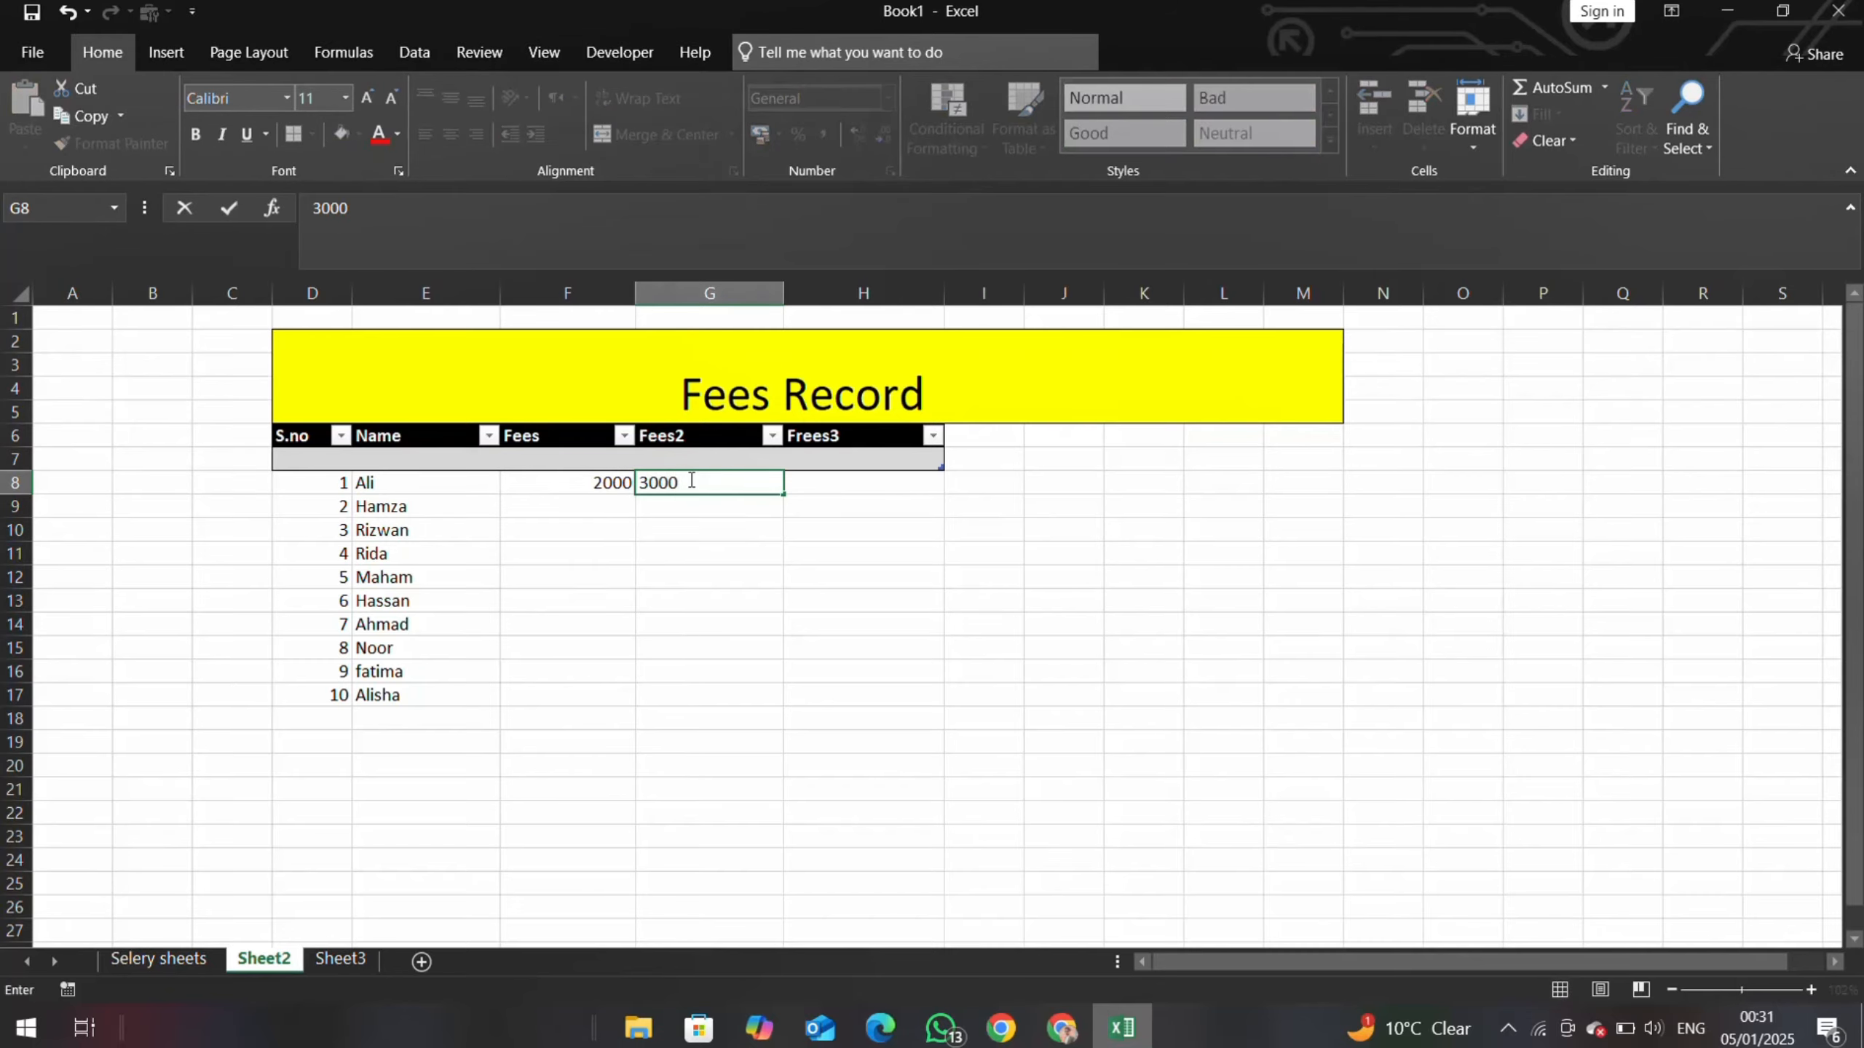
left_click(834, 477)
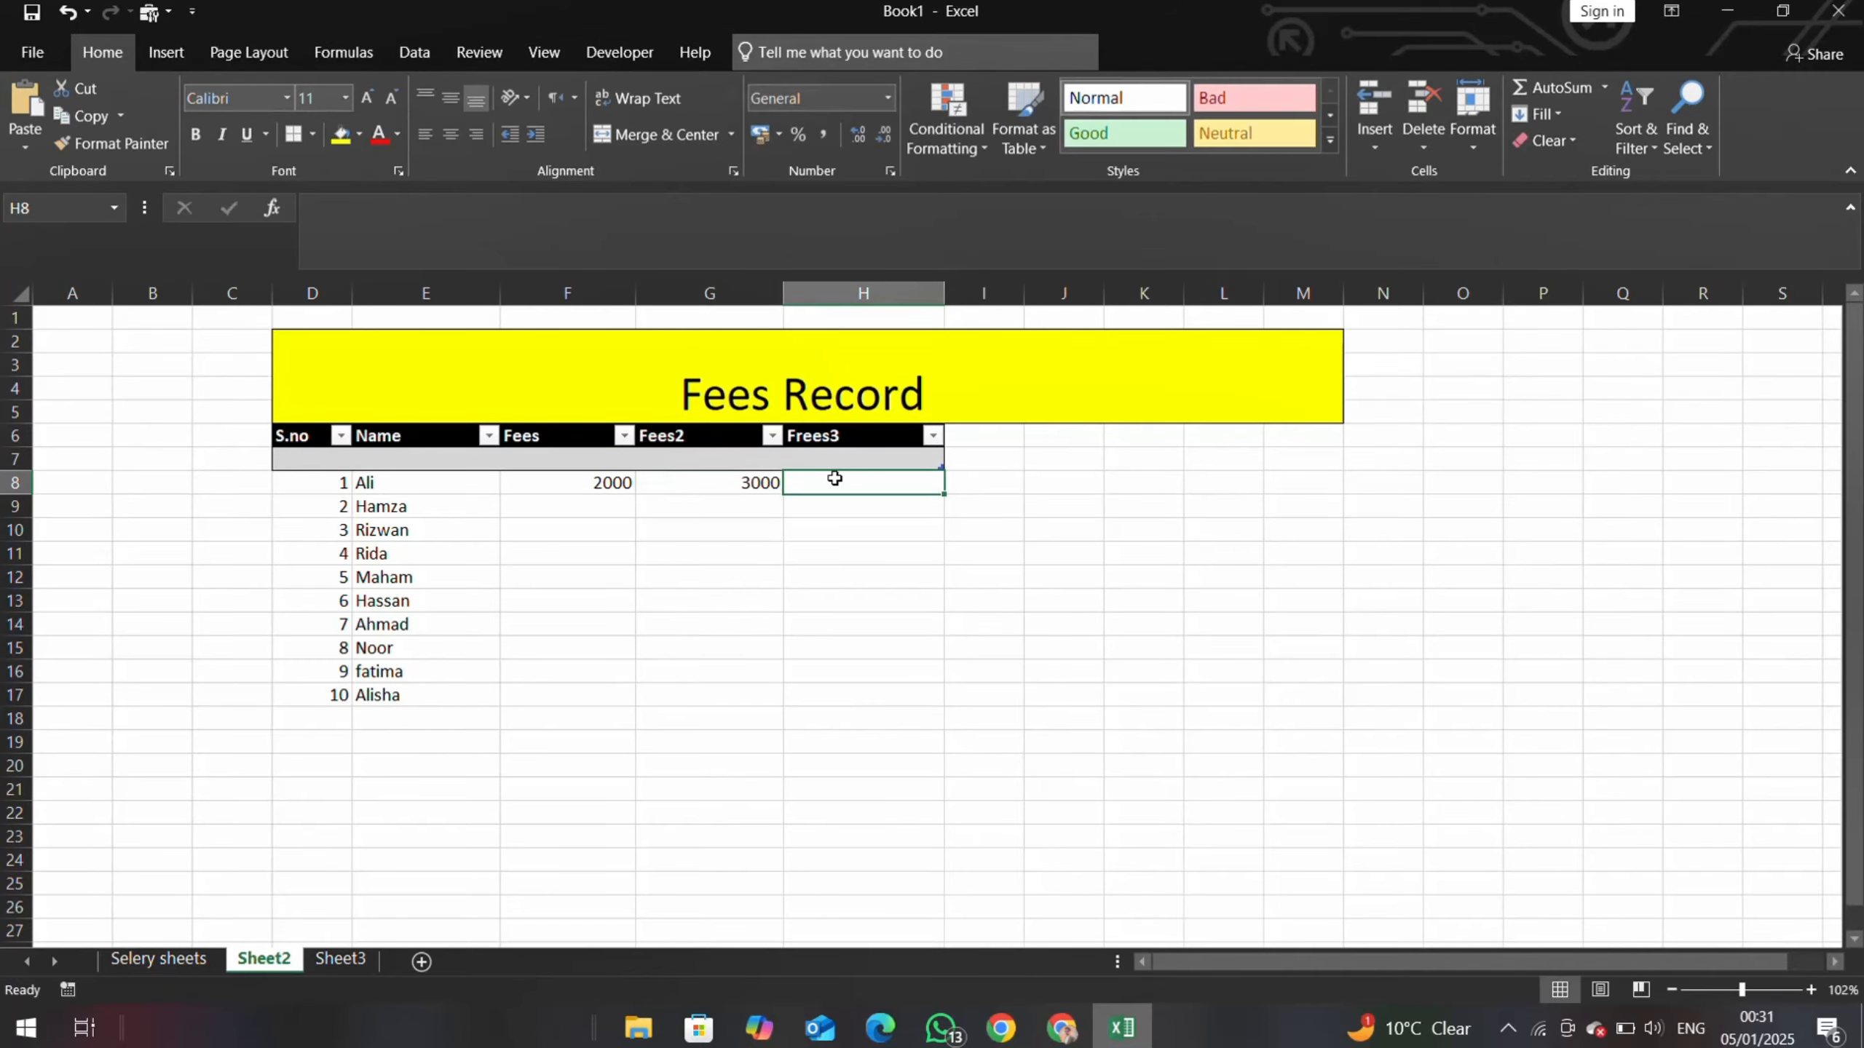
type("1900")
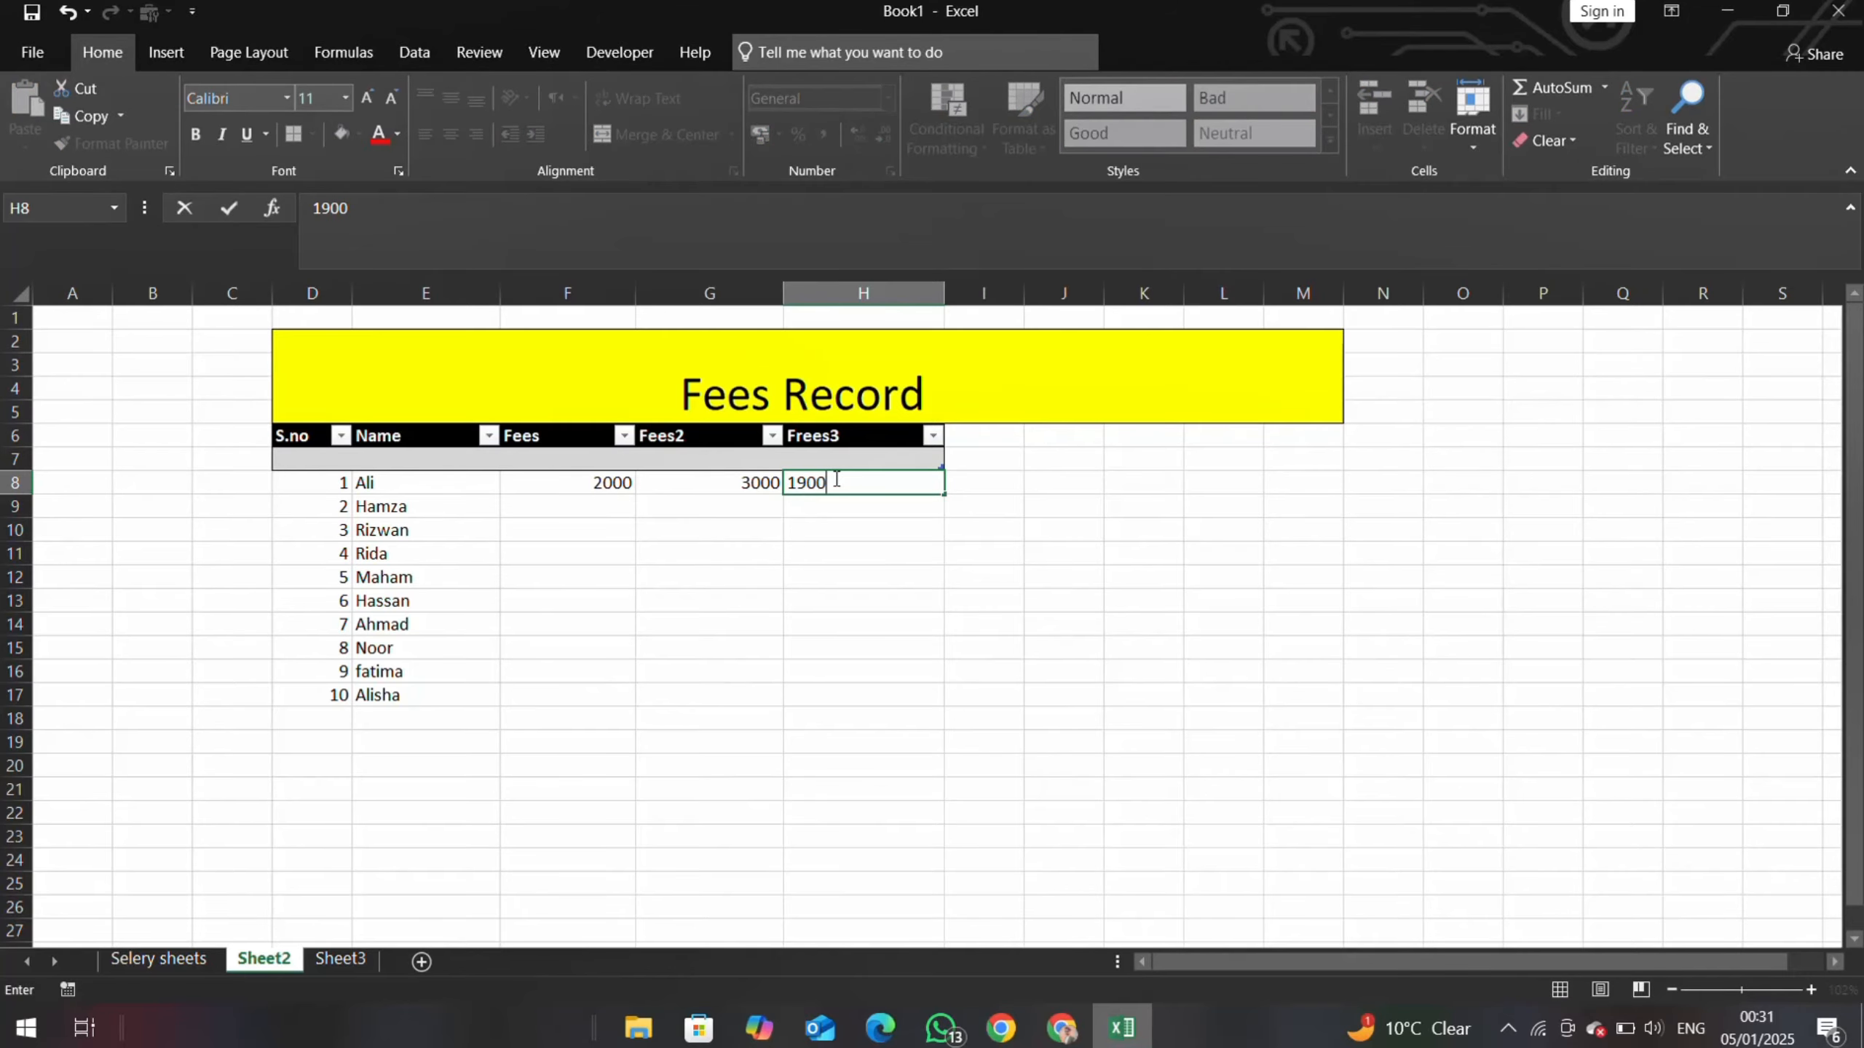
- Enter 2000 in cell F9 and fill it down the Fees column to cell F17
left_click(618, 510)
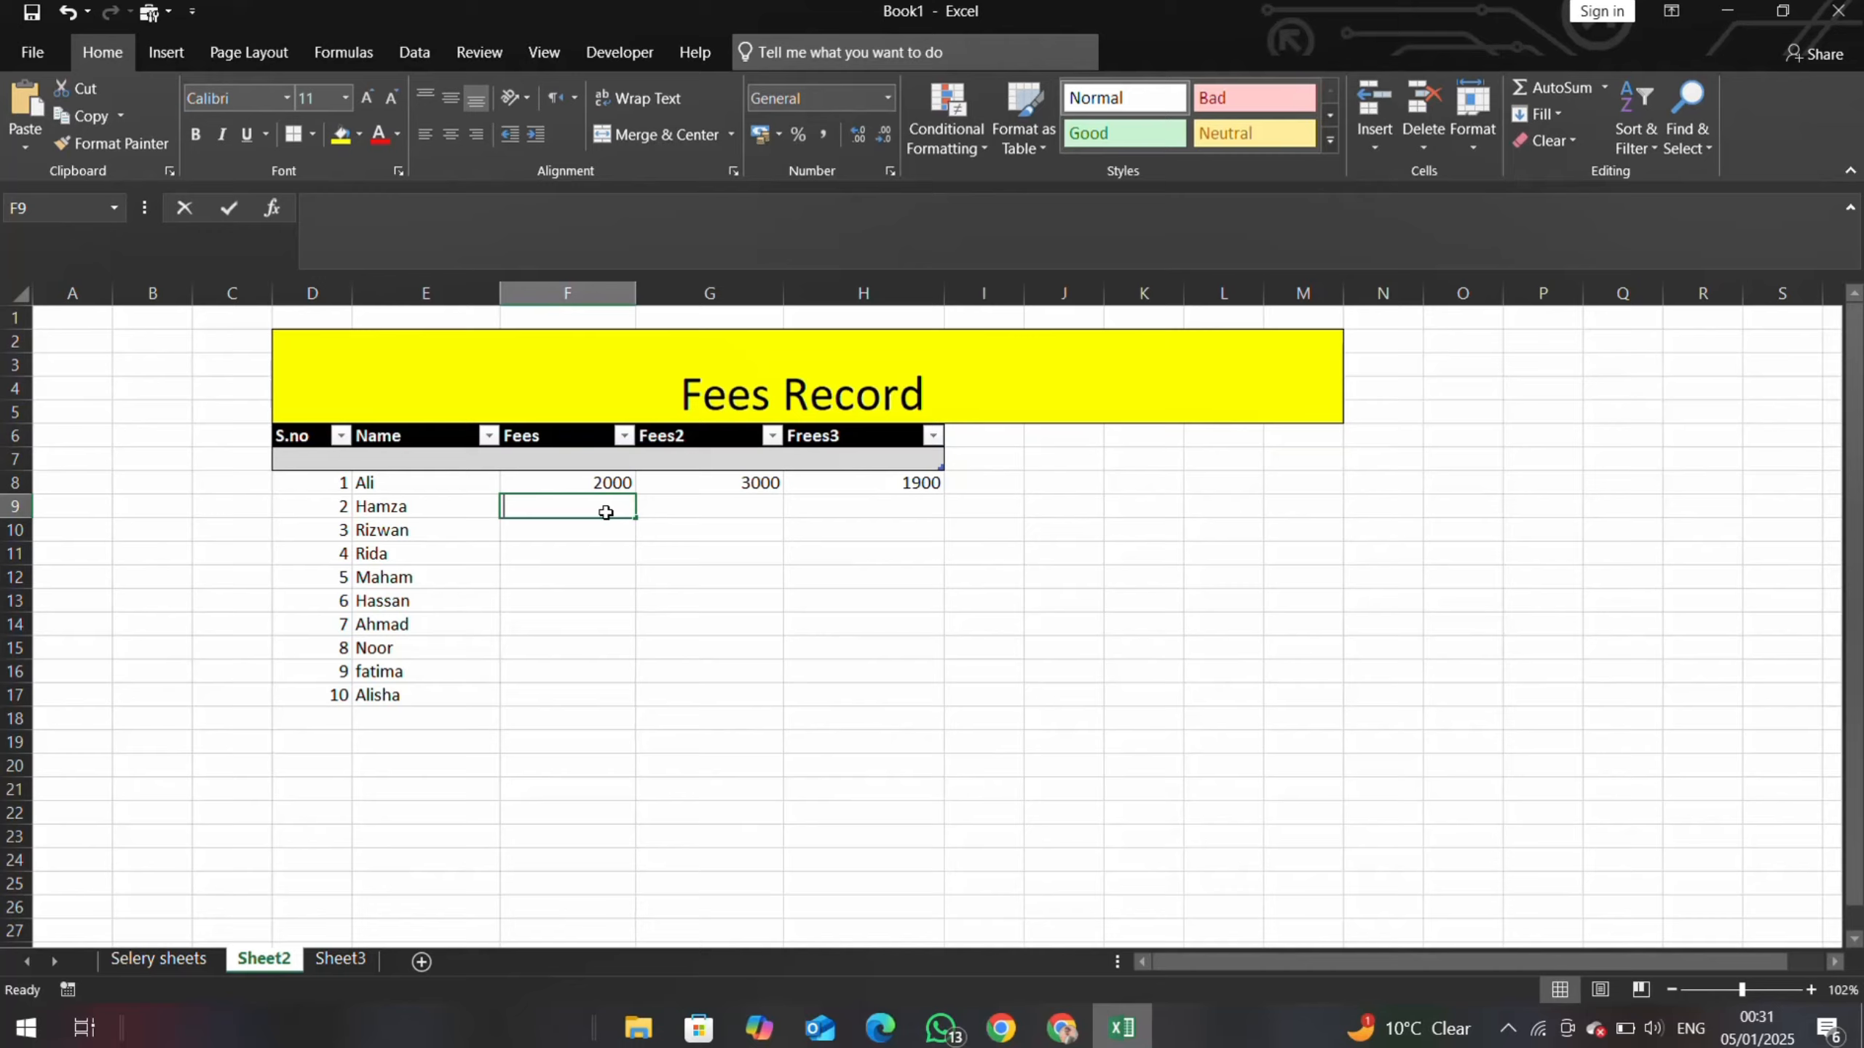
type("2000")
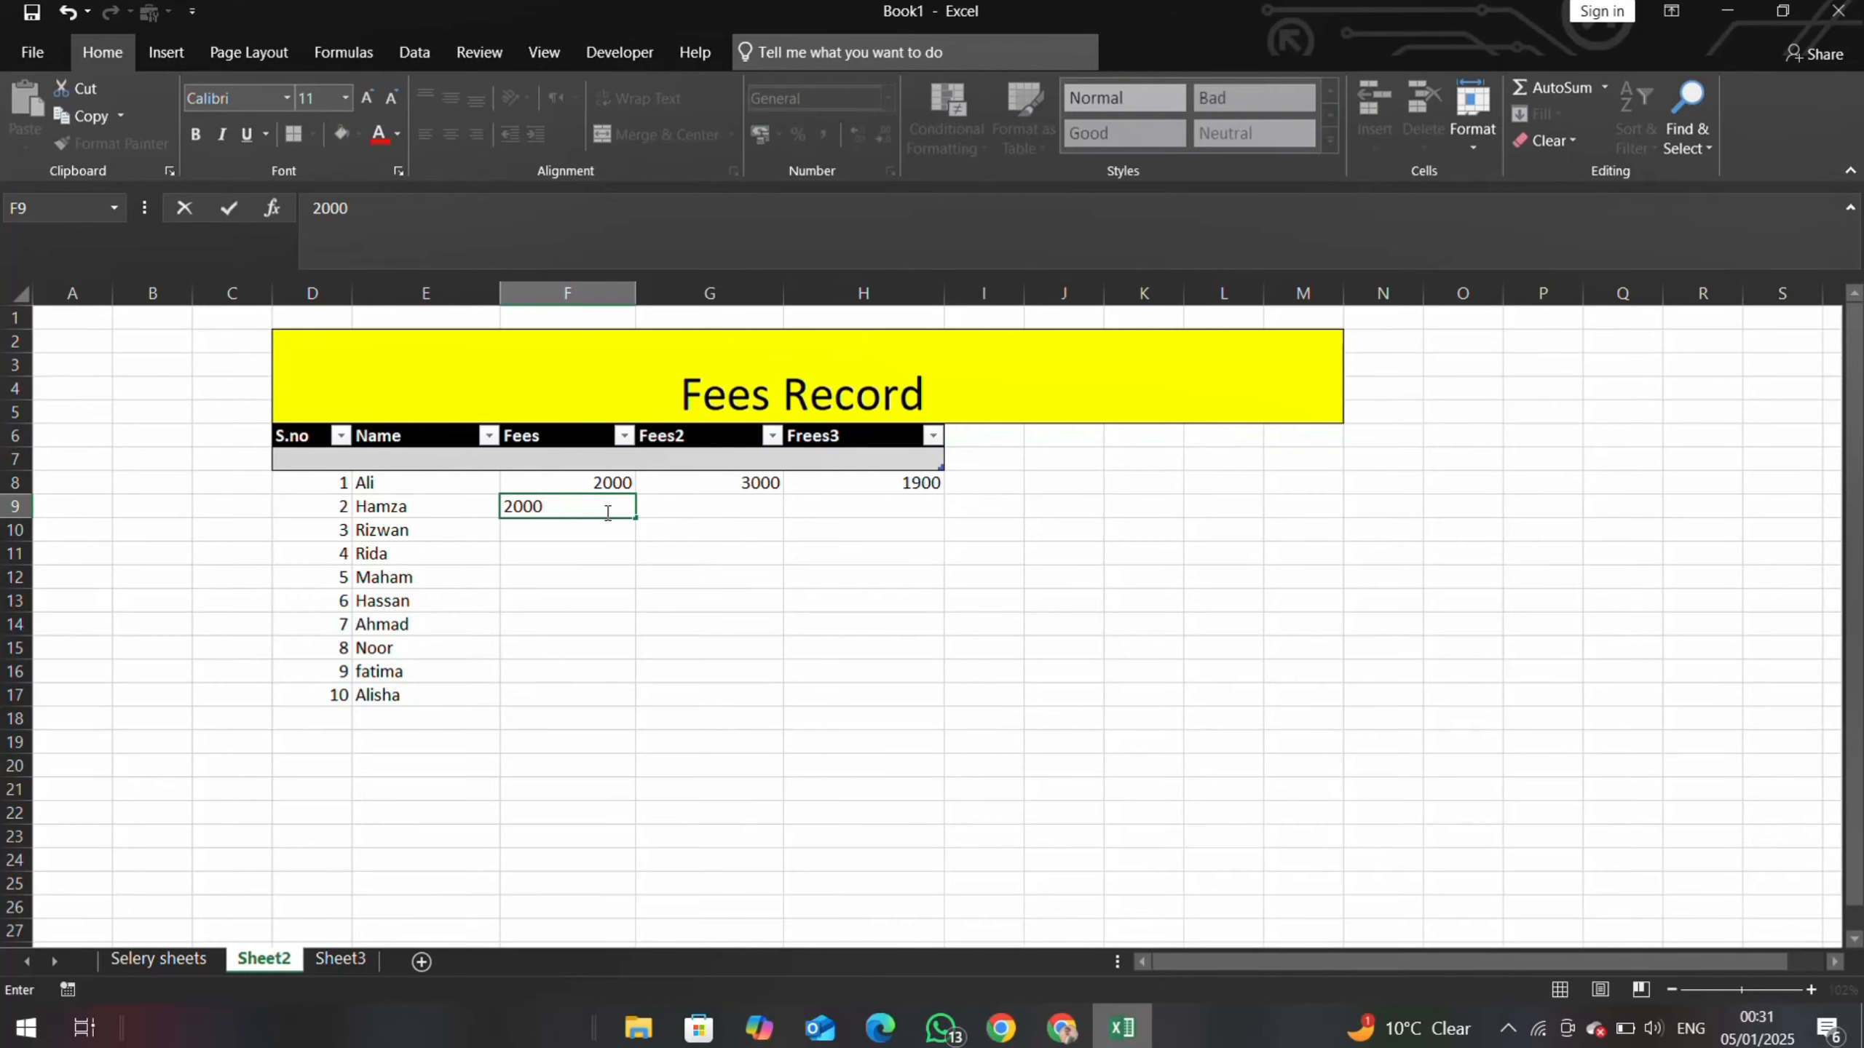
key("Return")
left_click(660, 509)
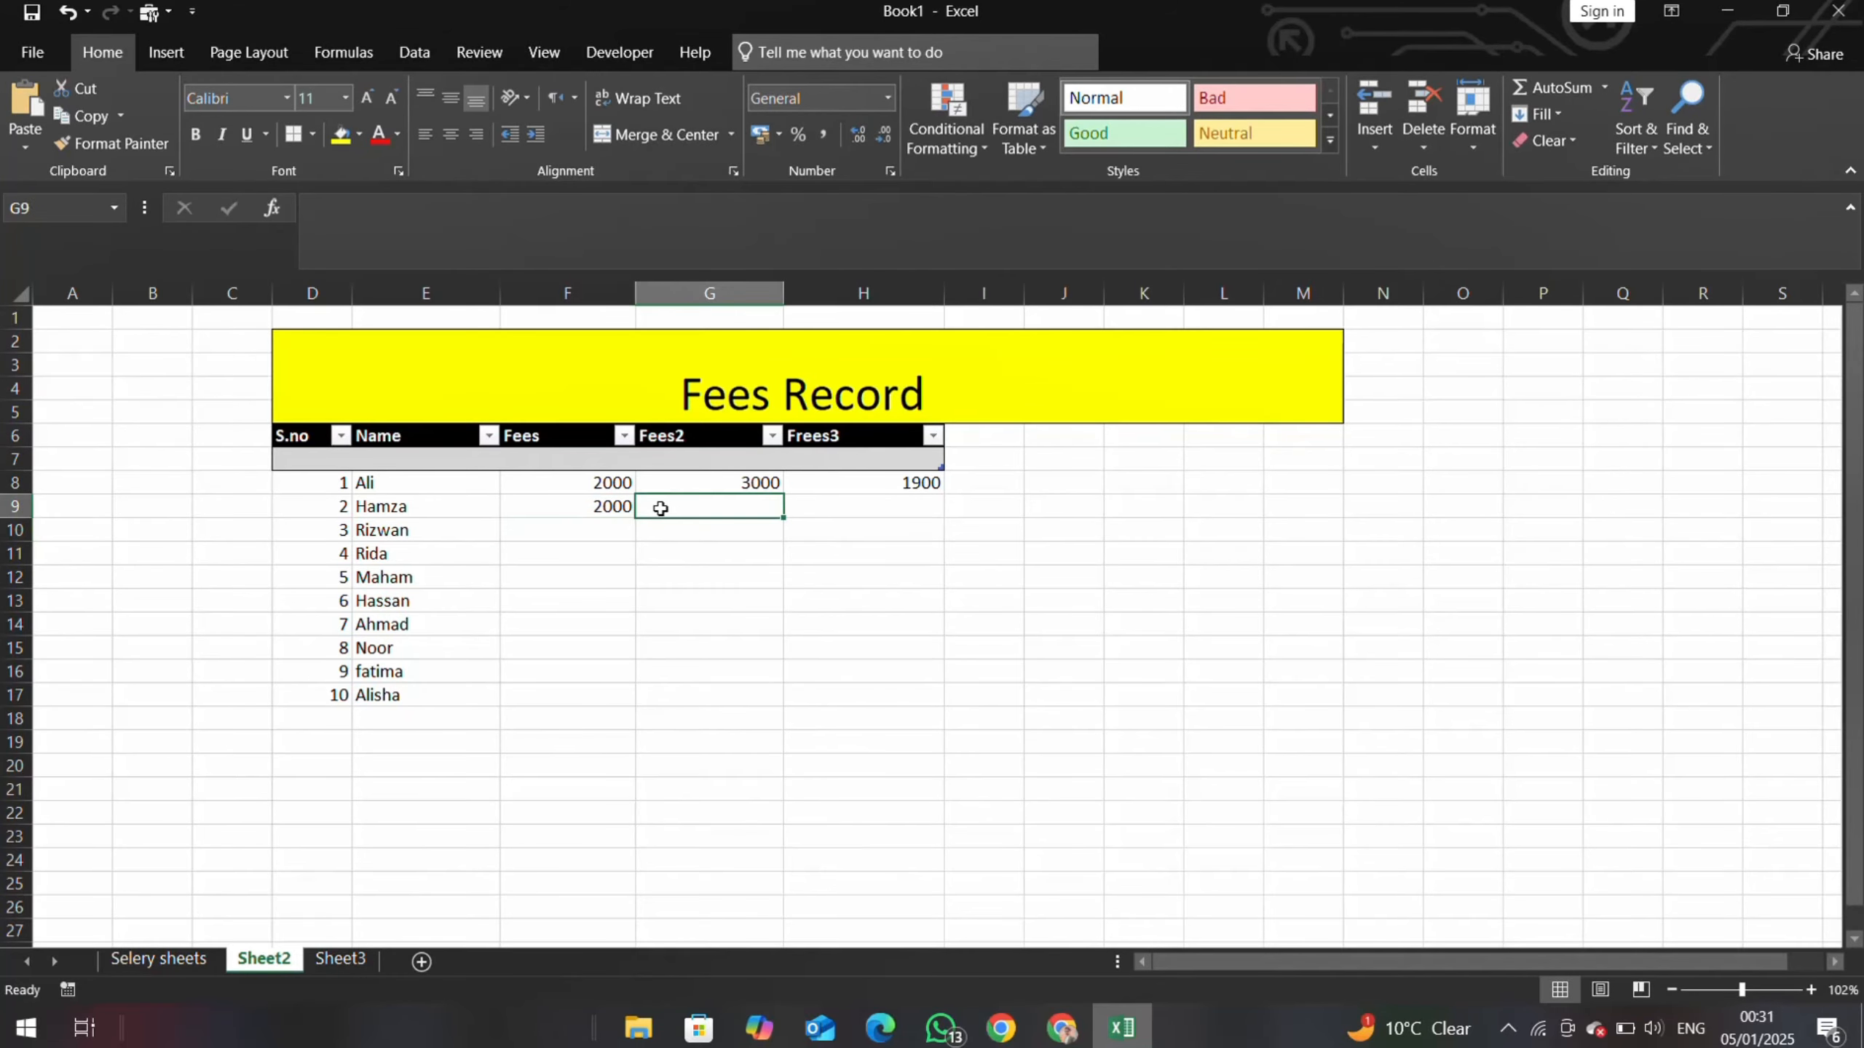
left_click(601, 514)
left_click_drag(636, 517, 625, 701)
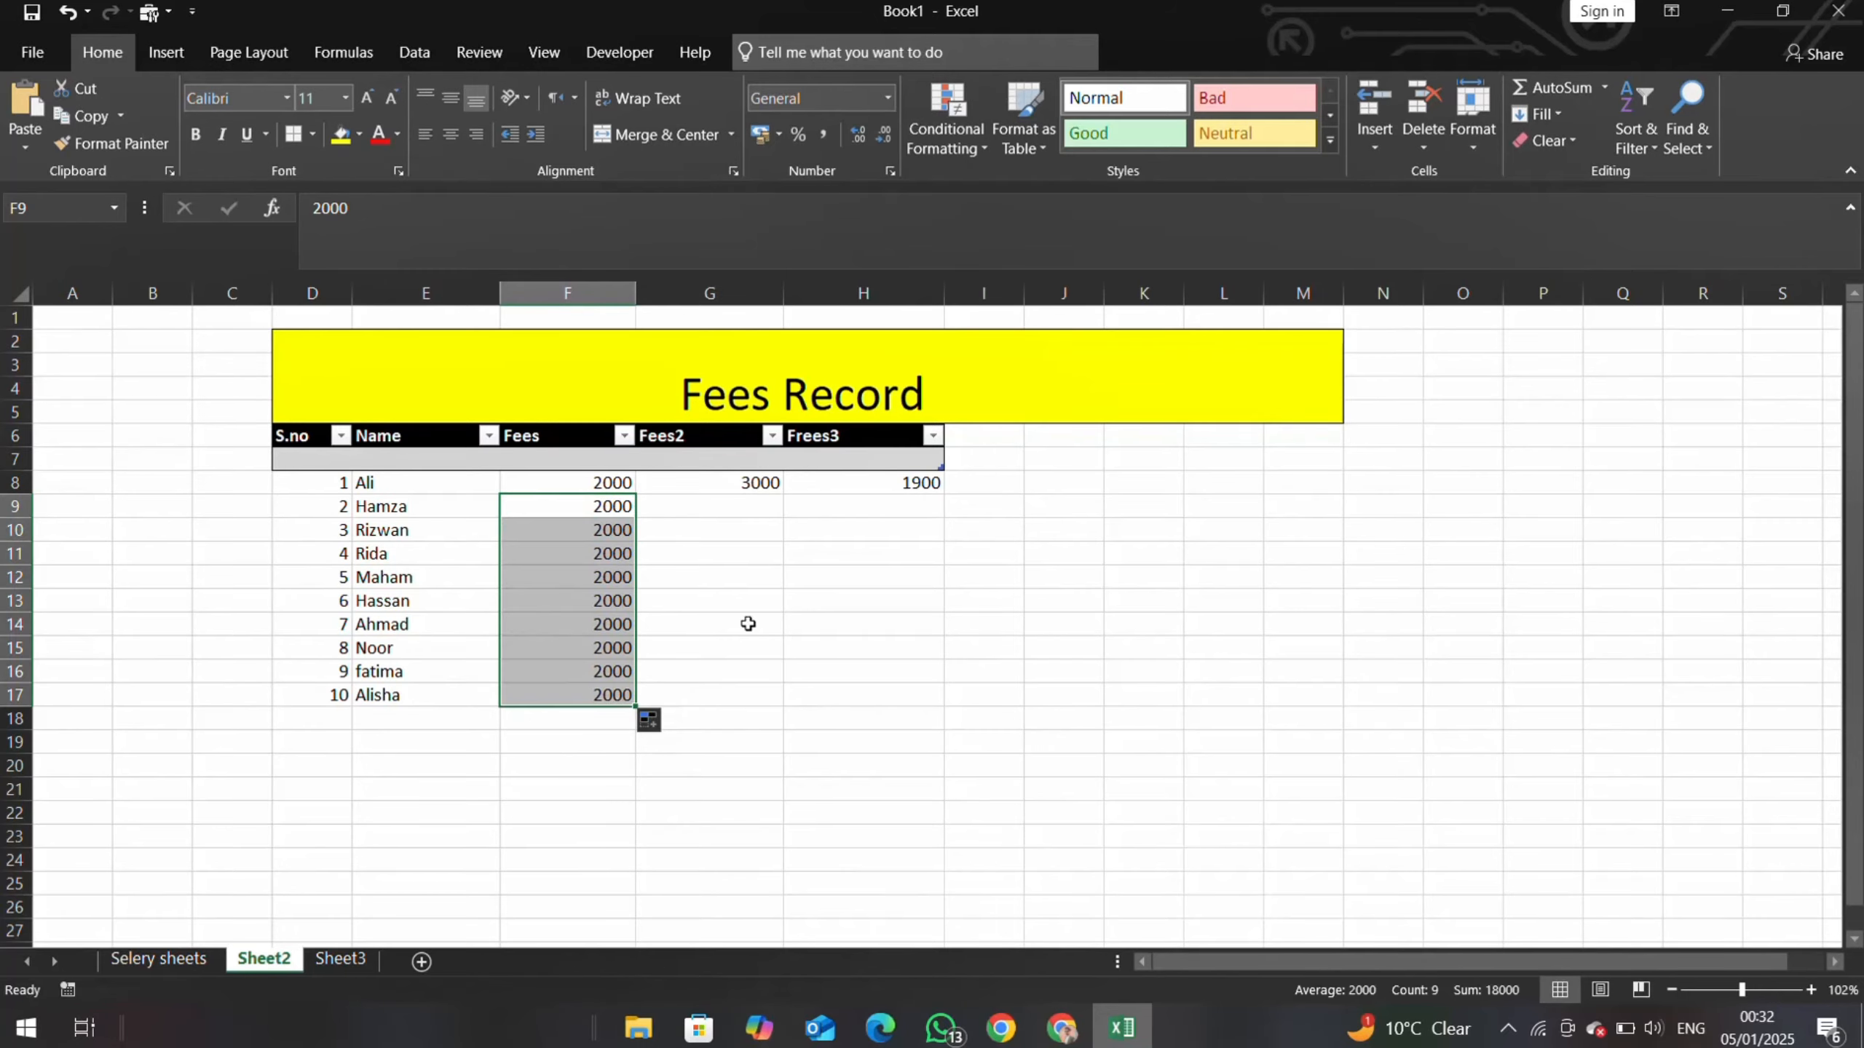
- Fill 3000 from G8 down to G17 and 1900 from H8 down to H17
left_click(897, 567)
left_click(763, 489)
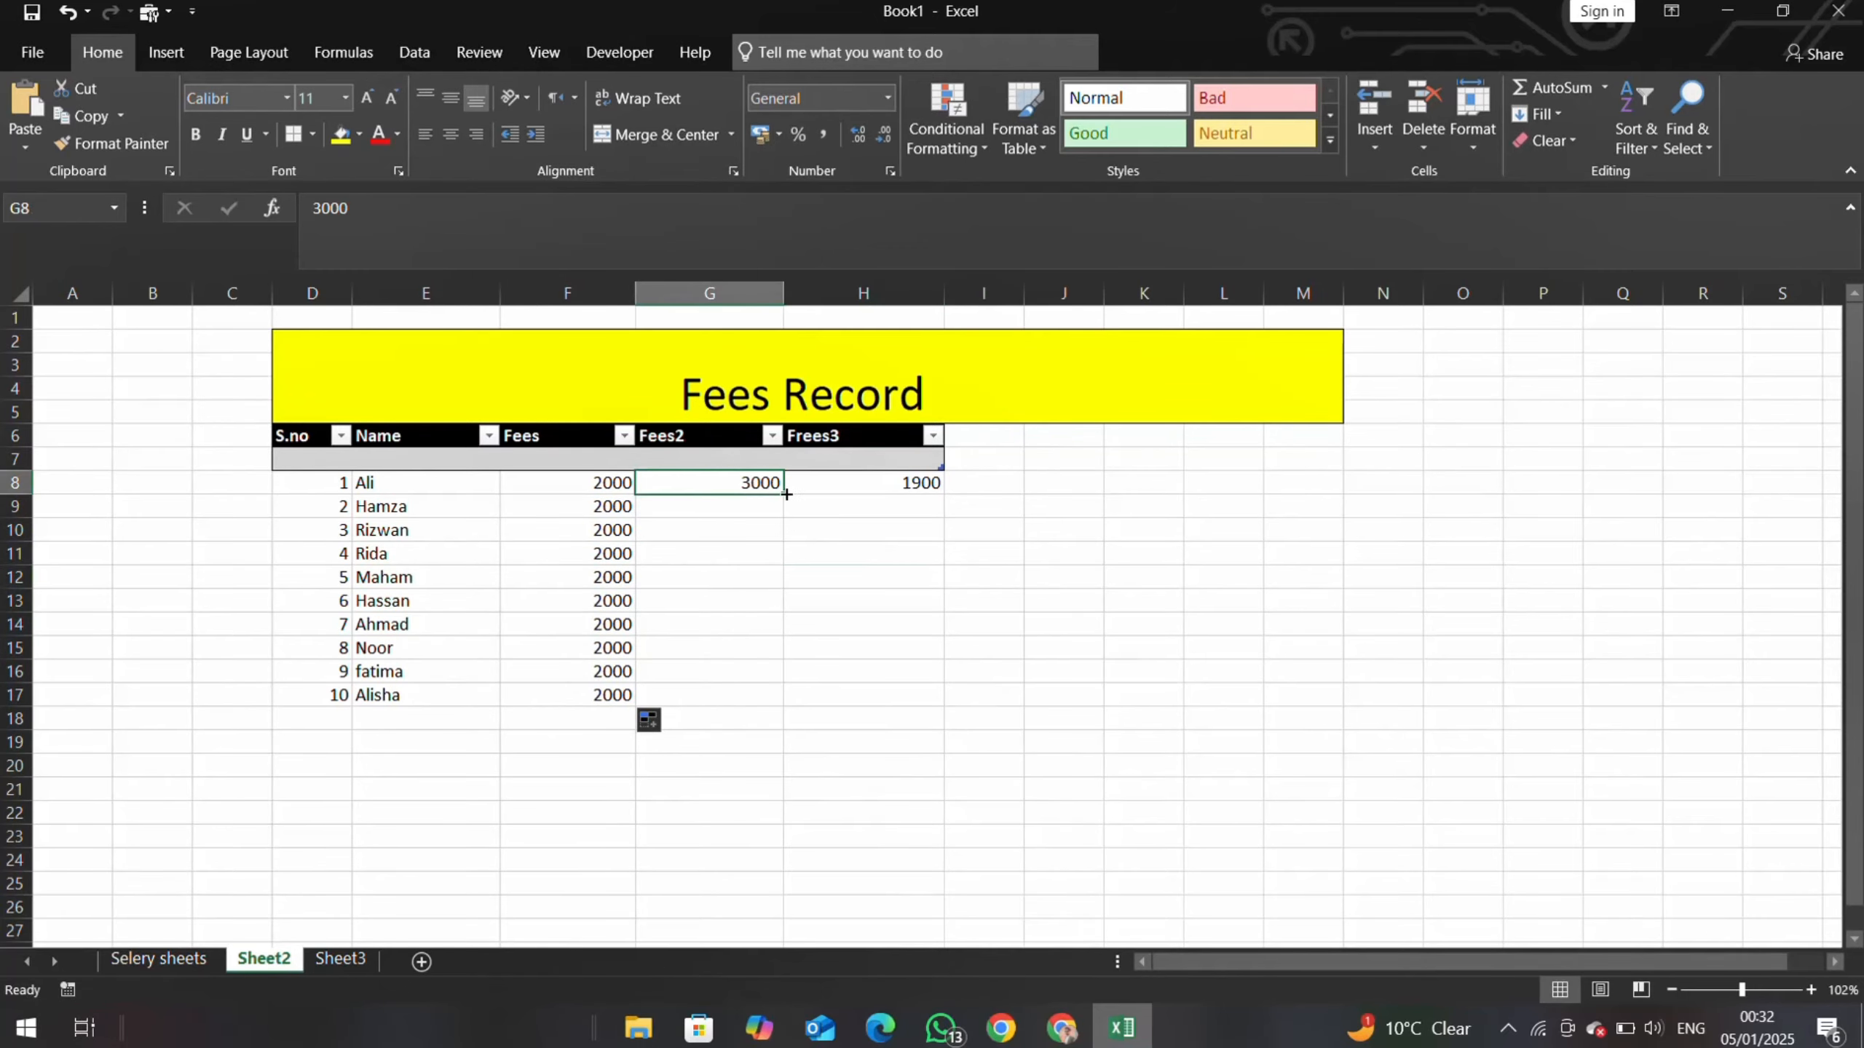
left_click_drag(784, 494, 767, 701)
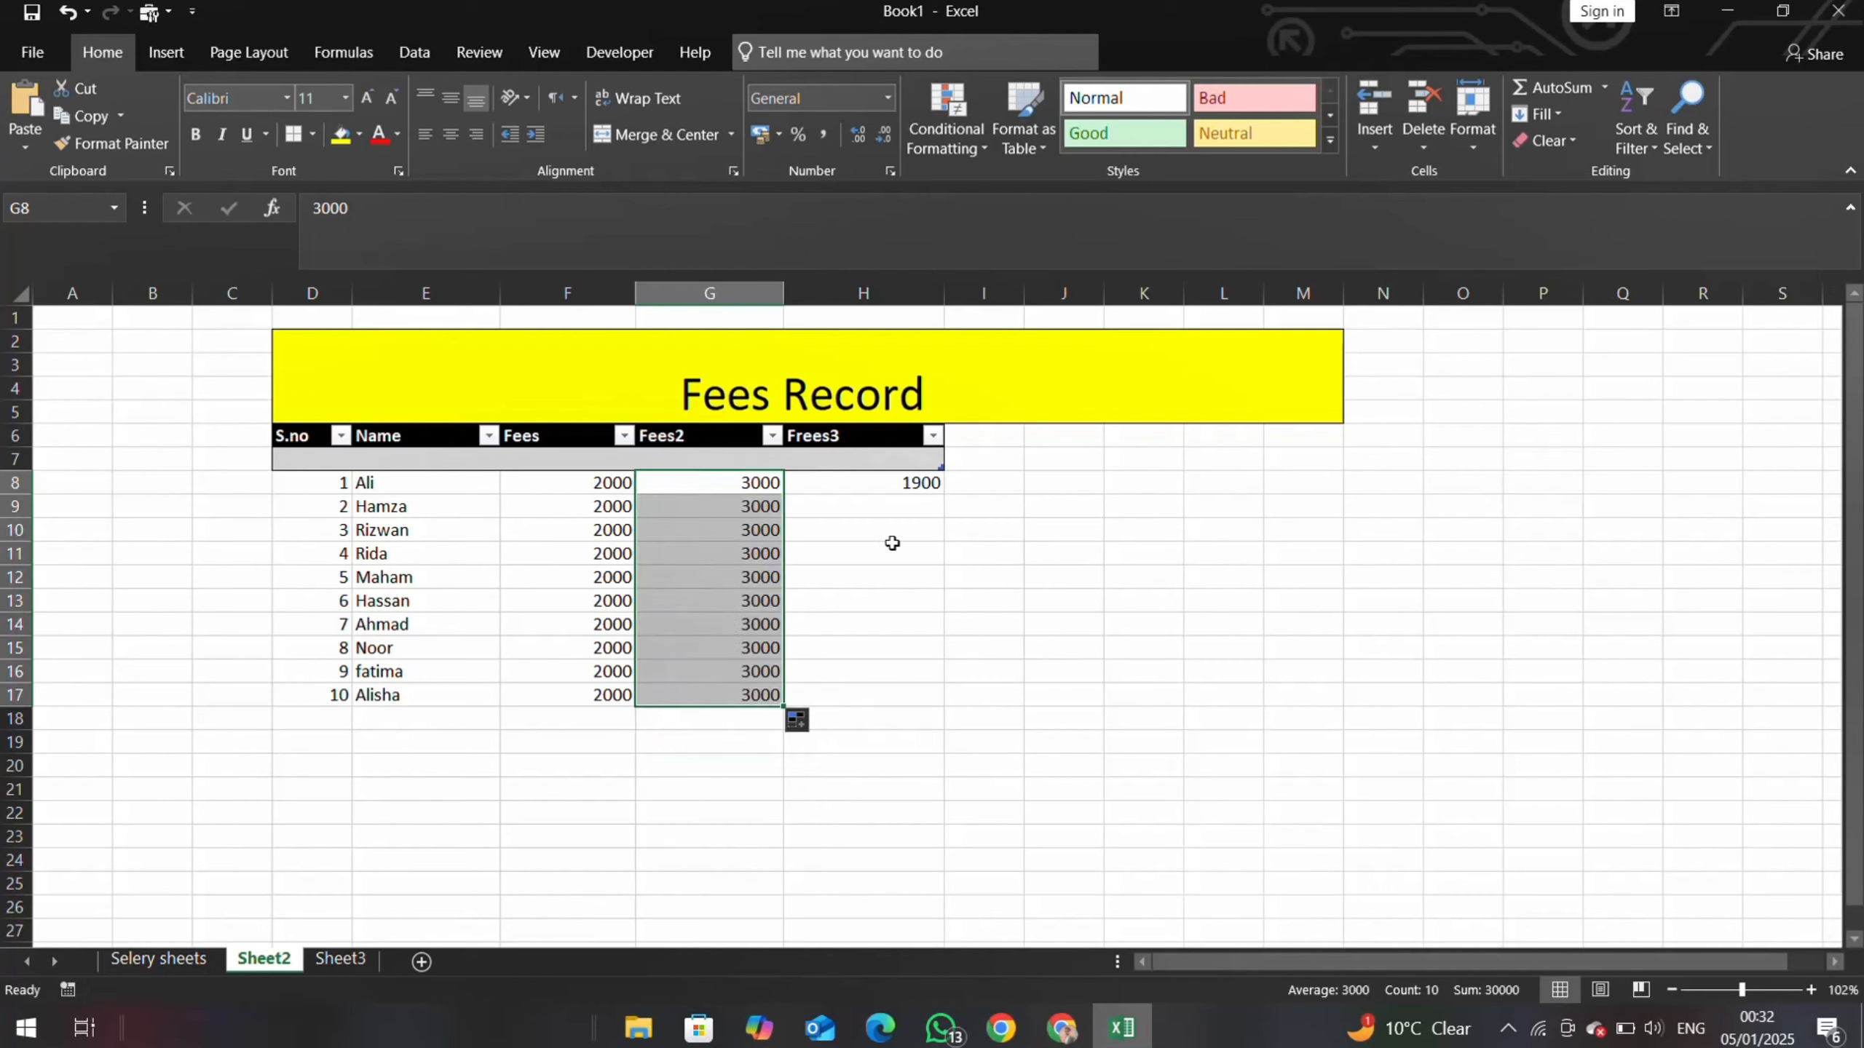
left_click(888, 486)
left_click_drag(944, 494, 937, 690)
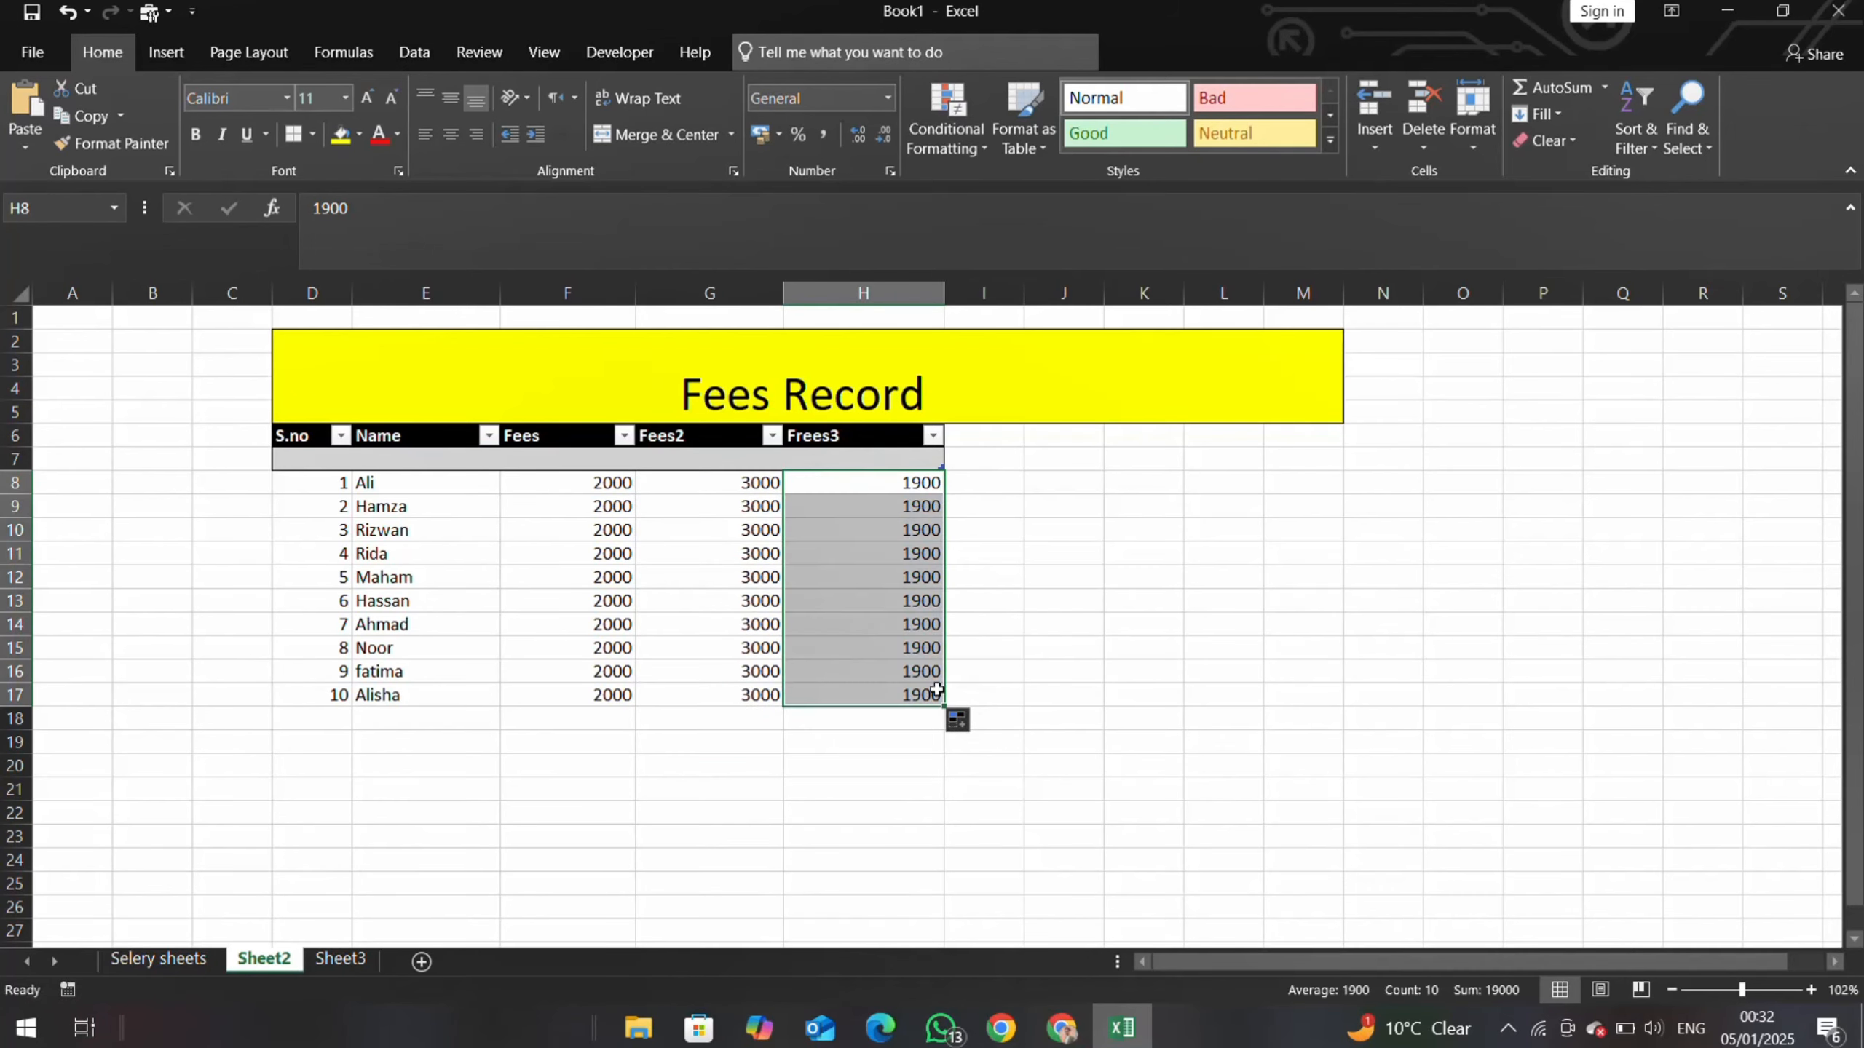
left_click(1114, 536)
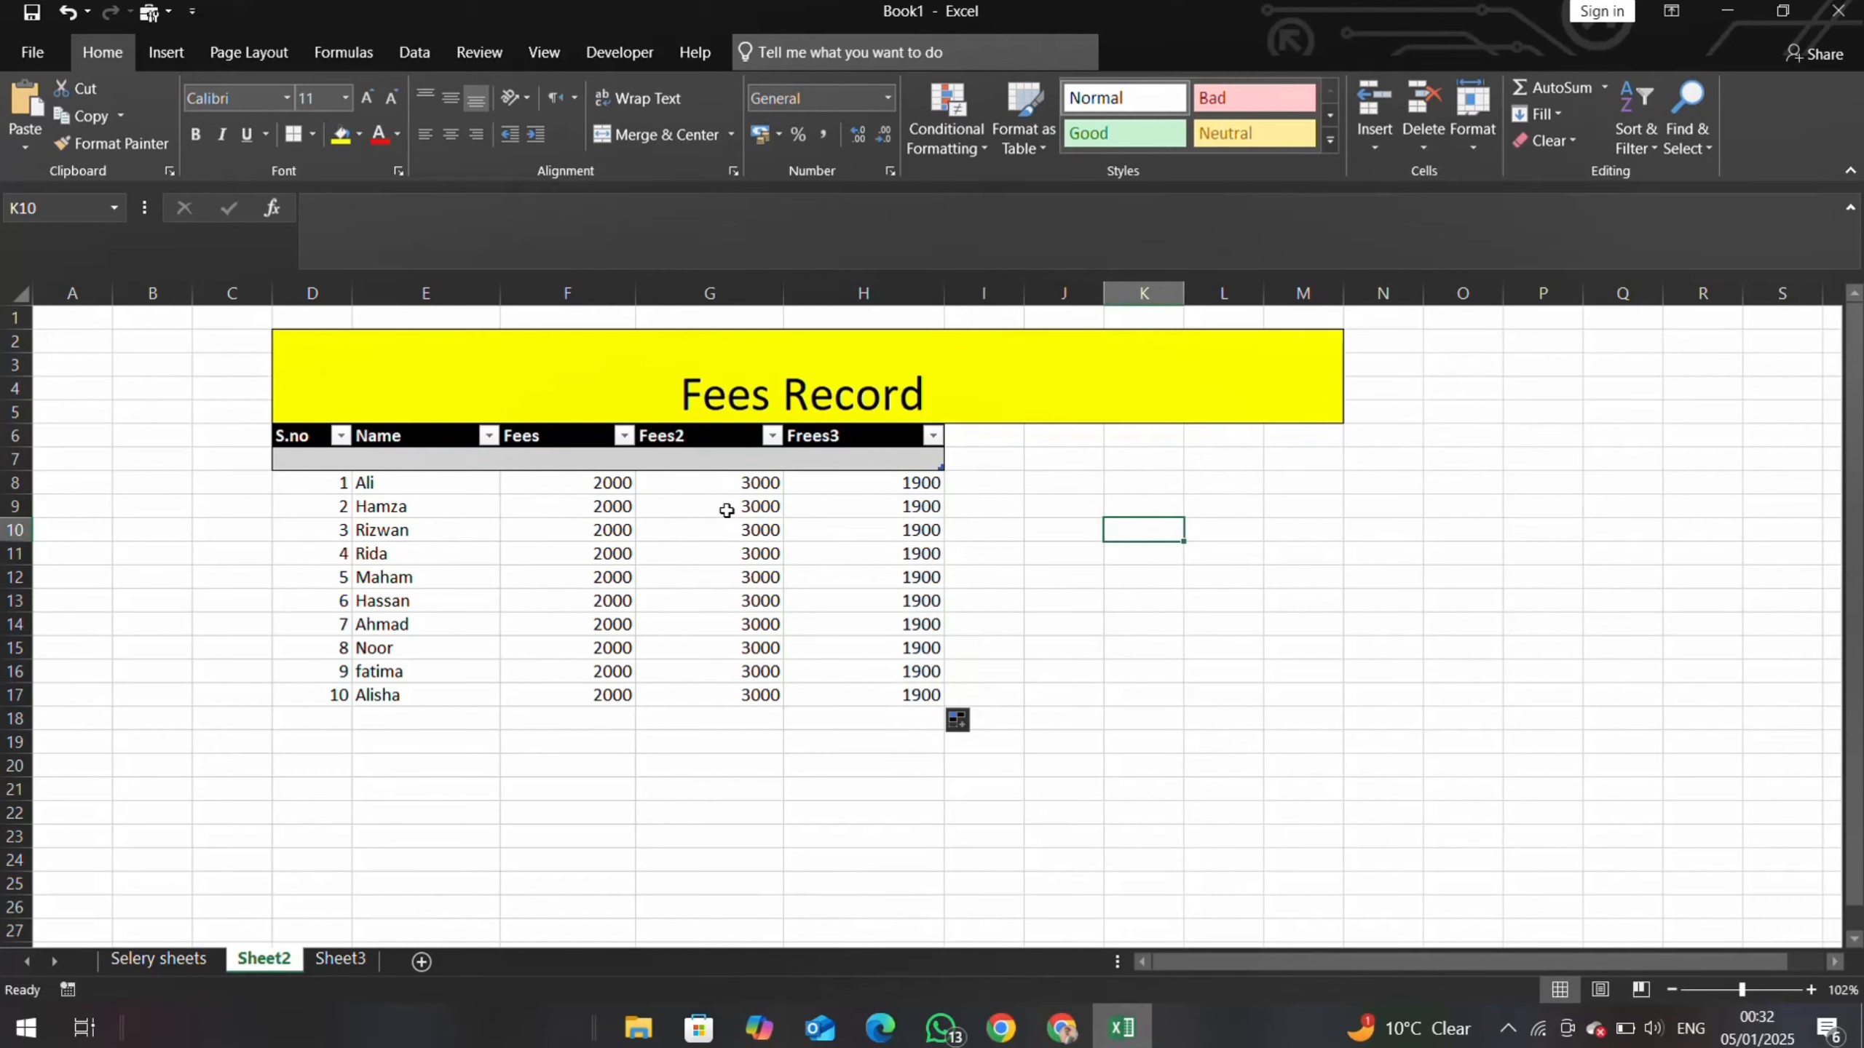
- Add the header "Total Fees" in cell I6, with "Fees" on a second line, and select cell I8
left_click(964, 479)
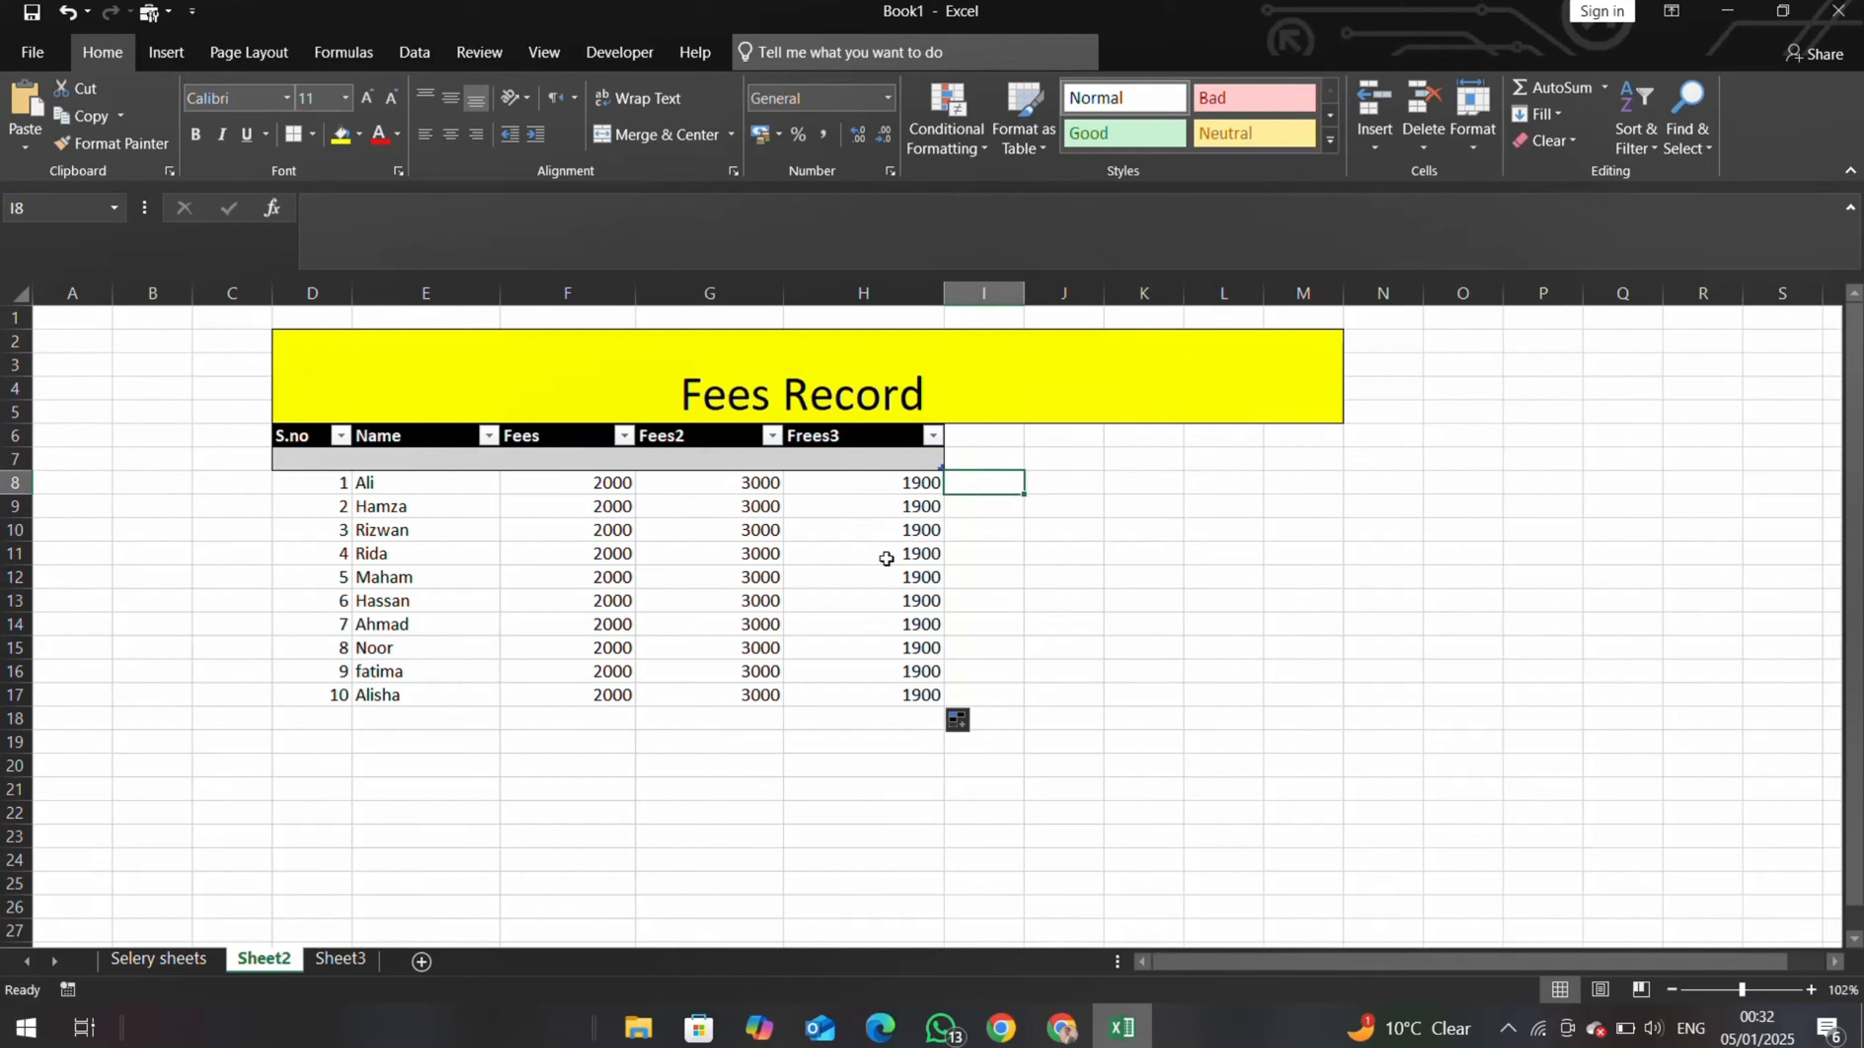
left_click(974, 443)
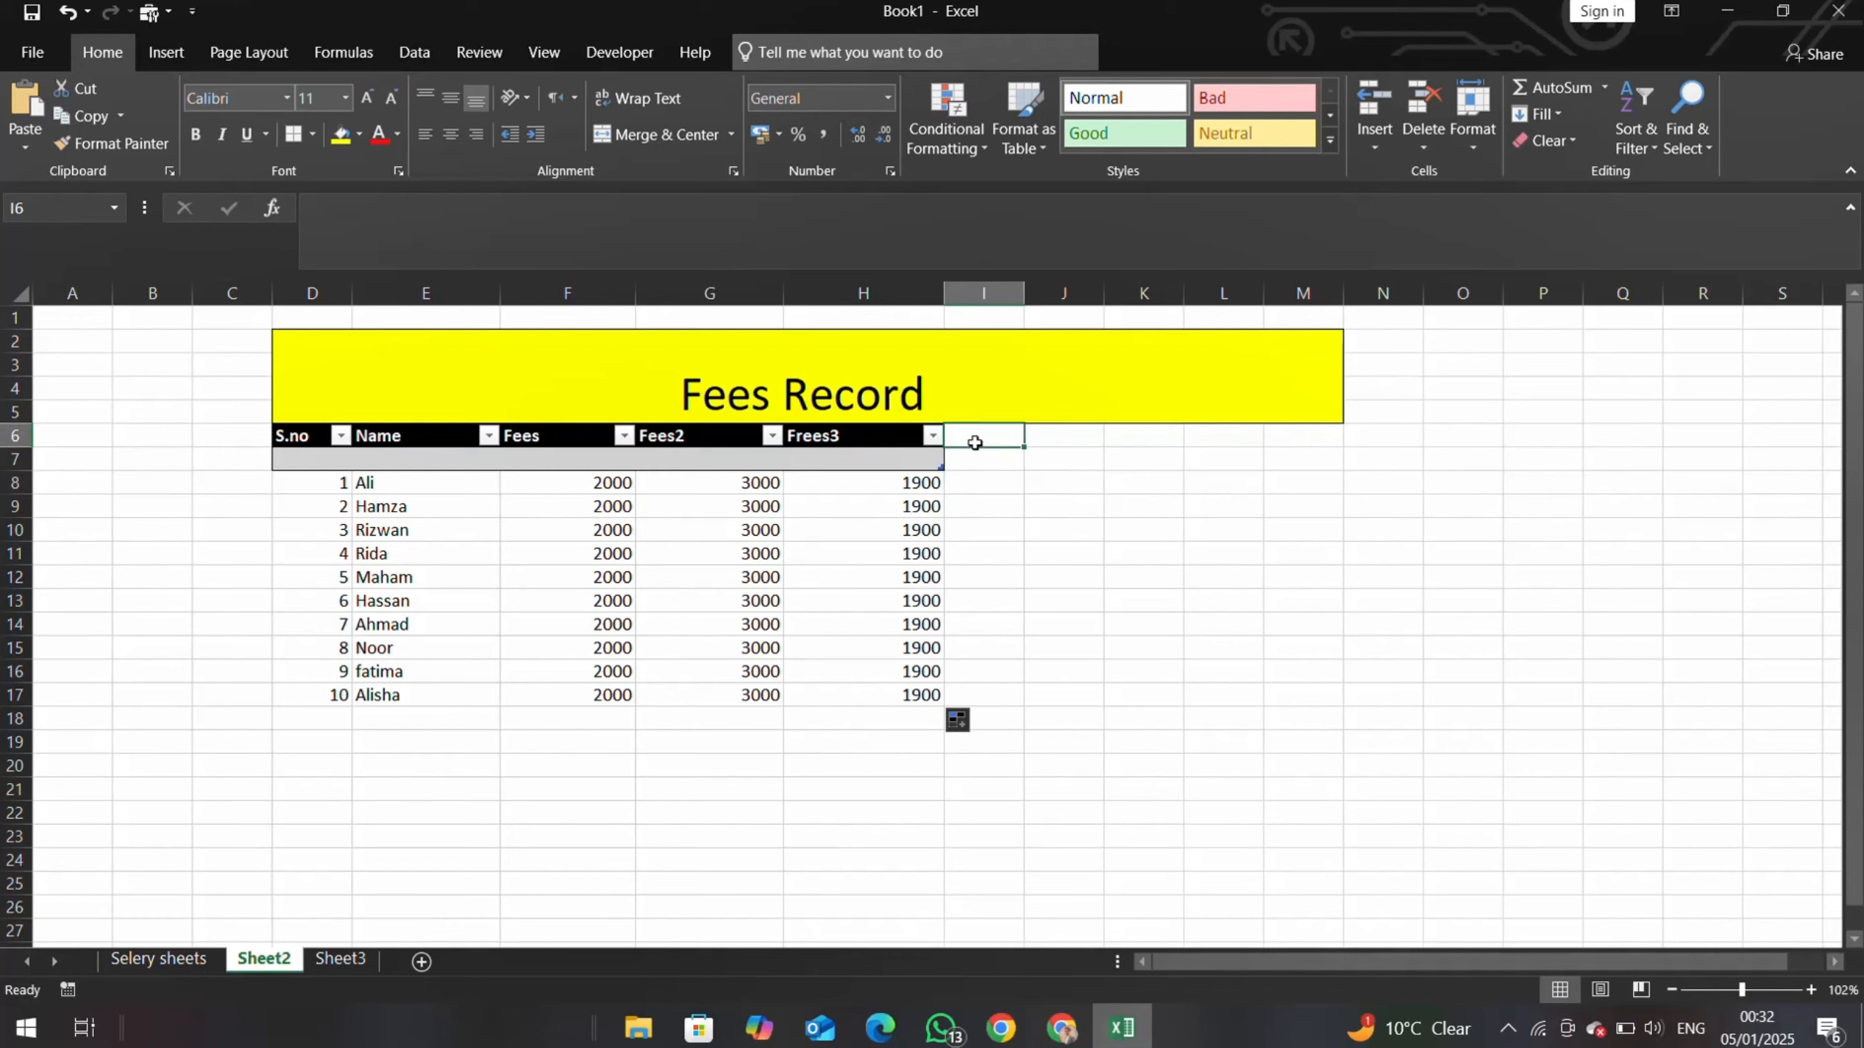
type("Toal")
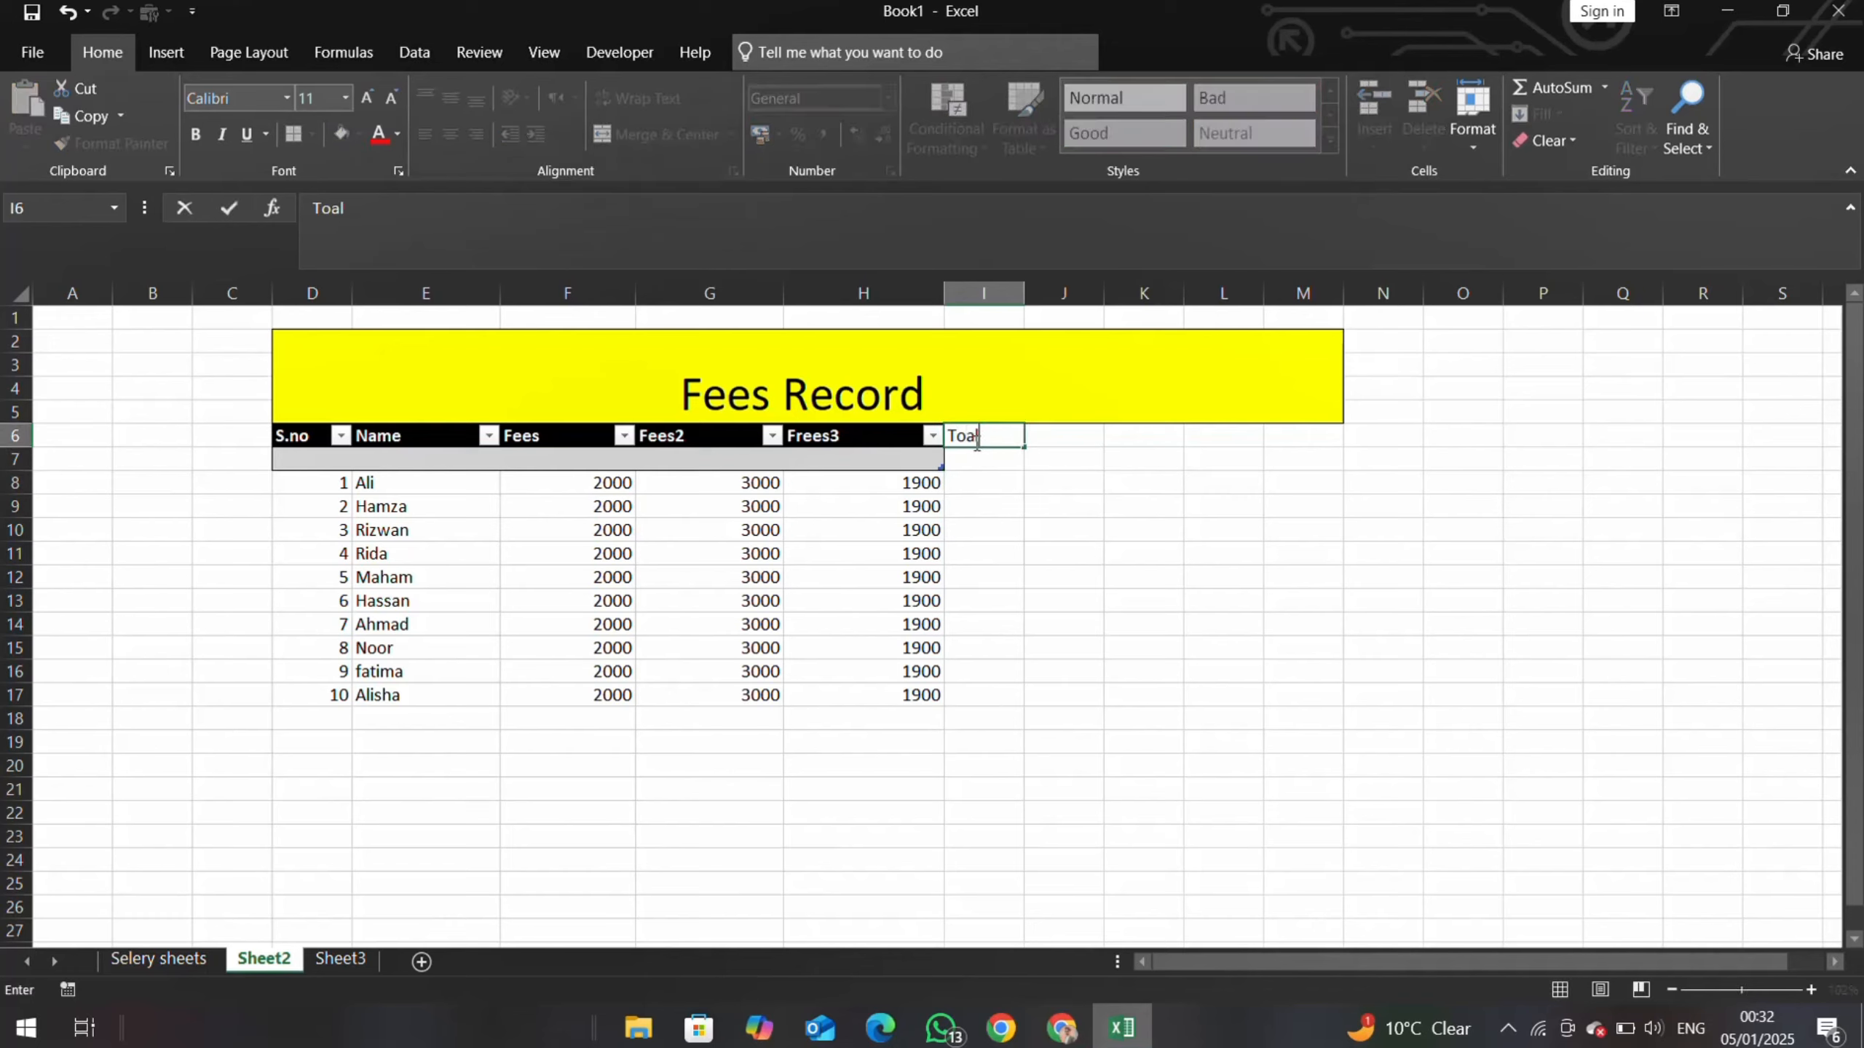
key("BackSpace")
key("BackSpace")
type("tal")
key("alt+Return")
type("Fees")
key("Return")
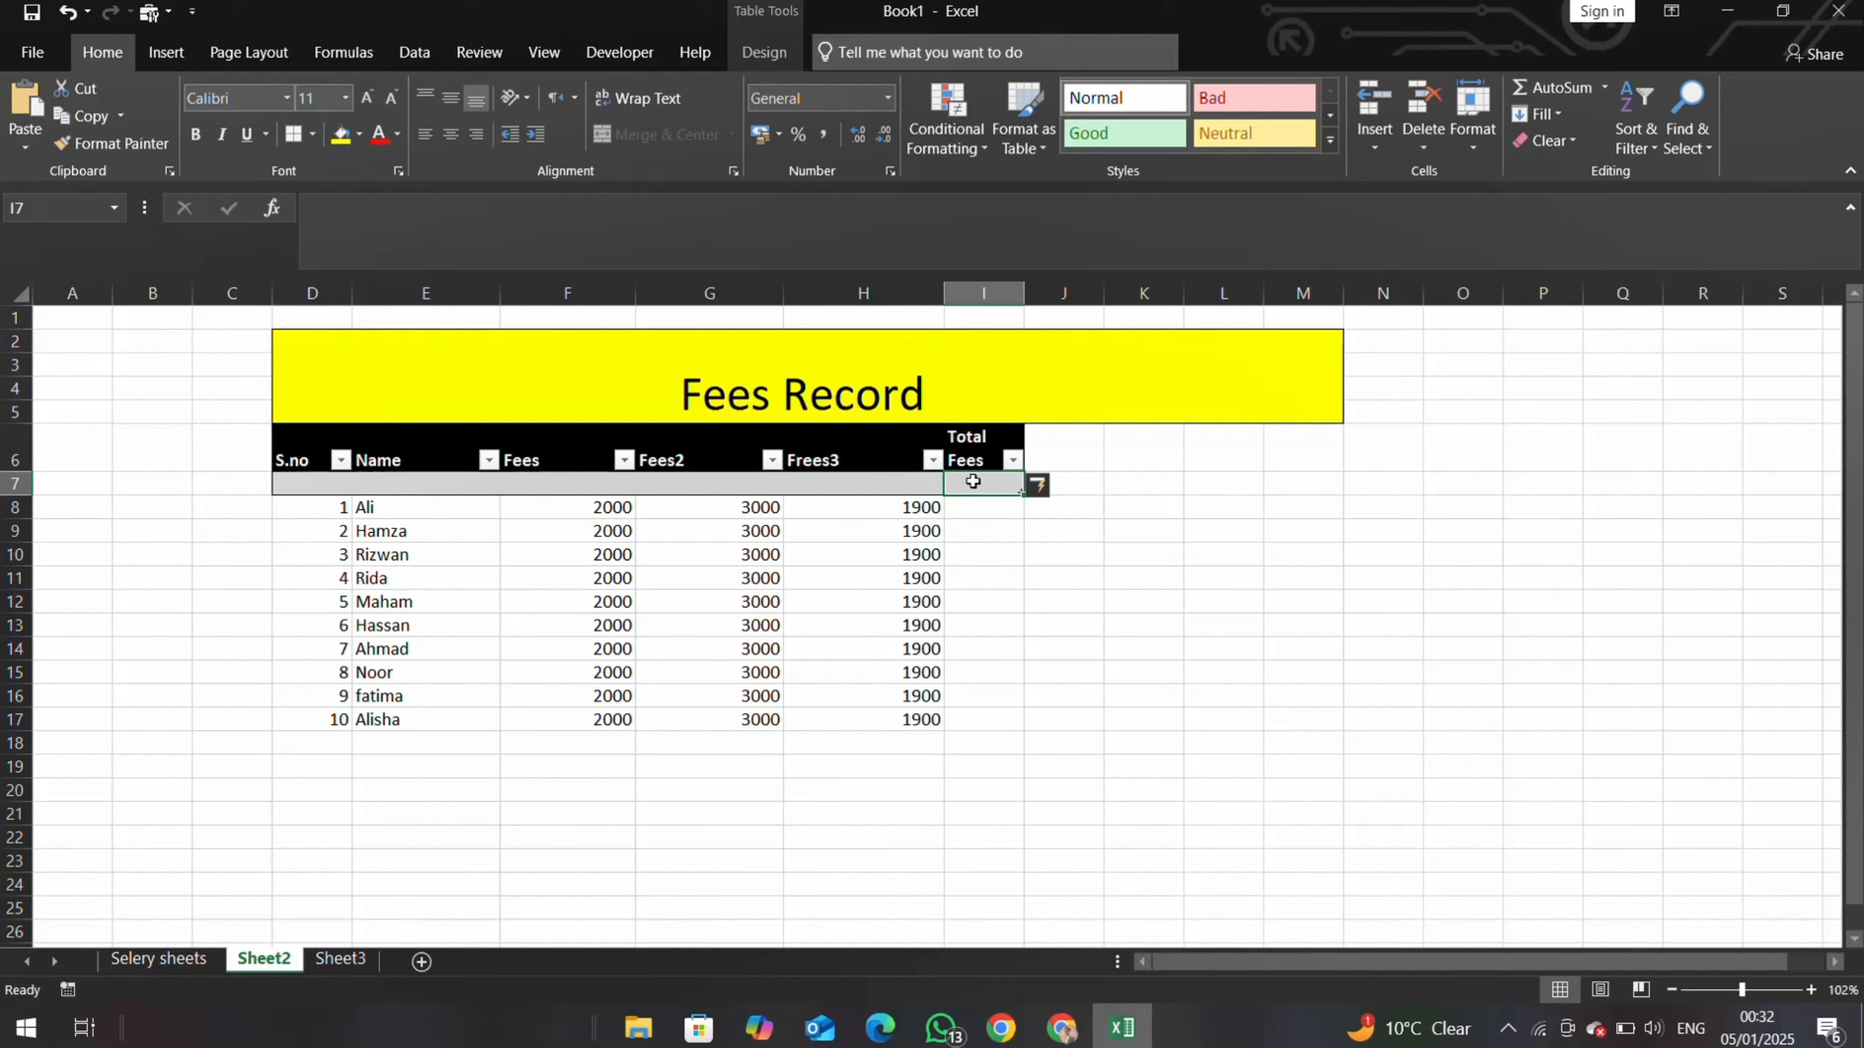
left_click(973, 505)
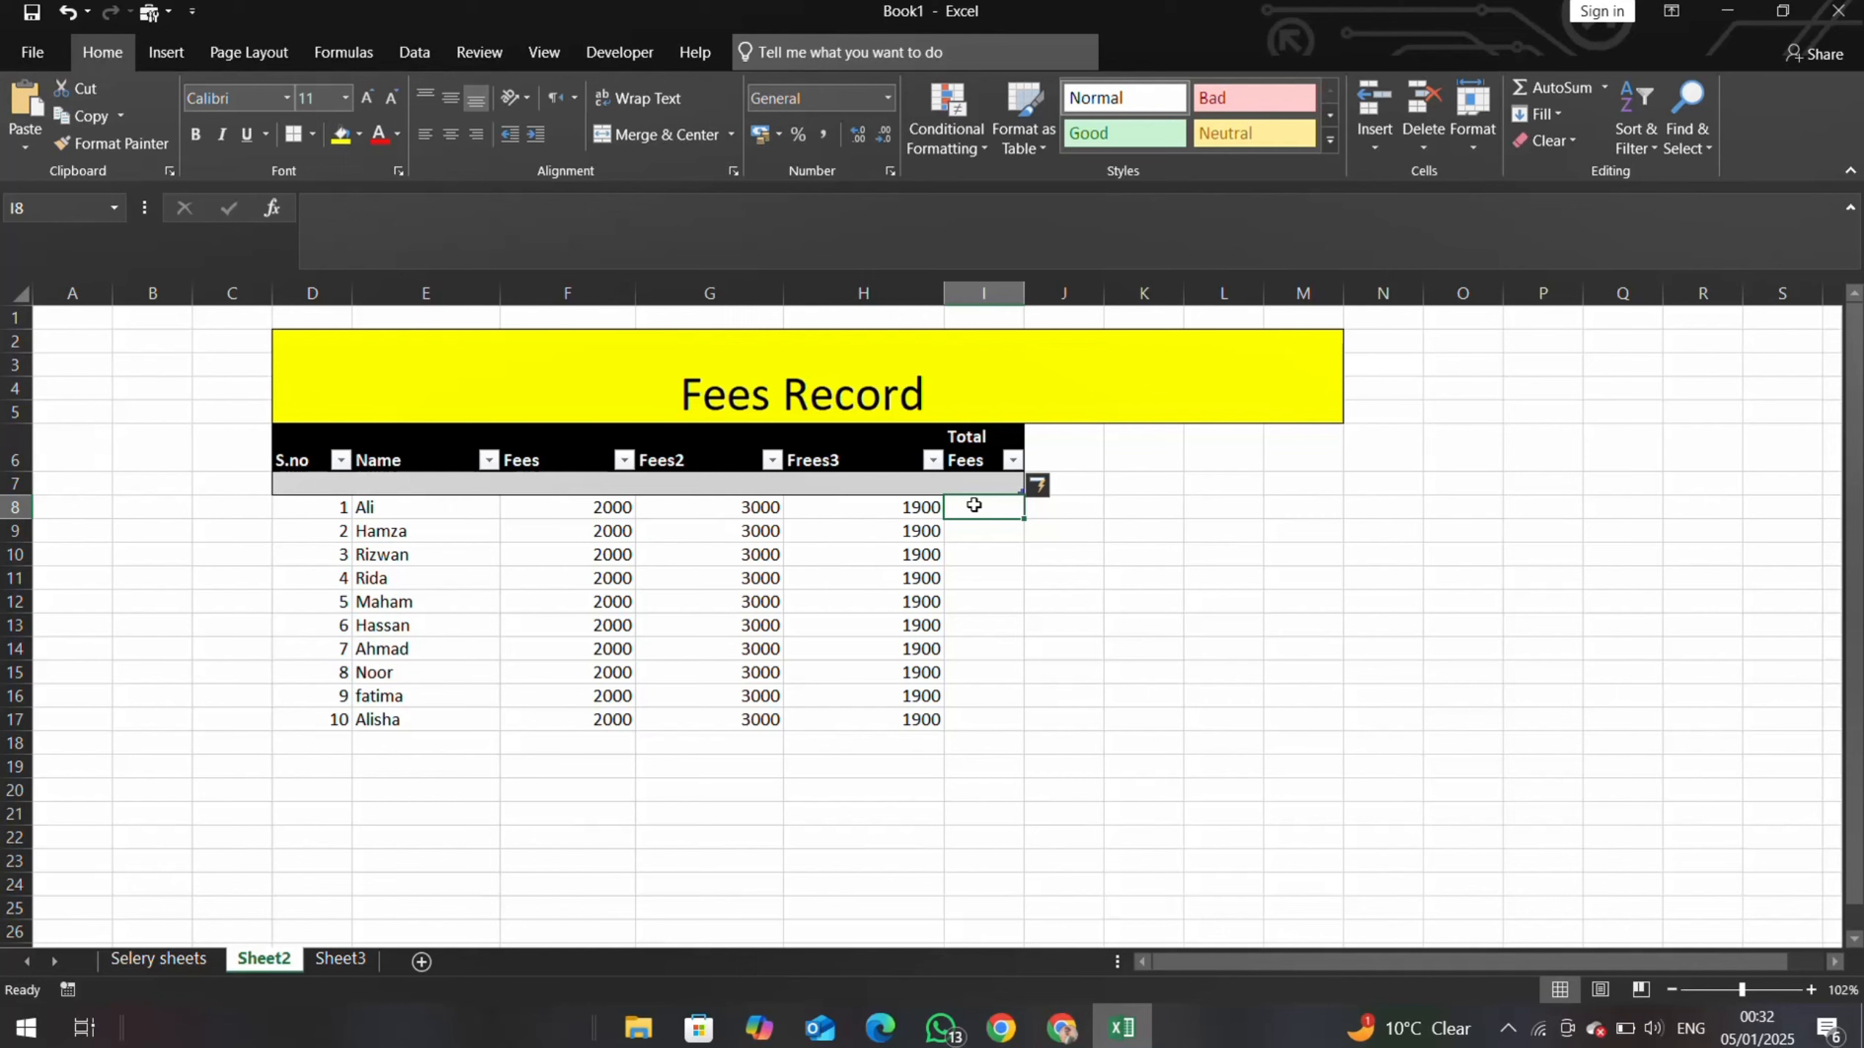
- Enter the formula =SUM(F8:H8) in cell I8 to total the first person's fees
type("=")
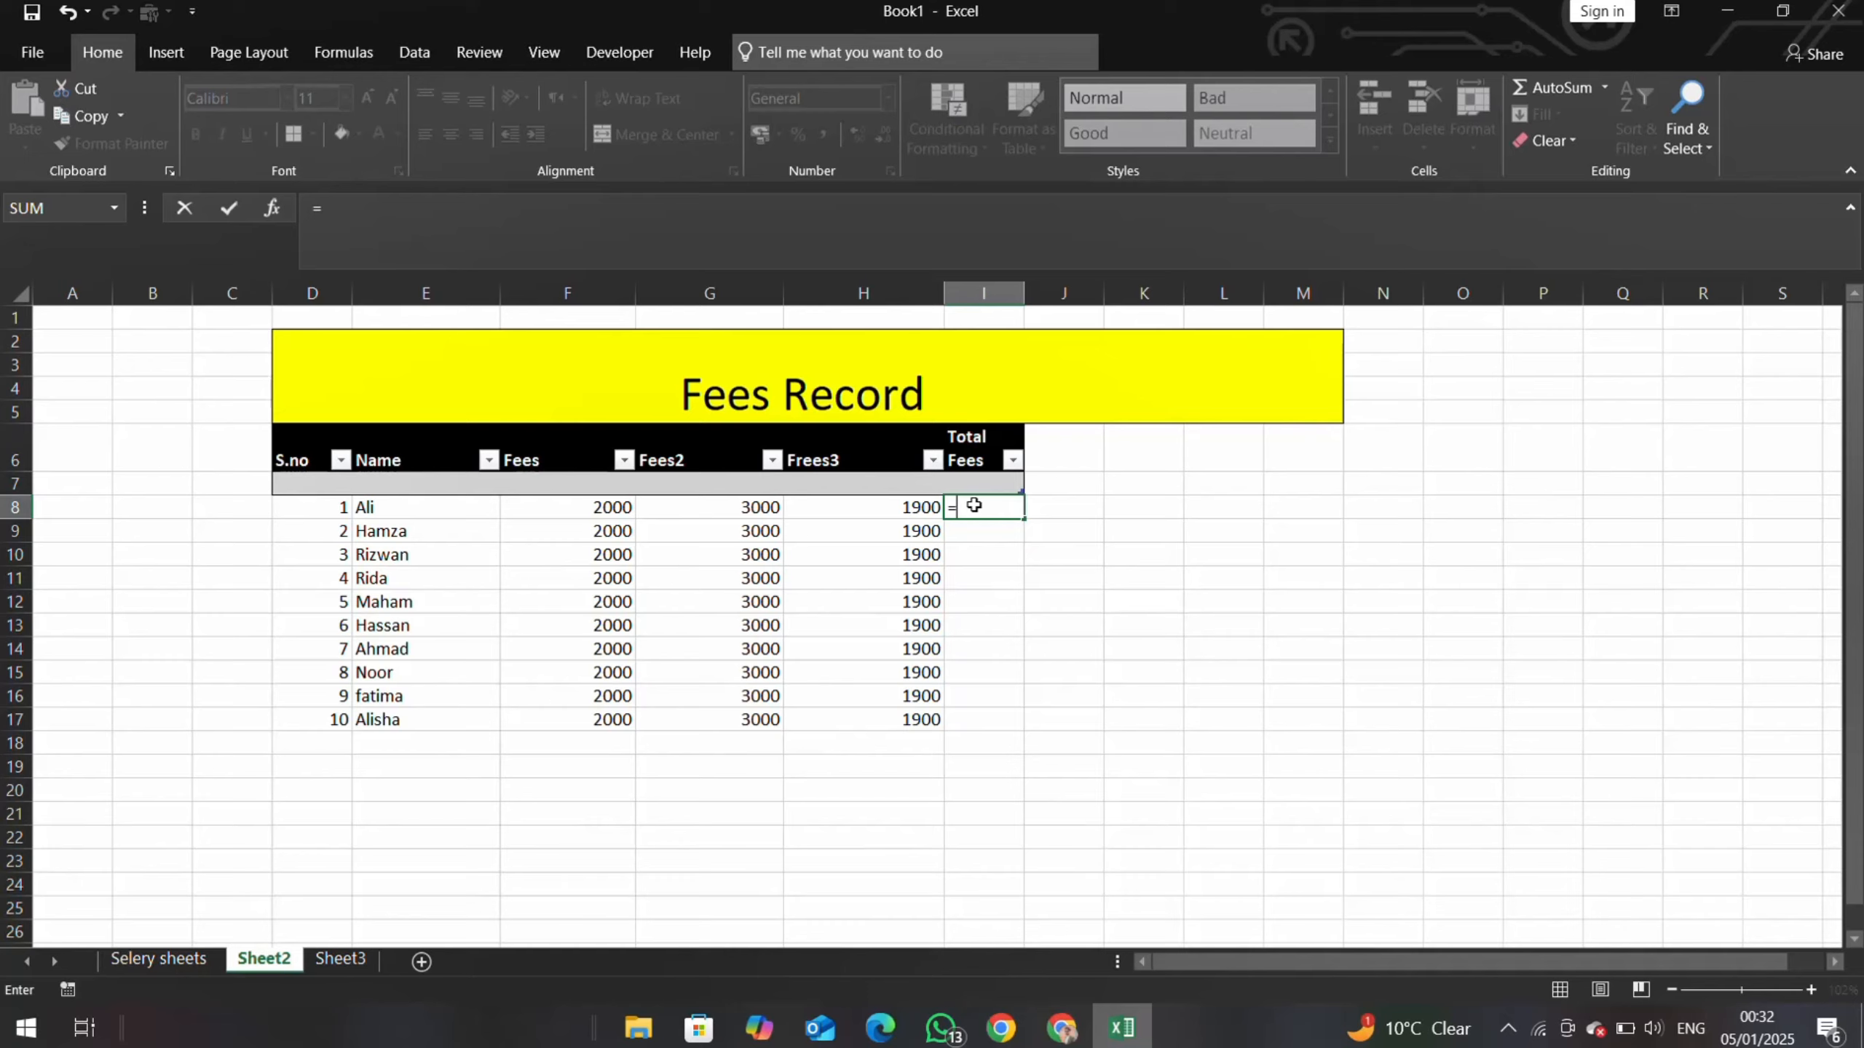
type("sum")
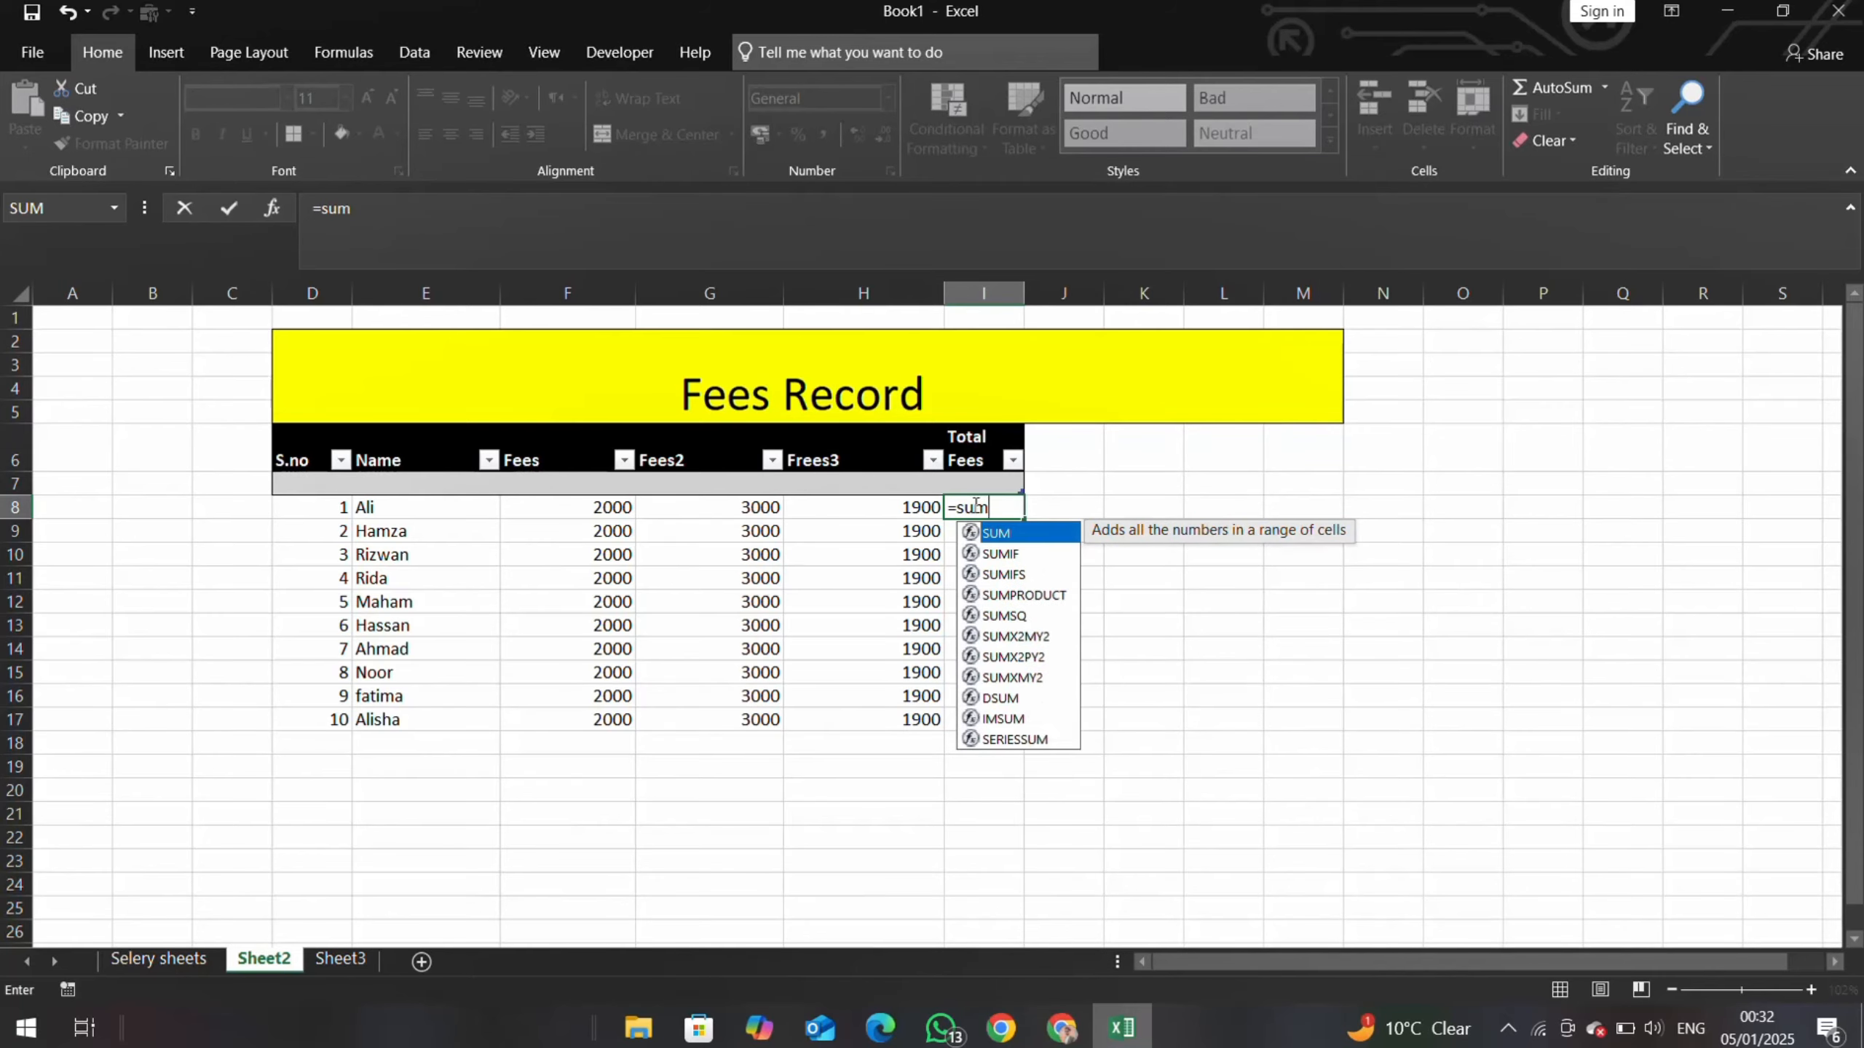
type("(")
left_click_drag(612, 506, 884, 505)
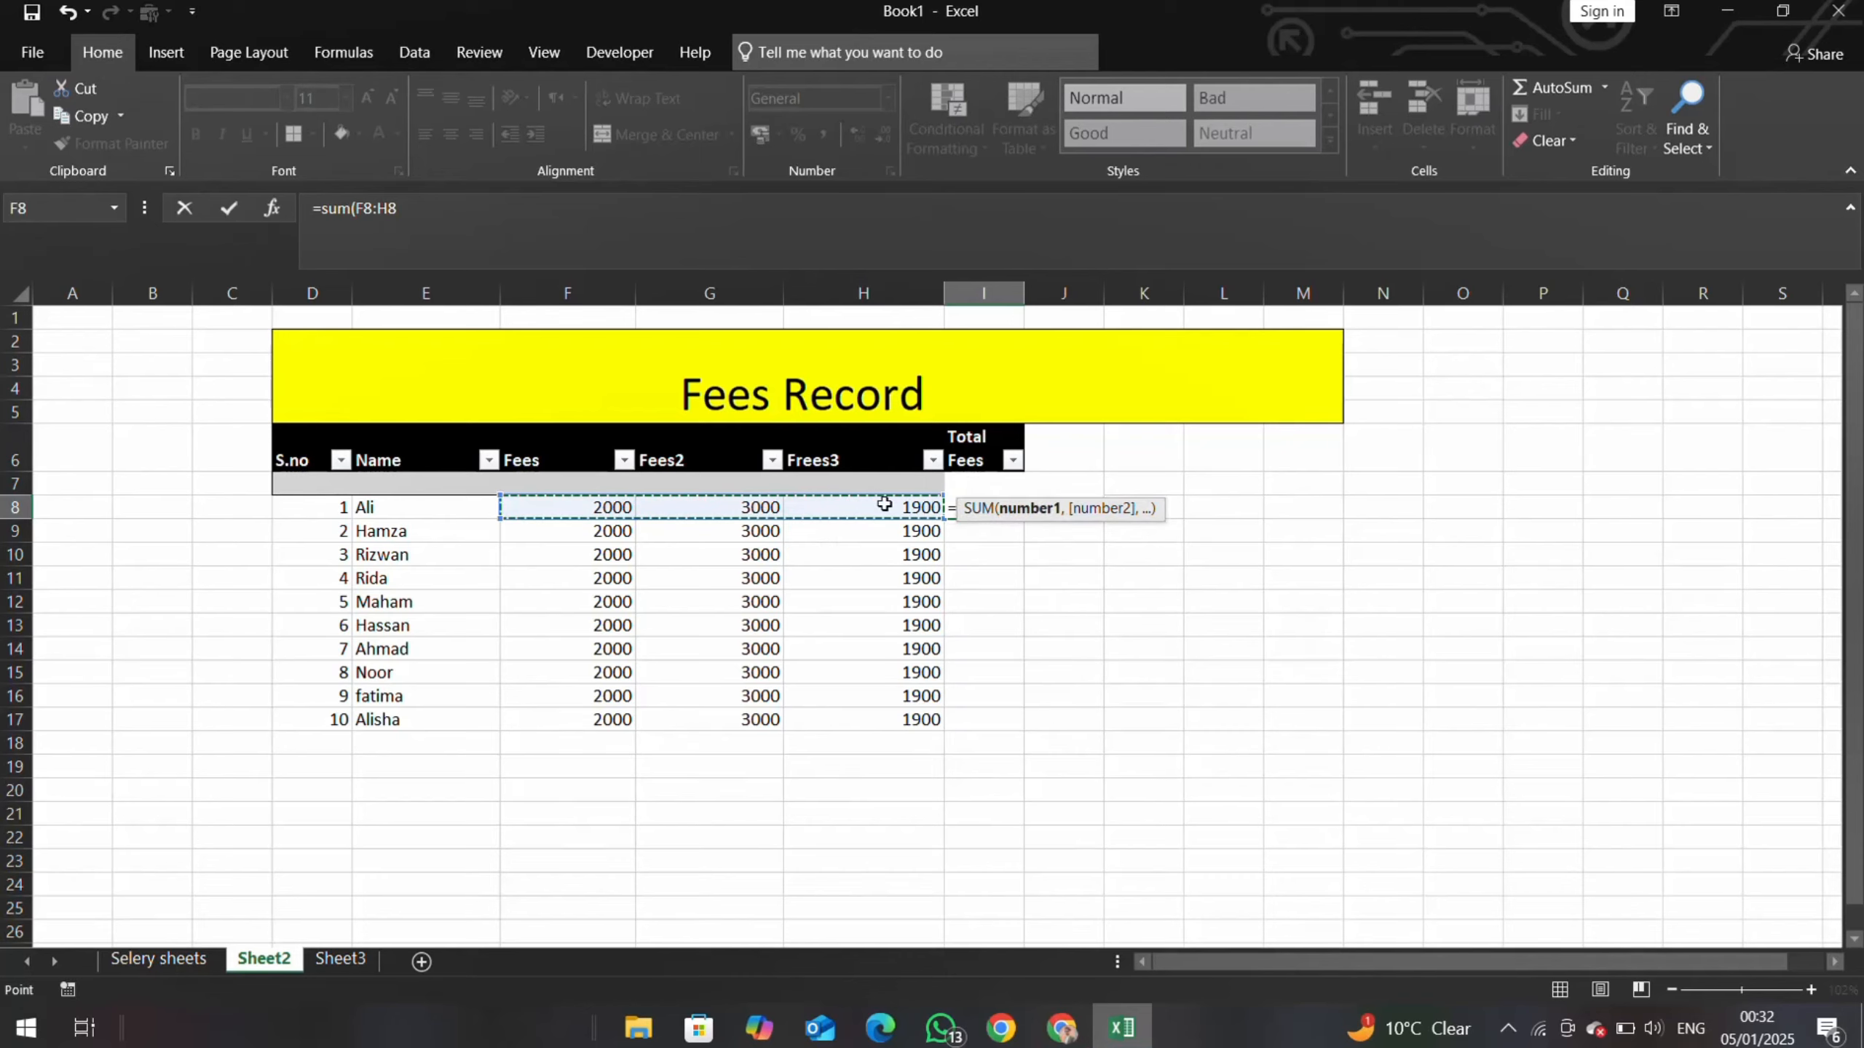
type(")")
key("Return")
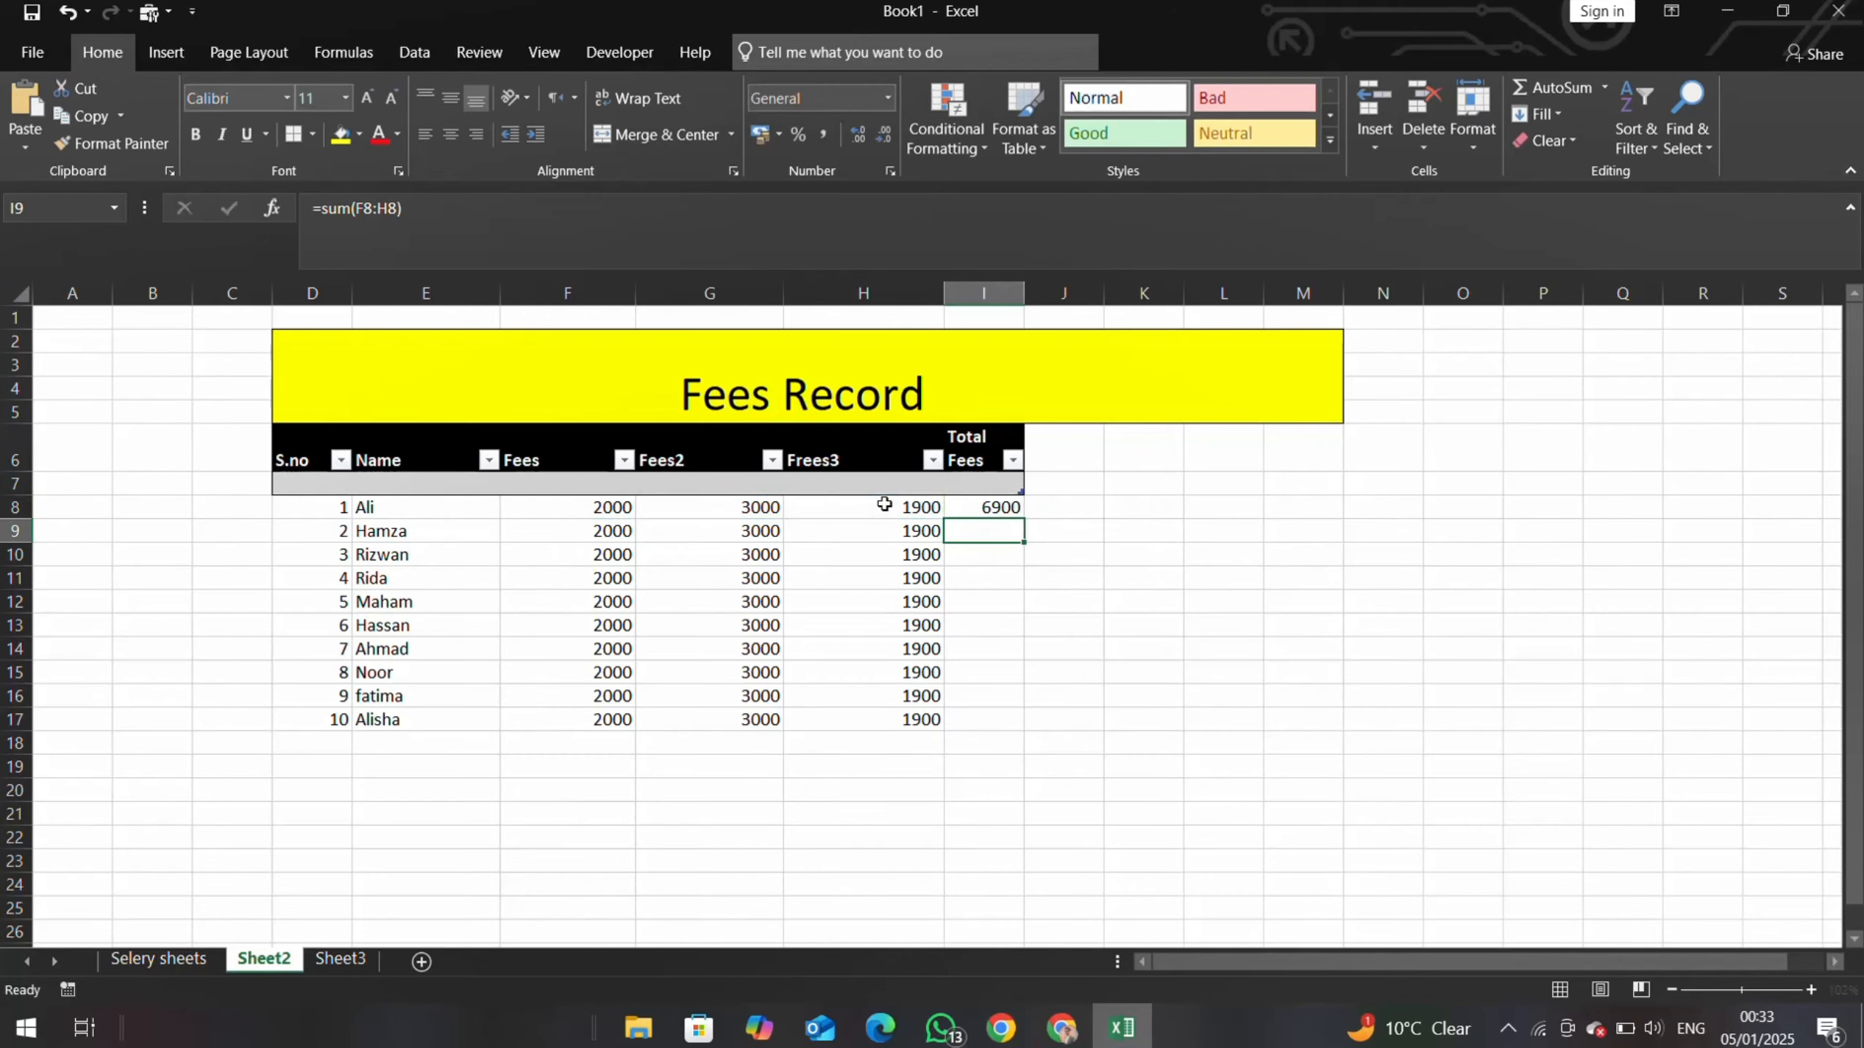
left_click(970, 510)
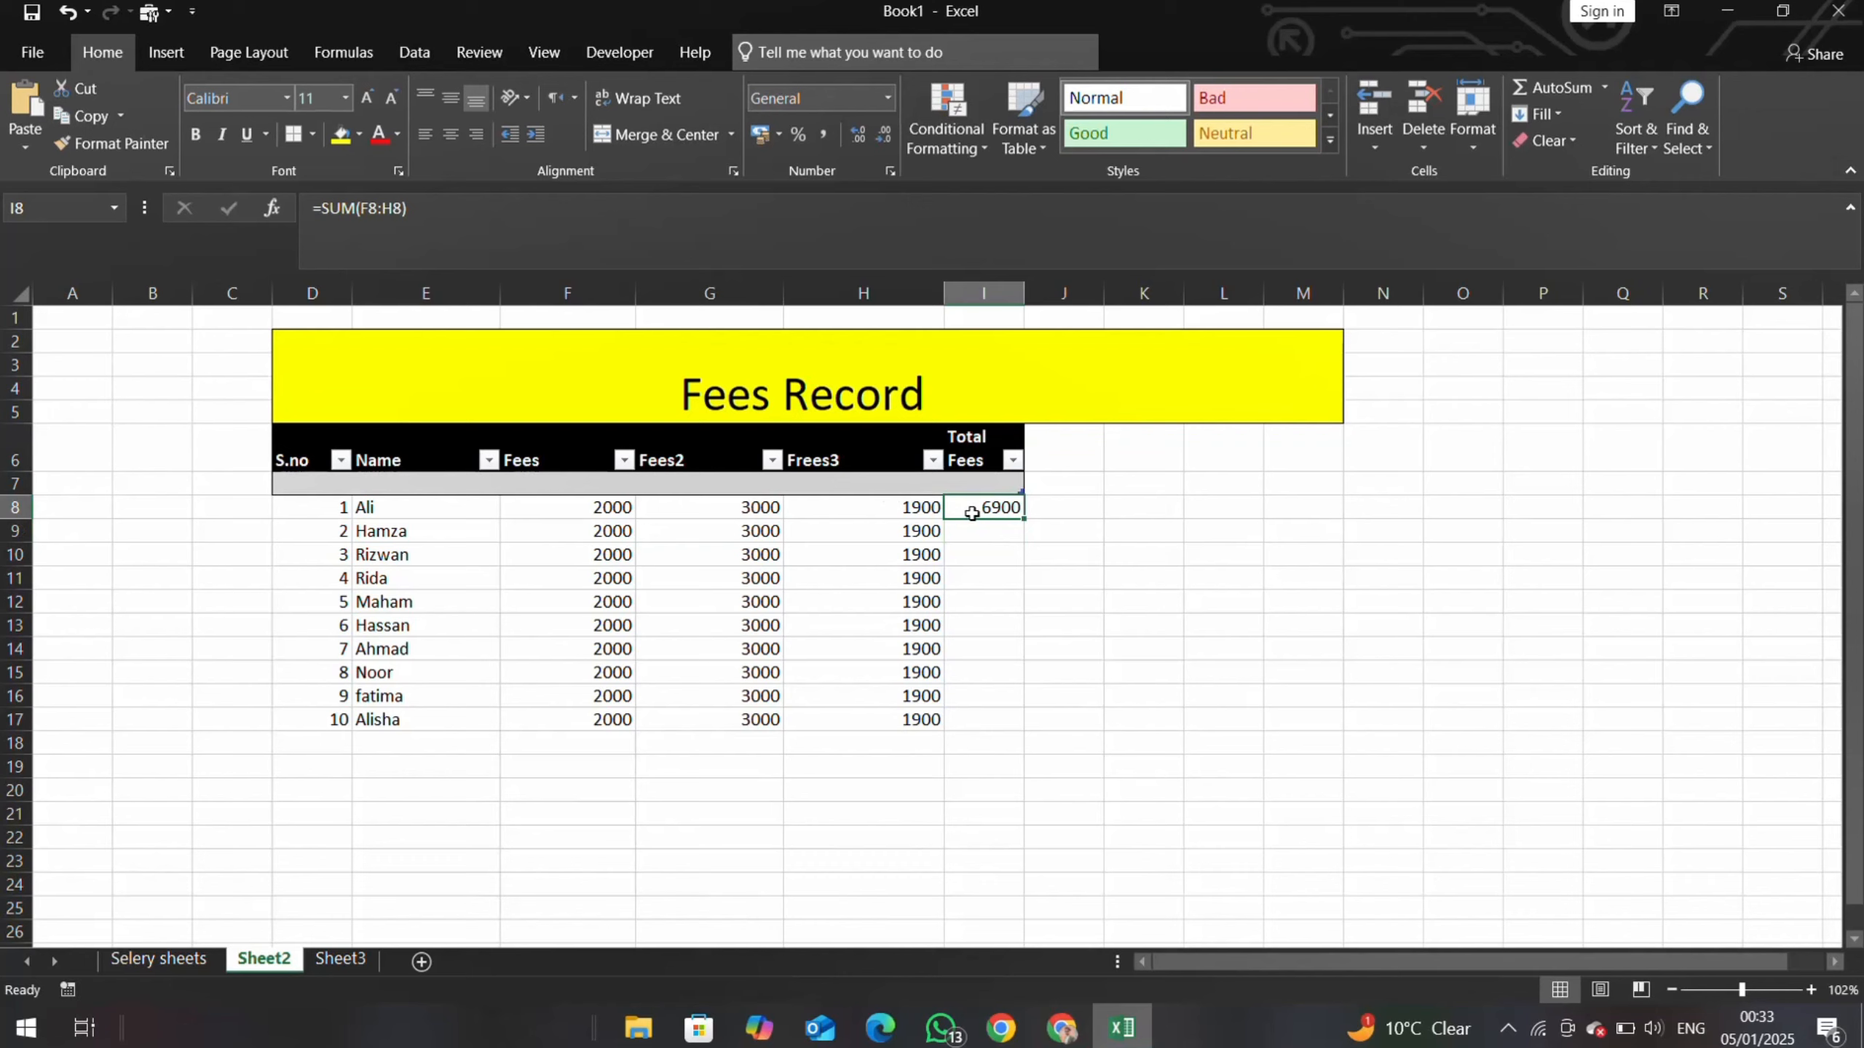
- Enter the formula =SUM(F9:H9) in cell I9 to total the second person's fees
left_click(977, 529)
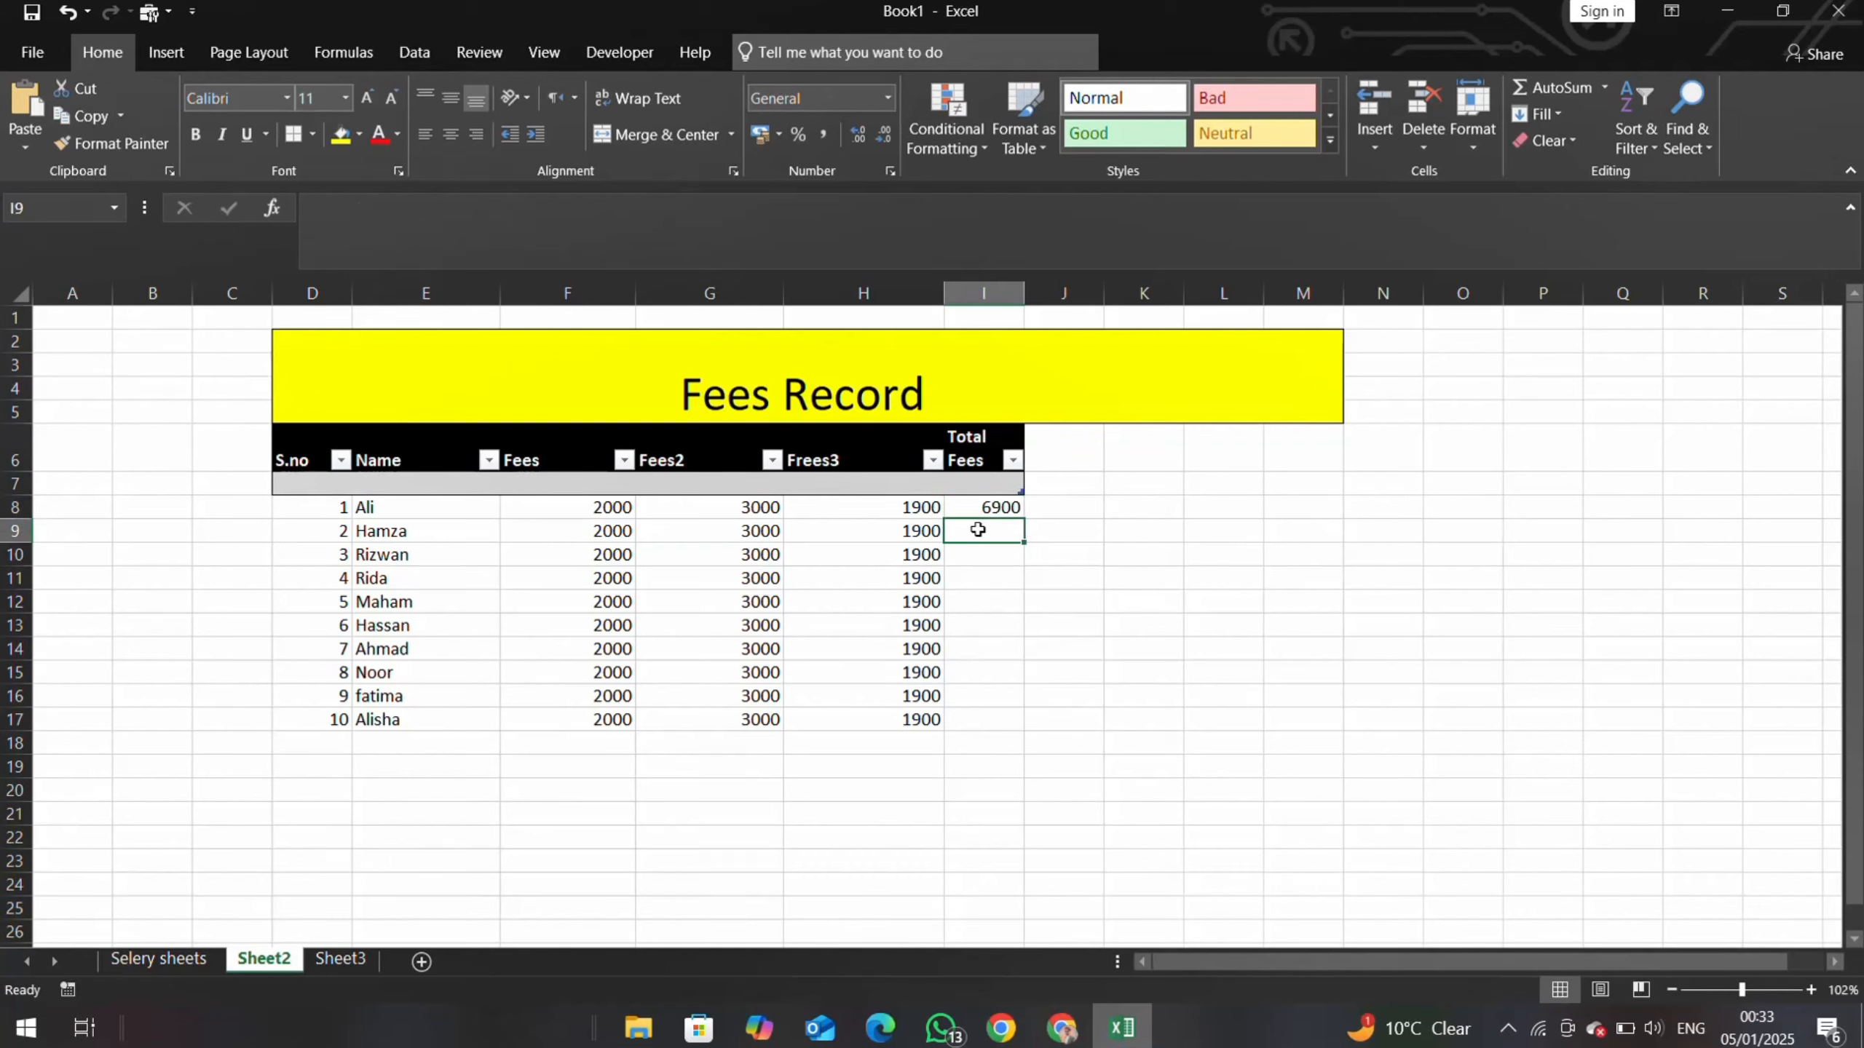
type("=")
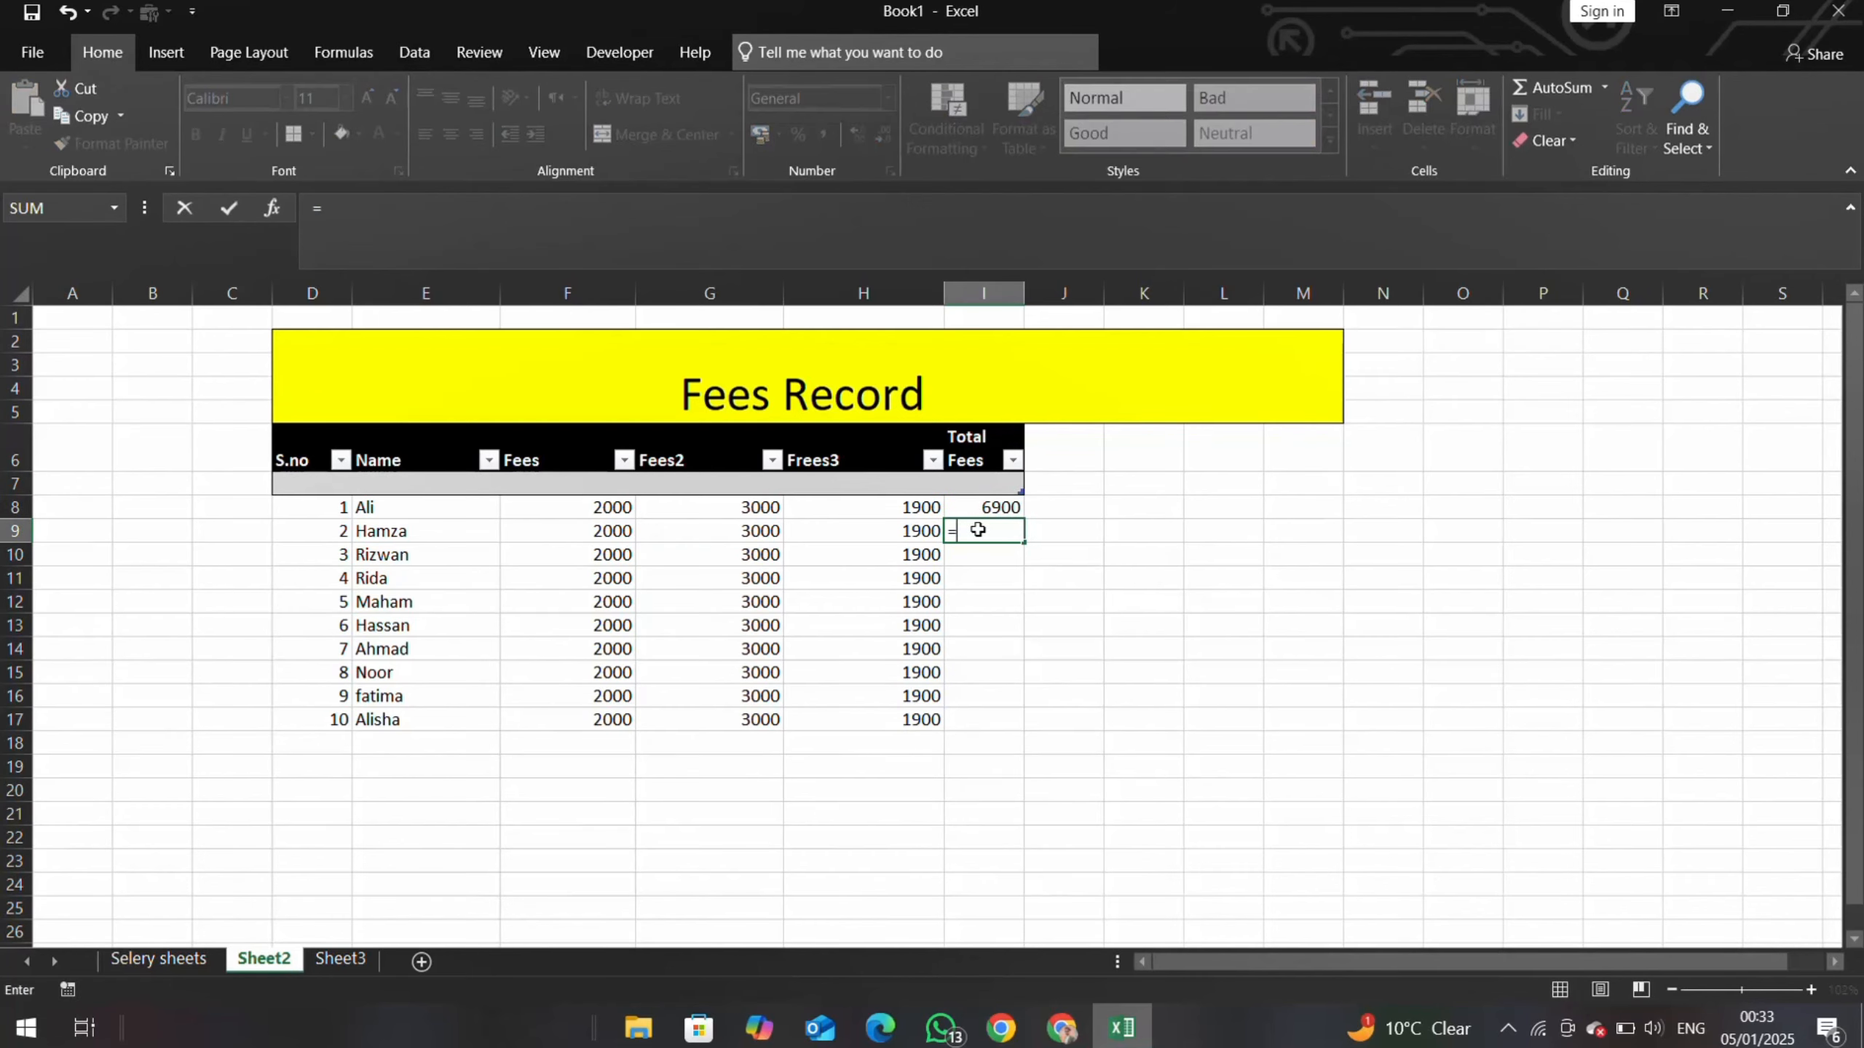
type("sum")
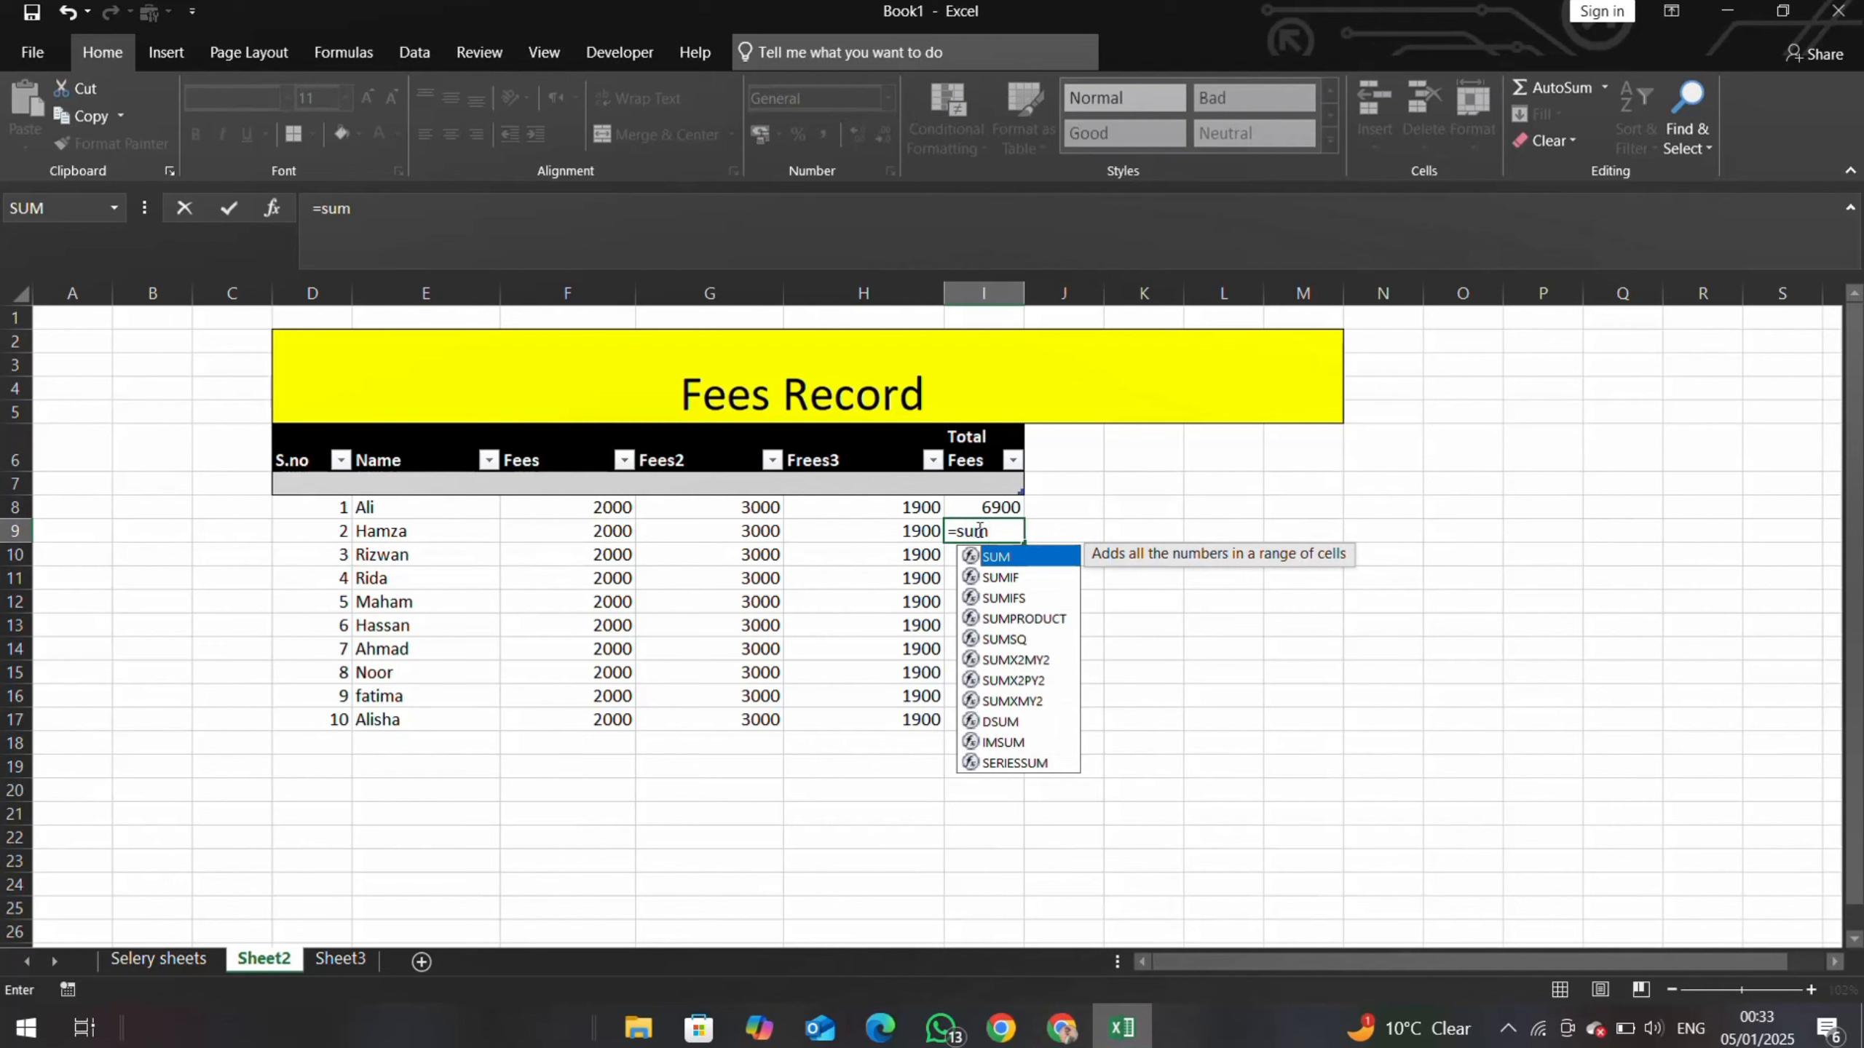
type("(")
left_click(572, 532)
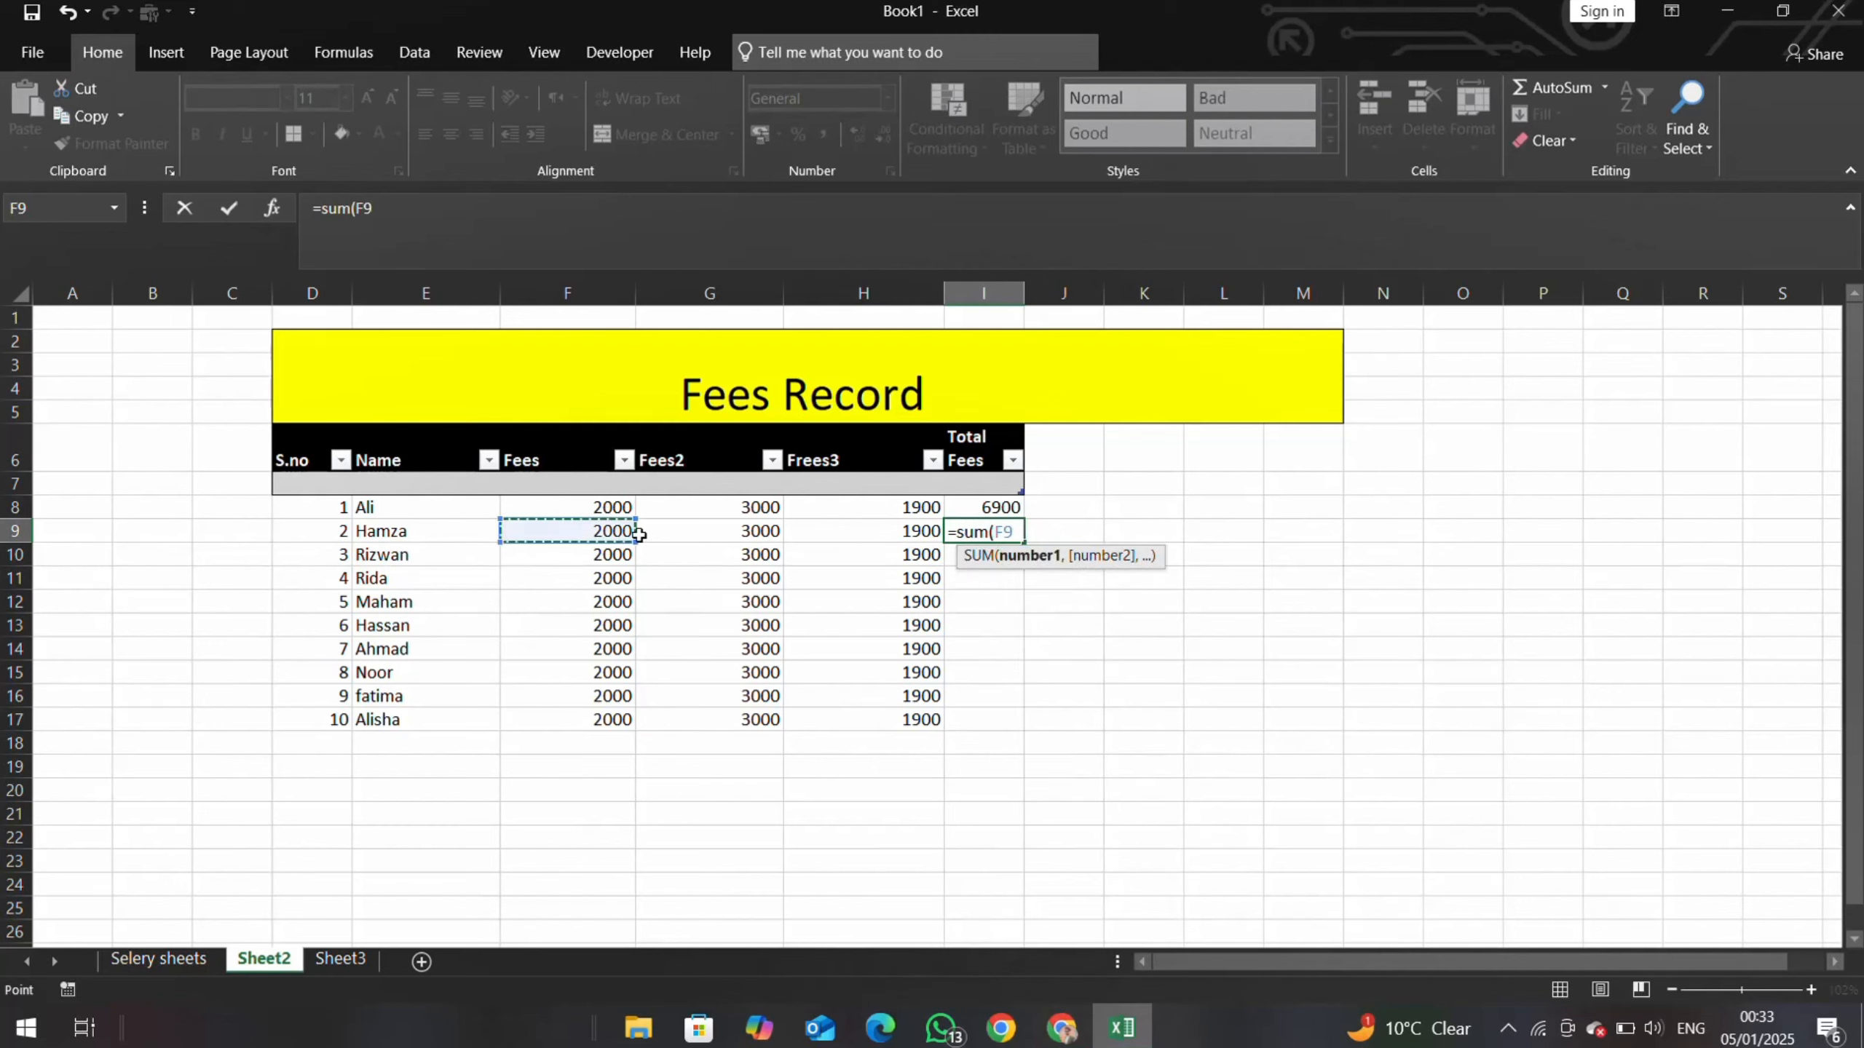
left_click_drag(638, 535, 832, 528)
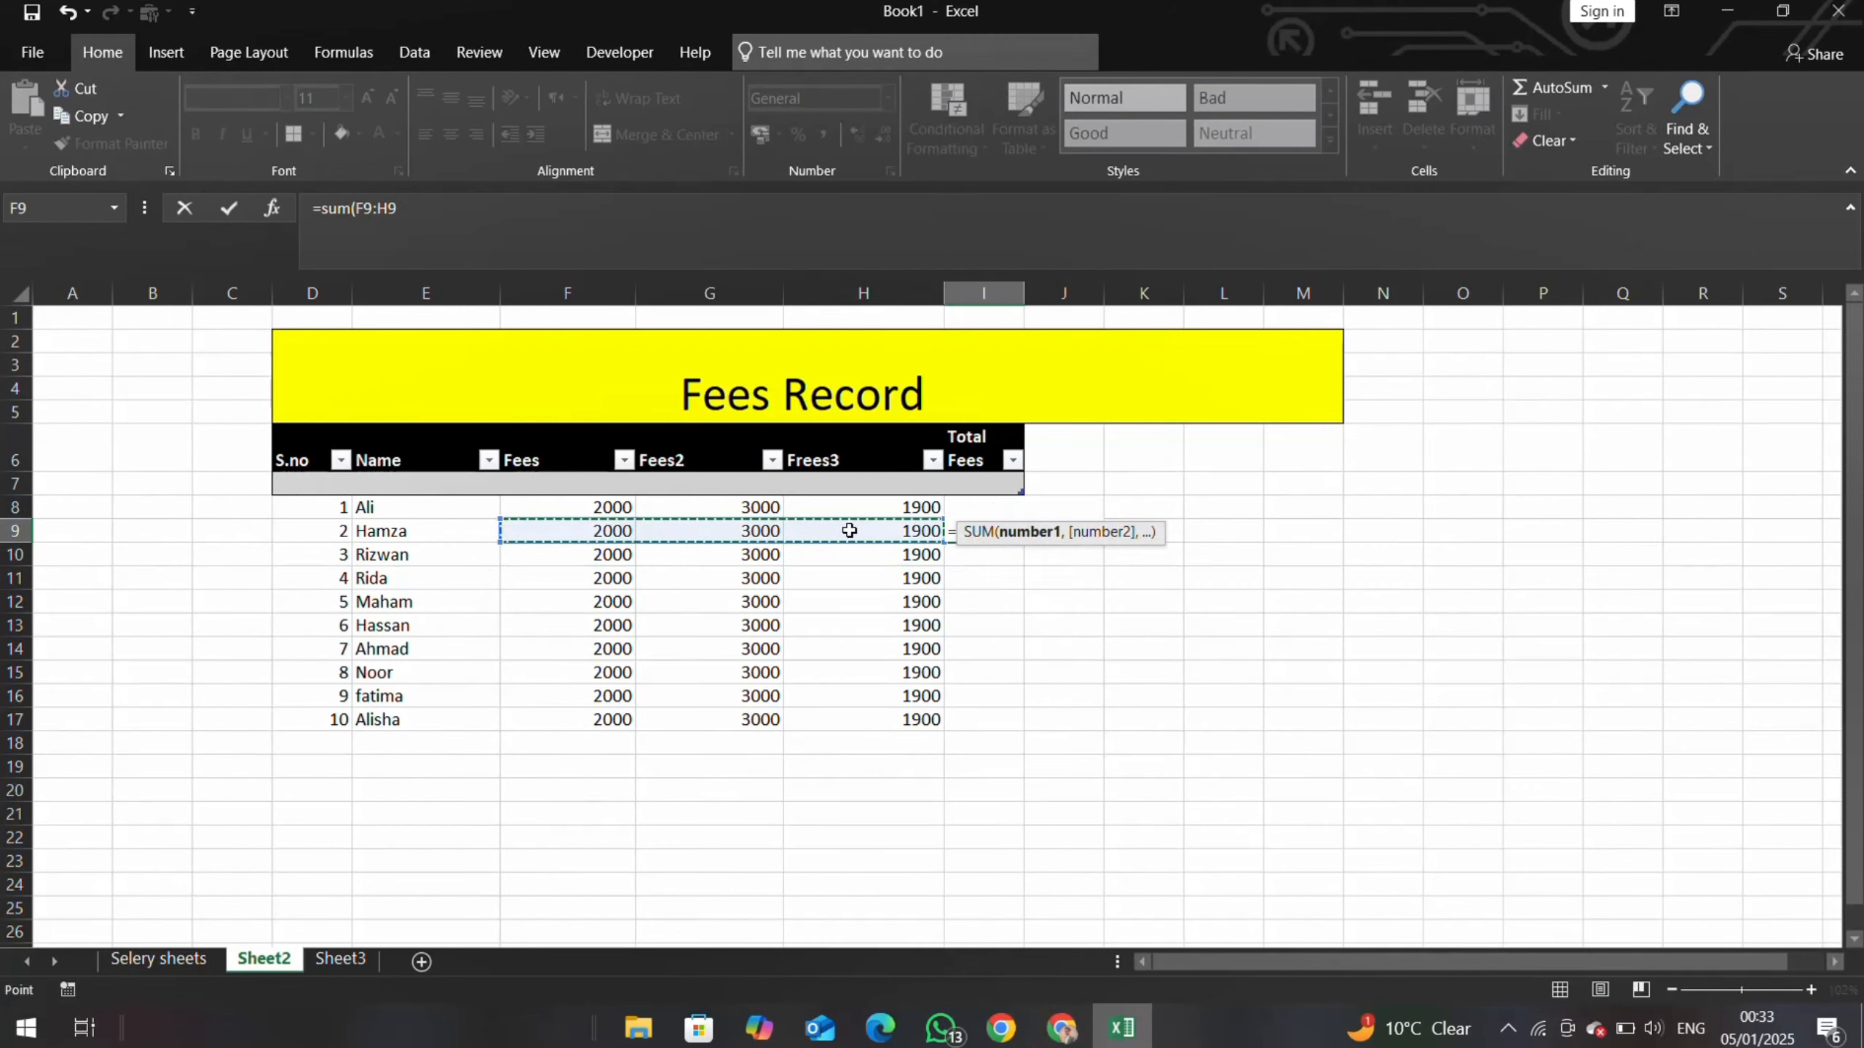
type(")")
key("Return")
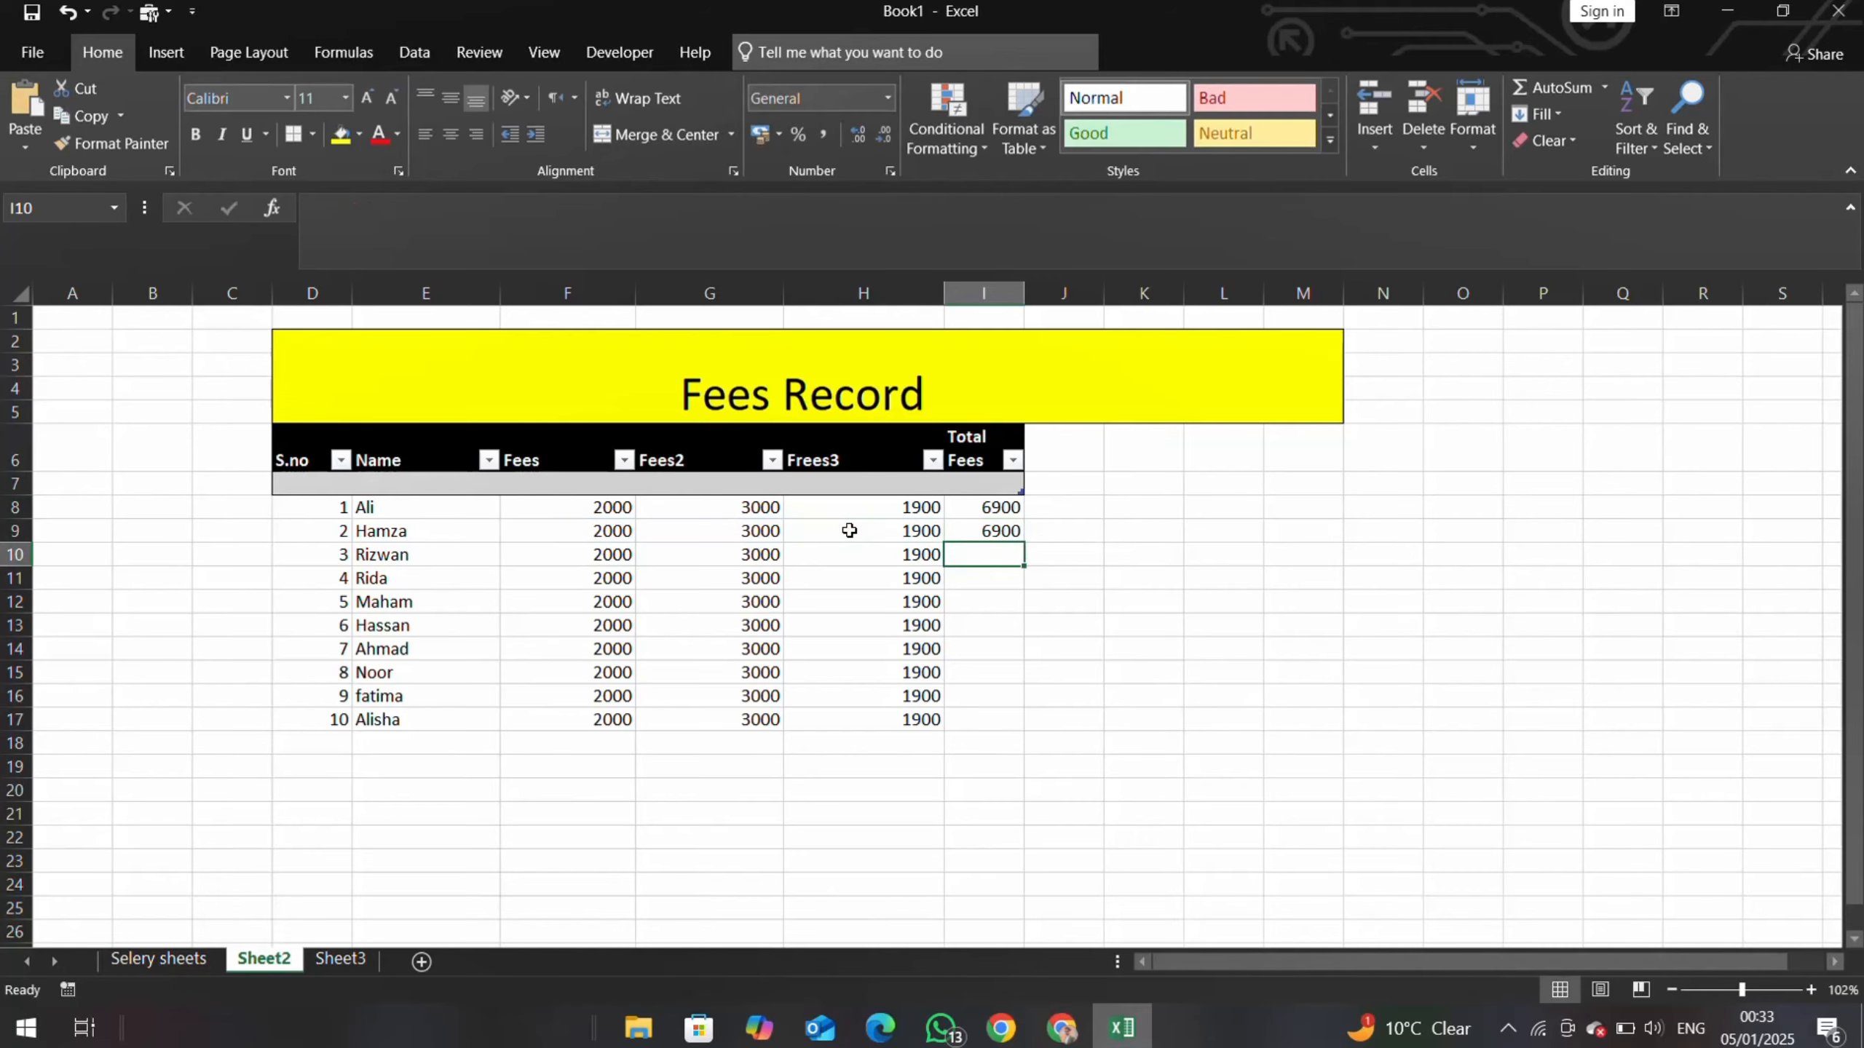
- Fill the Total Fees formula from cell I9 down to I17
left_click(1026, 536)
double_click(1025, 540)
left_click(990, 530)
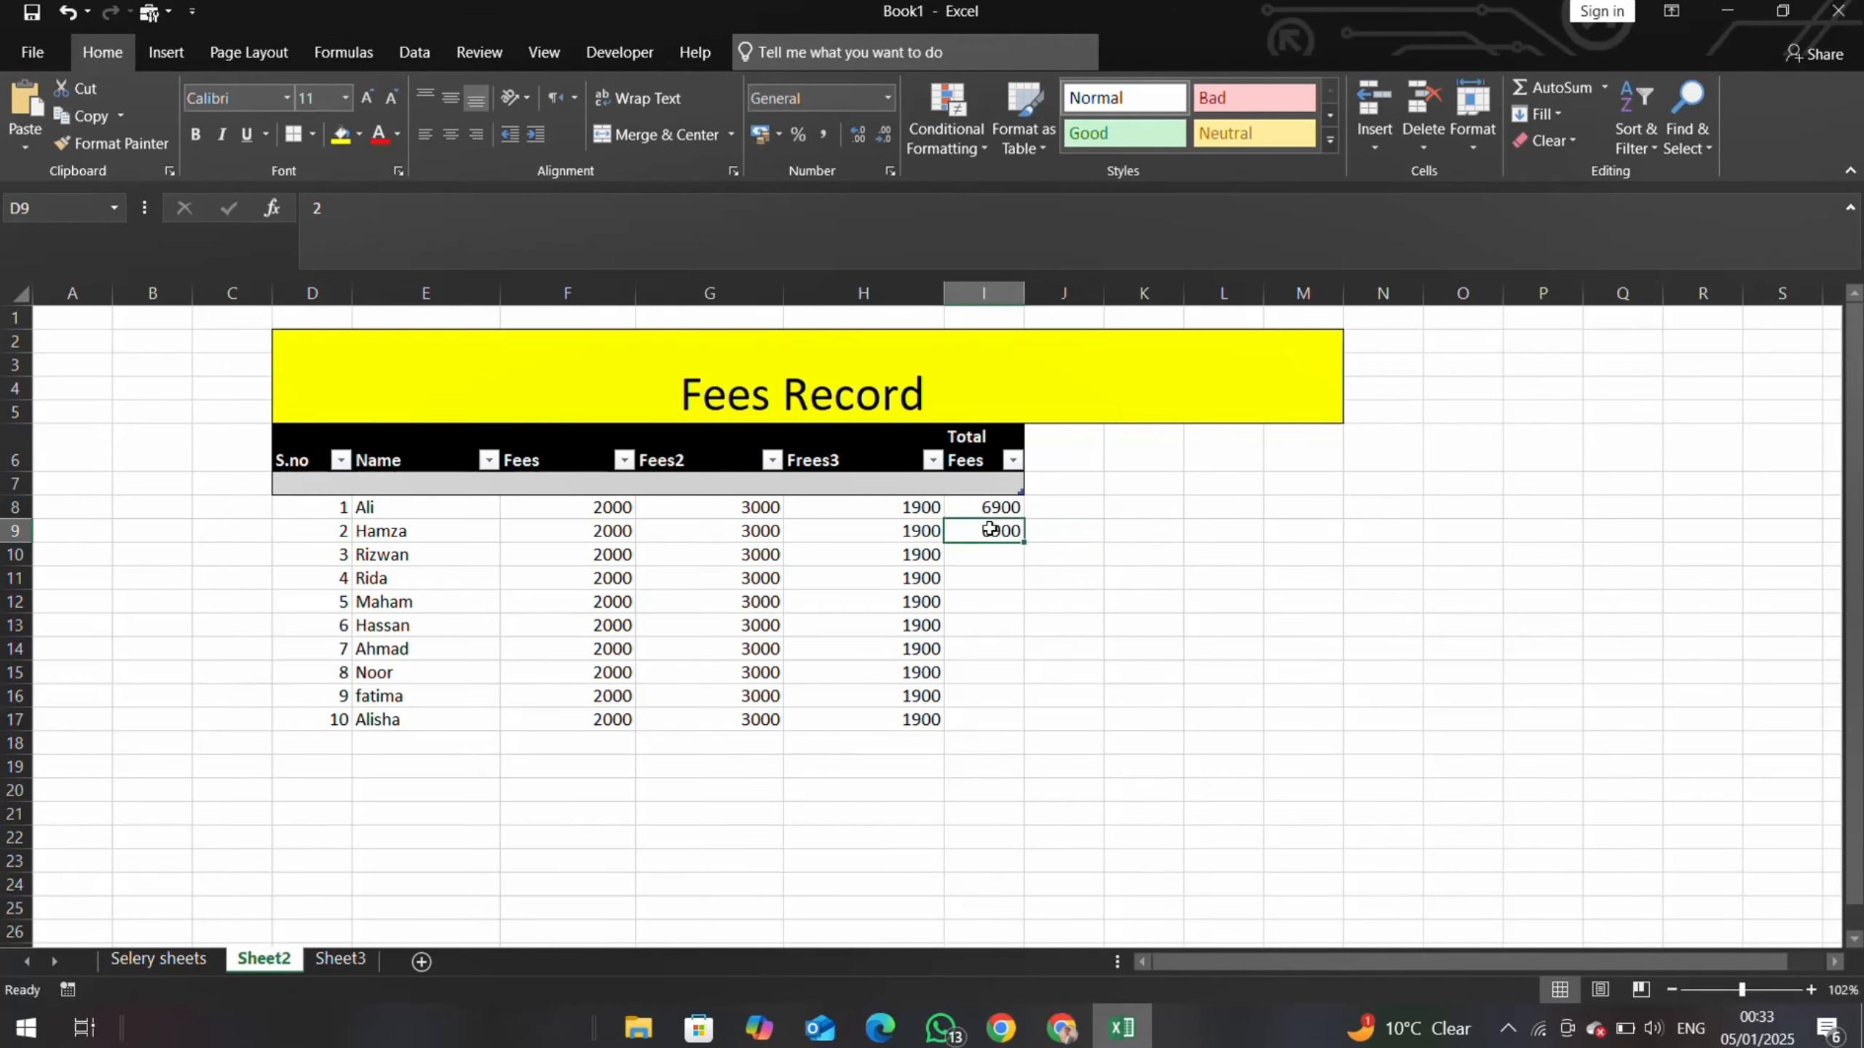
left_click_drag(1025, 542, 1027, 728)
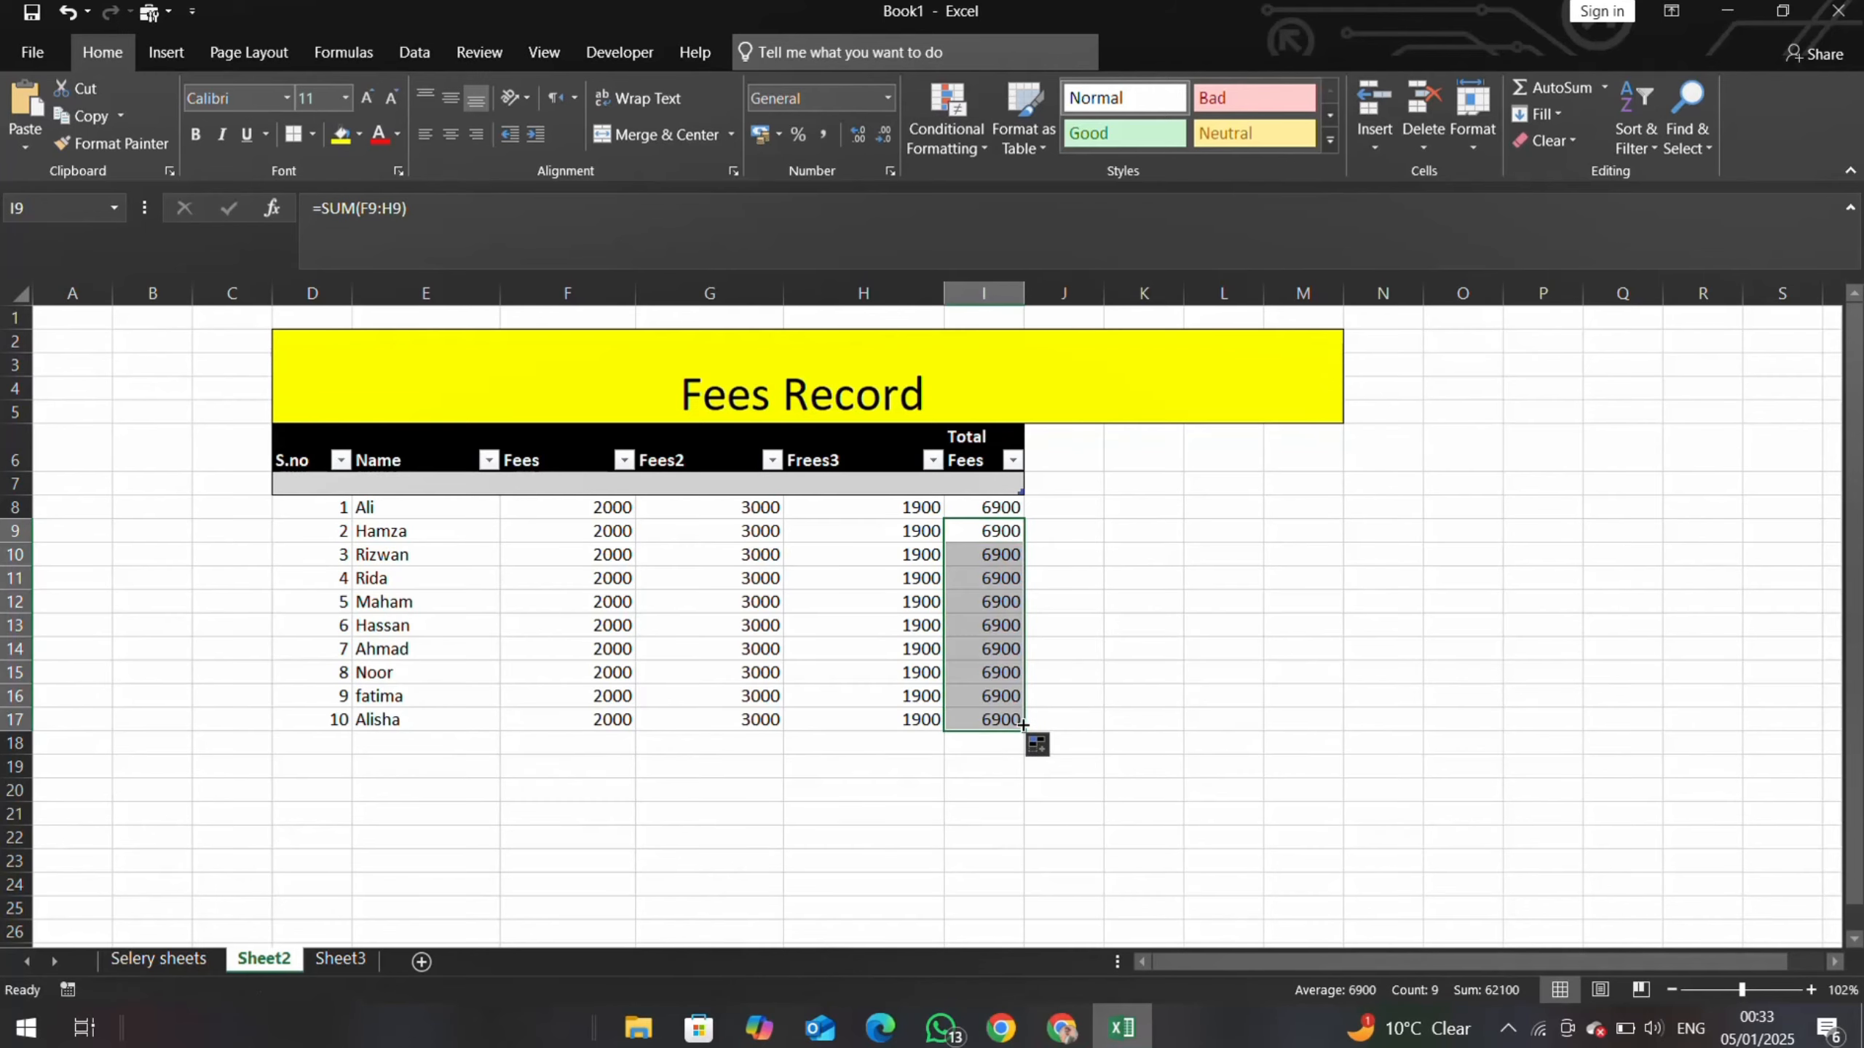
left_click(1119, 621)
- Change the third person's Fees2 amount in cell G10 to 1900
double_click(714, 558)
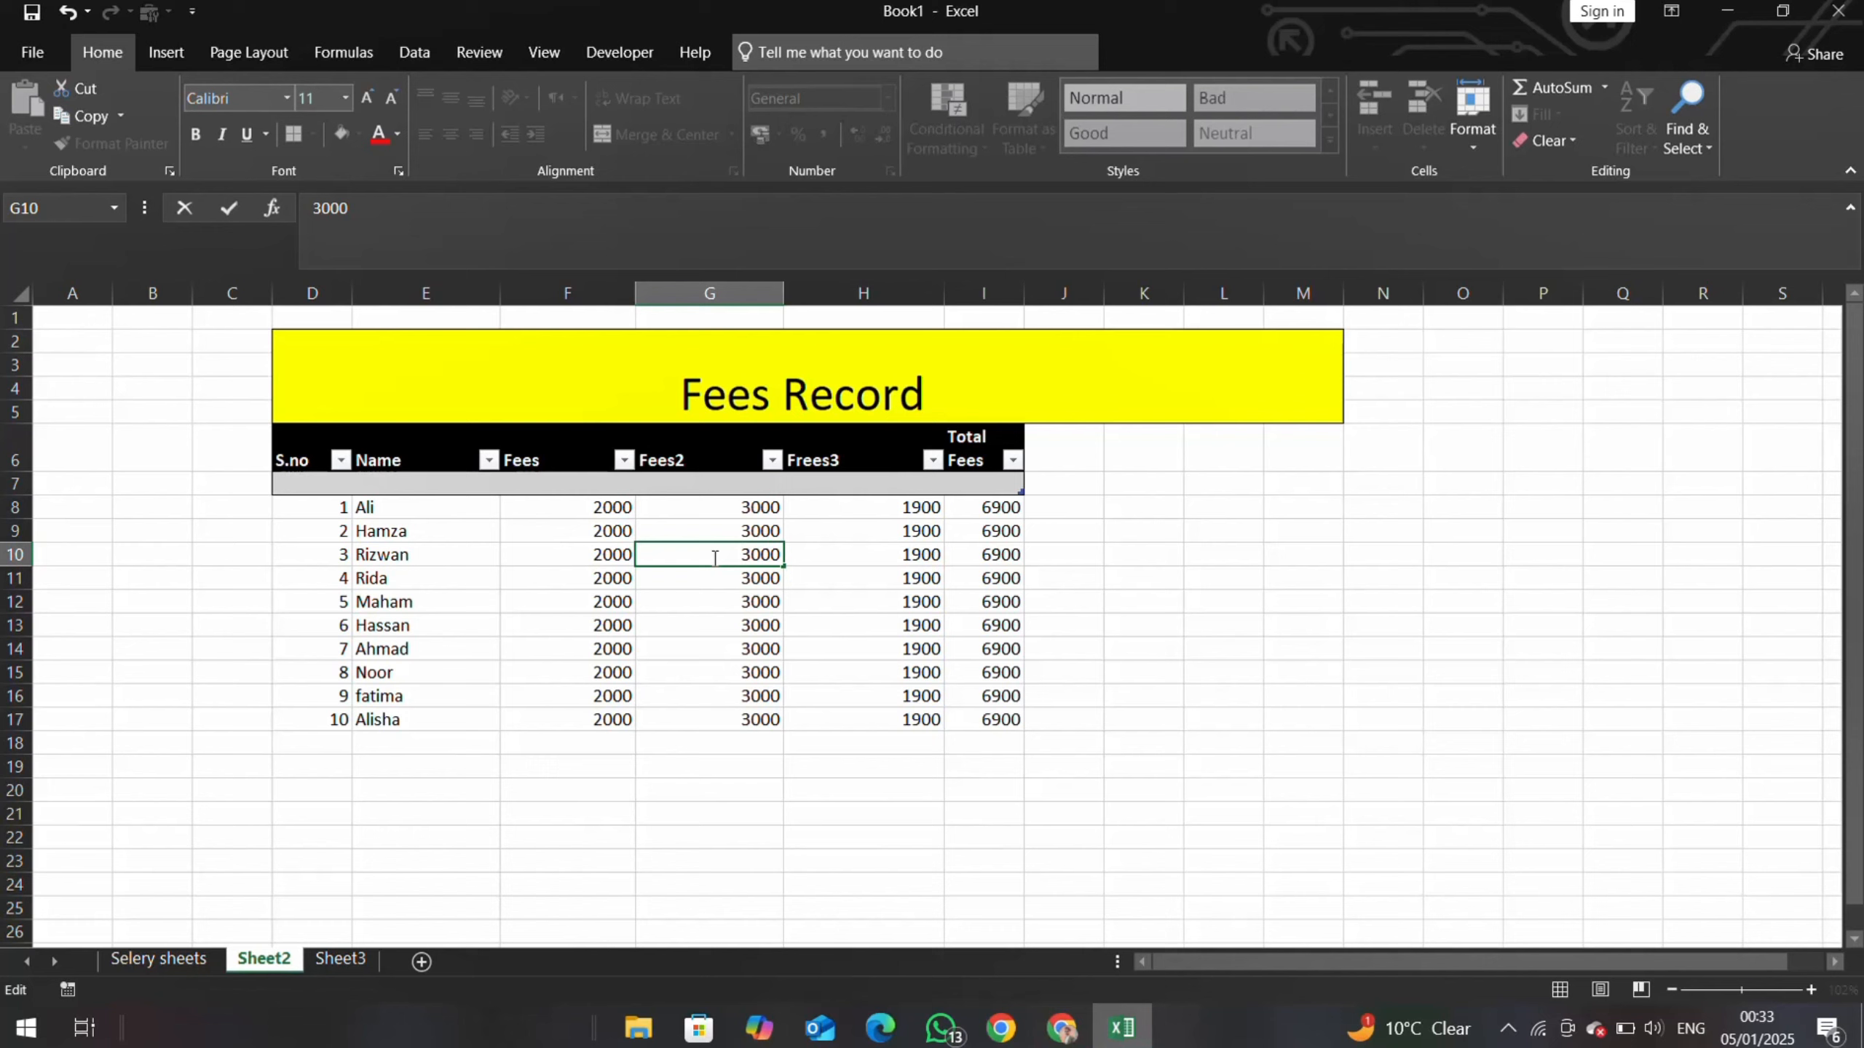
key("End")
key("BackSpace")
key("BackSpace")
key("BackSpace")
key("BackSpace")
type("1900")
key("Return")
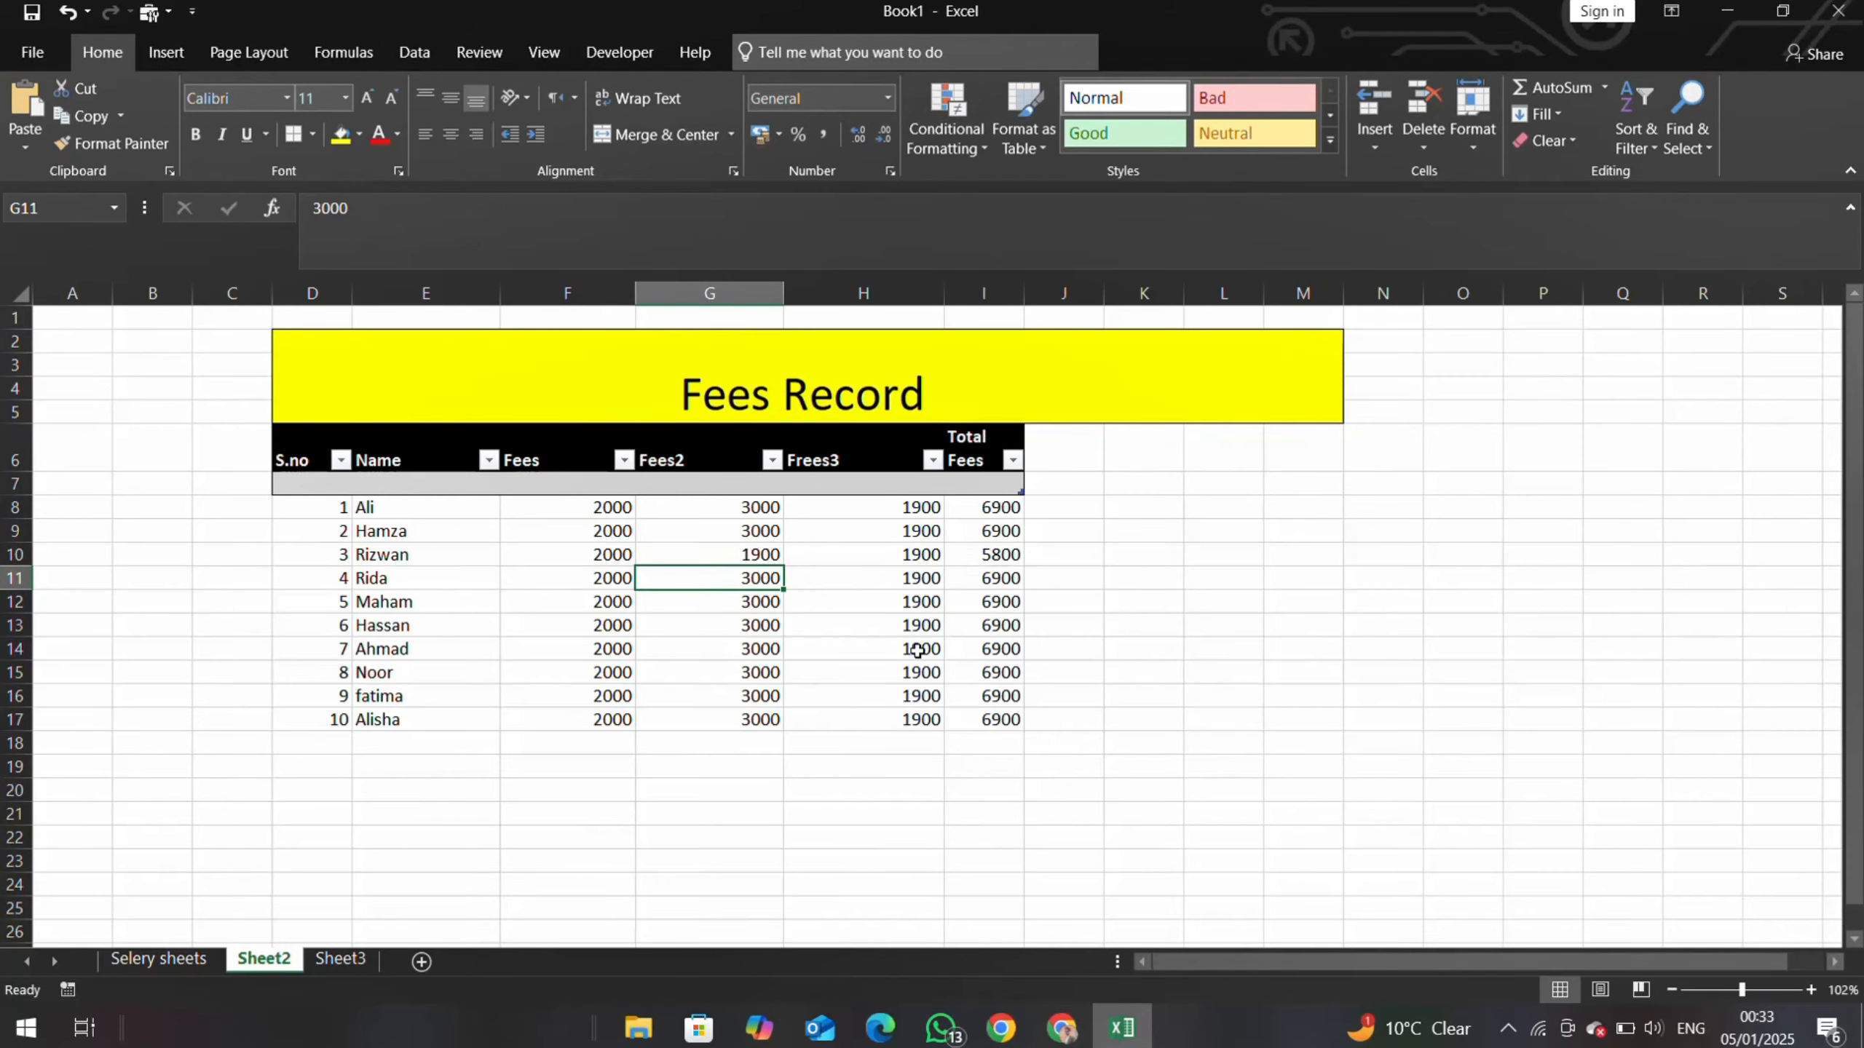
left_click(923, 774)
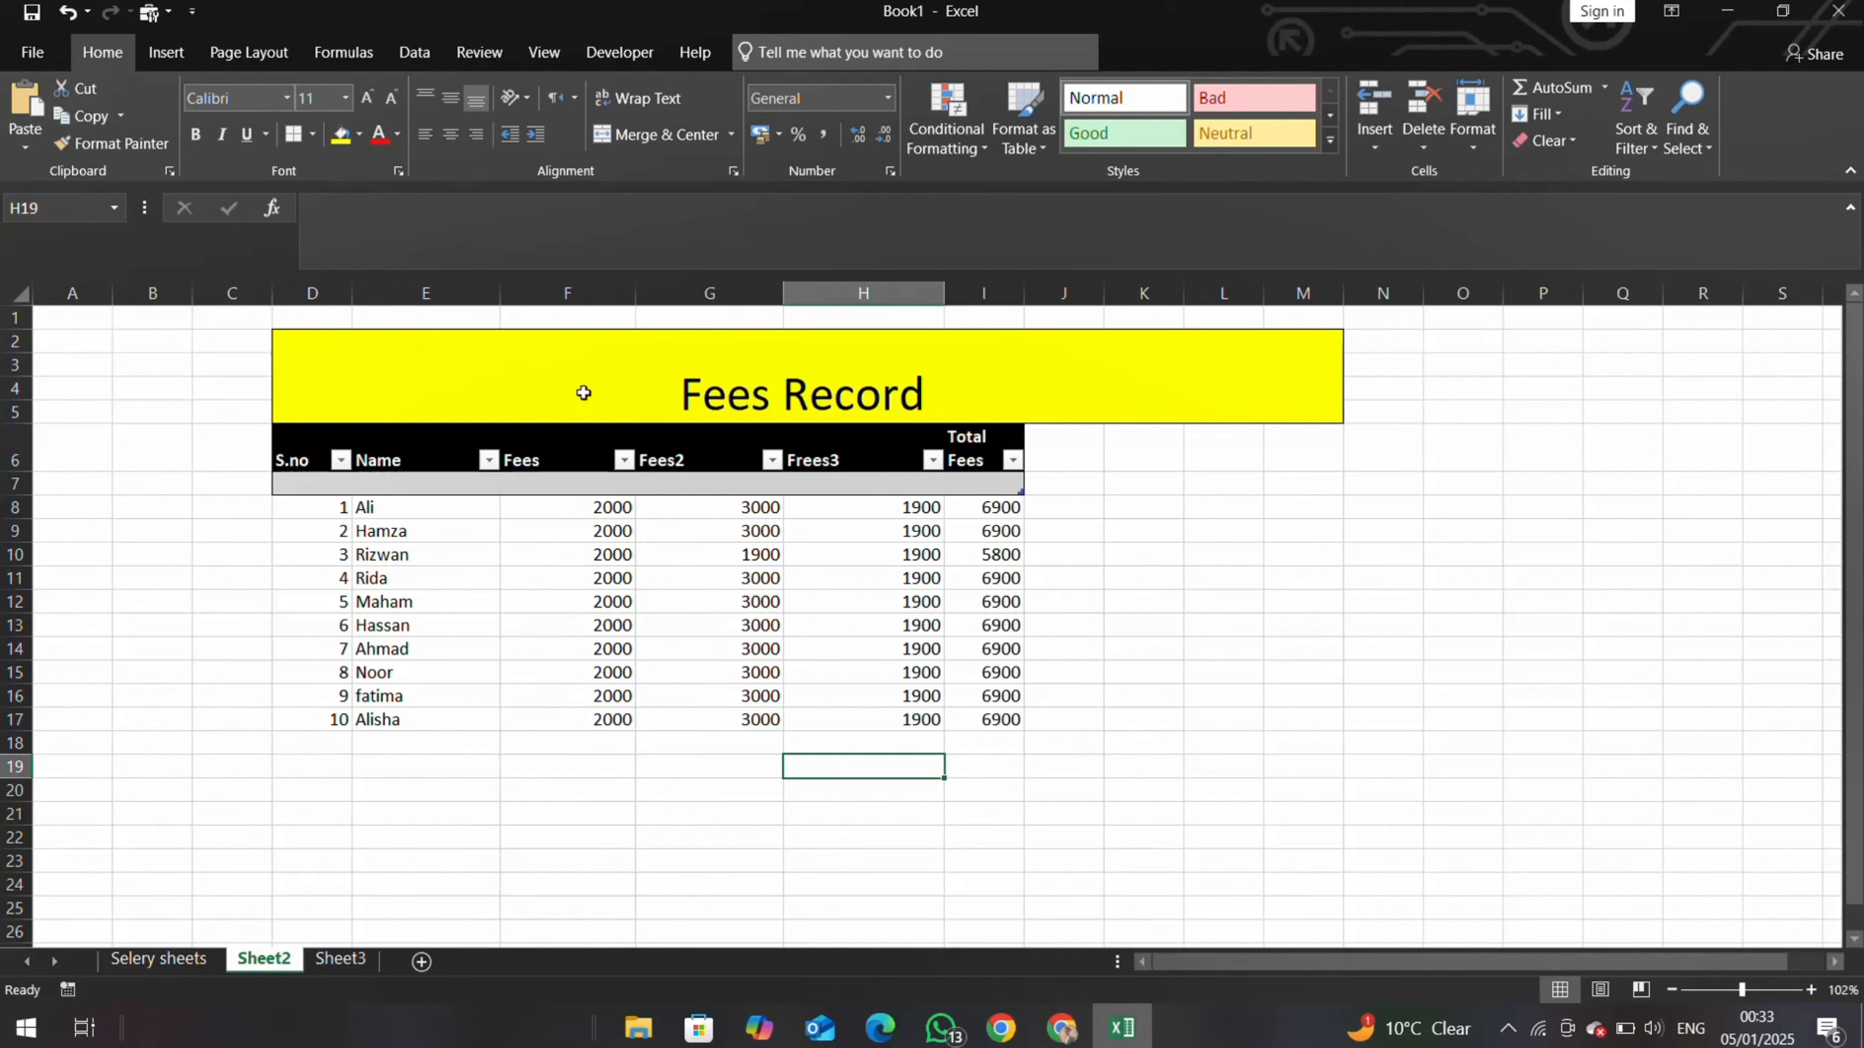
- Insert a new column F between the Name and Fees columns
right_click(550, 291)
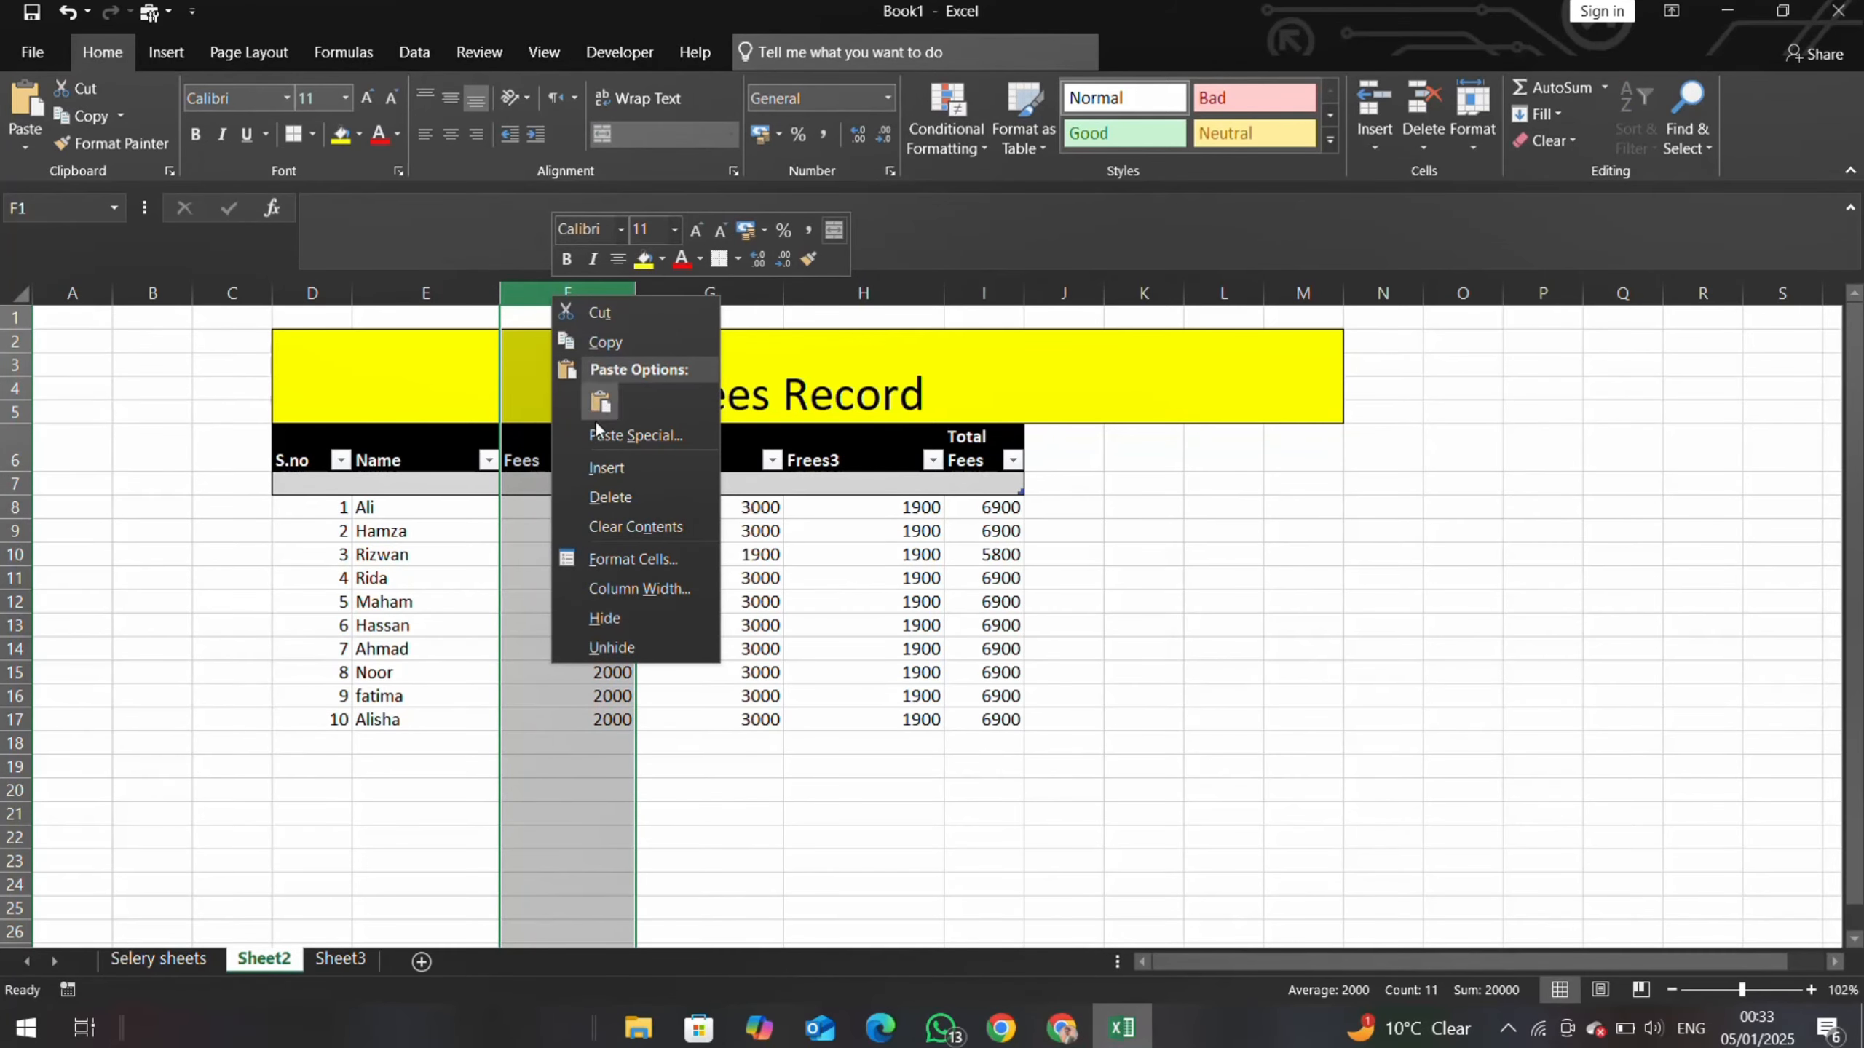
left_click(597, 469)
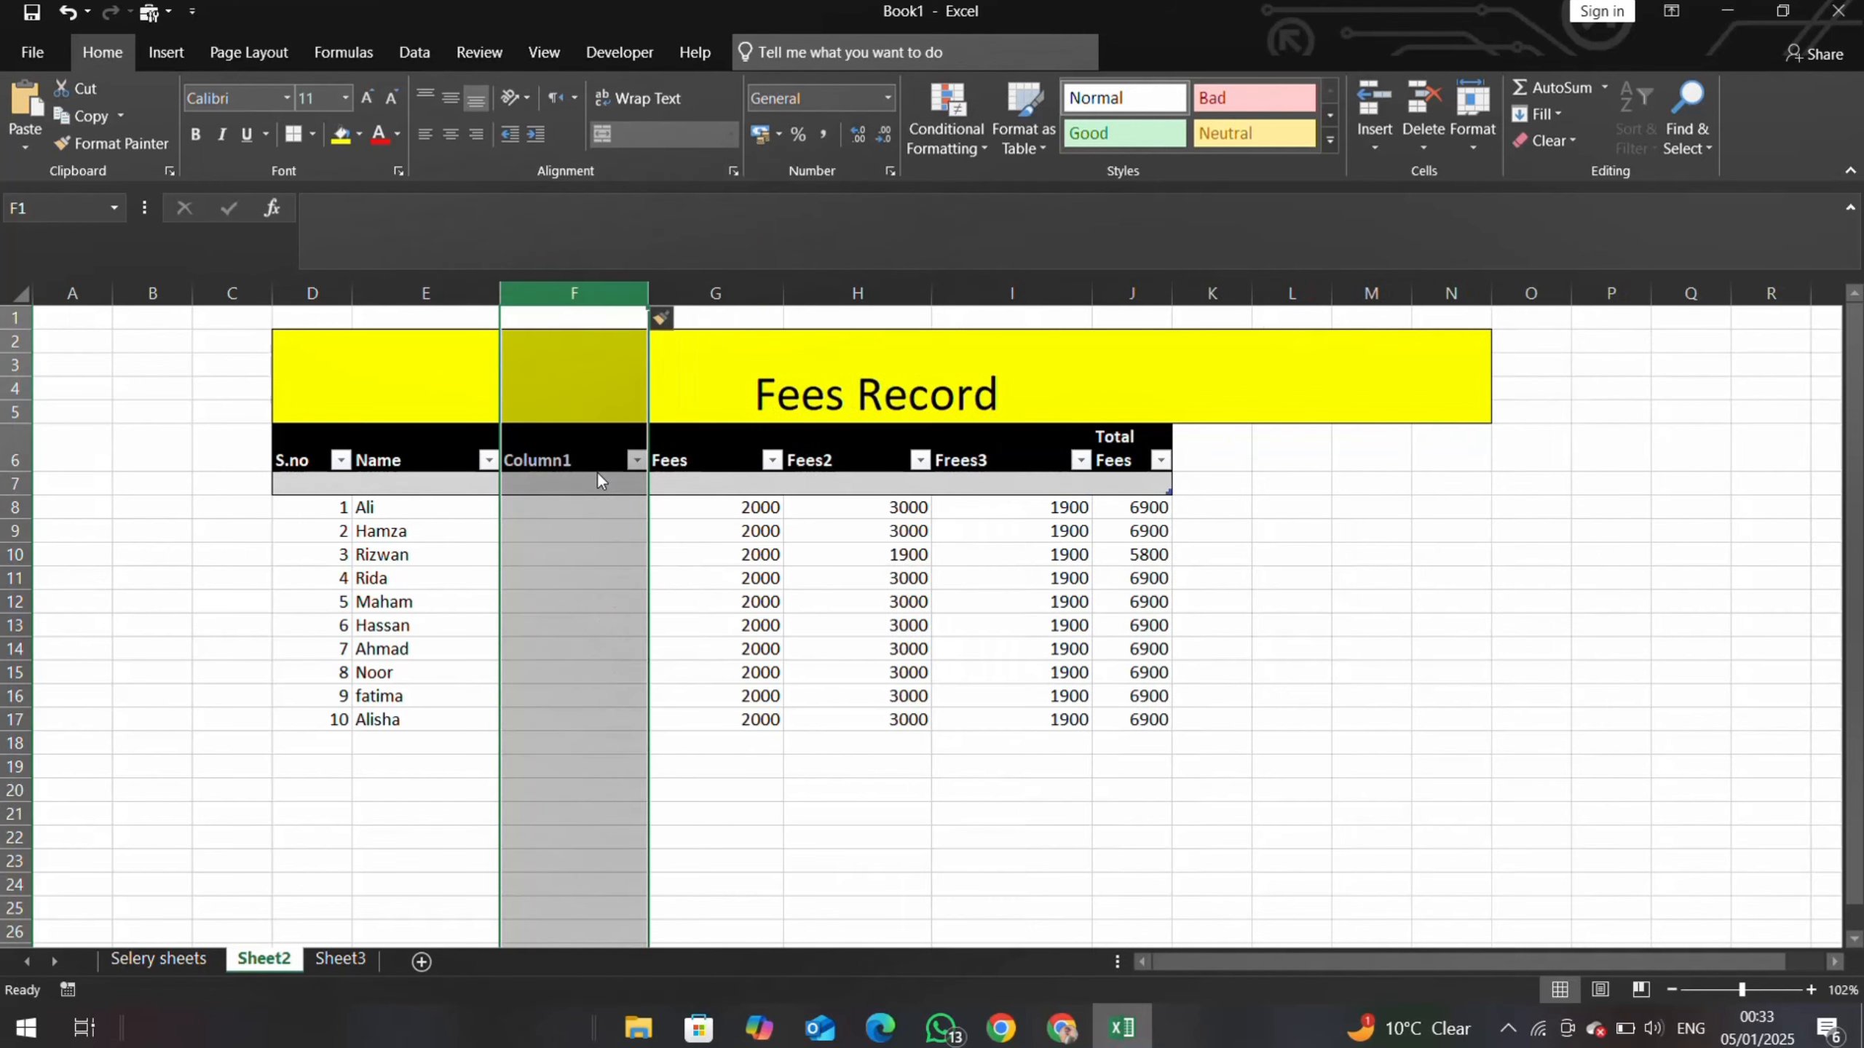
left_click(613, 608)
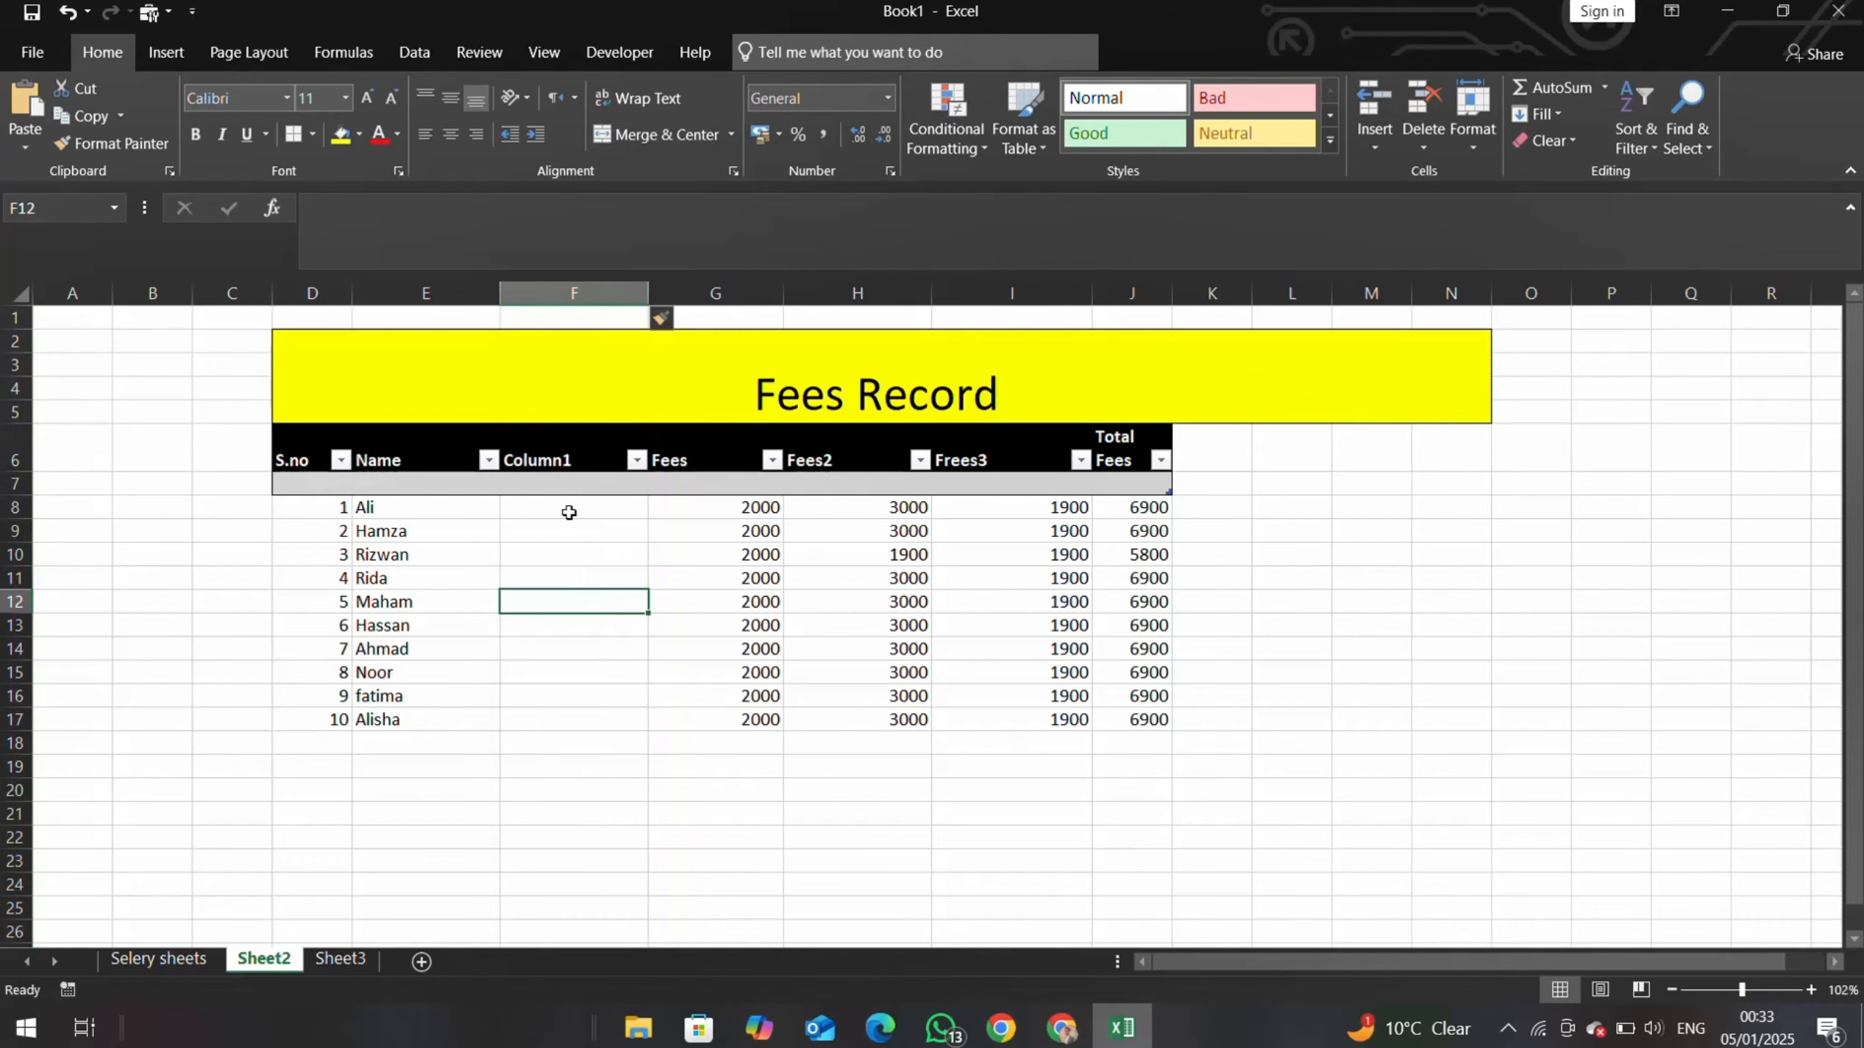
- Rename the inserted column's header in cell F6 to "Classs"
double_click(562, 459)
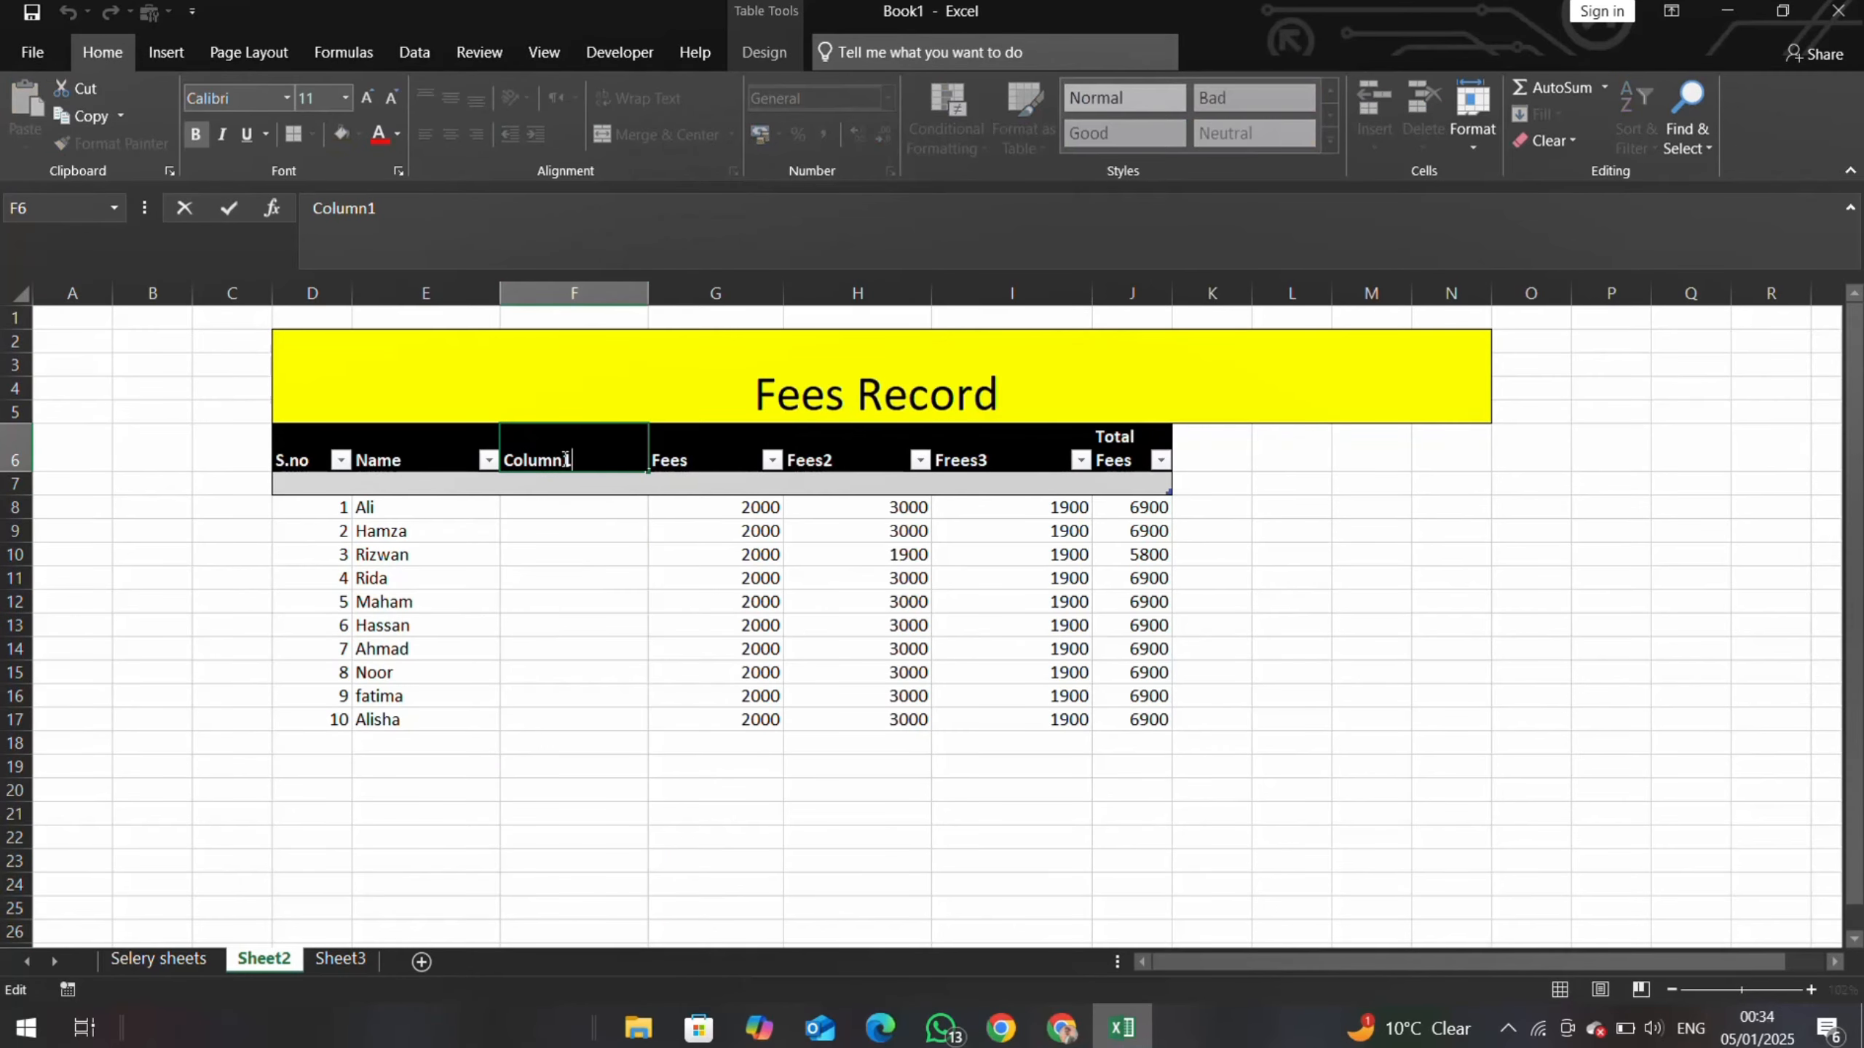
key("BackSpace")
key("BackSpace")
key("BackSpace")
key("BackSpace")
key("BackSpace")
key("BackSpace")
key("BackSpace")
type("Classs")
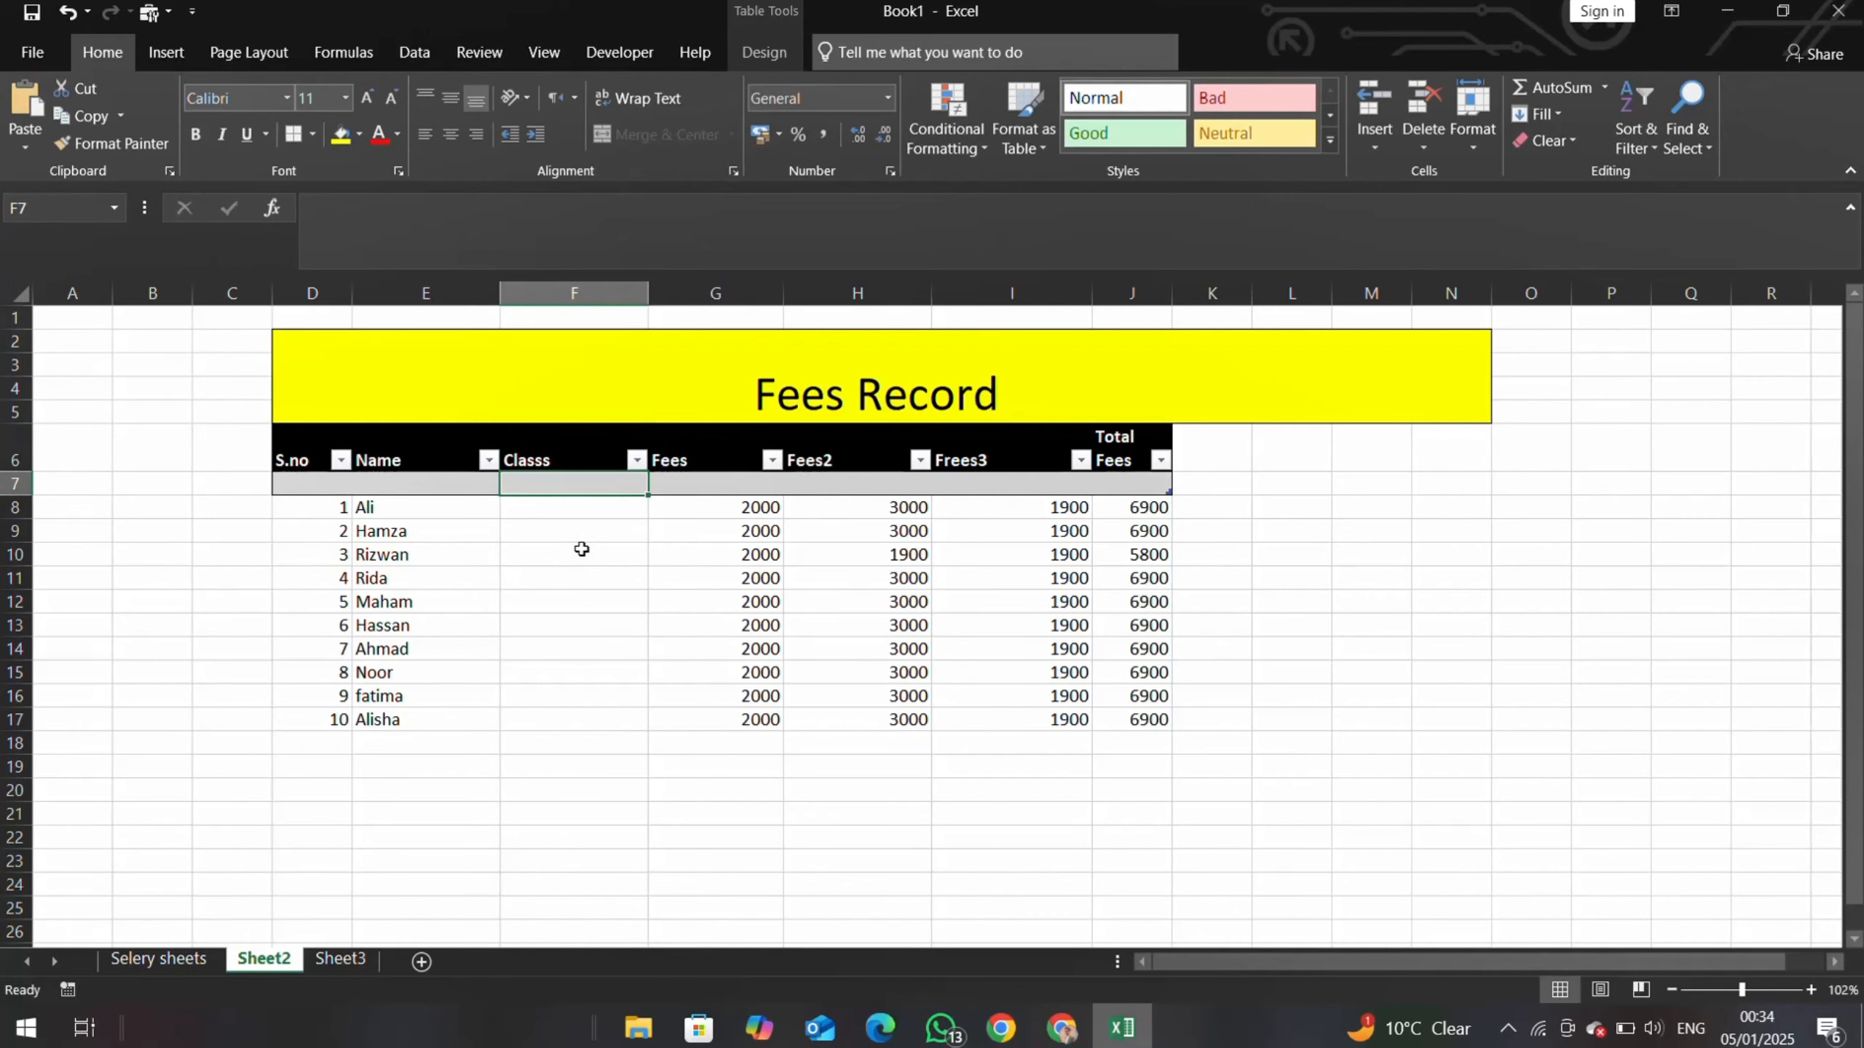
- Enter "Ics" as the first person's class in cell F8
left_click(560, 513)
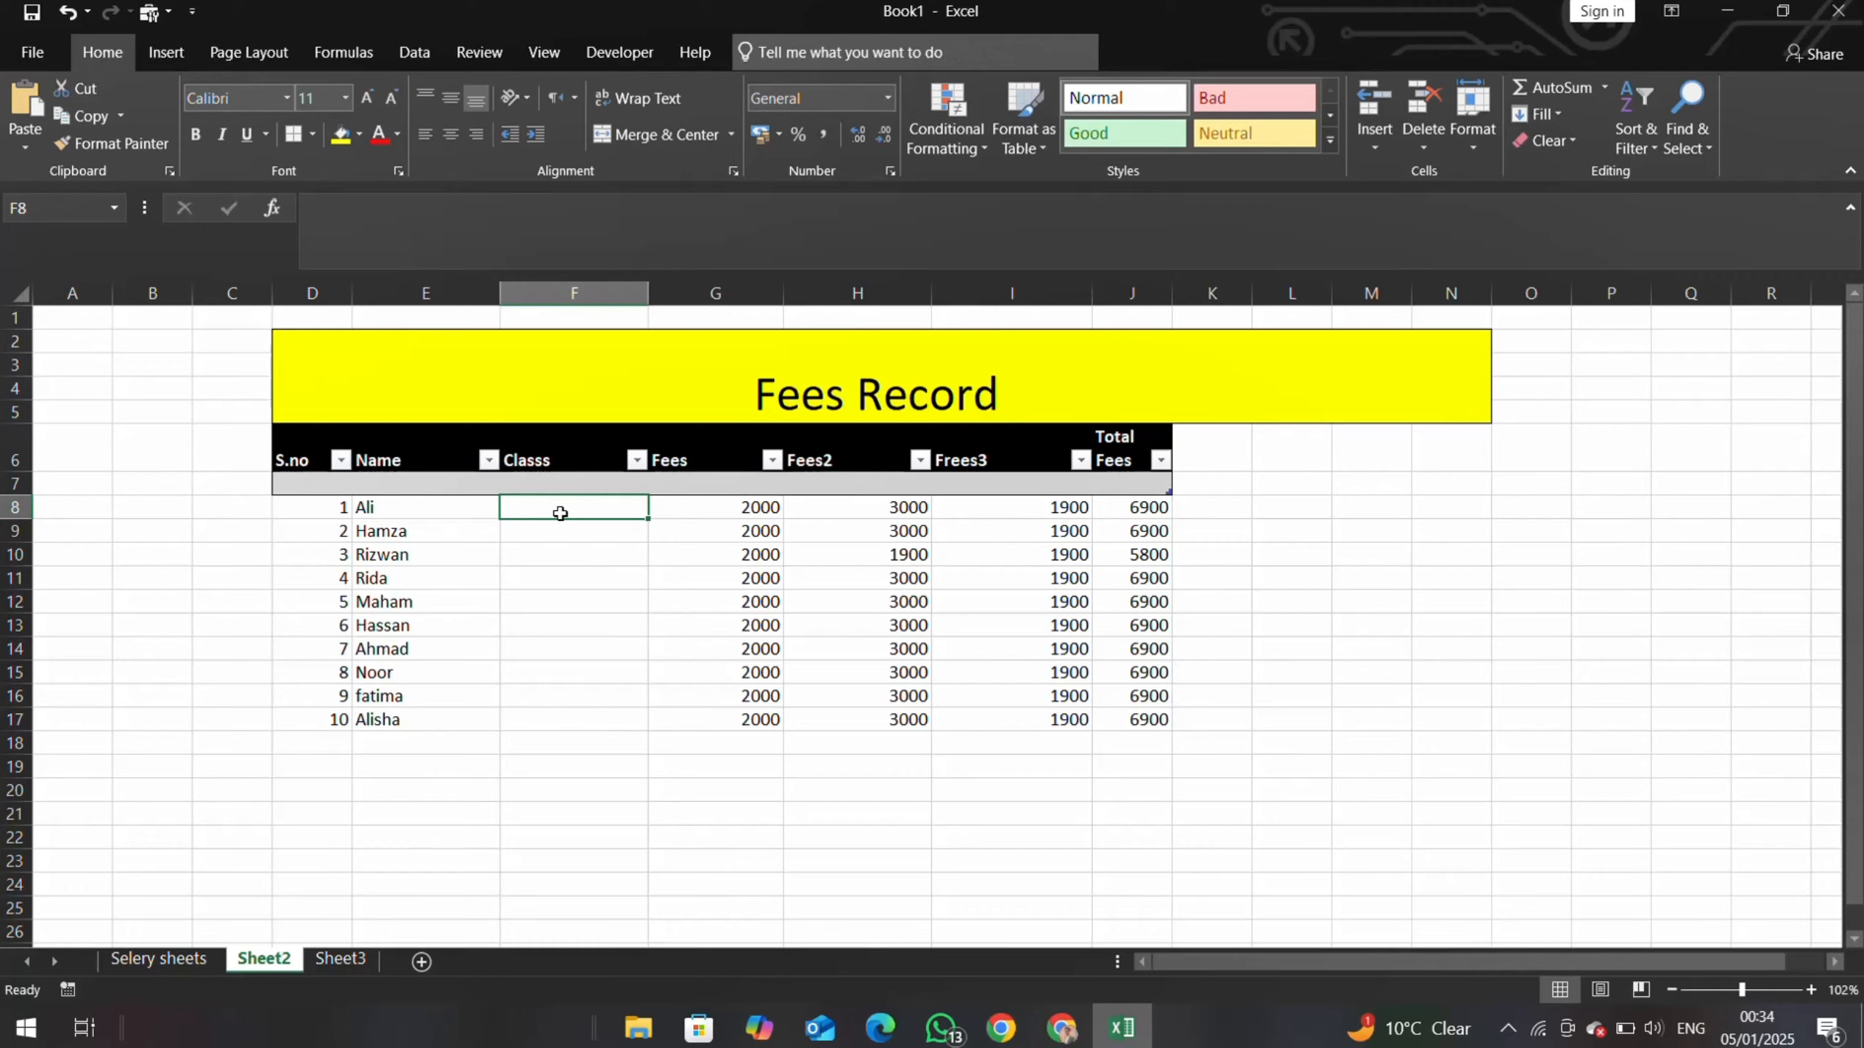
type("Iscs")
key("BackSpace")
key("BackSpace")
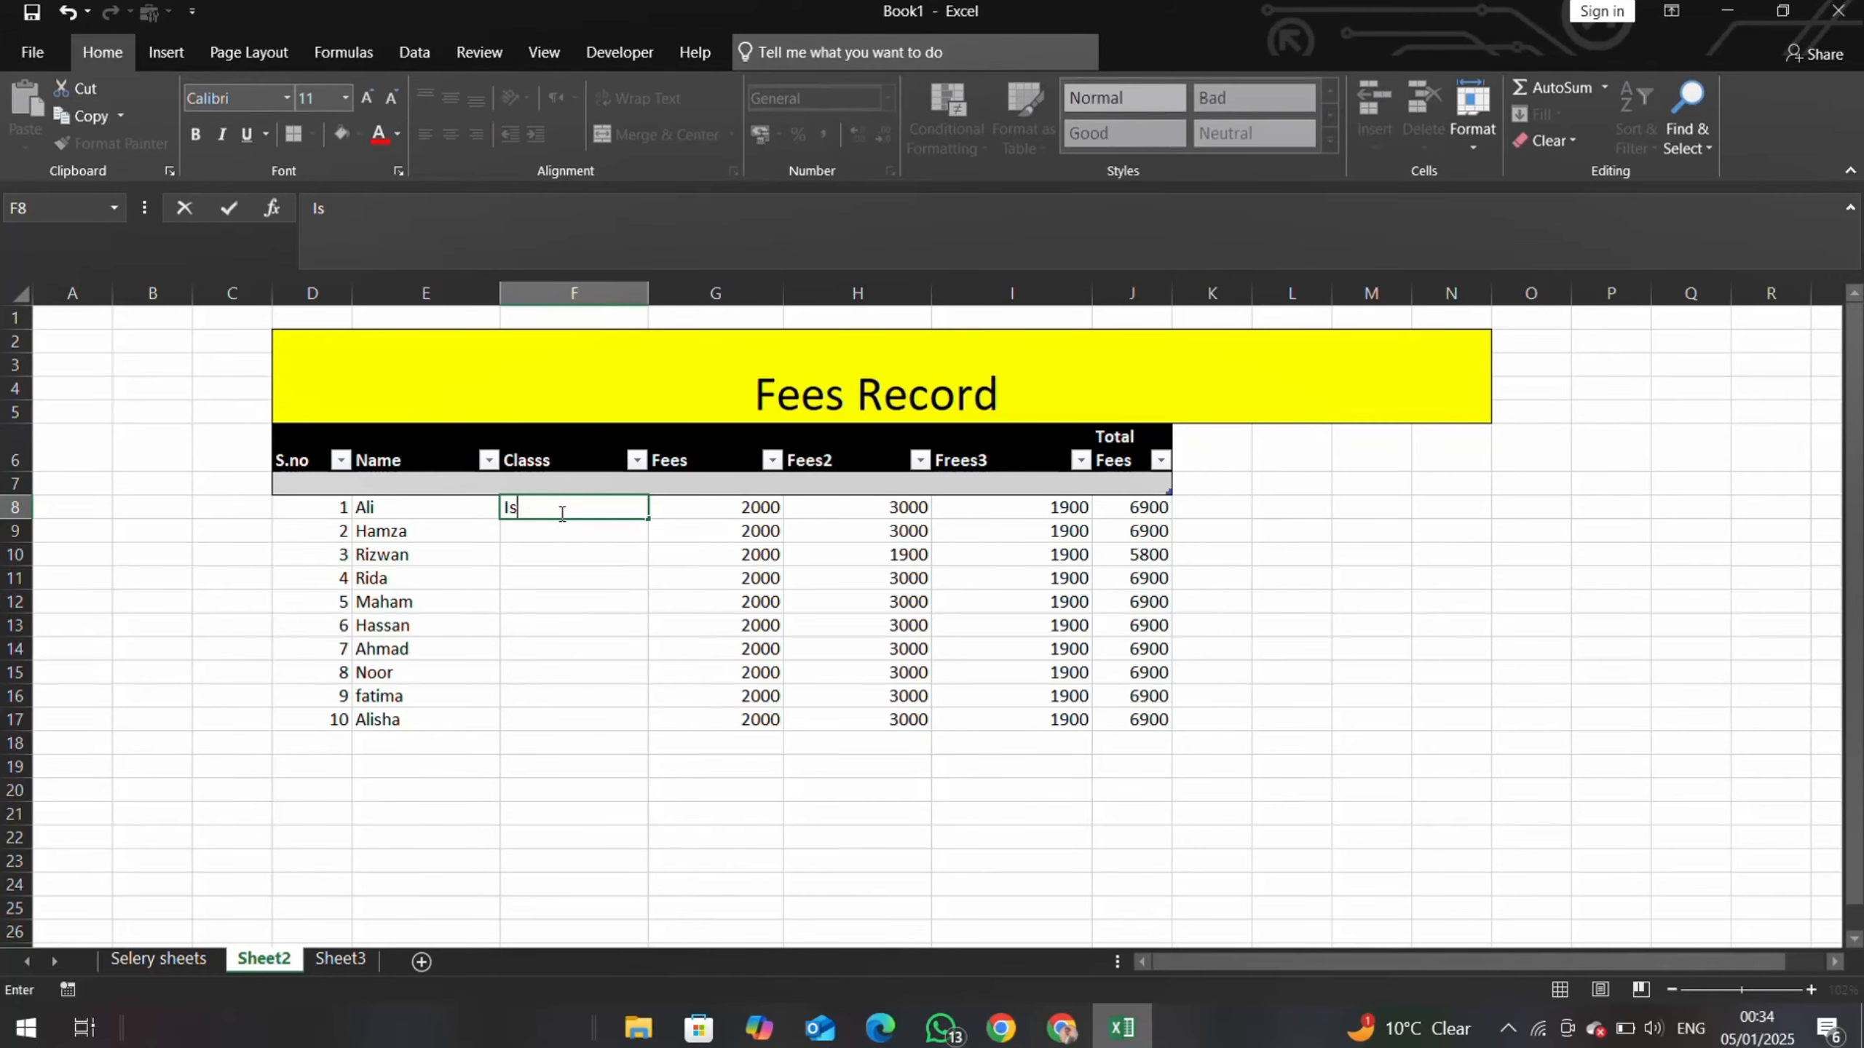
key("BackSpace")
key("BackSpace")
type("Ics")
key("Return")
- Enter the classes I.com, B.com and Fsc in cells F9 to F11
type("I")
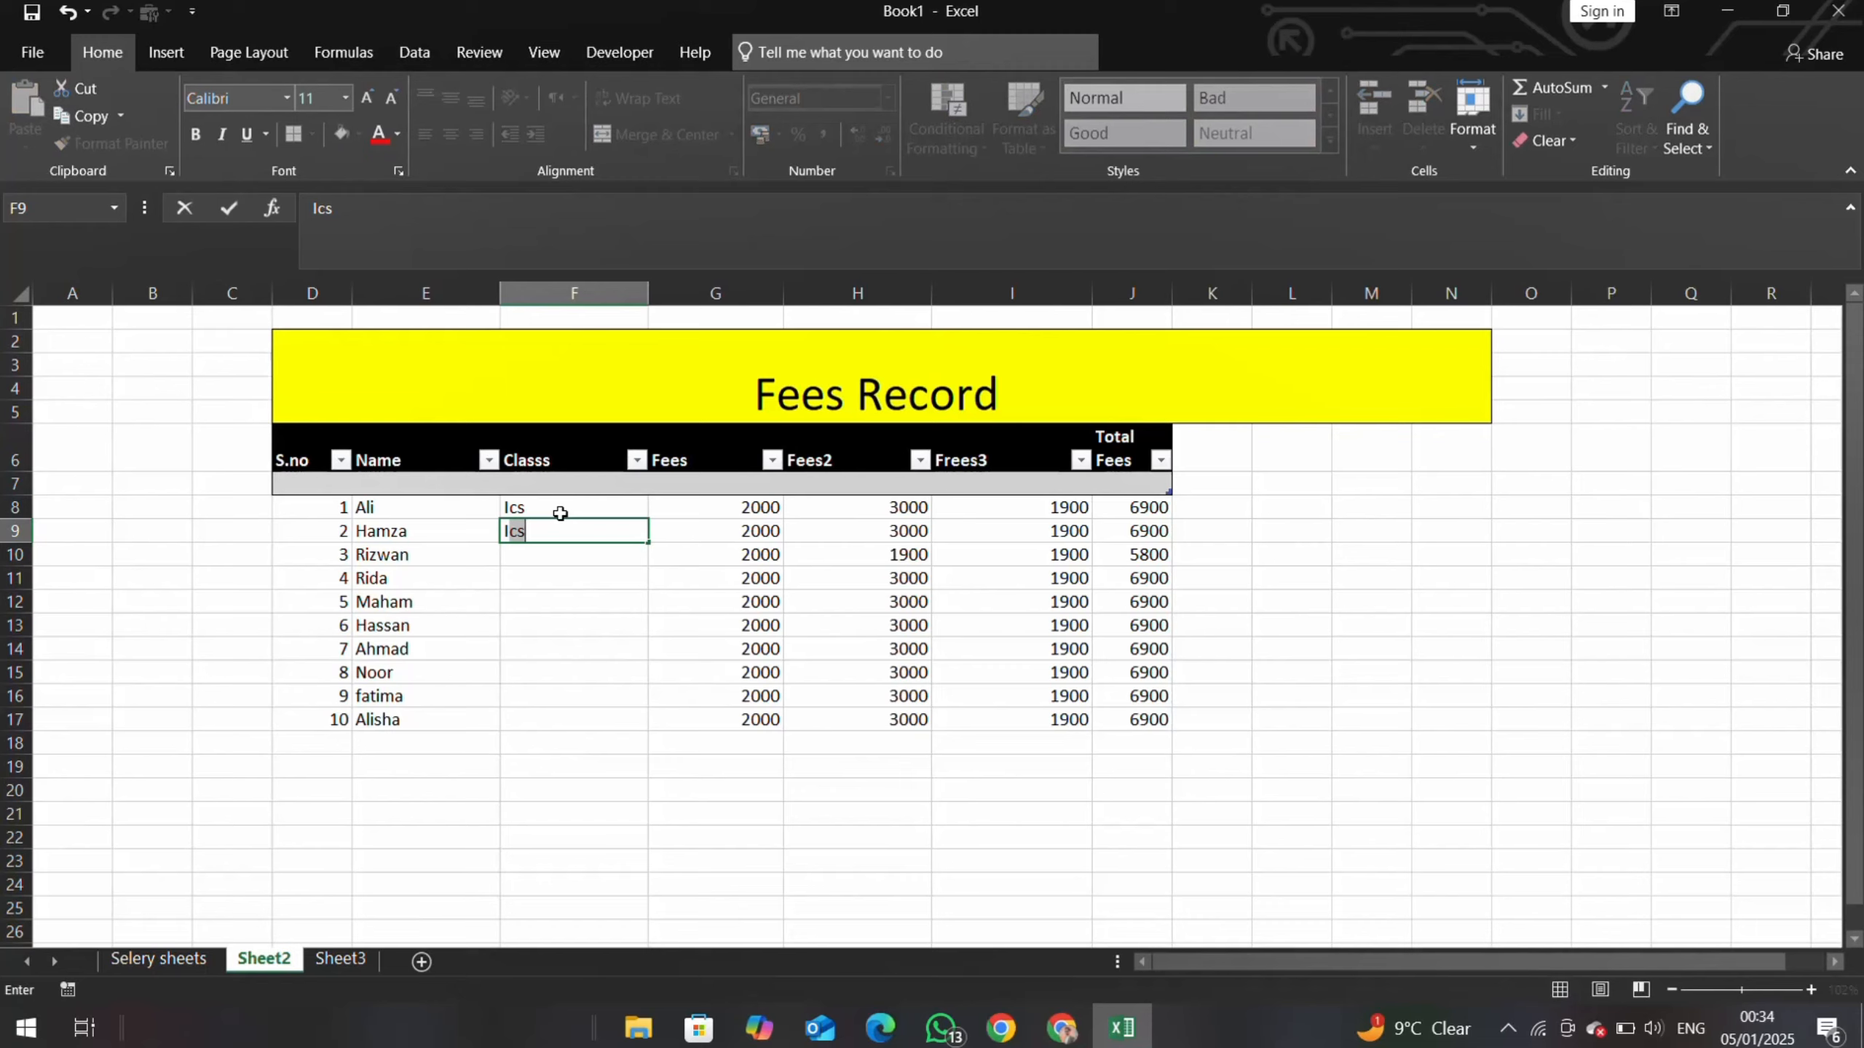
type(".com")
key("Return")
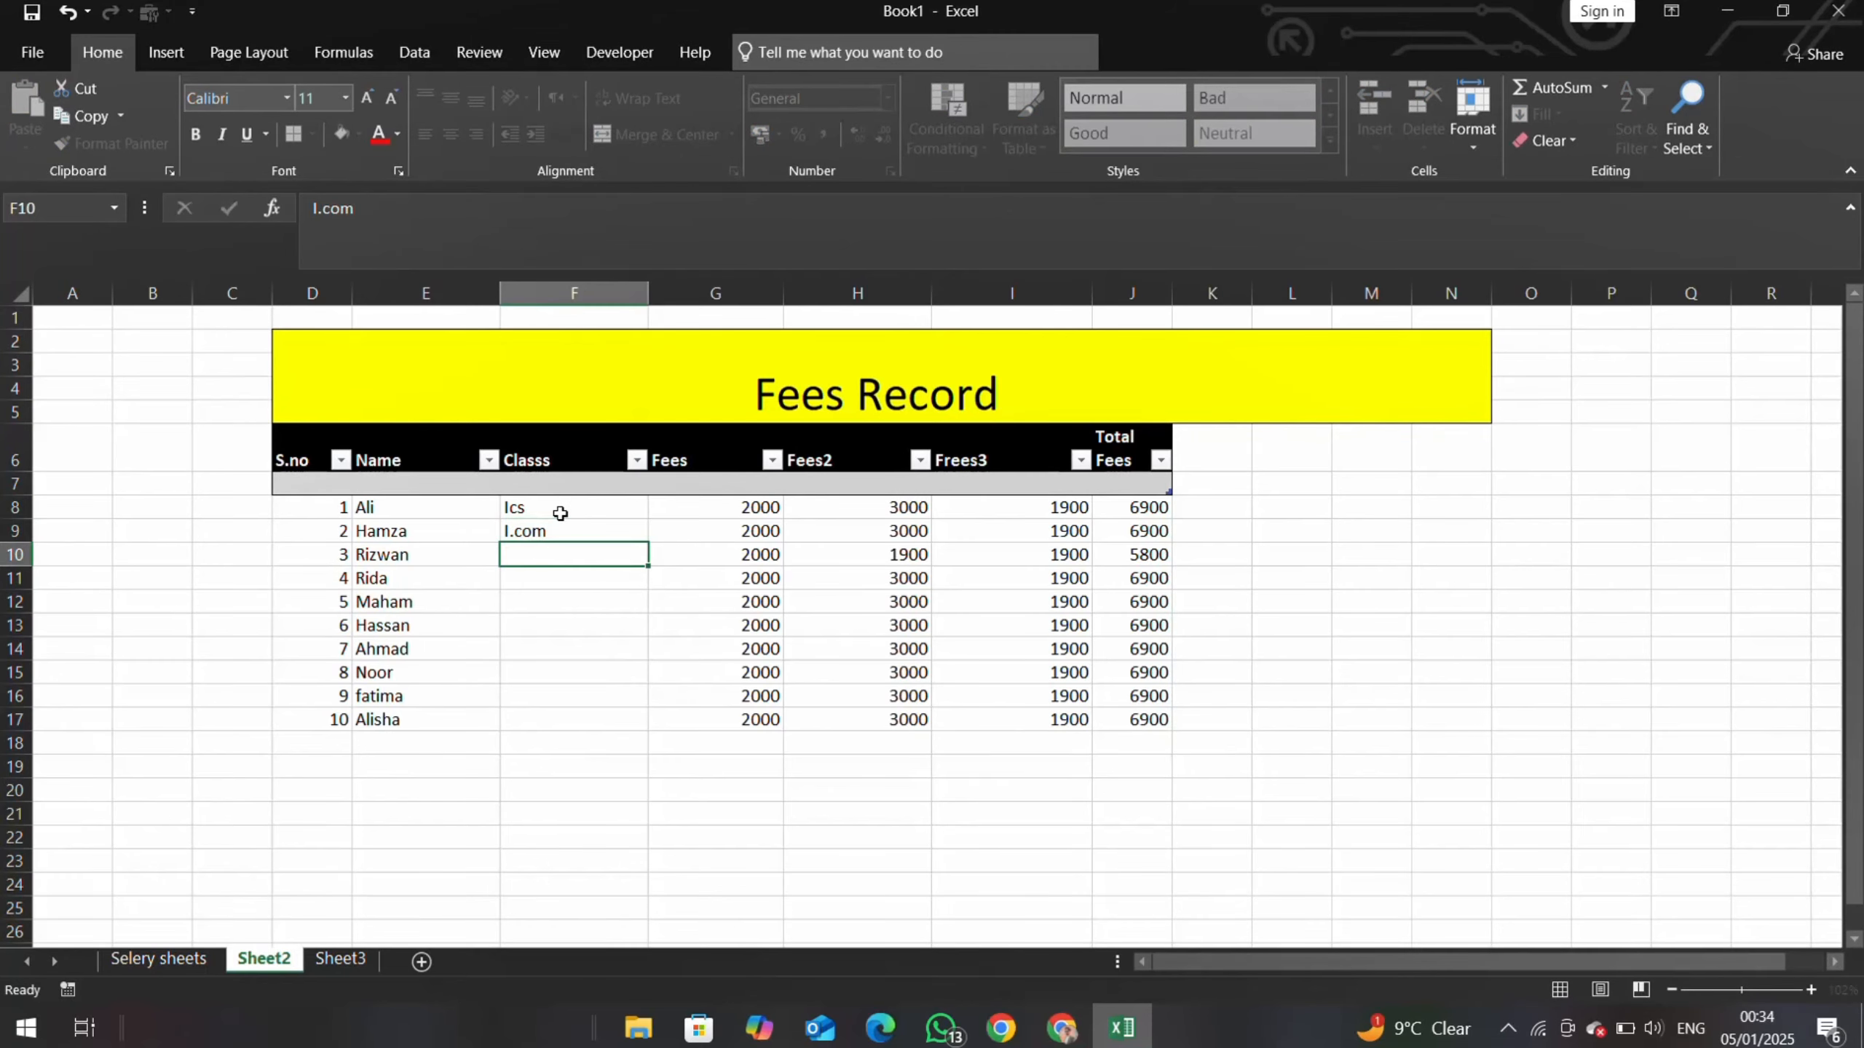
type("B.com")
key("Return")
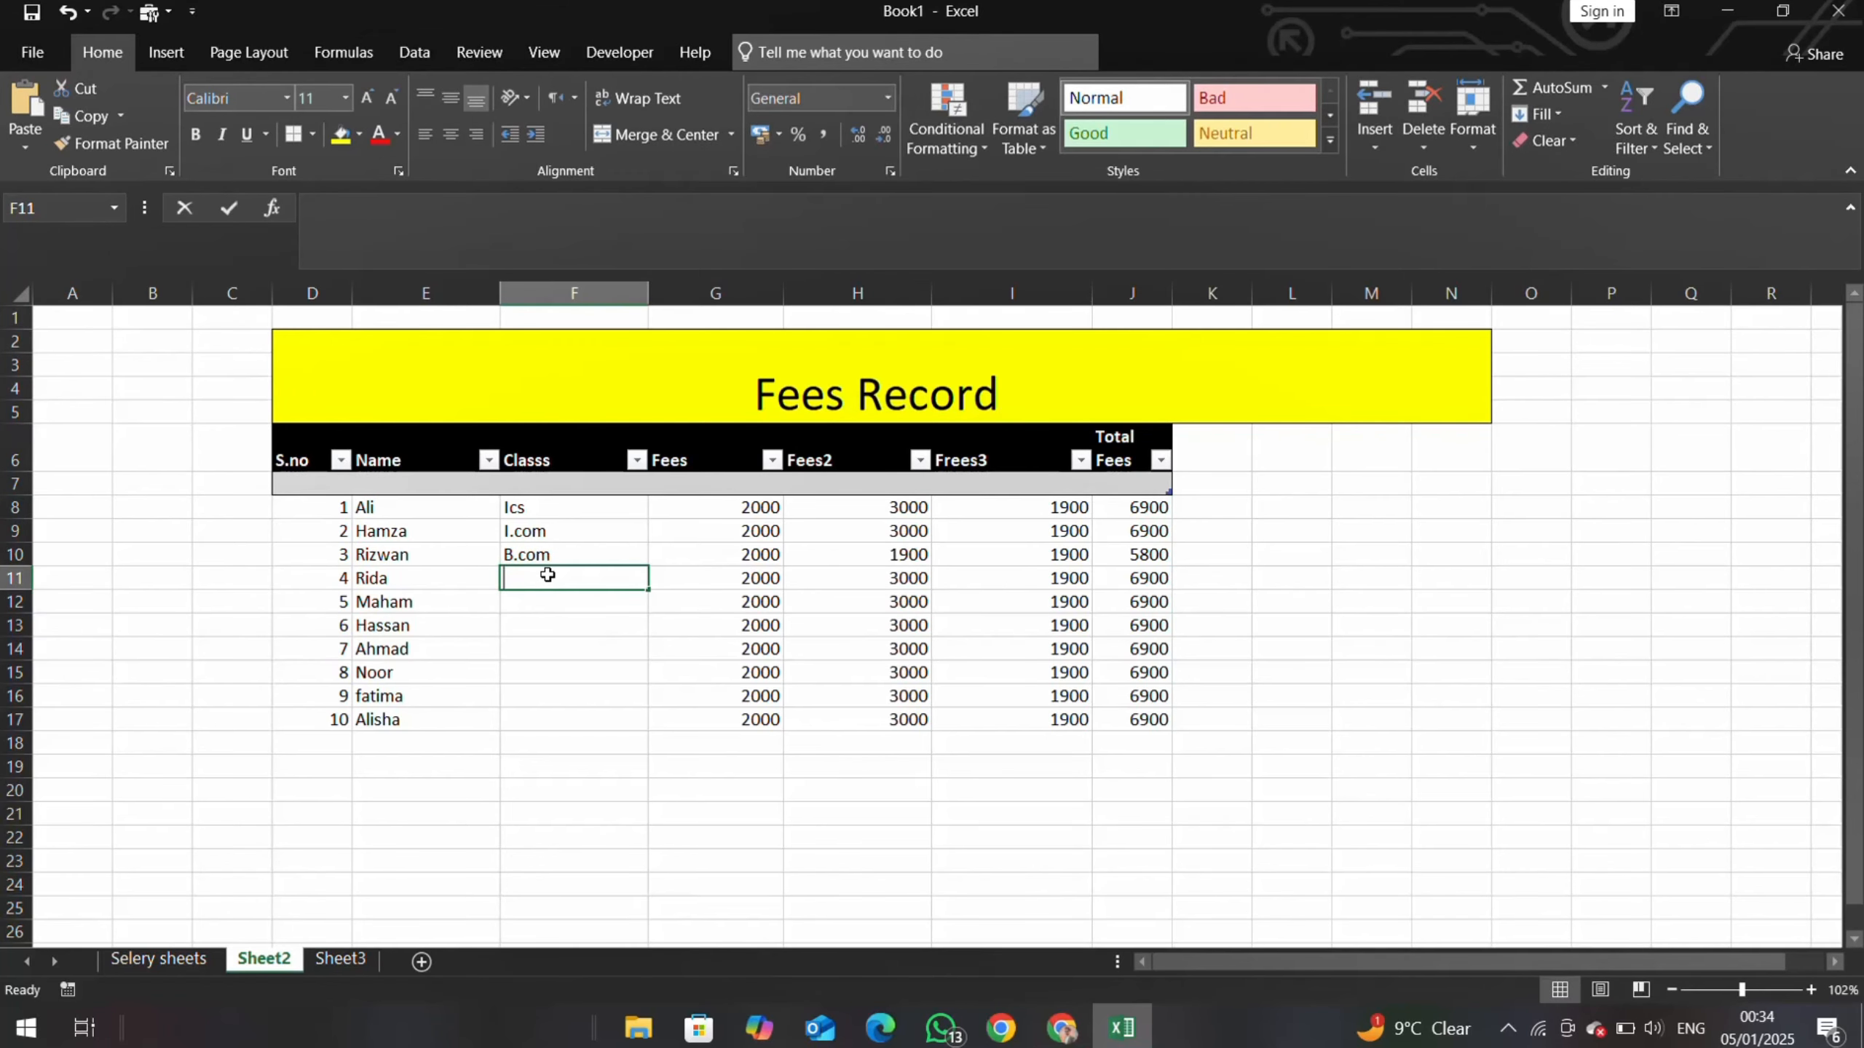
type("Fs")
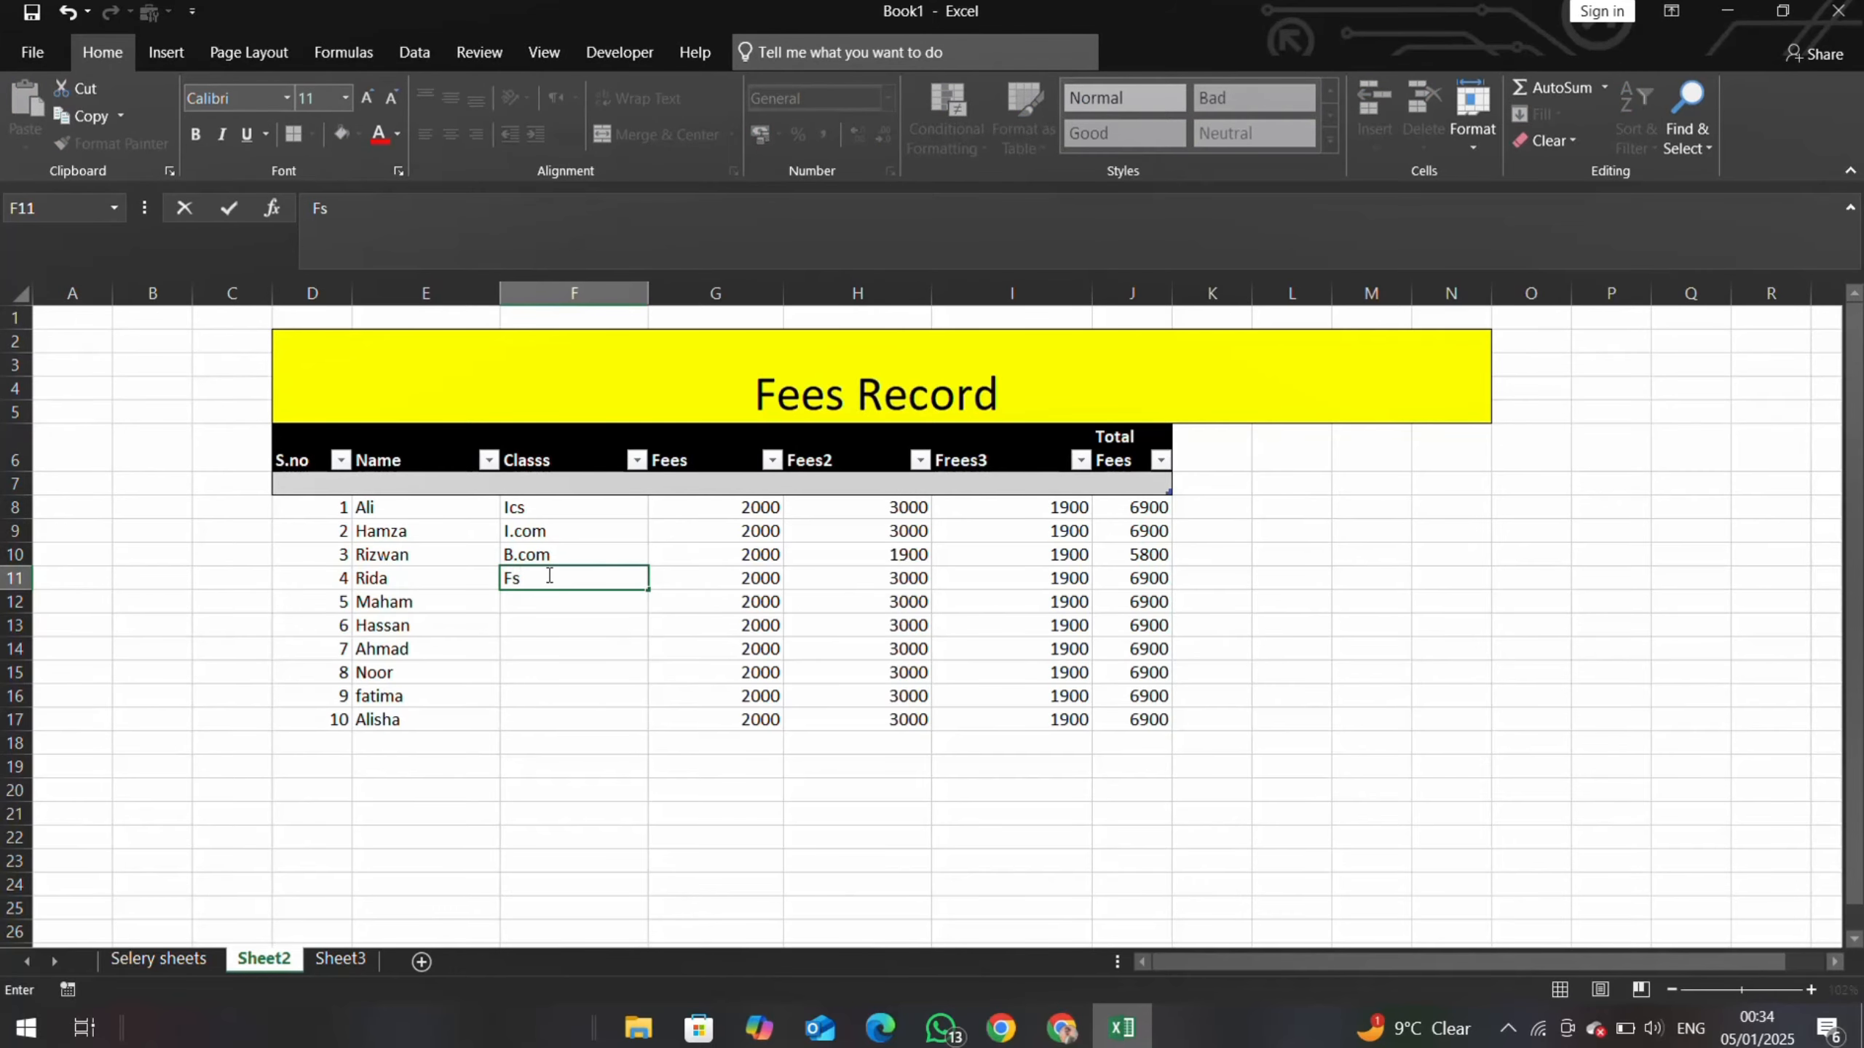
type("c")
key("Return")
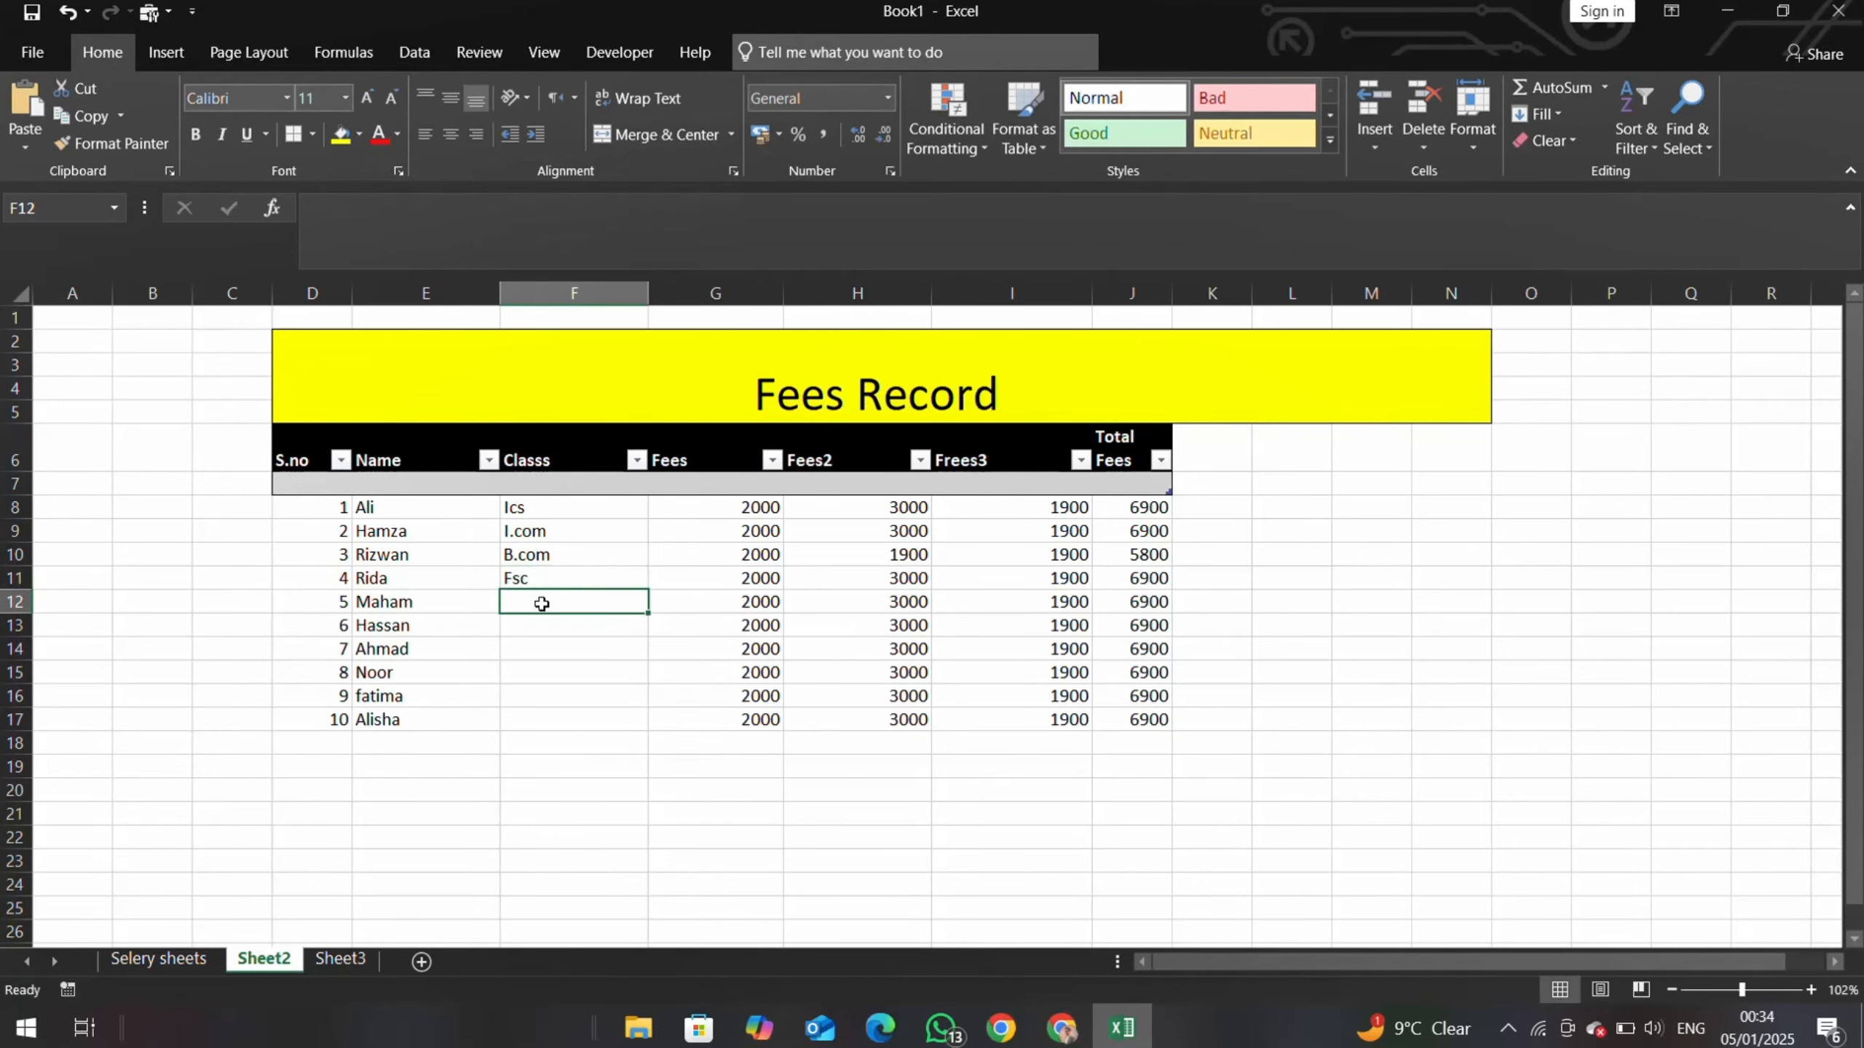
- Fill the repeating class pattern from F8:F11 down to cell F17
left_click(543, 571)
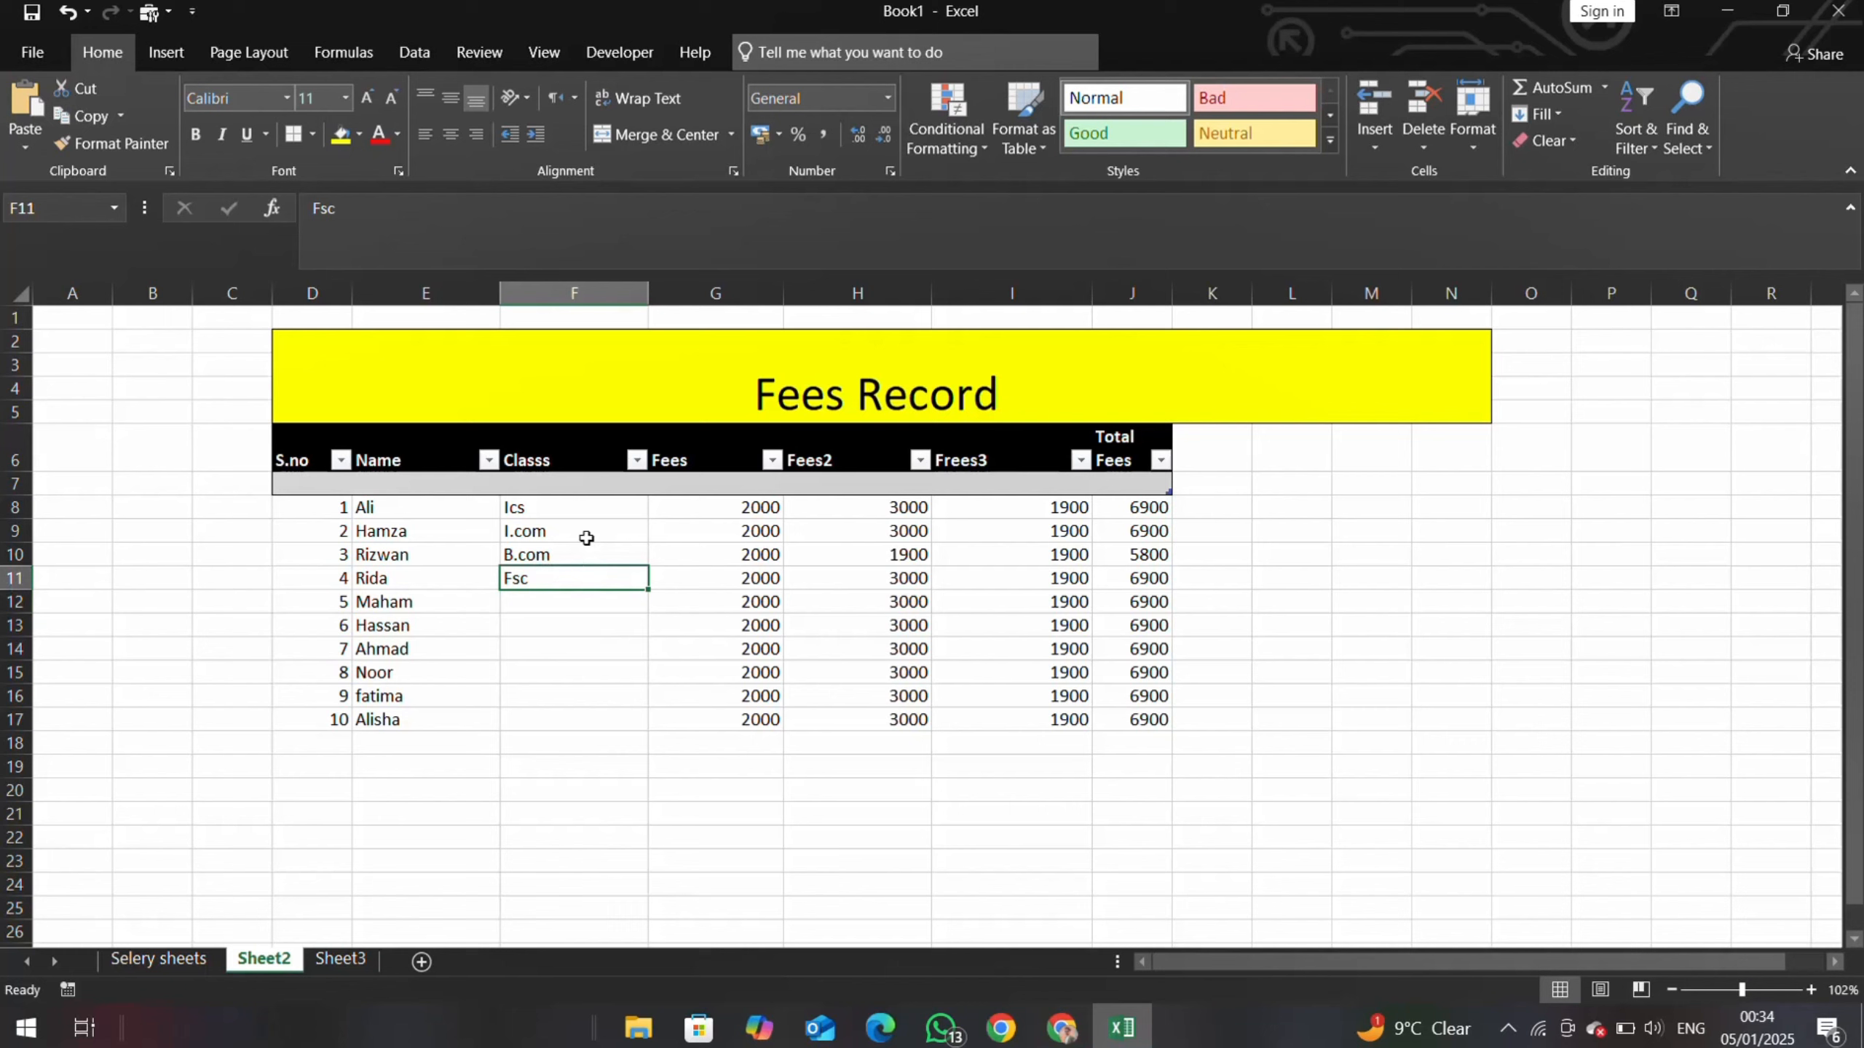
left_click_drag(578, 514, 579, 593)
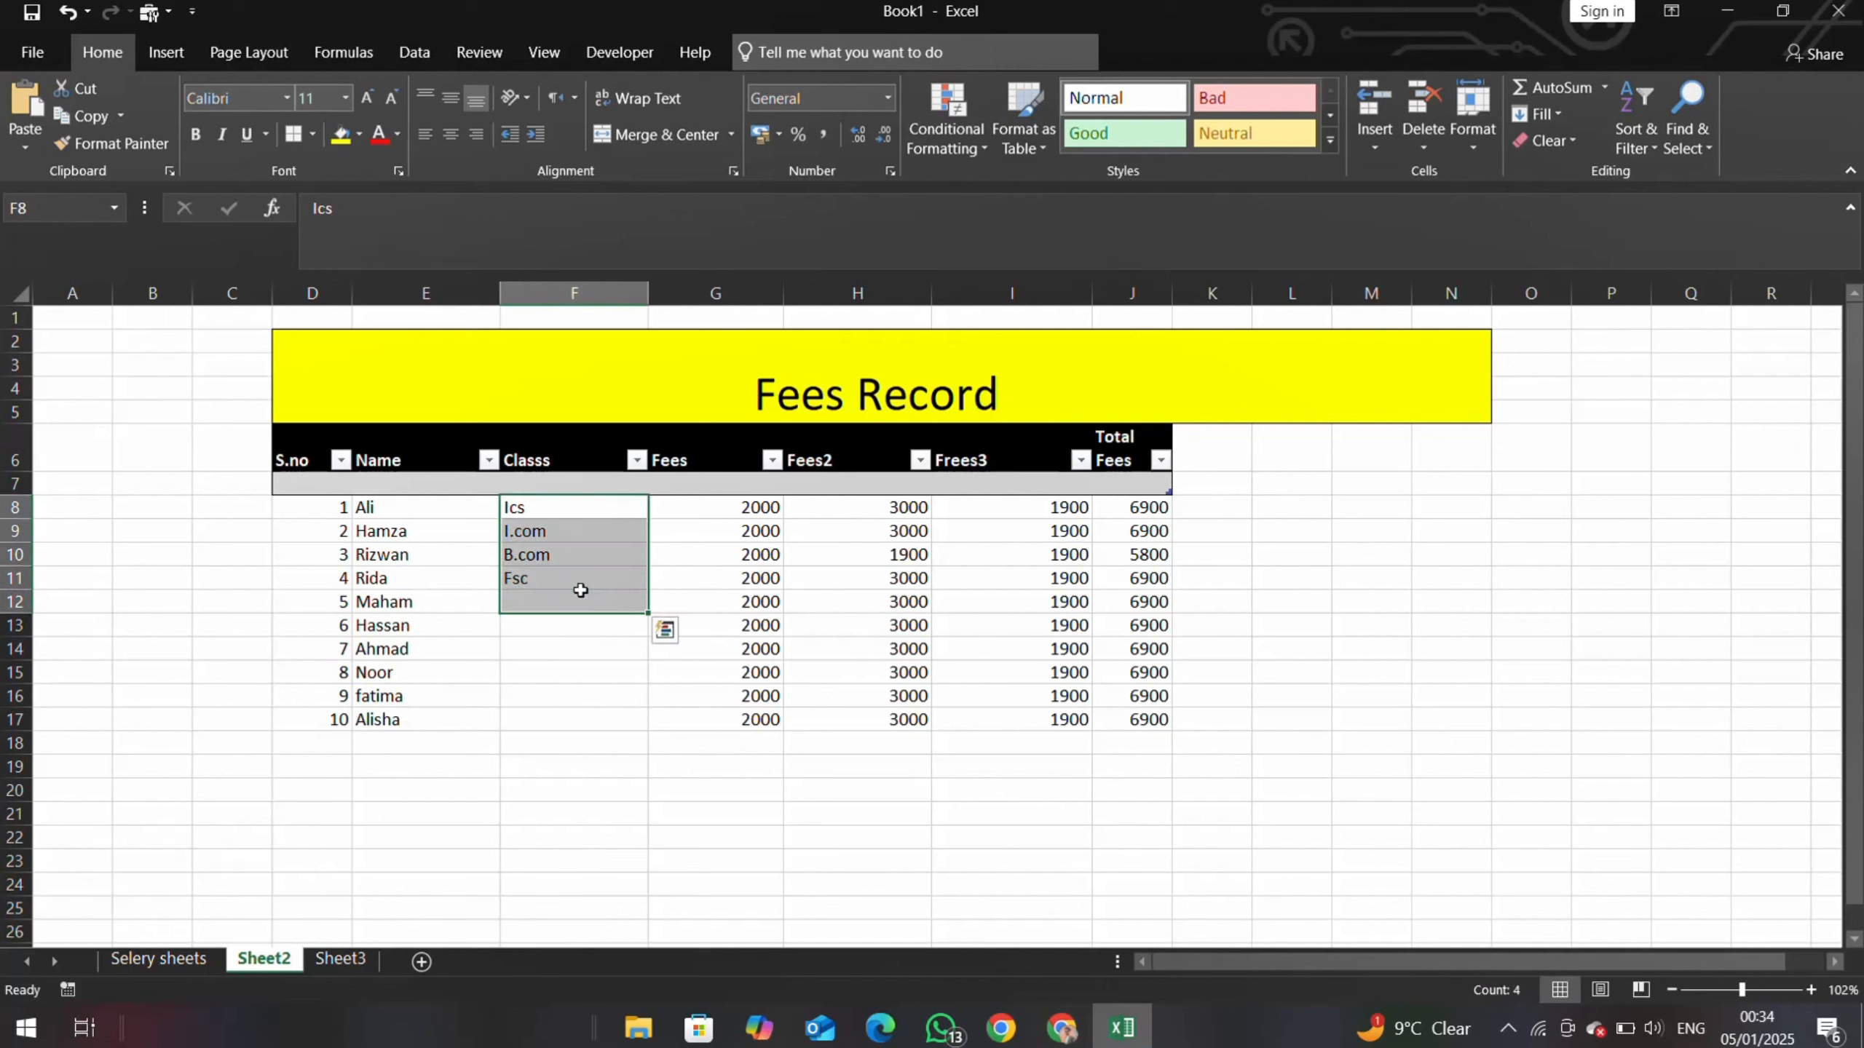
left_click(621, 580)
left_click_drag(583, 517, 631, 730)
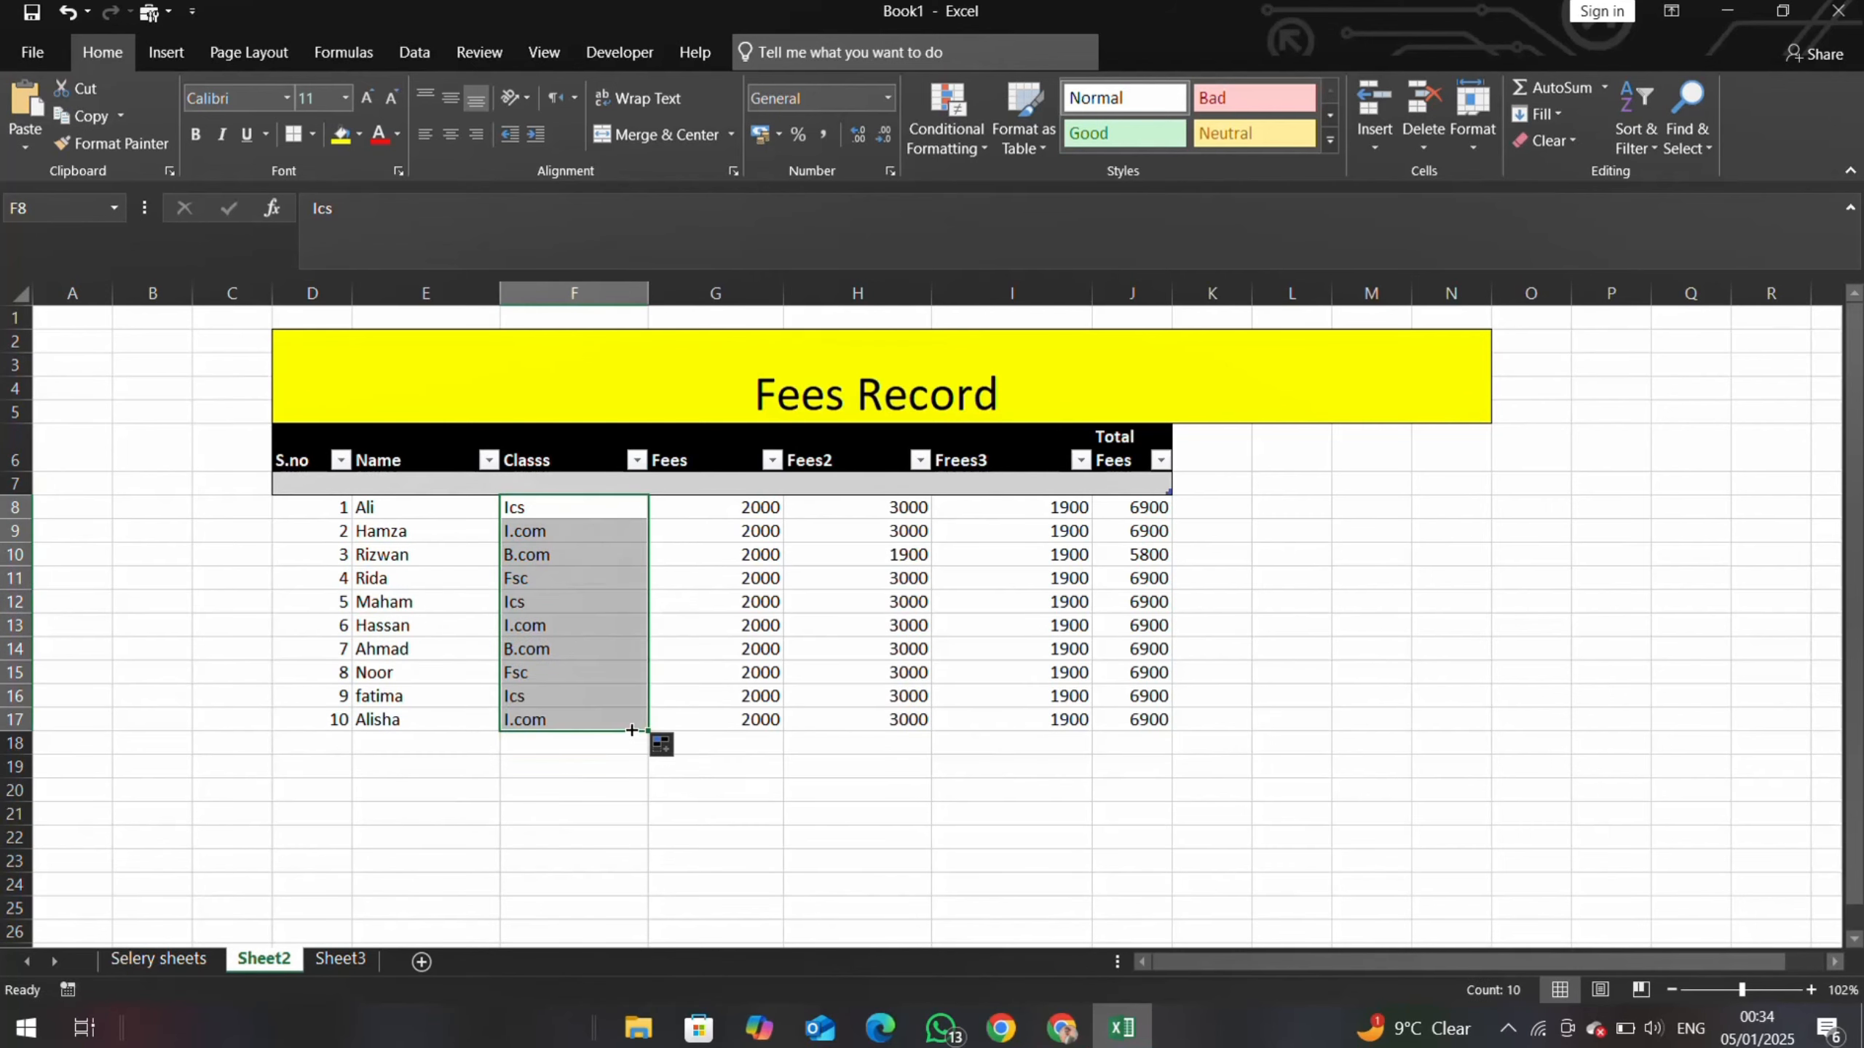
left_click(549, 796)
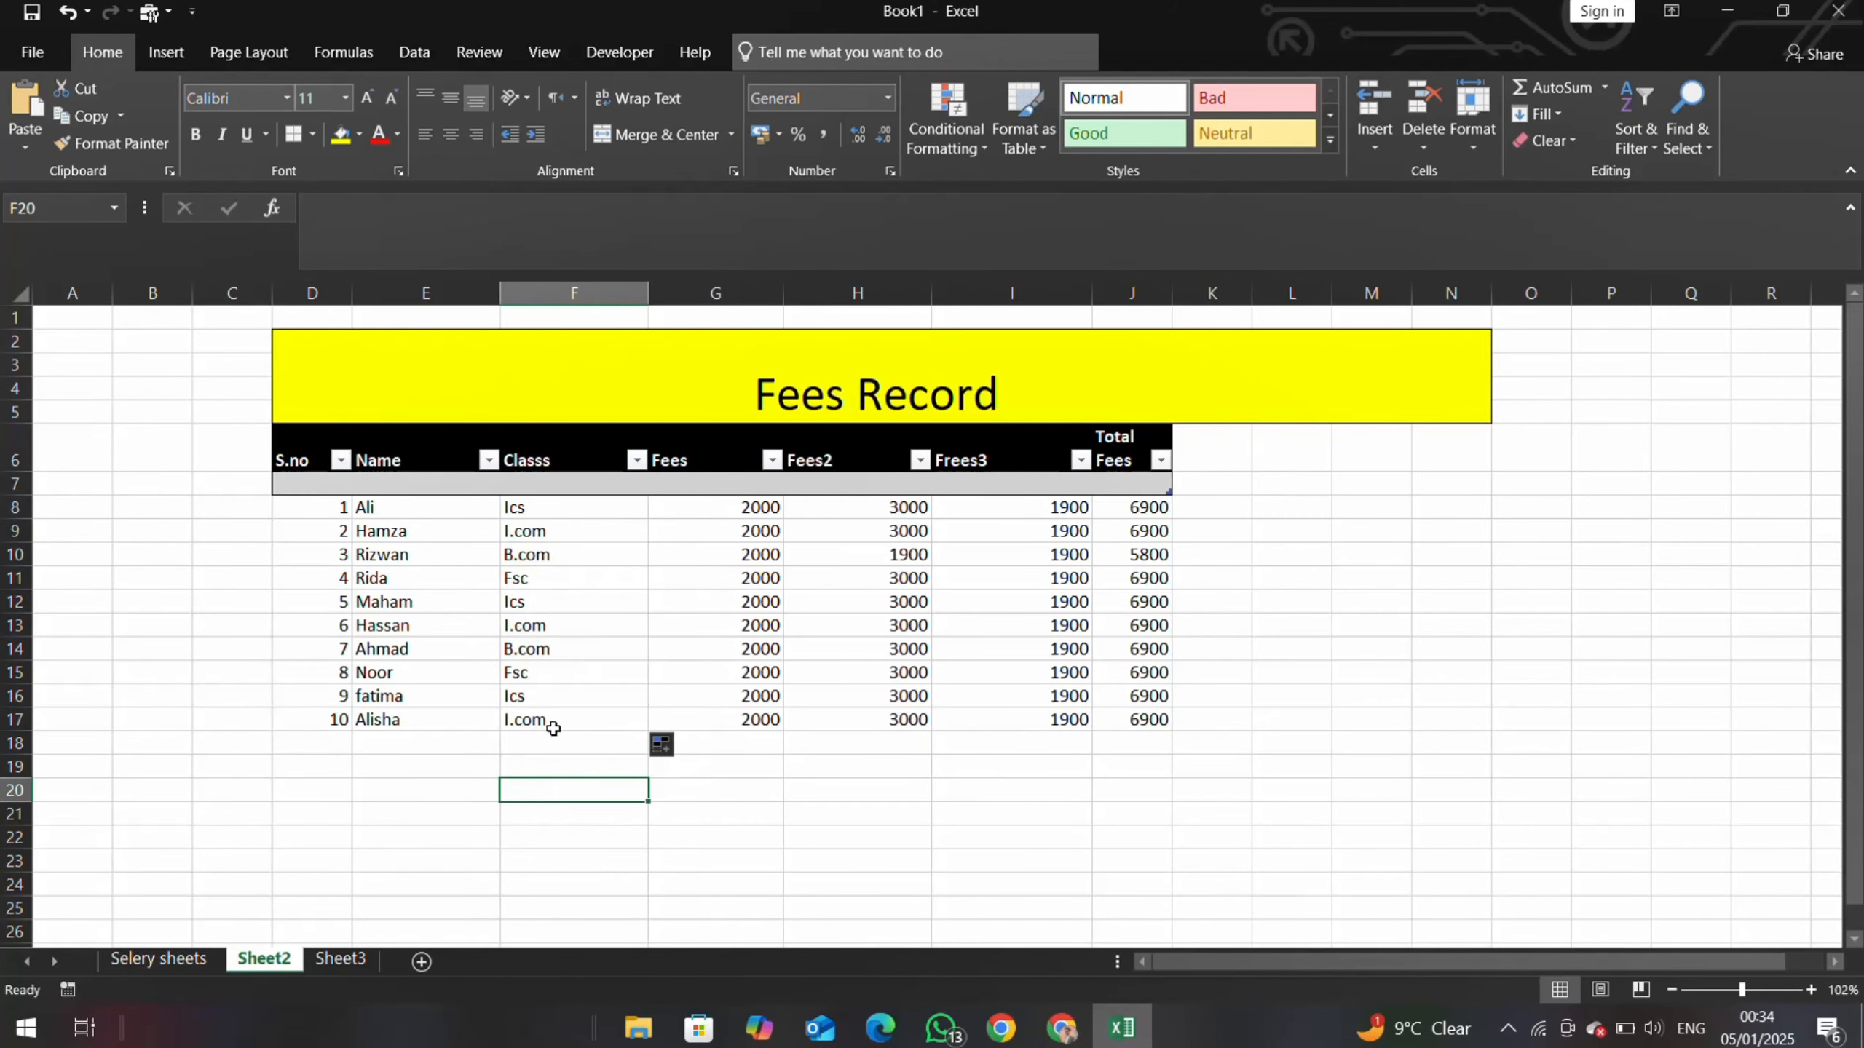